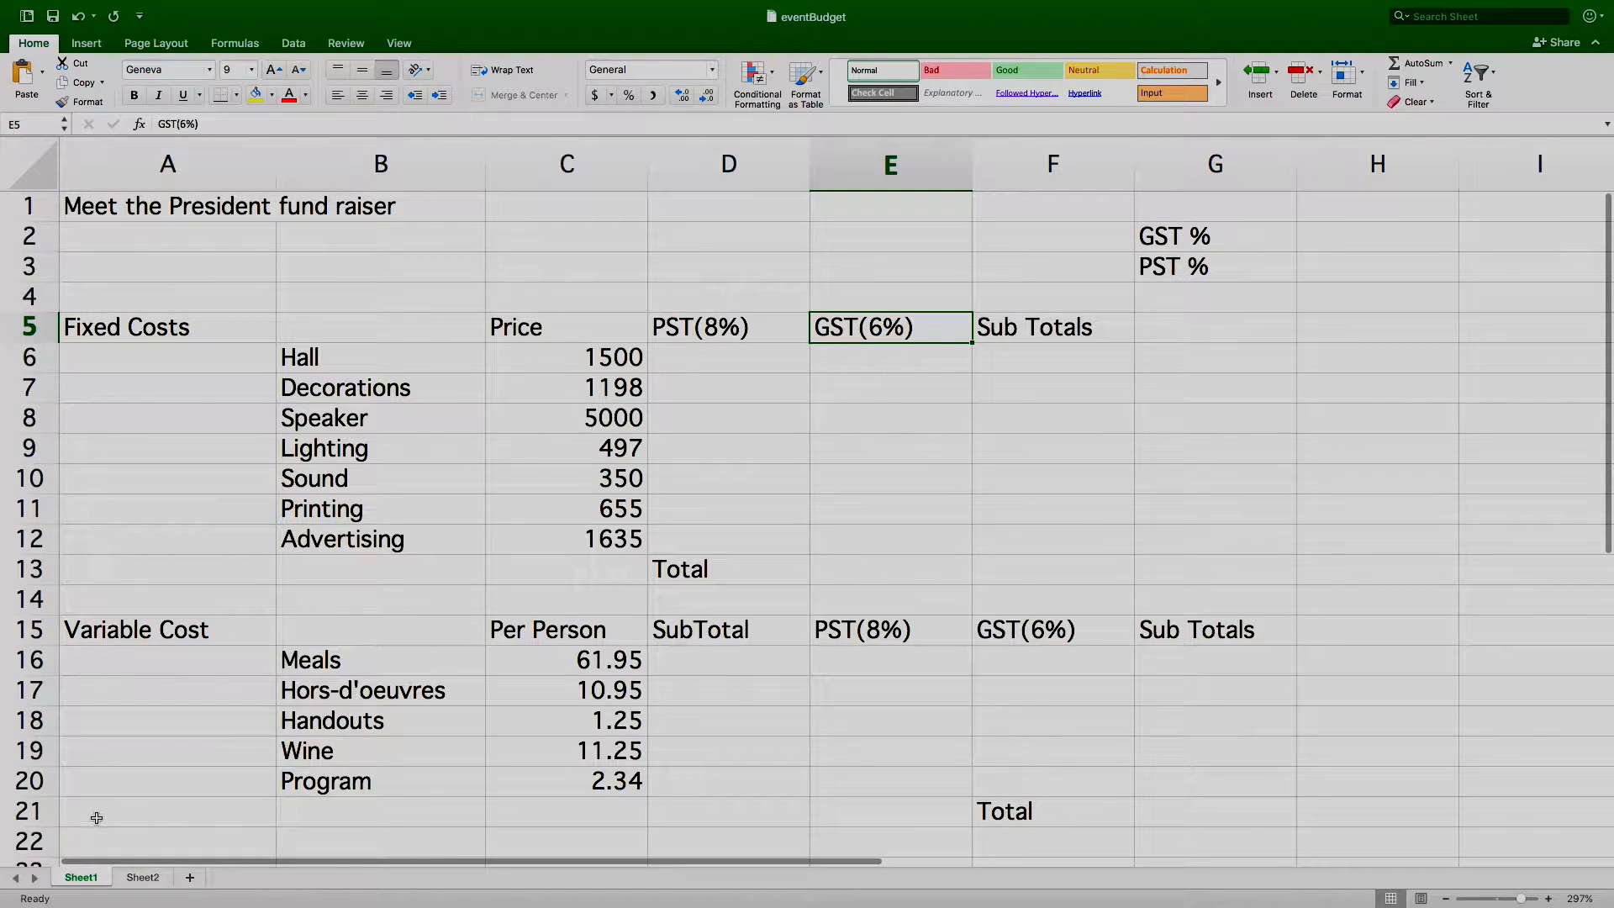
# Step: Rename Sheet1, which holds the fixed and variable event costs, as Details
pyautogui.click(142, 878)
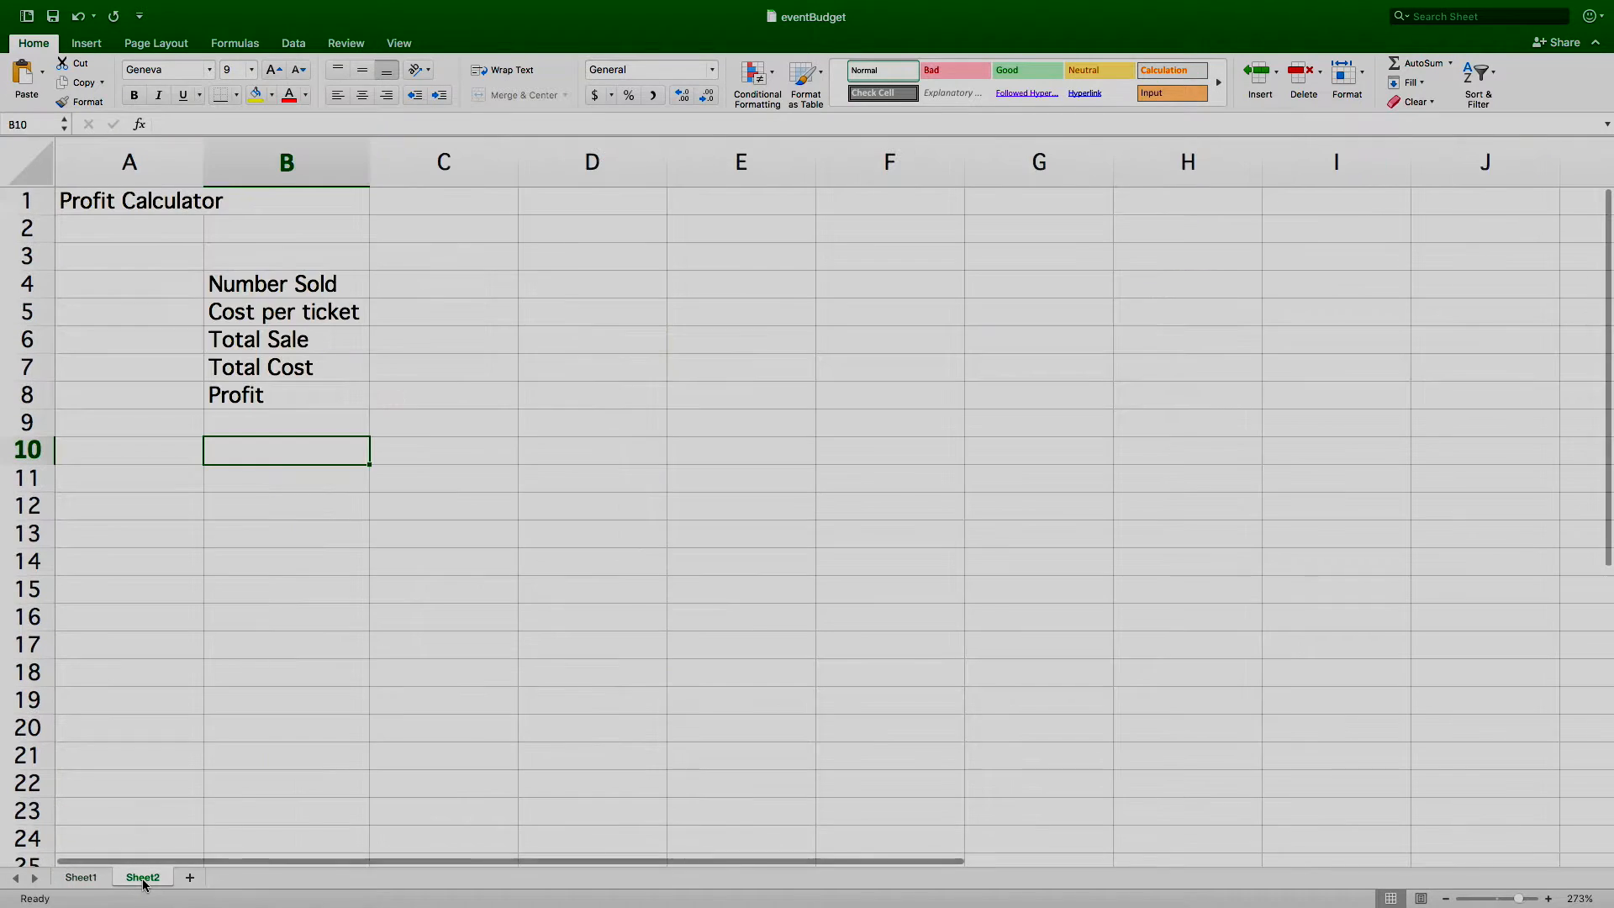
pyautogui.click(82, 879)
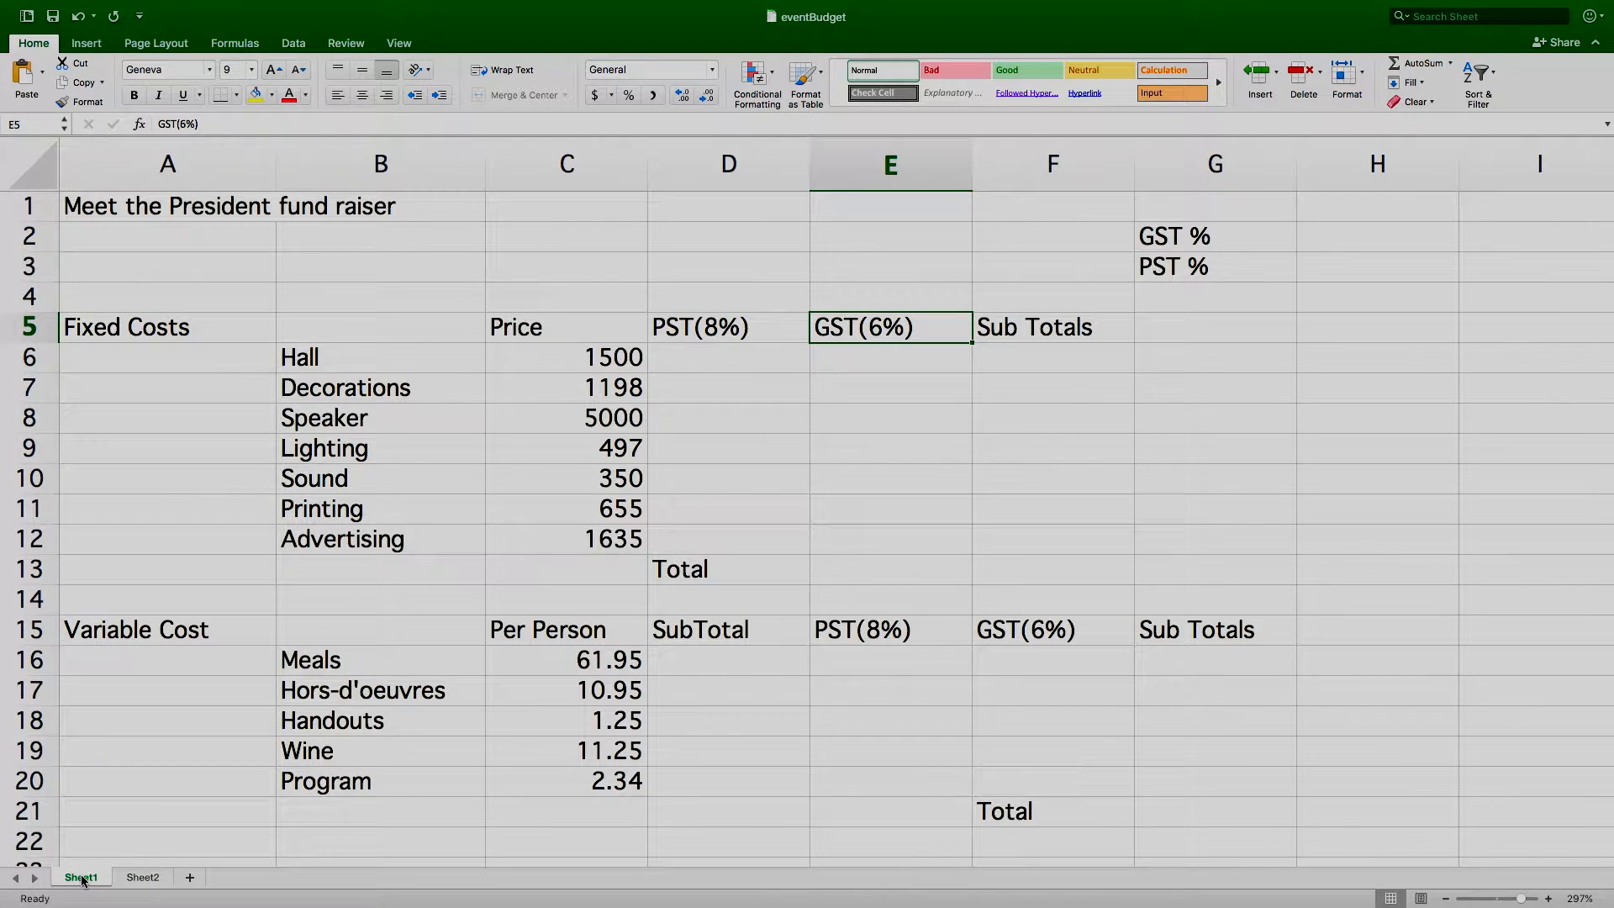
pyautogui.rightClick(81, 879)
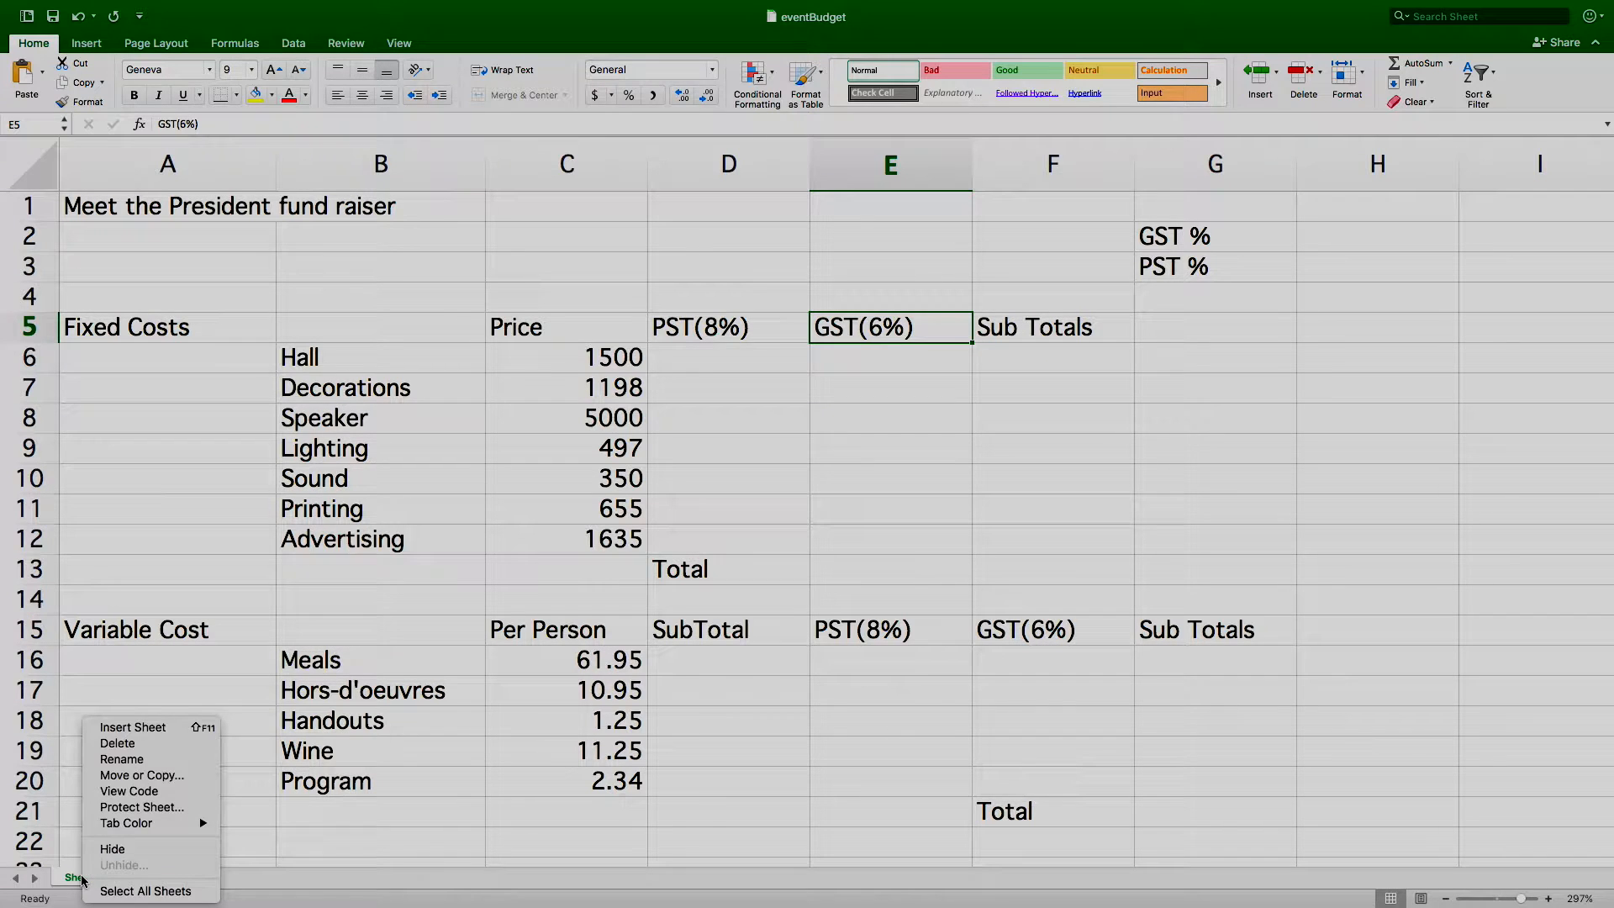
pyautogui.click(136, 760)
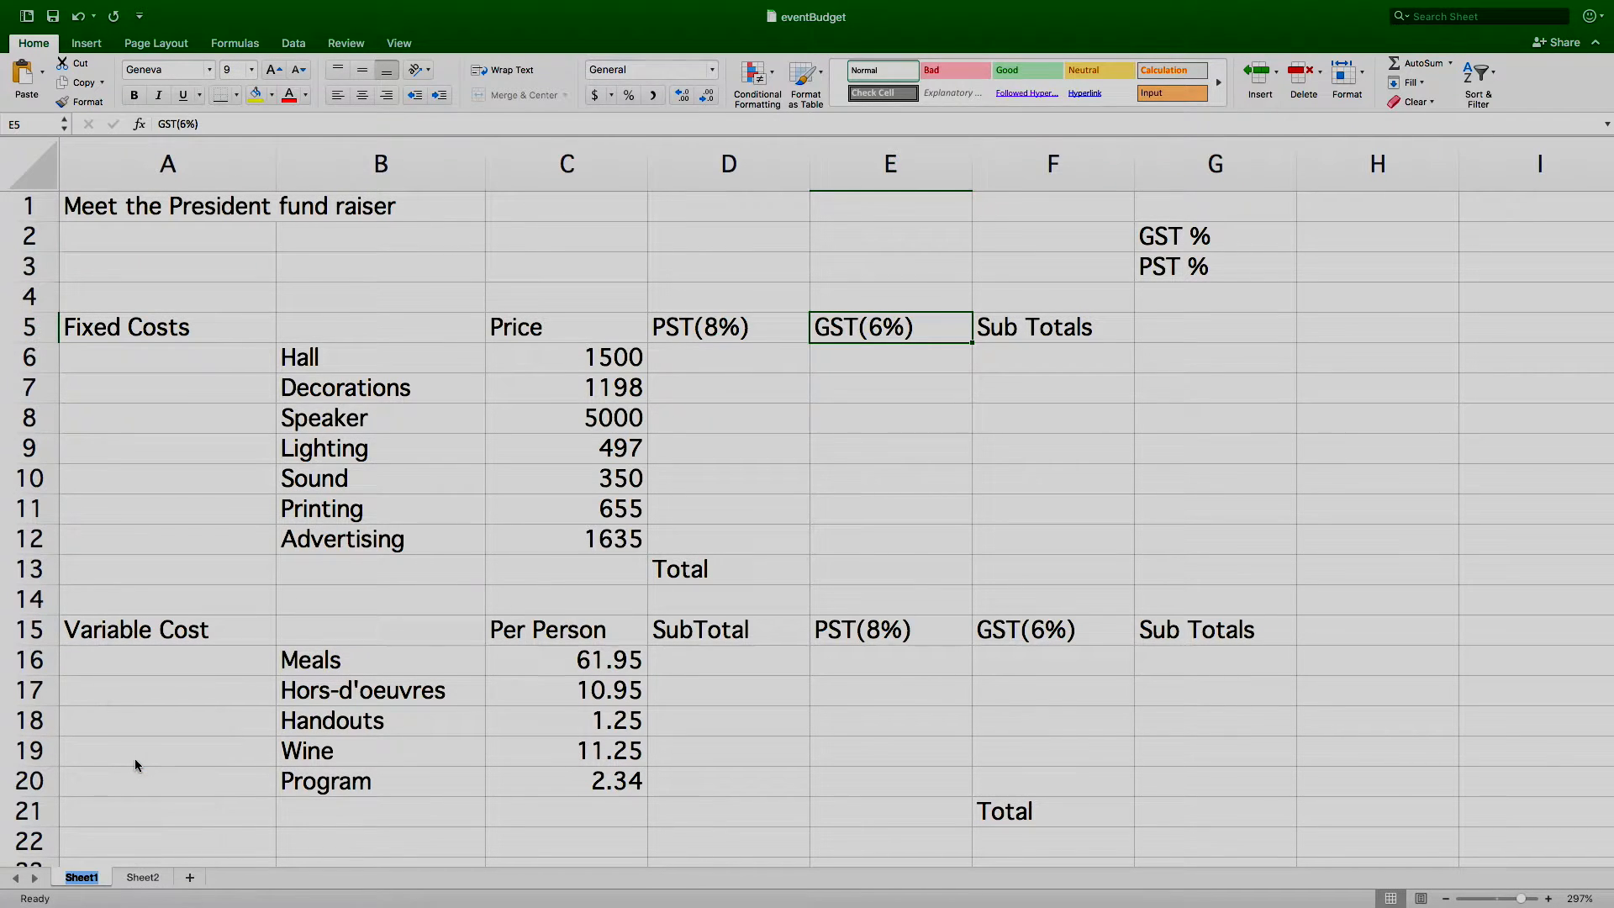
pyautogui.write('D')
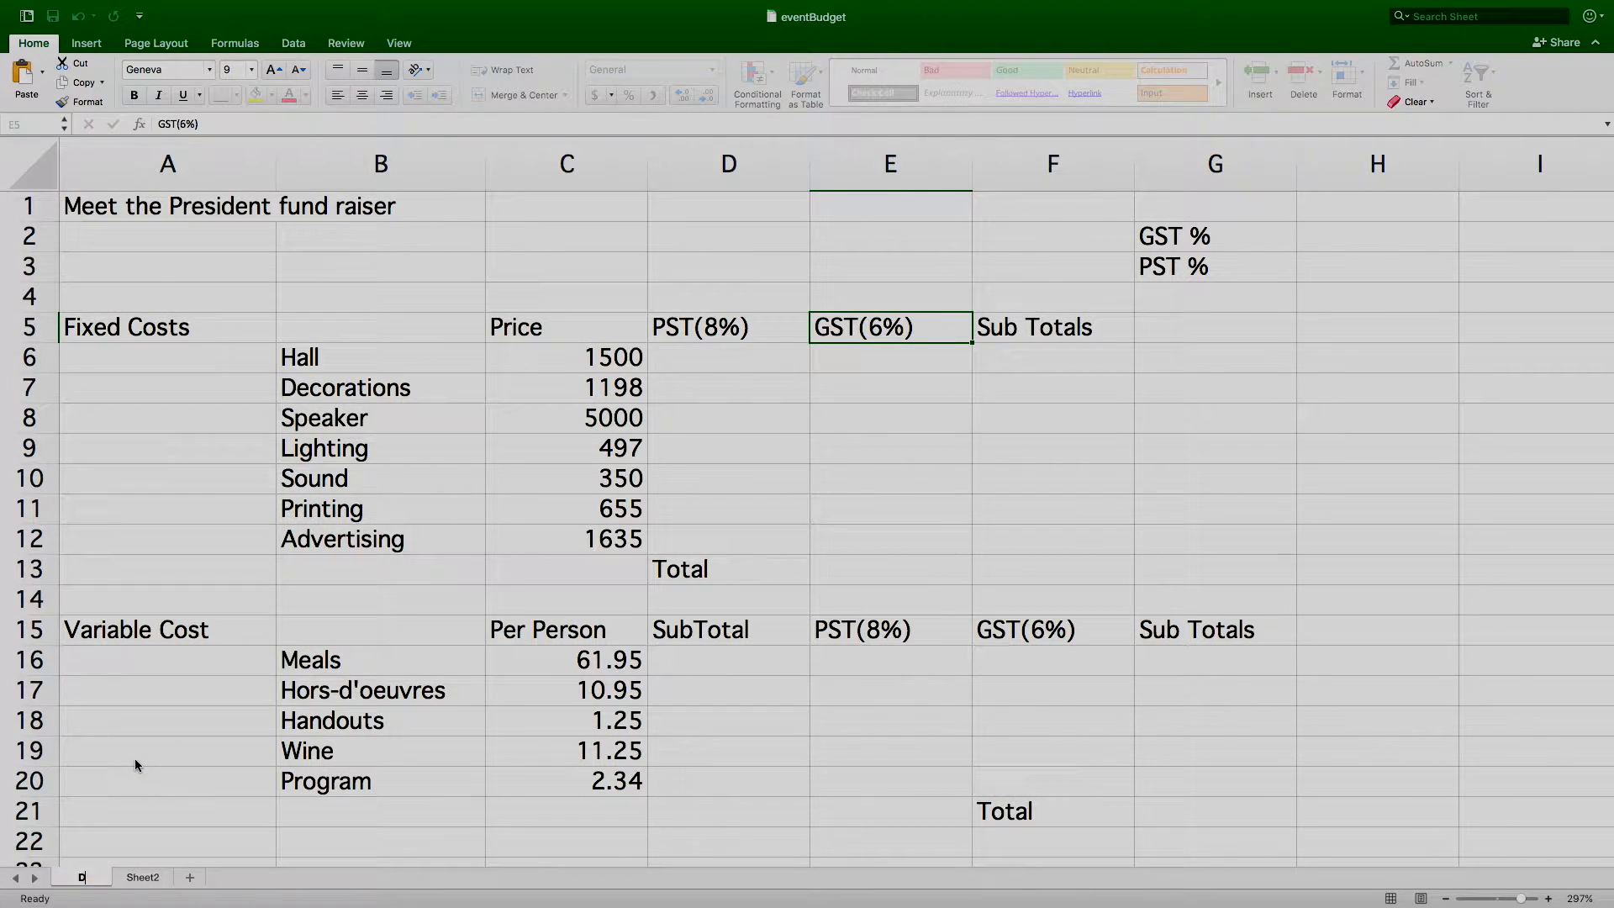
pyautogui.write('etails')
pyautogui.press('Return')
pyautogui.click(137, 770)
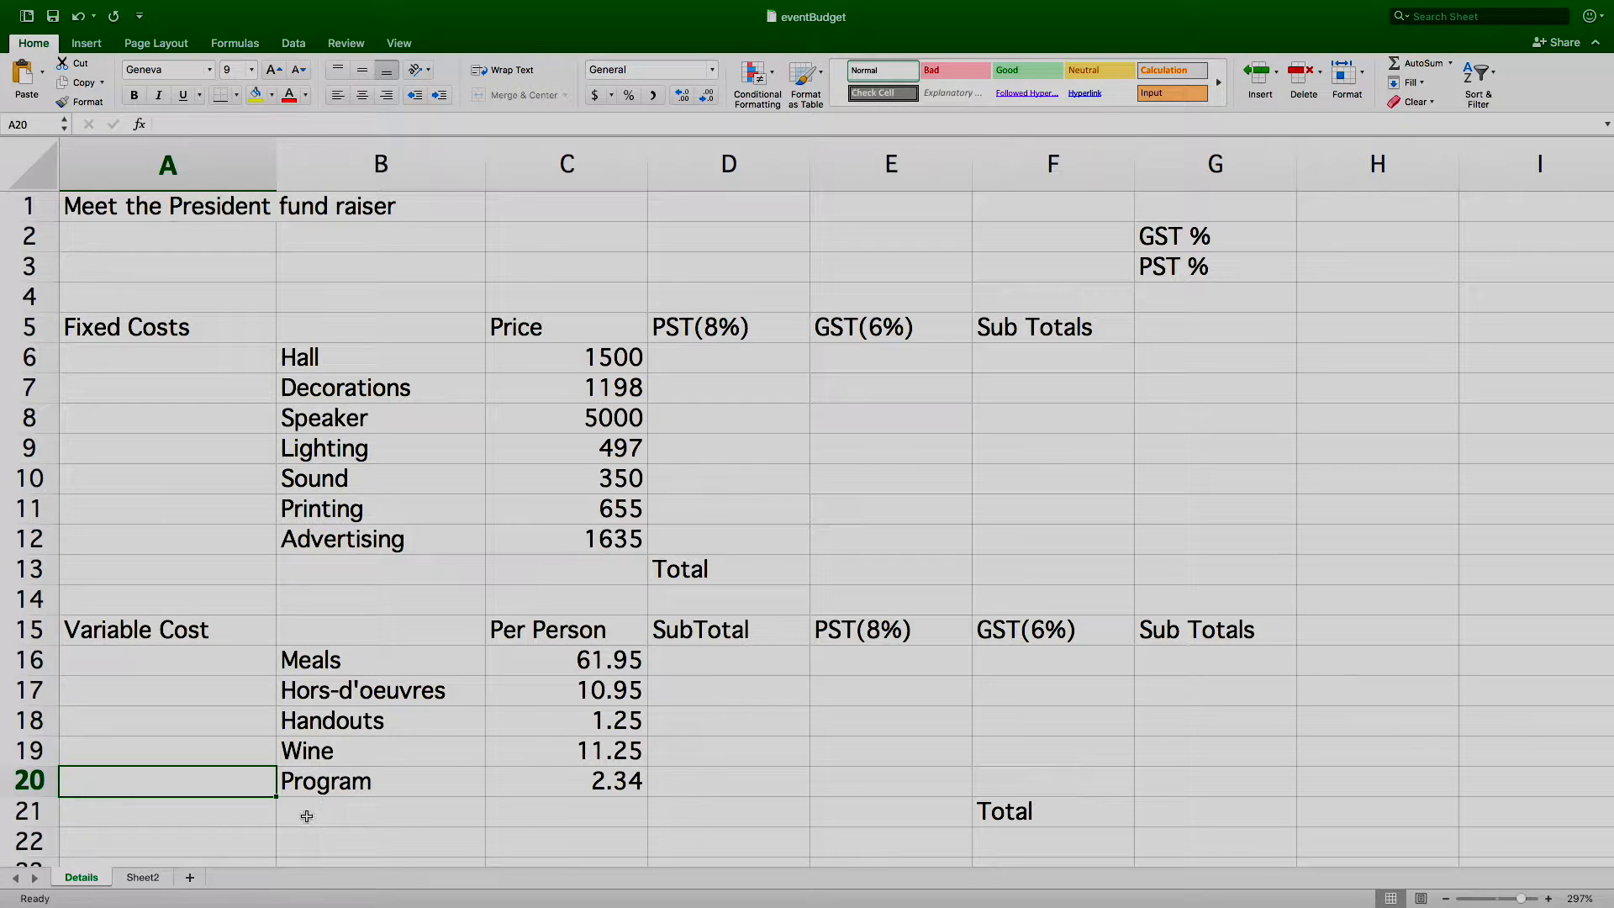
# Step: Rename Sheet2, which holds the profit calculator, as Profit
pyautogui.click(147, 878)
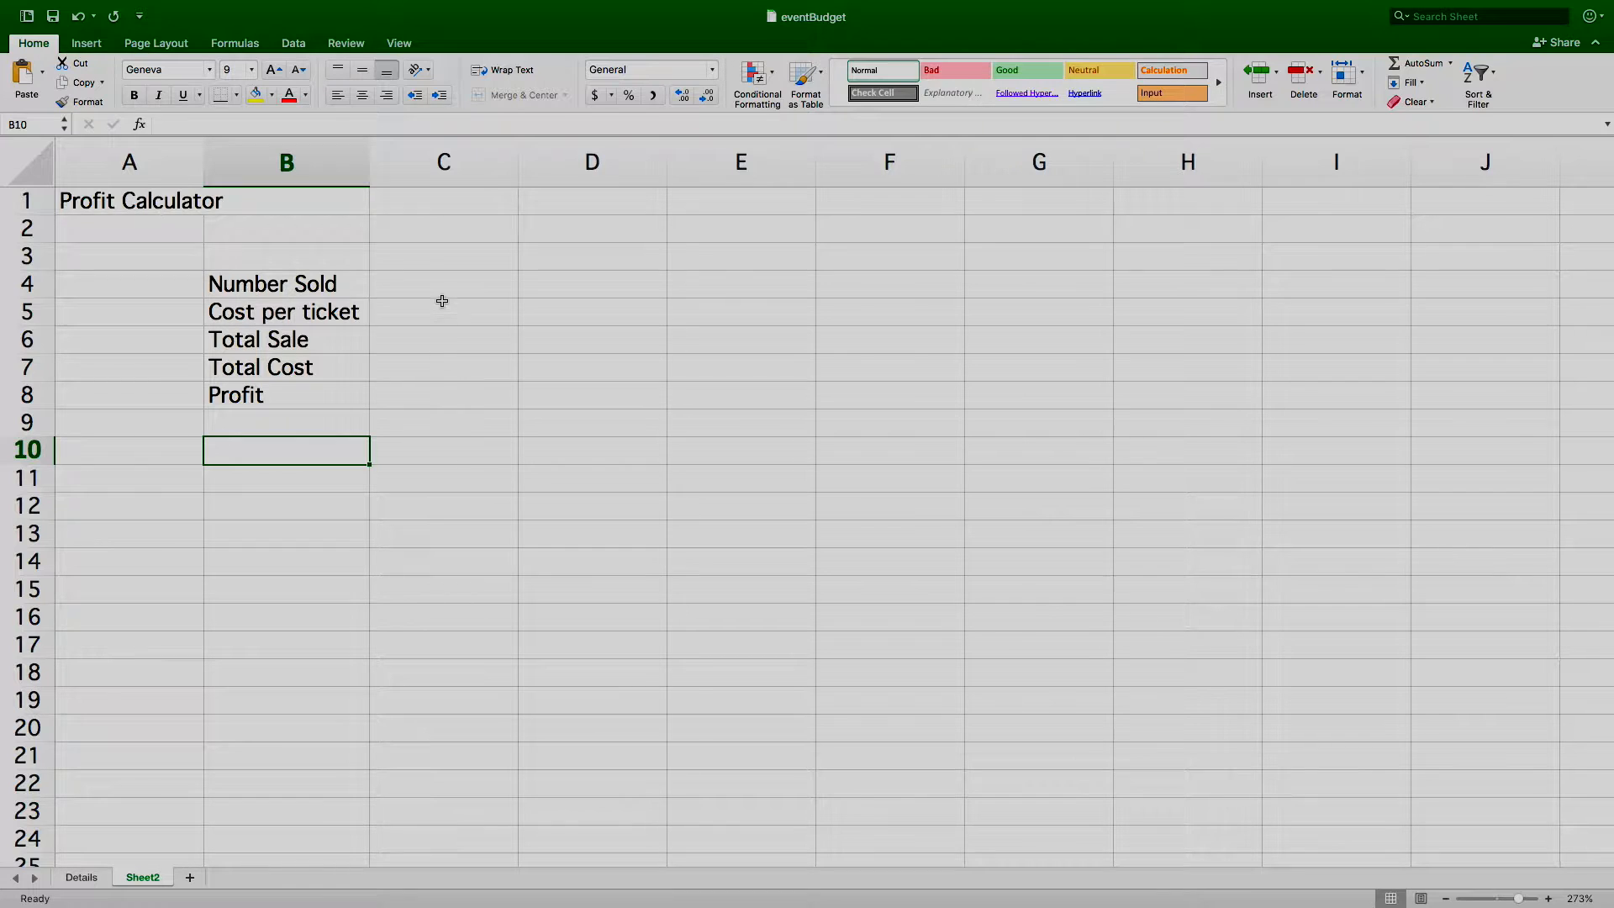
pyautogui.rightClick(143, 877)
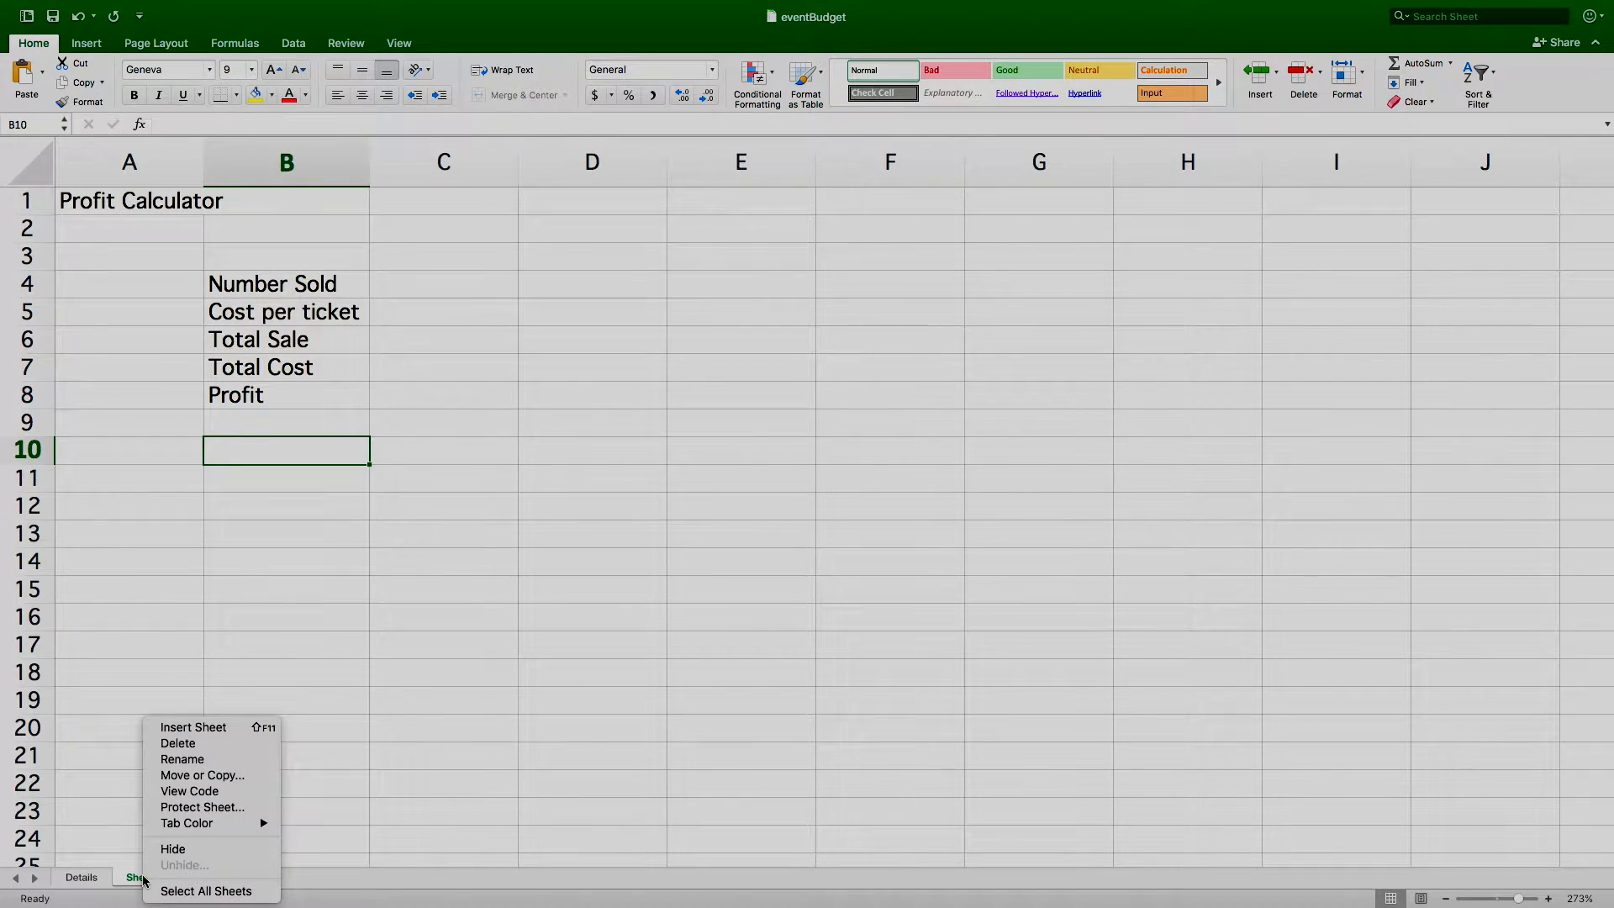
pyautogui.click(187, 762)
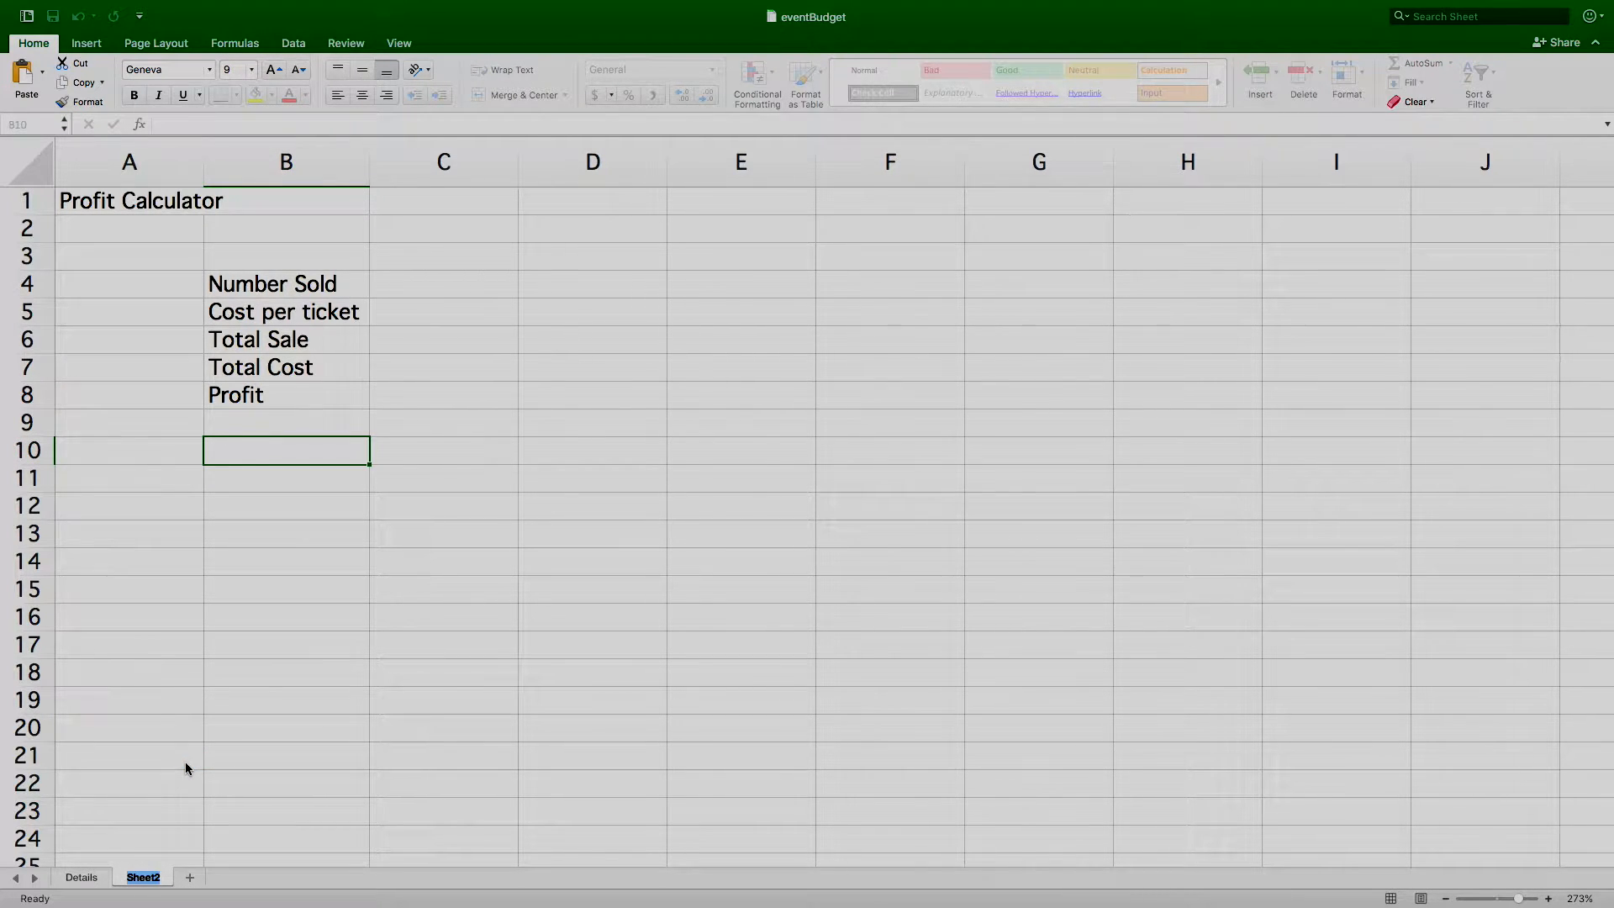
pyautogui.write('Profit')
# Step: Enter 100 for Number Sold in C4 and 10 for Cost per ticket in C5 of the profit calculator
pyautogui.click(406, 292)
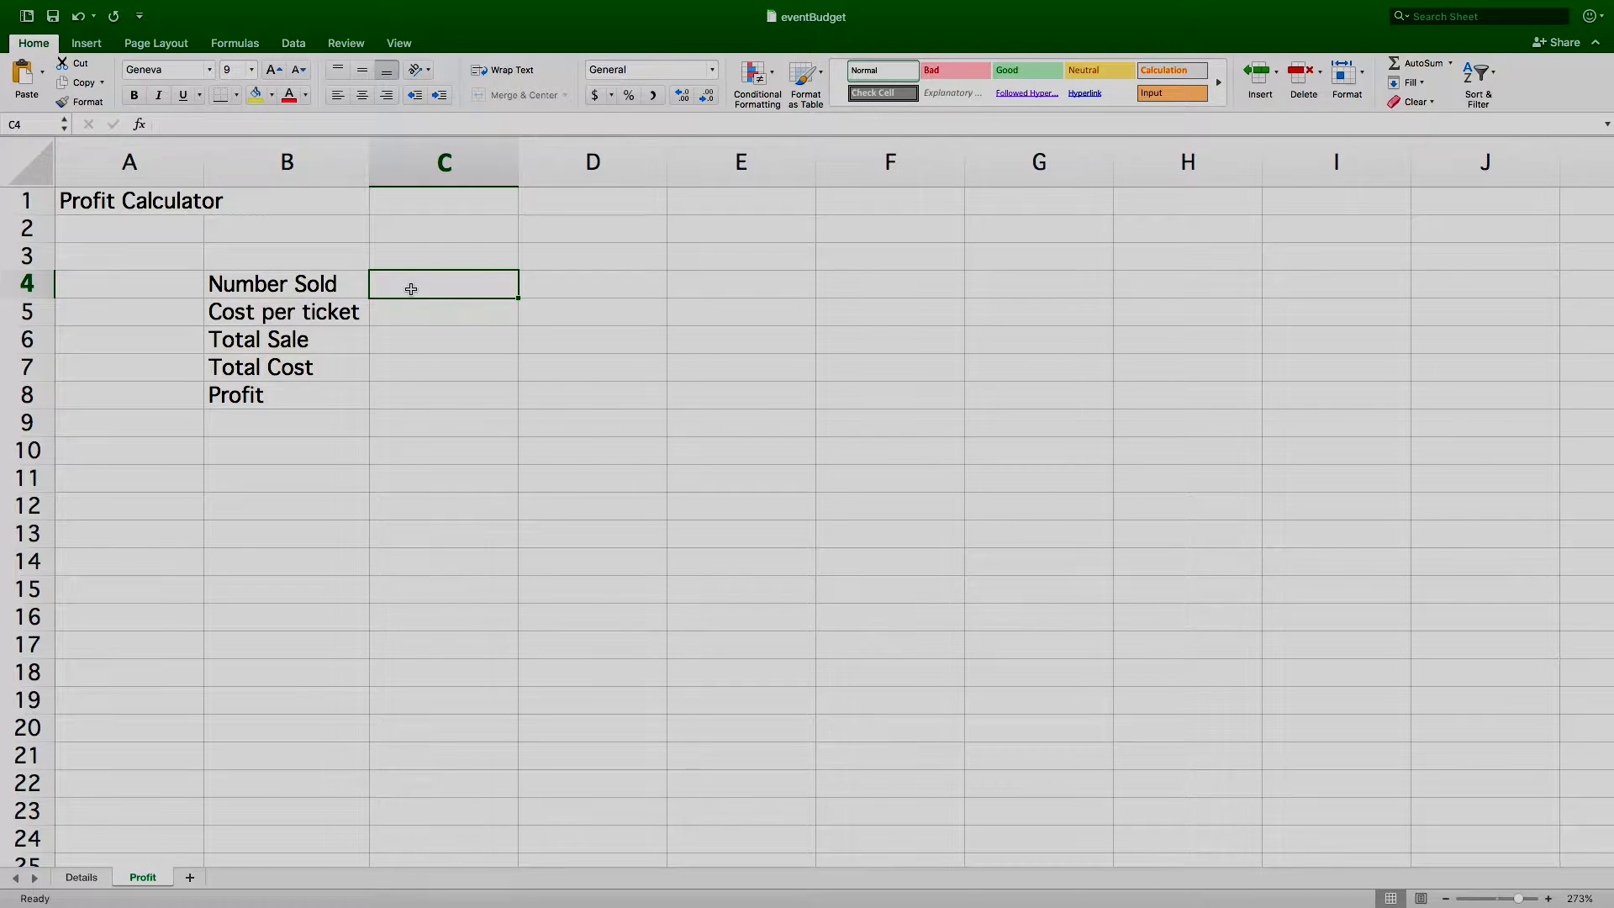
pyautogui.write('100')
pyautogui.click(409, 314)
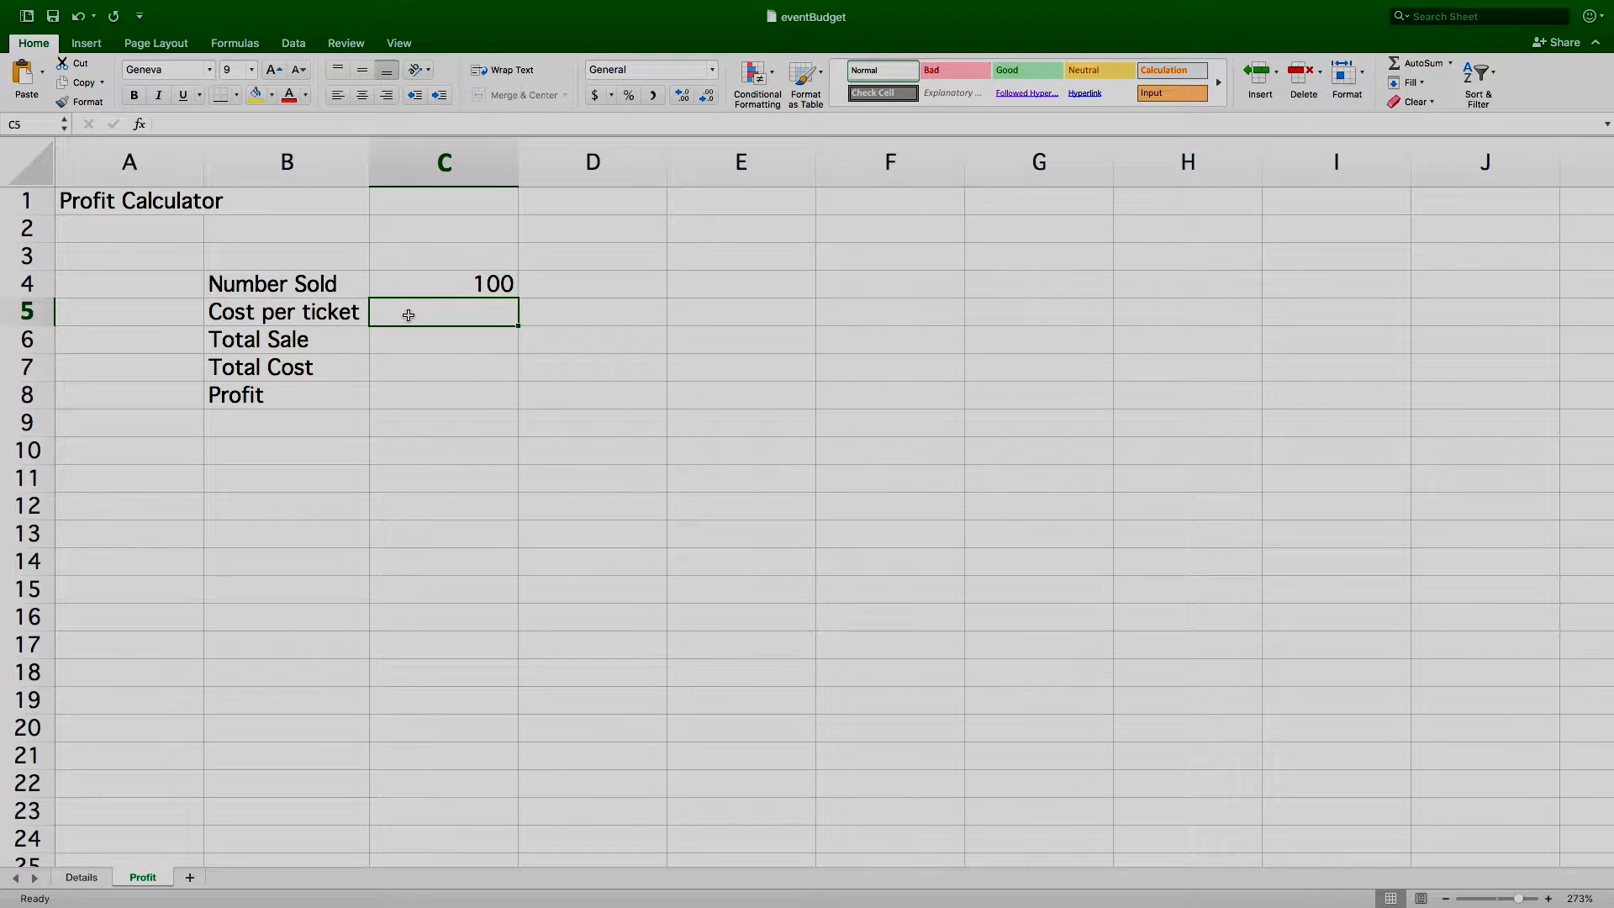
pyautogui.write('10')
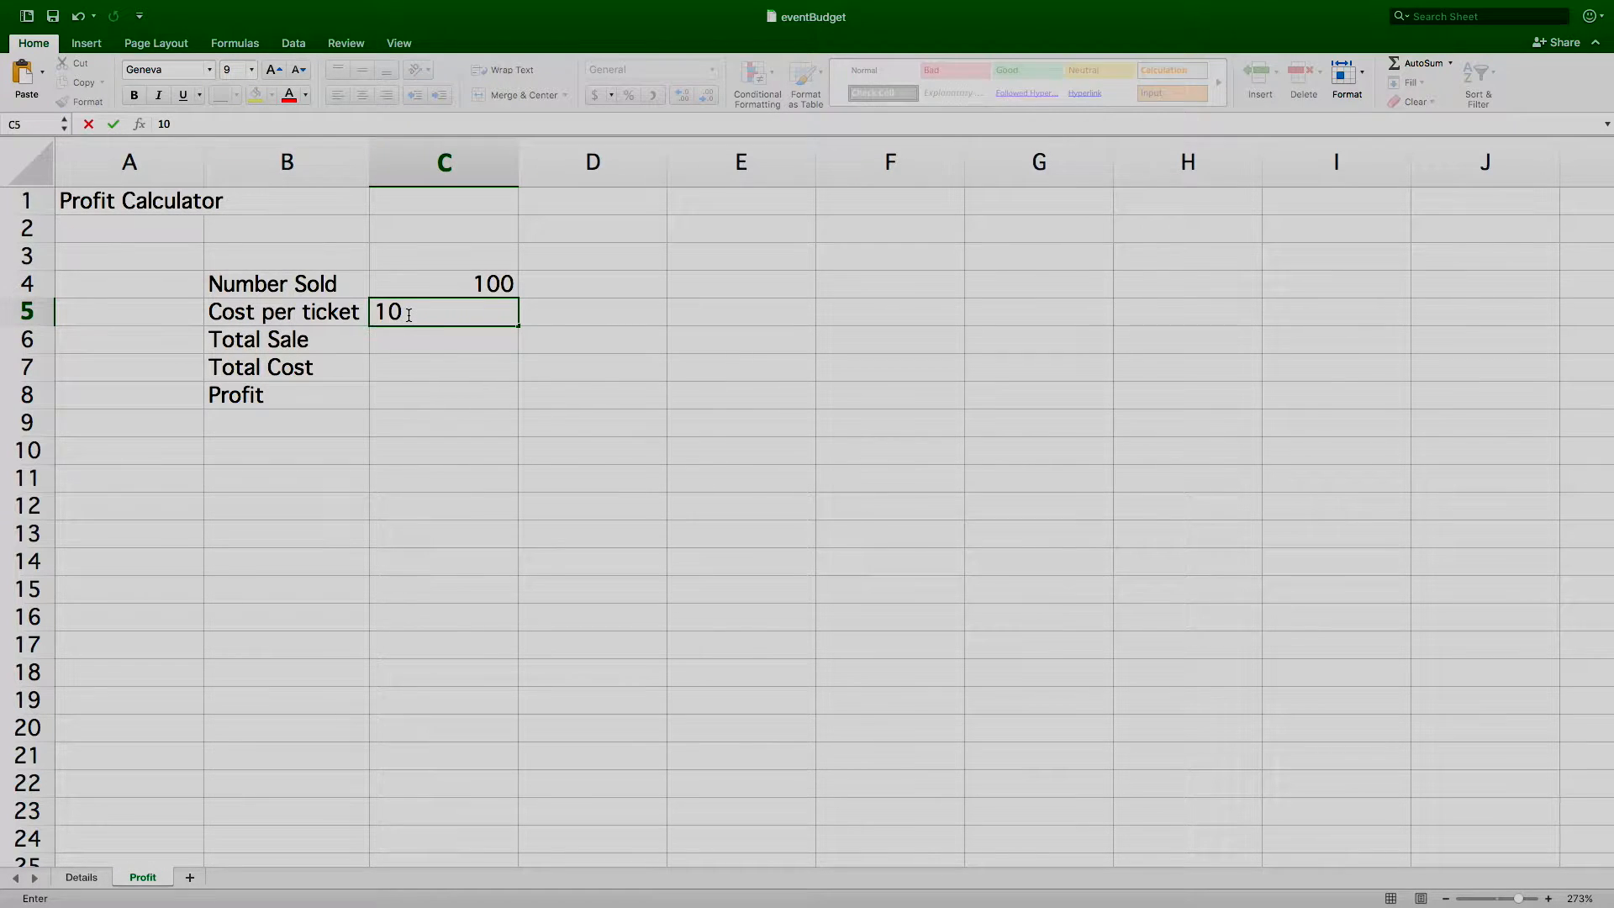
pyautogui.press('Tab')
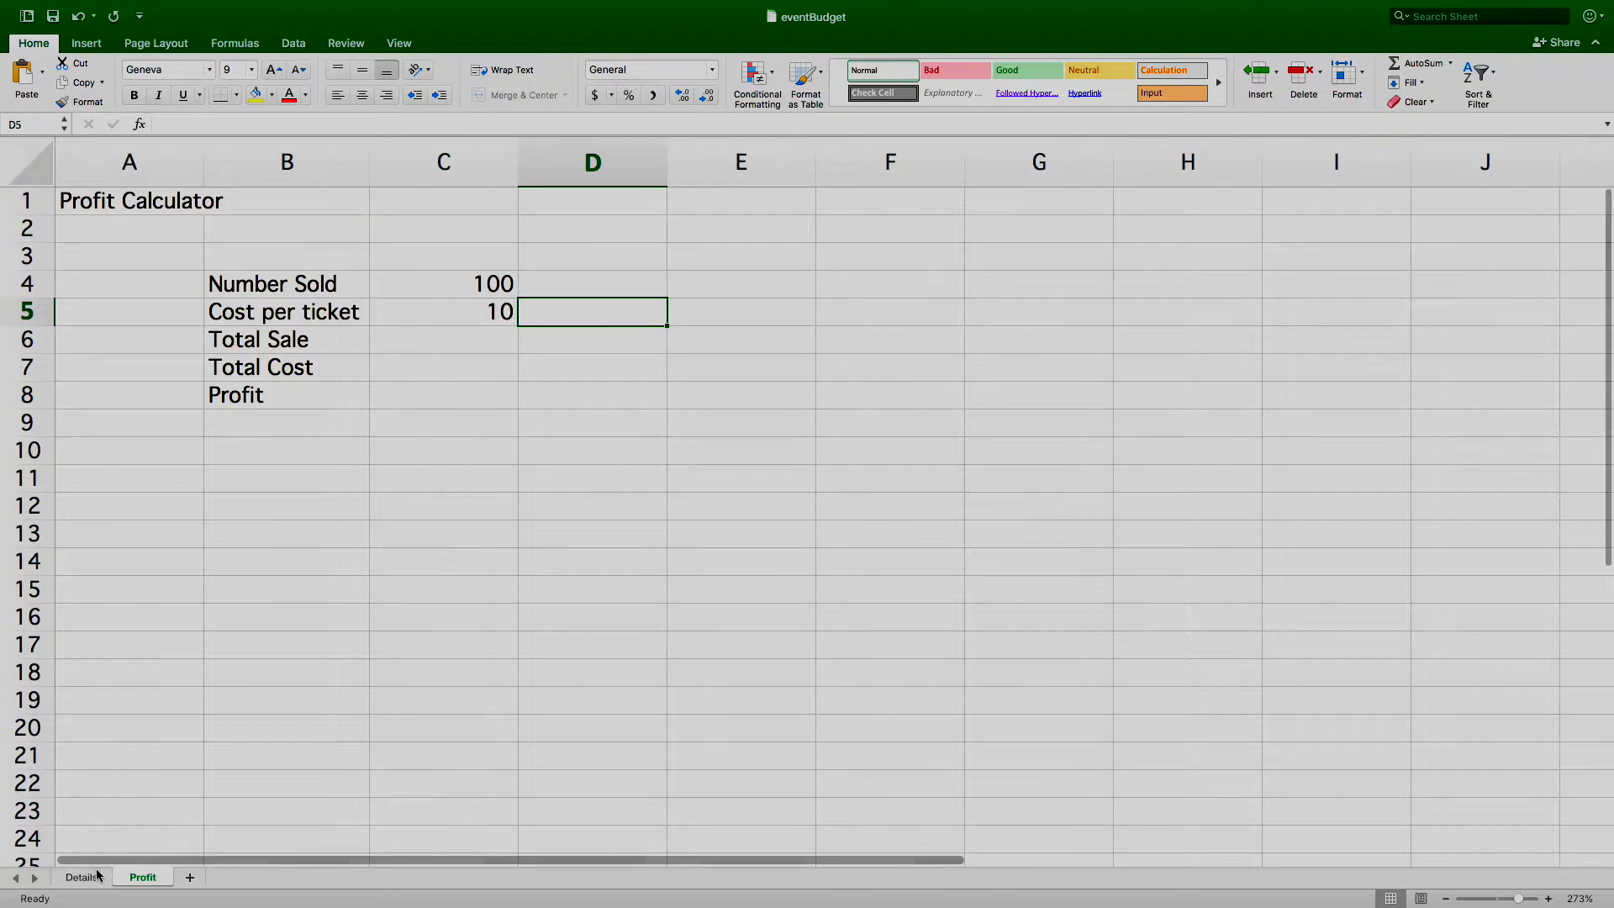
# Step: On the Details sheet, correct the GST headings in E5 and F15 to read GST(5%)
pyautogui.click(81, 878)
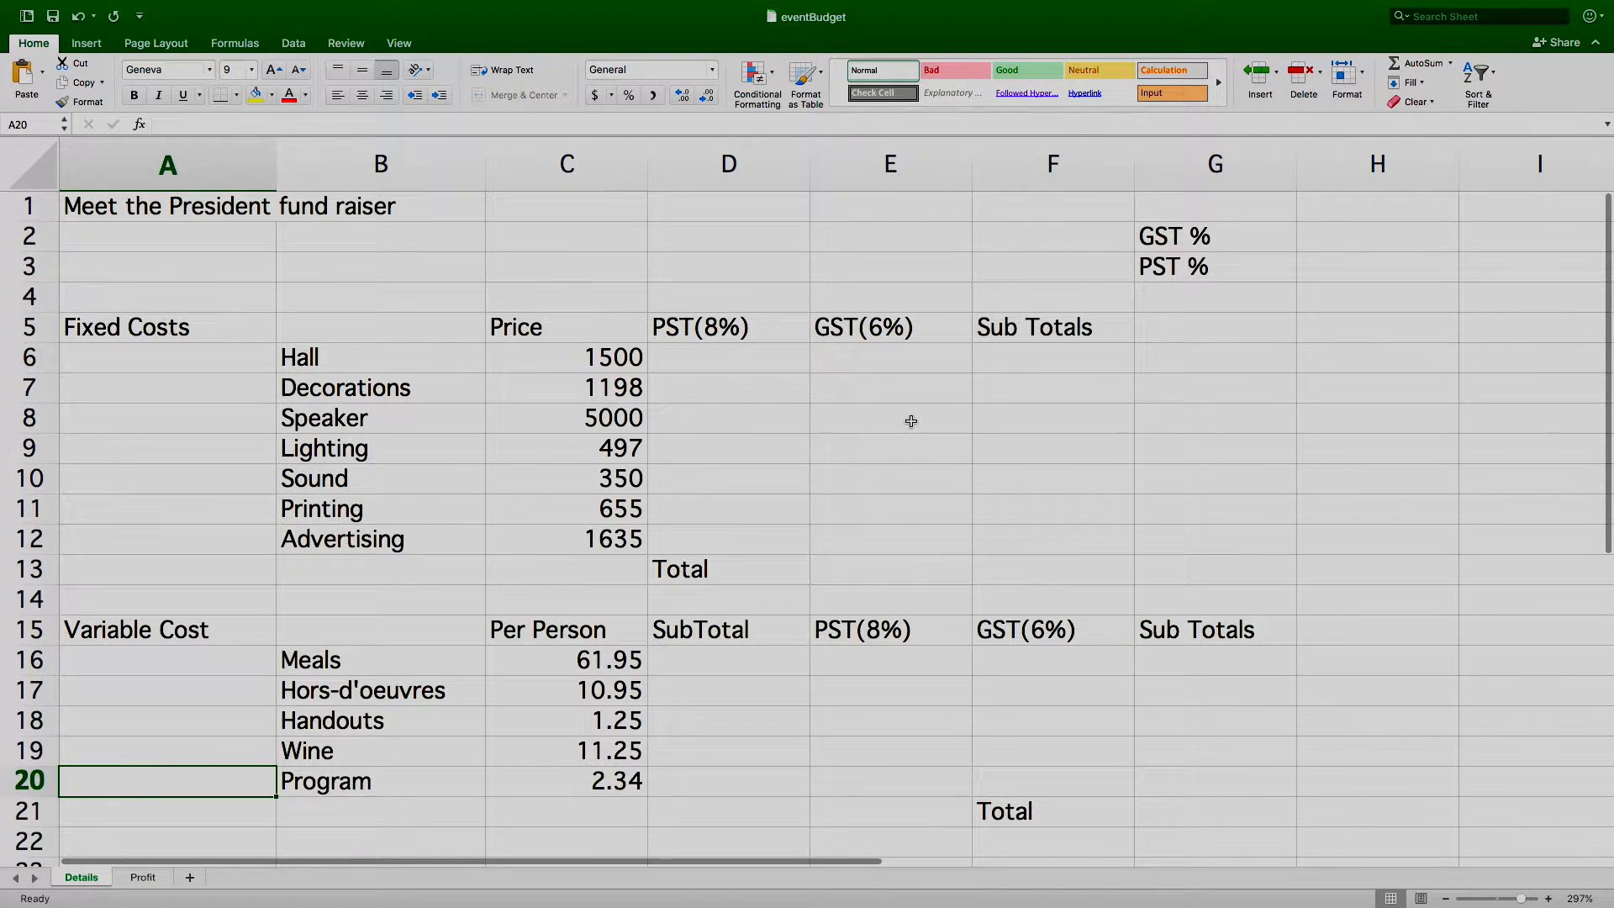
pyautogui.click(1325, 239)
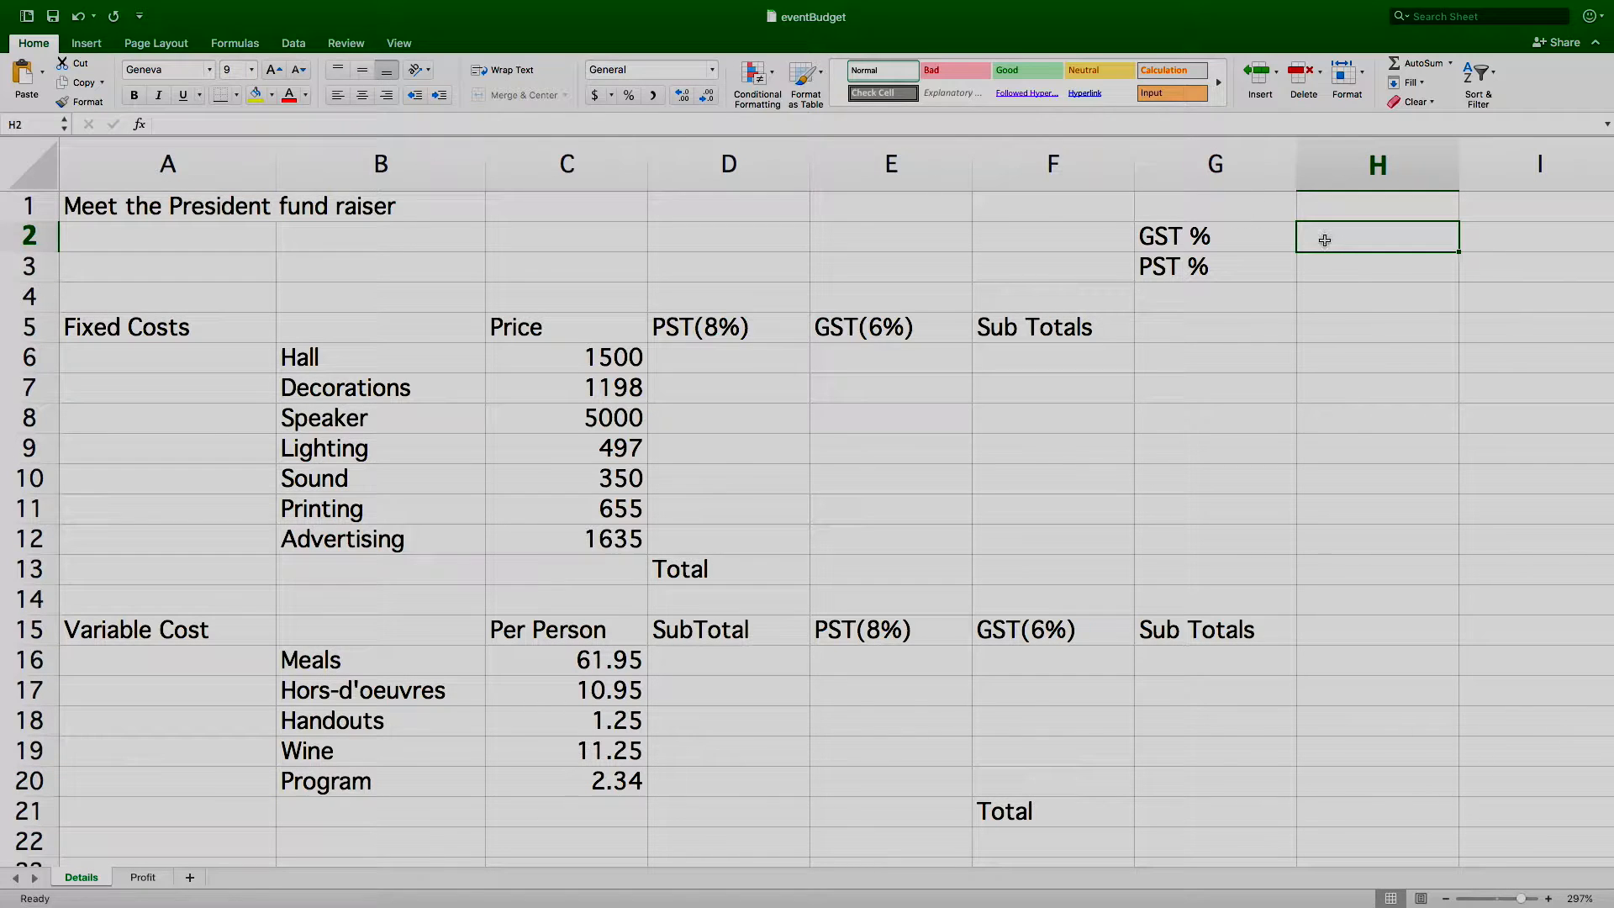
pyautogui.click(1325, 271)
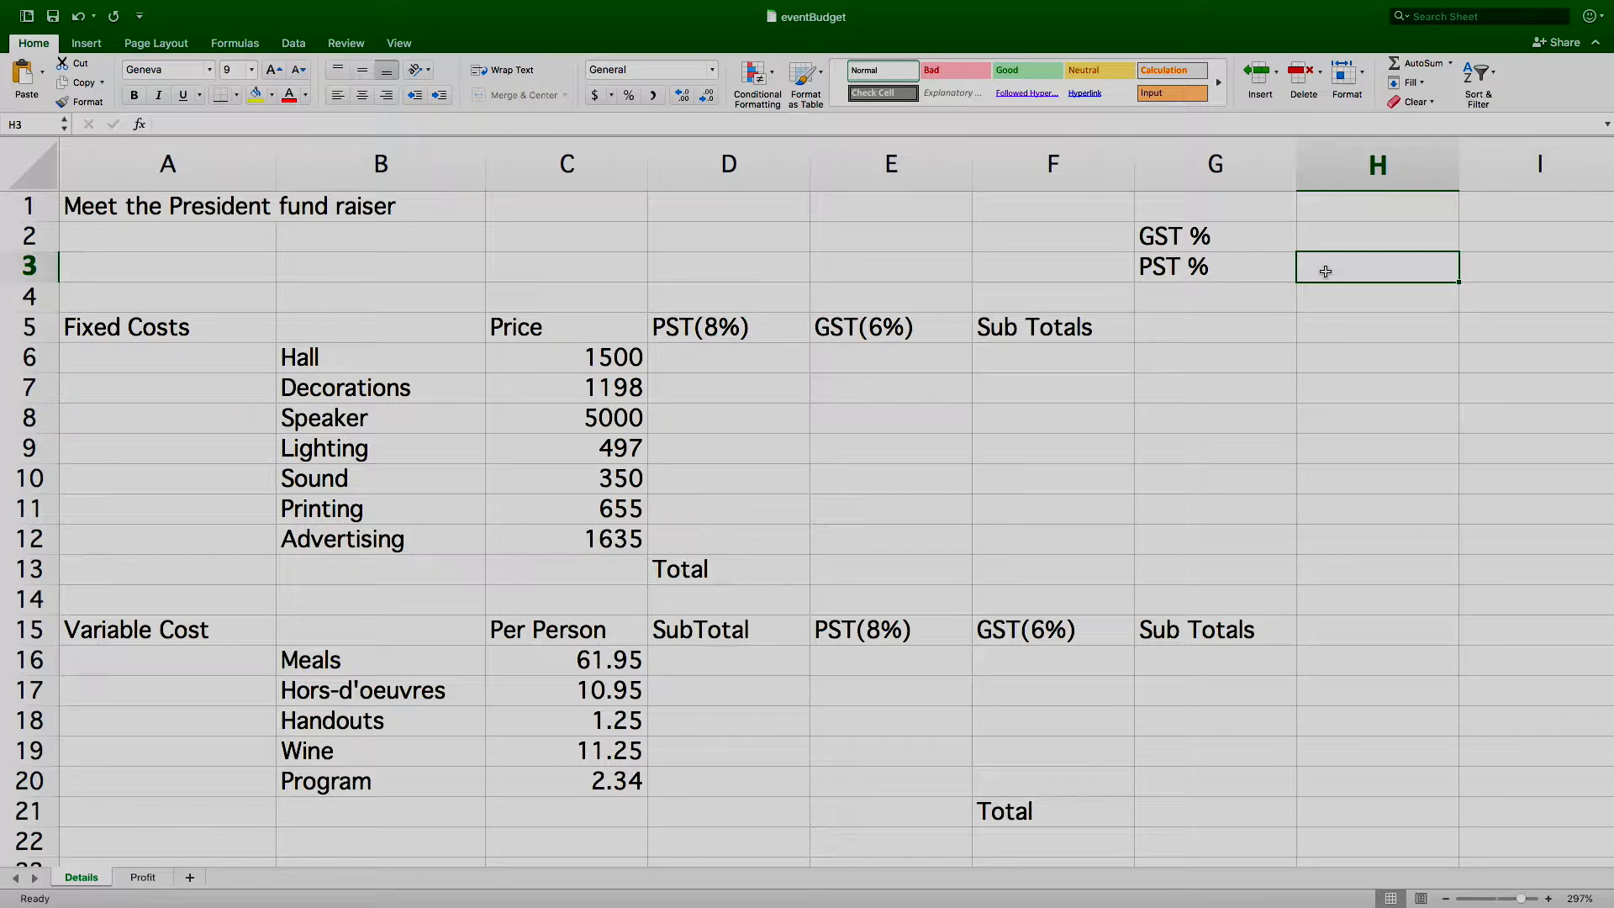
pyautogui.doubleClick(876, 326)
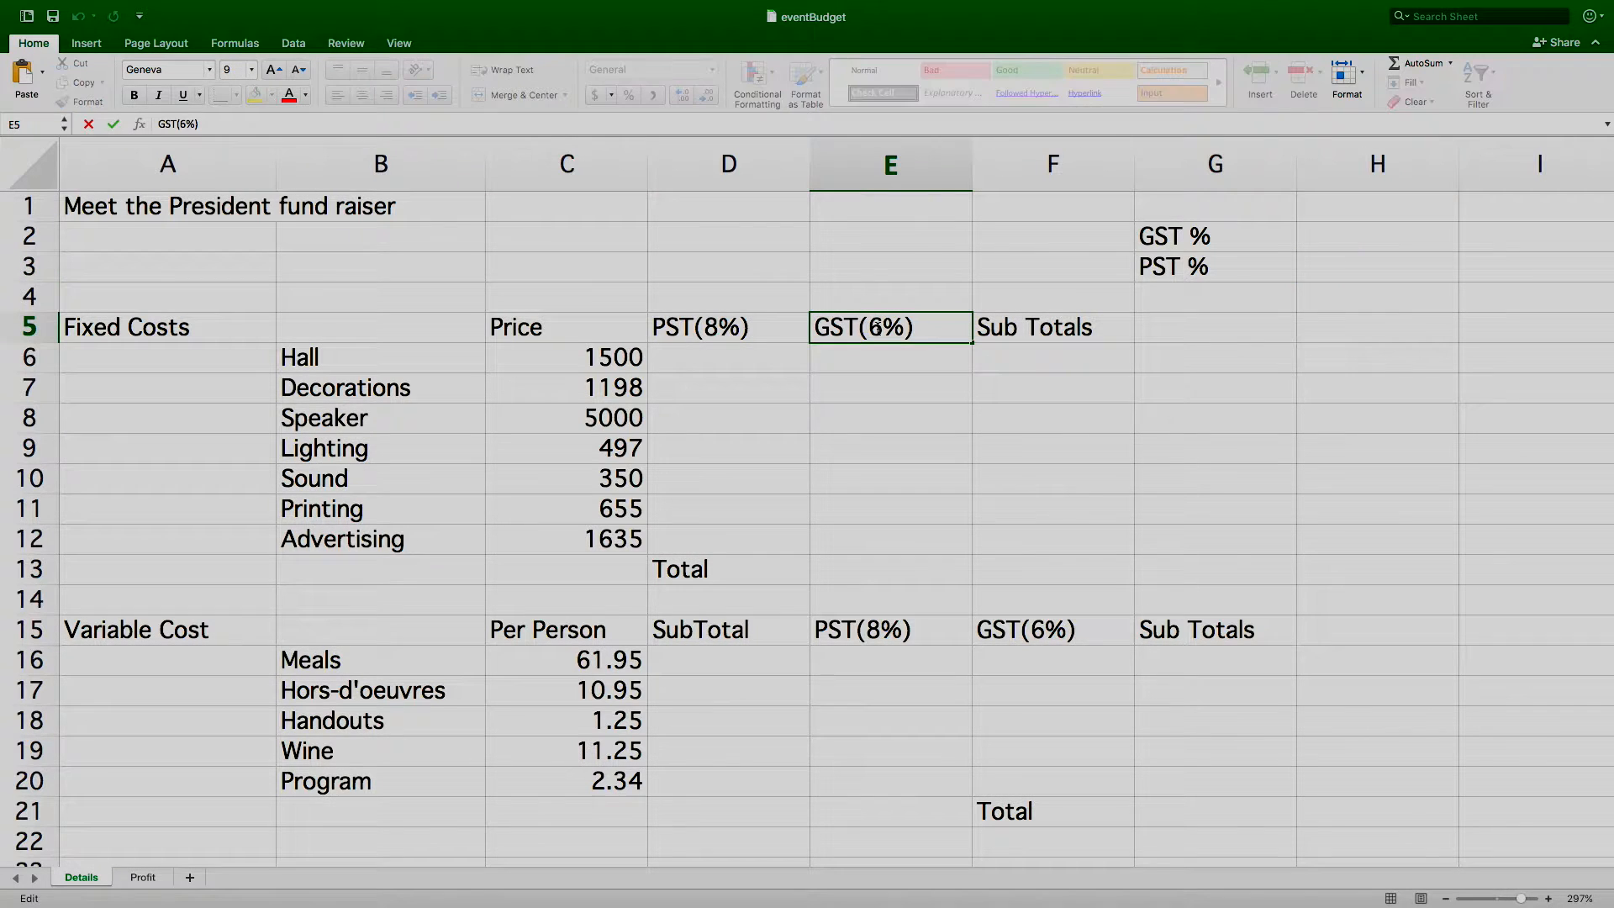
pyautogui.doubleClick(875, 328)
pyautogui.write('5')
pyautogui.click(975, 633)
pyautogui.doubleClick(1043, 631)
pyautogui.doubleClick(1042, 631)
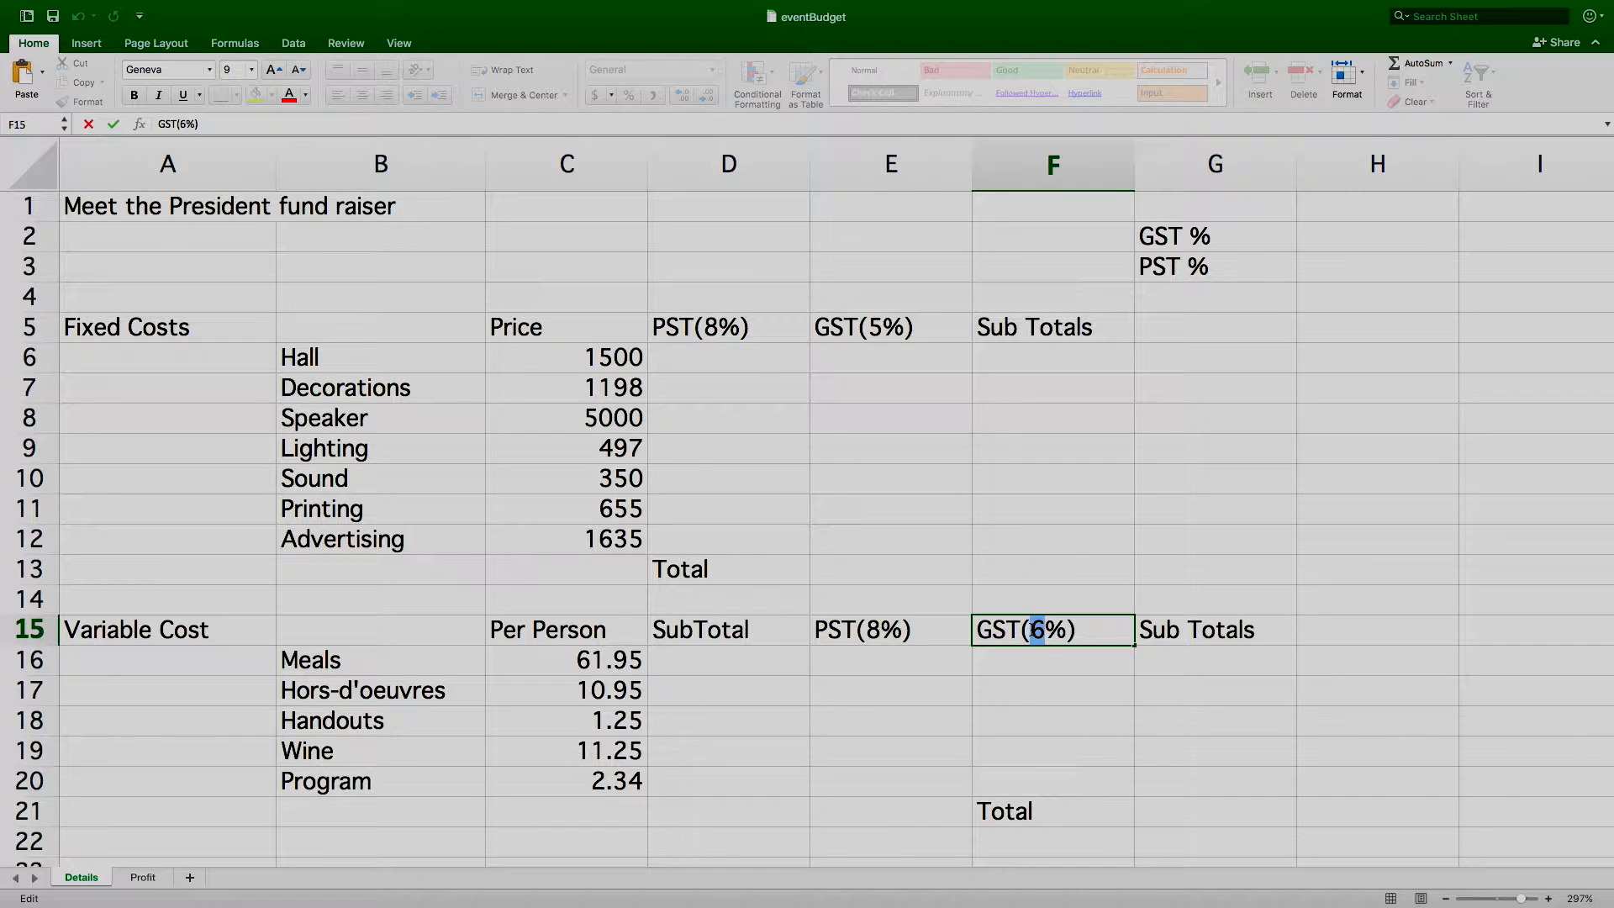
pyautogui.write('5')
# Step: Enter the tax rates beside their labels: .05 for GST % in H2 and .08 for PST % in H3
pyautogui.click(1327, 243)
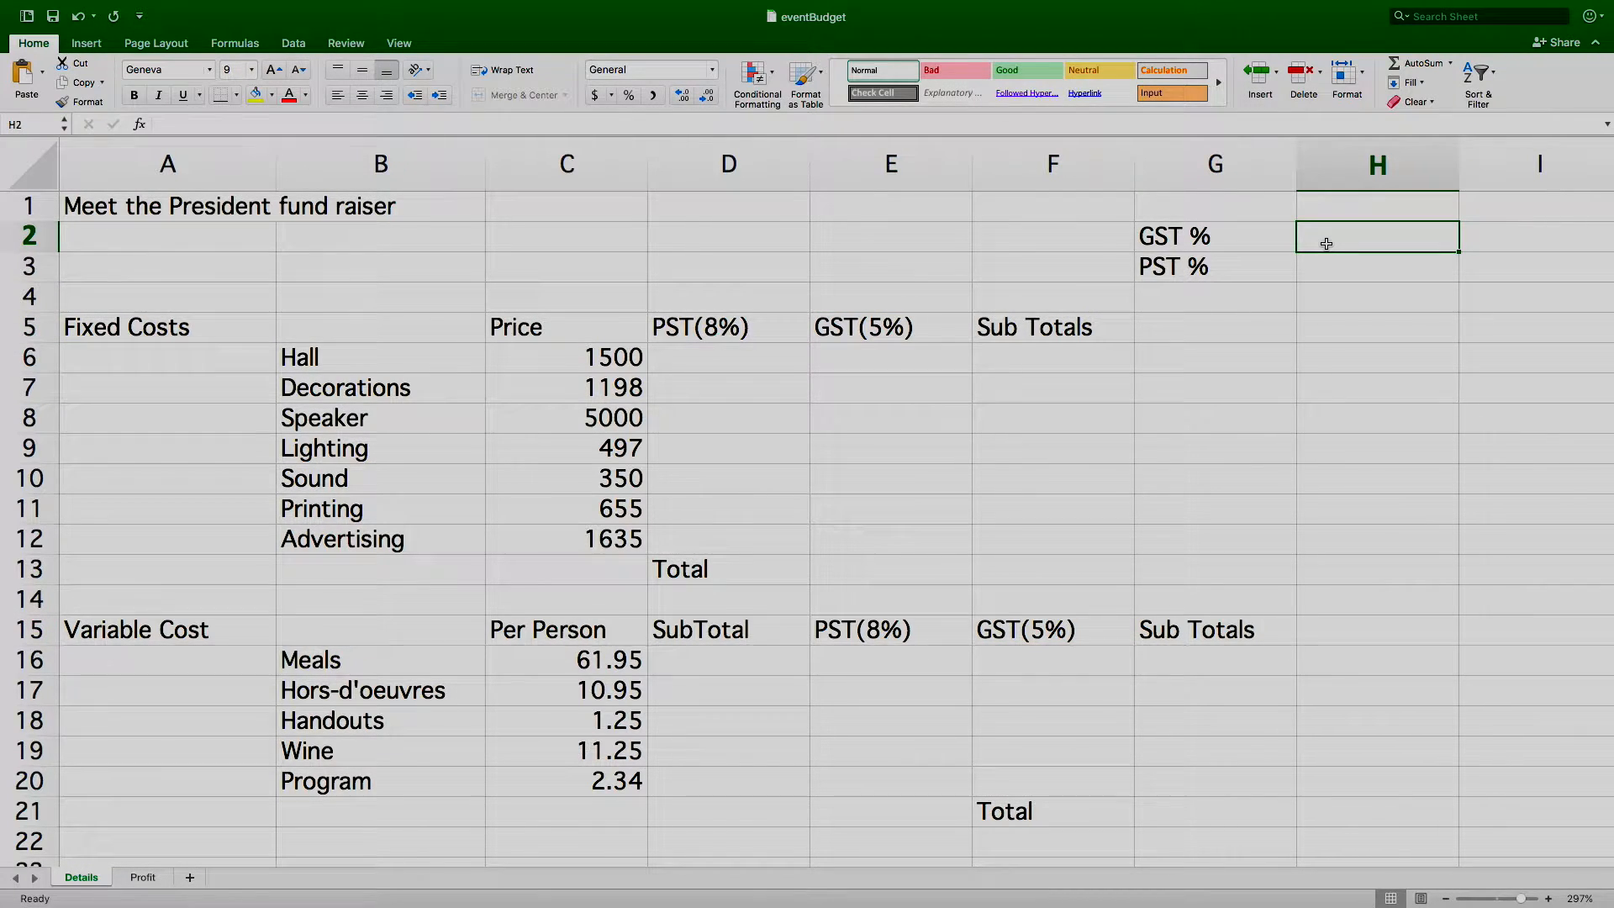
pyautogui.write('.05')
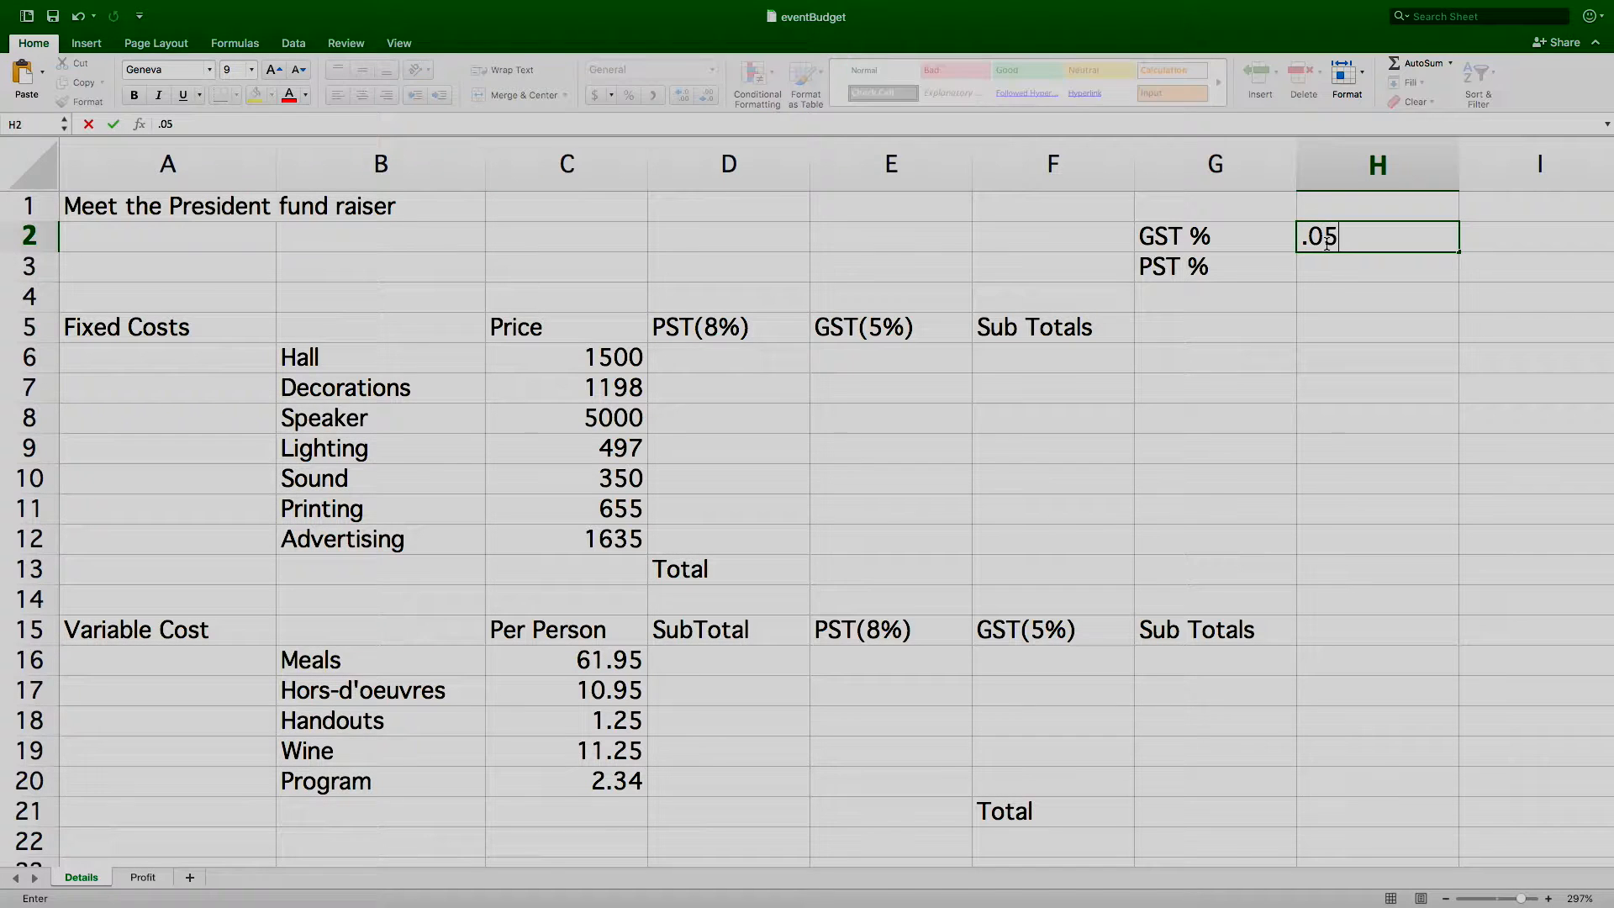
pyautogui.click(1315, 272)
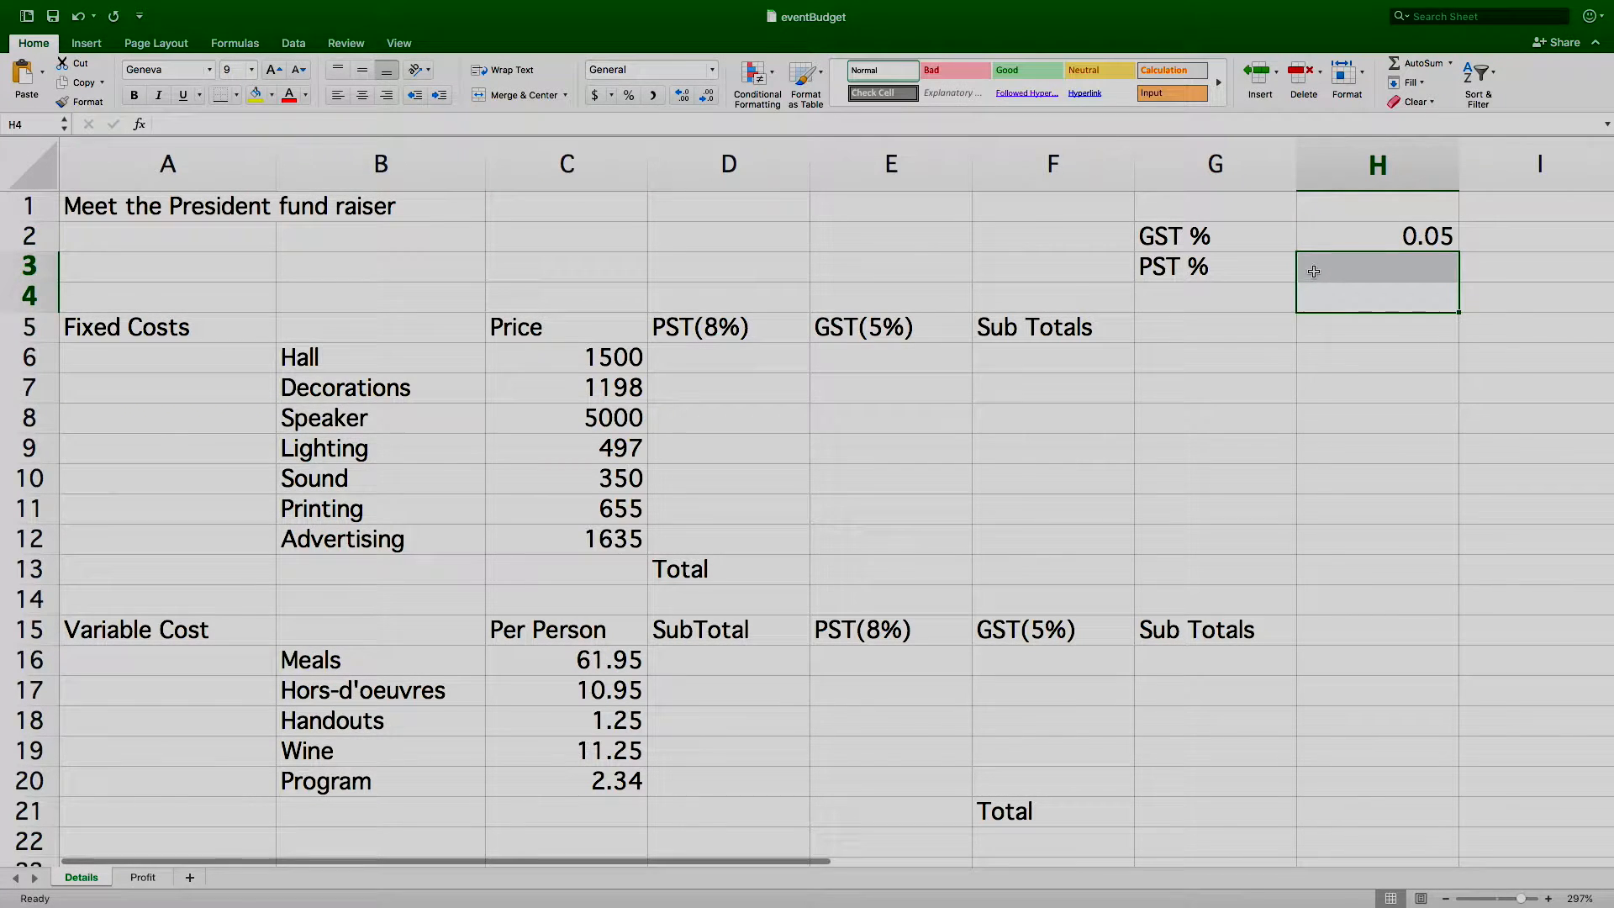
pyautogui.write('.08')
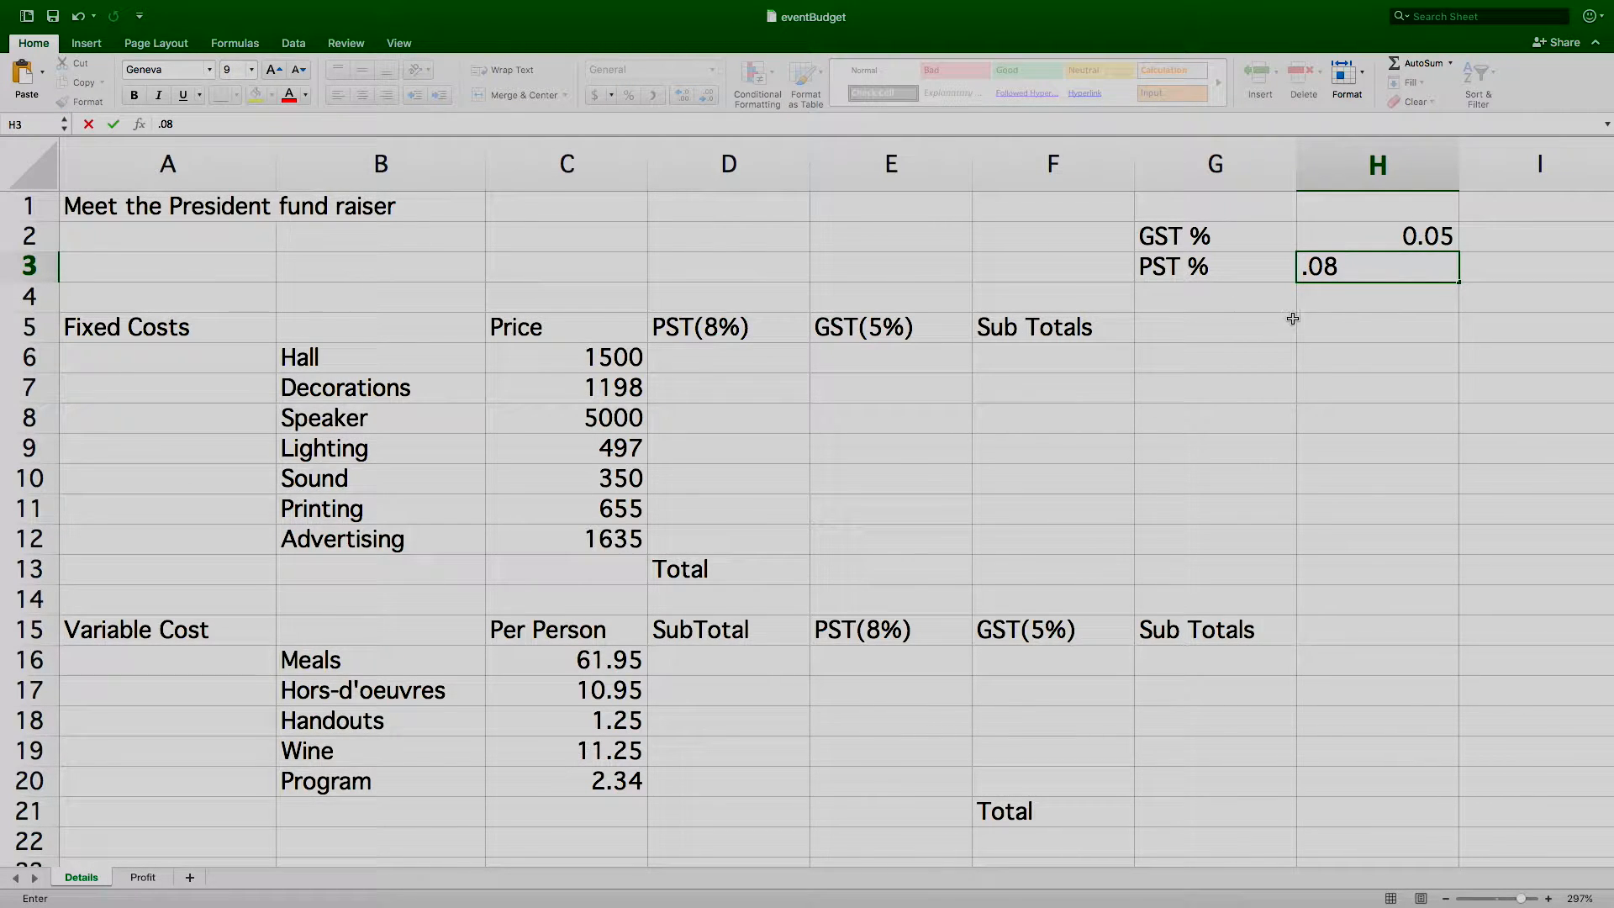
pyautogui.click(926, 361)
# Step: Calculate the Hall's PST in D6 with the formula =C6*H3
pyautogui.click(749, 356)
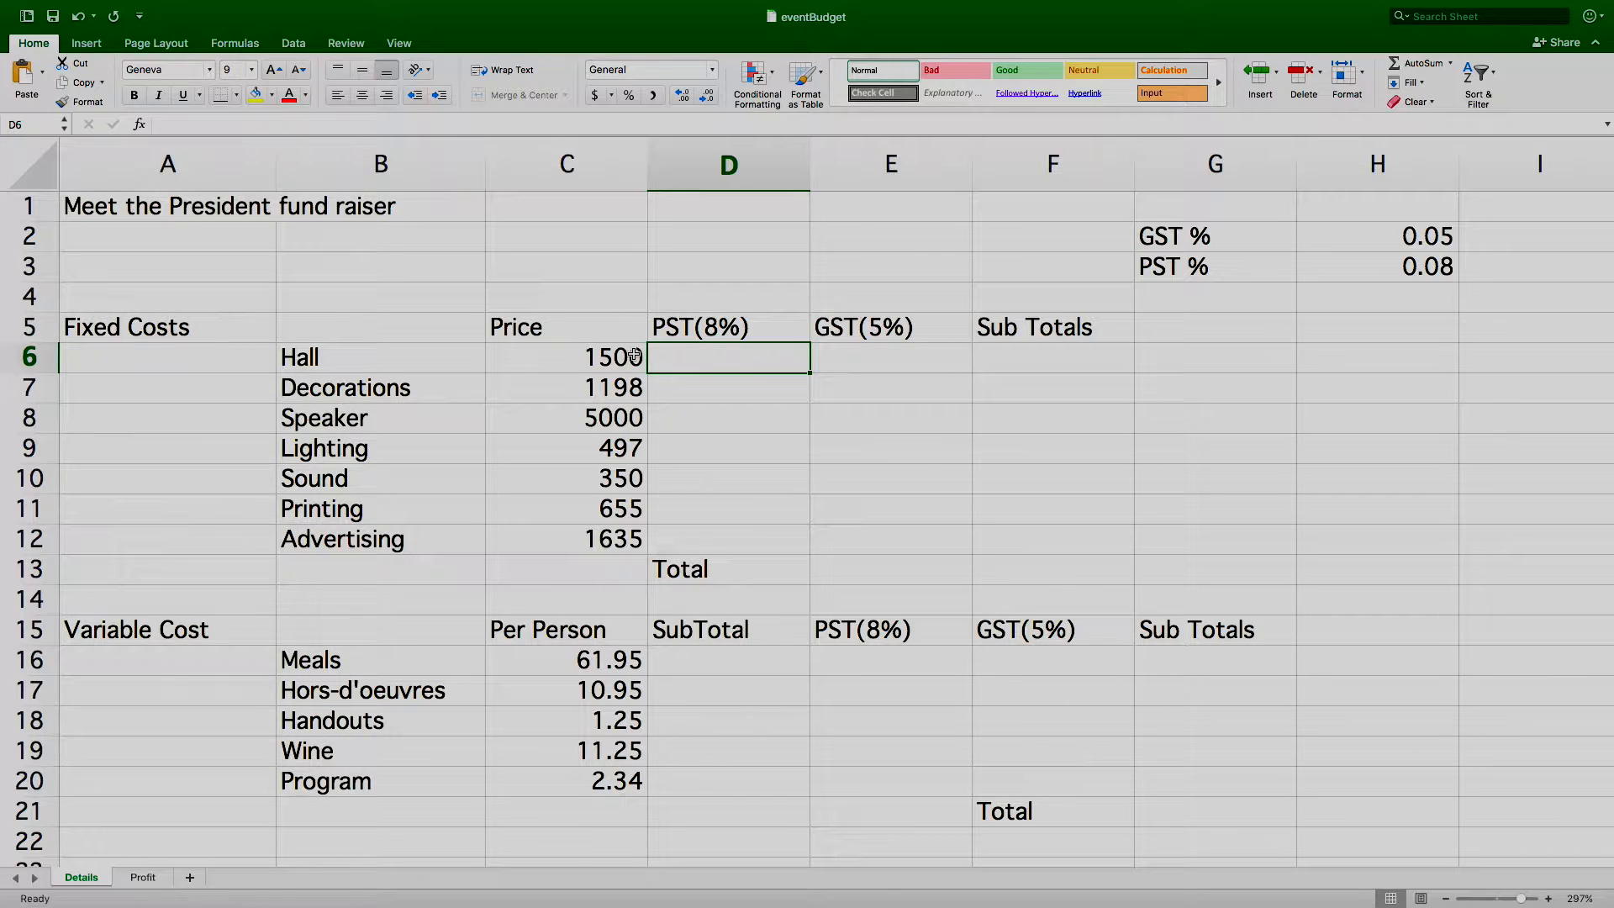
pyautogui.click(634, 357)
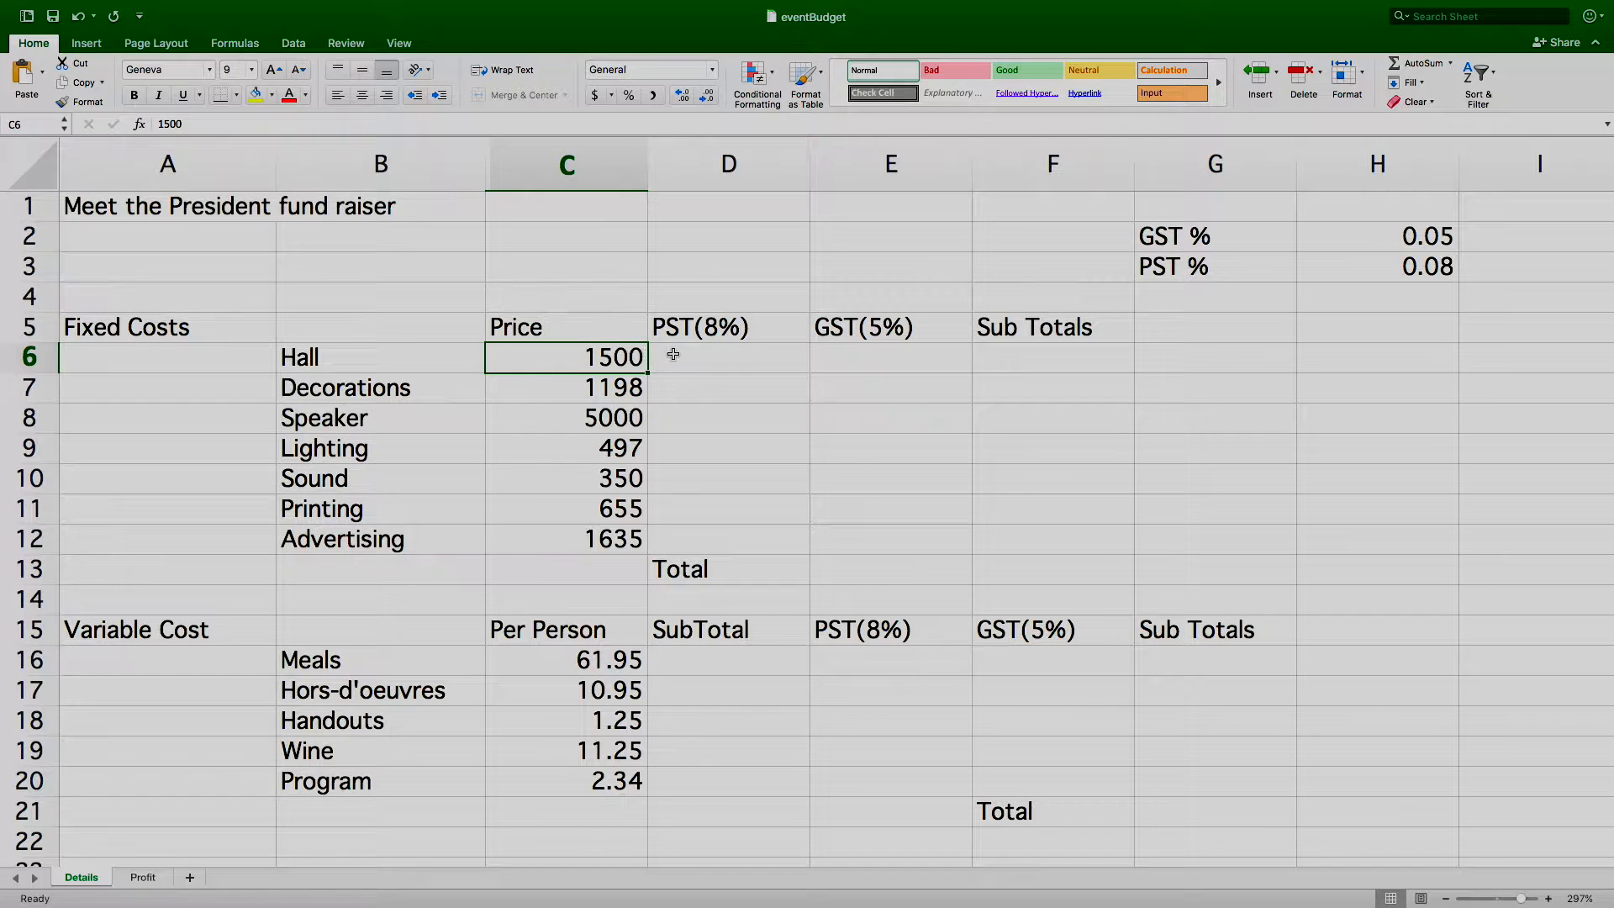
pyautogui.click(676, 354)
pyautogui.write('=')
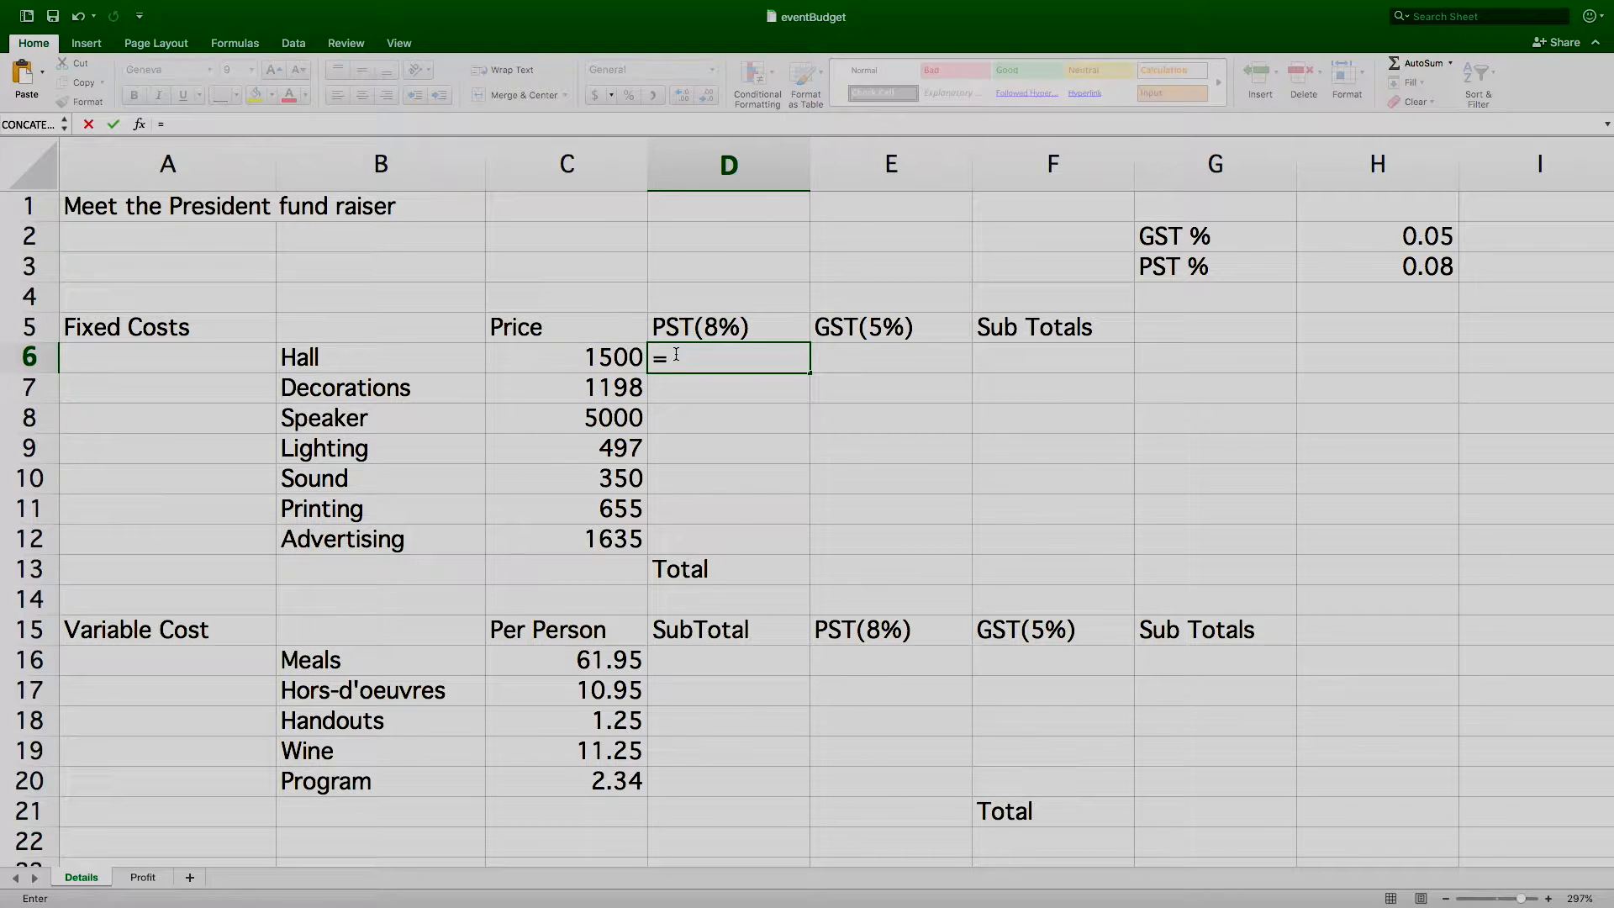
pyautogui.click(627, 359)
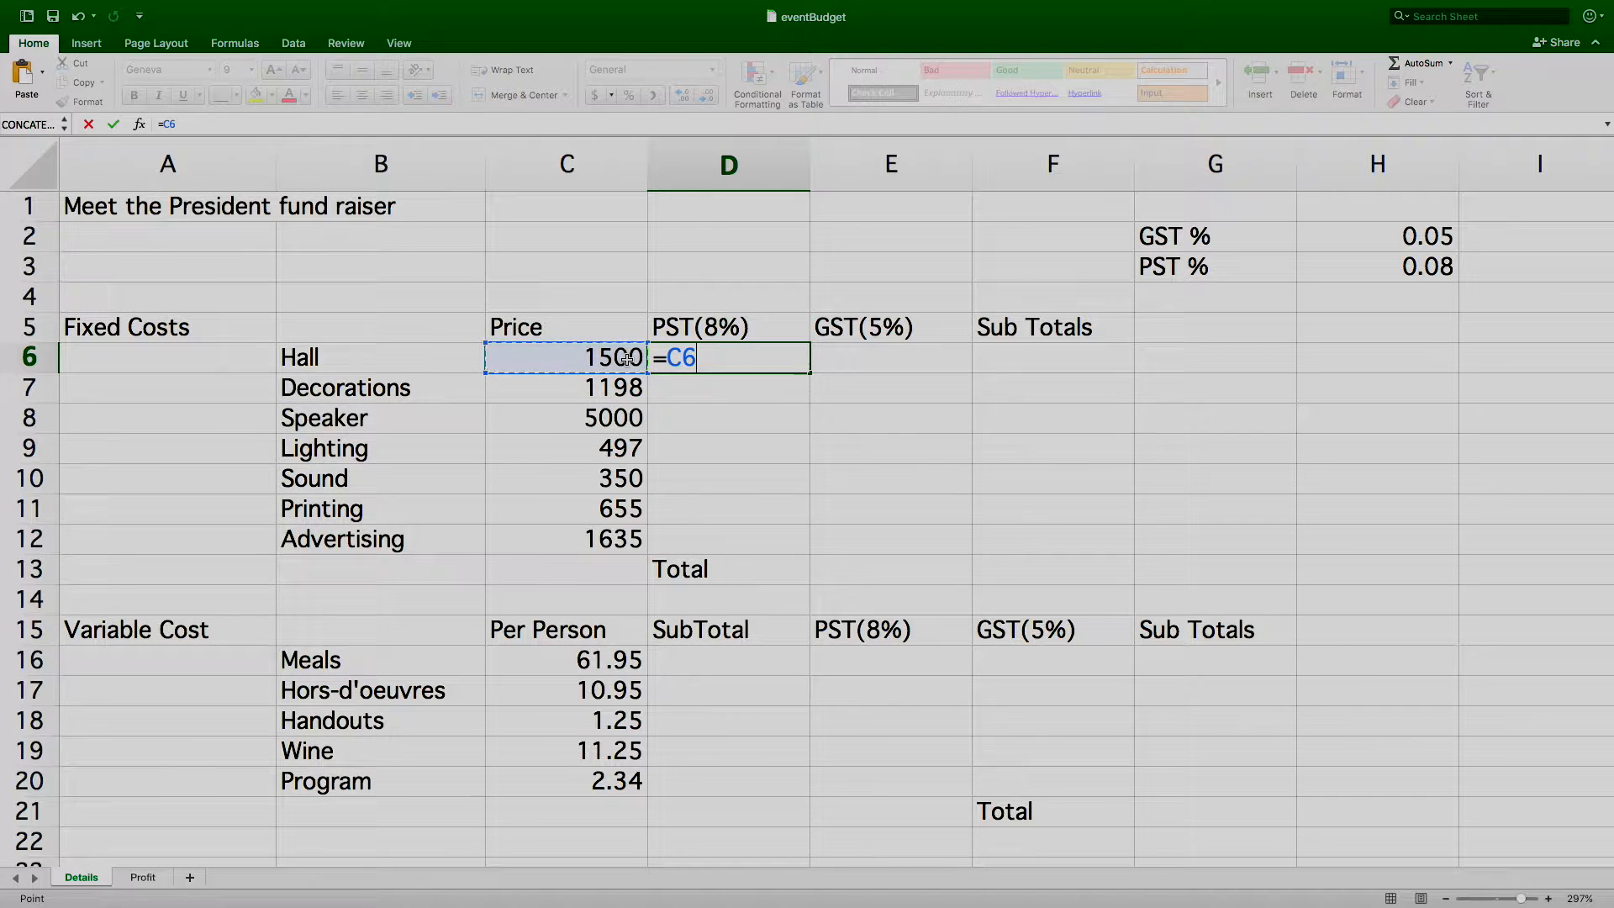
pyautogui.write('*')
pyautogui.click(1415, 271)
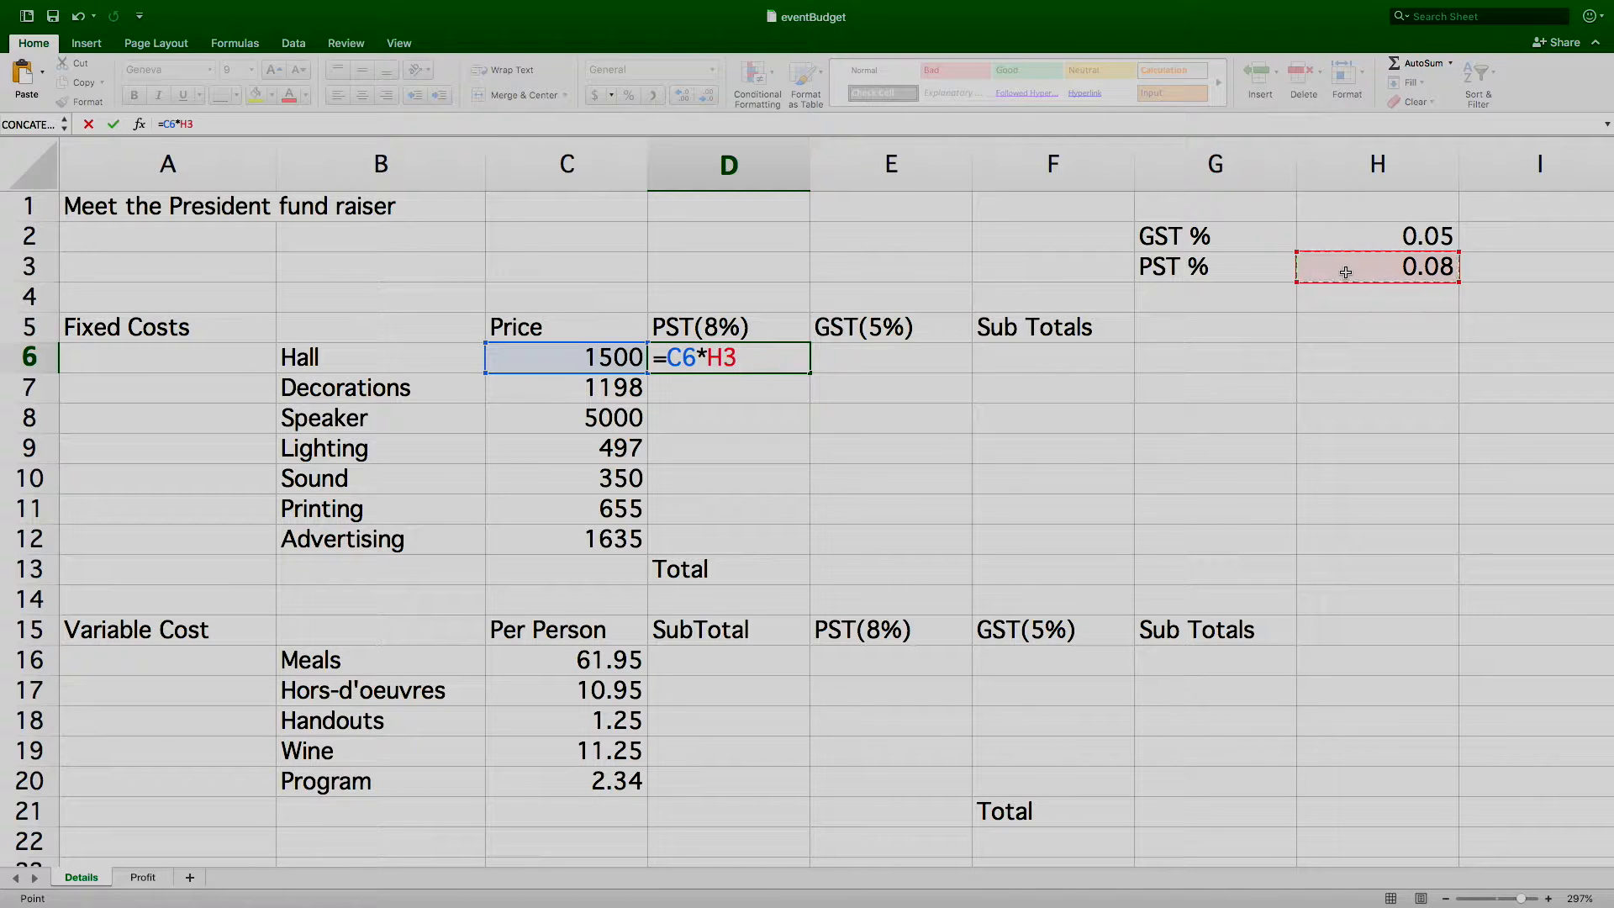
pyautogui.press('Return')
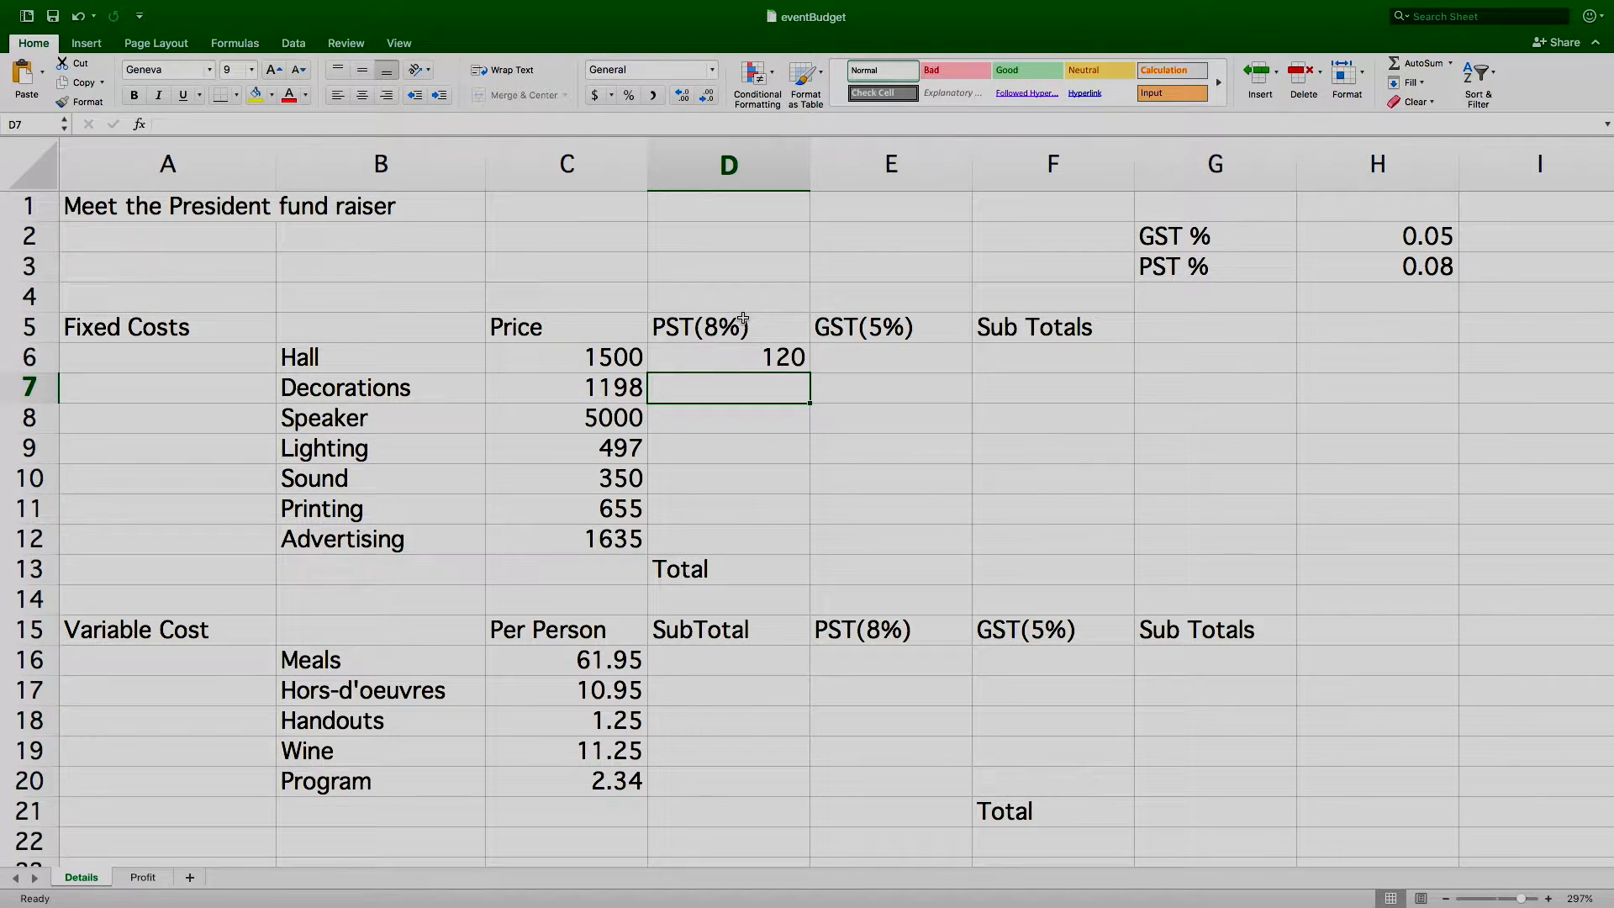
# Step: Change the Hall price in C6 to 1499.33
pyautogui.click(734, 358)
pyautogui.click(614, 358)
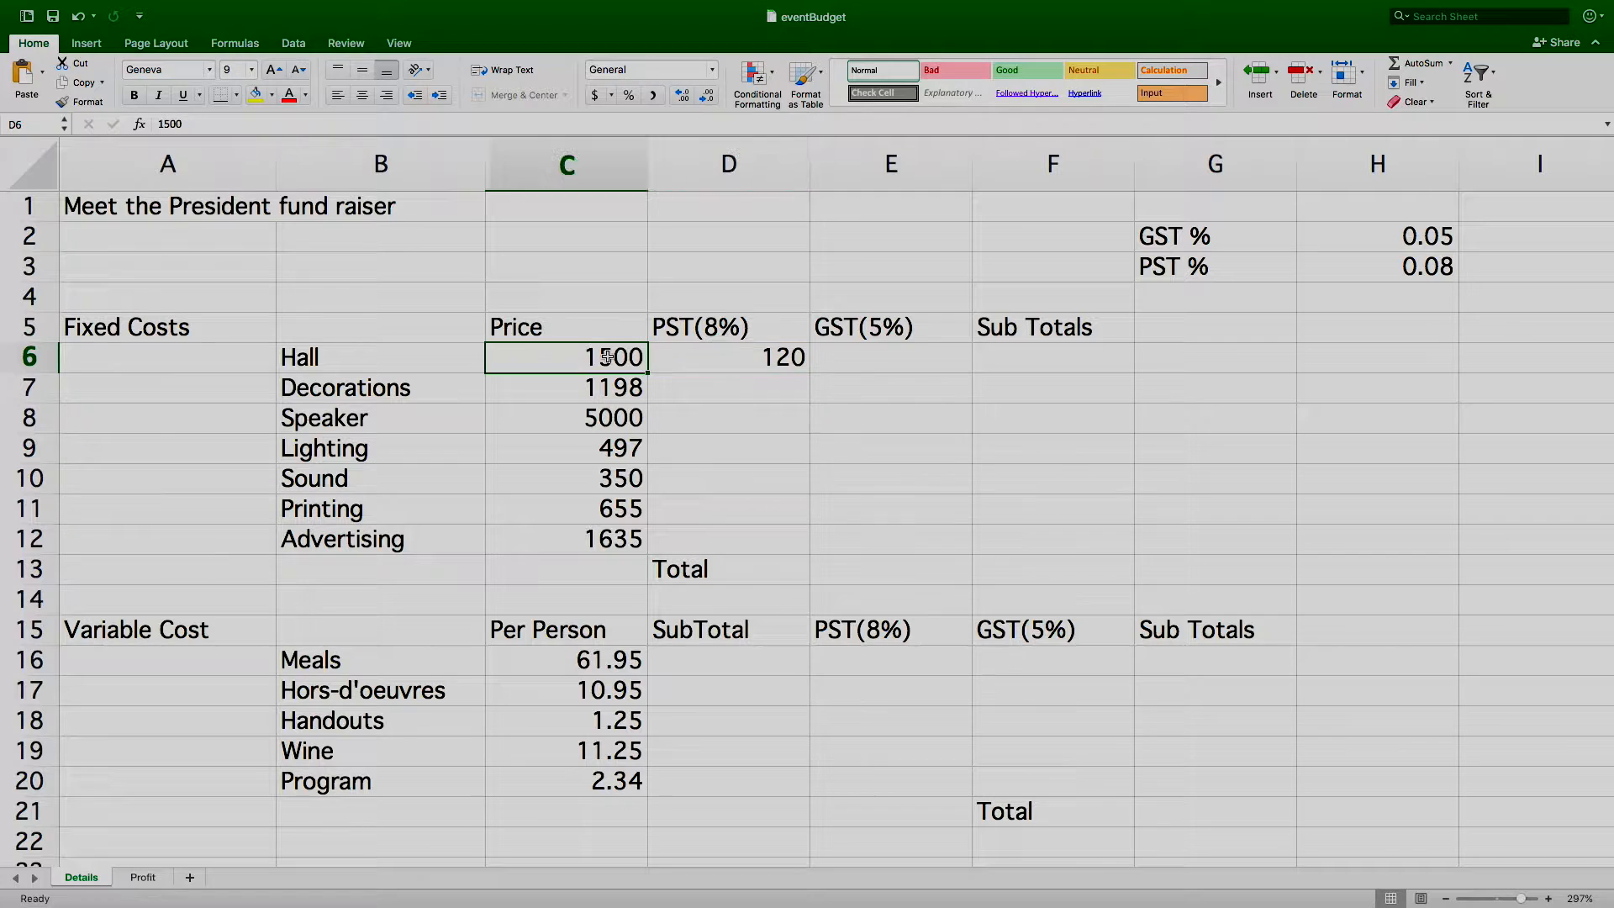
pyautogui.doubleClick(613, 357)
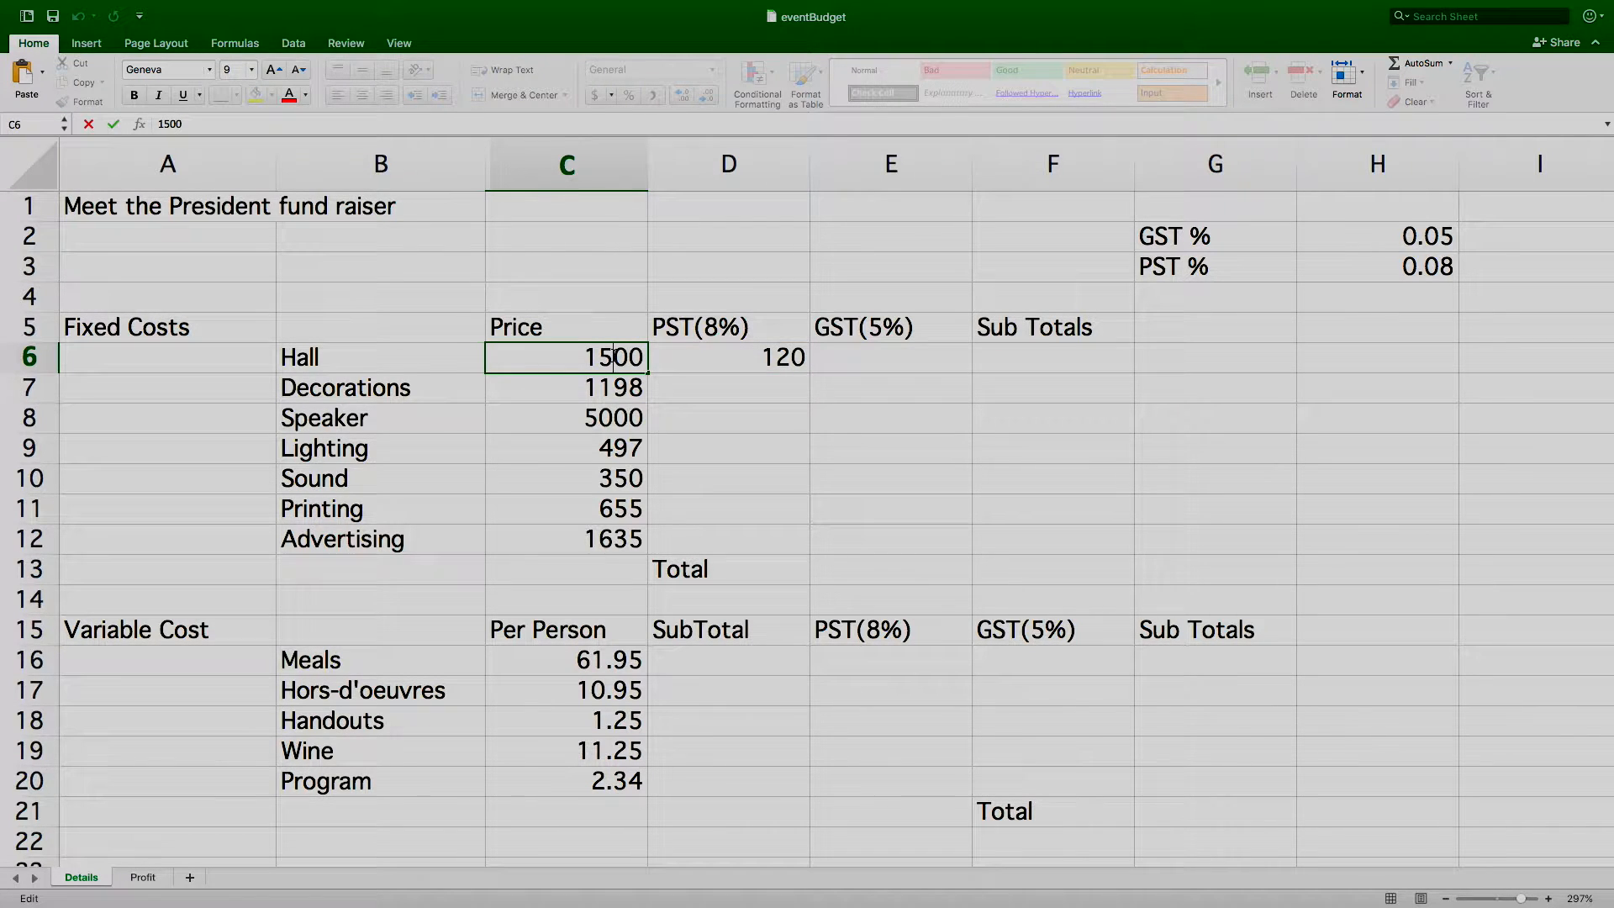
pyautogui.moveTo(613, 358); pyautogui.dragTo(638, 357)
pyautogui.click(637, 357)
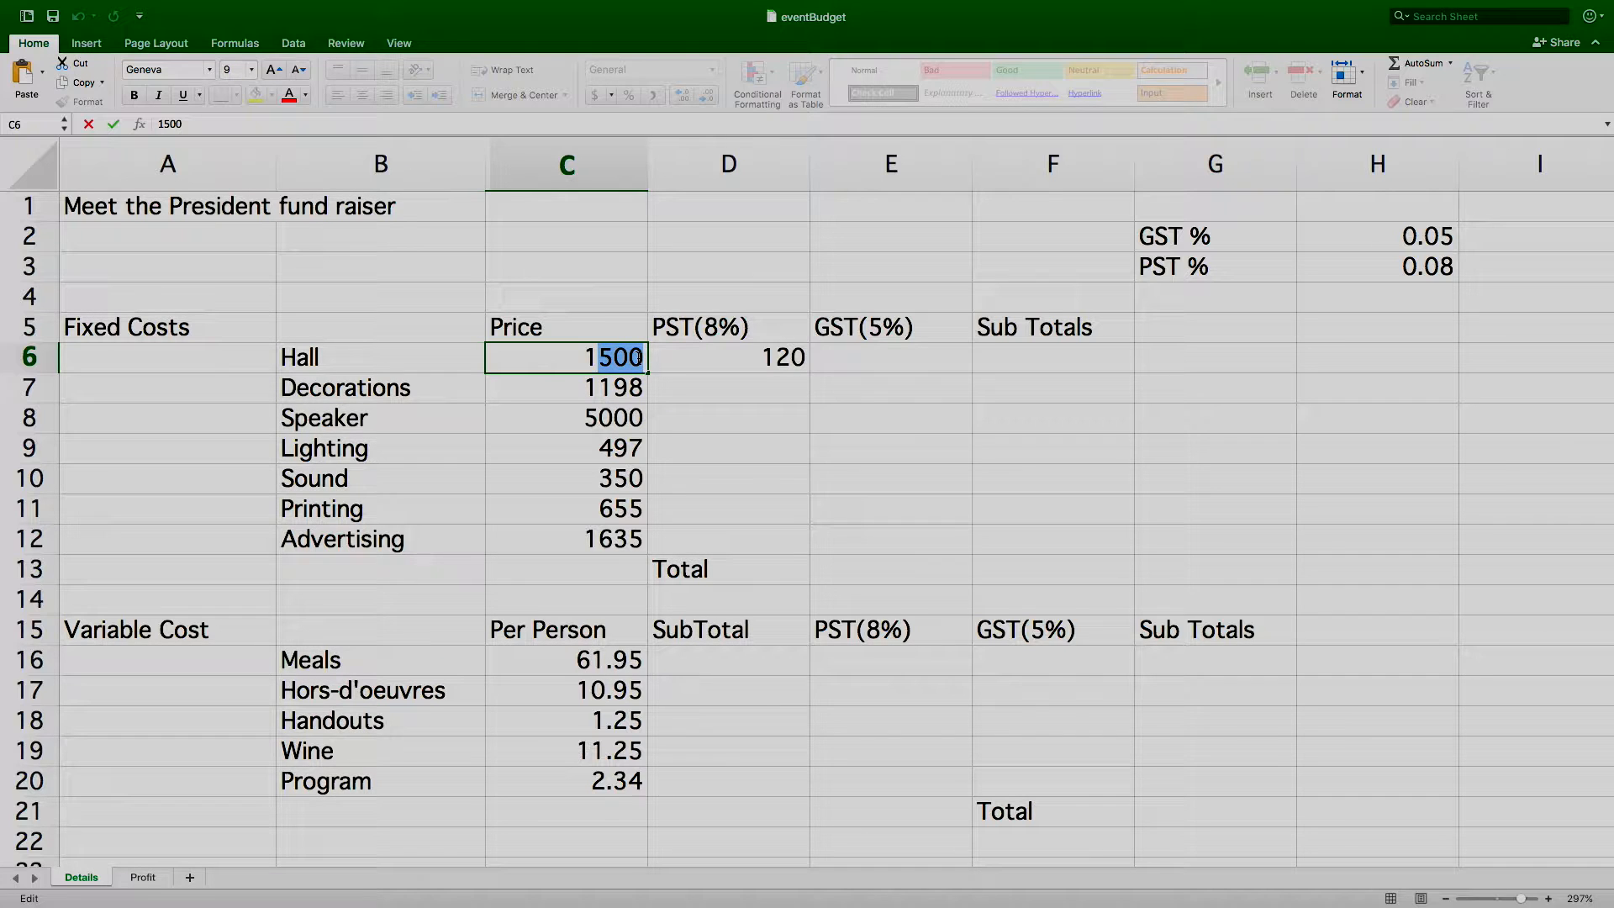
pyautogui.write('99.33')
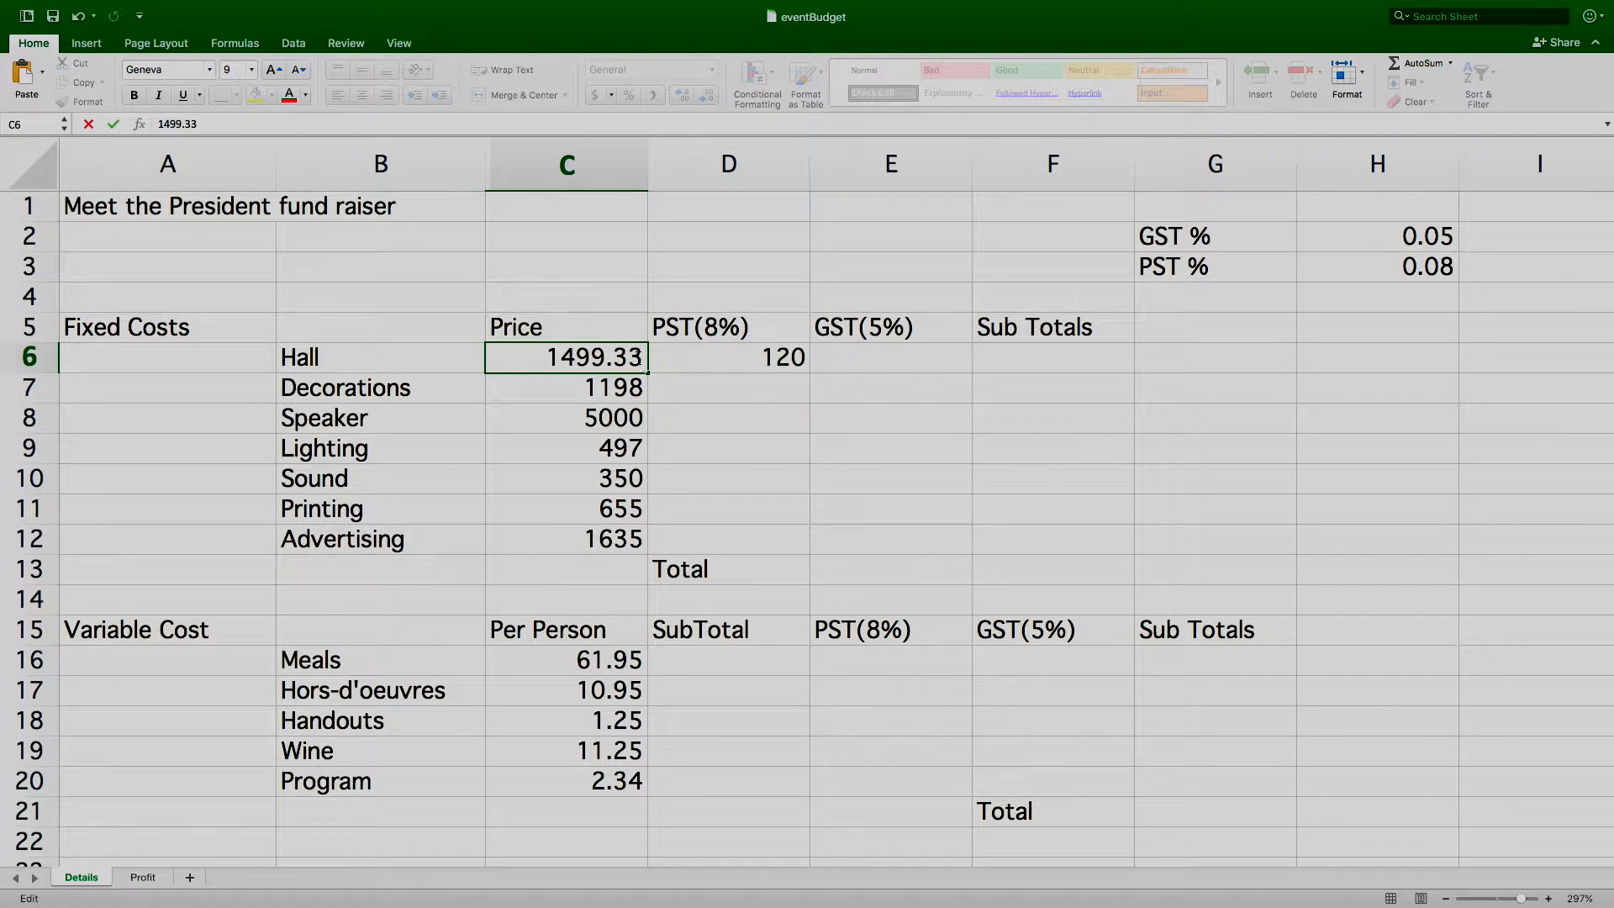
pyautogui.press('Return')
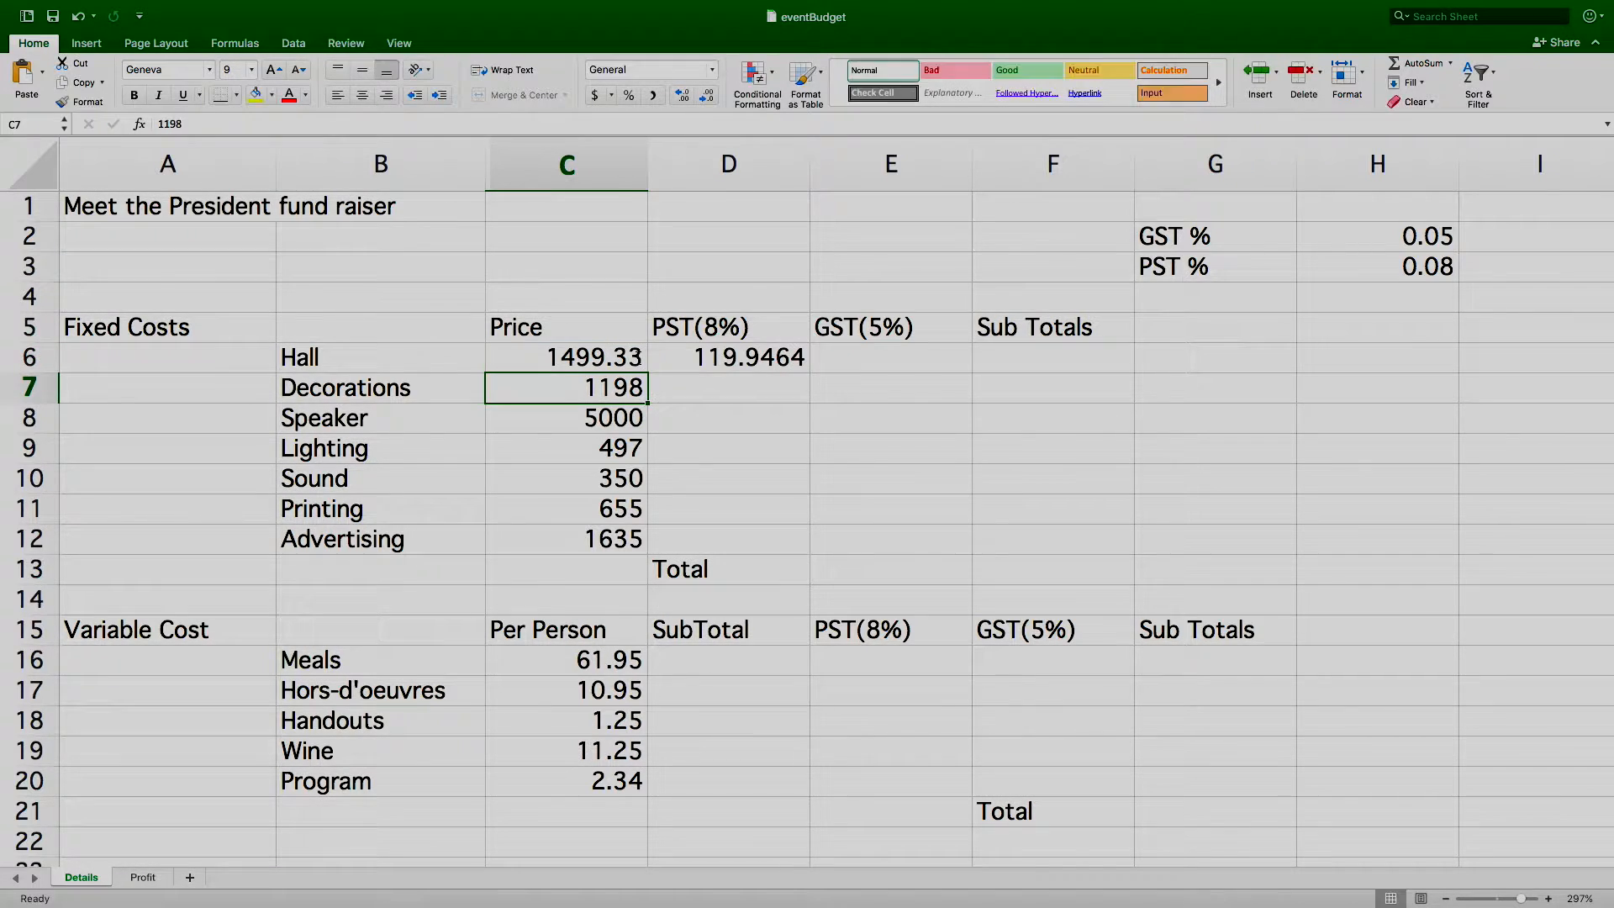
# Step: Round the Hall's PST in D6 to two decimals with the formula =ROUND(C6*H3,2)
pyautogui.click(785, 361)
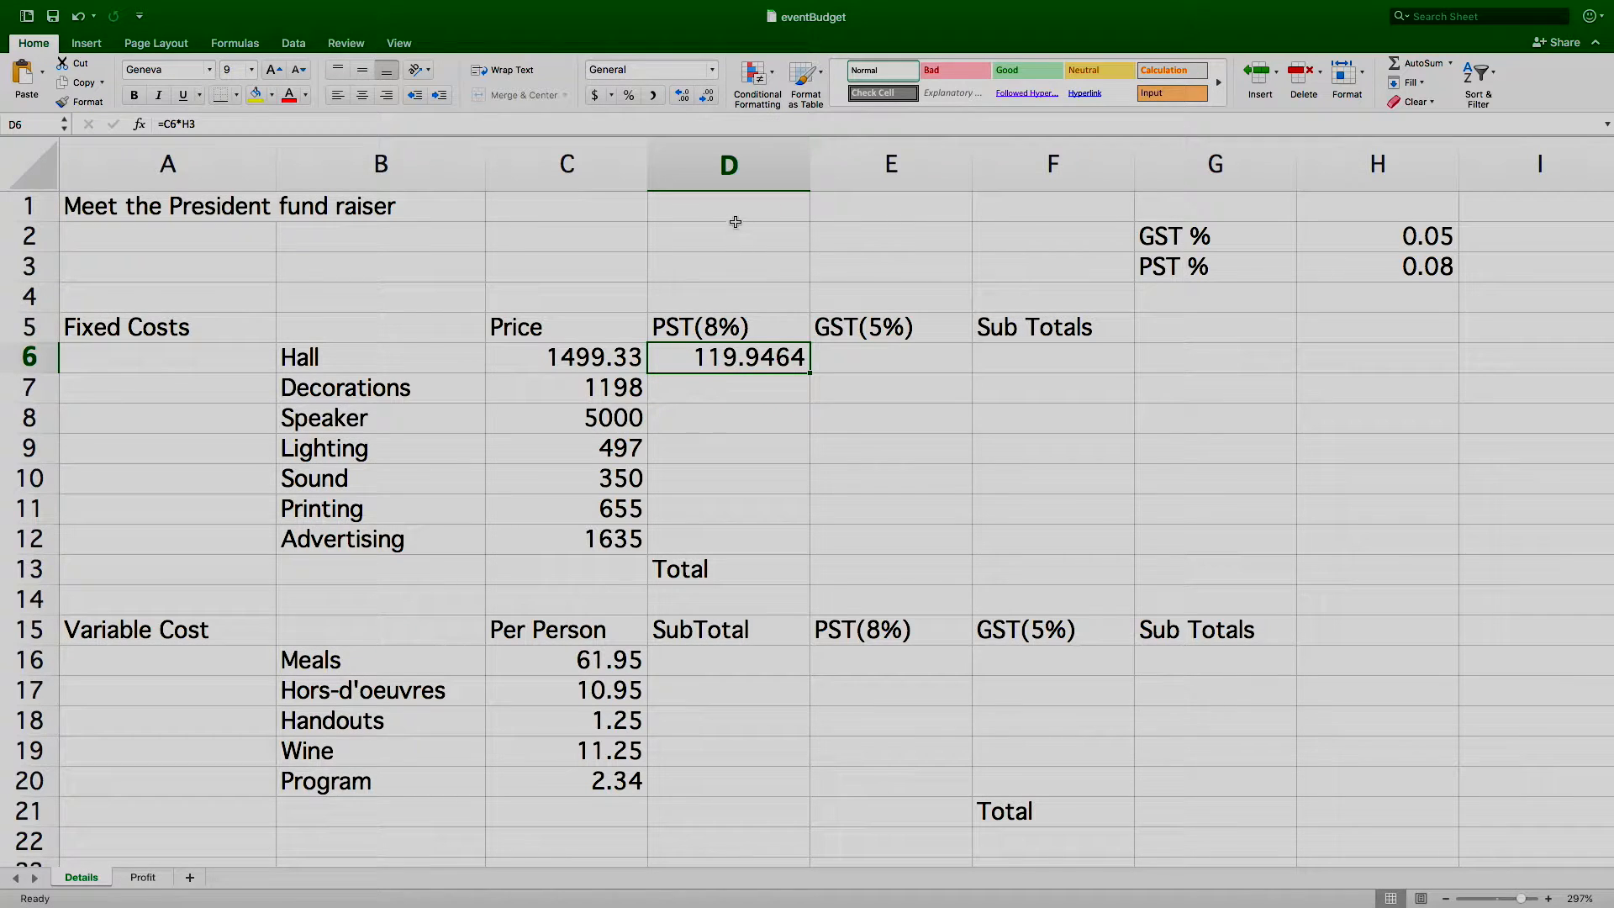
pyautogui.doubleClick(749, 356)
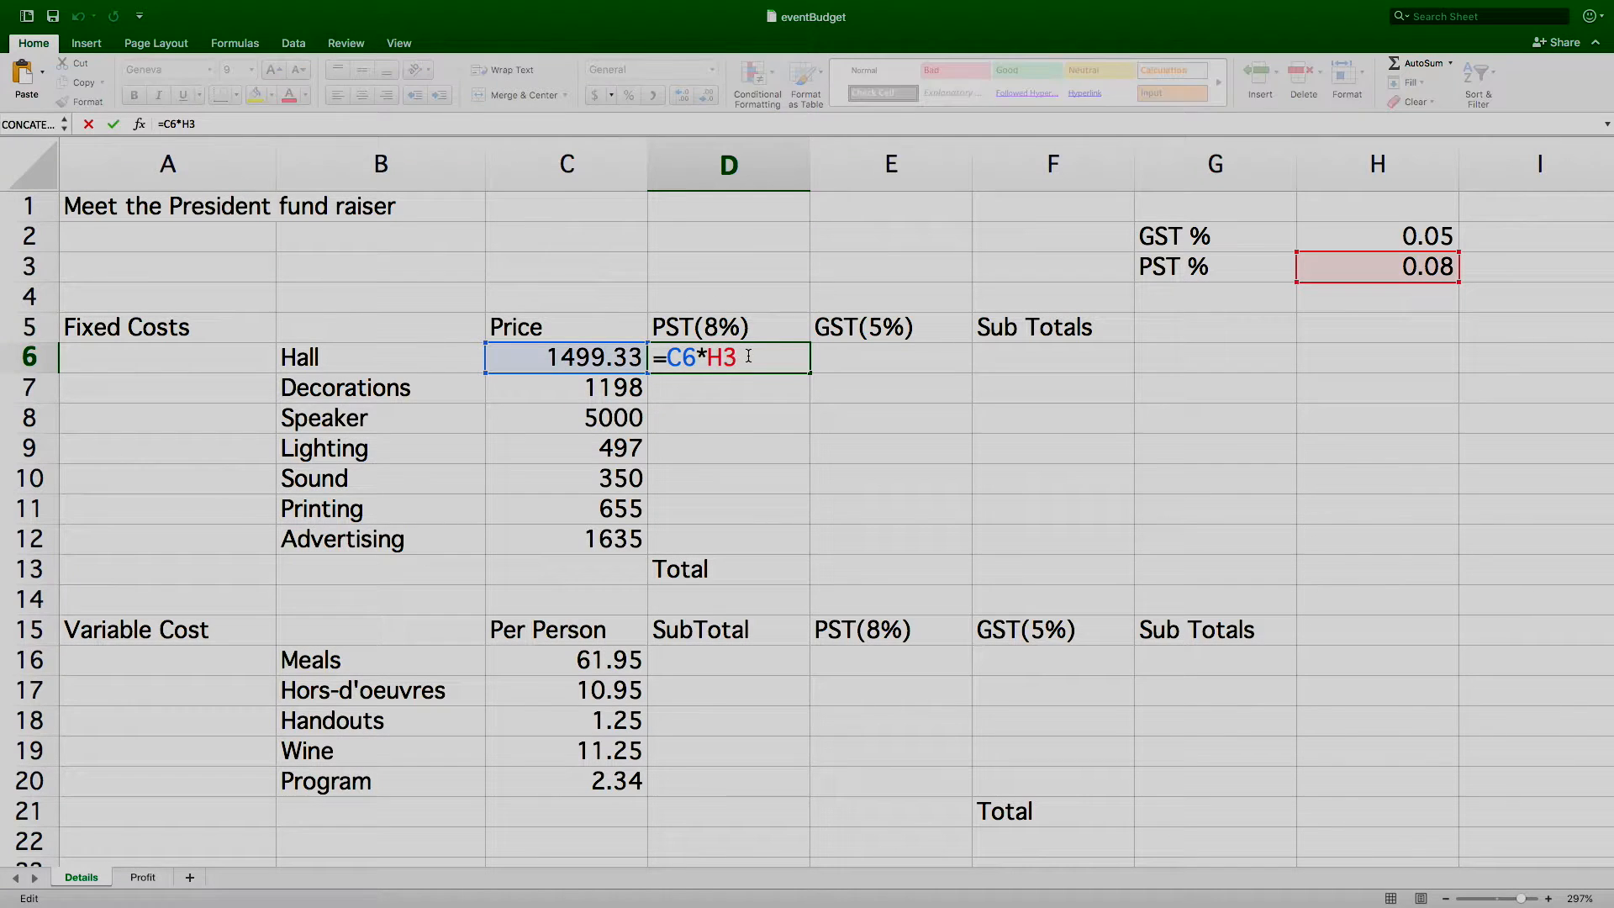
pyautogui.click(667, 357)
pyautogui.write('Round')
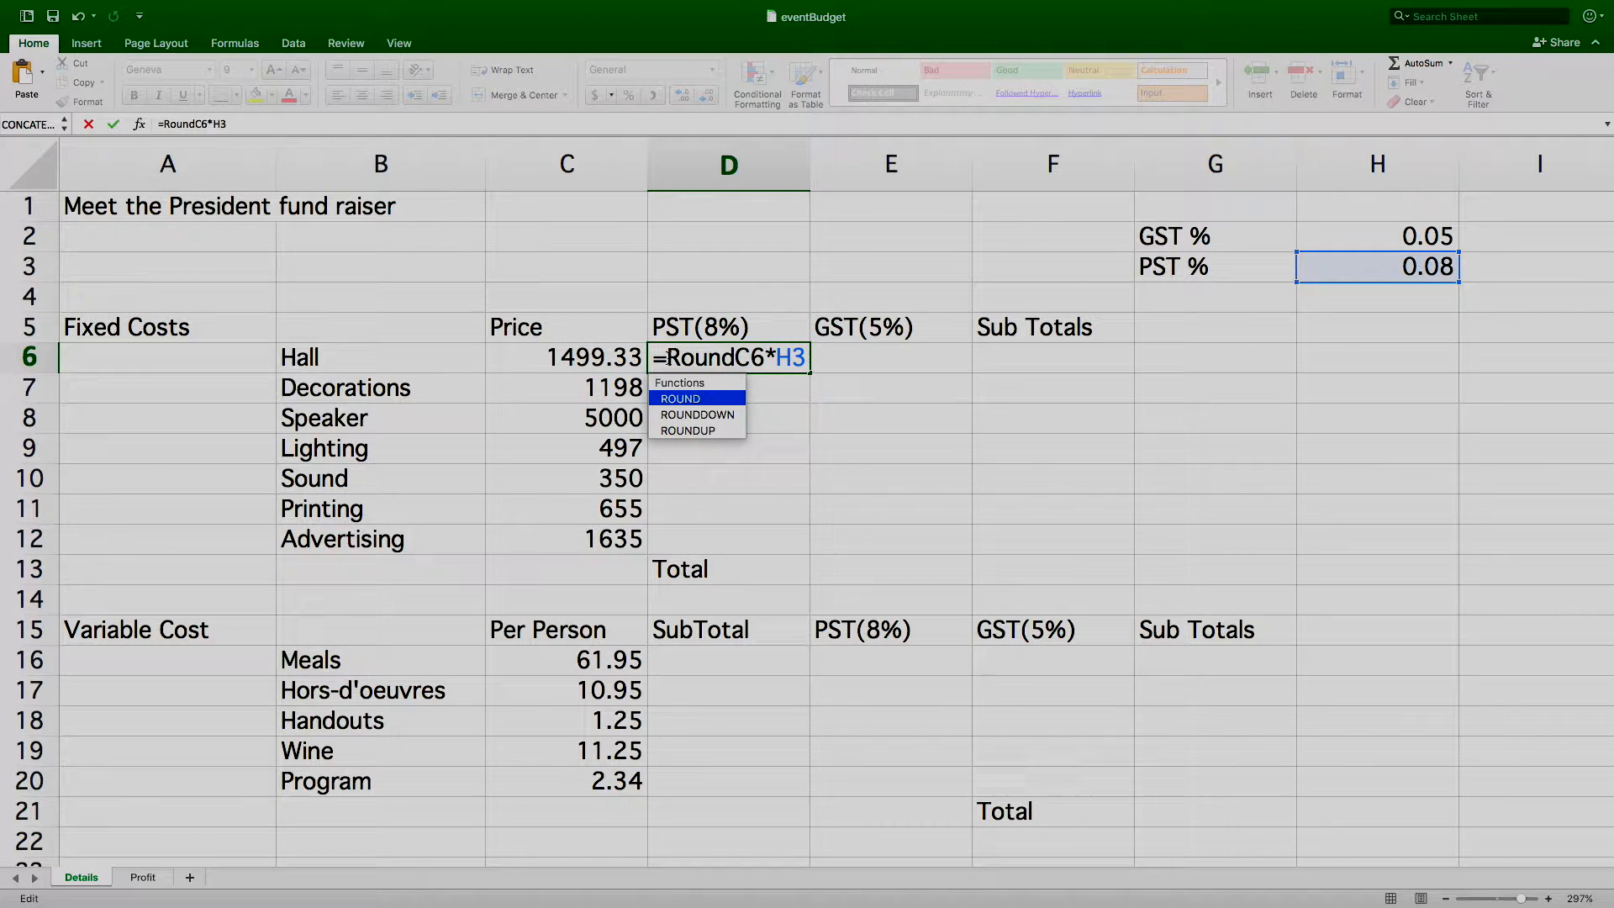
pyautogui.write('(')
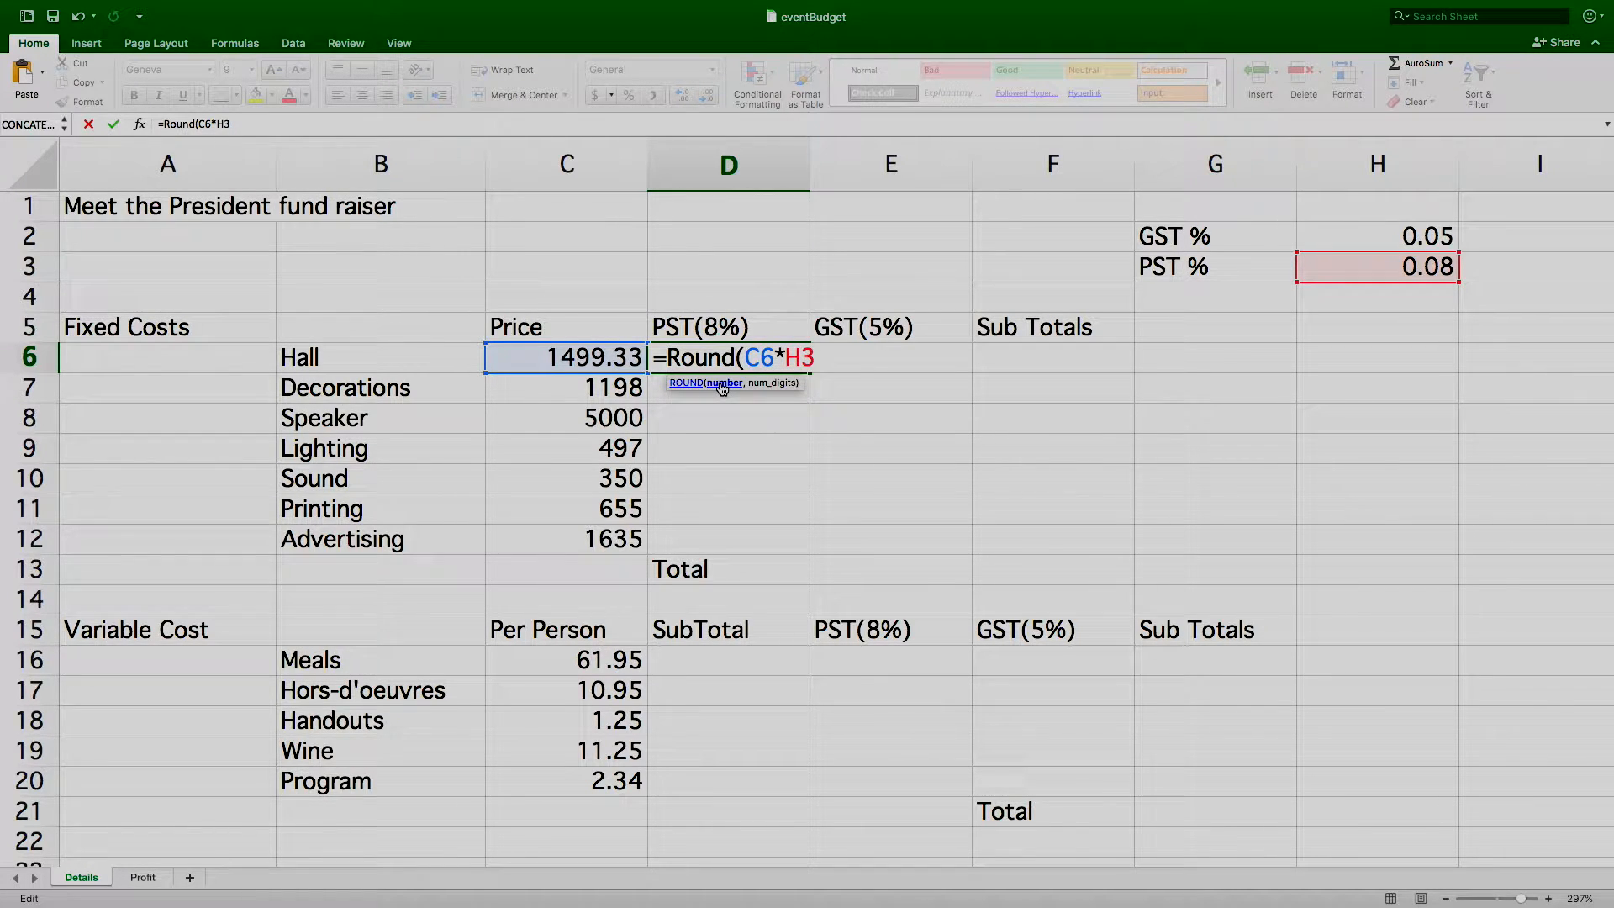
pyautogui.moveTo(745, 357); pyautogui.dragTo(774, 357)
pyautogui.click(813, 359)
pyautogui.click(241, 123)
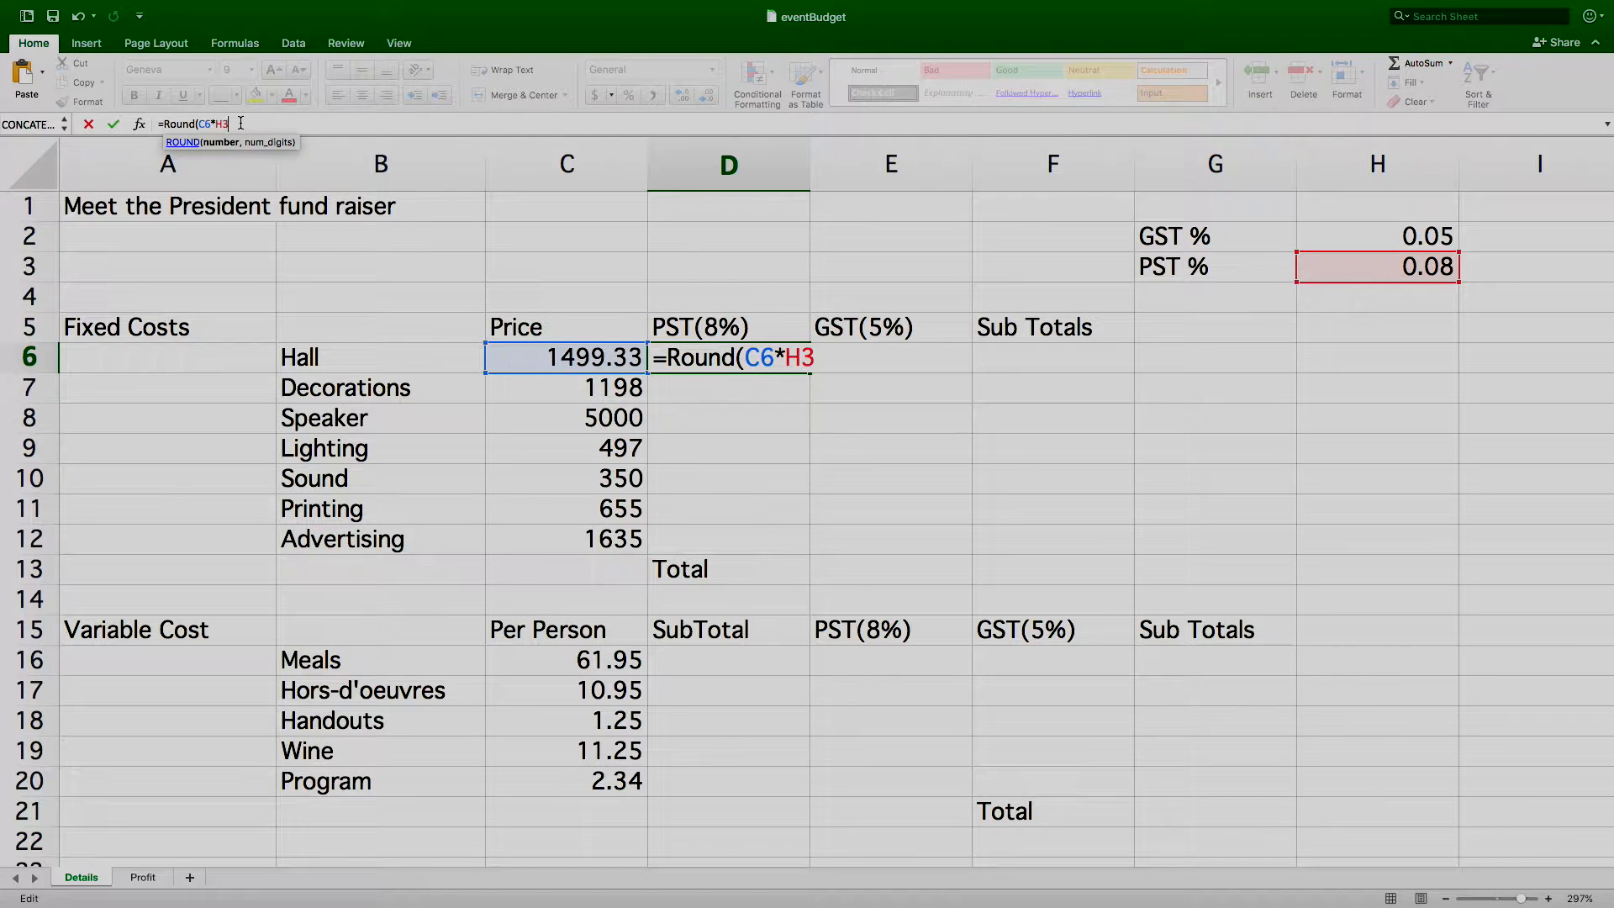
pyautogui.write(',2)')
pyautogui.press('Return')
pyautogui.doubleClick(746, 358)
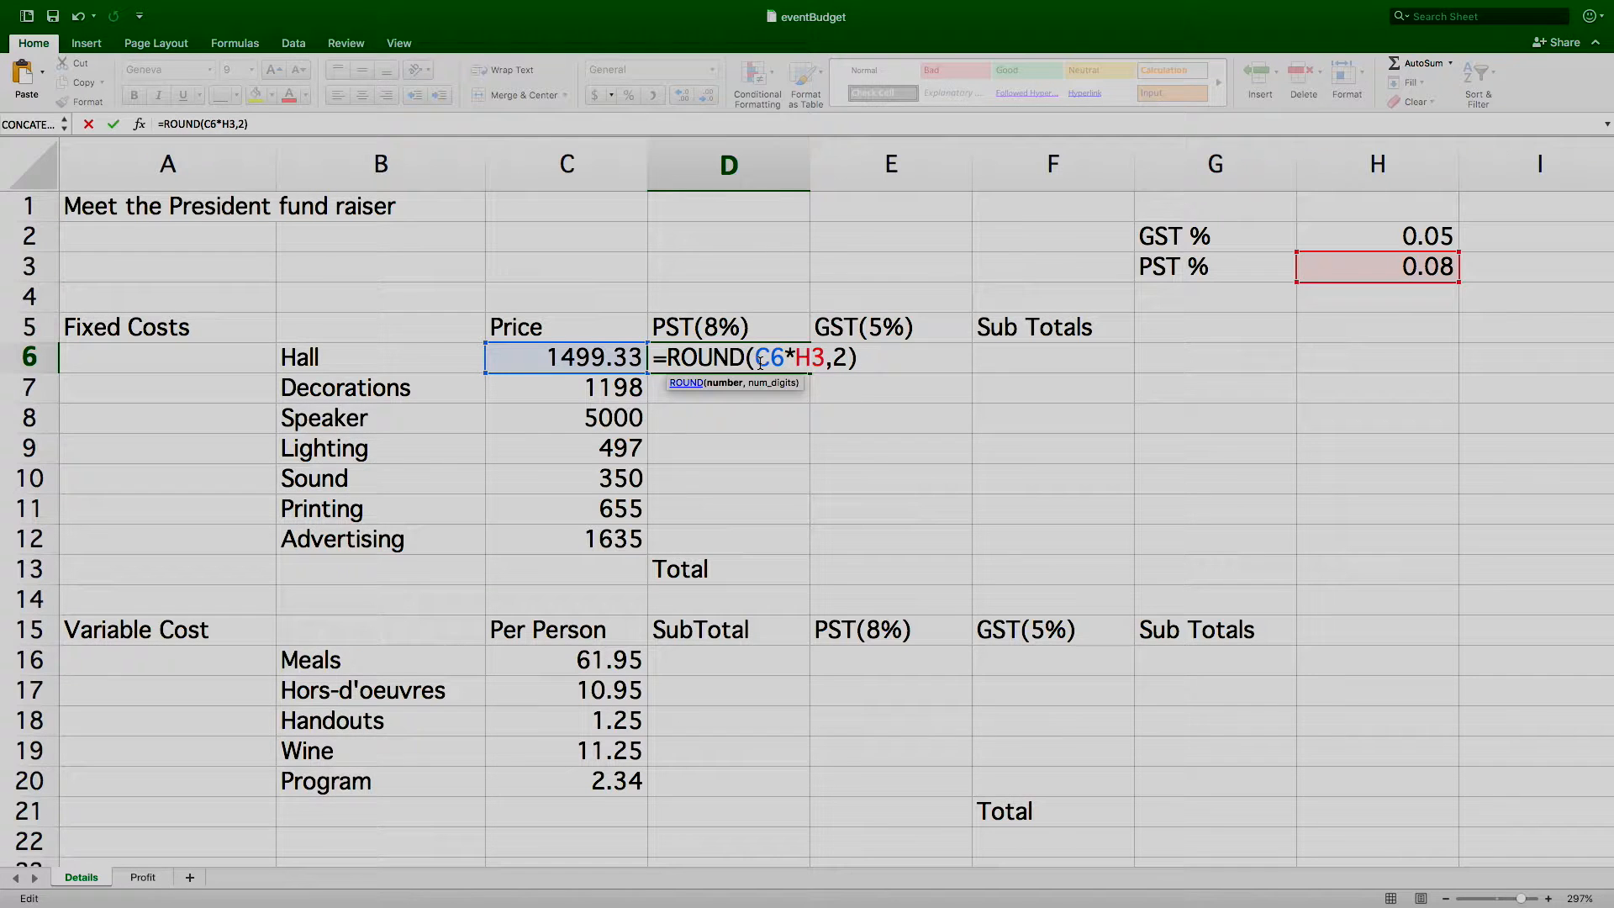
pyautogui.press('Left')
pyautogui.press('Return')
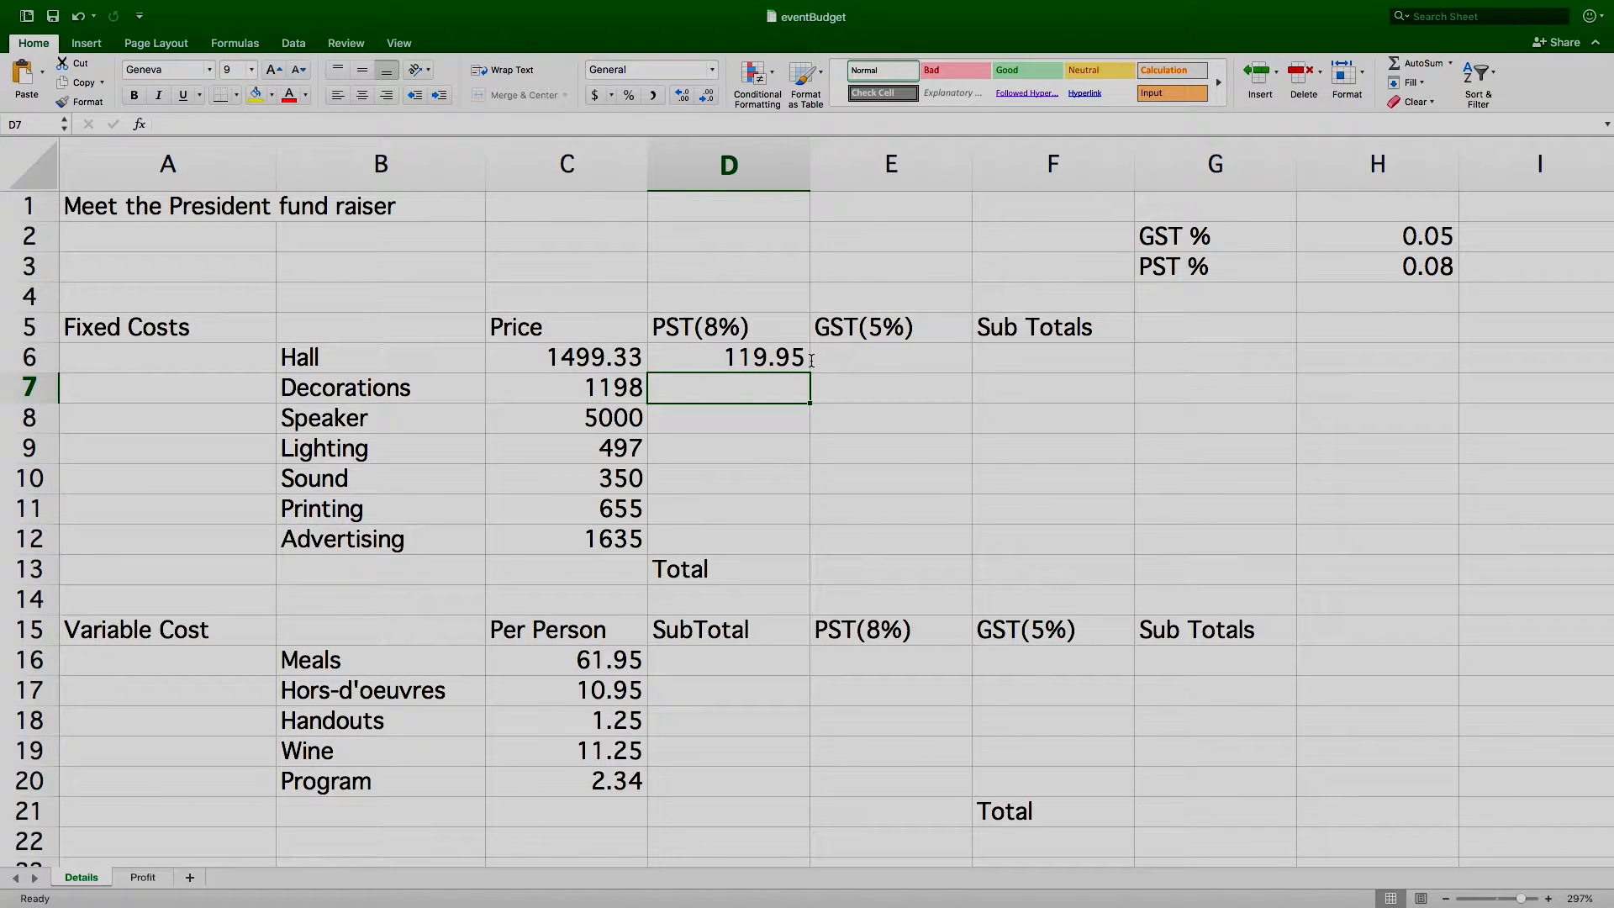
# Step: Copy the PST formula from D6 down to D12 and inspect the cell references in D6, D7 and D8
pyautogui.press('Up')
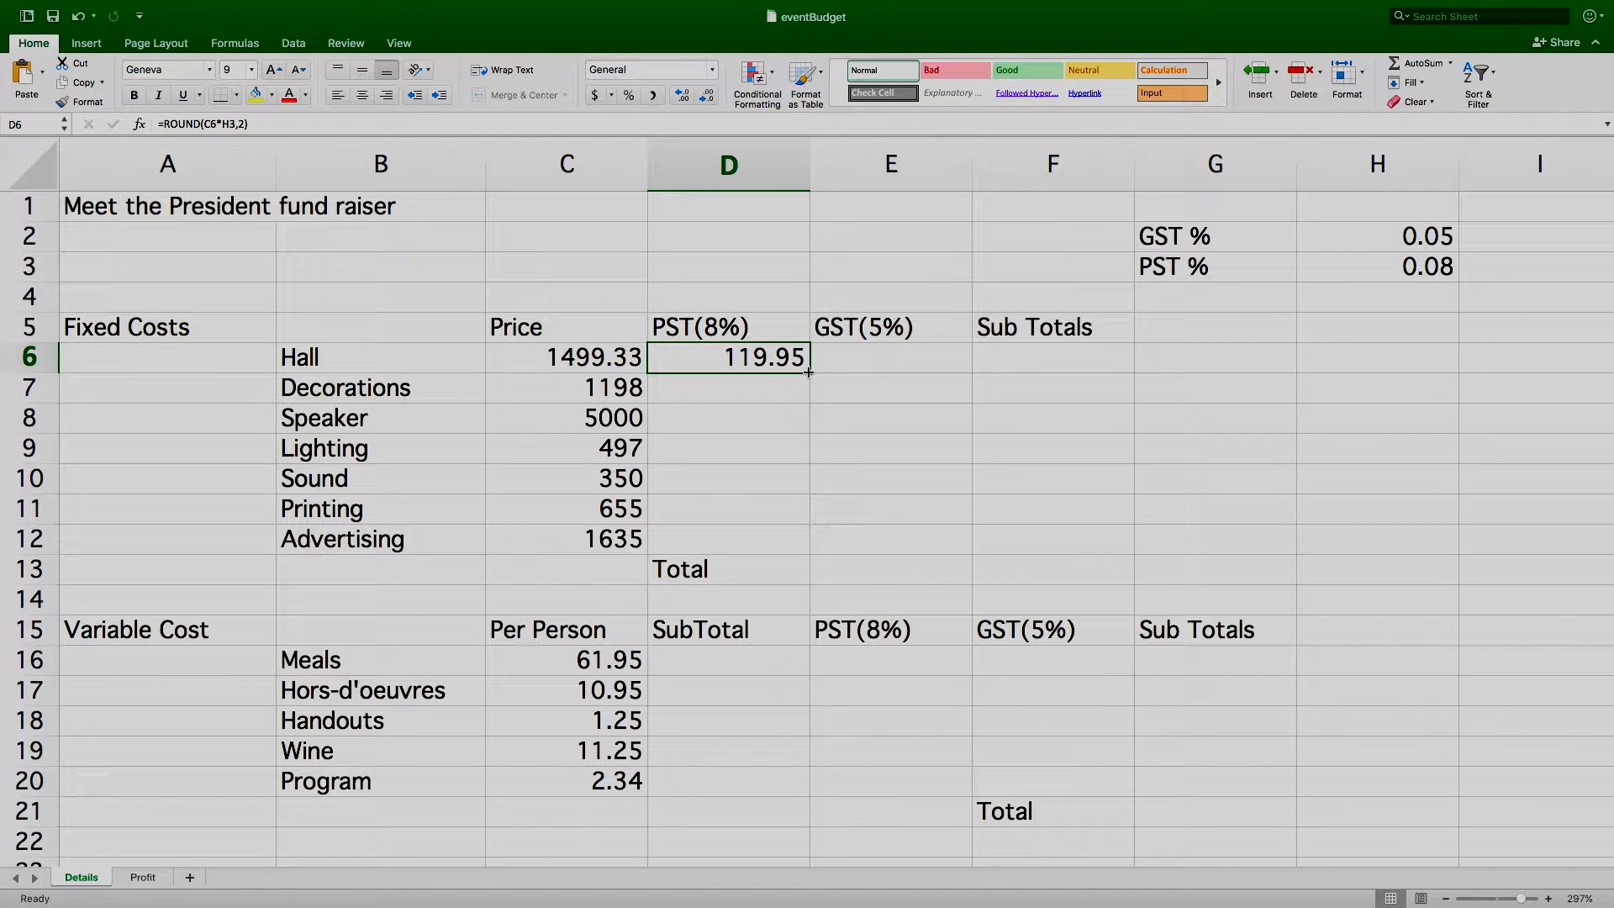
pyautogui.moveTo(808, 371); pyautogui.dragTo(812, 541)
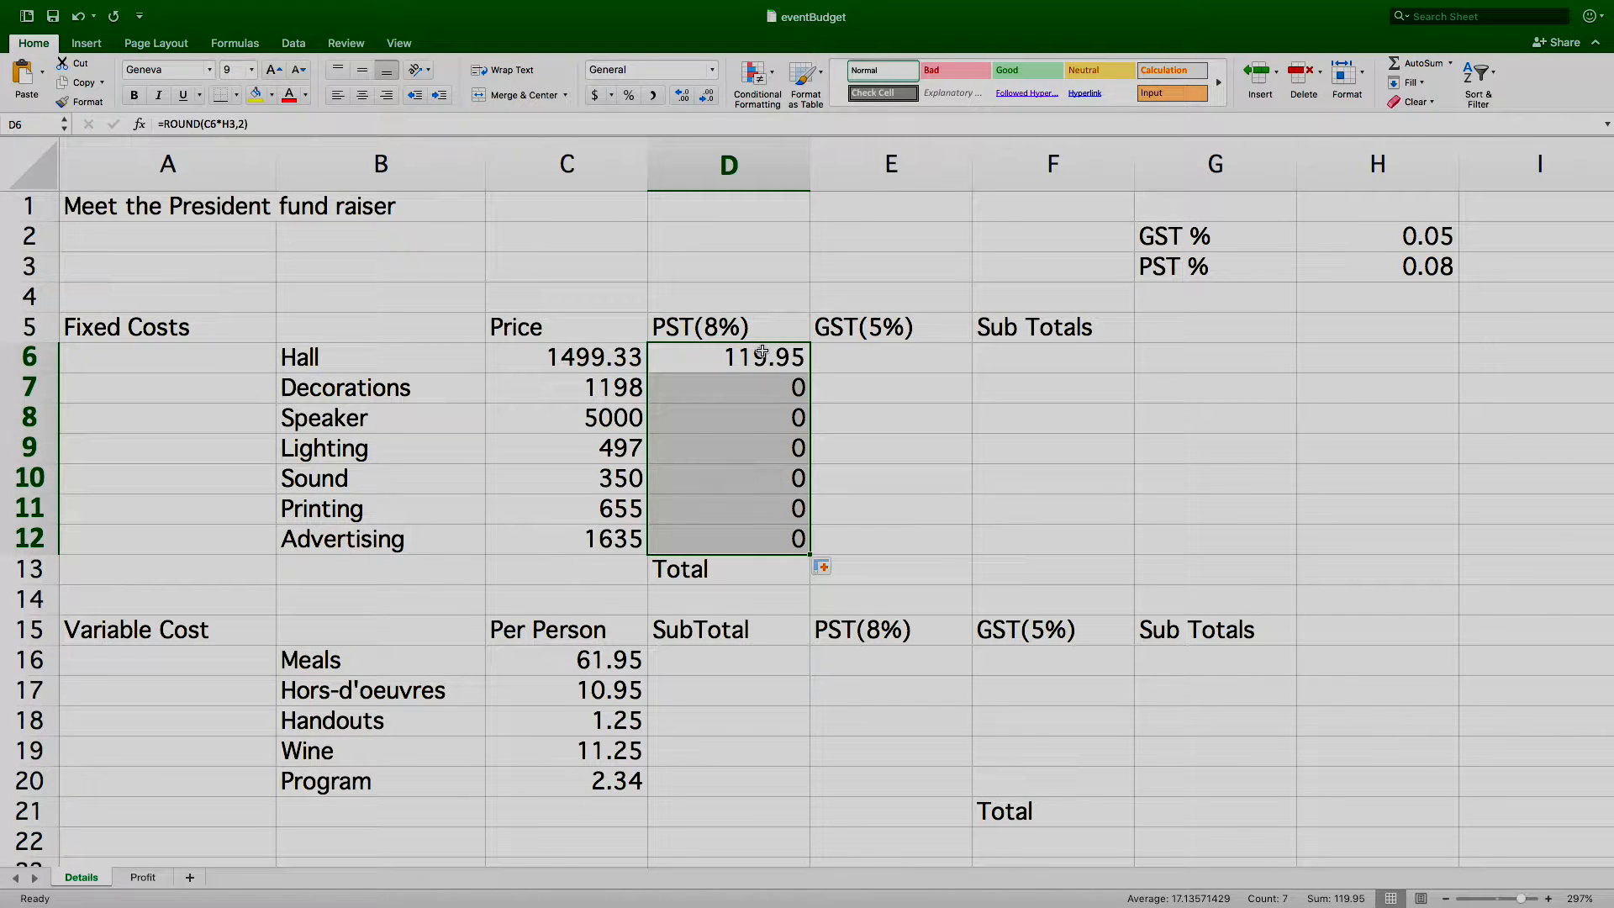
pyautogui.click(734, 357)
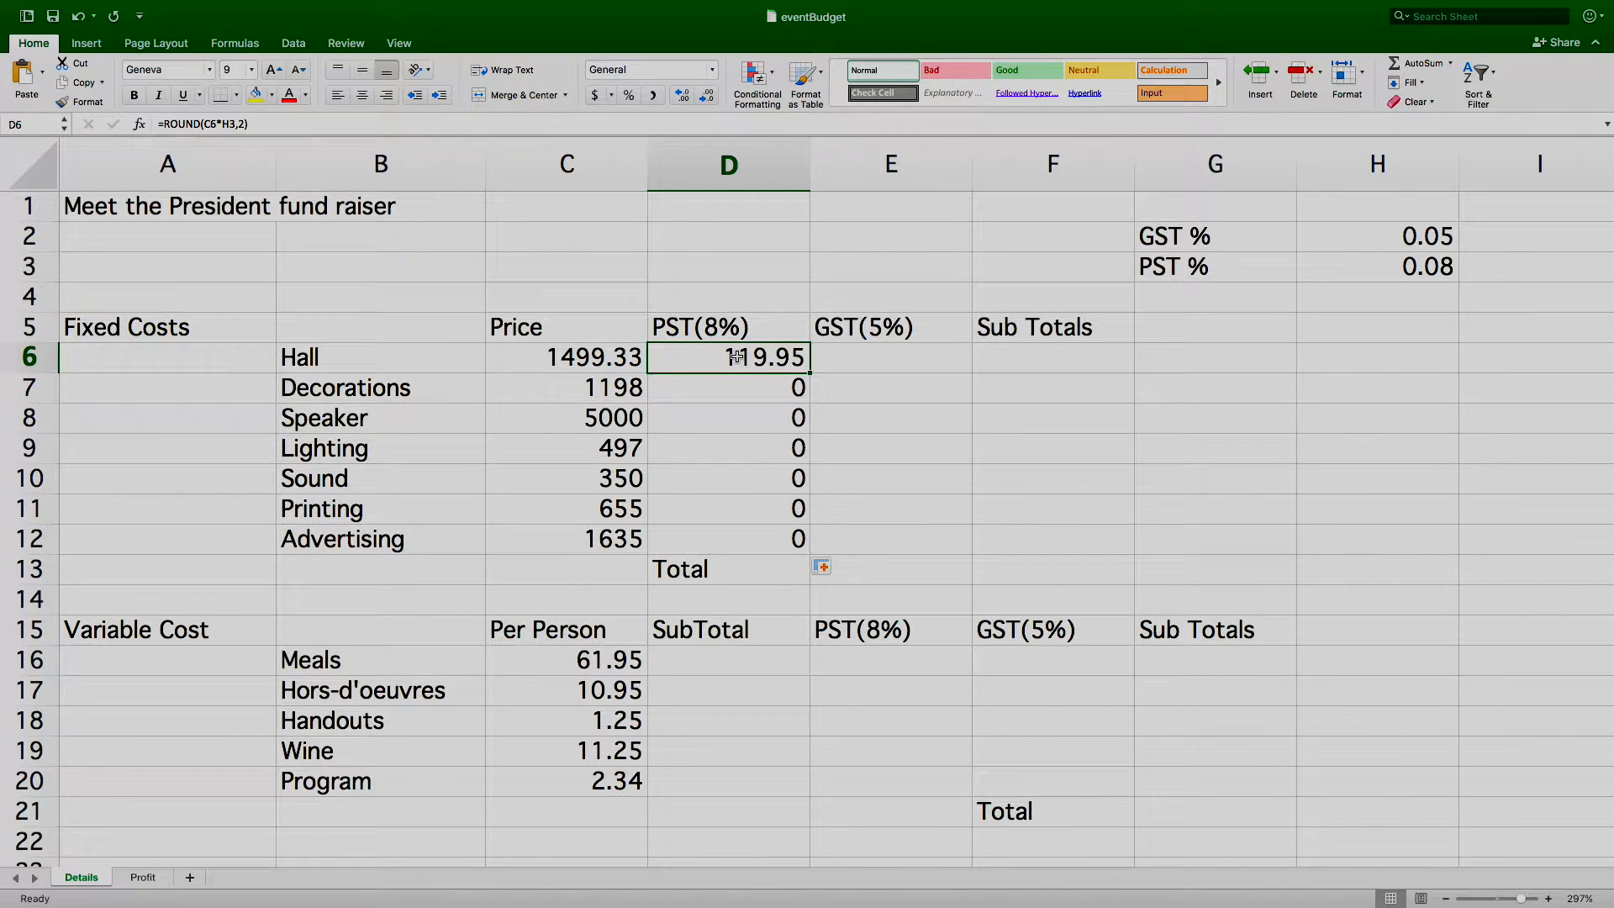
pyautogui.doubleClick(734, 357)
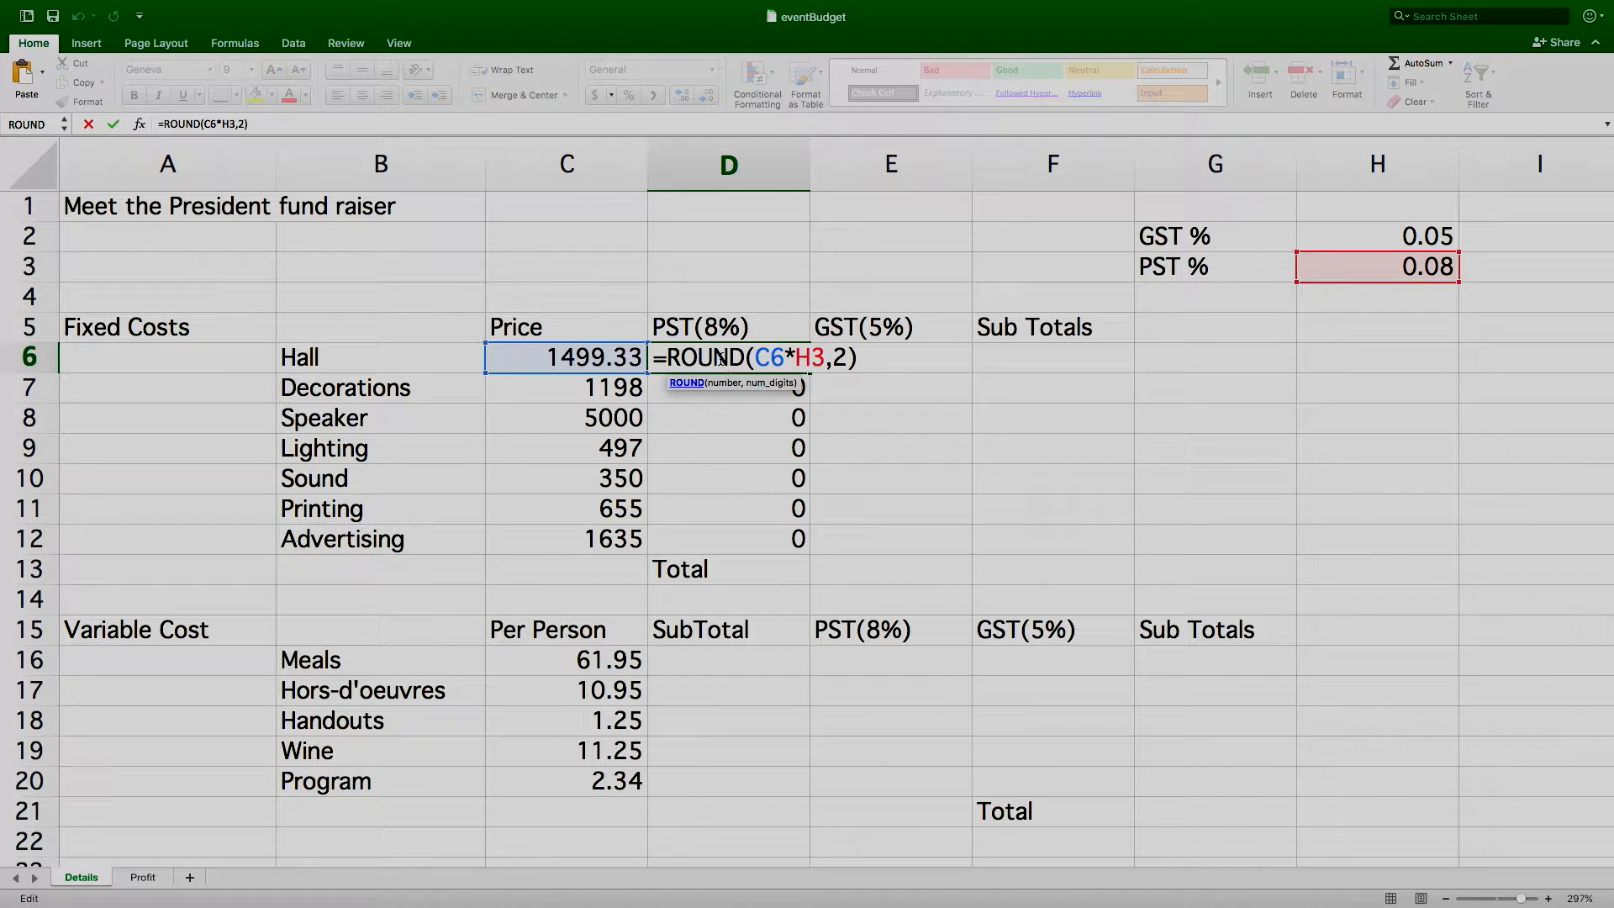
pyautogui.press('Return')
pyautogui.doubleClick(727, 385)
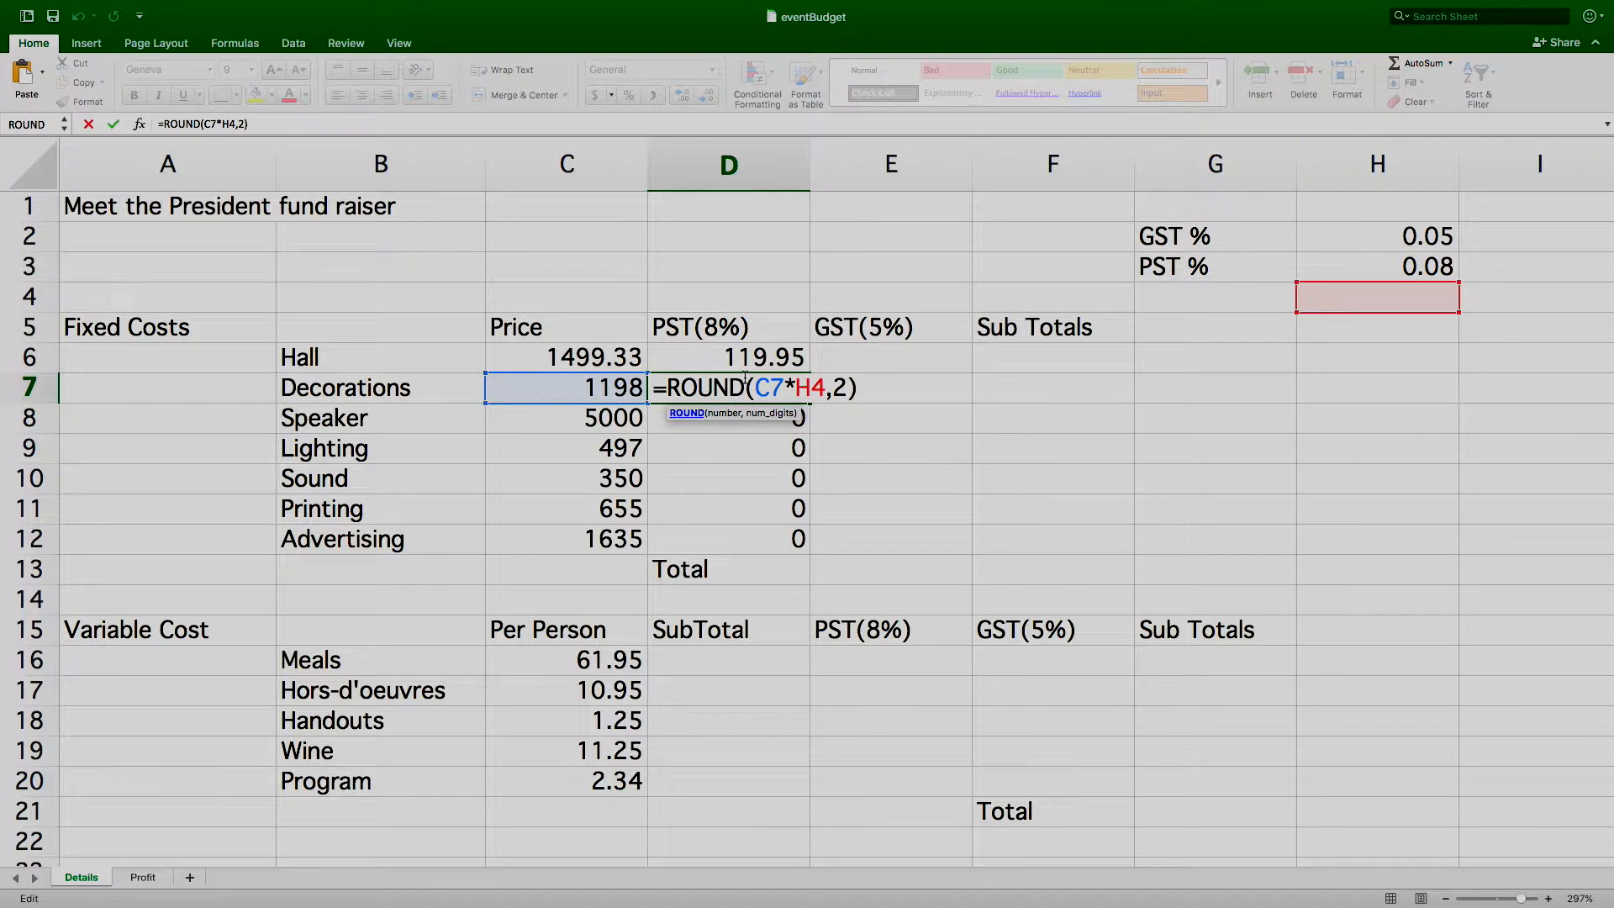
pyautogui.doubleClick(725, 423)
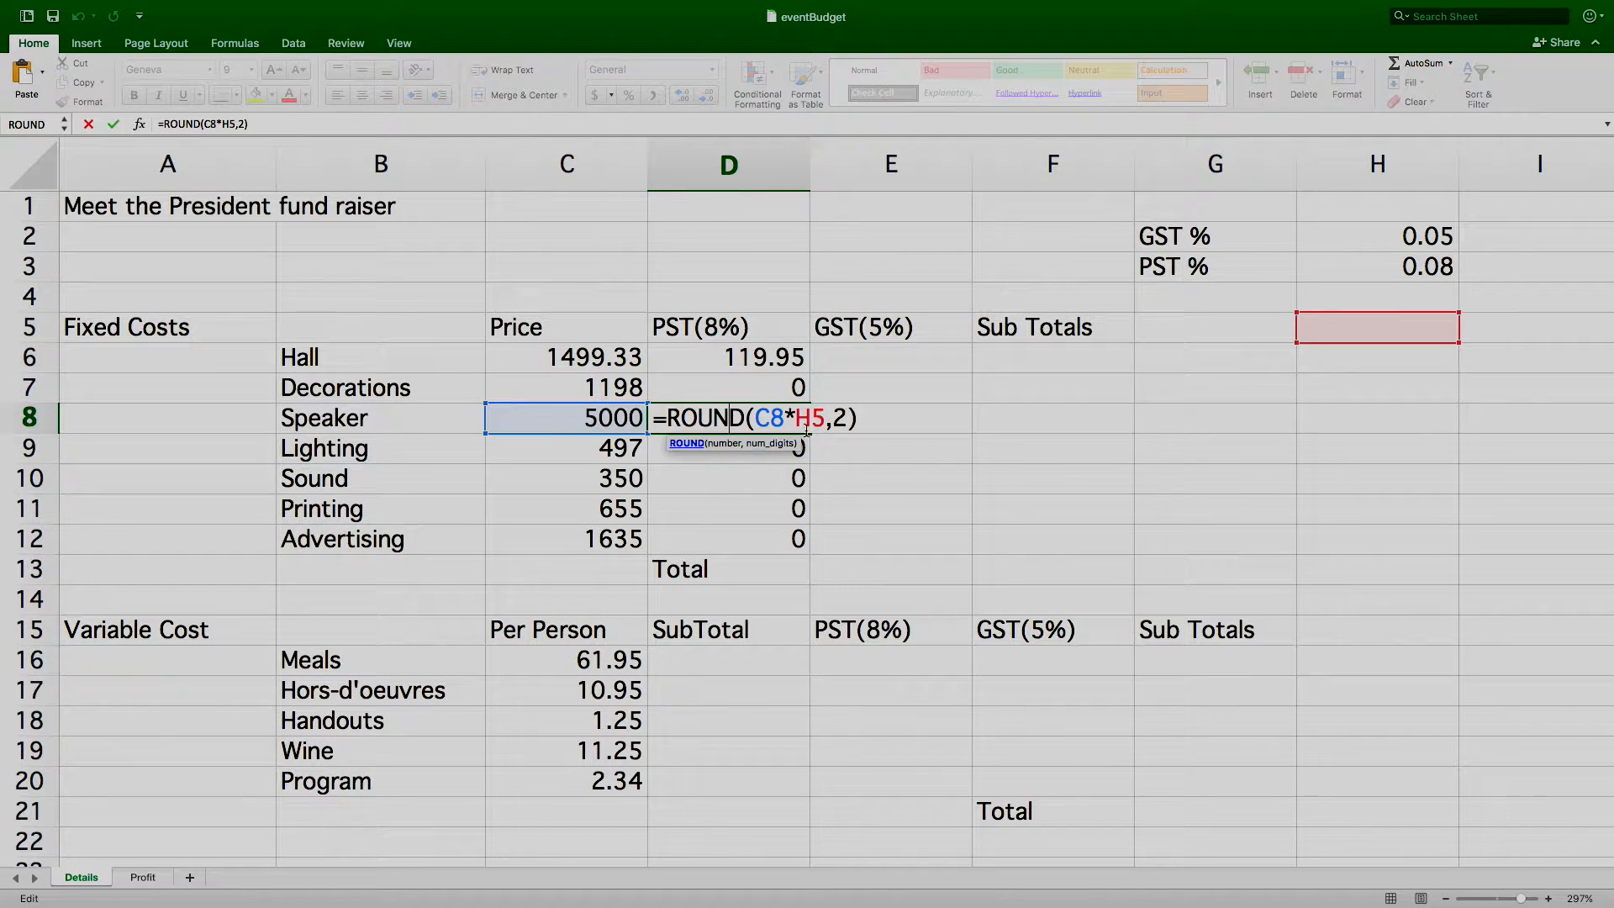
pyautogui.click(761, 444)
pyautogui.click(734, 455)
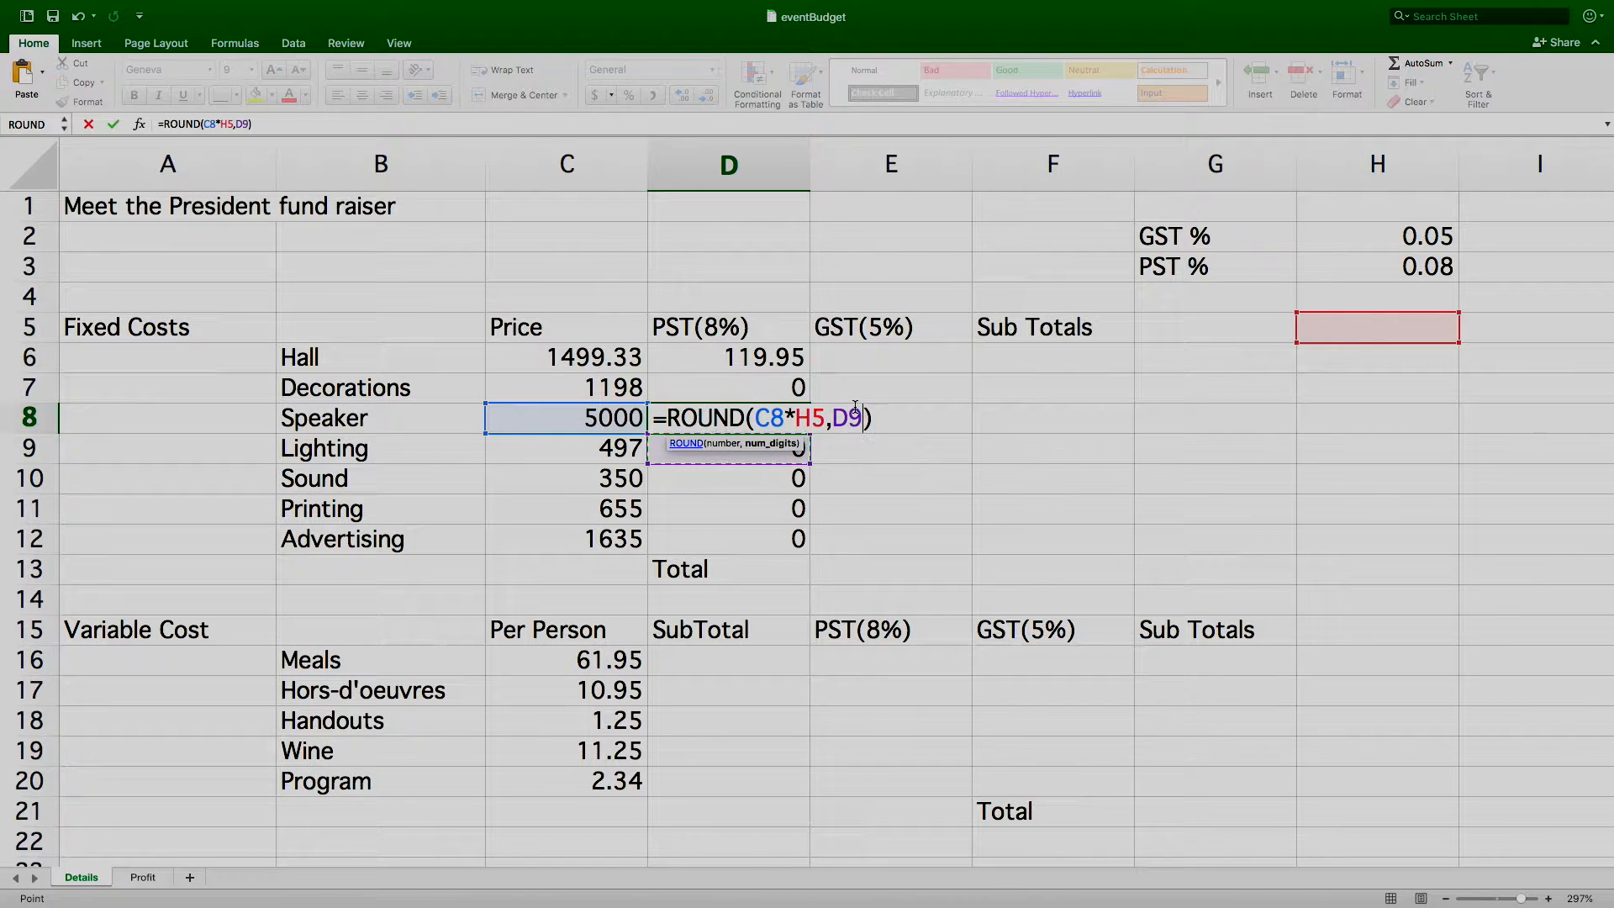
pyautogui.press('BackSpace')
pyautogui.press('BackSpace')
pyautogui.press('BackSpace')
pyautogui.click(747, 418)
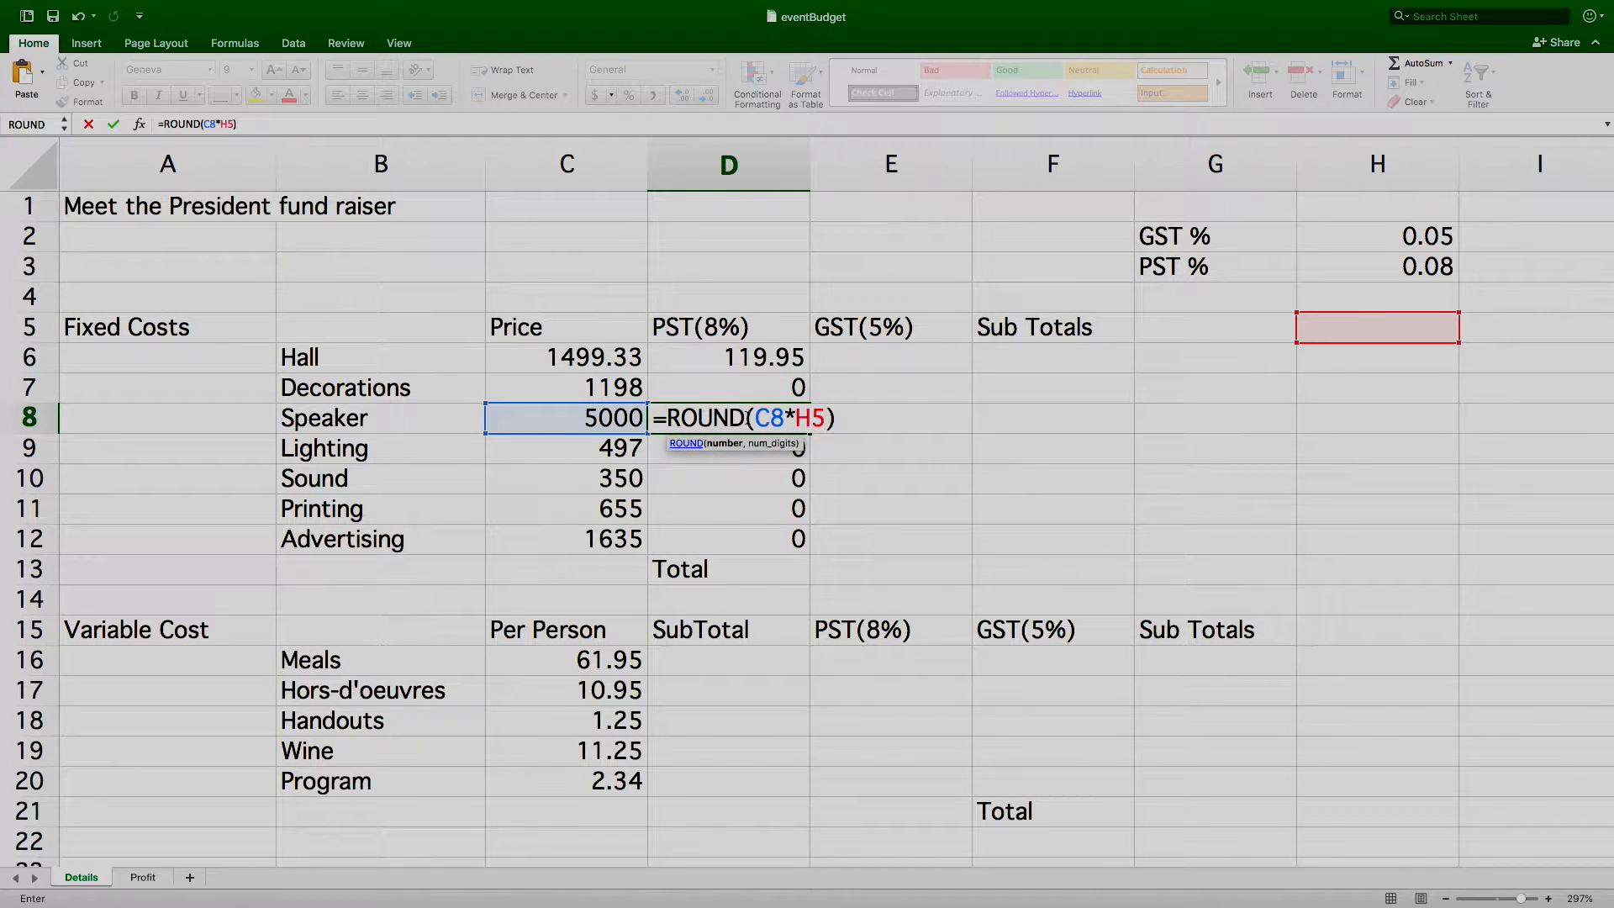
pyautogui.press('Return')
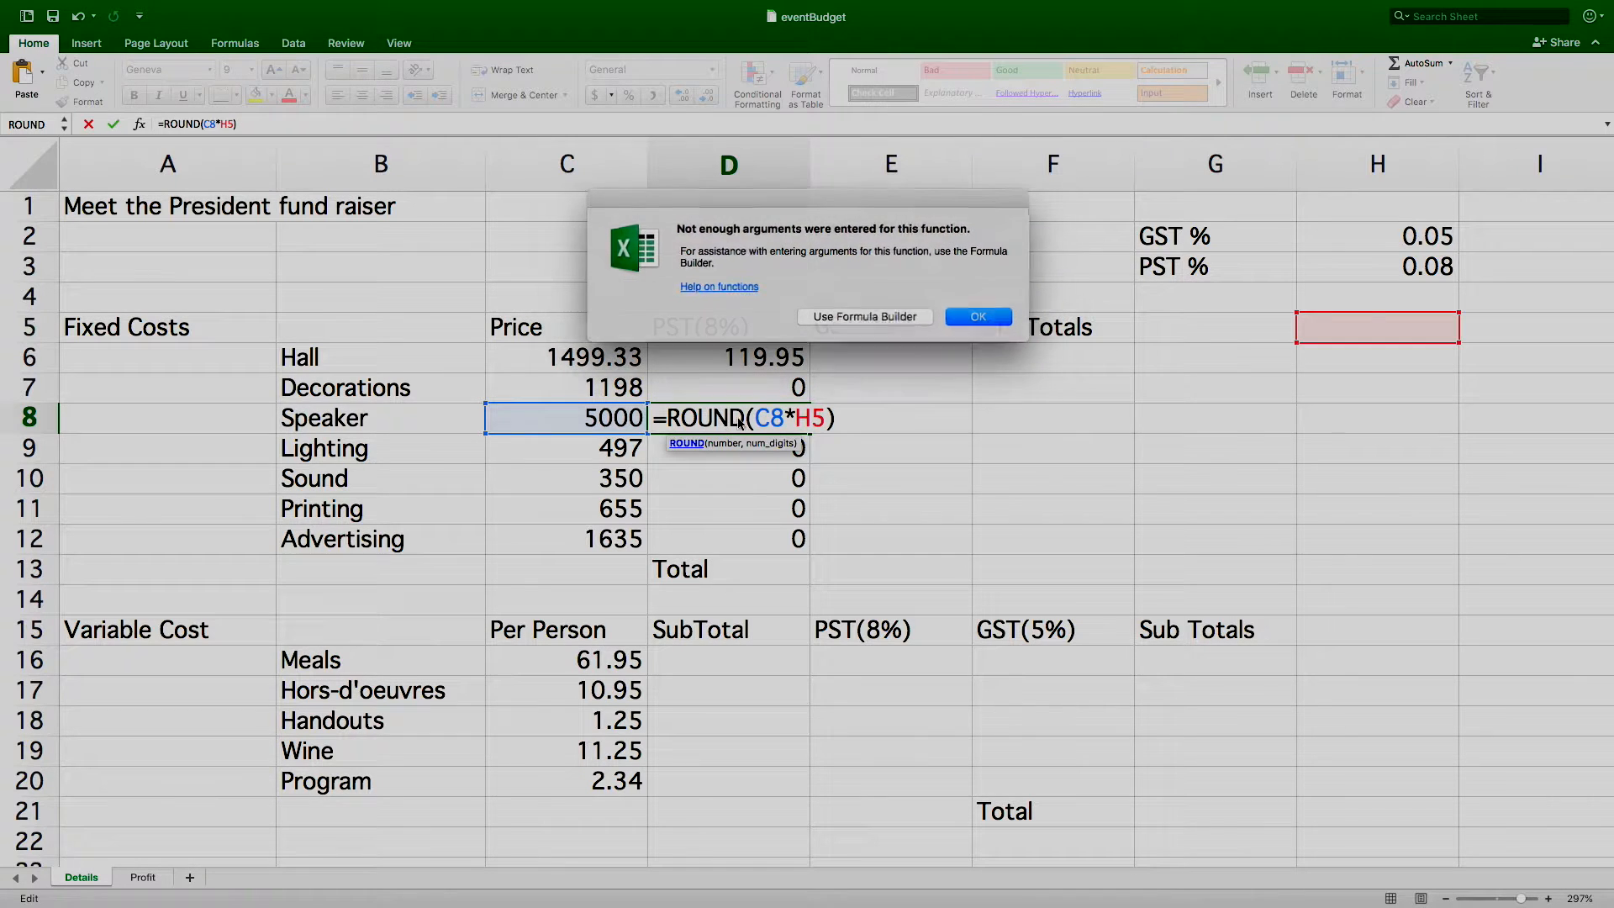
pyautogui.click(975, 317)
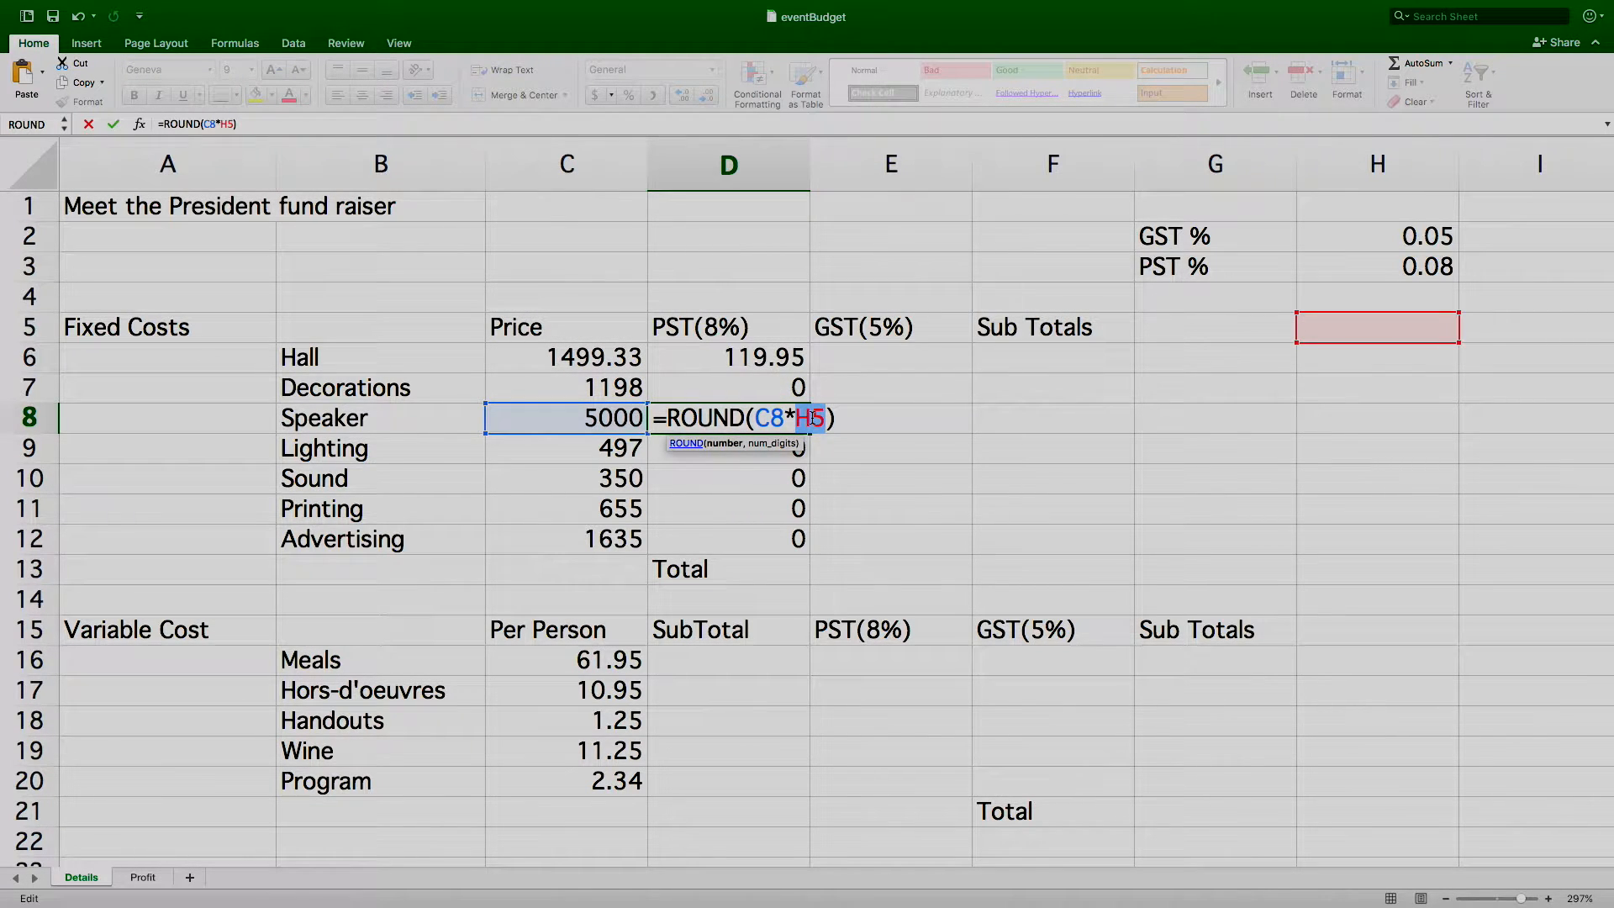
pyautogui.click(755, 370)
pyautogui.click(760, 388)
pyautogui.press('Return')
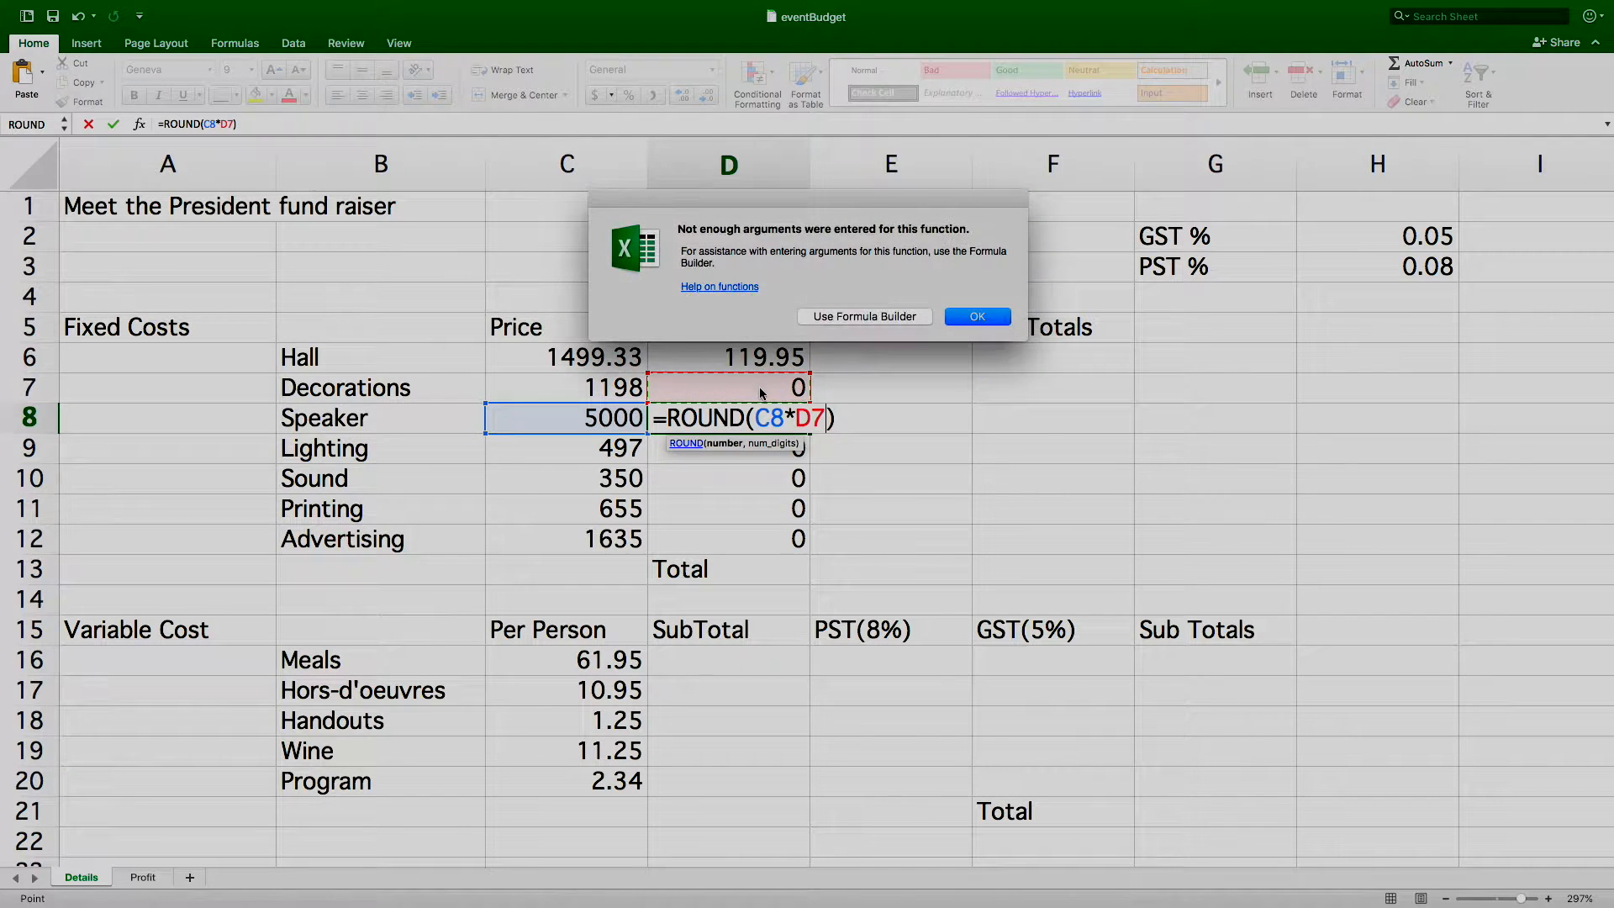
pyautogui.press('Return')
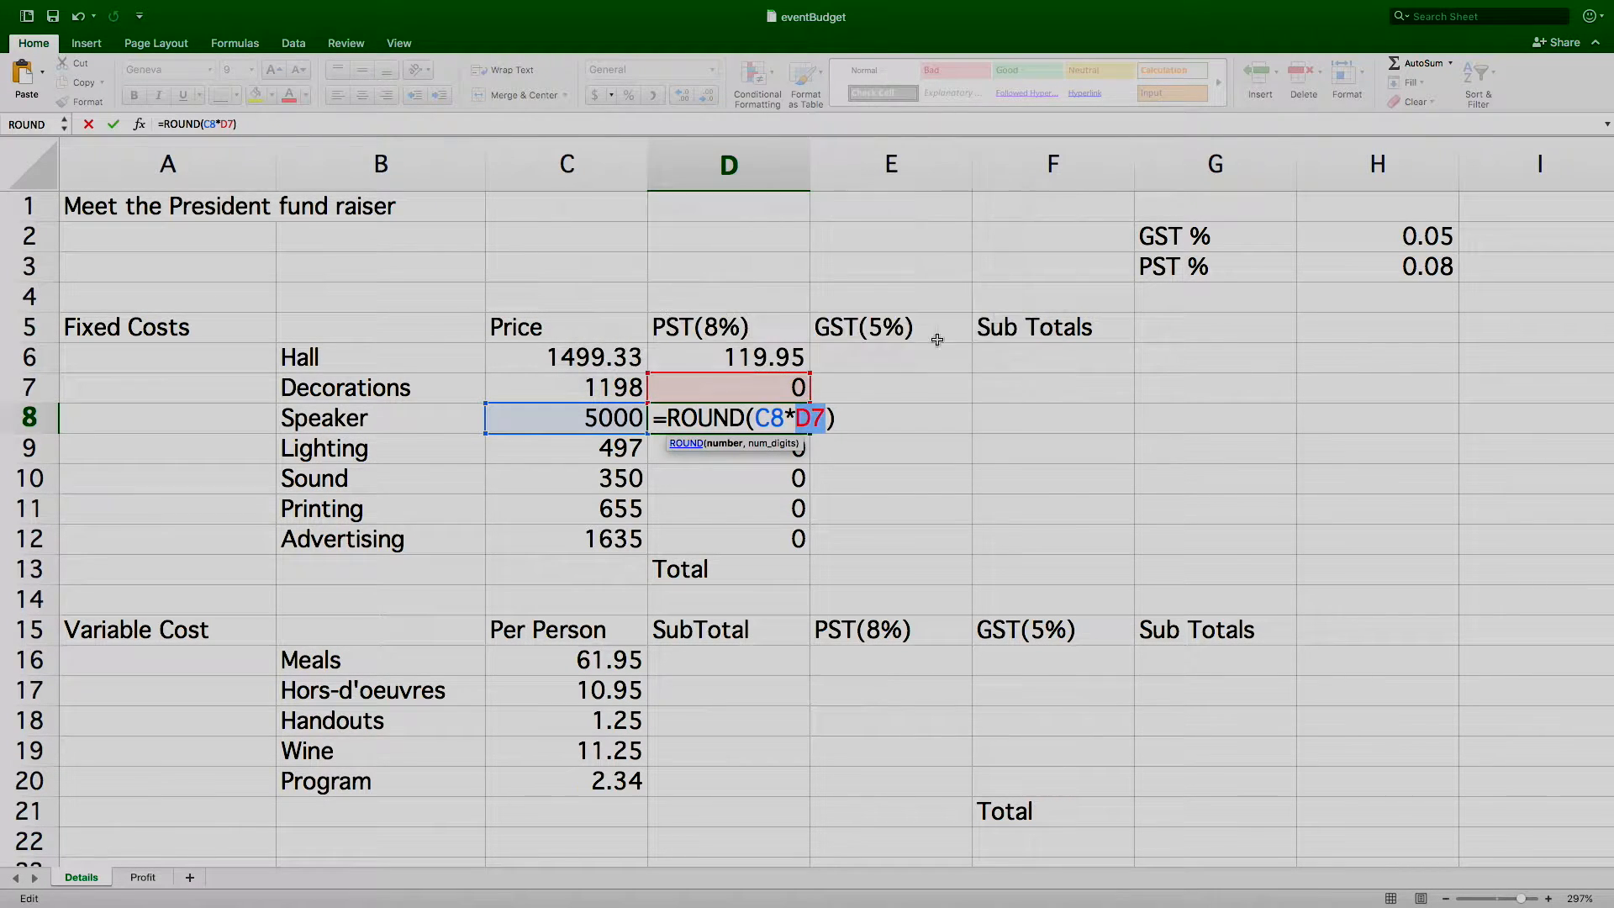
pyautogui.moveTo(828, 418); pyautogui.dragTo(649, 407)
pyautogui.press('BackSpace')
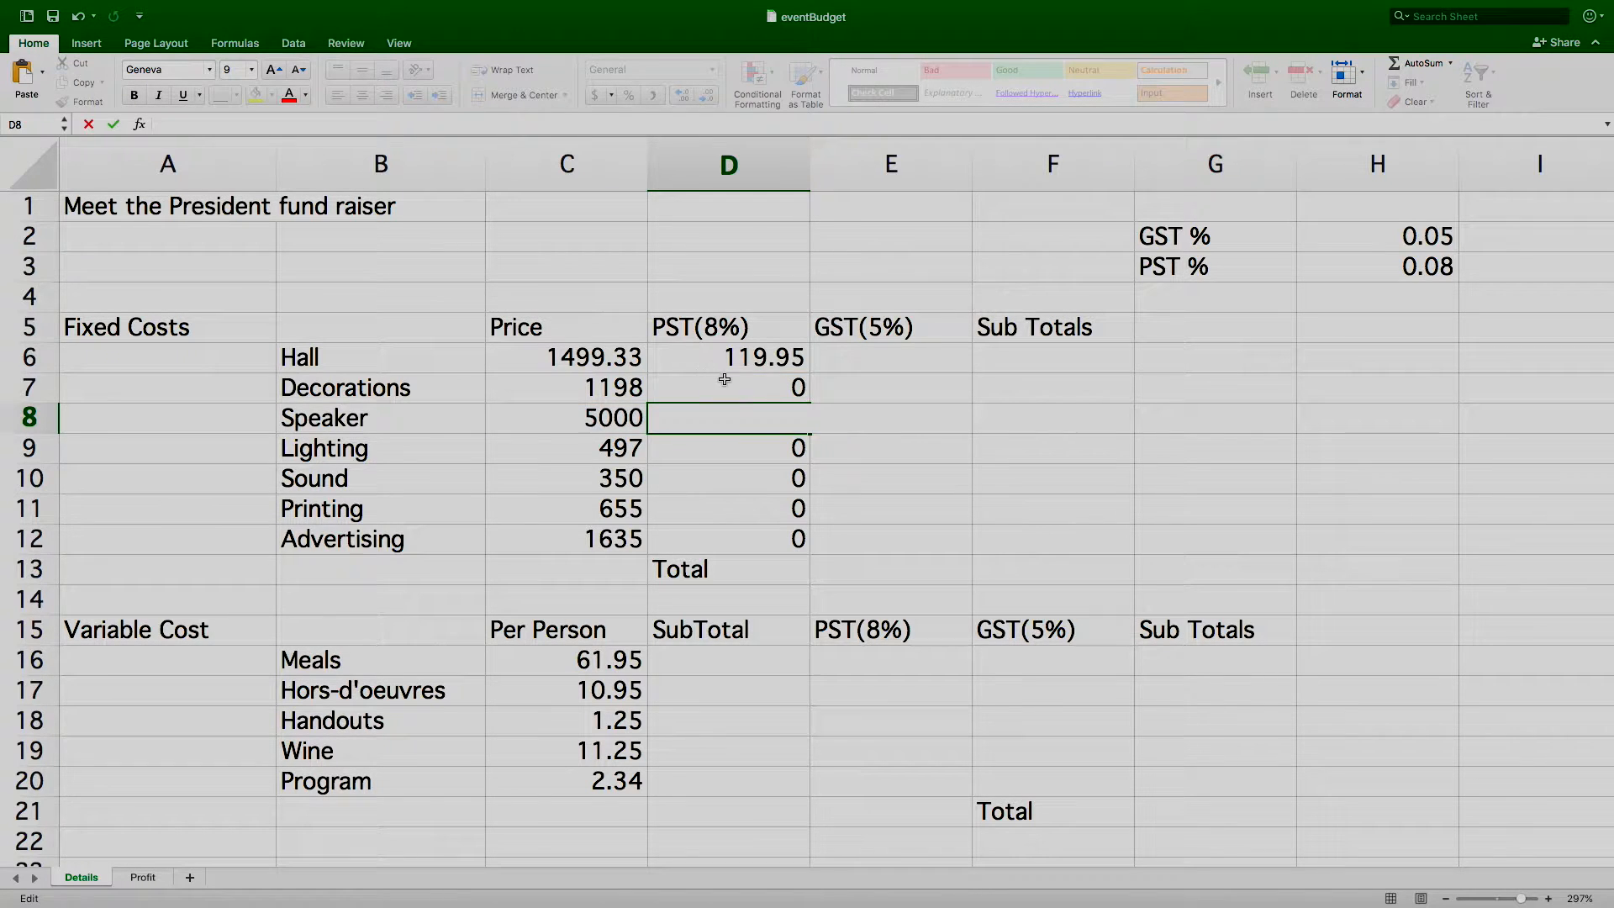
# Step: Refill the PST formula from D6 through D12 and compare the rate-cell references in D6 and D7
pyautogui.click(719, 380)
pyautogui.click(766, 357)
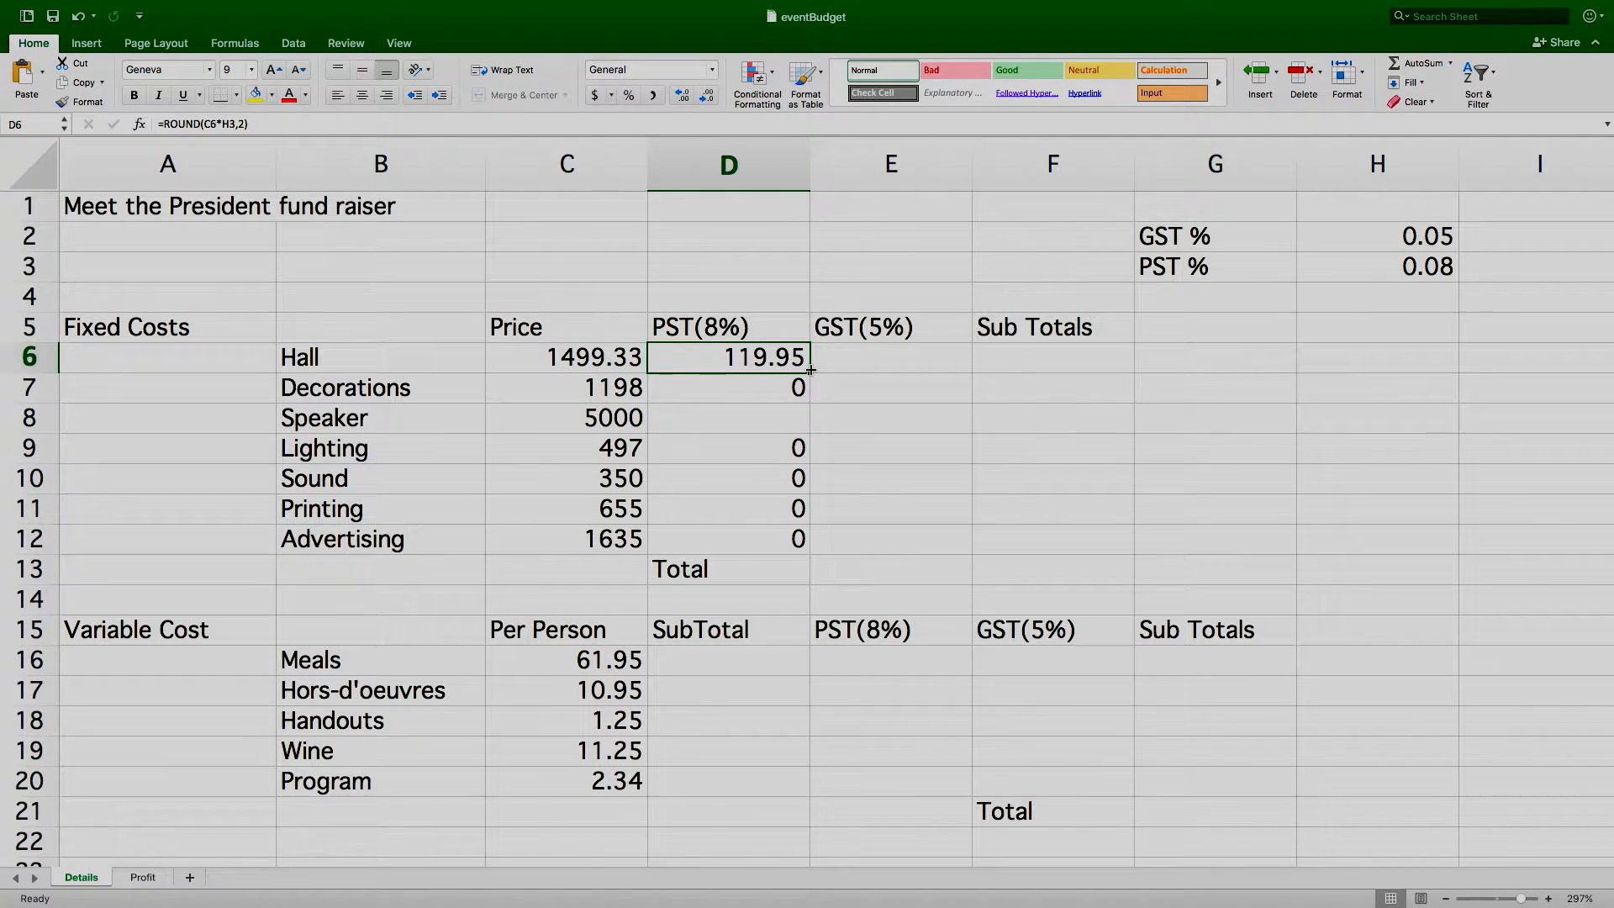
pyautogui.moveTo(810, 371); pyautogui.dragTo(805, 544)
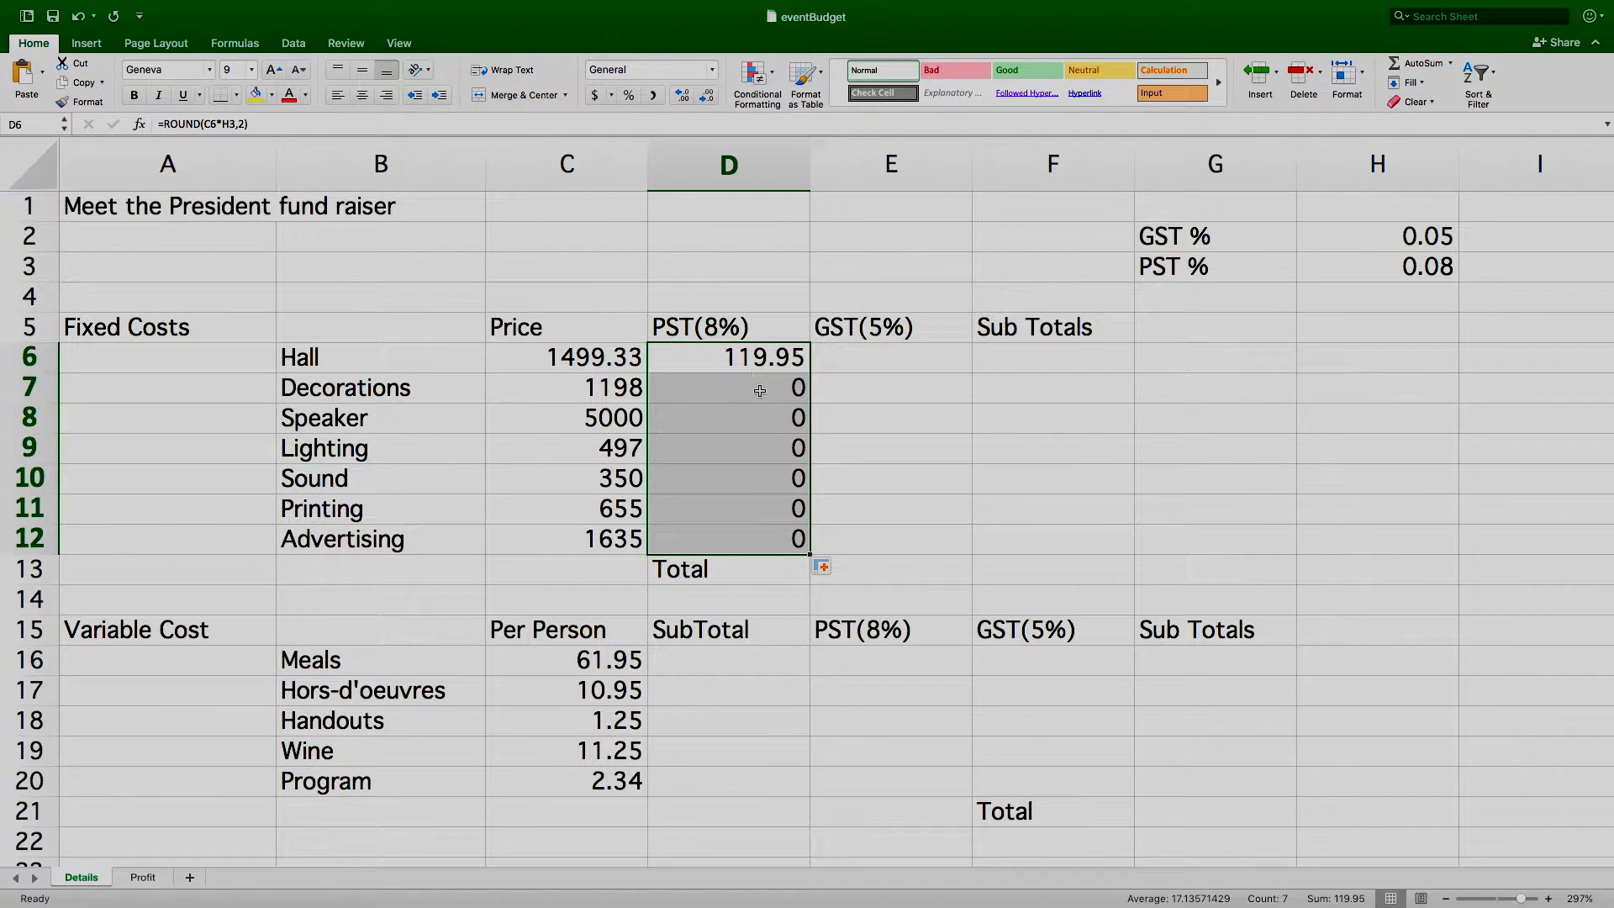
pyautogui.doubleClick(748, 363)
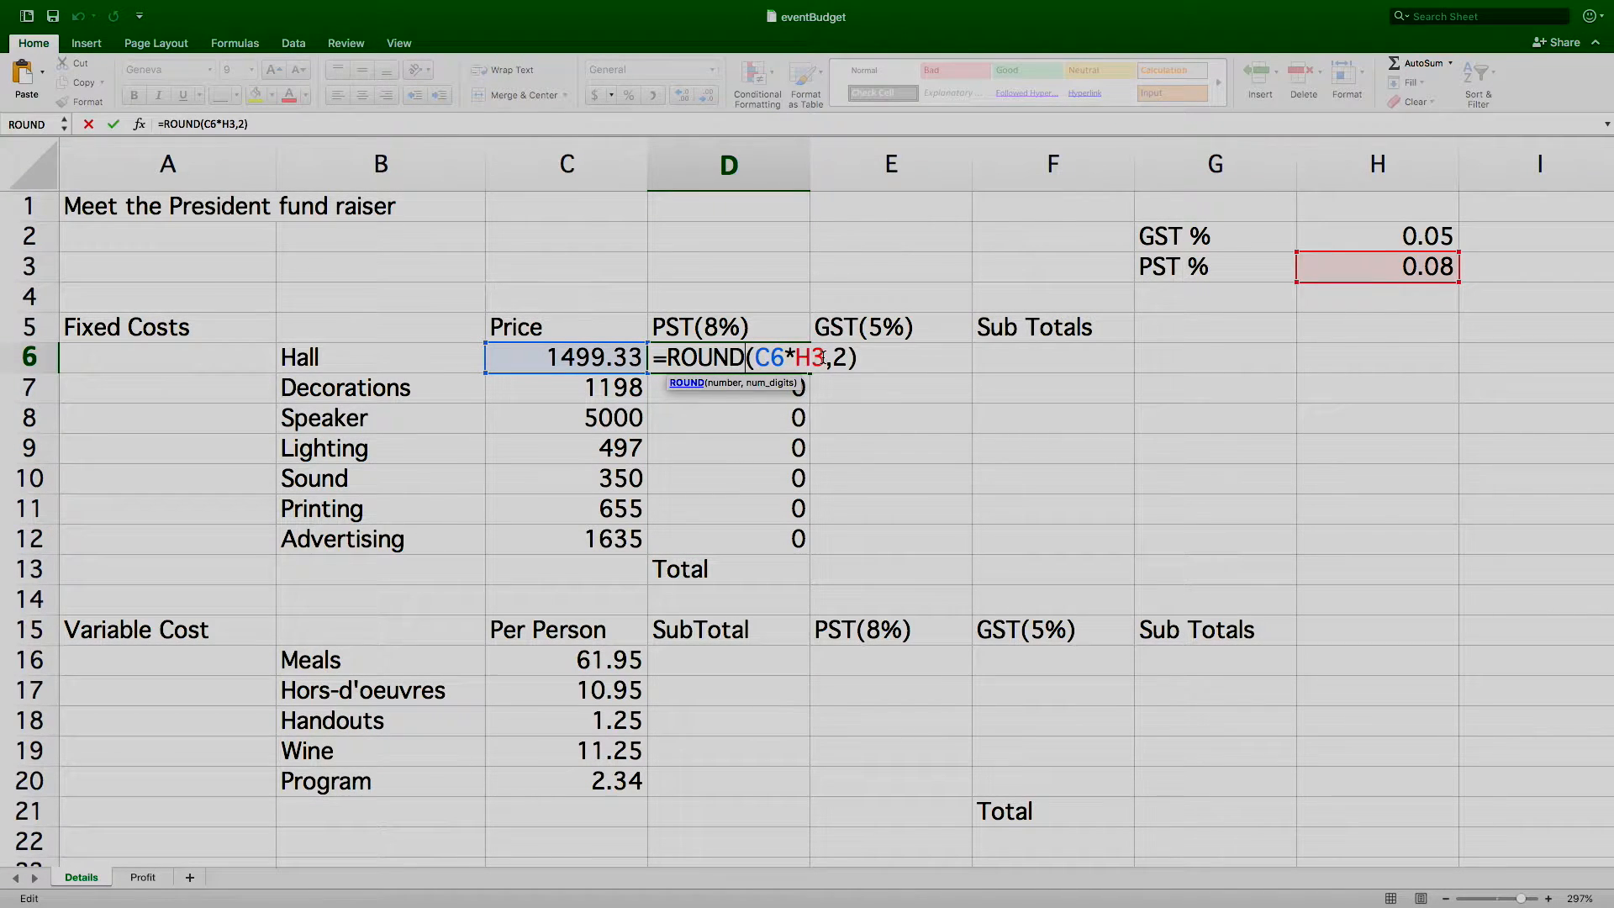
pyautogui.press('Return')
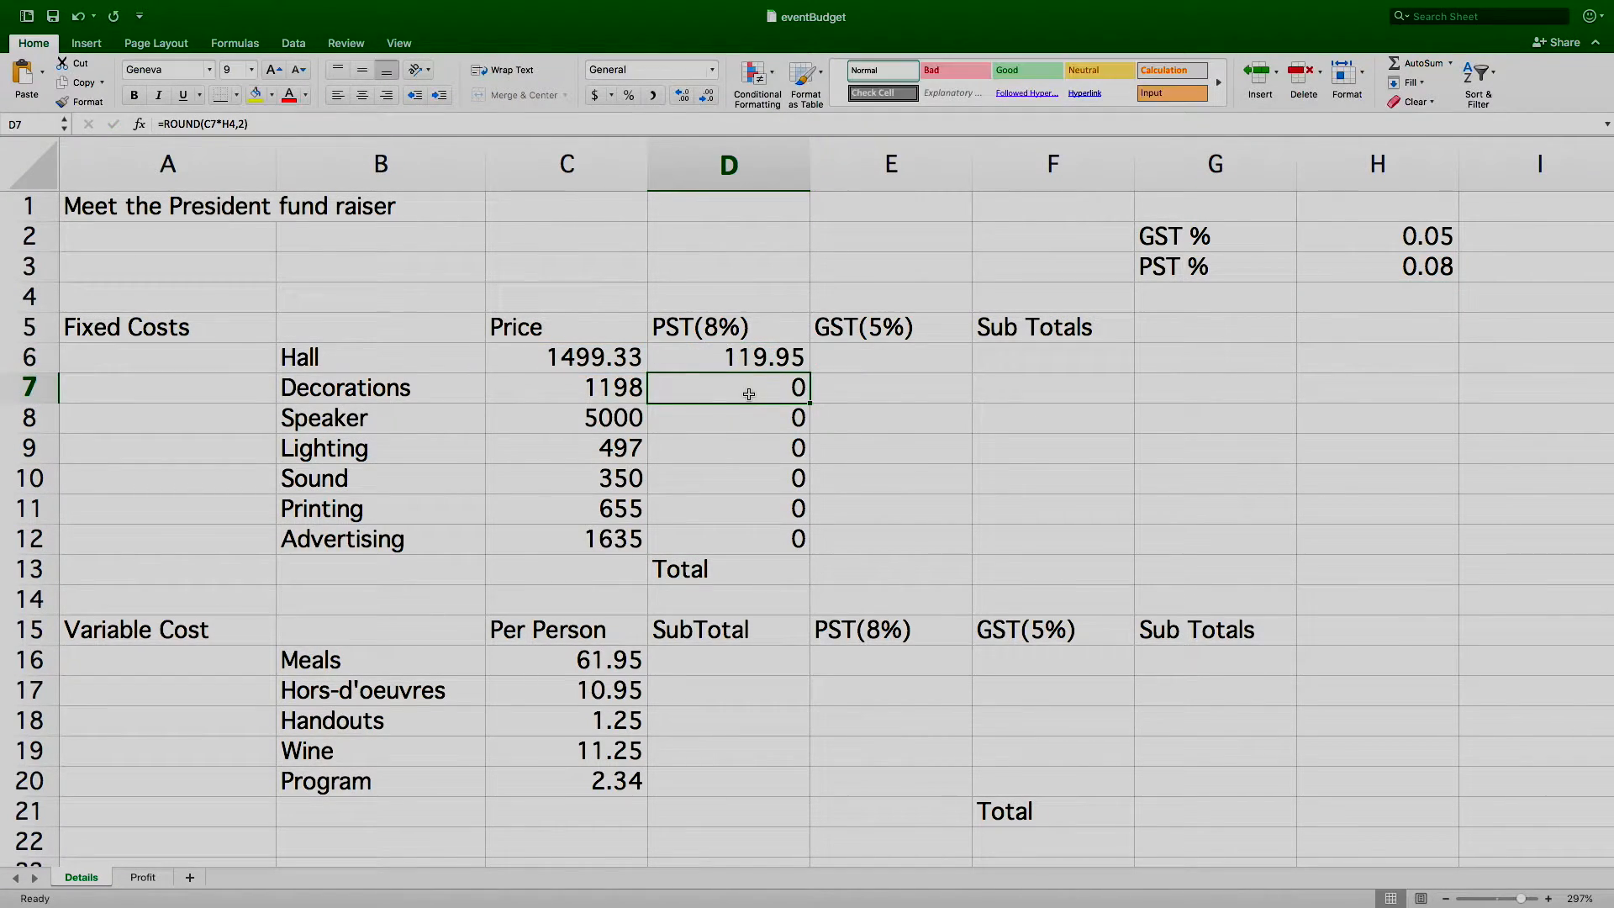
pyautogui.doubleClick(750, 387)
pyautogui.doubleClick(784, 388)
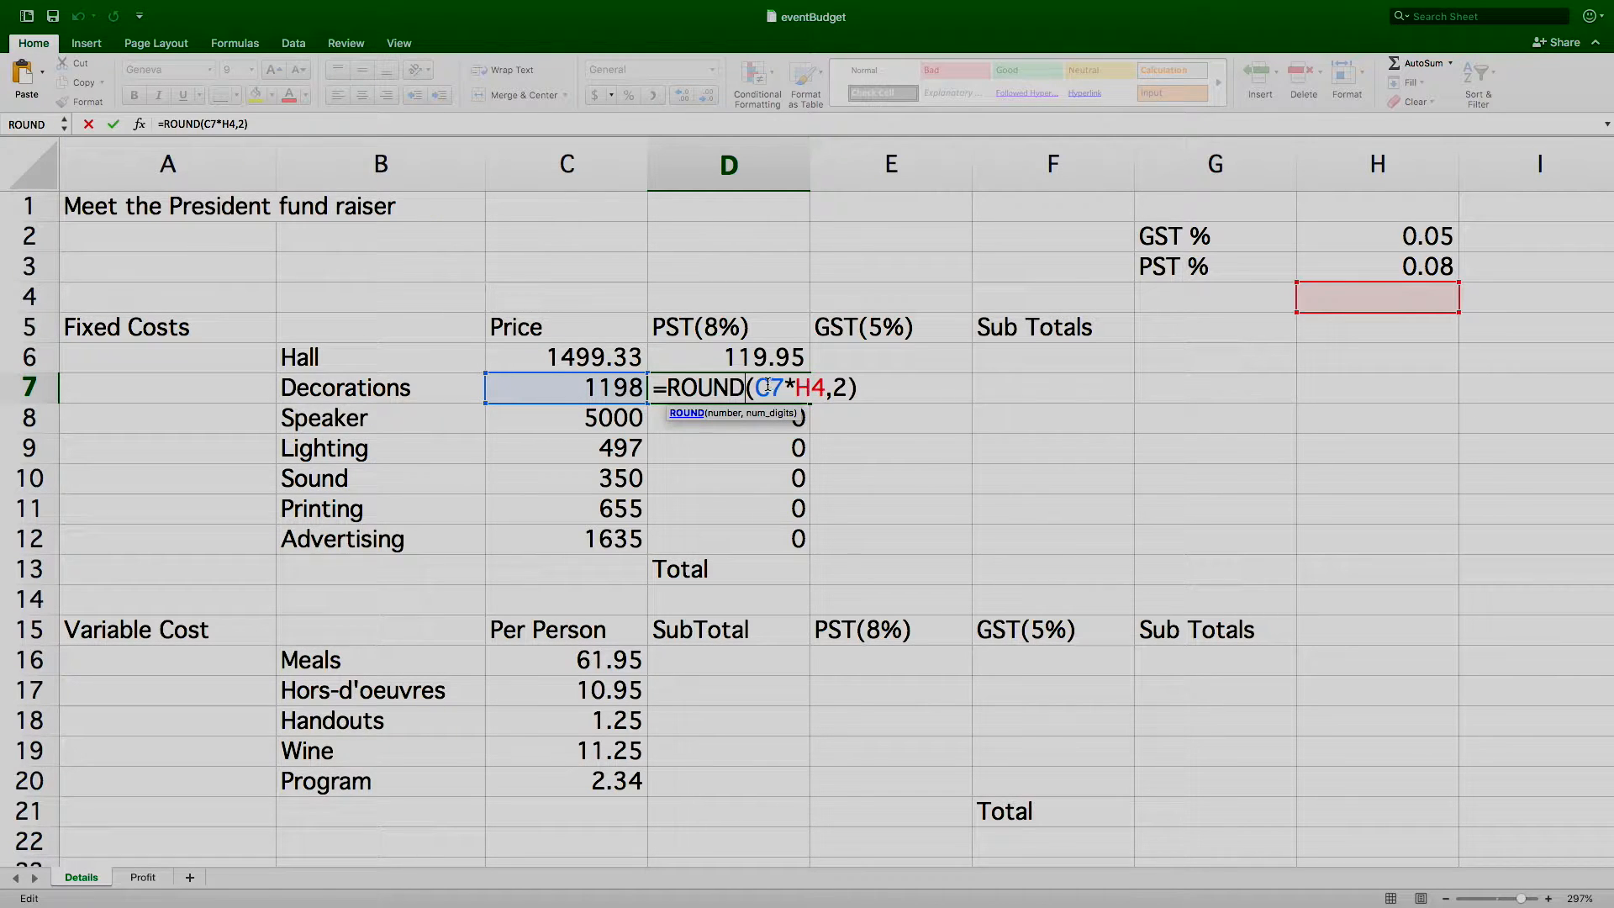
# Step: Make the PST rate reference in D6 absolute so that the formula reads =ROUND(C6*$H$3,2)
pyautogui.click(757, 359)
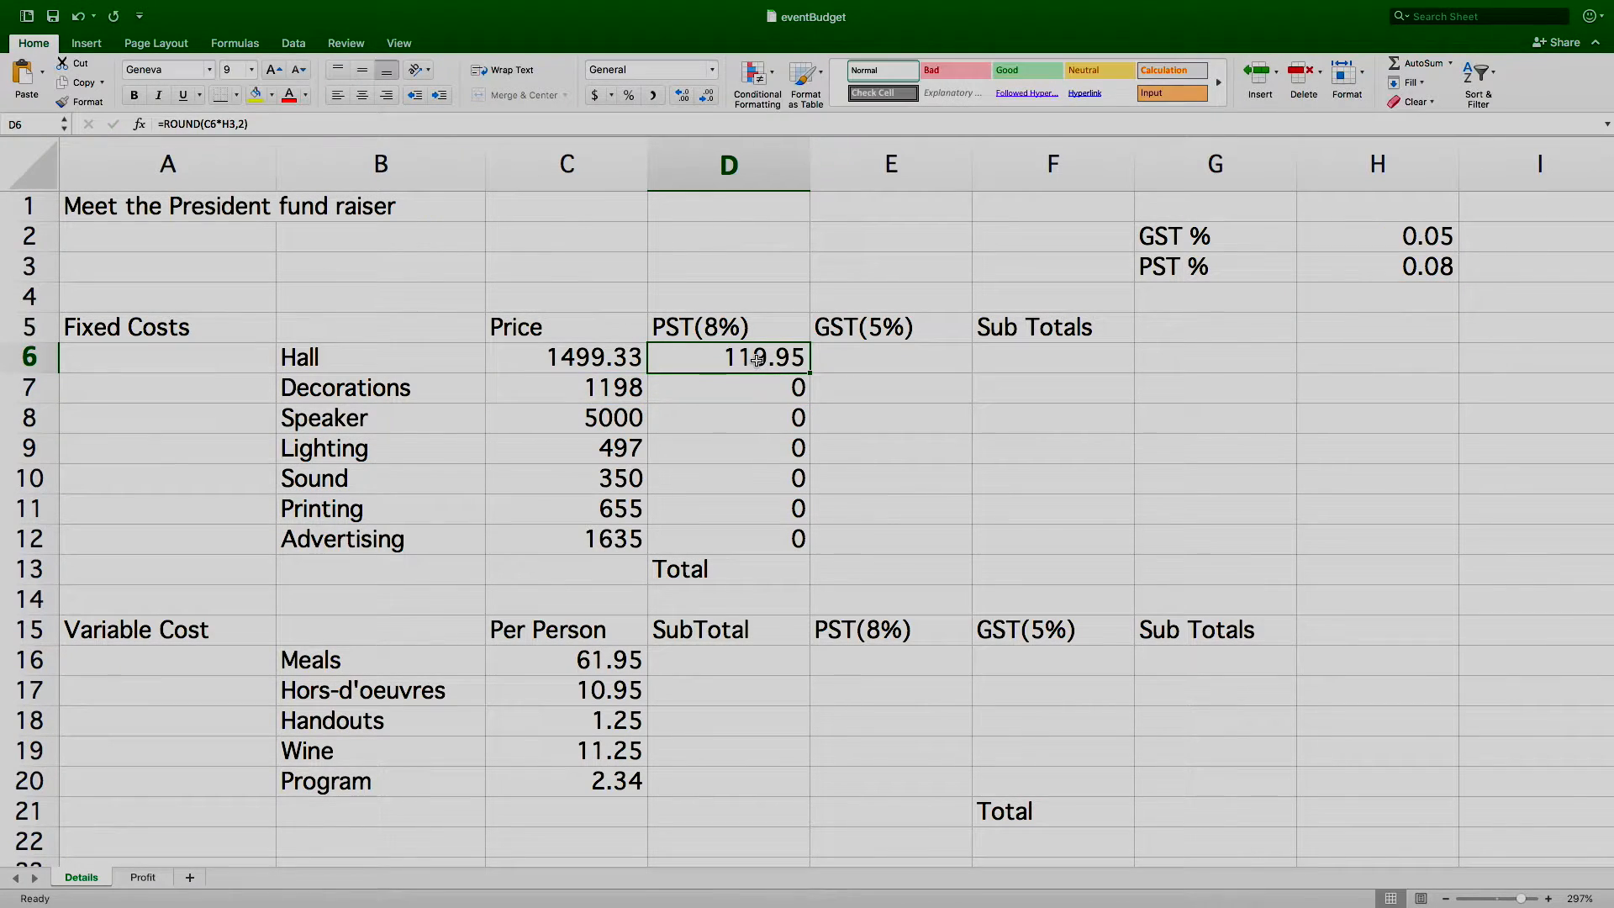
pyautogui.doubleClick(757, 359)
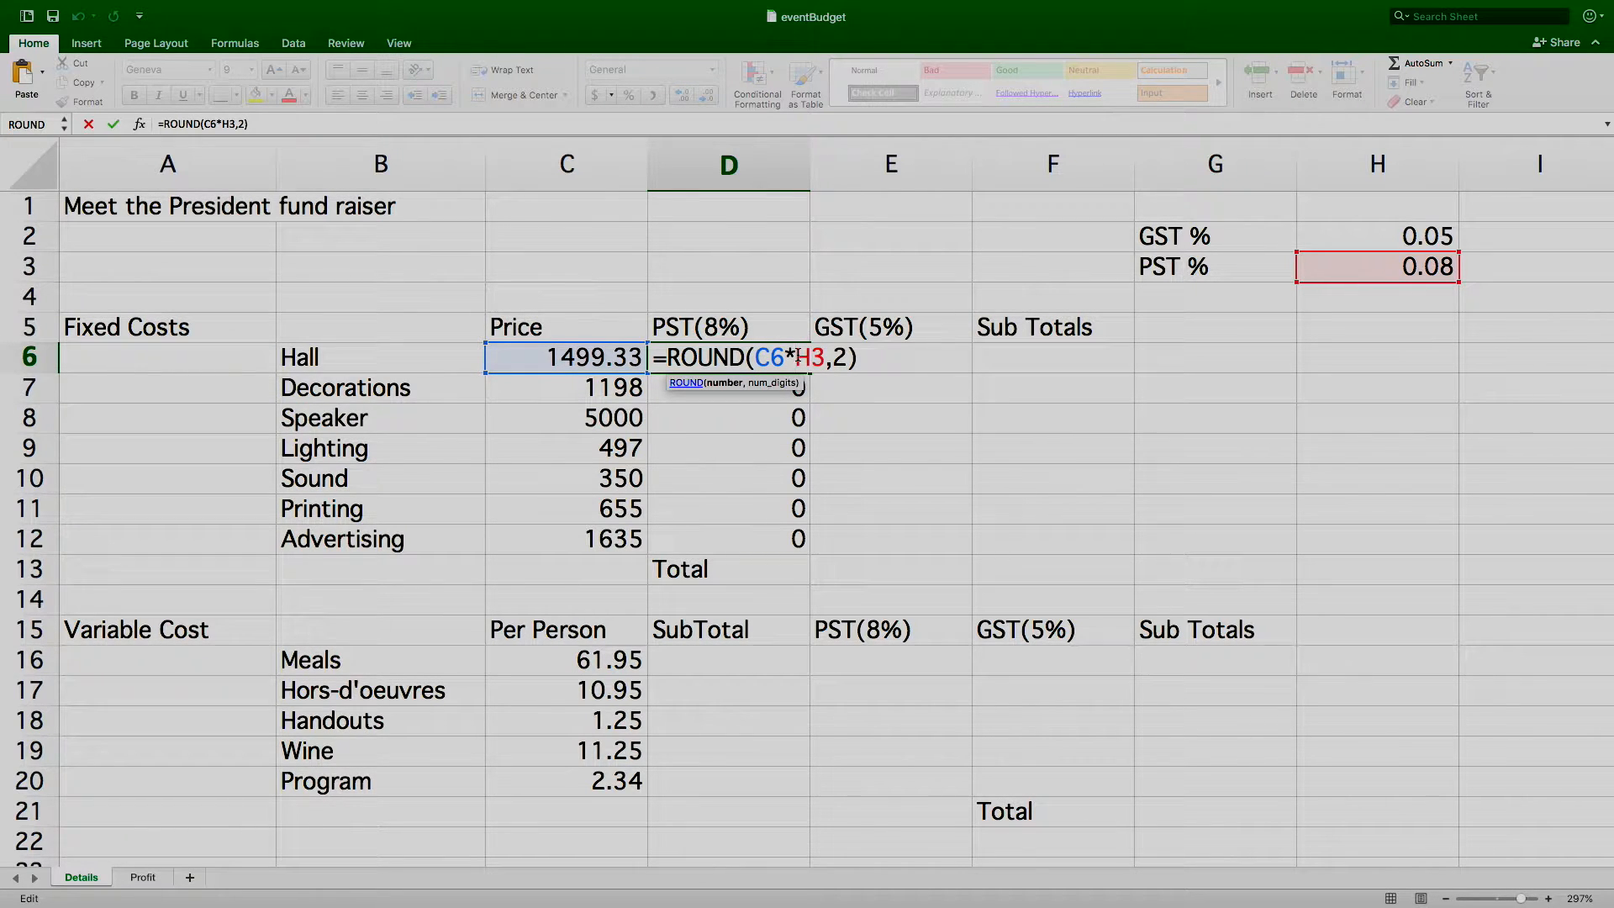
pyautogui.write('$')
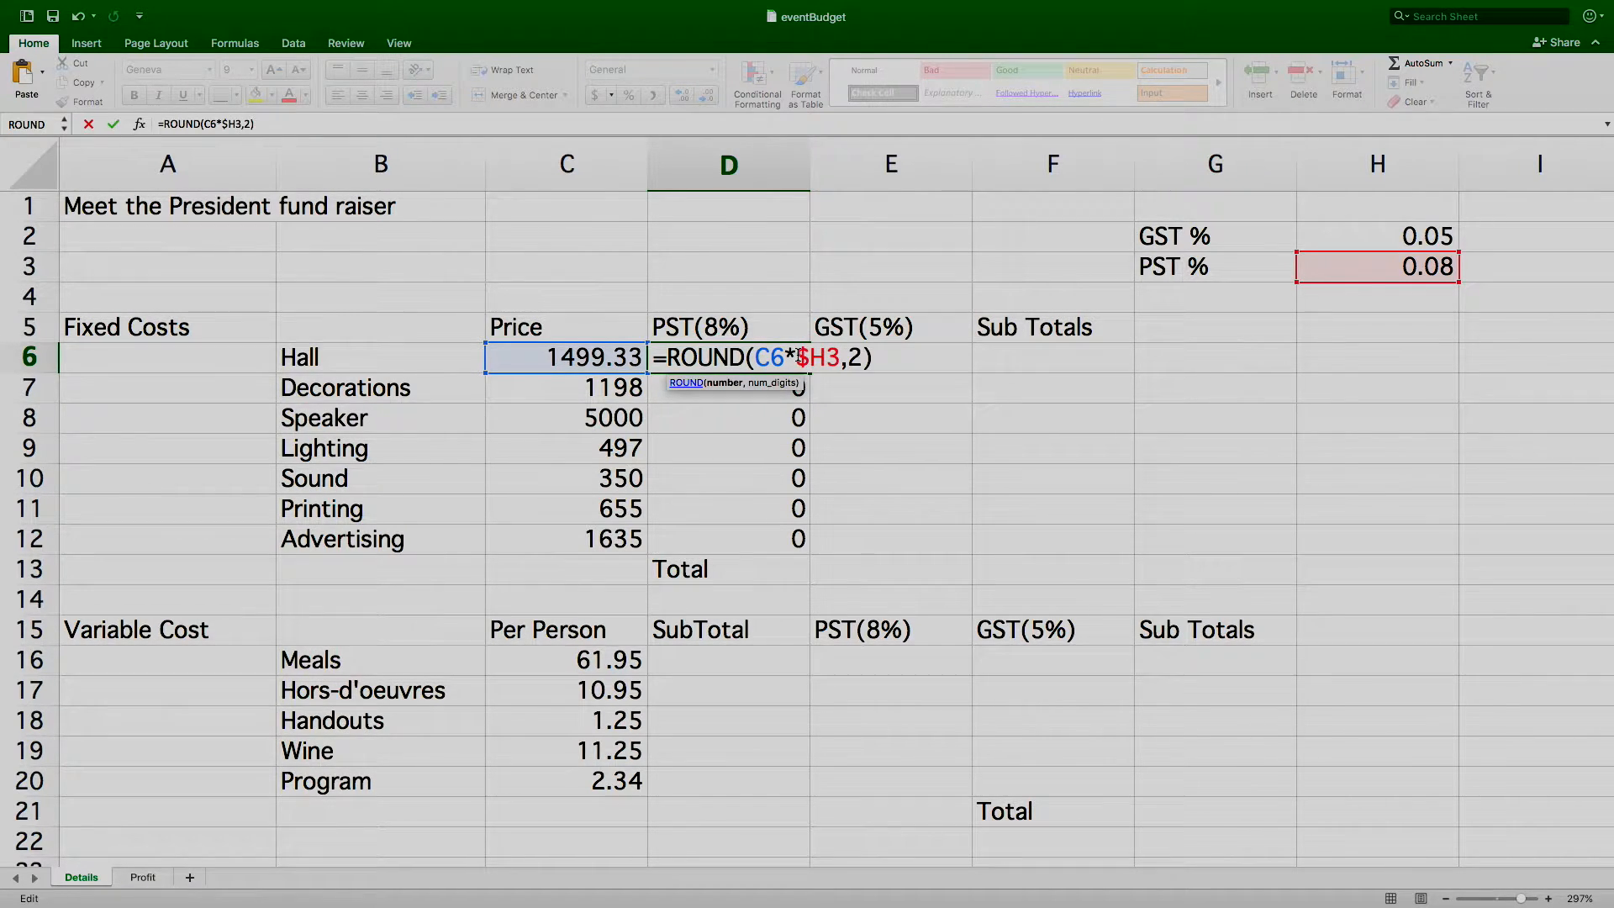
pyautogui.press('Right')
pyautogui.write('$')
pyautogui.press('Right')
pyautogui.press('Right')
pyautogui.press('Right')
pyautogui.press('Right')
pyautogui.hotkey('shift', 'Left')
pyautogui.hotkey('shift', 'Left')
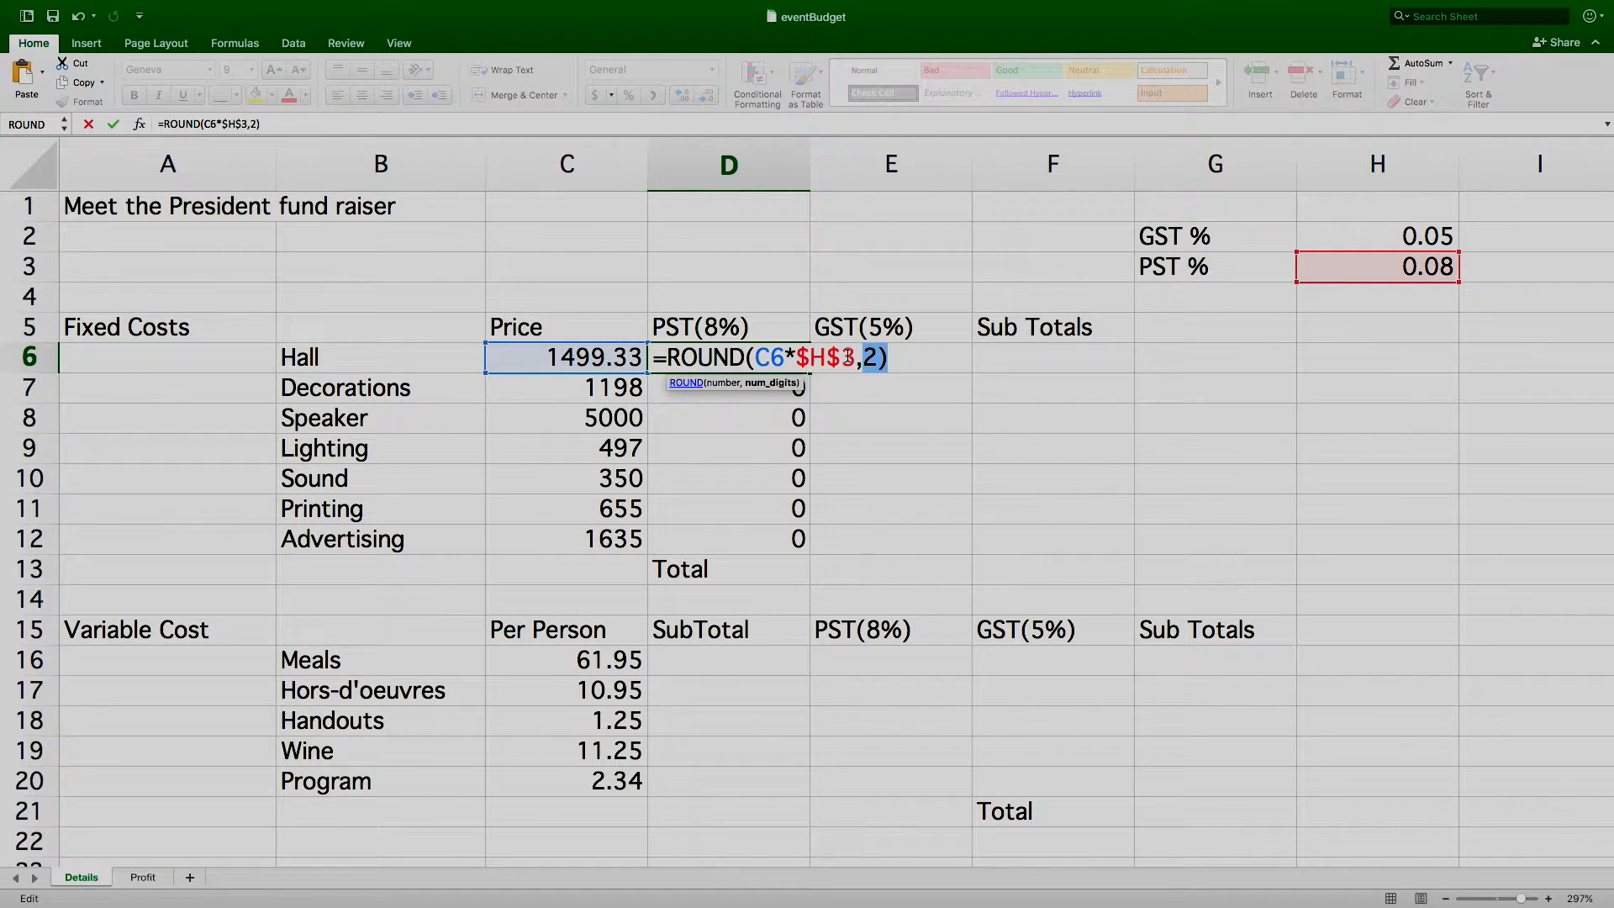
pyautogui.press('Left')
pyautogui.press('Return')
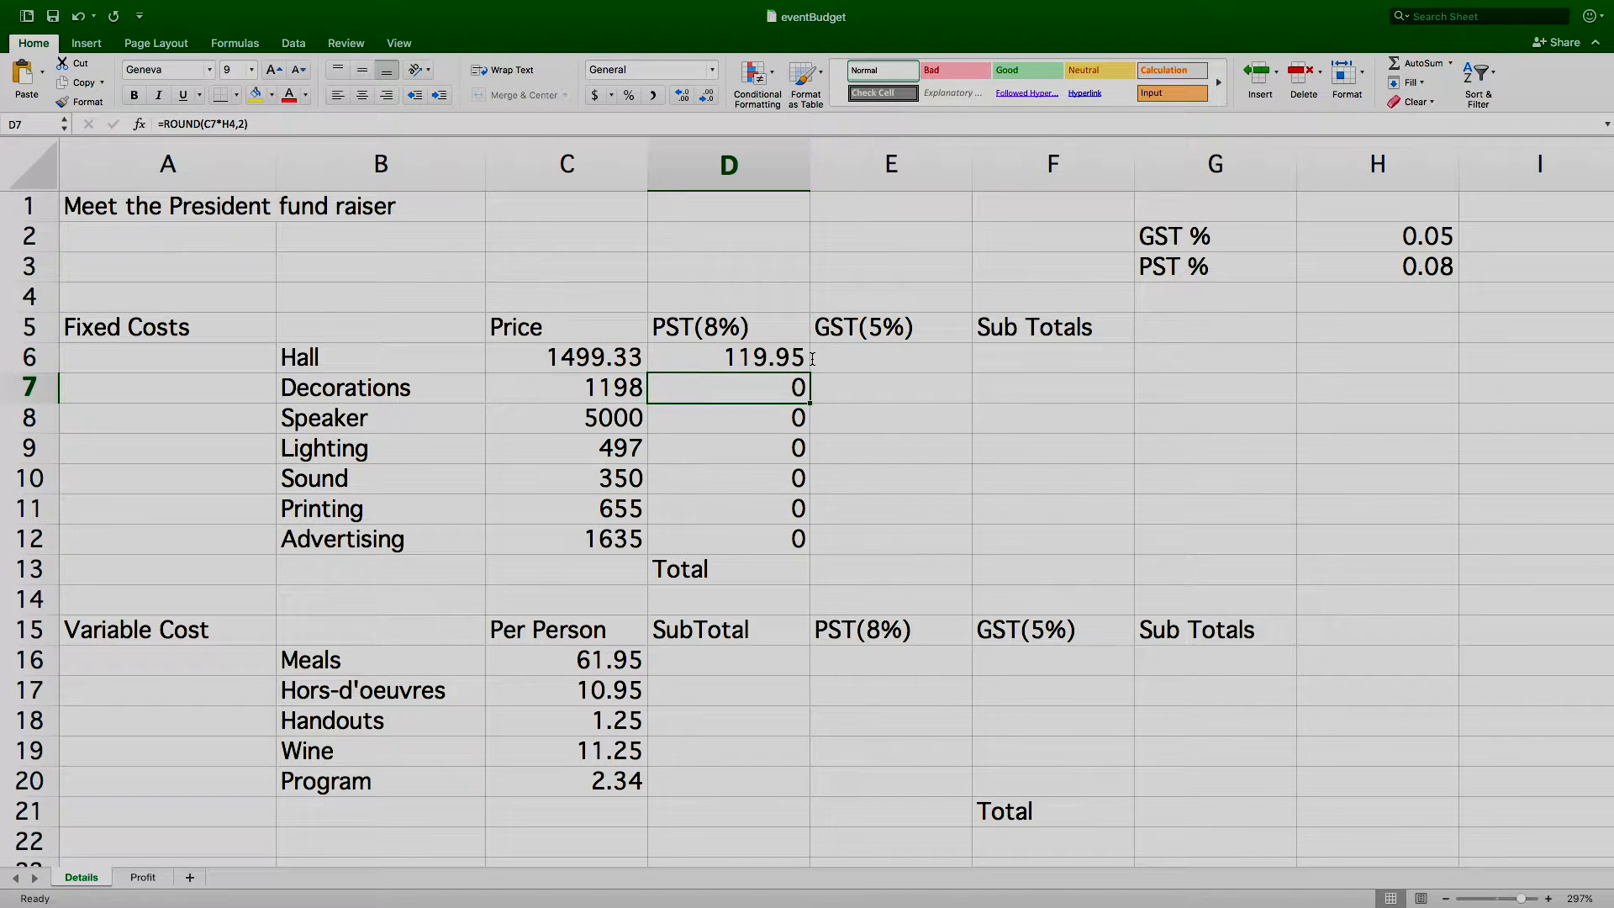
# Step: Fill the absolute-reference PST formula from D6 down to D12 and check the copies in D7 and D8
pyautogui.click(793, 360)
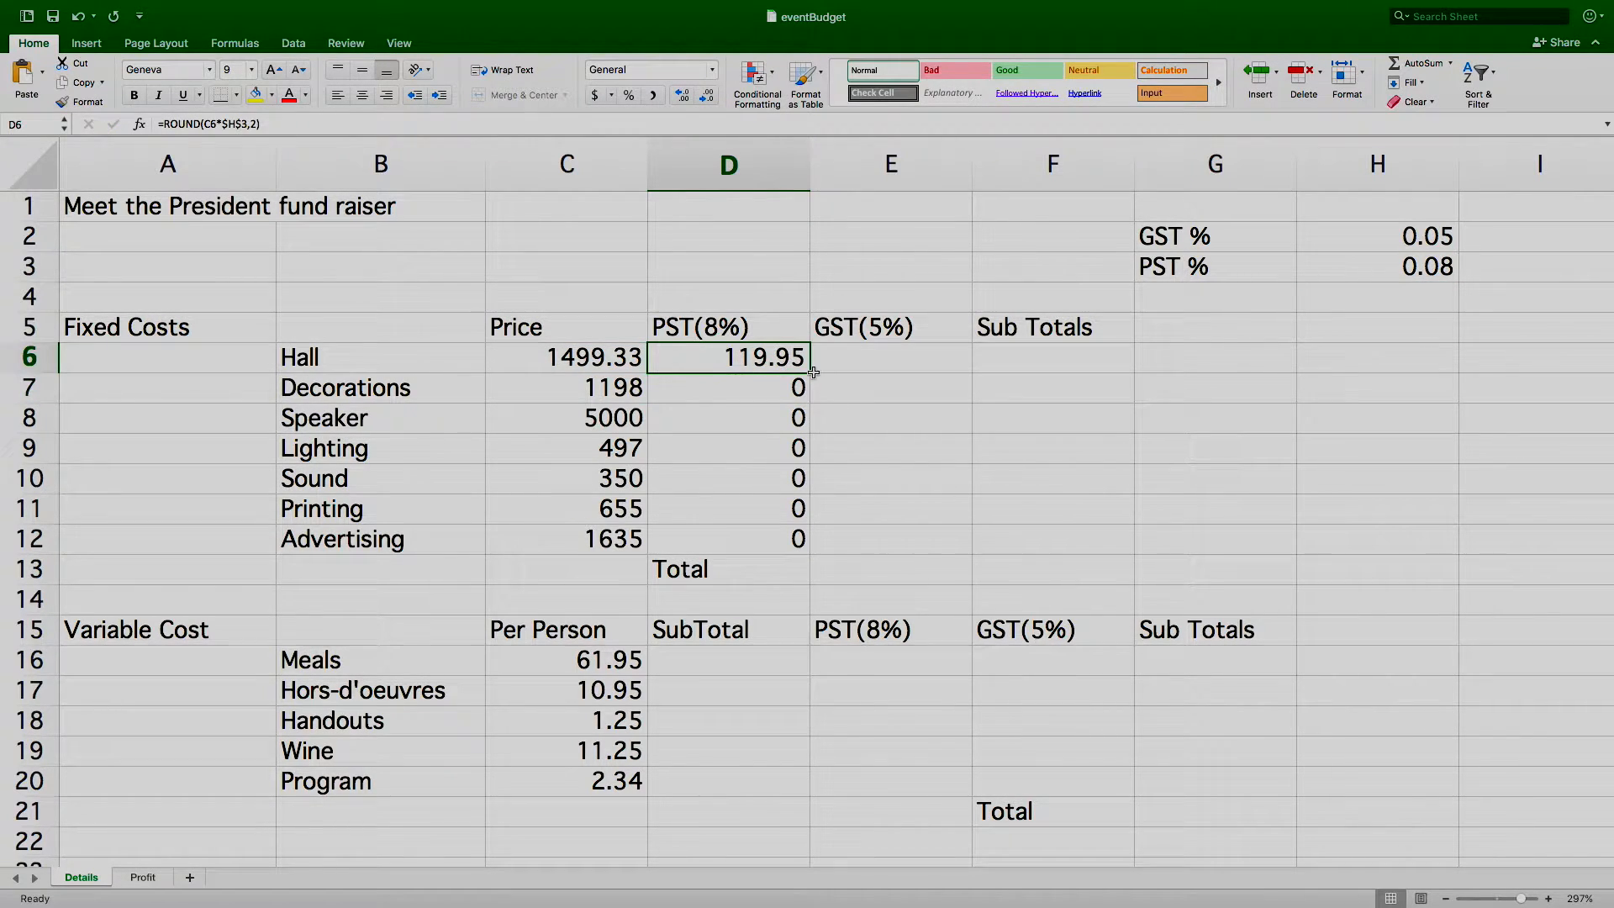
pyautogui.moveTo(811, 373); pyautogui.dragTo(809, 543)
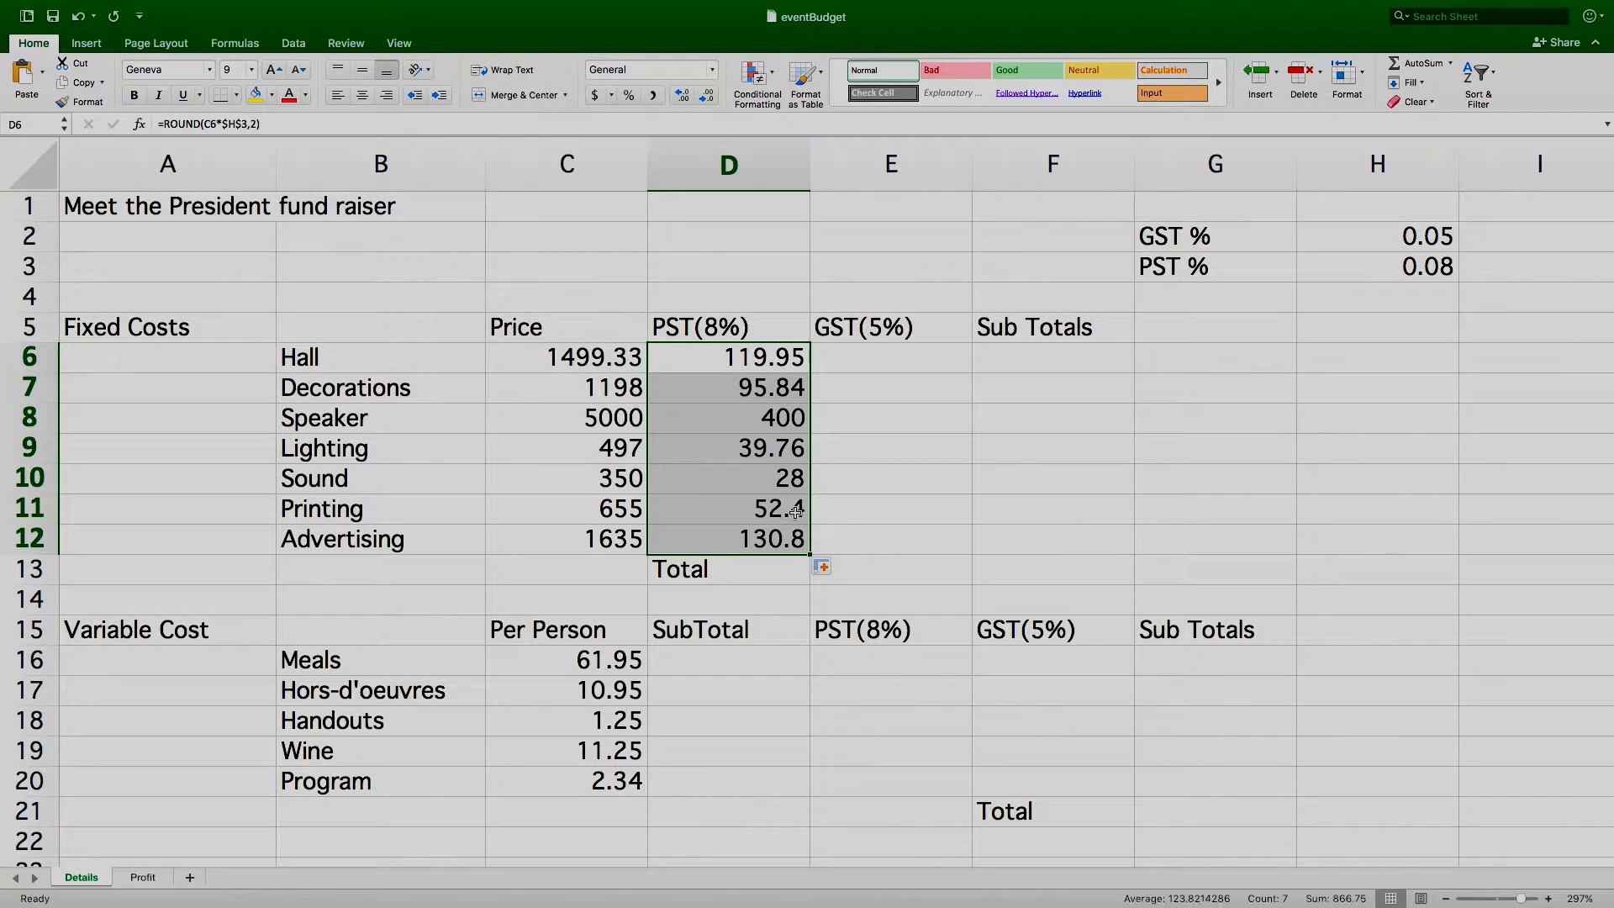
pyautogui.doubleClick(755, 386)
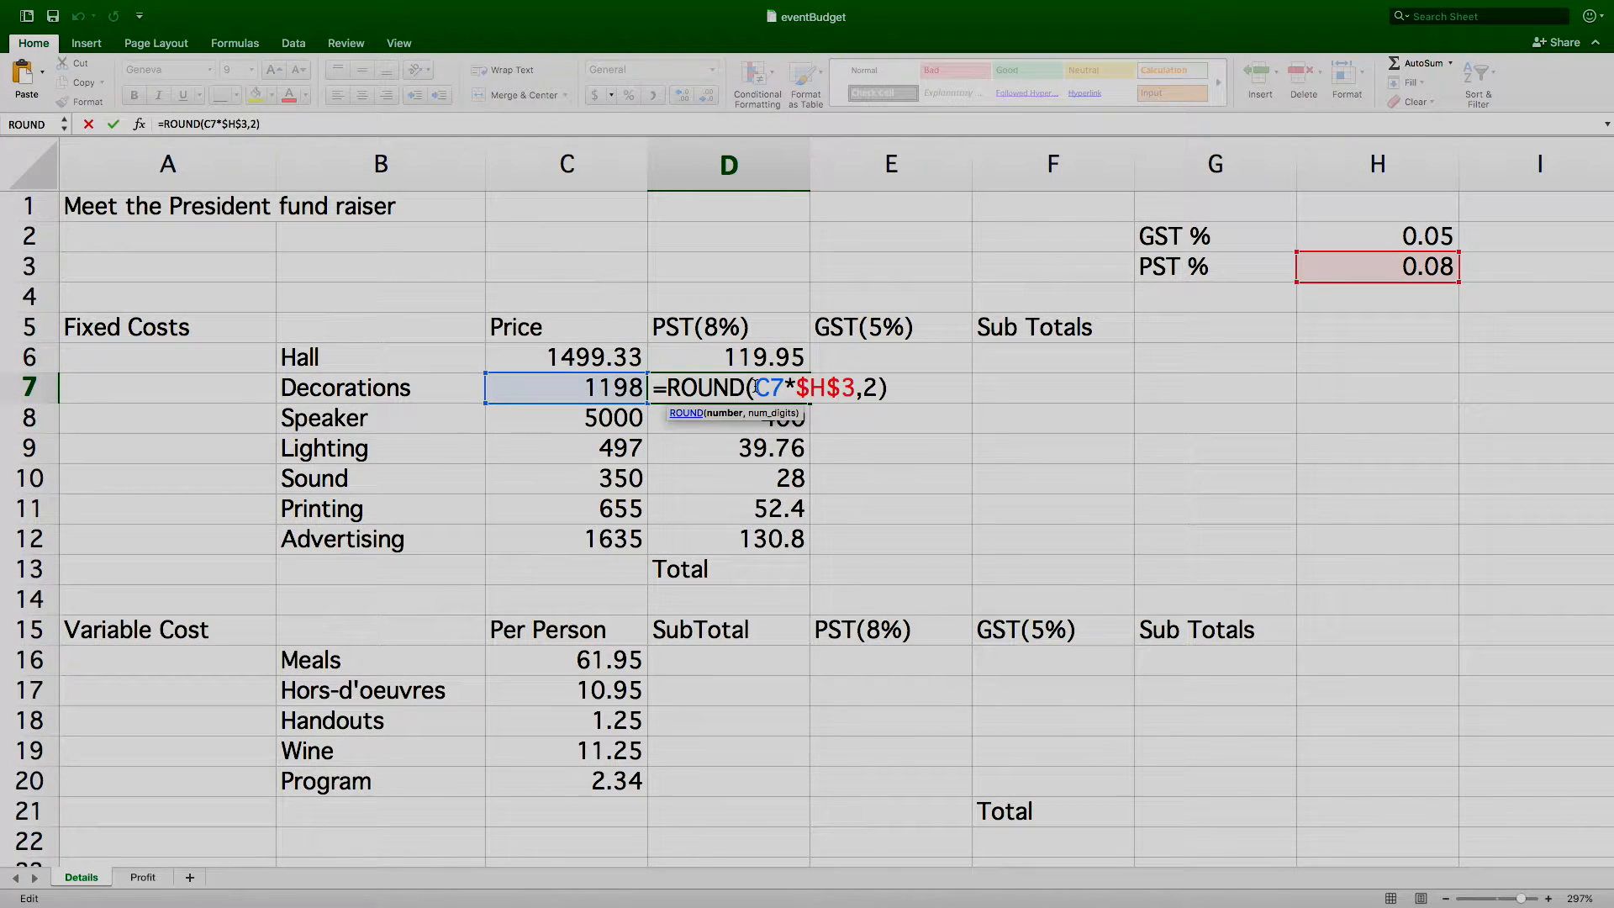
pyautogui.press('Return')
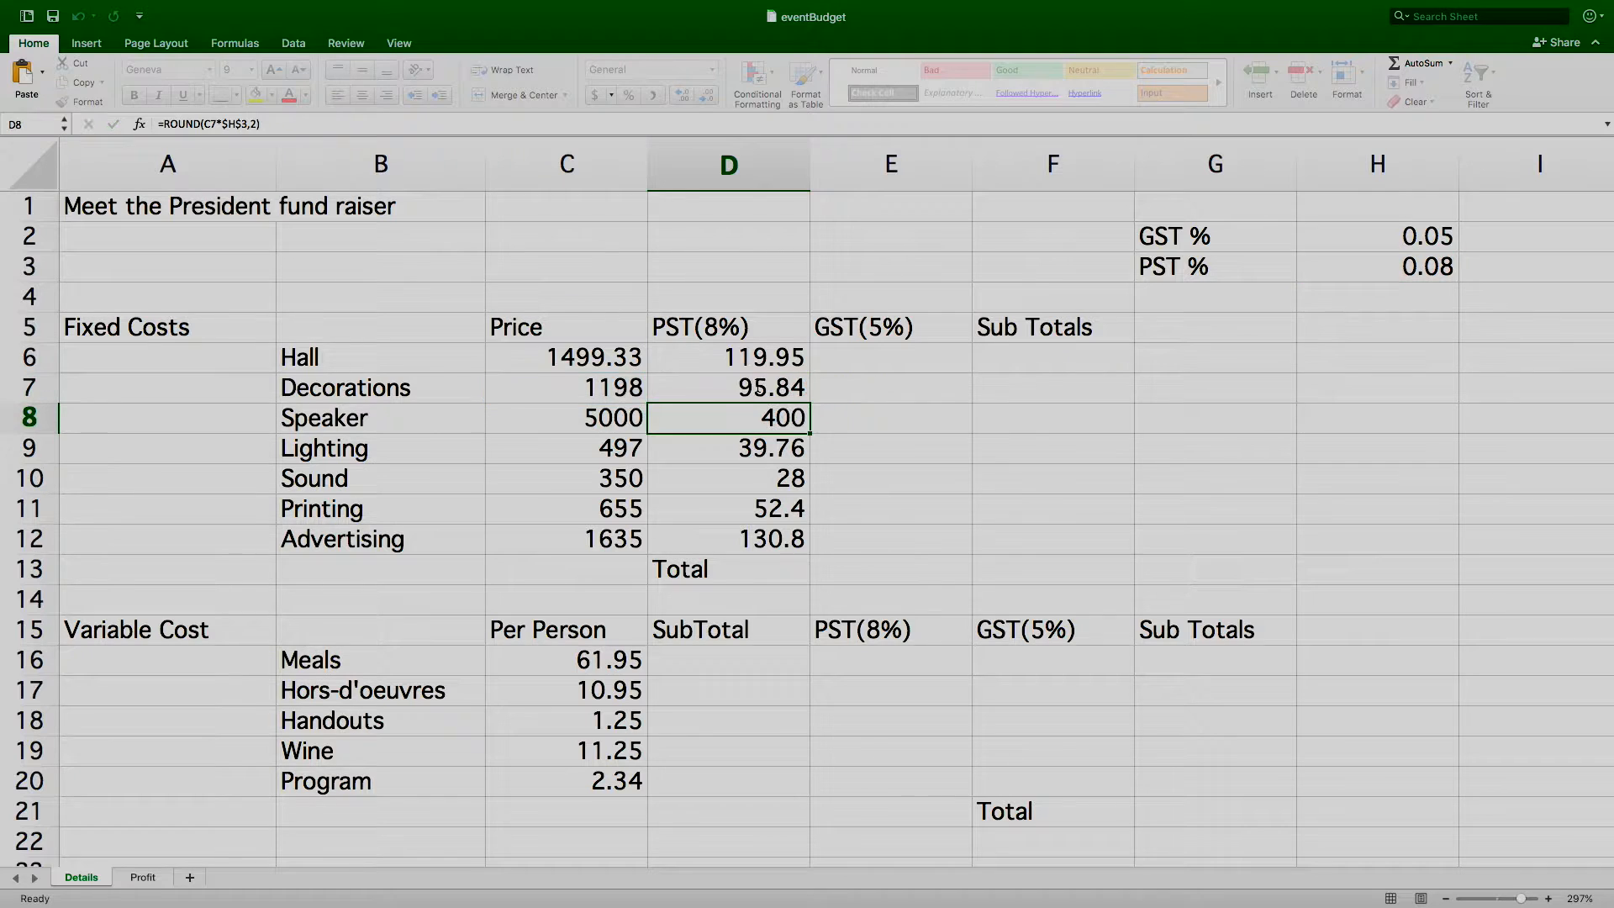
pyautogui.doubleClick(739, 418)
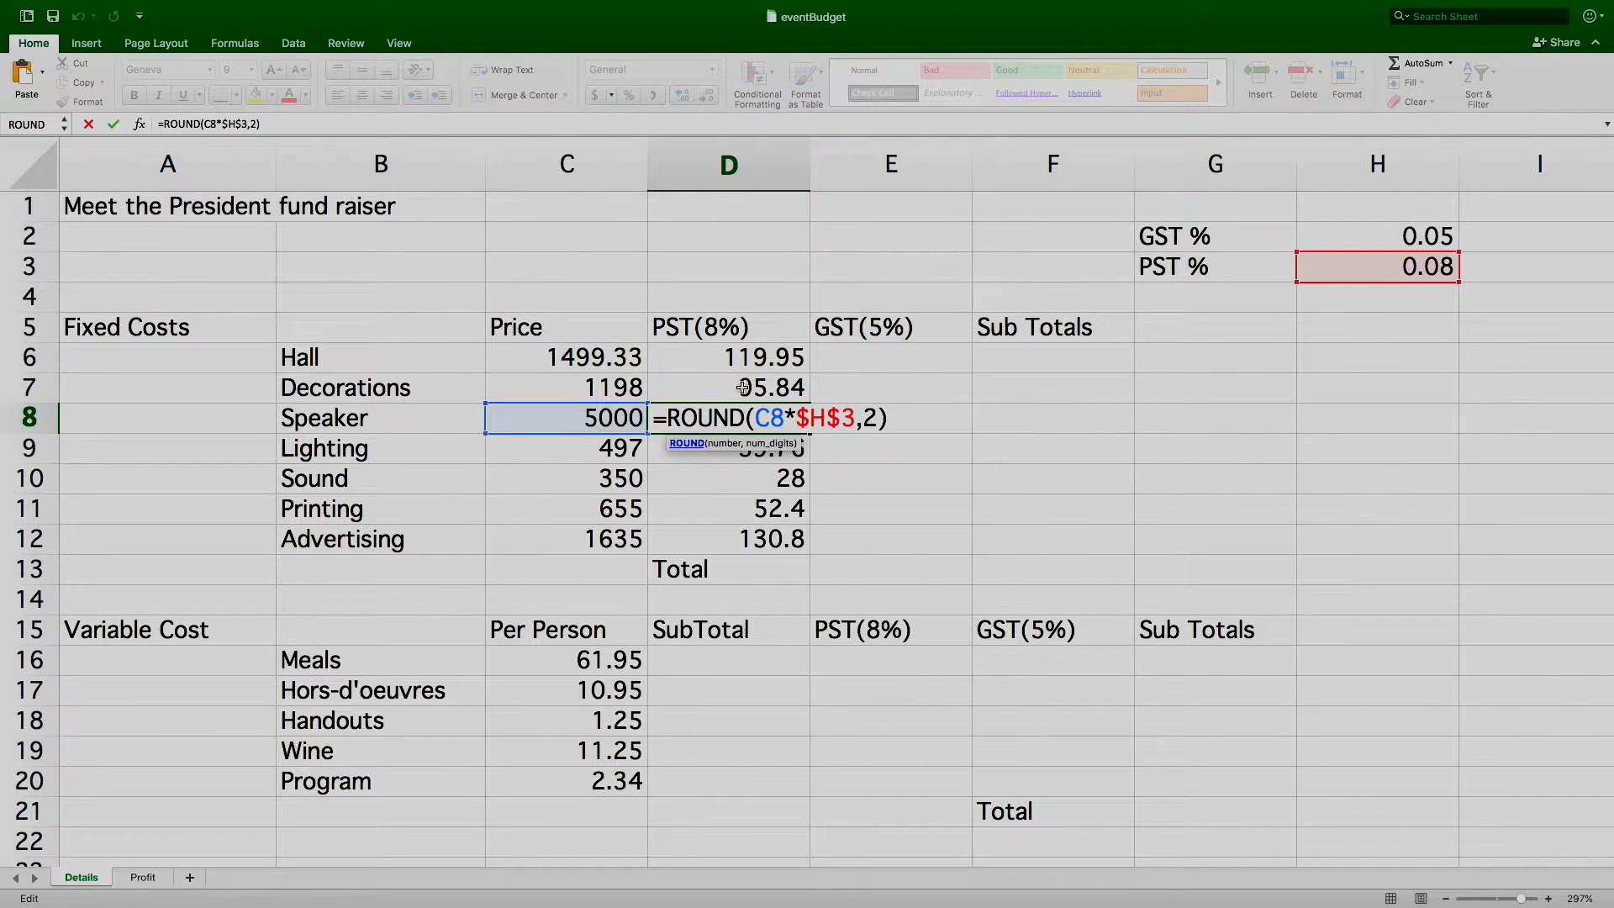
# Step: Enter the GST formula =C6*H2 for the Hall in E6, multiplying its price by the GST rate
pyautogui.press('Return')
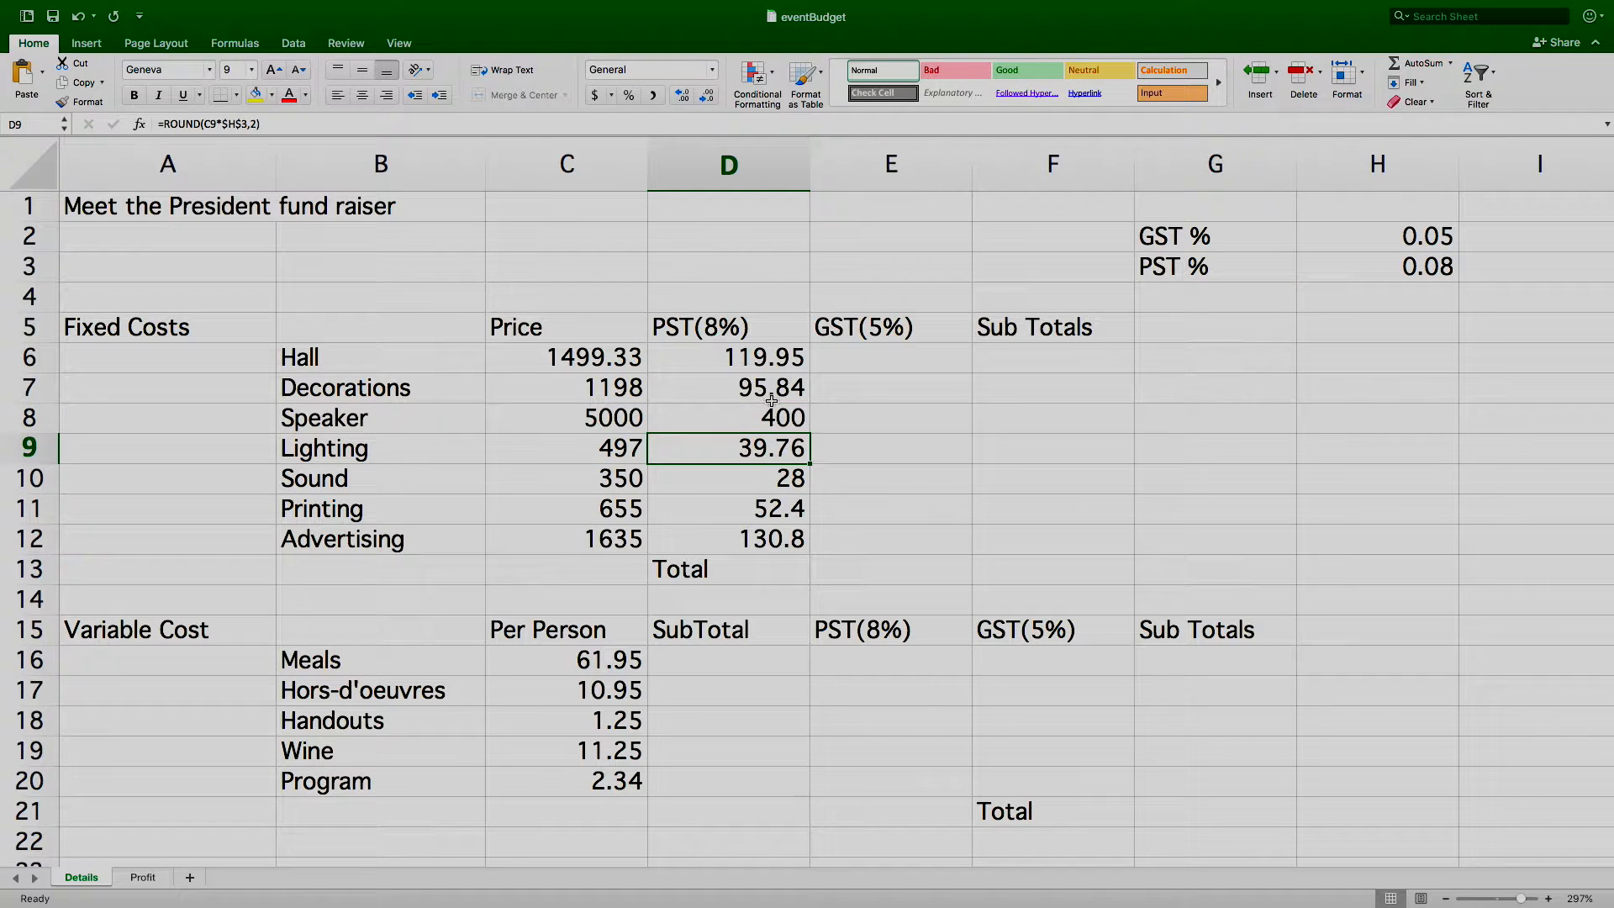
pyautogui.click(833, 354)
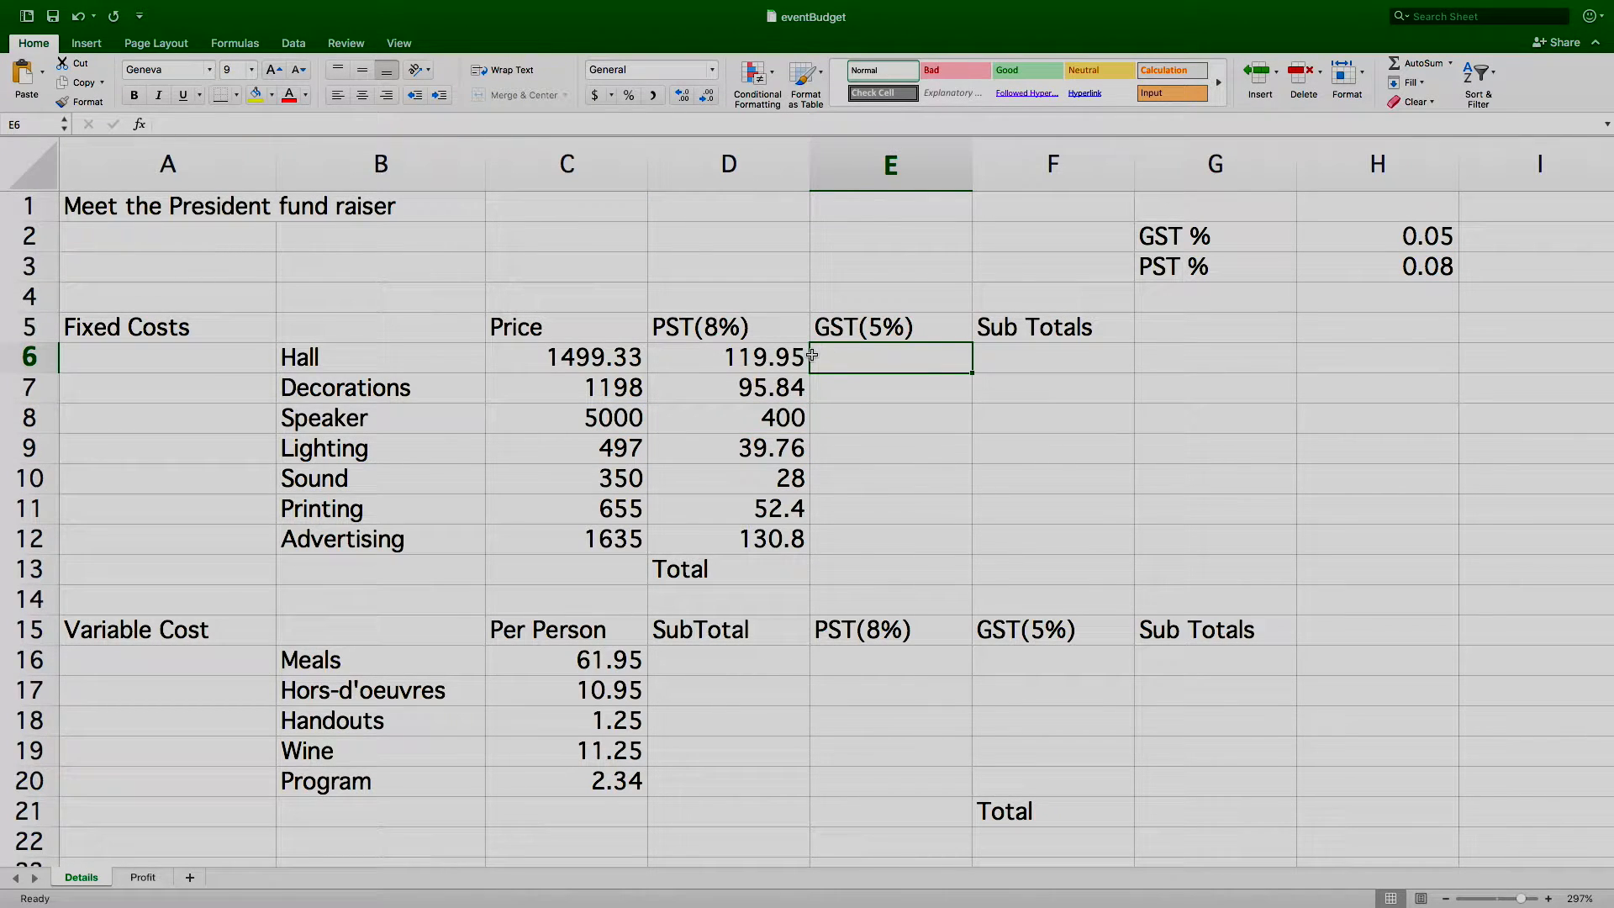
pyautogui.write('=')
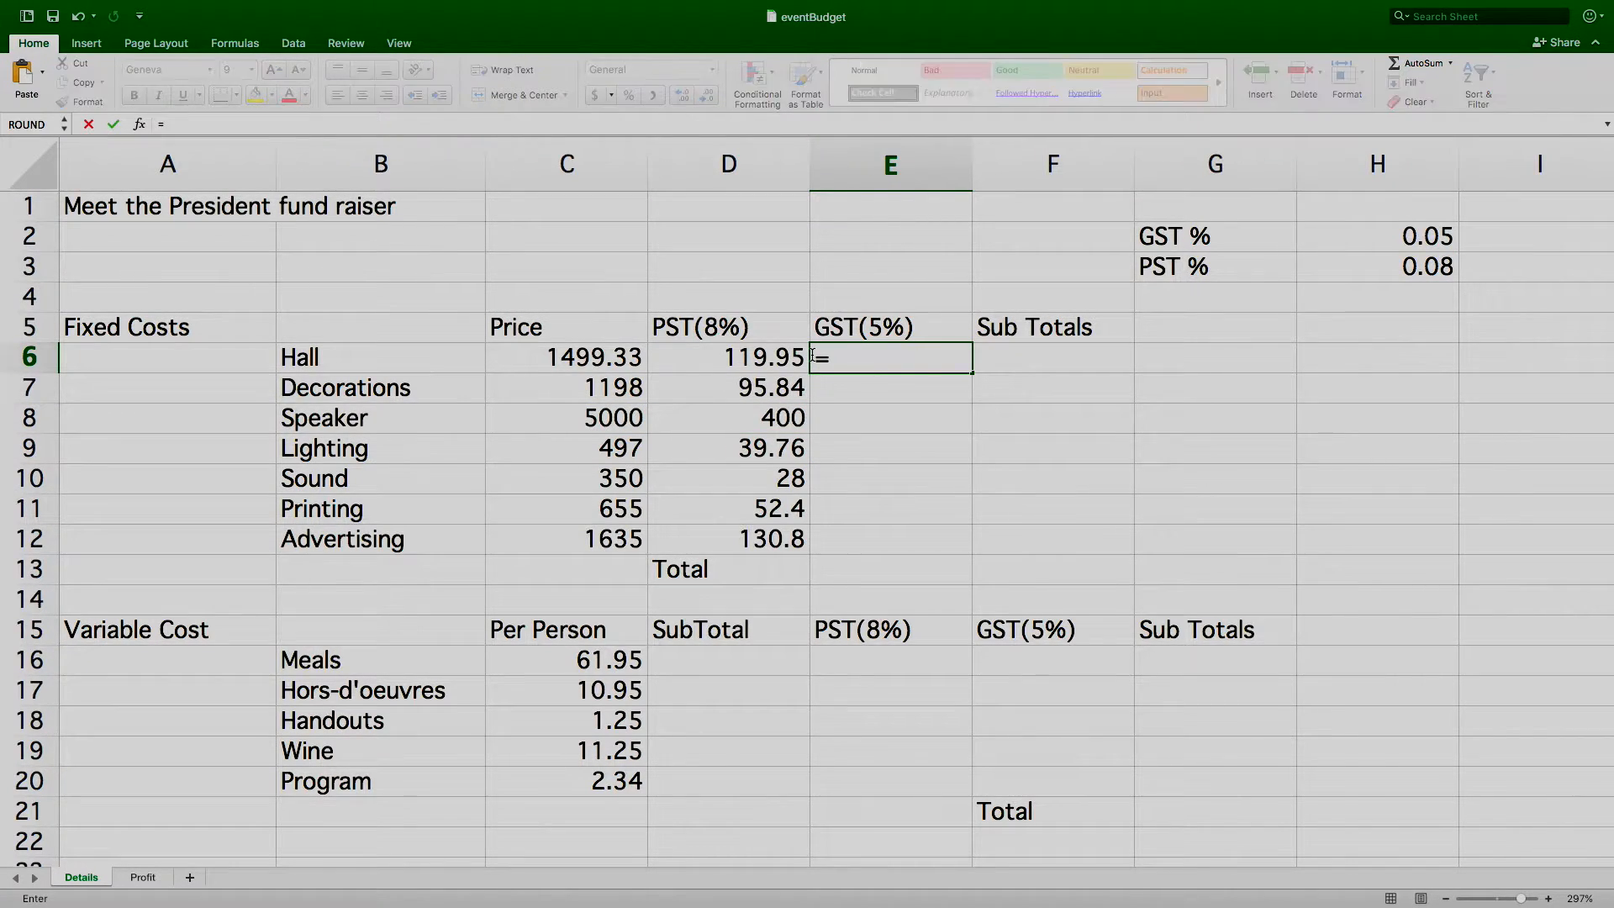
pyautogui.click(623, 355)
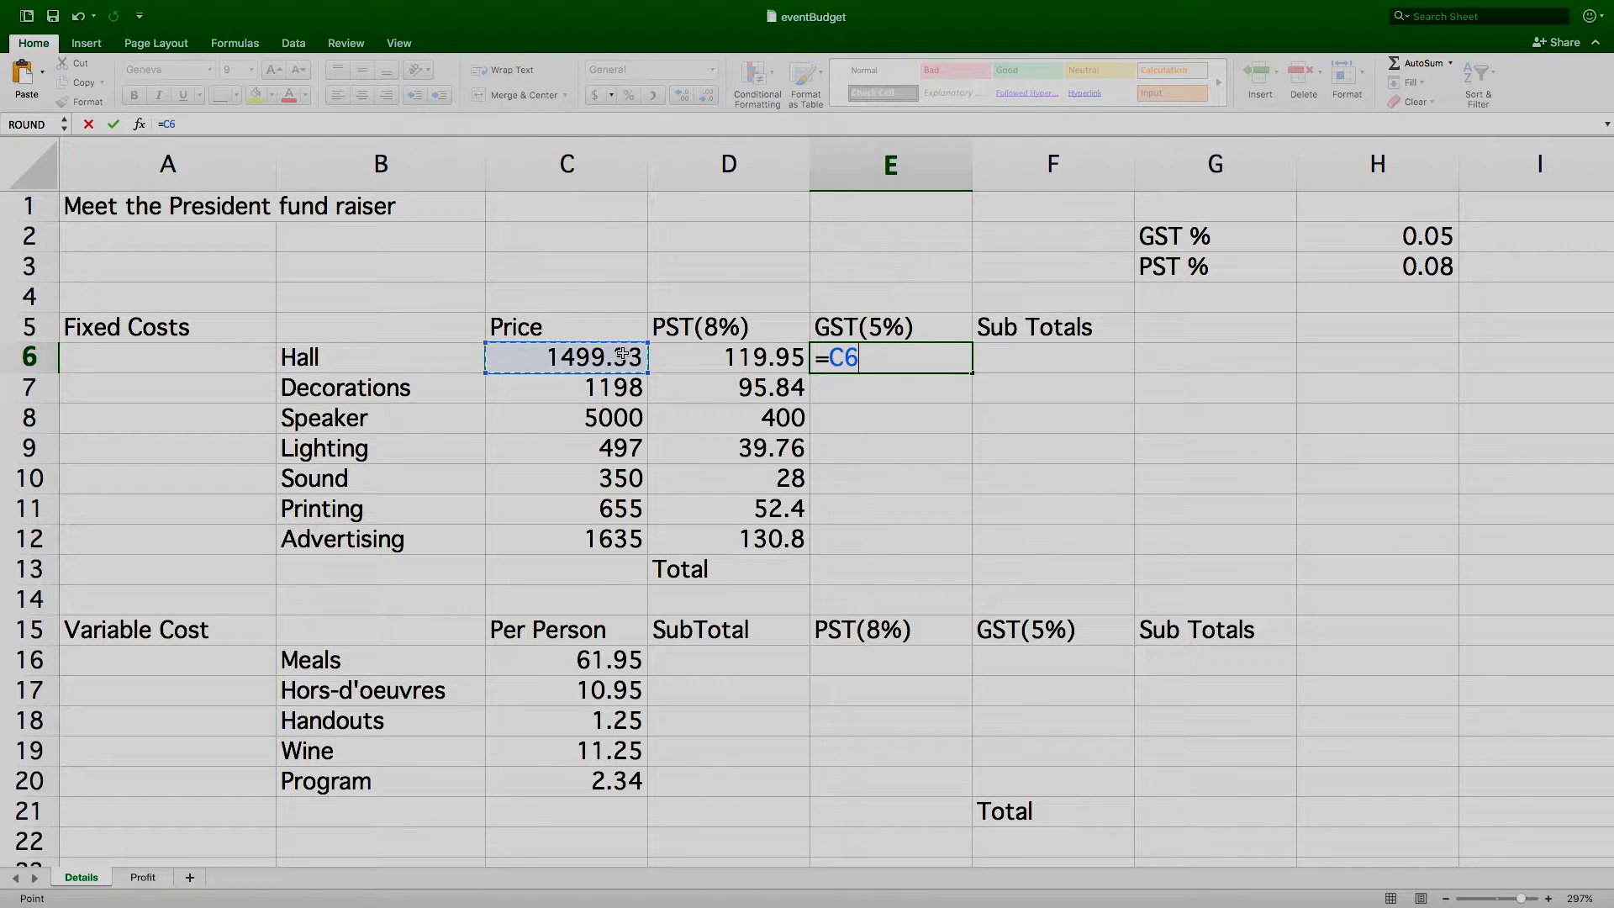
pyautogui.write('*')
pyautogui.click(1439, 232)
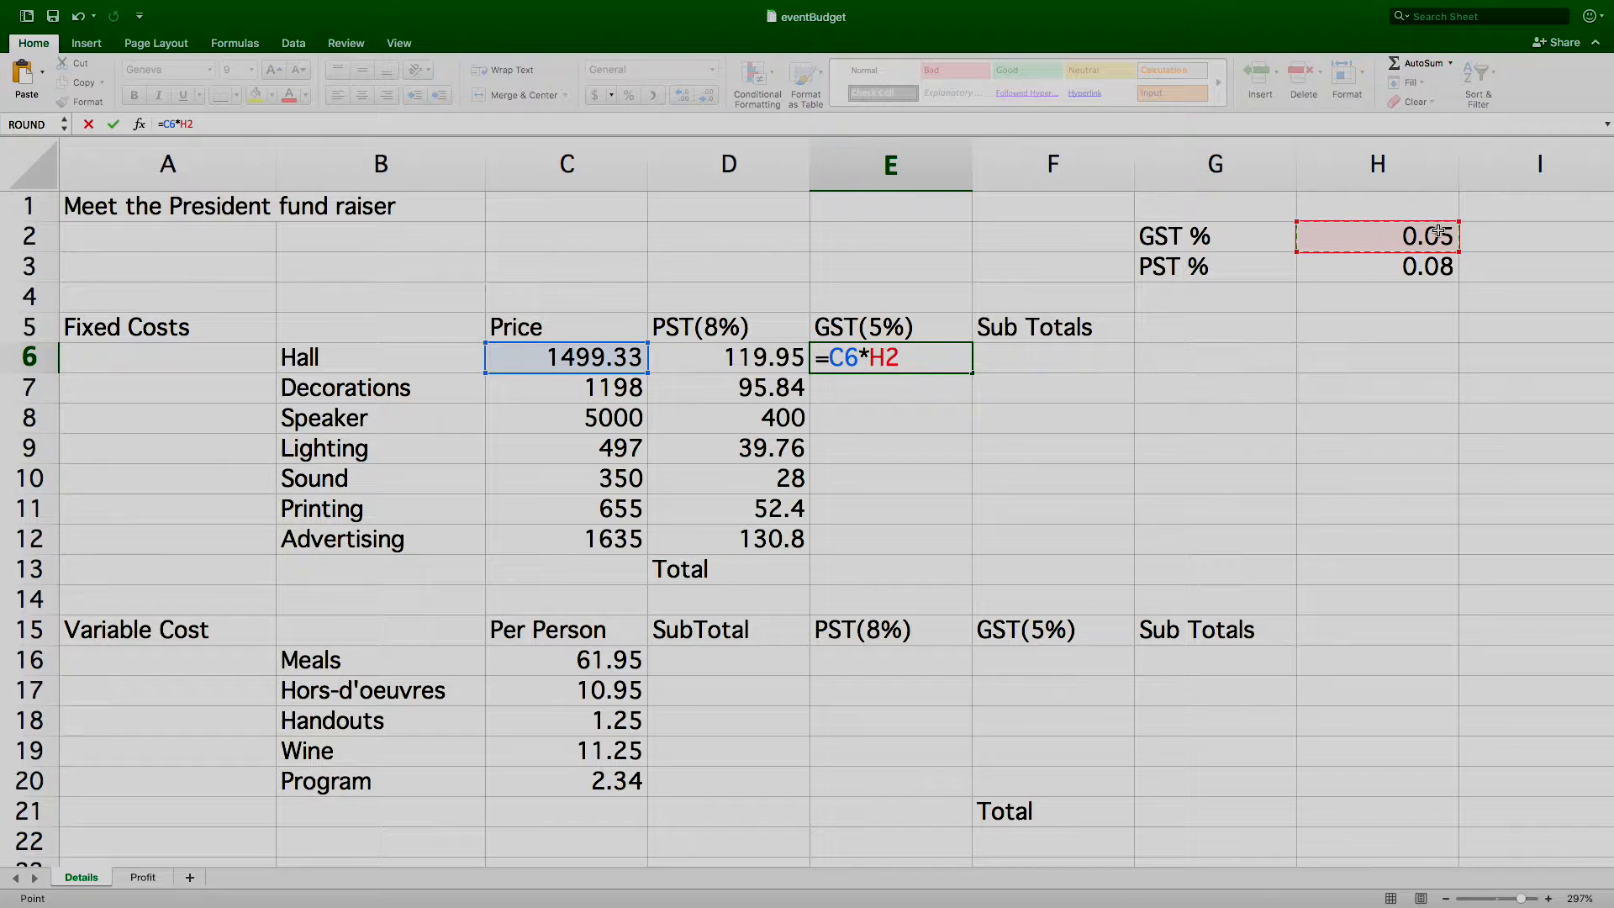
pyautogui.press('Return')
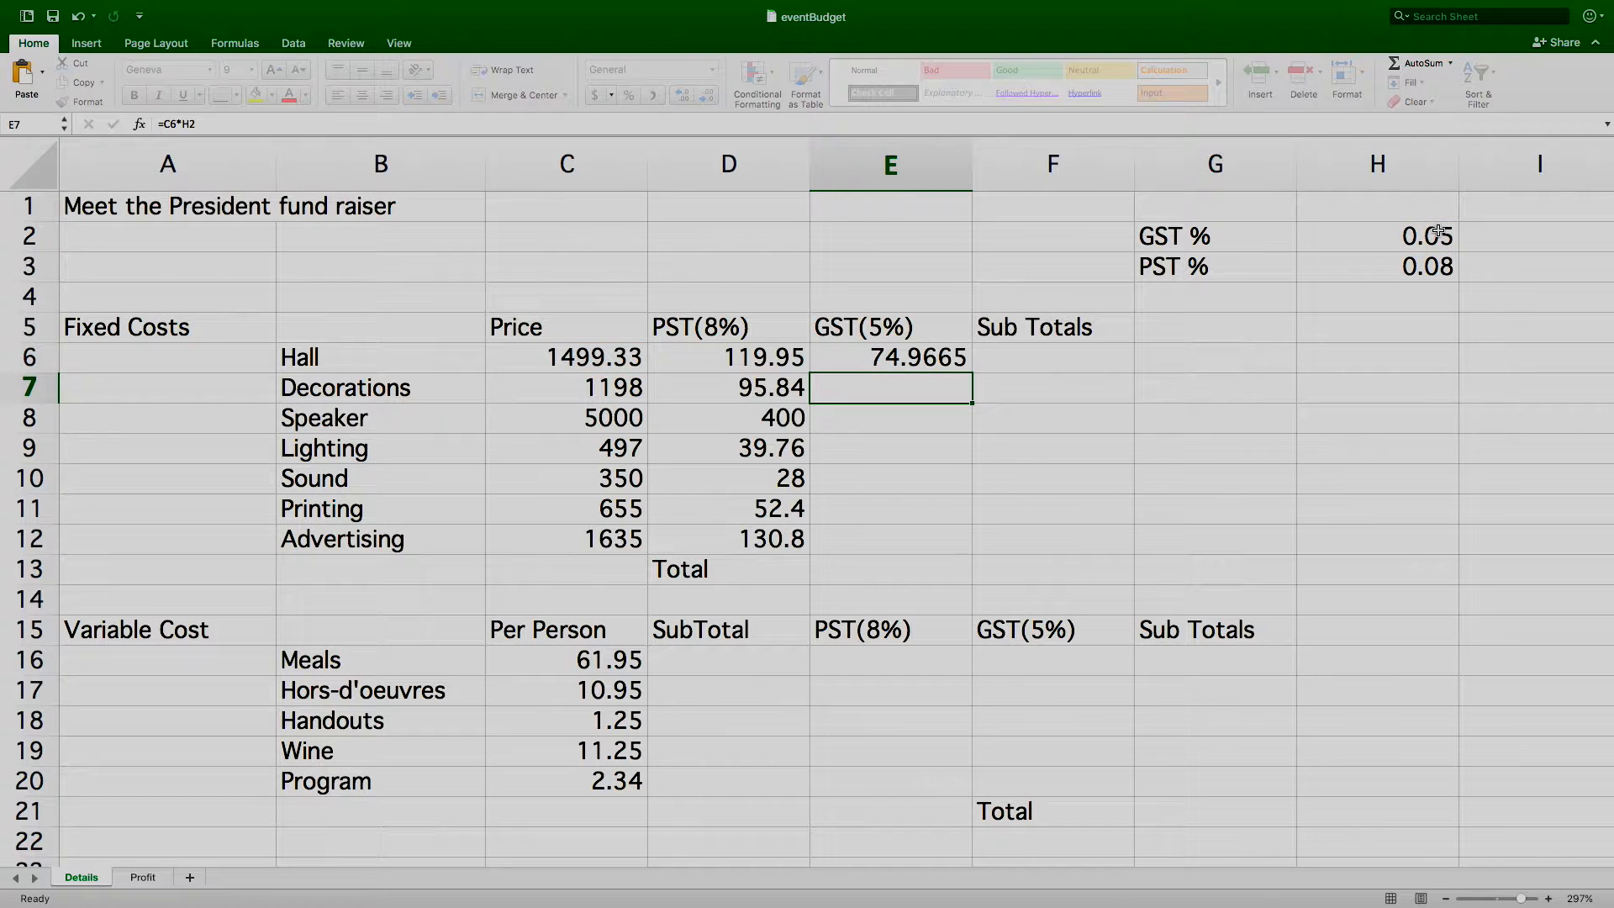
# Step: Wrap the GST formula in E6 in a ROUND function with two decimals so it reads =ROUND(C6*H2,2)
pyautogui.doubleClick(905, 359)
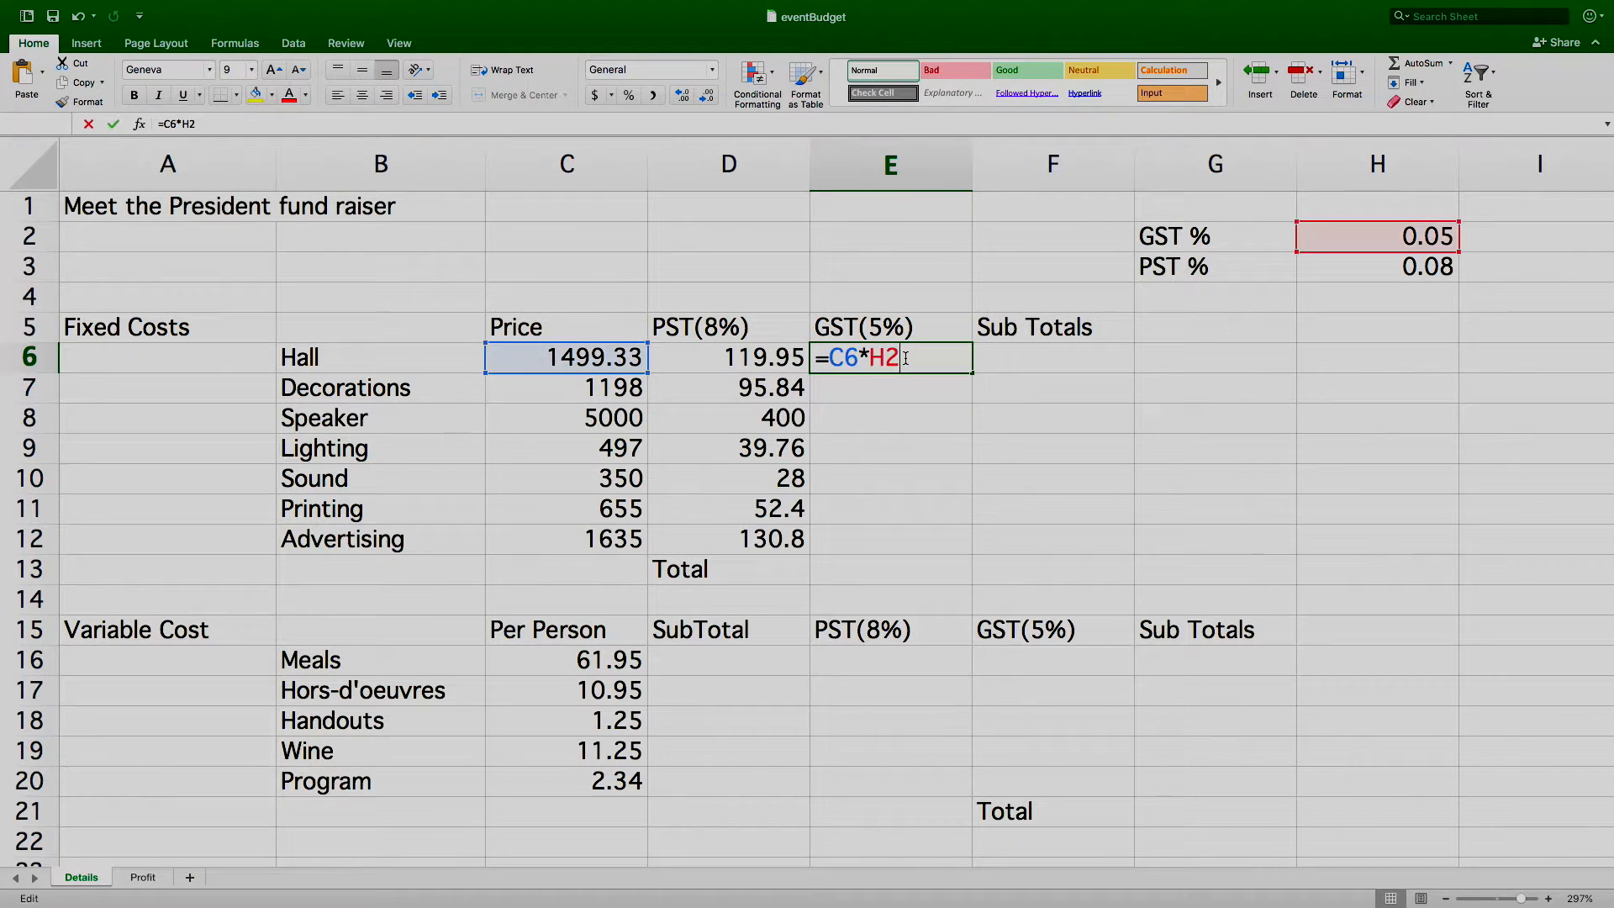
pyautogui.click(830, 357)
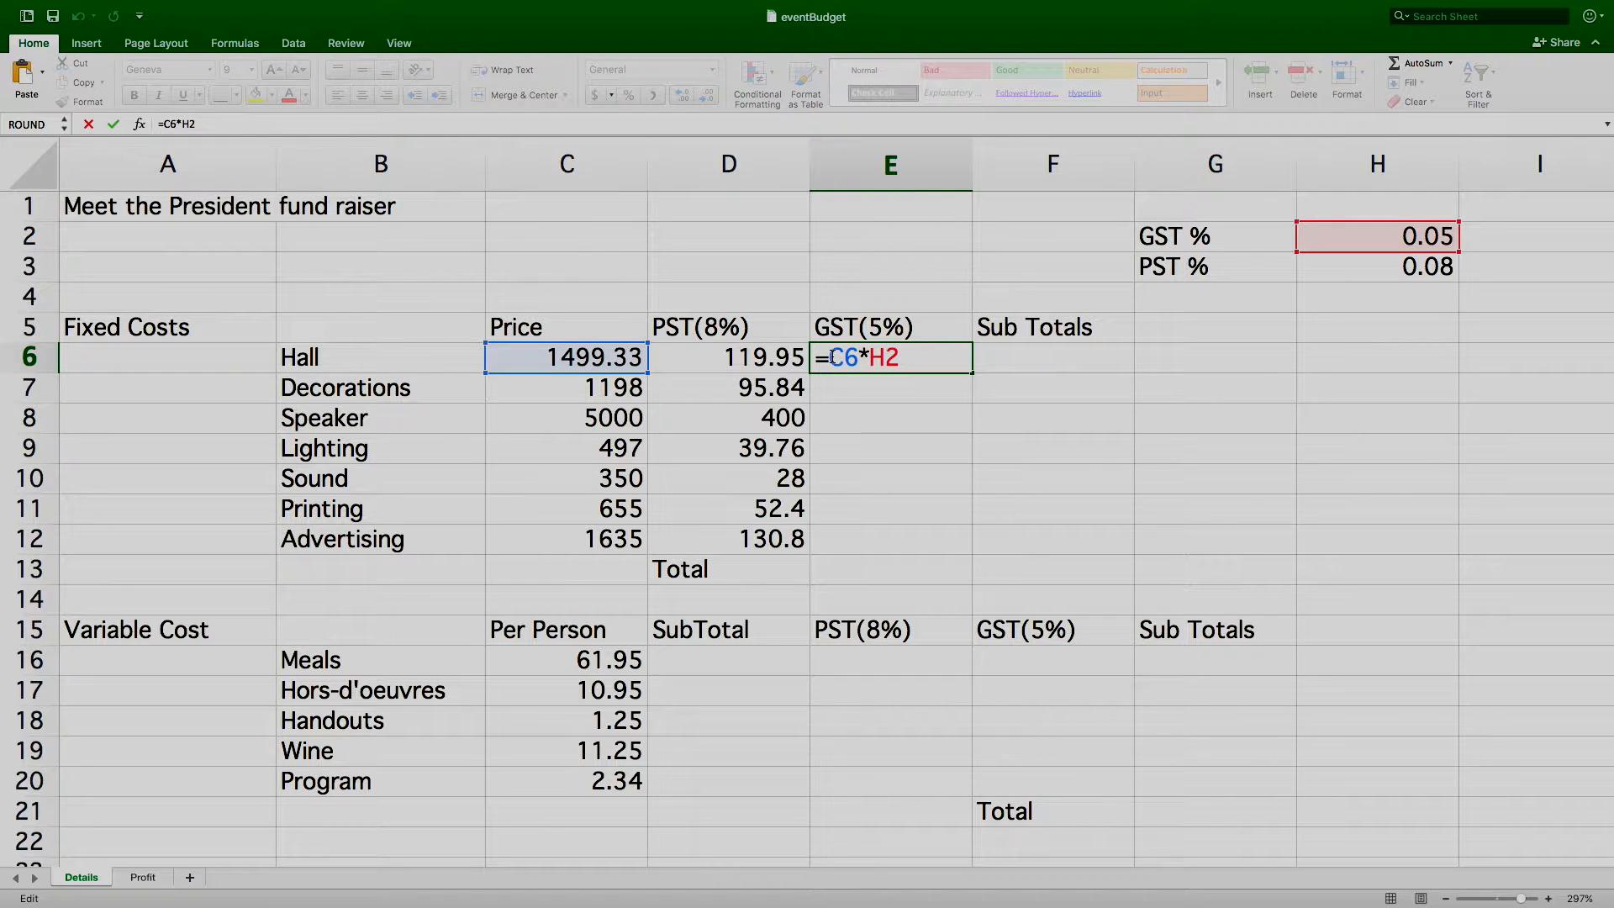
pyautogui.write('round')
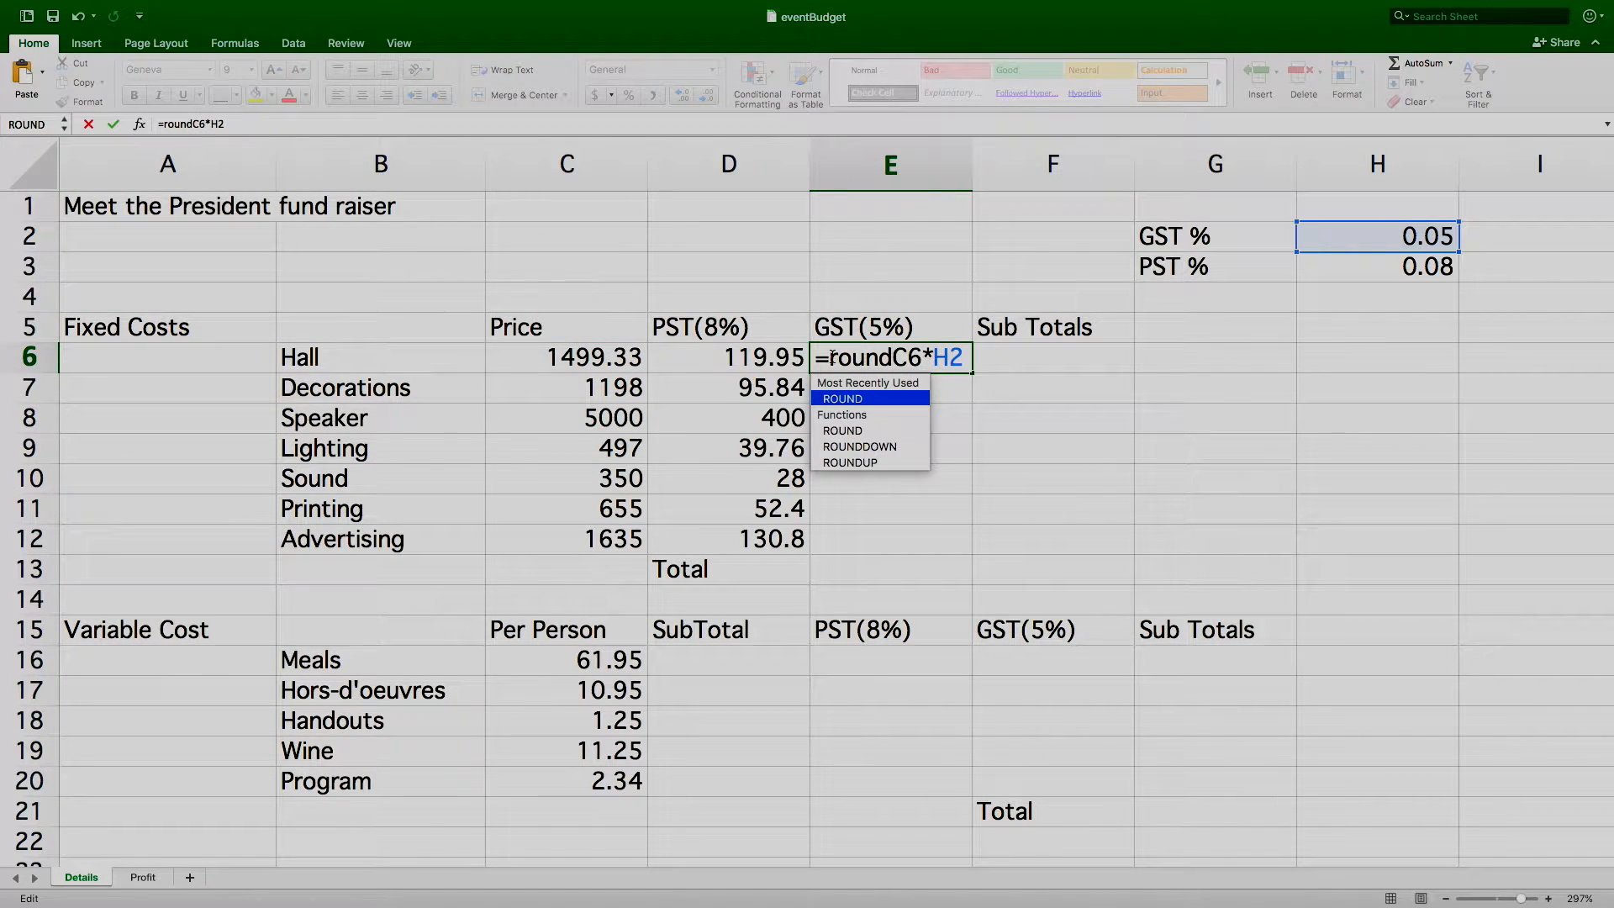
pyautogui.write('(')
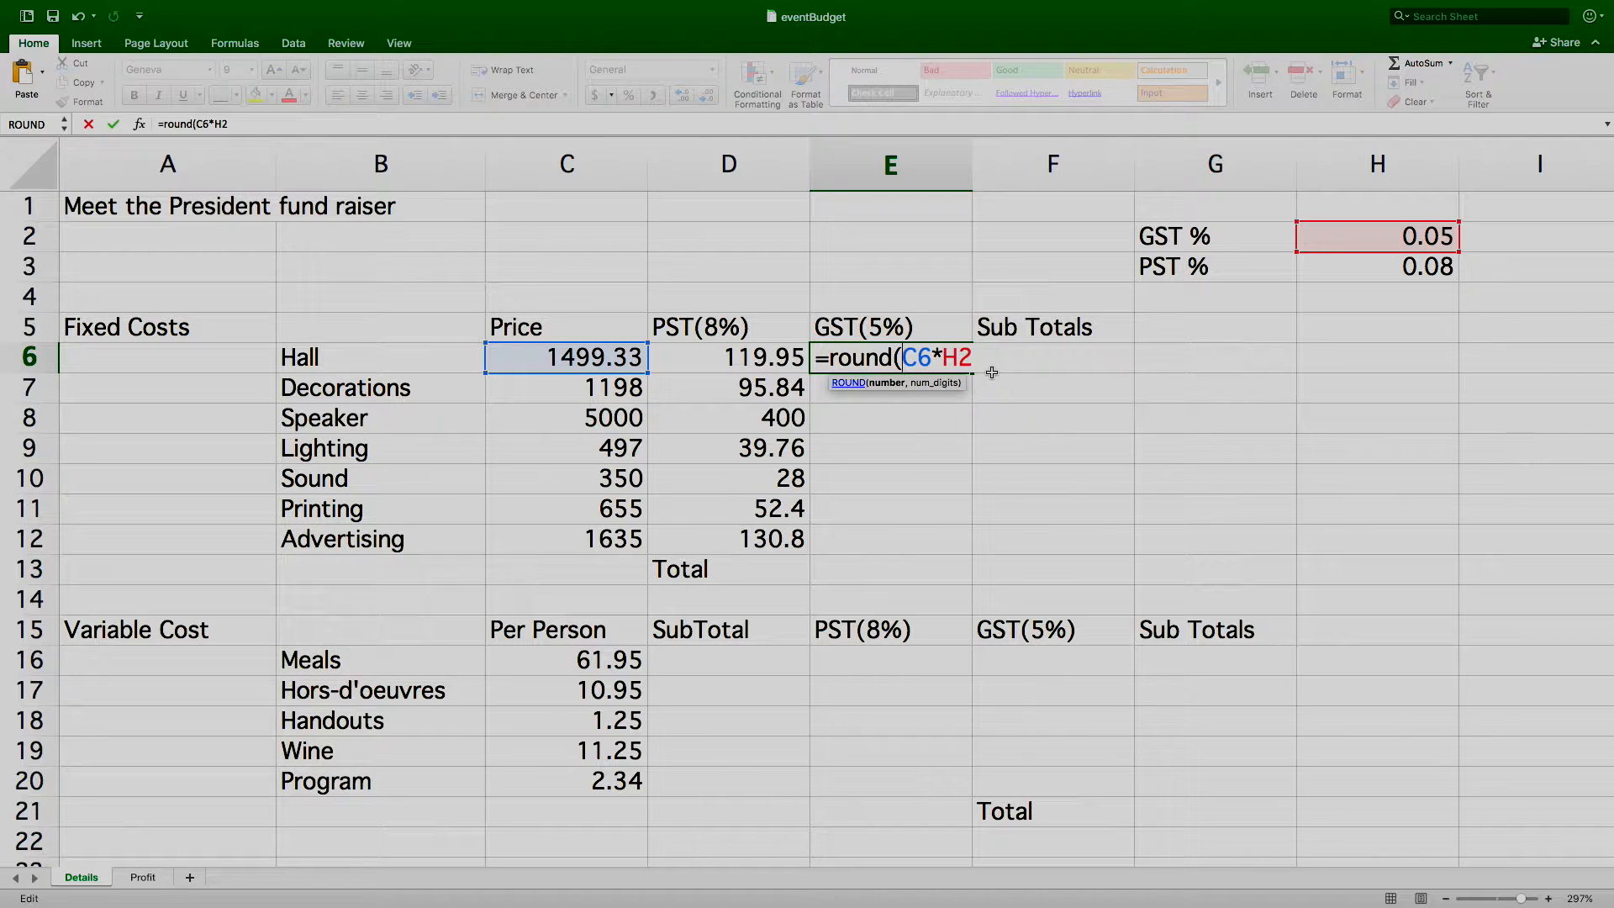
pyautogui.press('Right')
pyautogui.press('Right')
pyautogui.press('Right')
pyautogui.press('Right')
pyautogui.press('Right')
pyautogui.write(',2)')
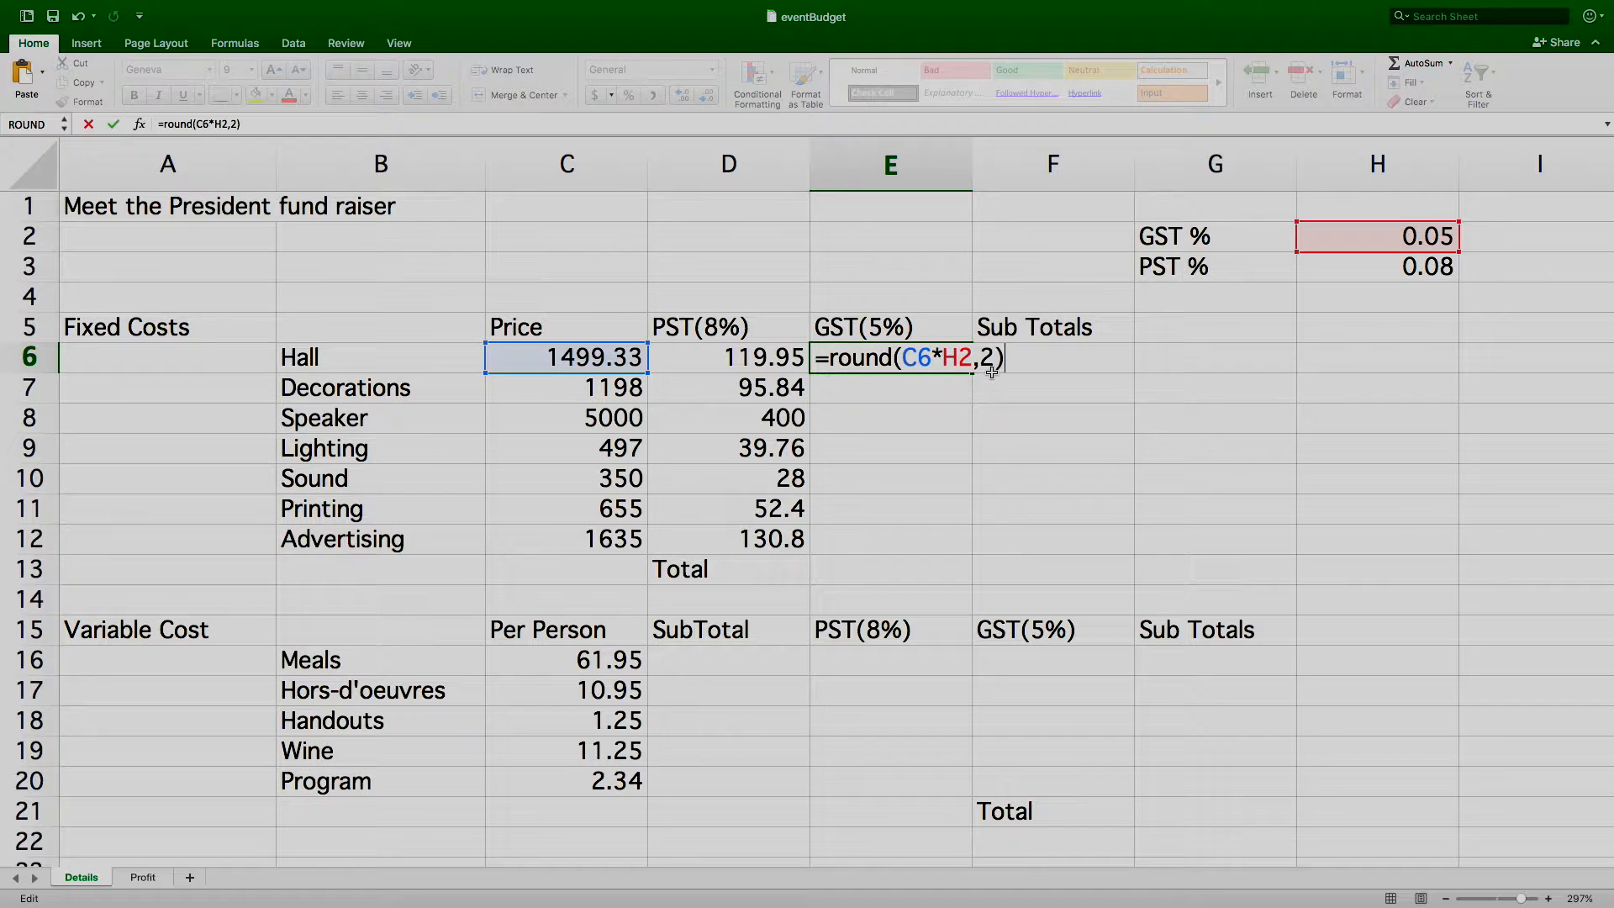
pyautogui.press('Return')
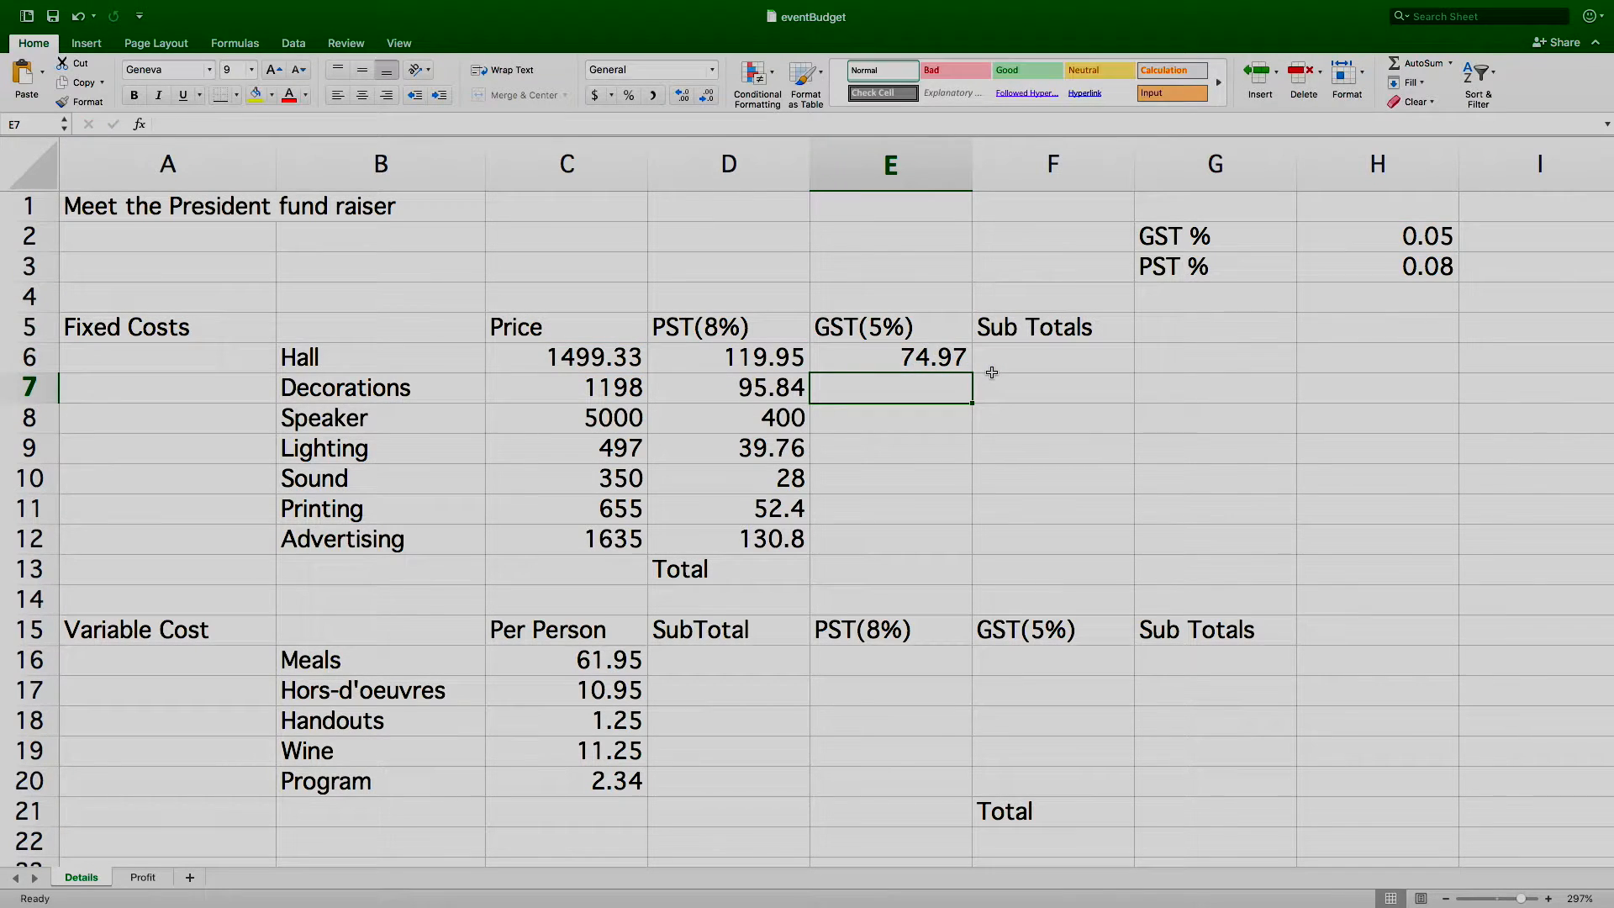
# Step: Make the GST rate reference in E6 absolute as $H$2 and fill the formula down to E12
pyautogui.click(955, 359)
pyautogui.doubleClick(955, 359)
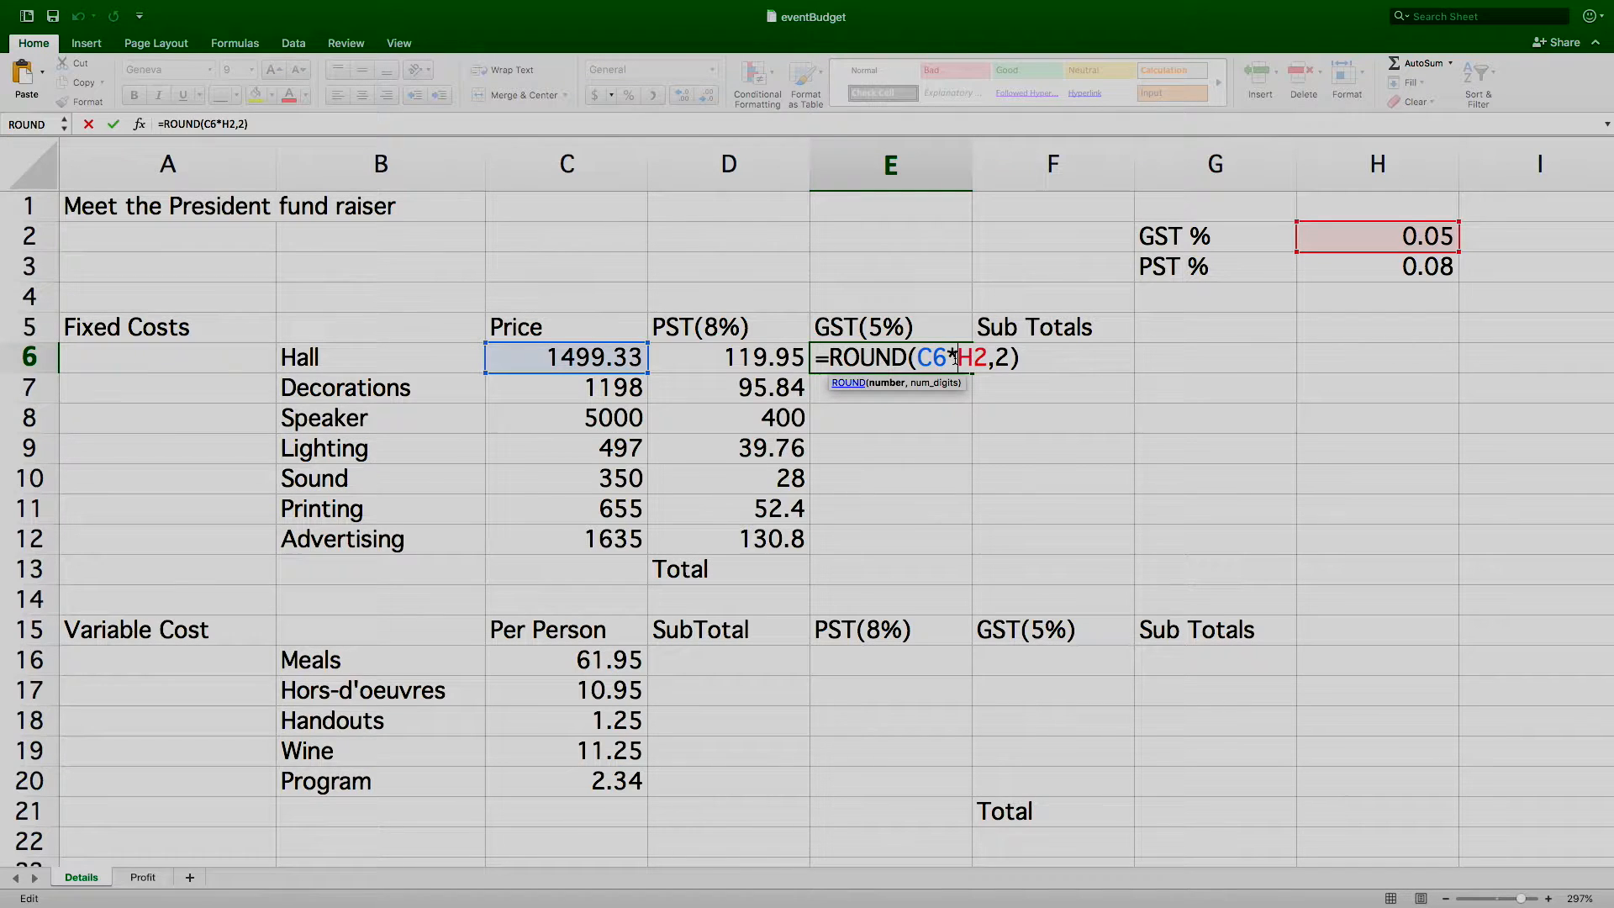
pyautogui.write('$H')
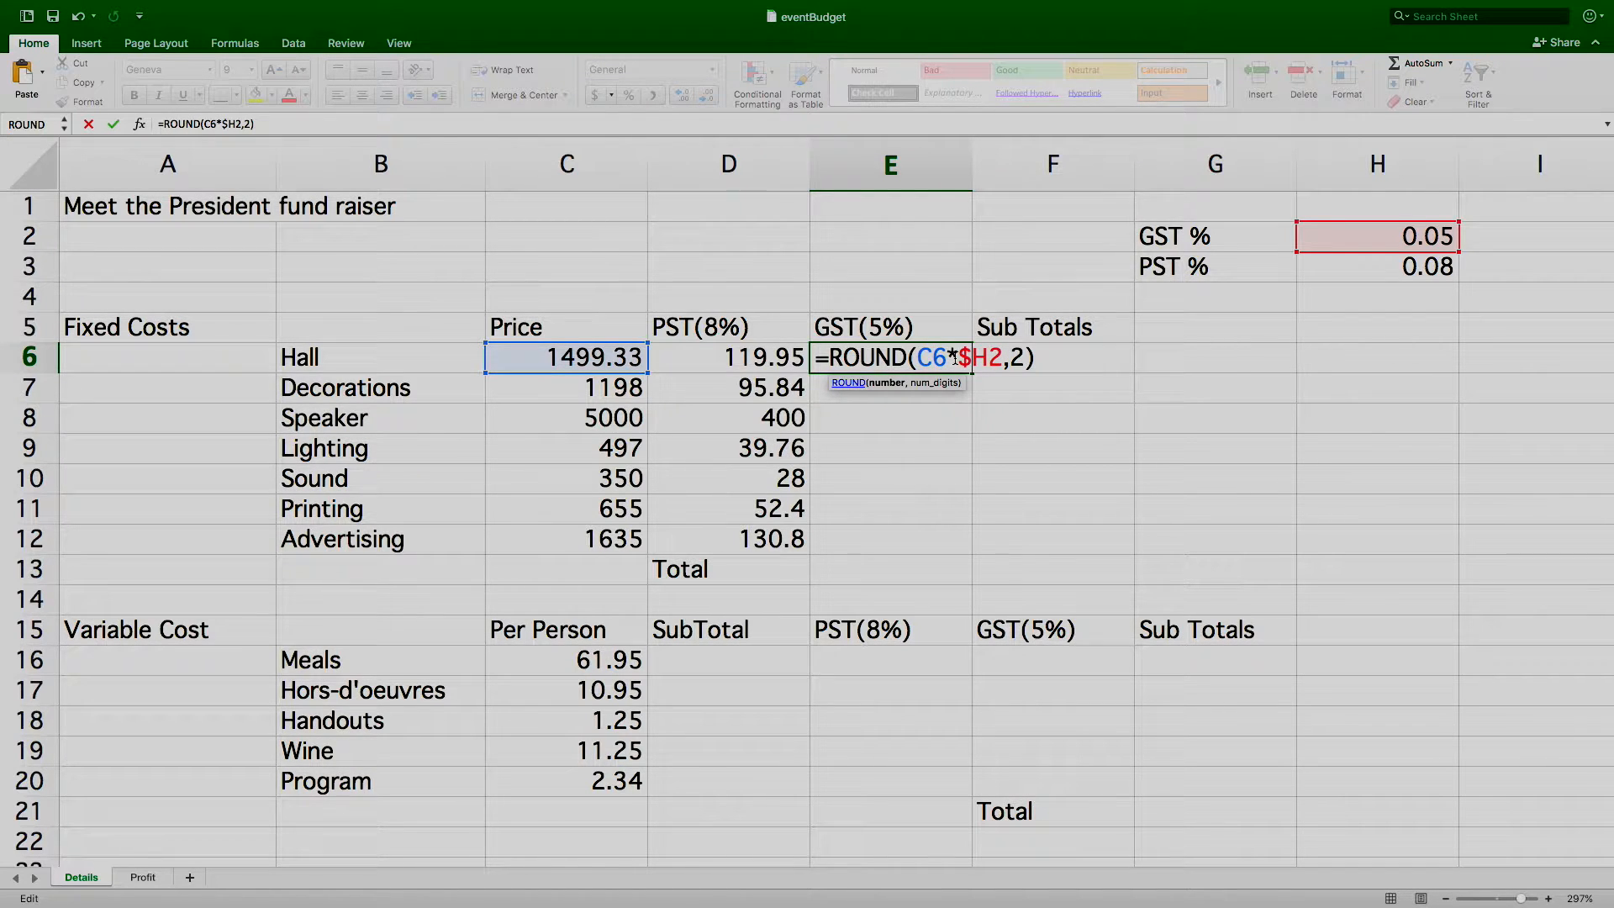
pyautogui.write('$')
pyautogui.press('Return')
pyautogui.click(959, 358)
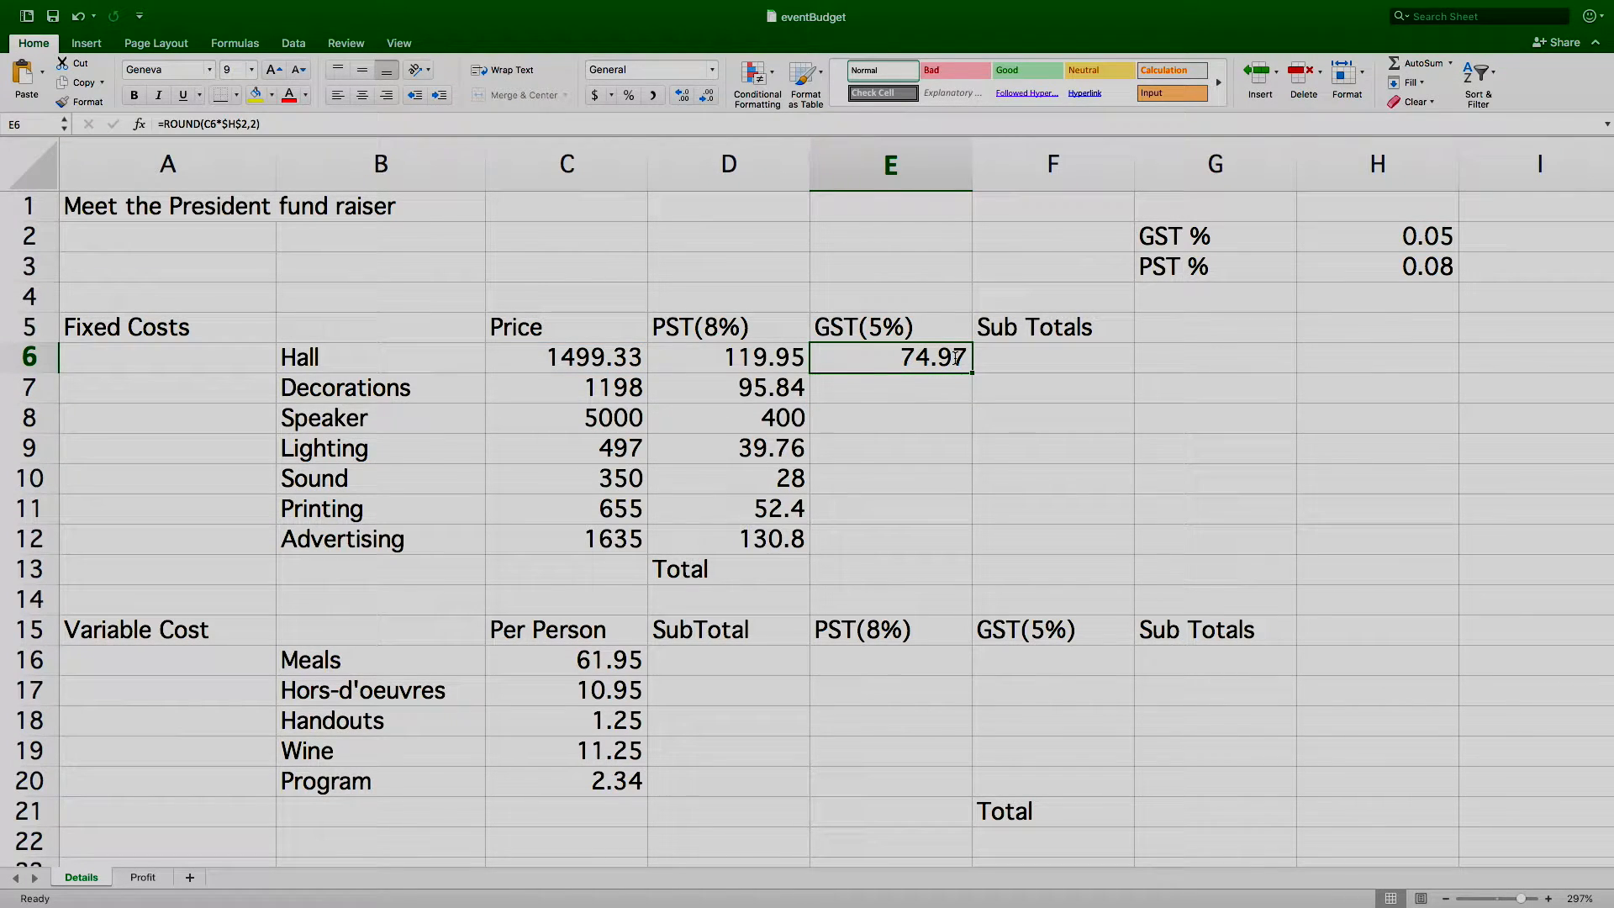
pyautogui.moveTo(972, 373); pyautogui.dragTo(972, 552)
# Step: Enter the Hall subtotal formula =C6+D6+E6 in F6 and fill it down to F12
pyautogui.click(1020, 360)
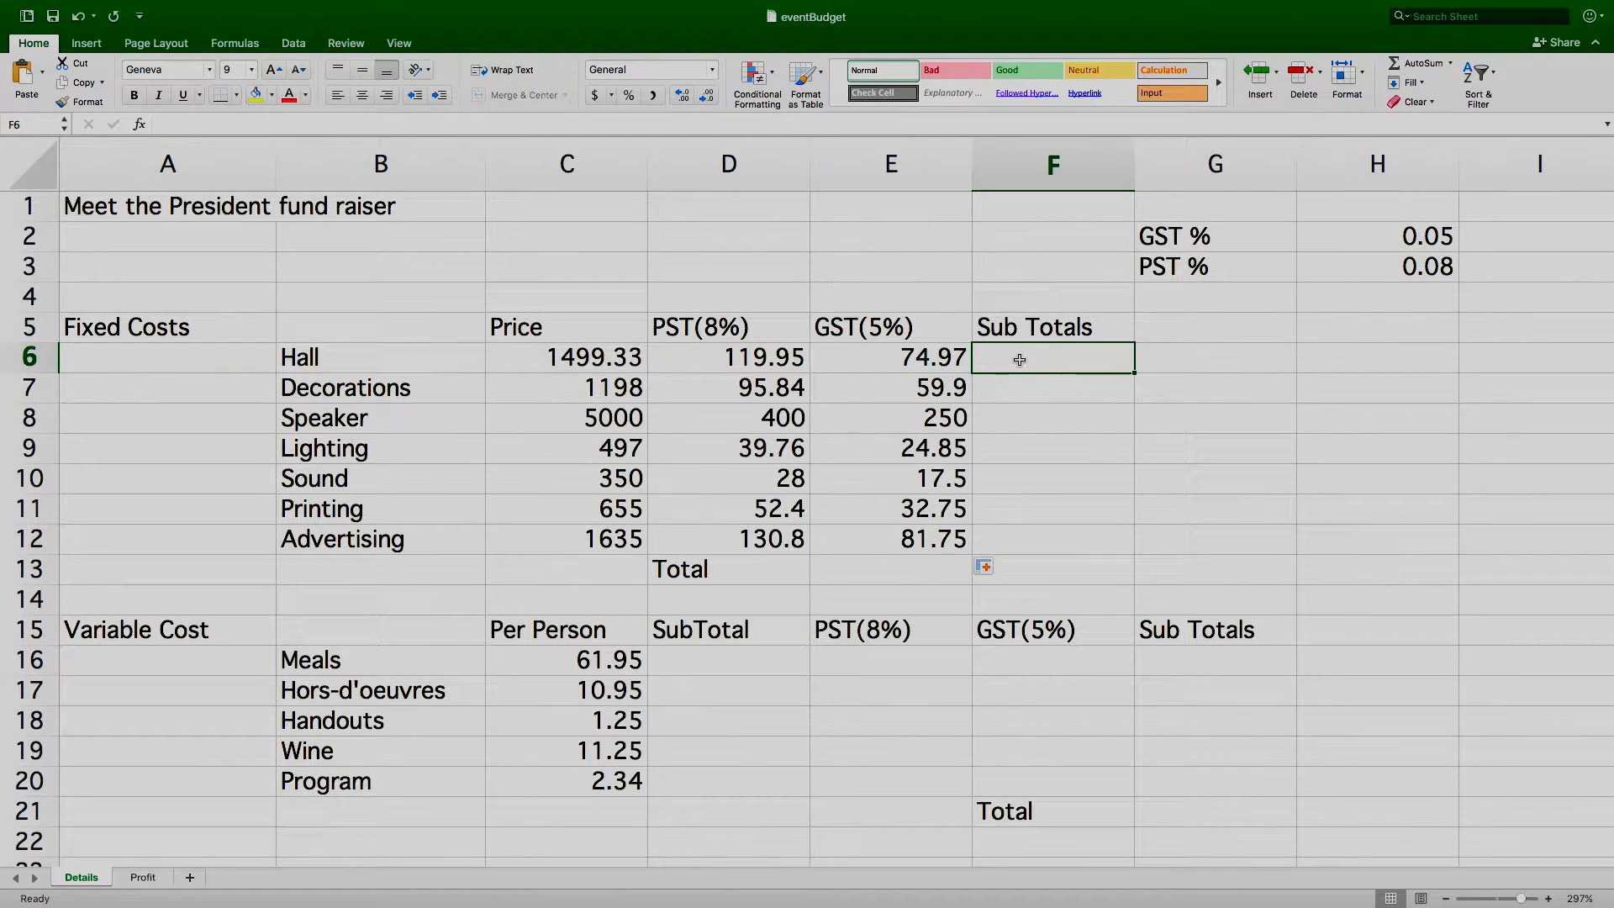
pyautogui.write('=')
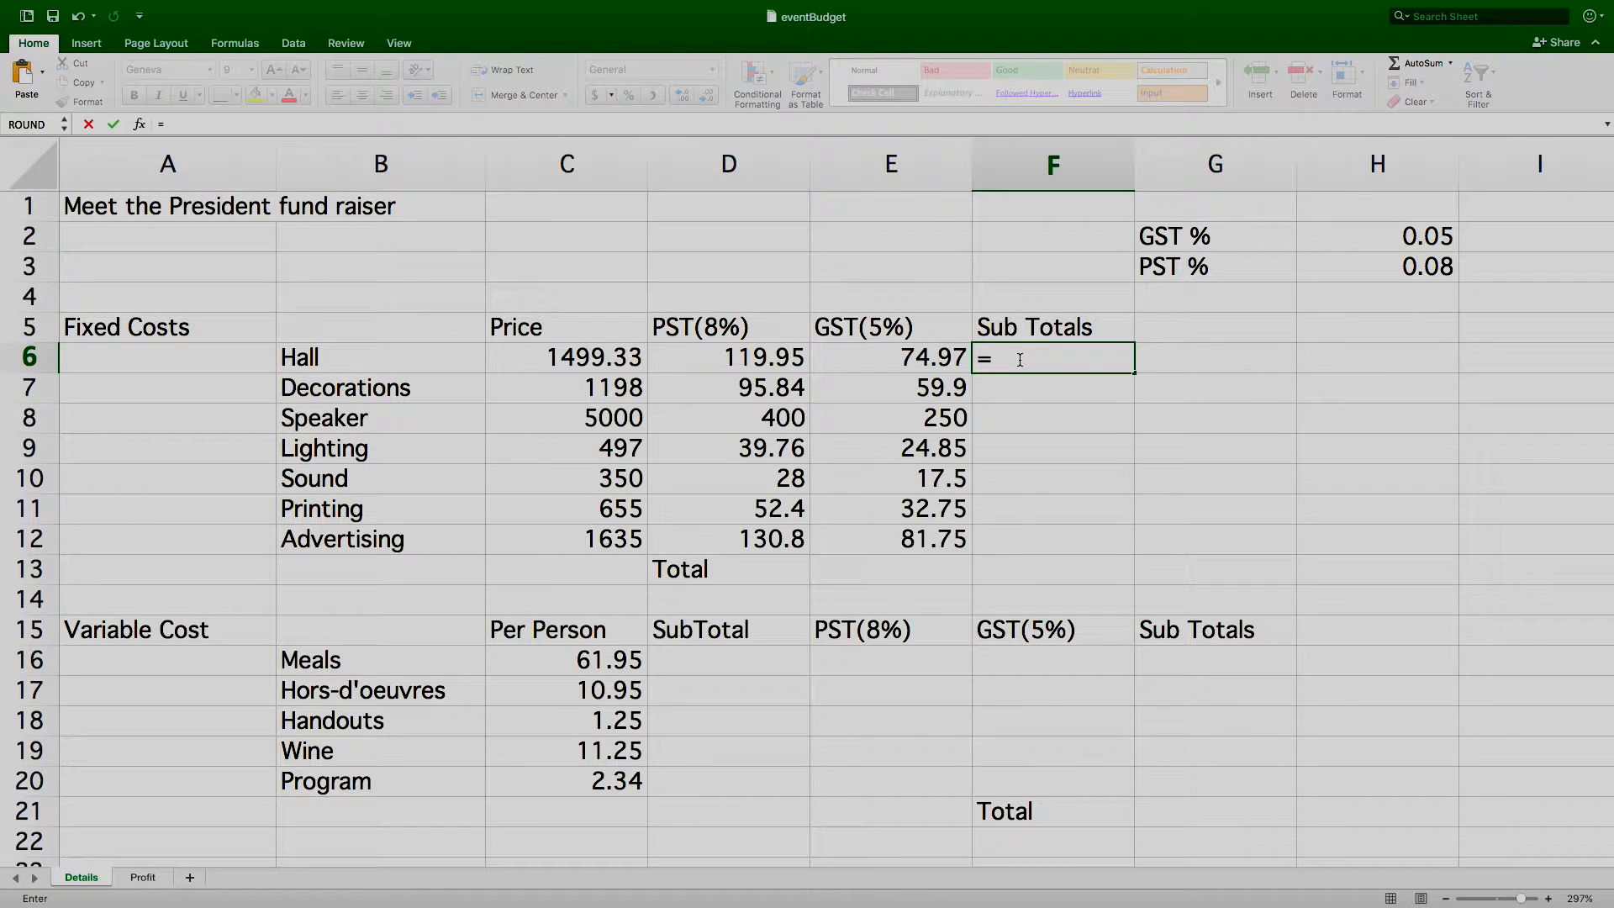
pyautogui.click(611, 359)
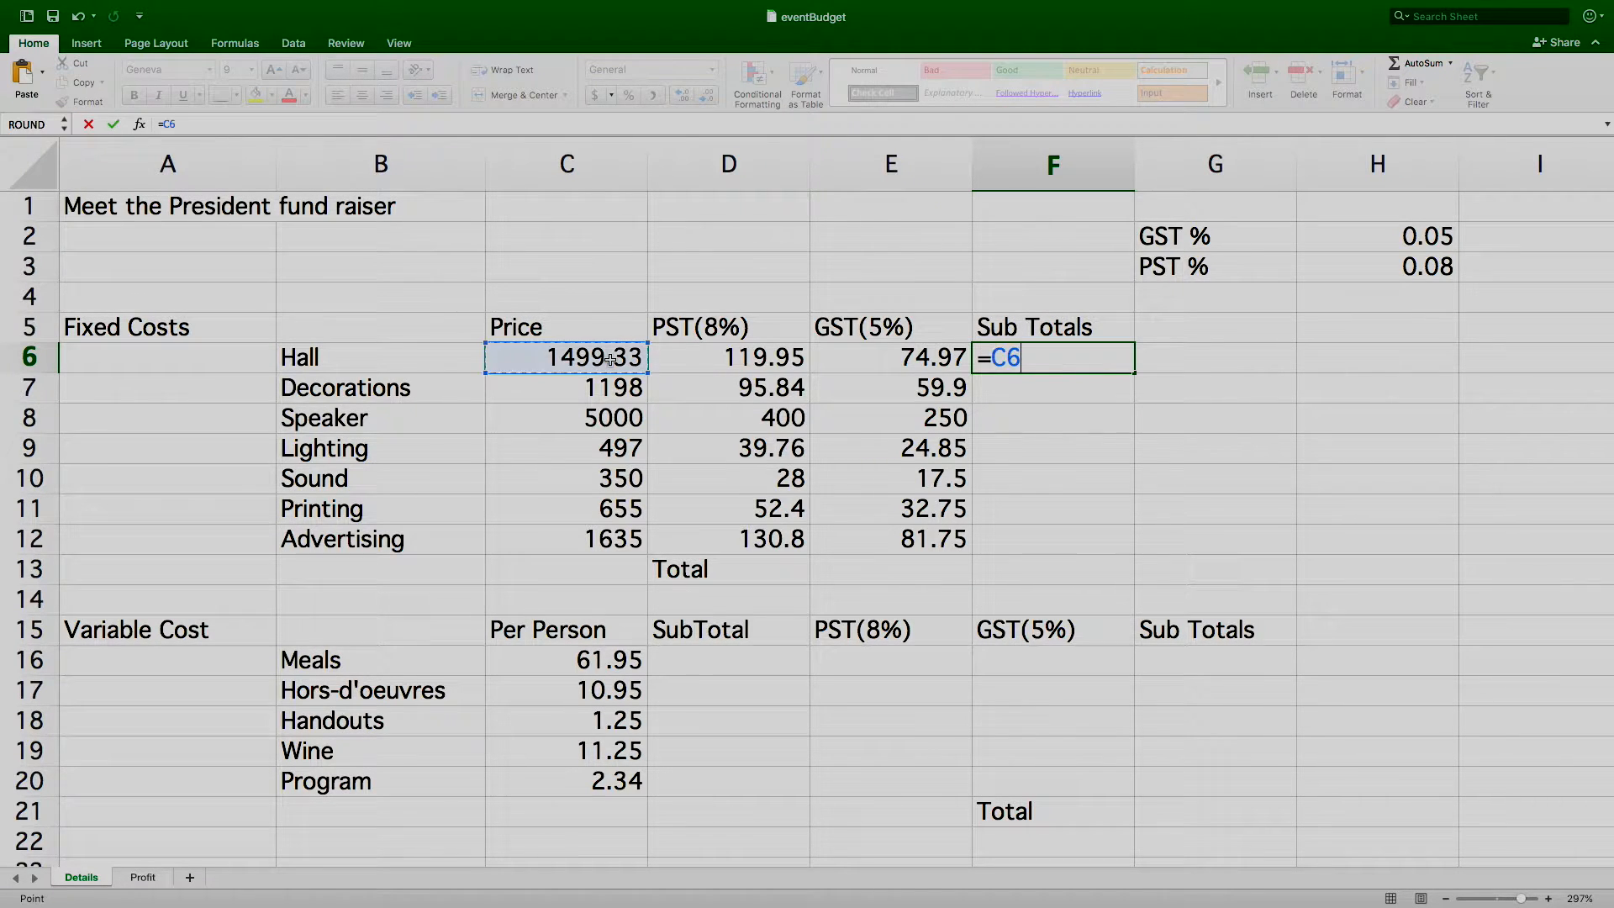
pyautogui.write('+')
pyautogui.click(716, 359)
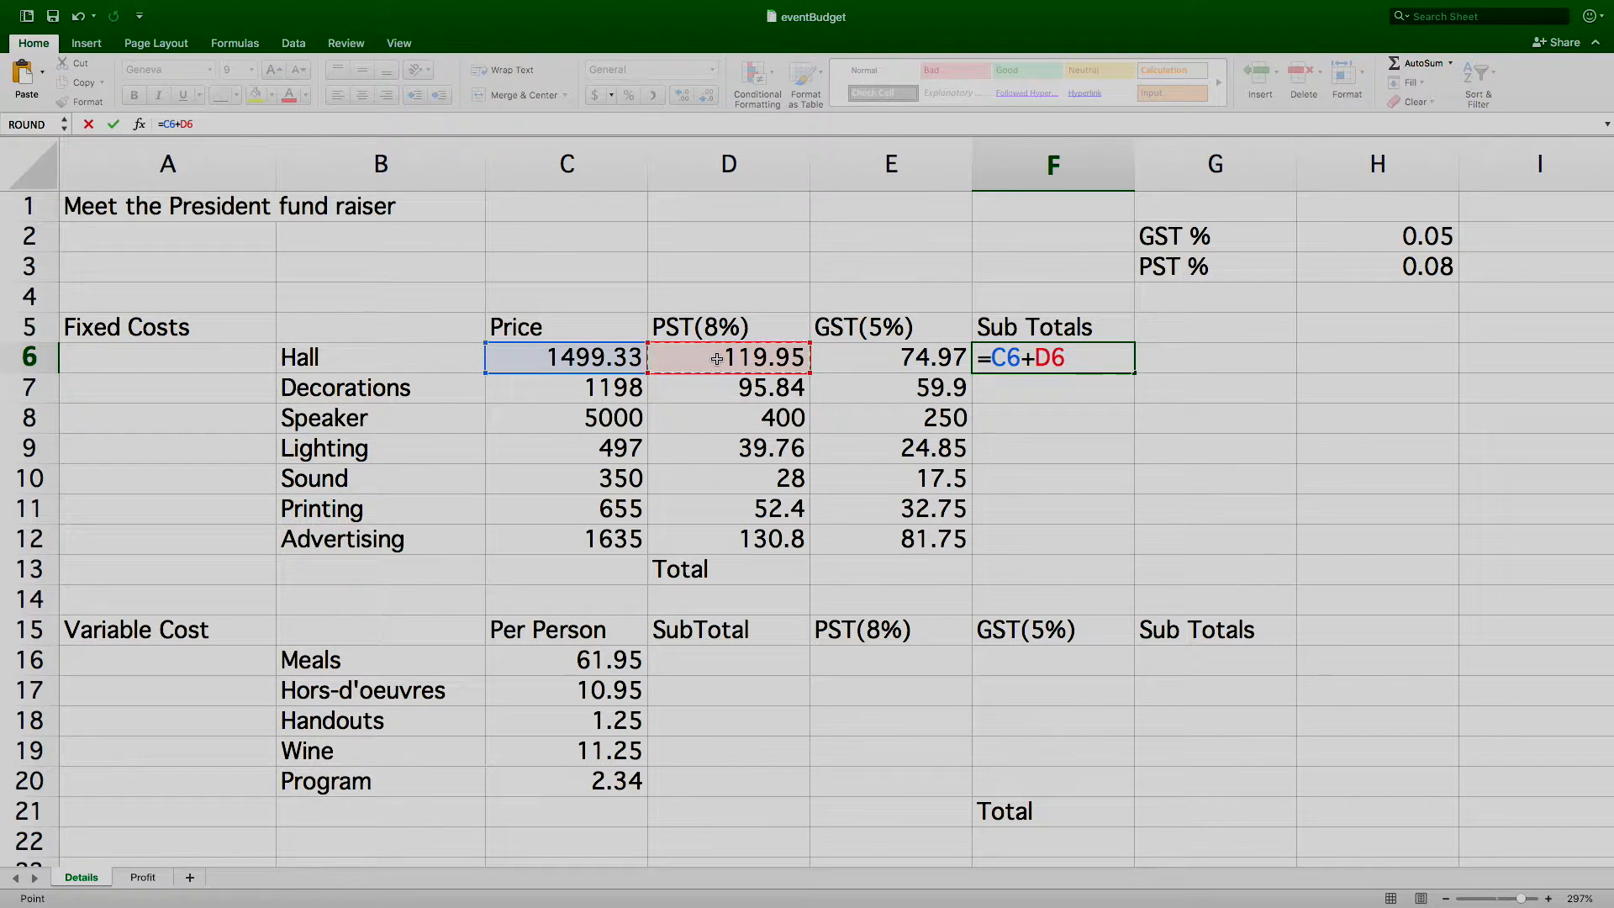
pyautogui.write('+')
pyautogui.click(905, 356)
pyautogui.write('+')
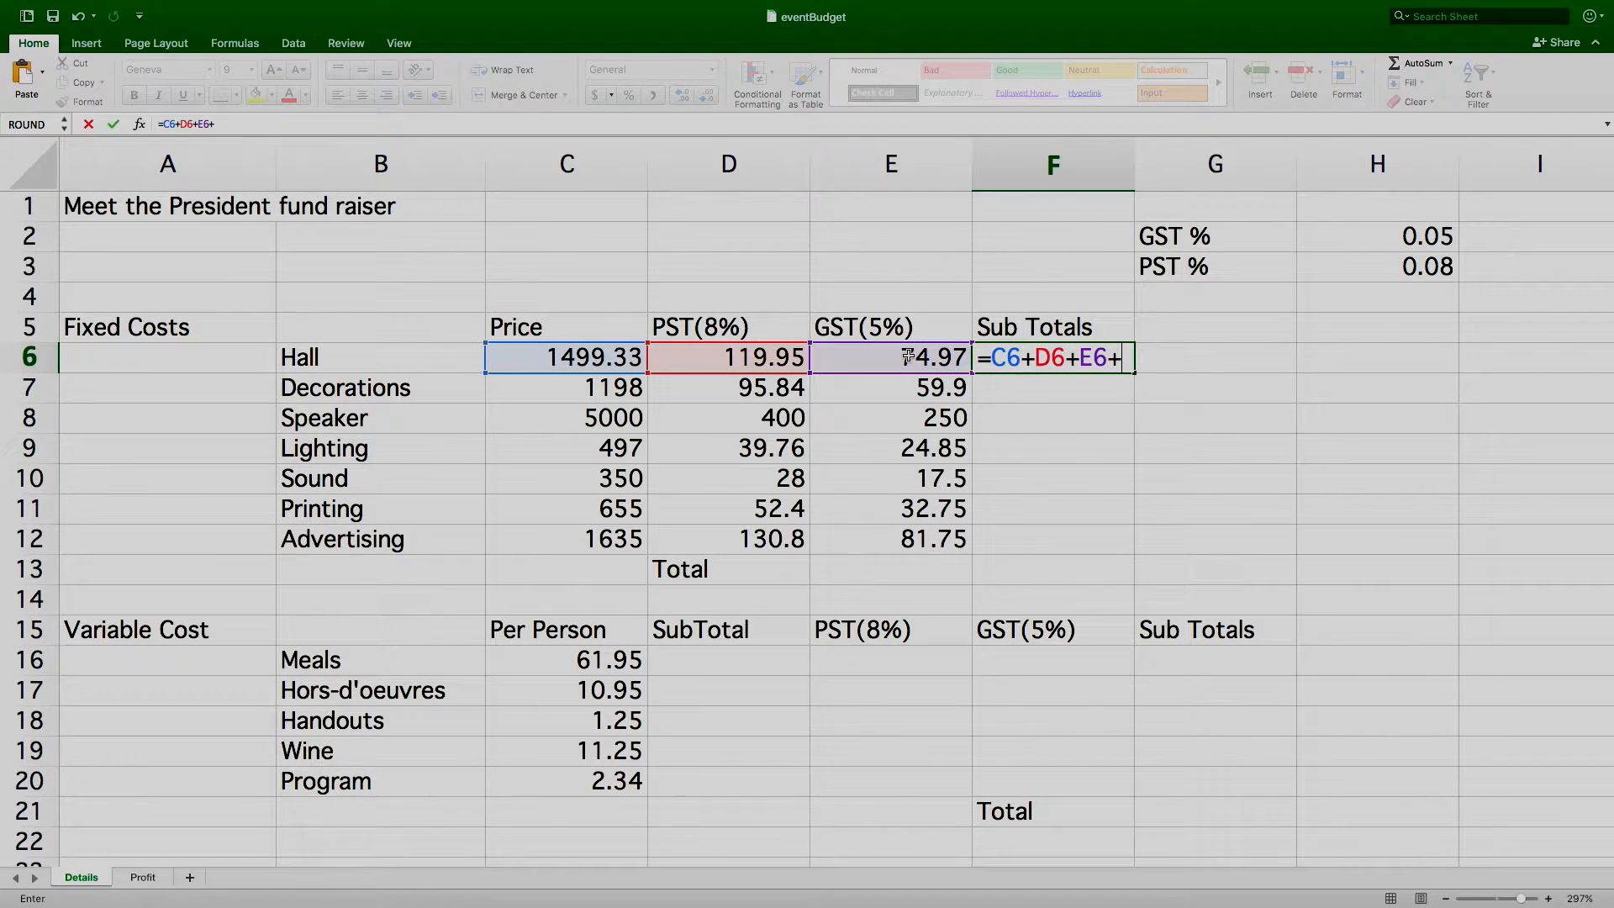
pyautogui.press('BackSpace')
pyautogui.press('Return')
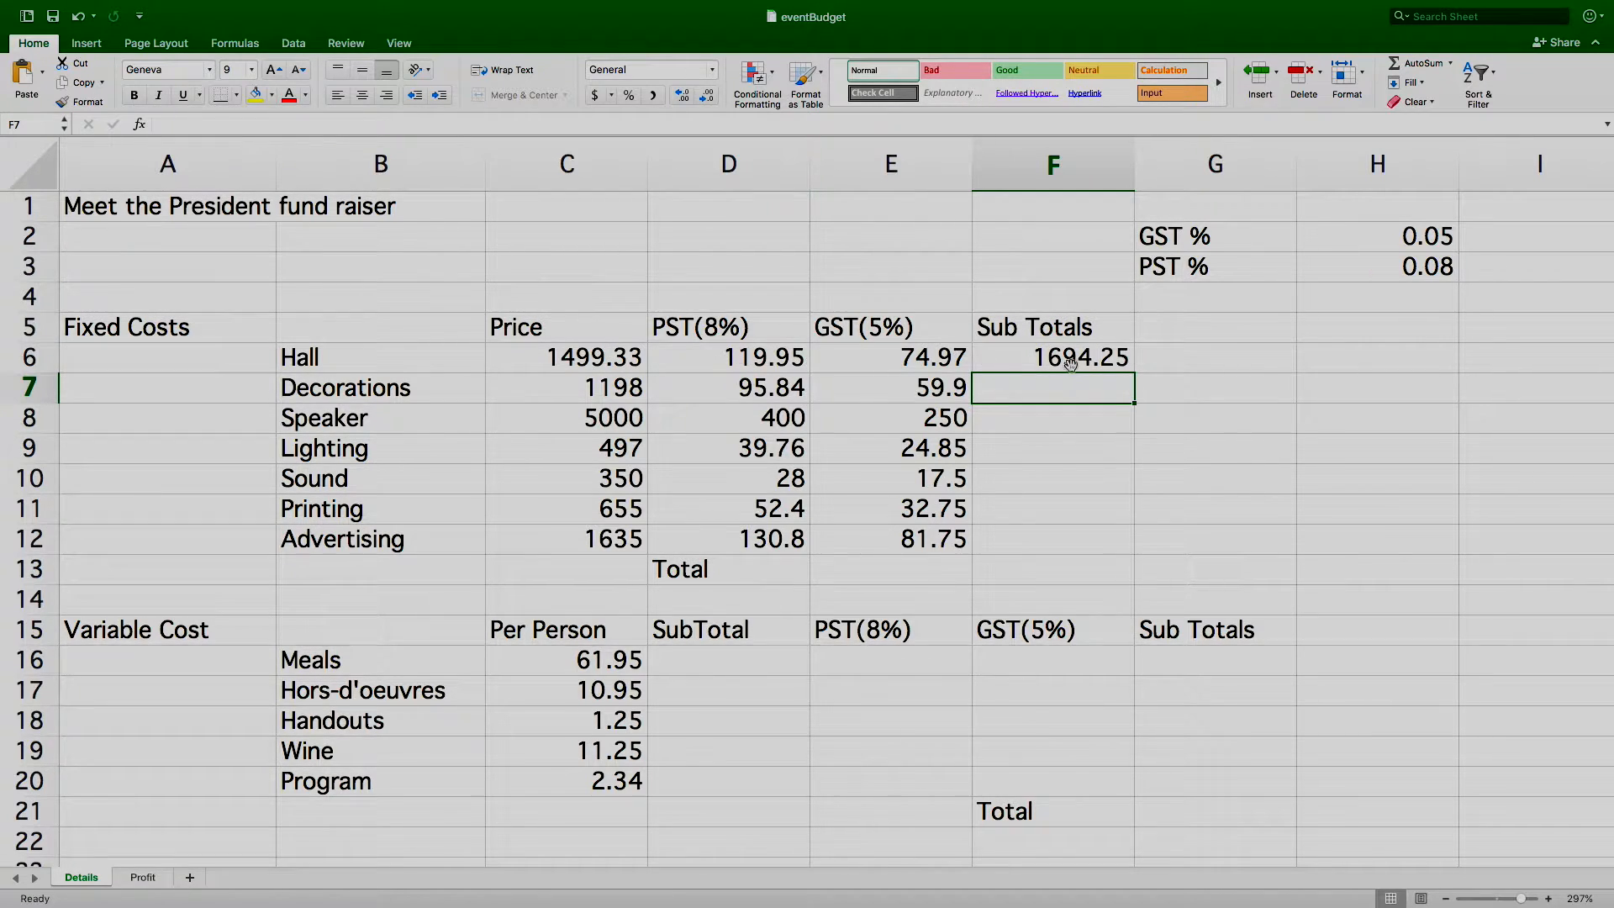
pyautogui.click(1102, 362)
pyautogui.moveTo(1134, 373); pyautogui.dragTo(1112, 554)
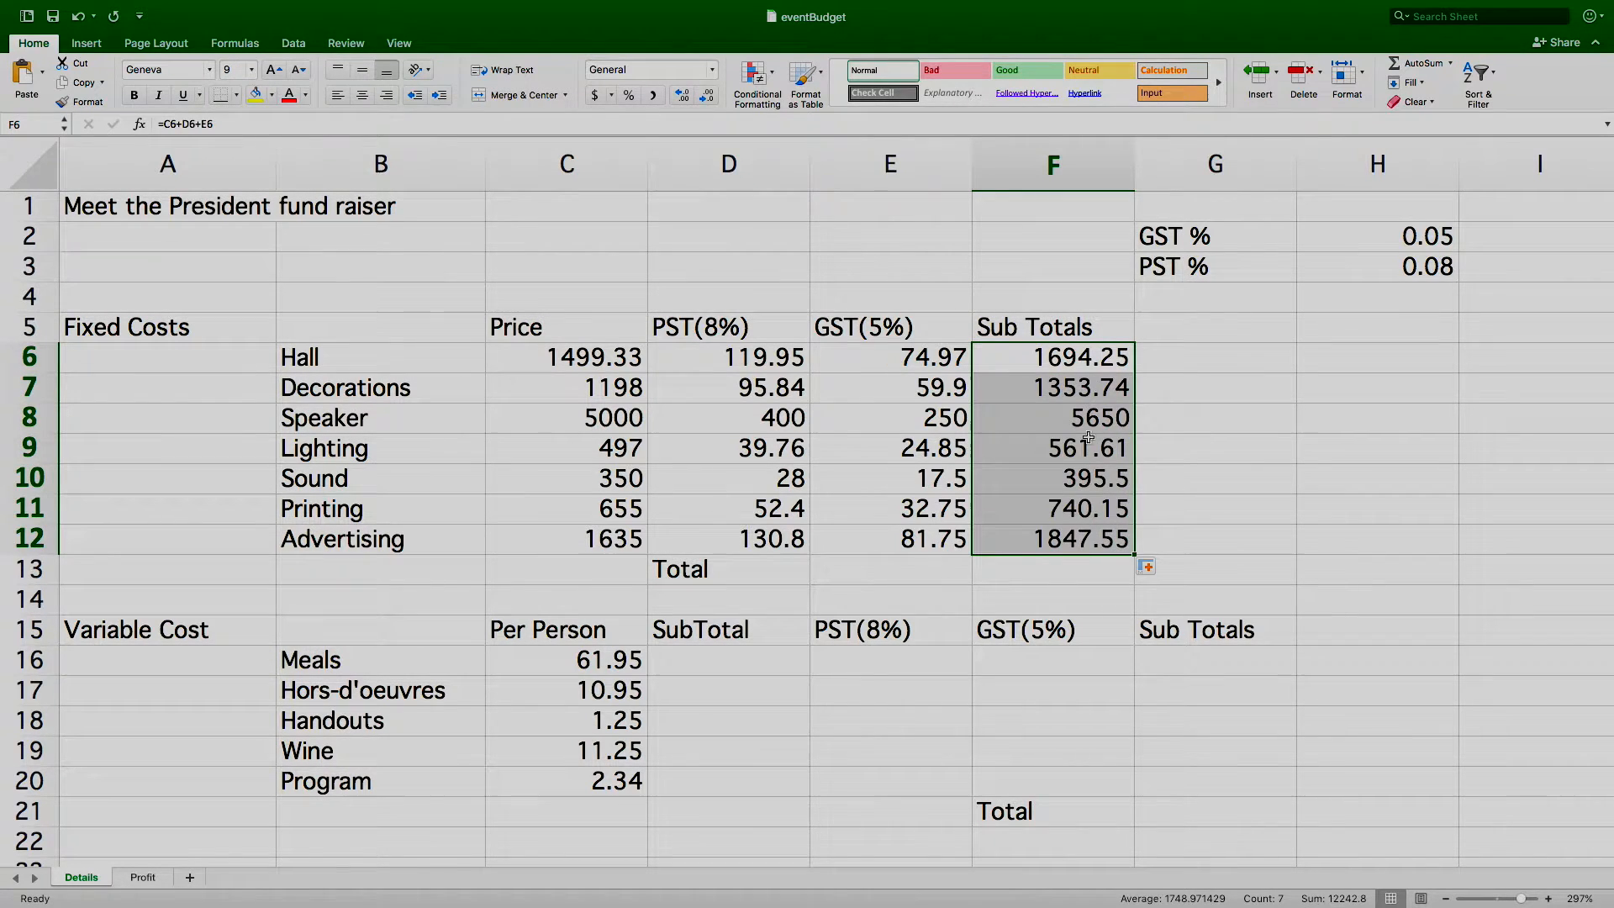
# Step: Total the fixed-cost subtotals in F13 with the formula =SUM(F6:F12)
pyautogui.click(1045, 576)
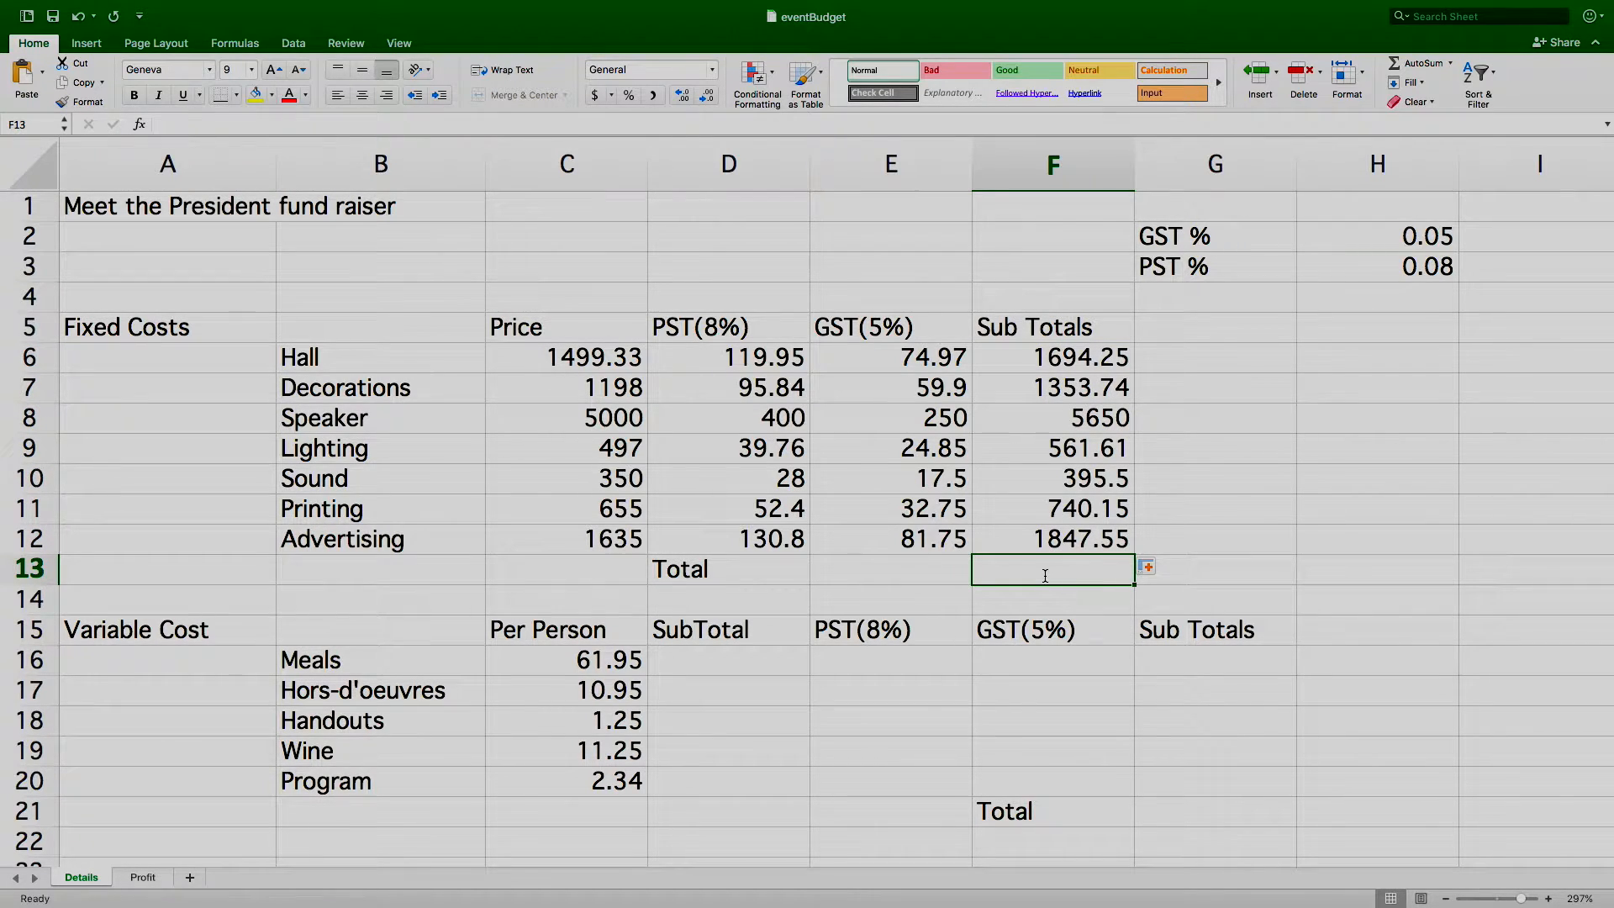
pyautogui.write('=')
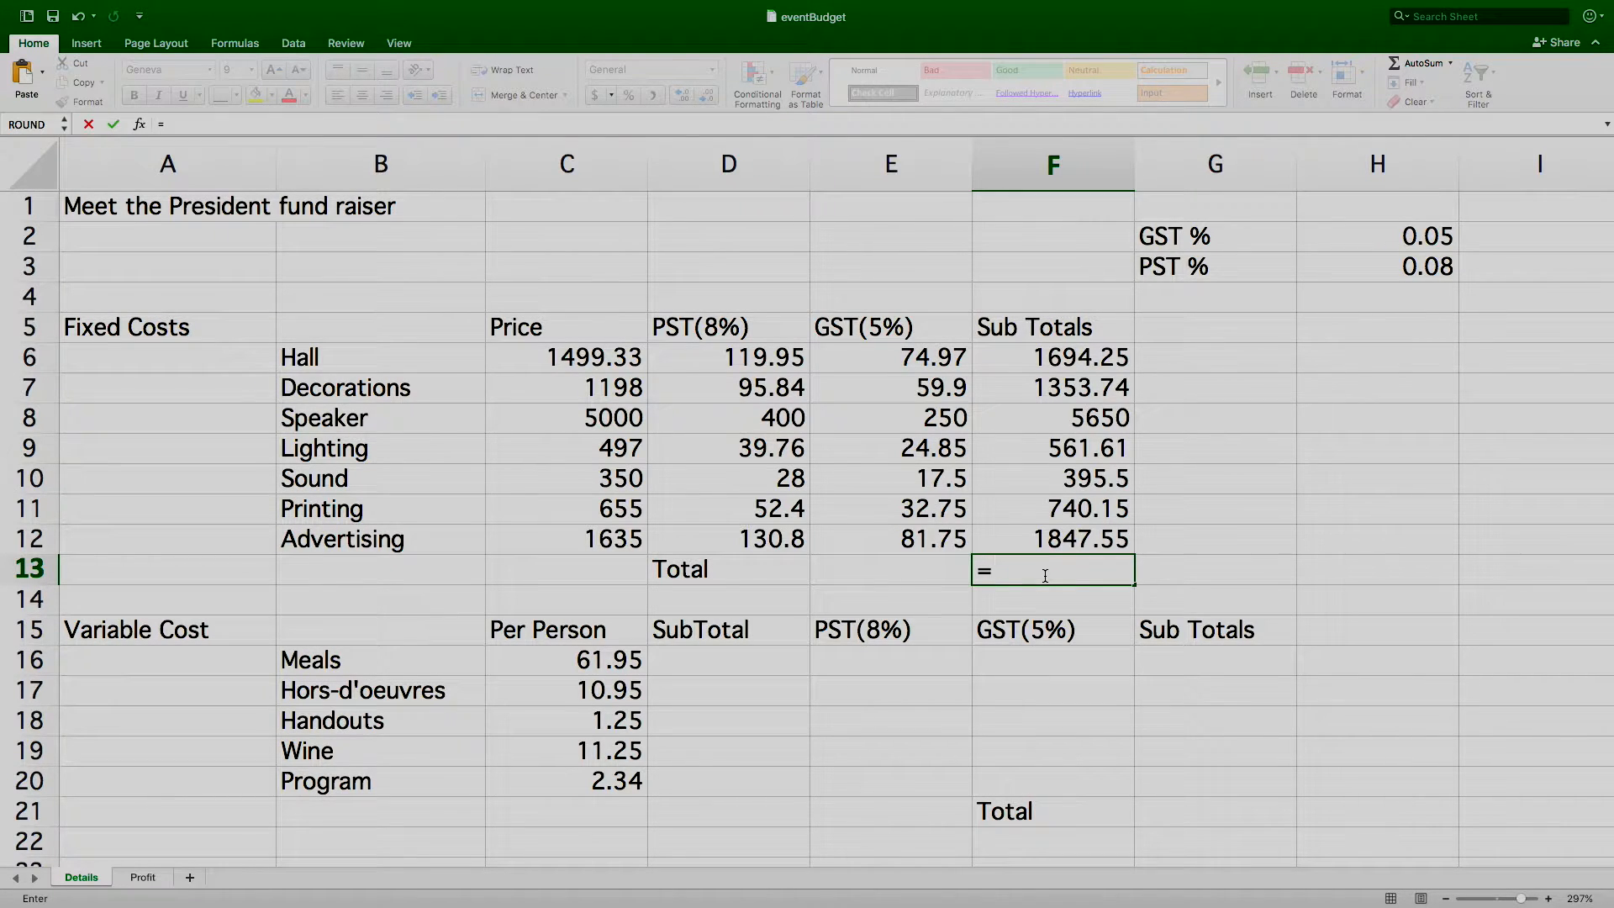
pyautogui.write('sum(')
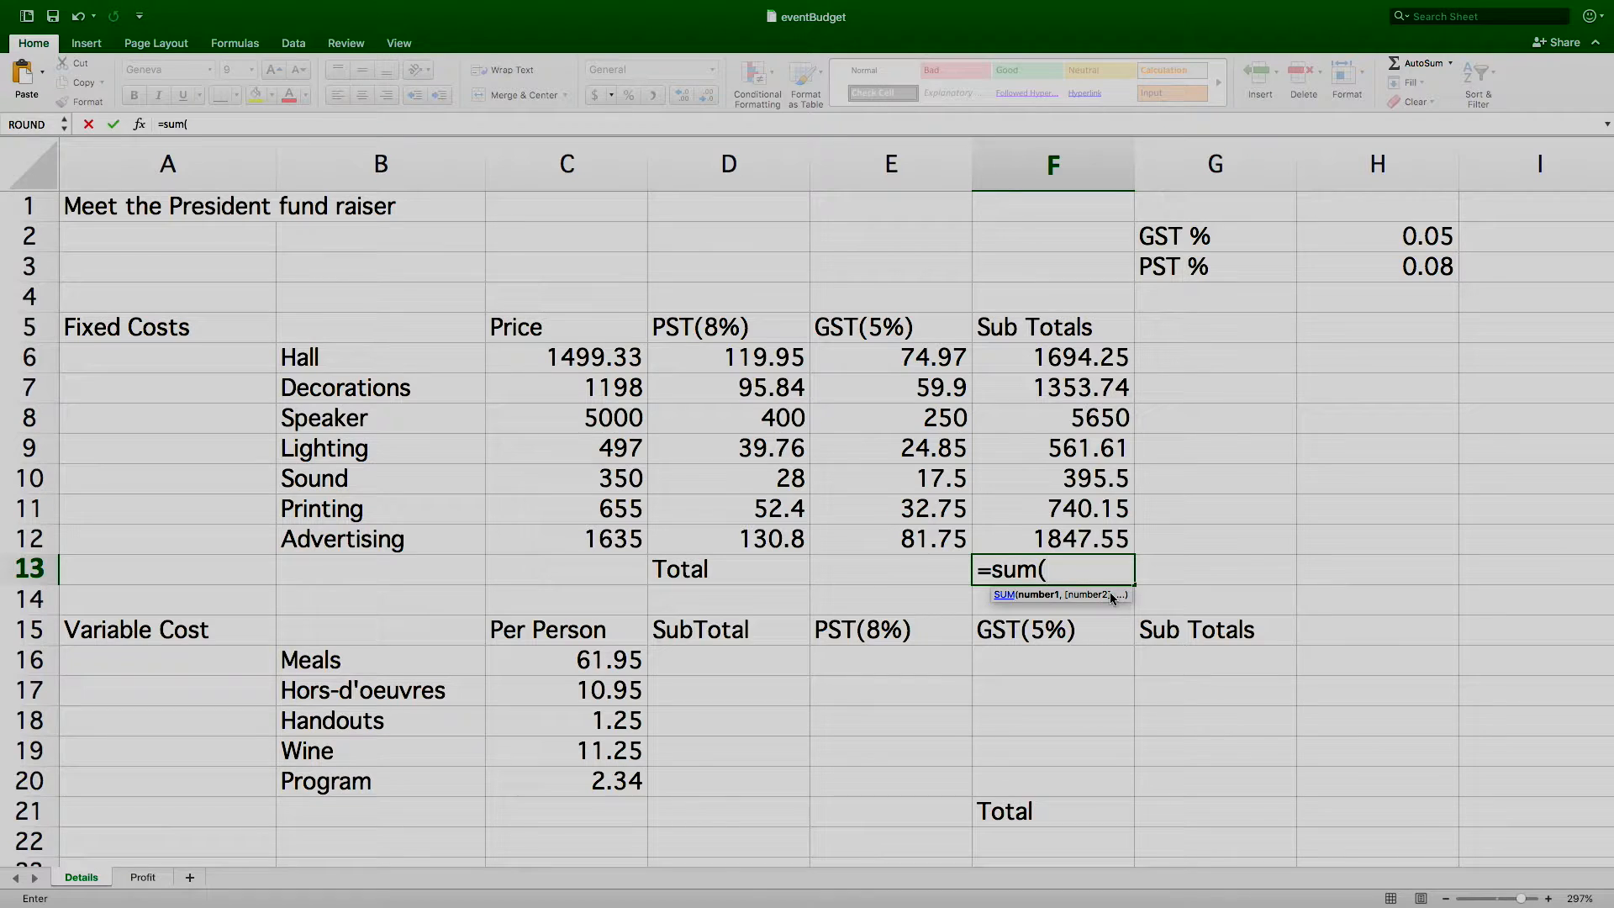
pyautogui.click(1089, 359)
pyautogui.moveTo(1085, 385); pyautogui.dragTo(1082, 539)
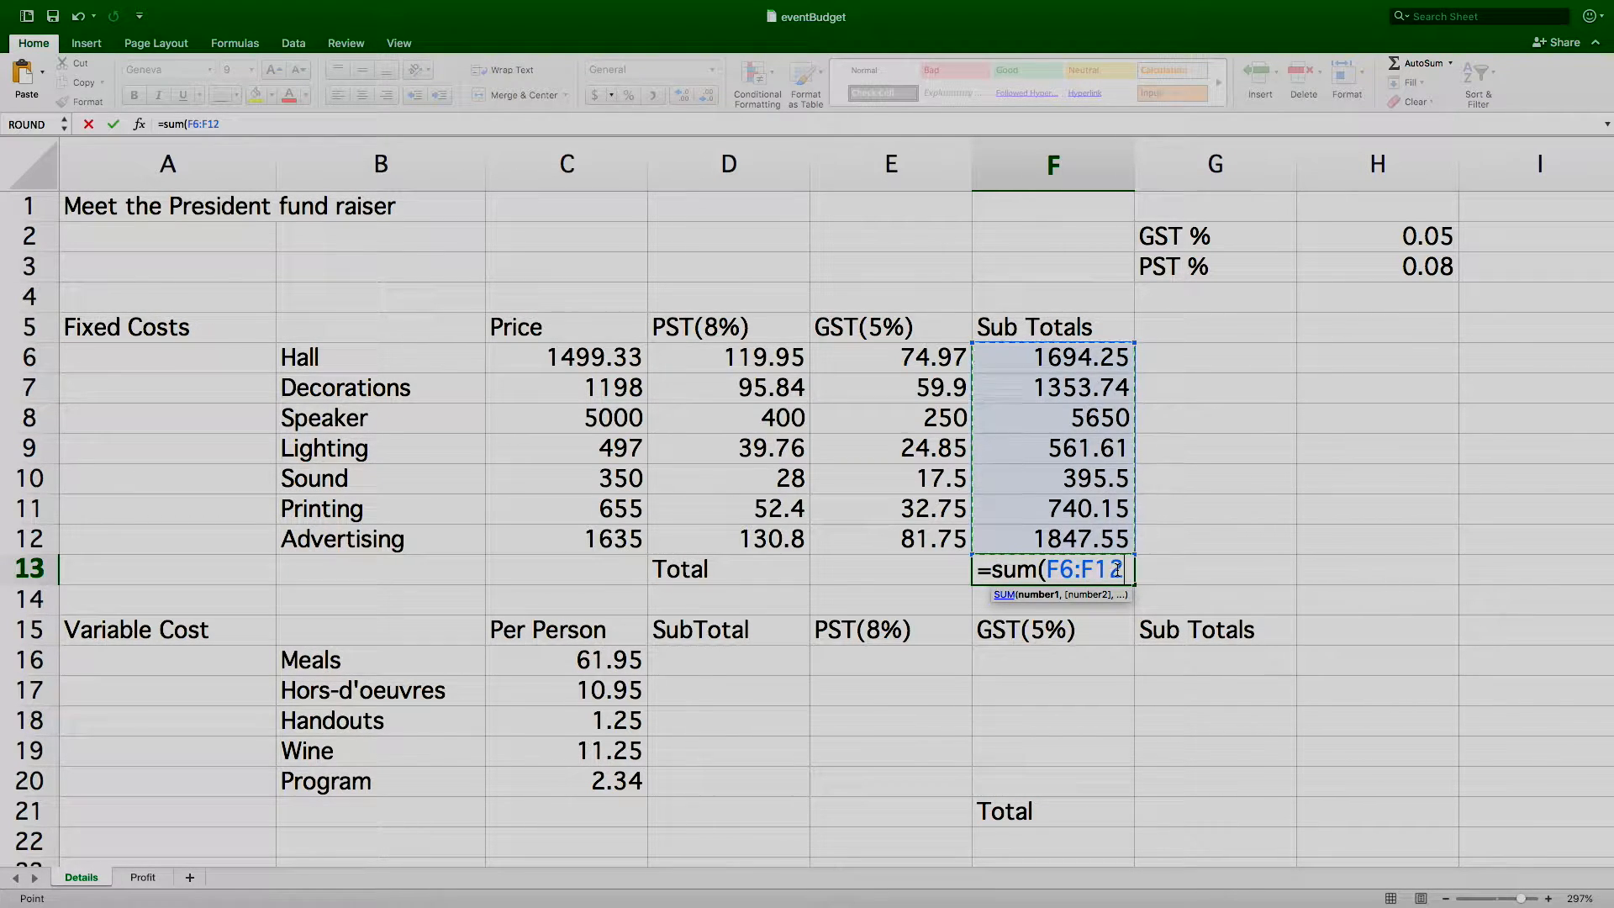
pyautogui.write(')')
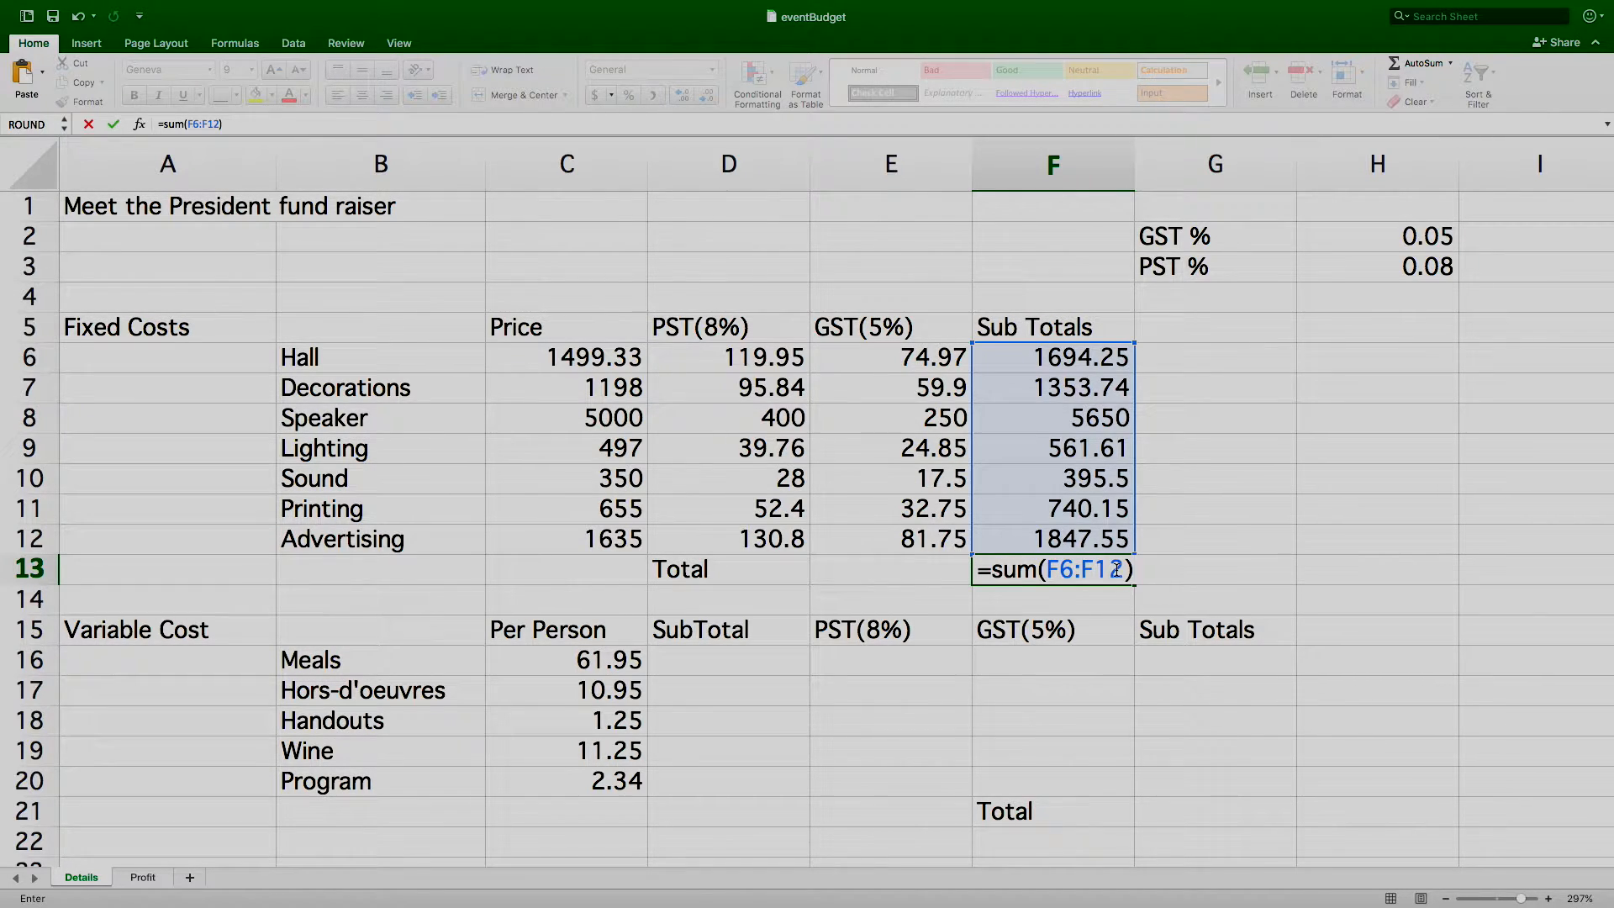
pyautogui.press('Return')
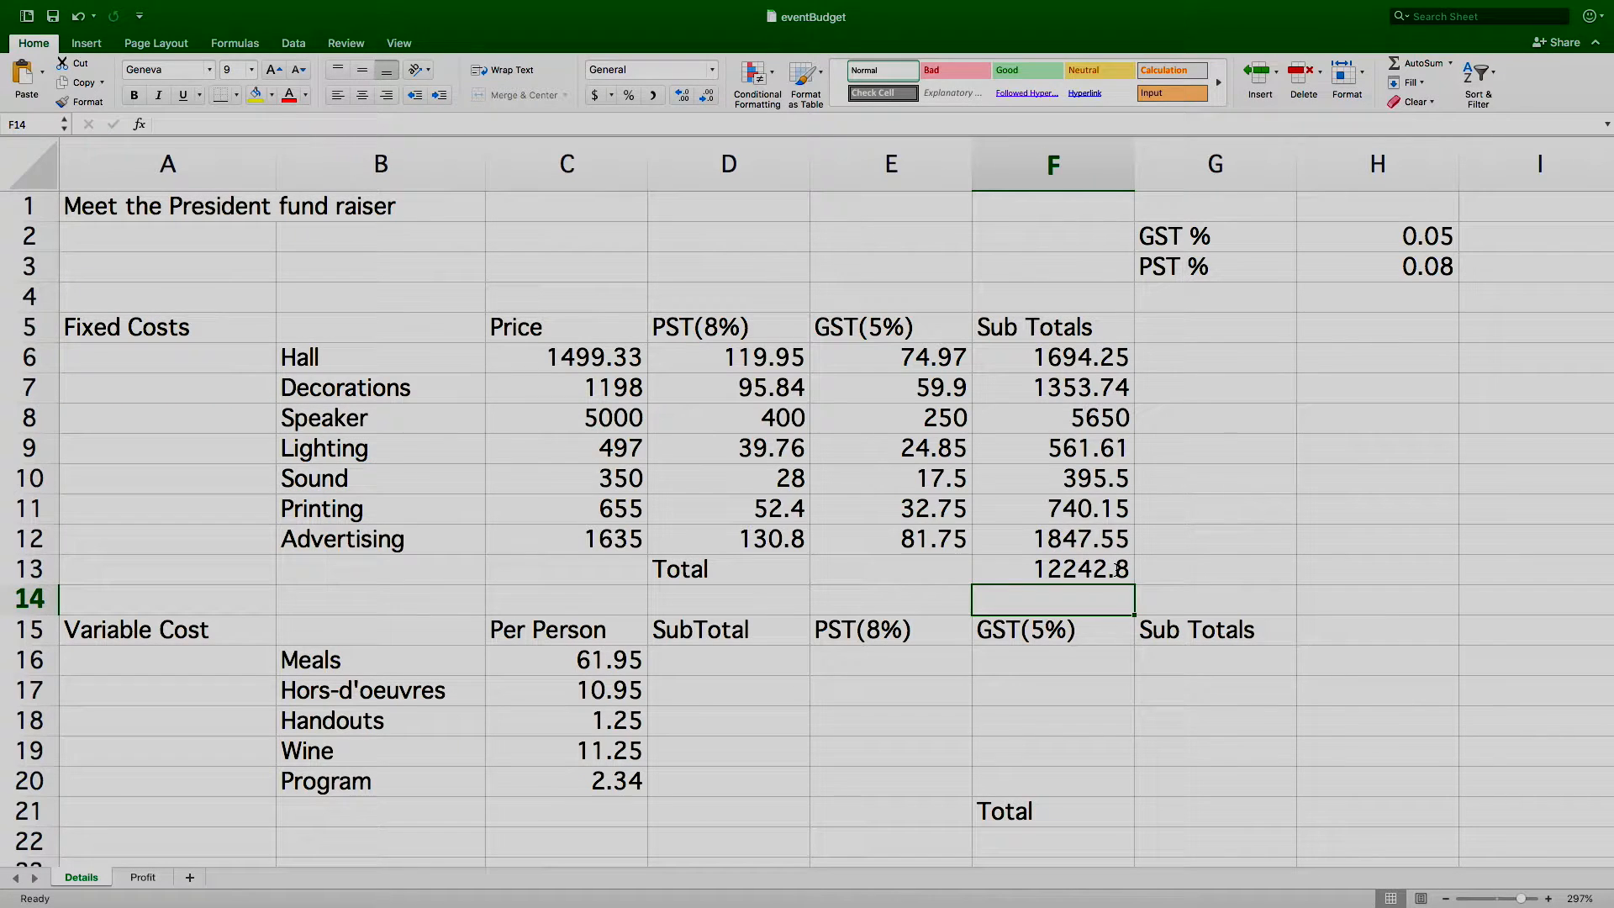
# Step: Enter the Meals SubTotal formula =C16*Profit!C4 in D16, multiplying the per-person price by the Number Sold on the Profit sheet
pyautogui.click(771, 667)
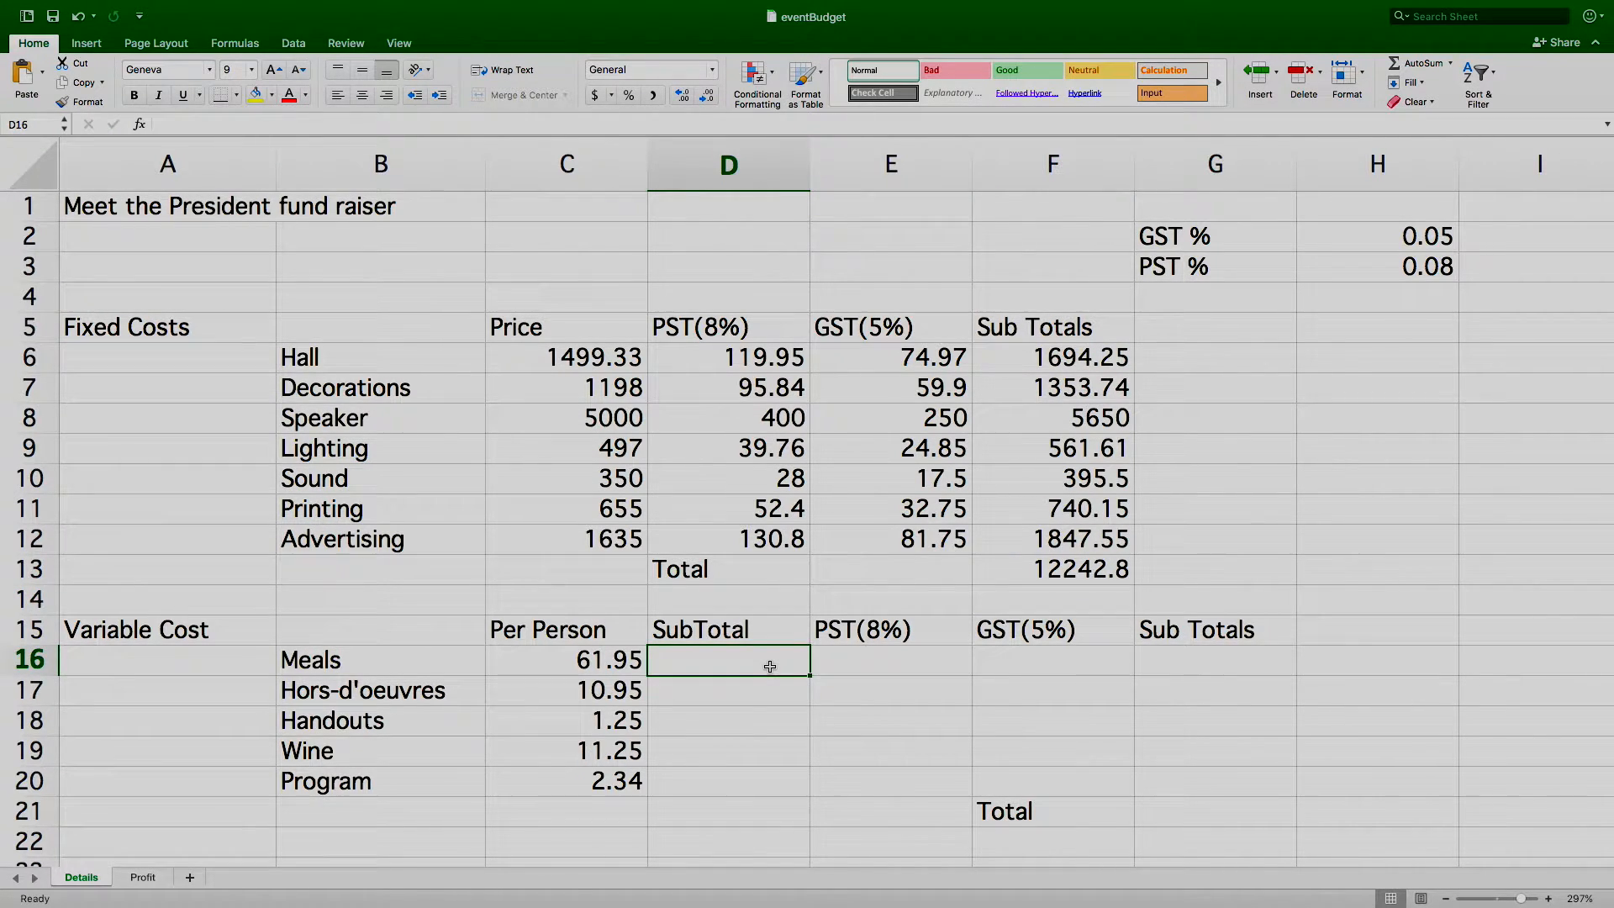
pyautogui.click(592, 663)
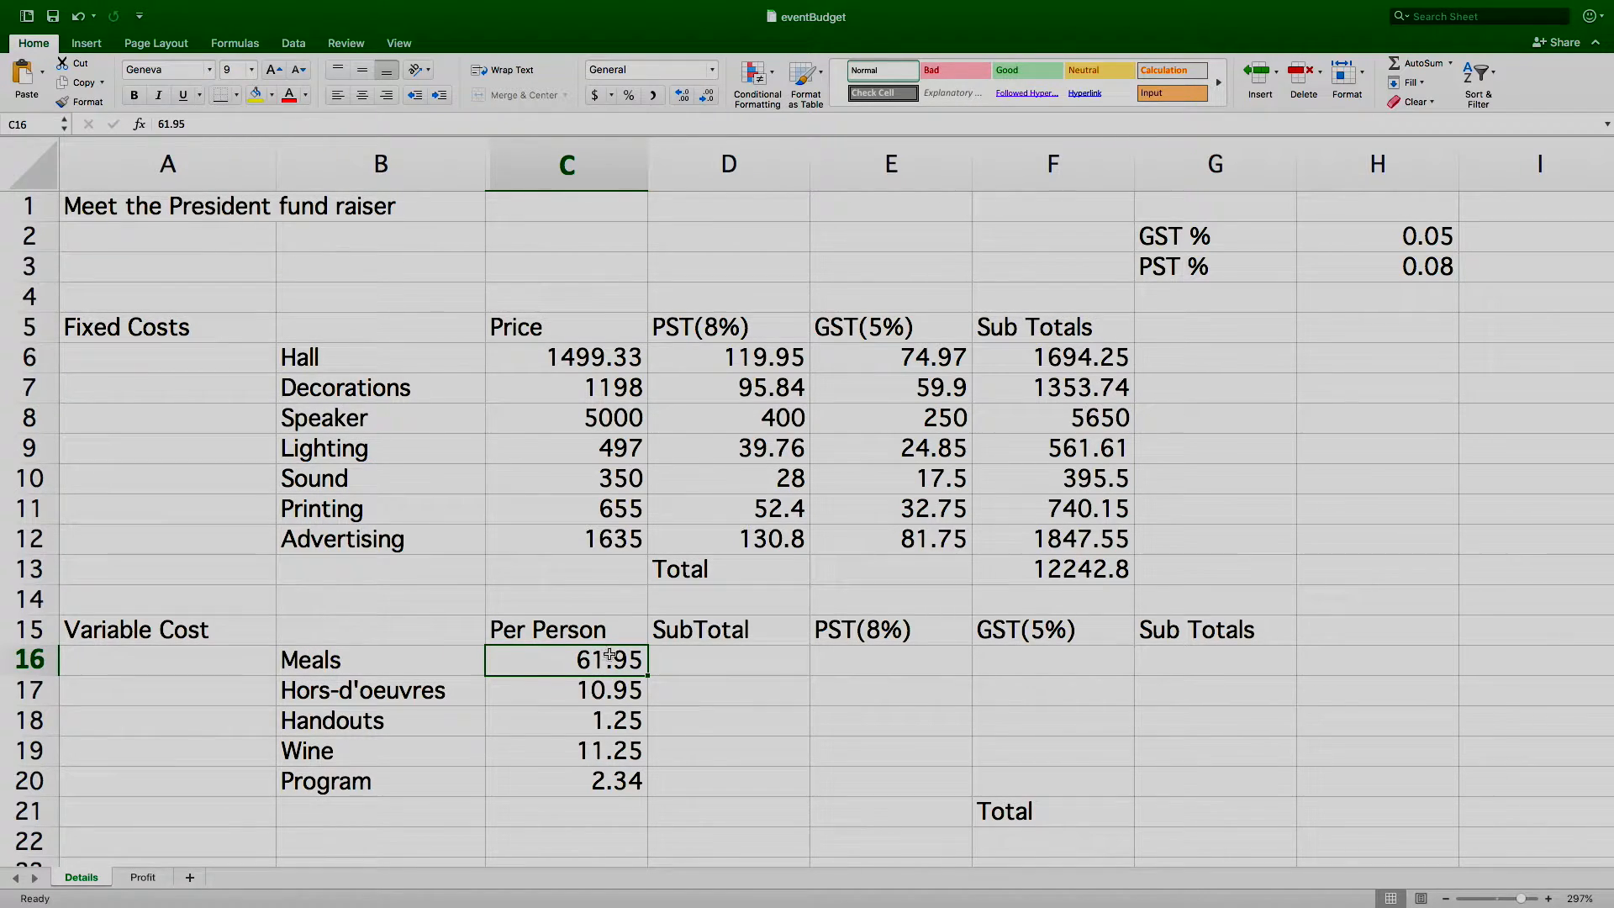
pyautogui.click(690, 654)
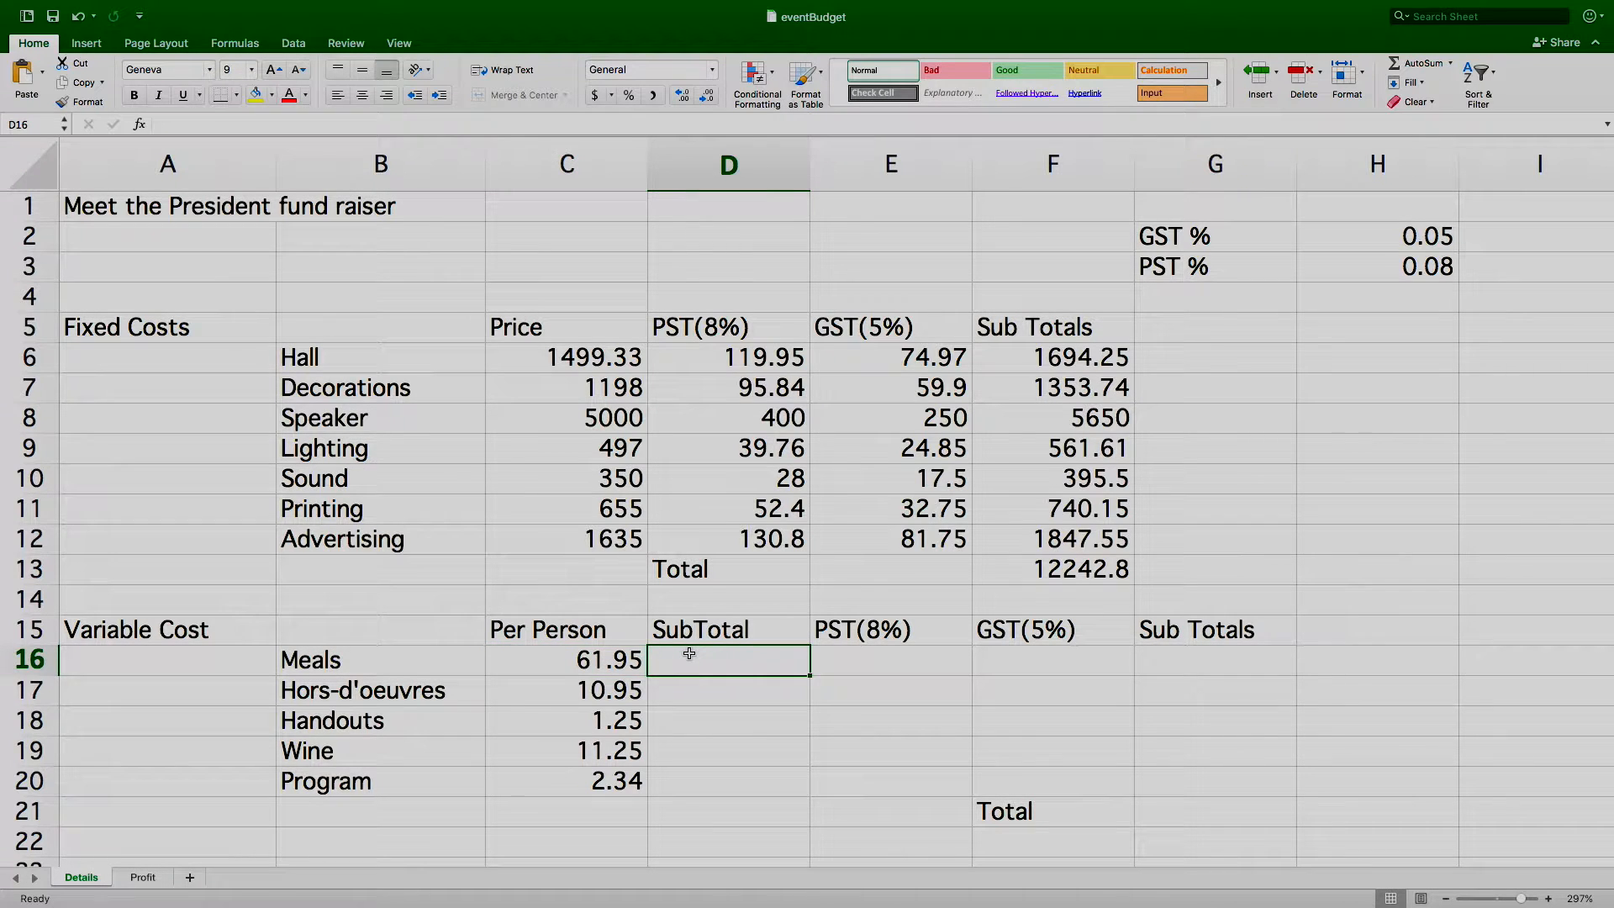
pyautogui.write('=')
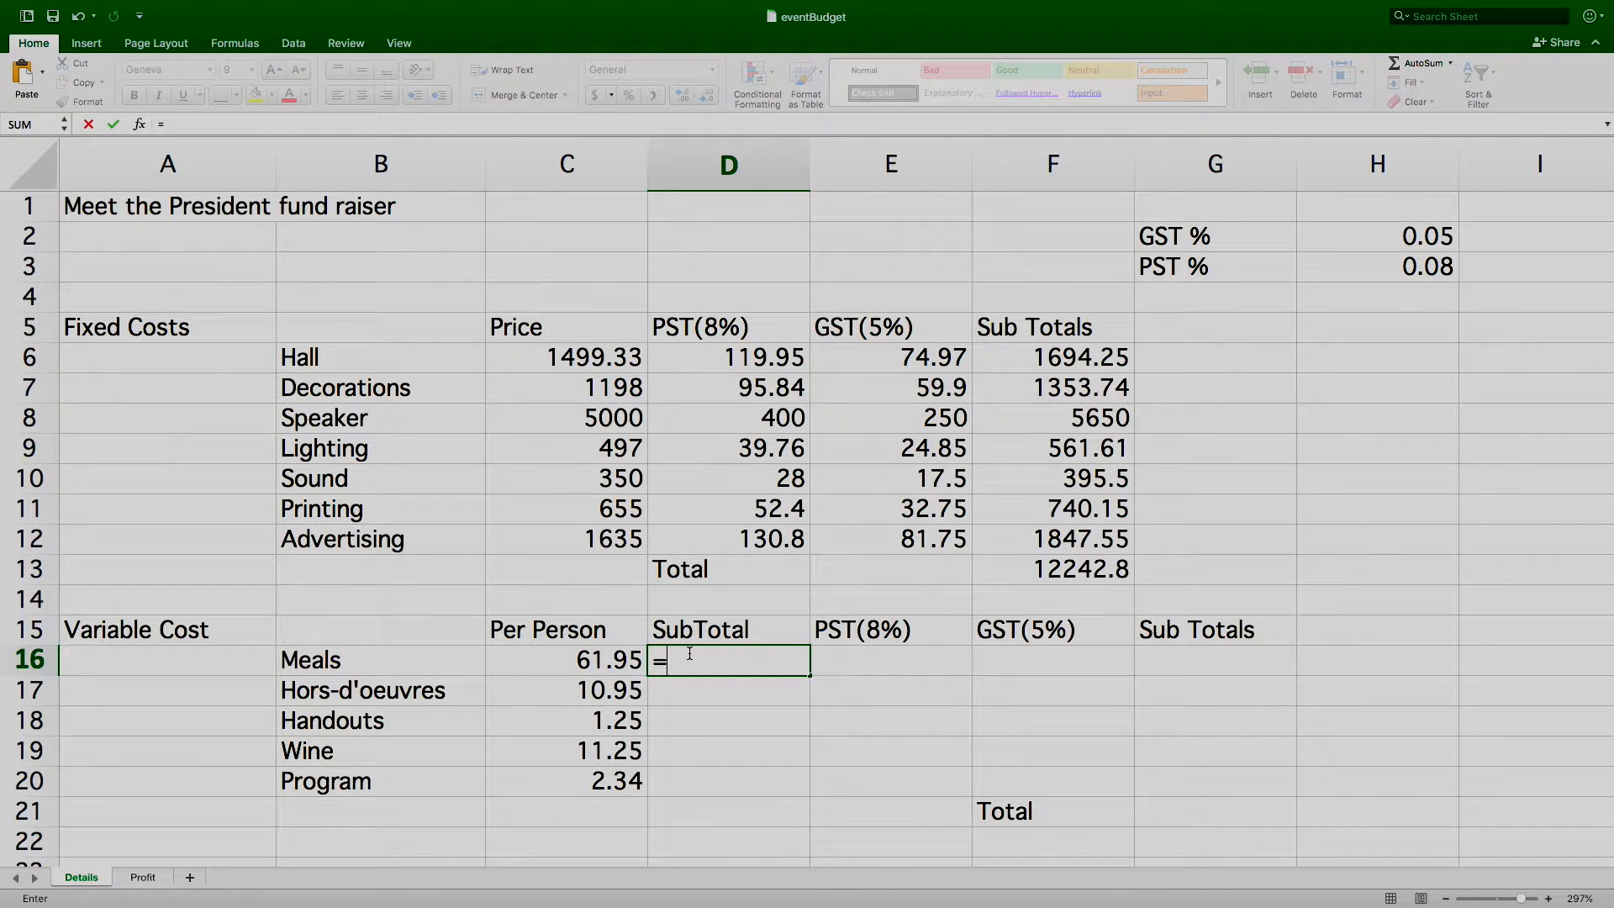
pyautogui.click(589, 662)
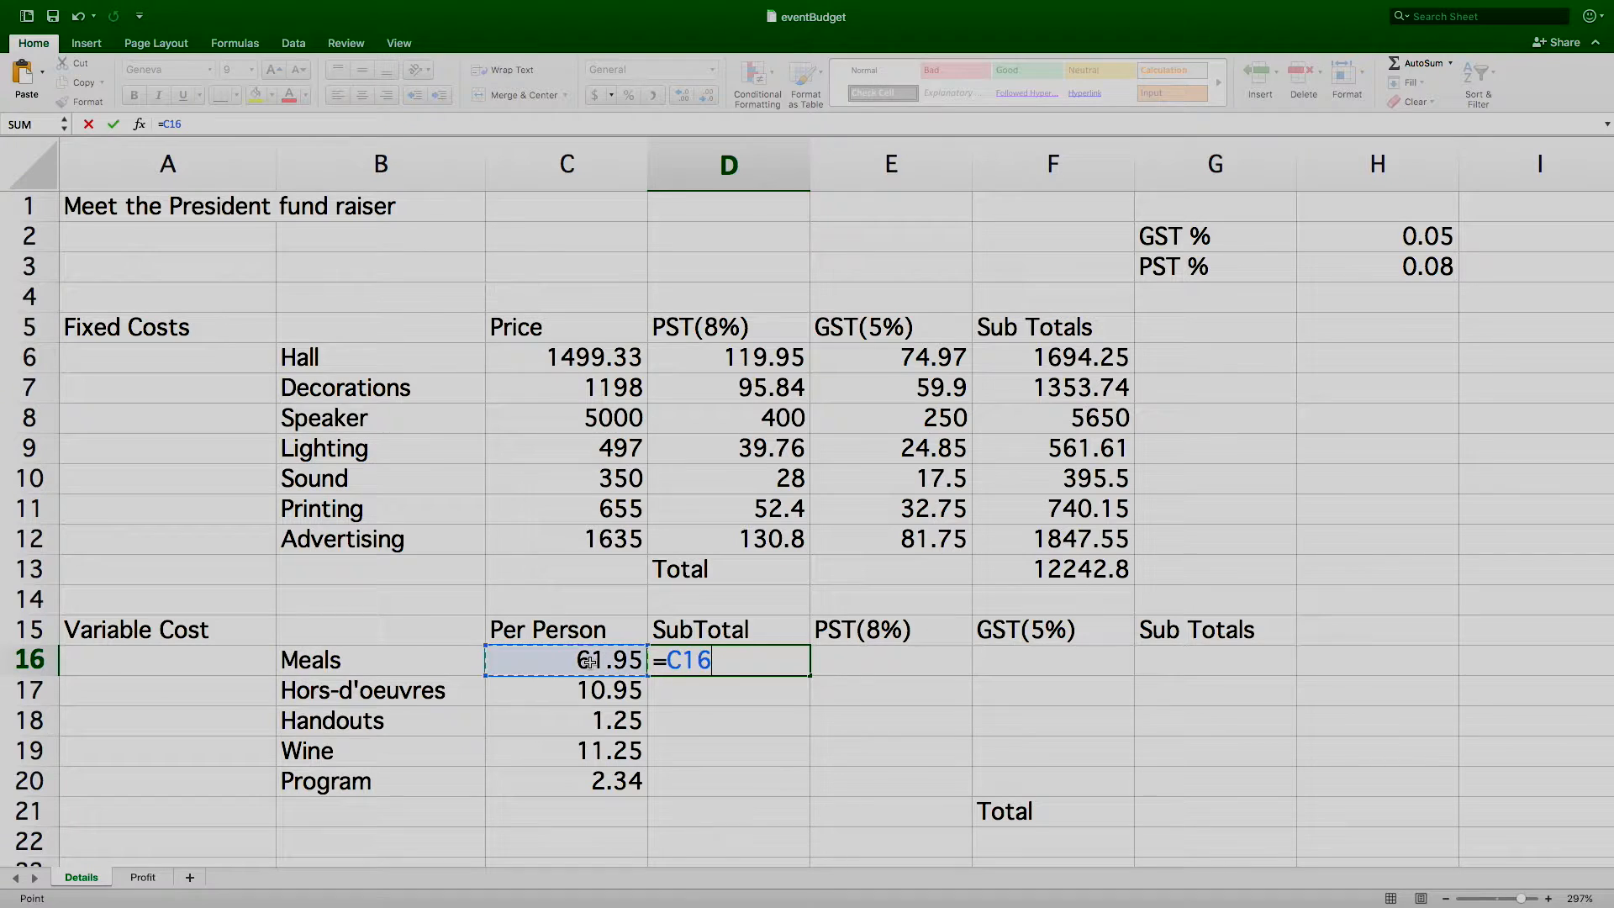
pyautogui.write('*')
pyautogui.click(151, 879)
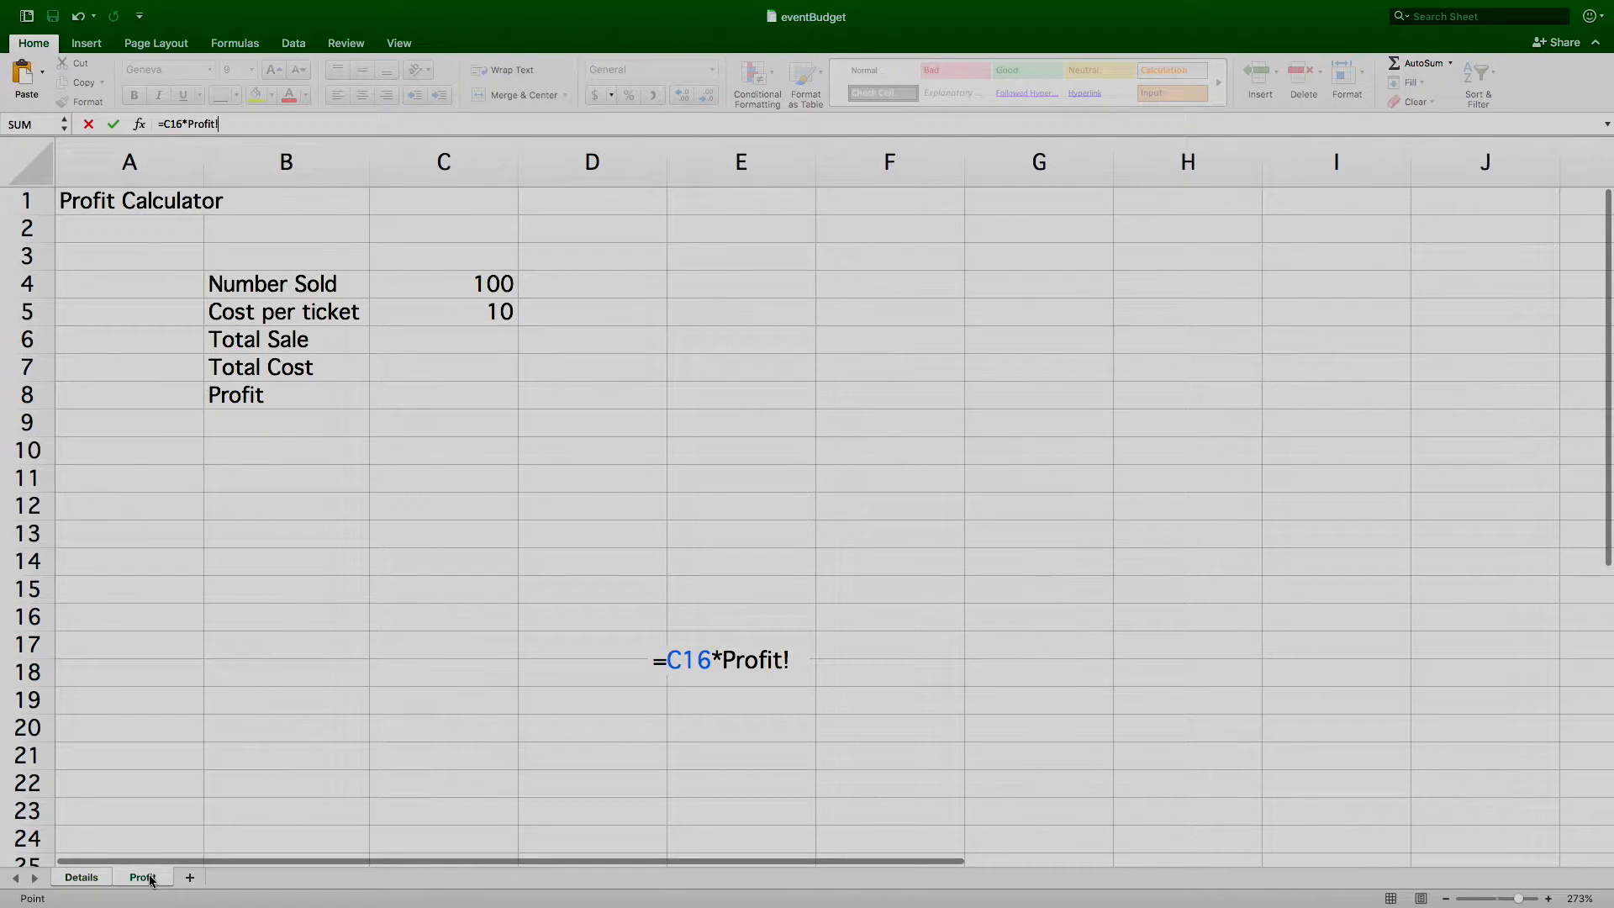
pyautogui.click(432, 288)
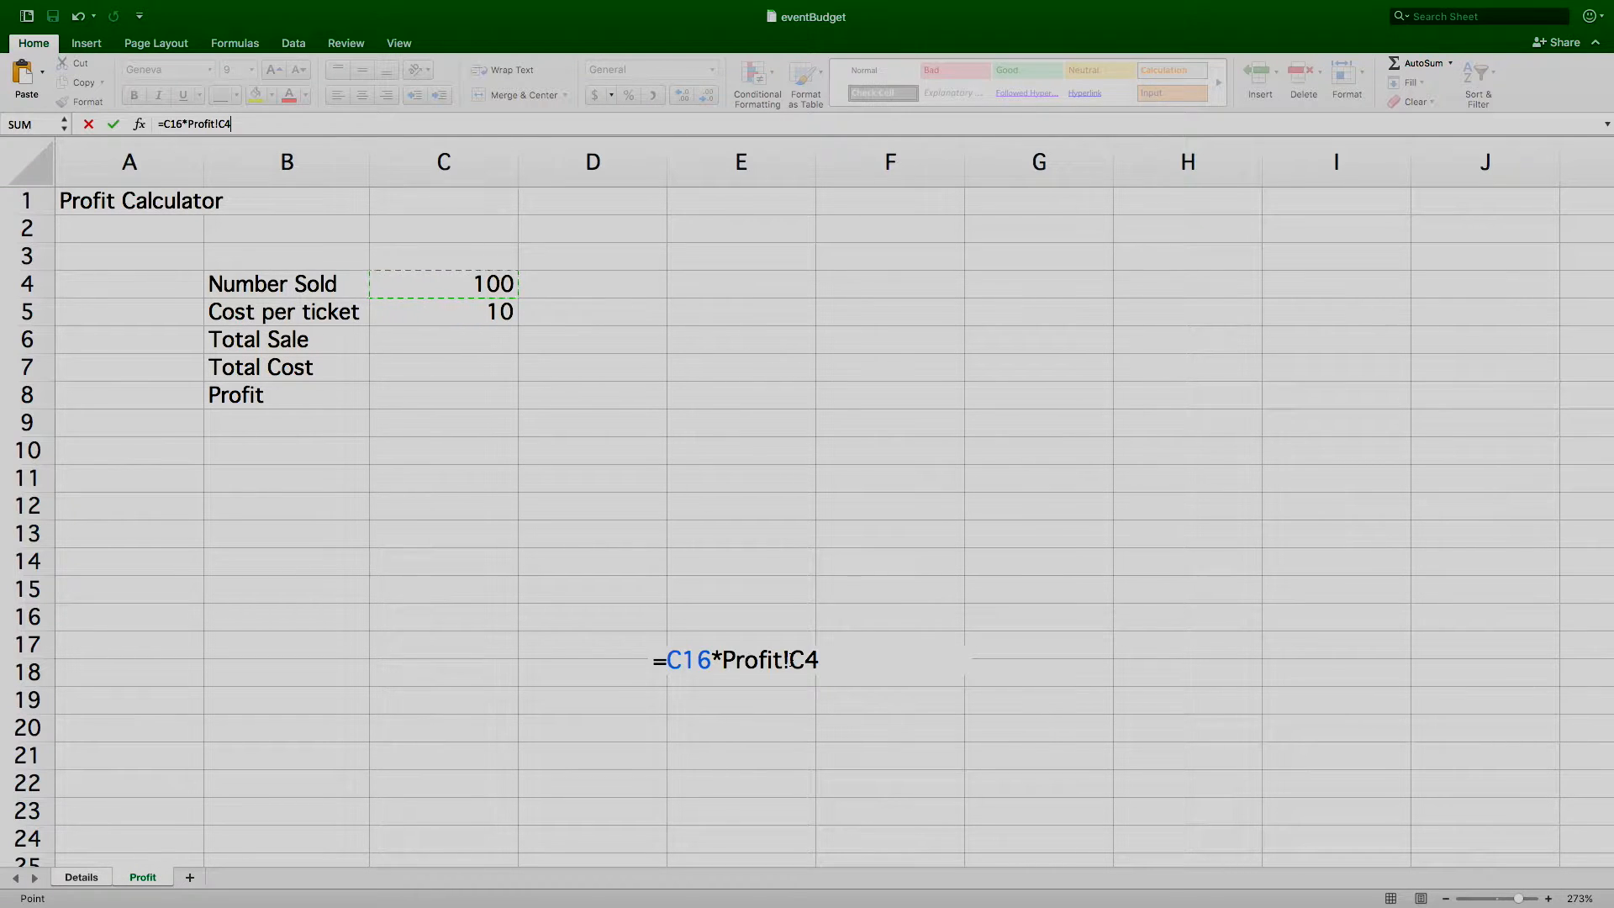
pyautogui.press('Return')
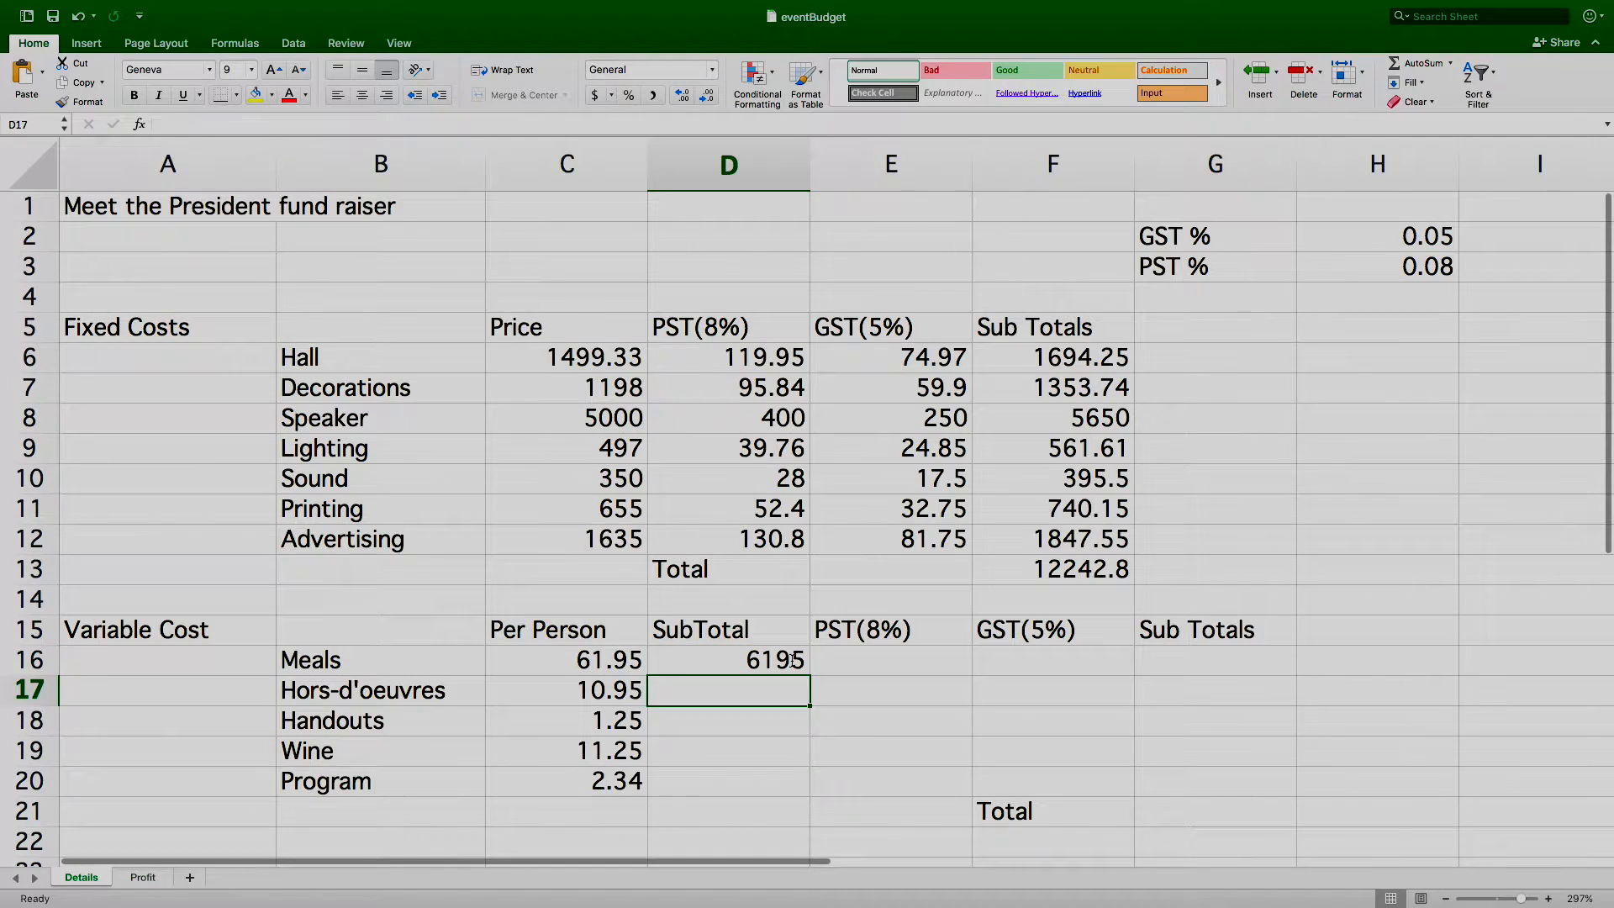
# Step: Make the Number Sold reference in D16 absolute as Profit!$C$4 and fill the formula down to D20
pyautogui.click(792, 661)
pyautogui.doubleClick(792, 660)
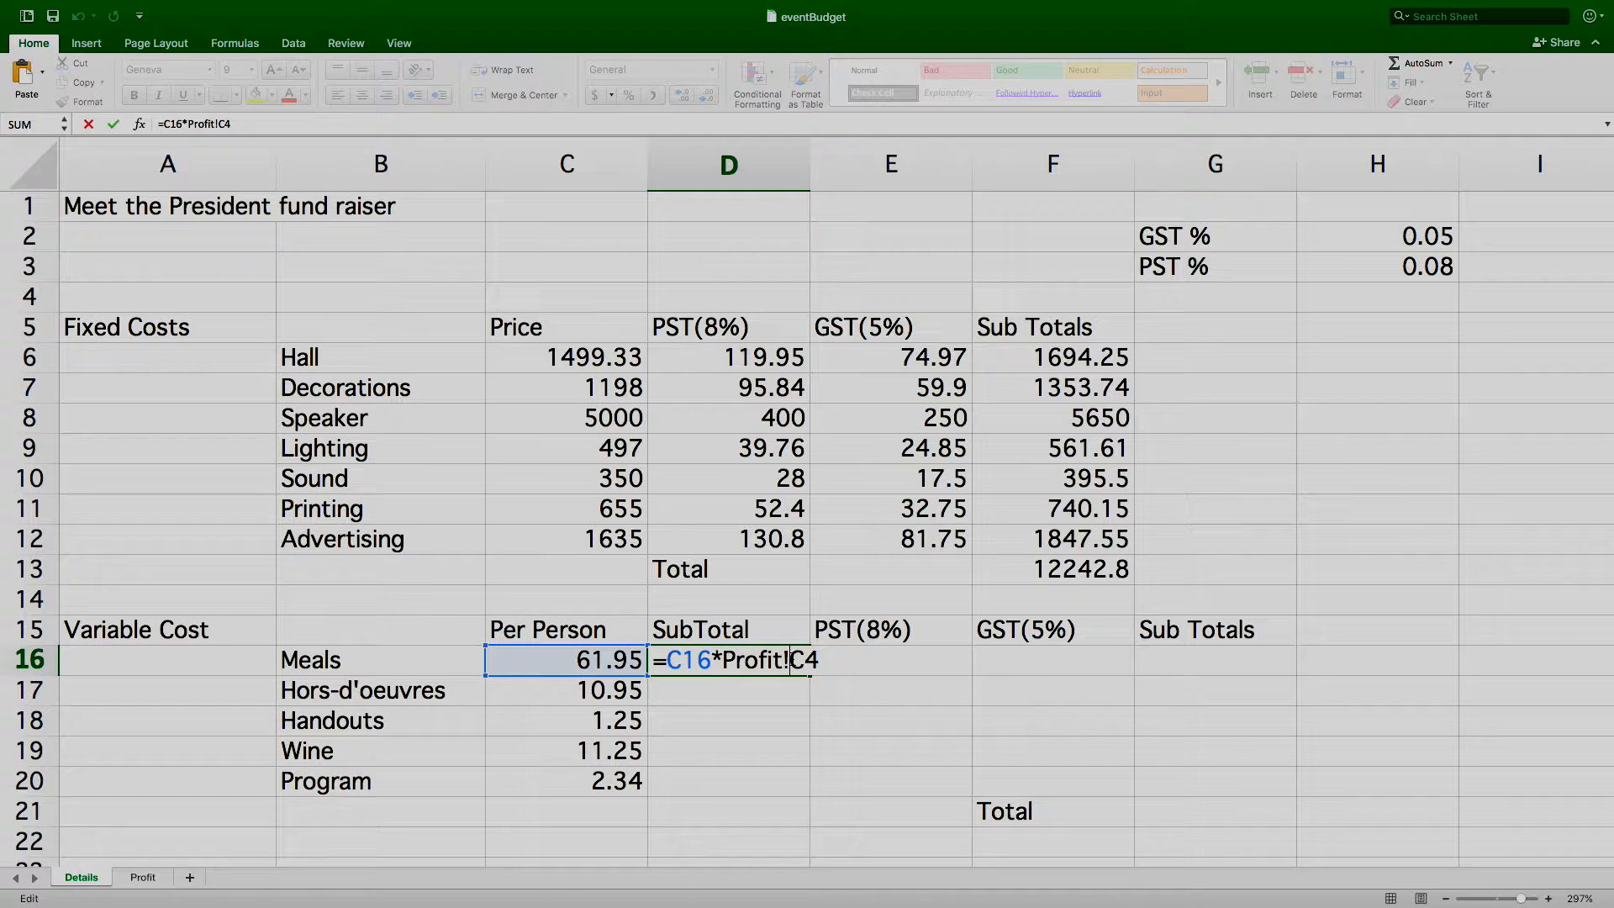
pyautogui.write('$')
pyautogui.press('Right')
pyautogui.write('$4)')
pyautogui.press('BackSpace')
pyautogui.press('Return')
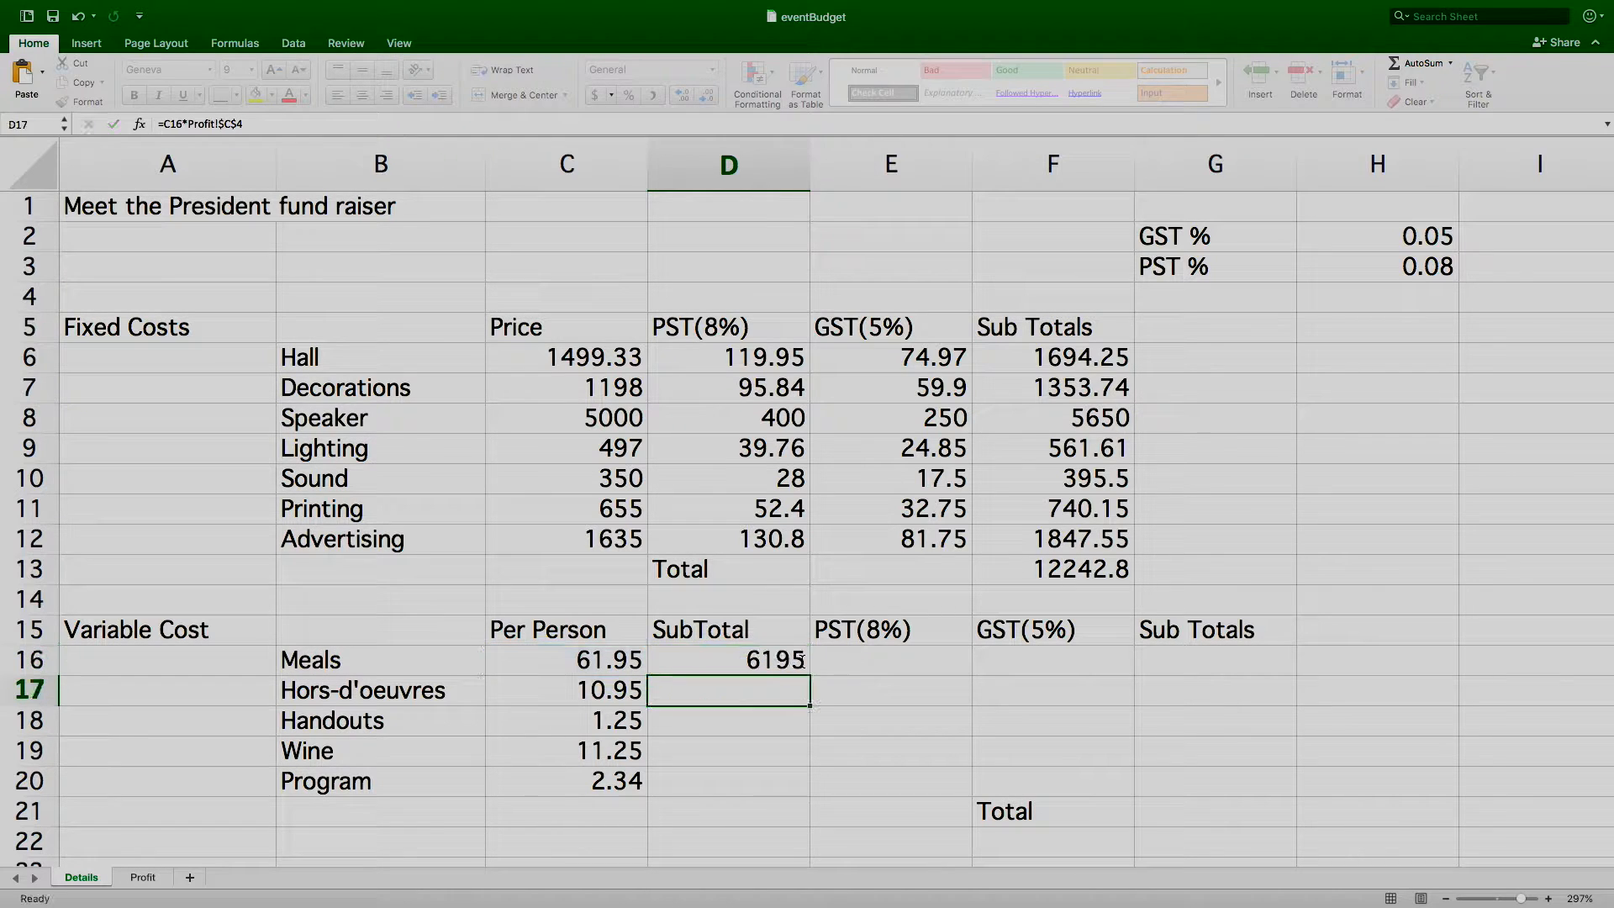
pyautogui.click(801, 661)
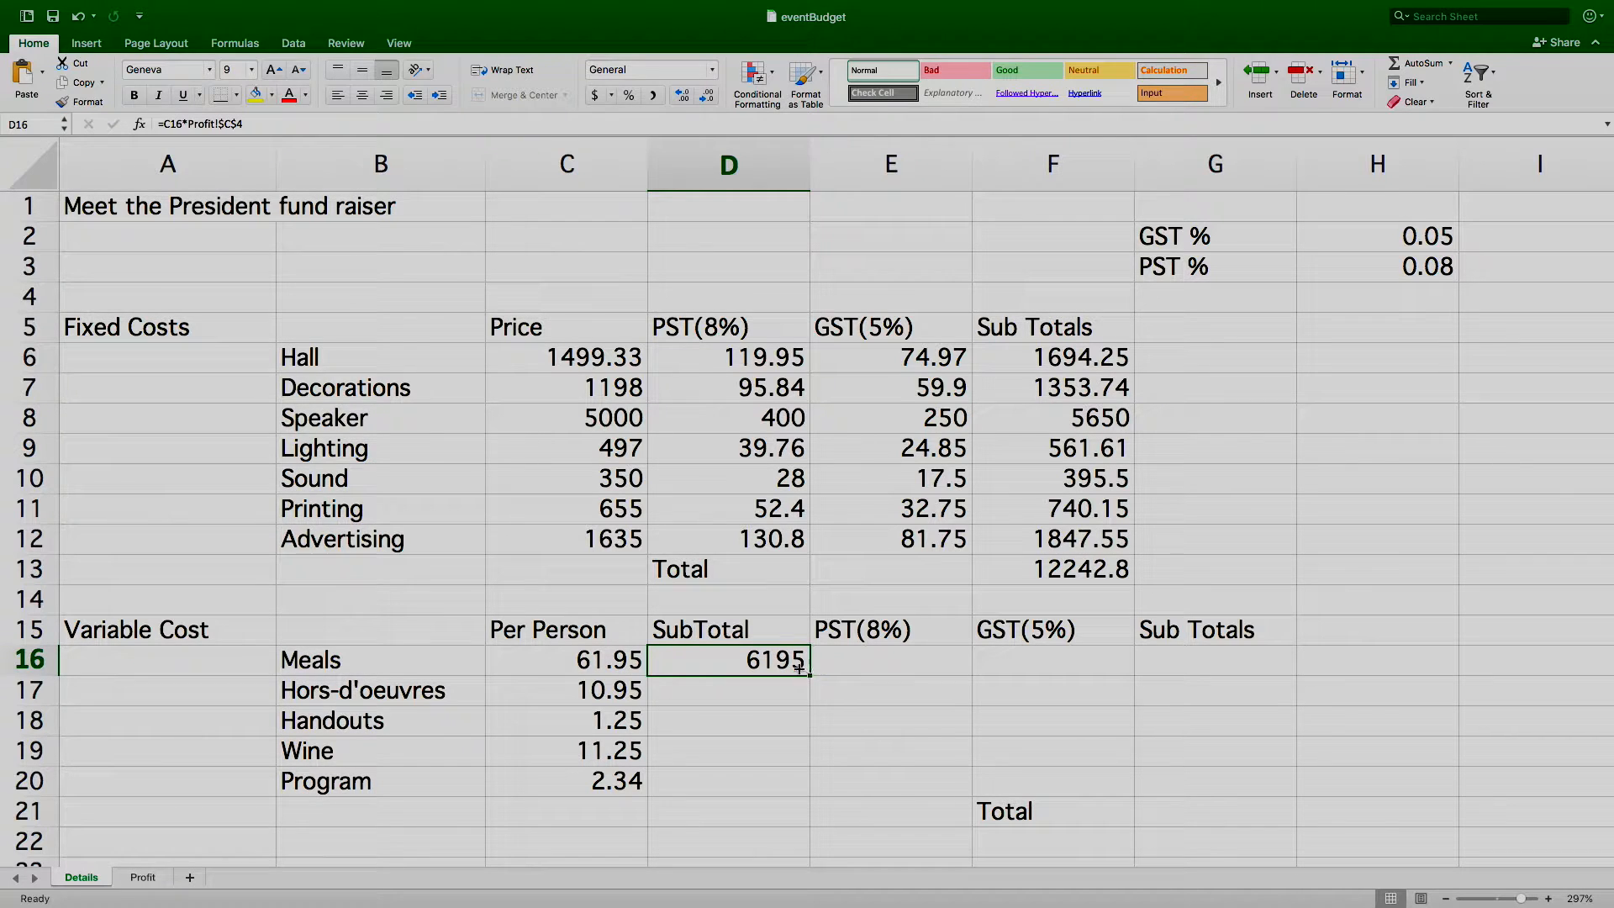
pyautogui.moveTo(811, 674); pyautogui.dragTo(807, 794)
# Step: Write the rounded PST formula =round(D16*H3,2) for Meals in E16
pyautogui.click(856, 663)
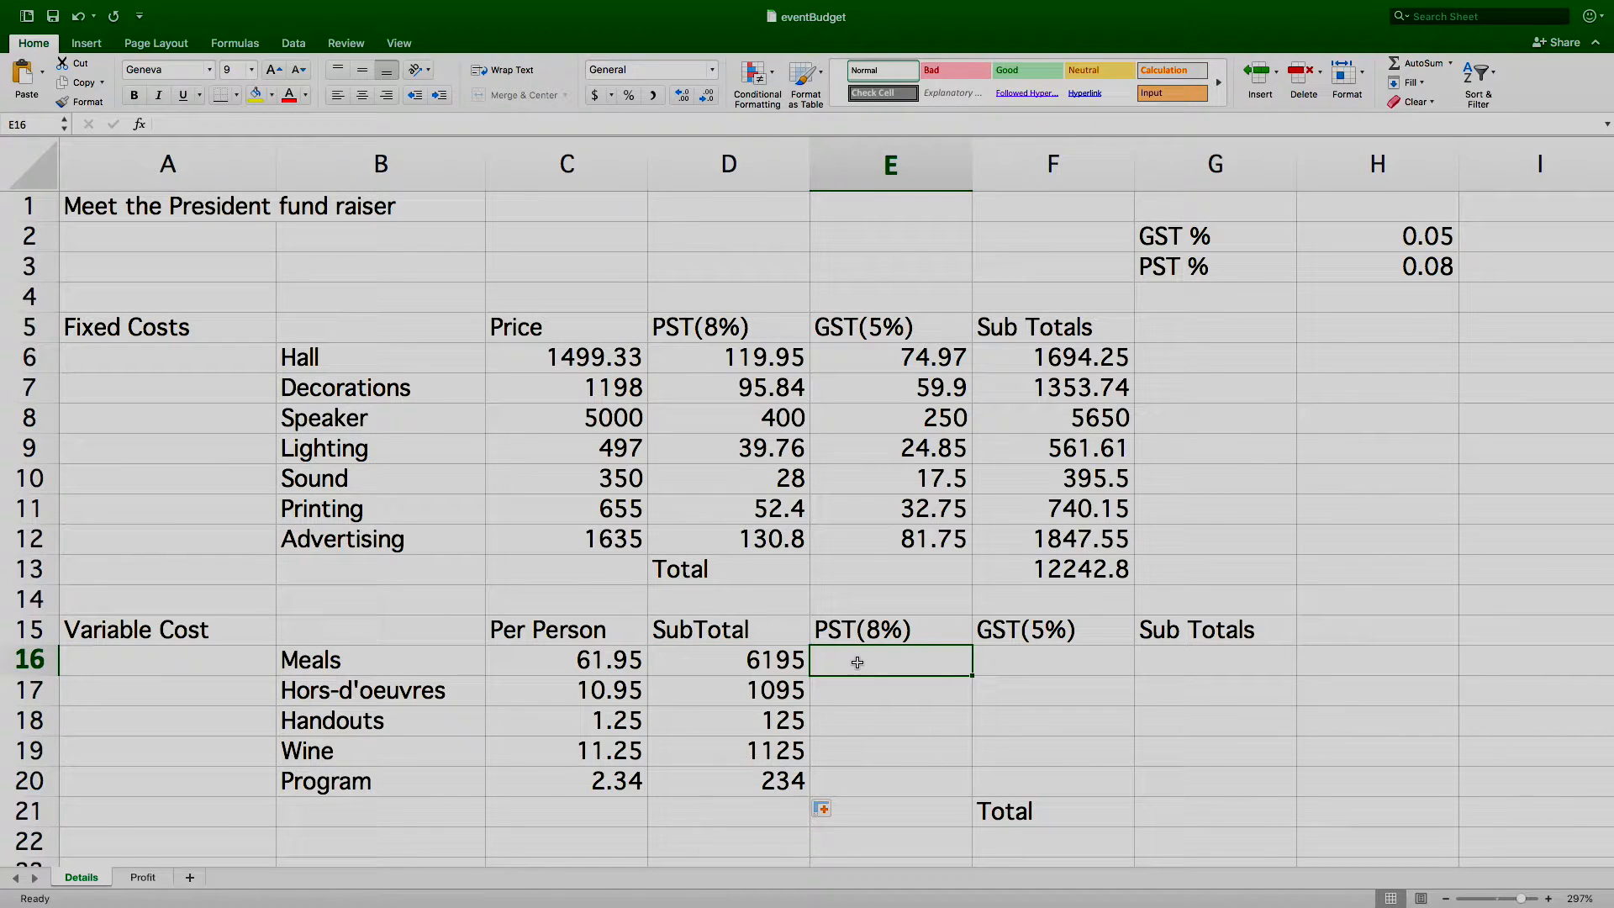
pyautogui.doubleClick(858, 662)
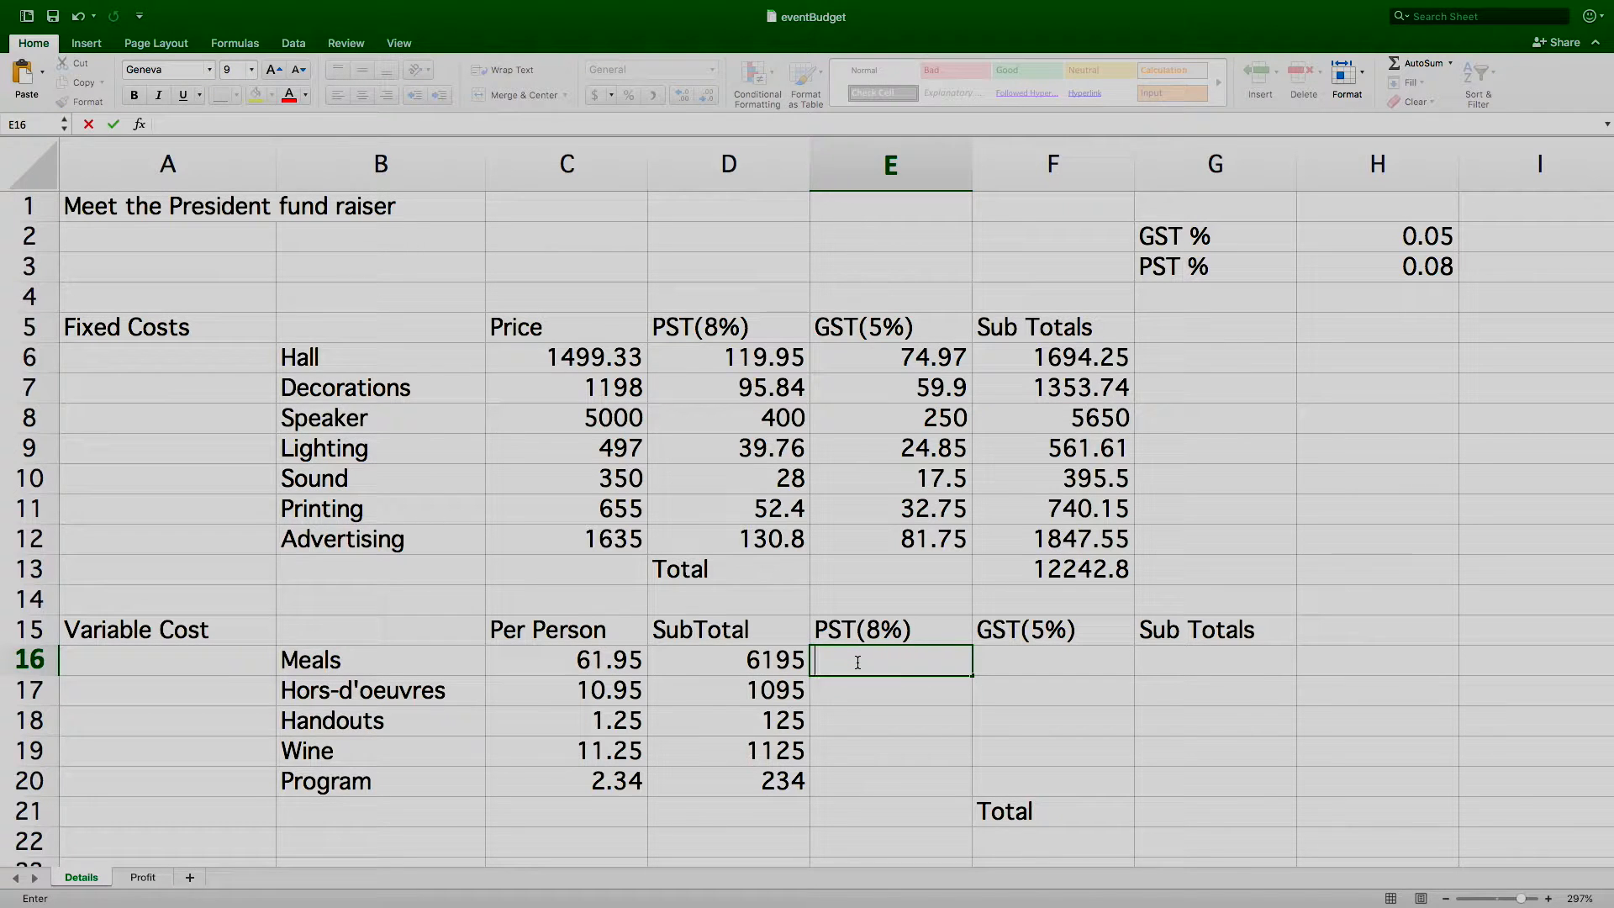
pyautogui.write('=')
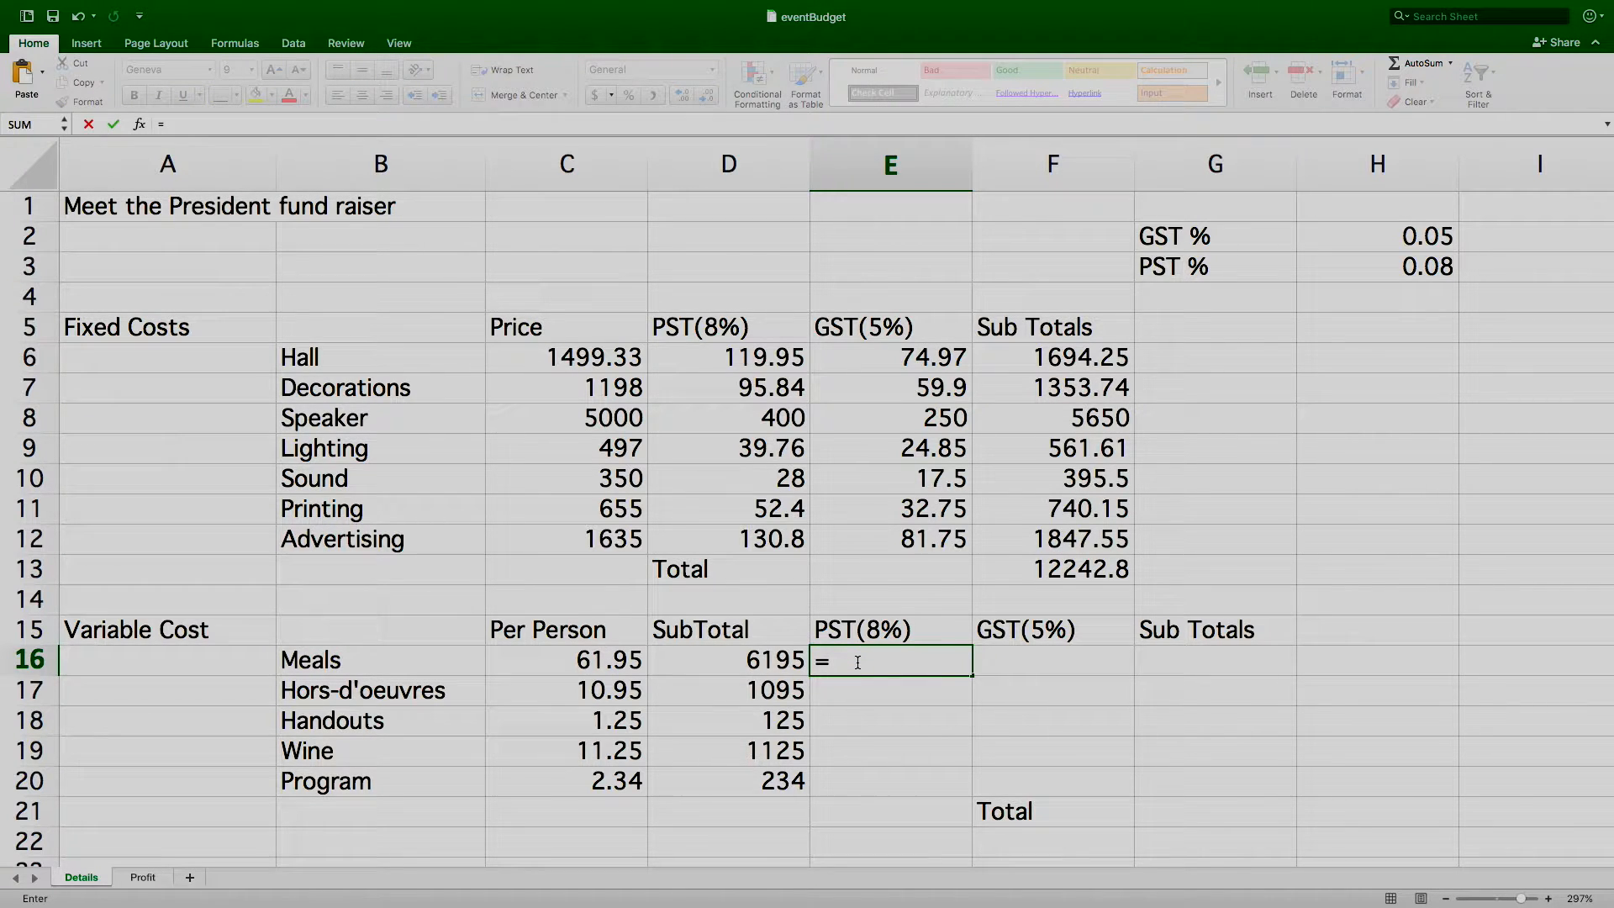
pyautogui.write('round')
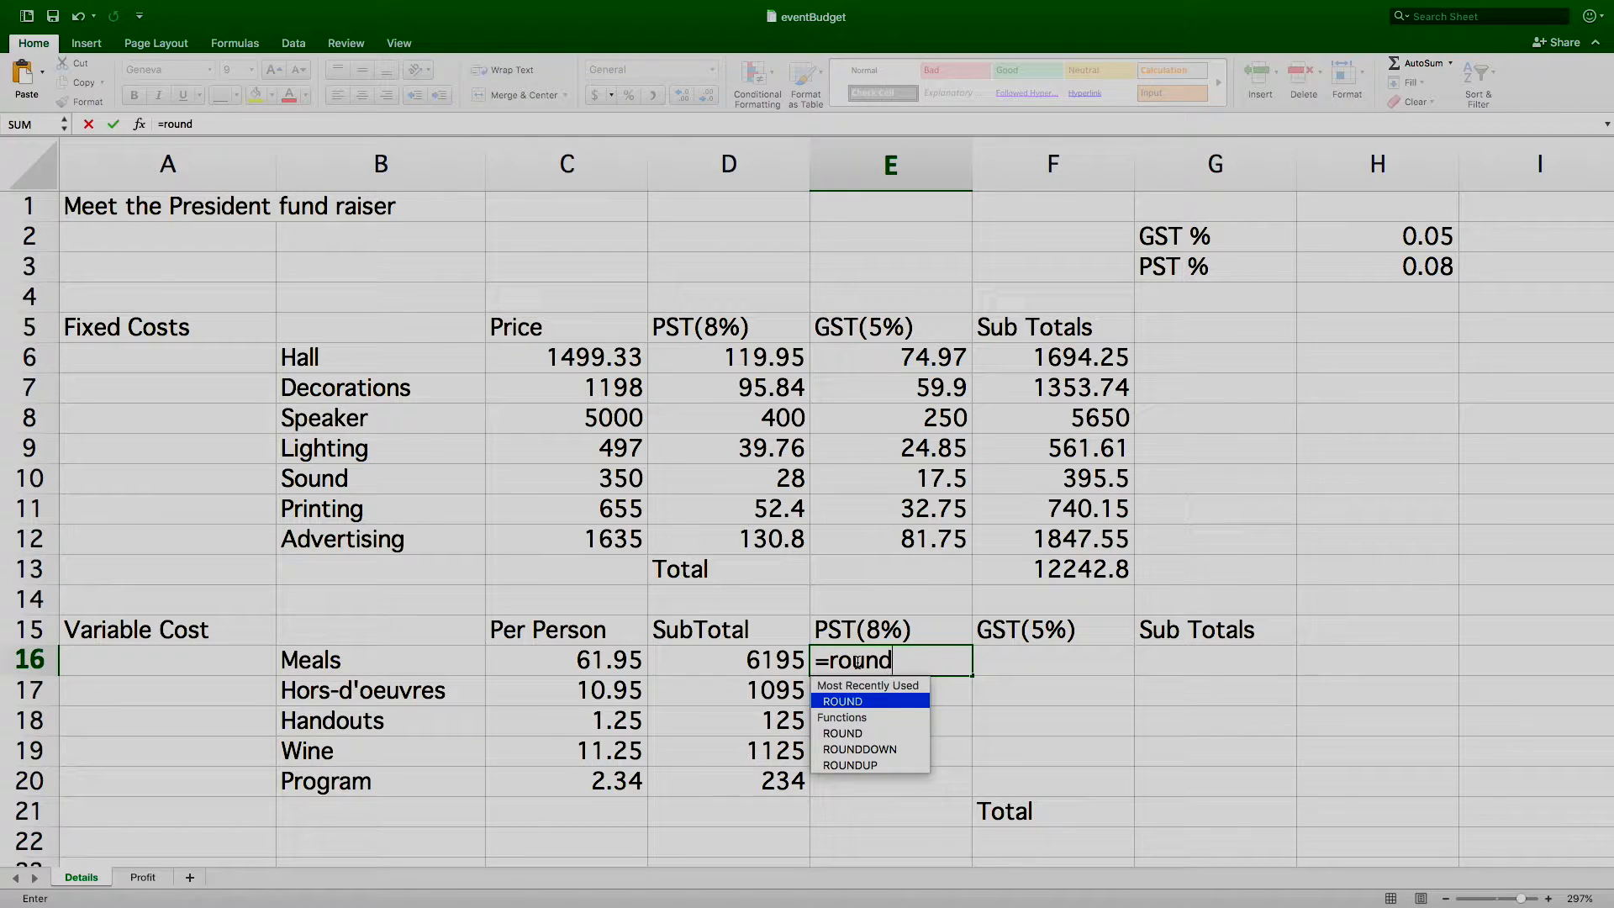
pyautogui.write('(')
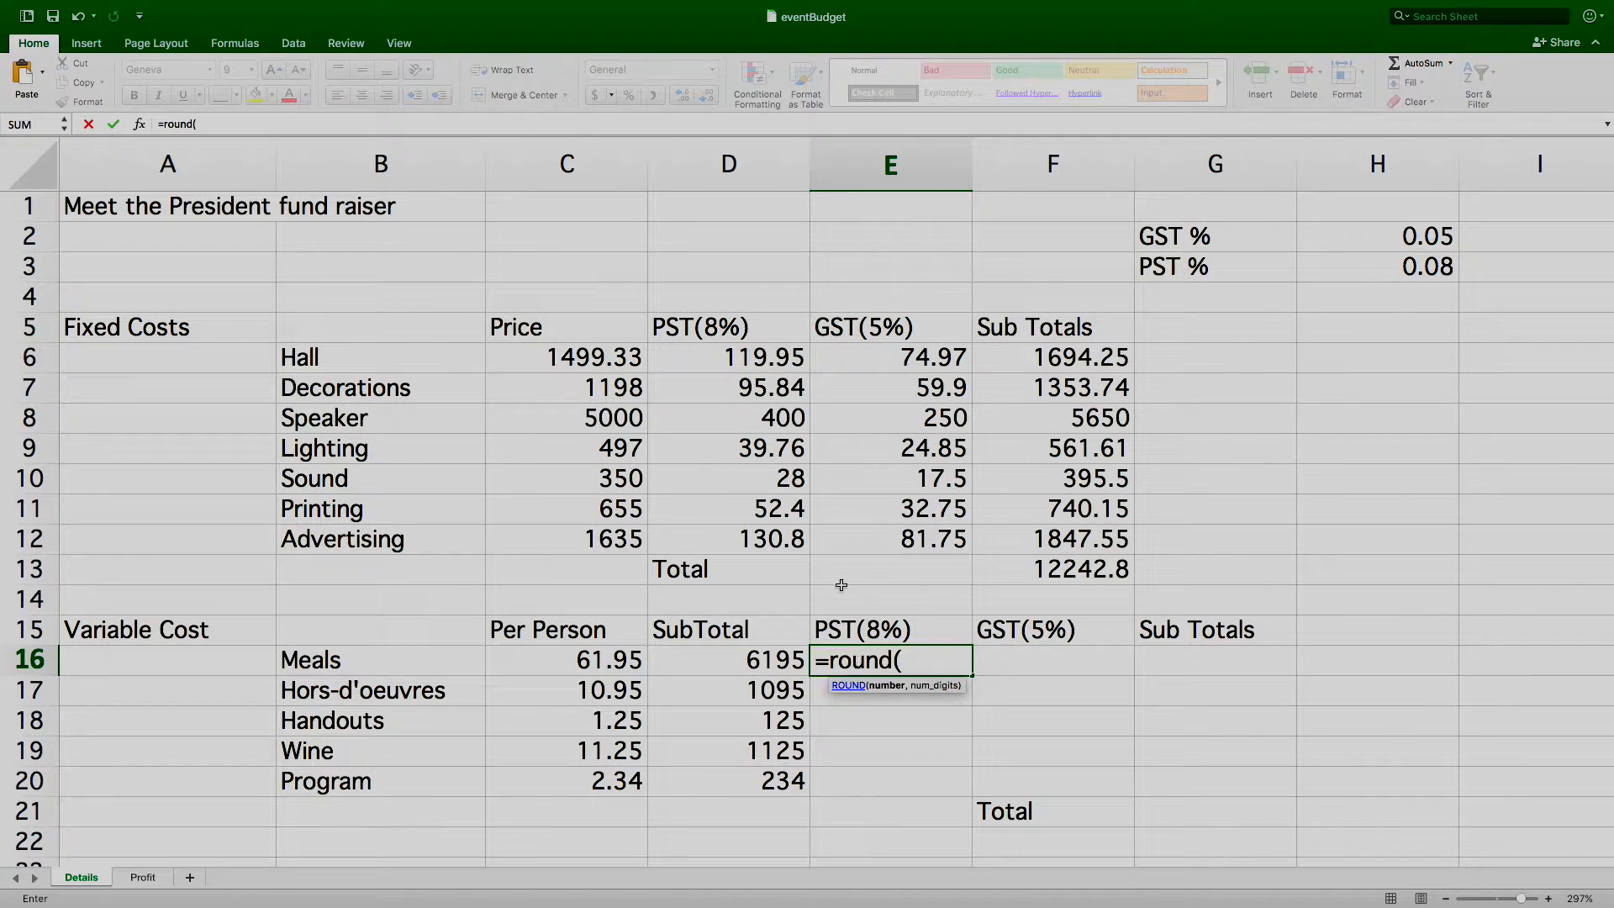
pyautogui.click(757, 661)
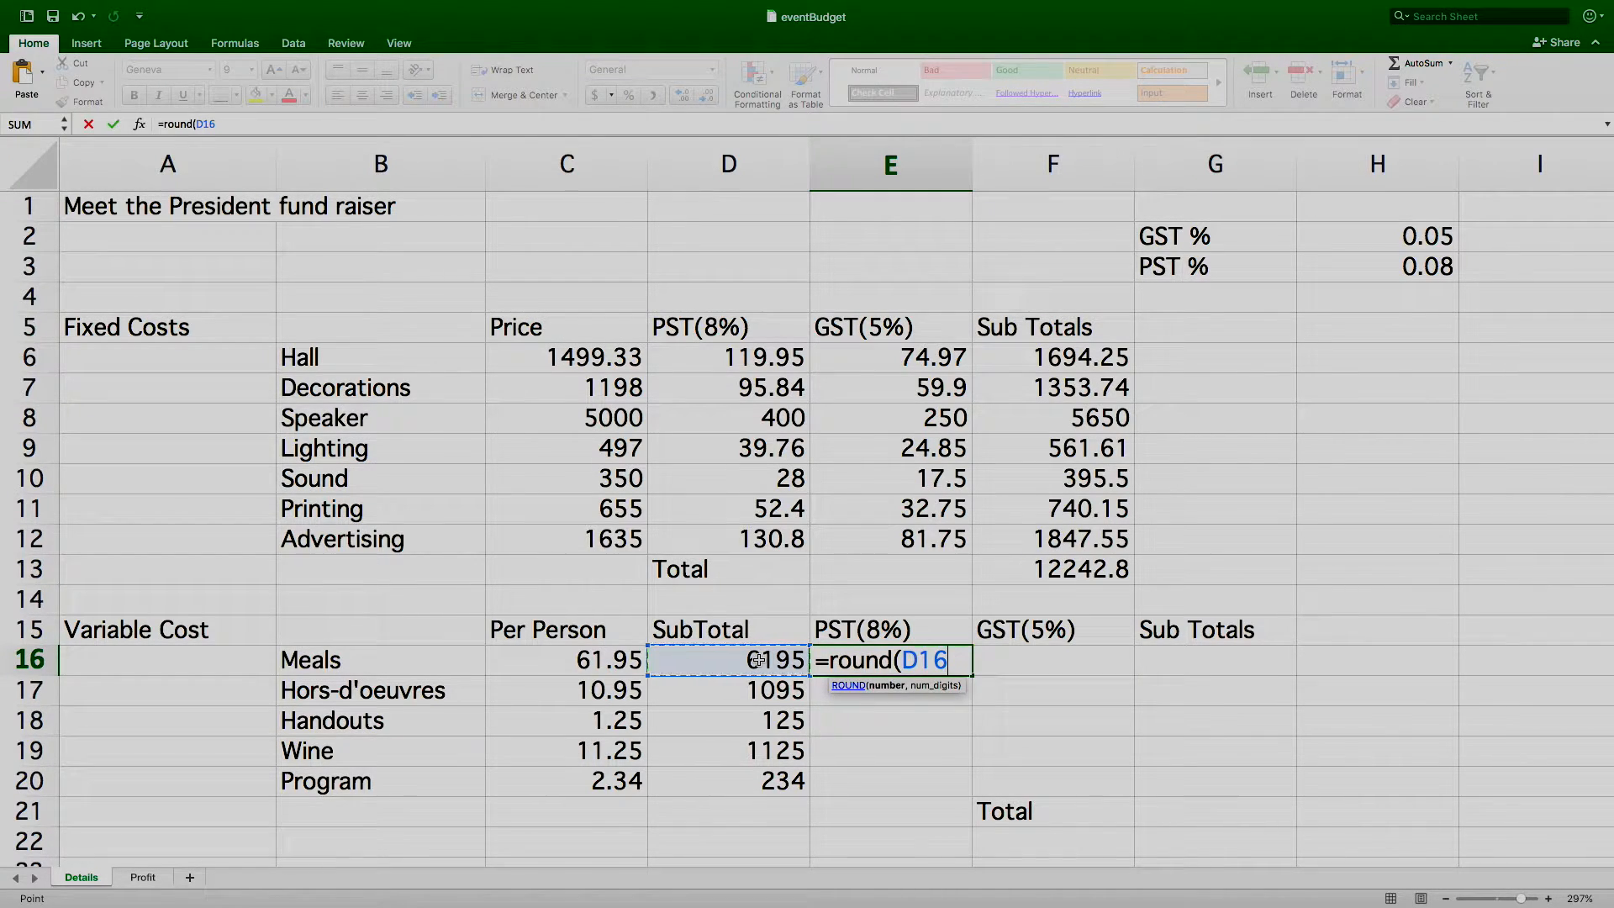
pyautogui.write('*')
pyautogui.click(1409, 267)
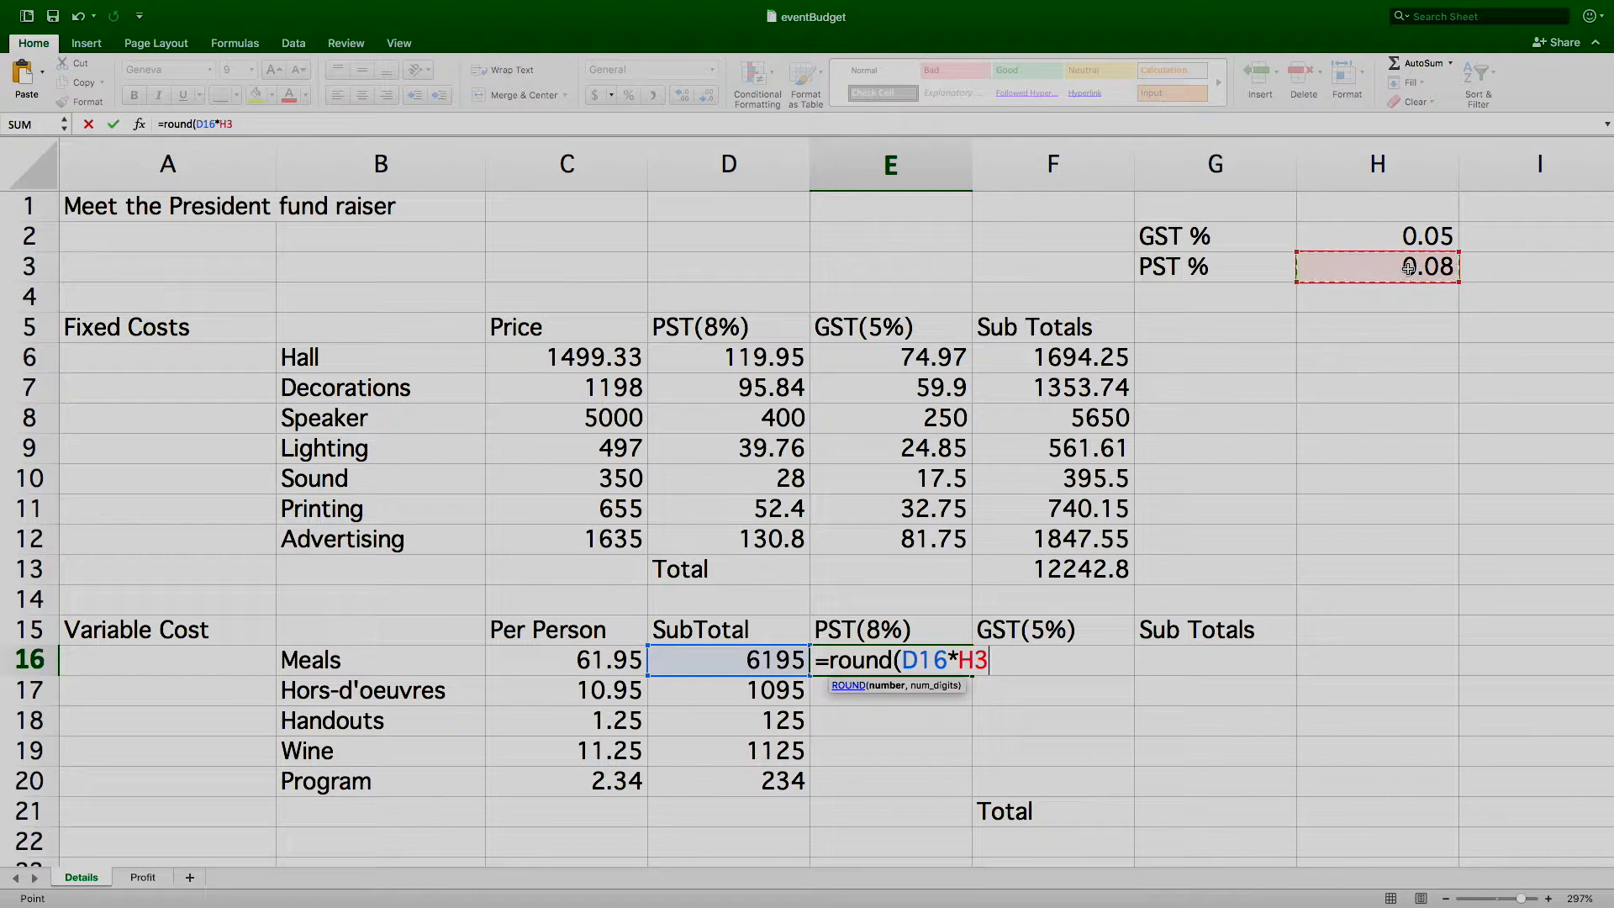
pyautogui.write(',2)')
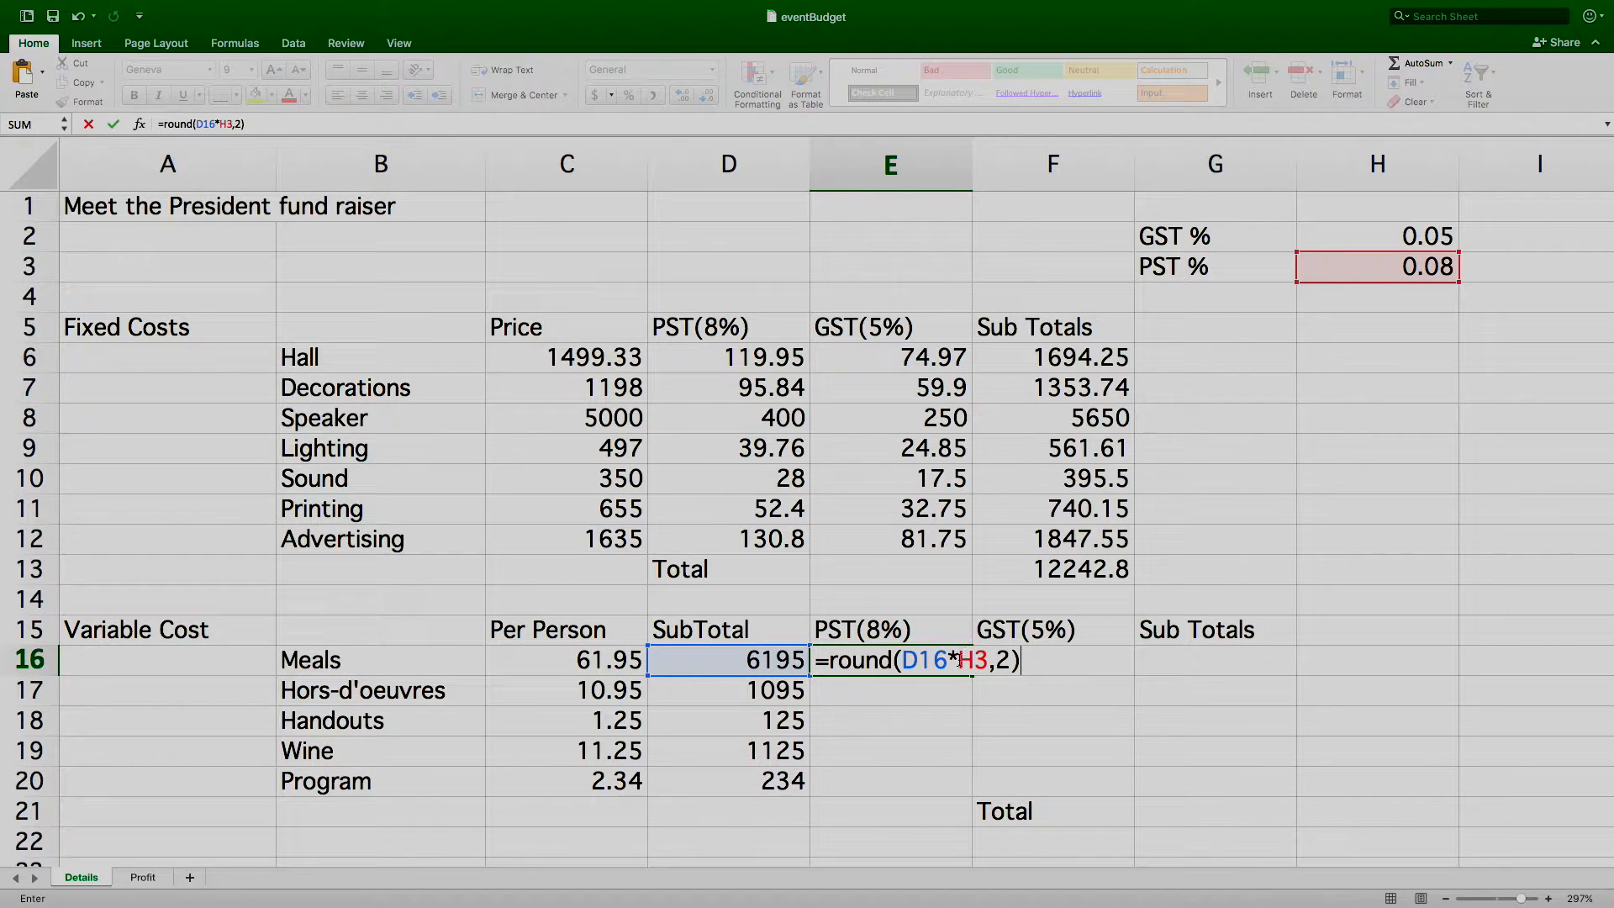
# Step: Make the PST rate reference in E16 absolute as $H$3 and fill the formula down to E20
pyautogui.click(960, 660)
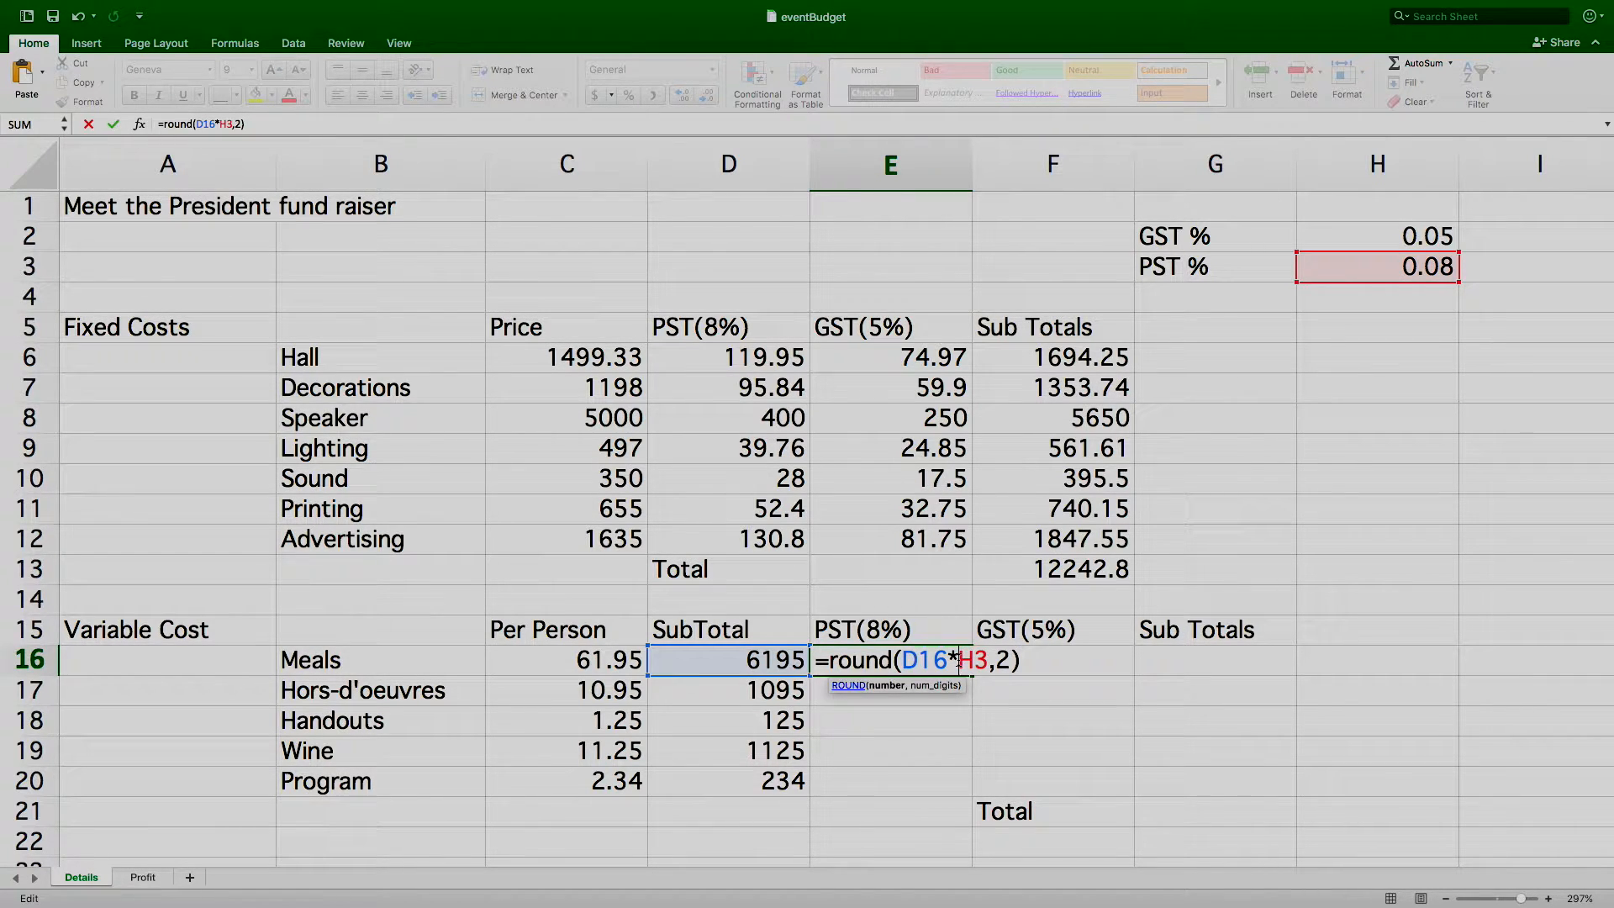
pyautogui.write('$')
pyautogui.press('Right')
pyautogui.write('$')
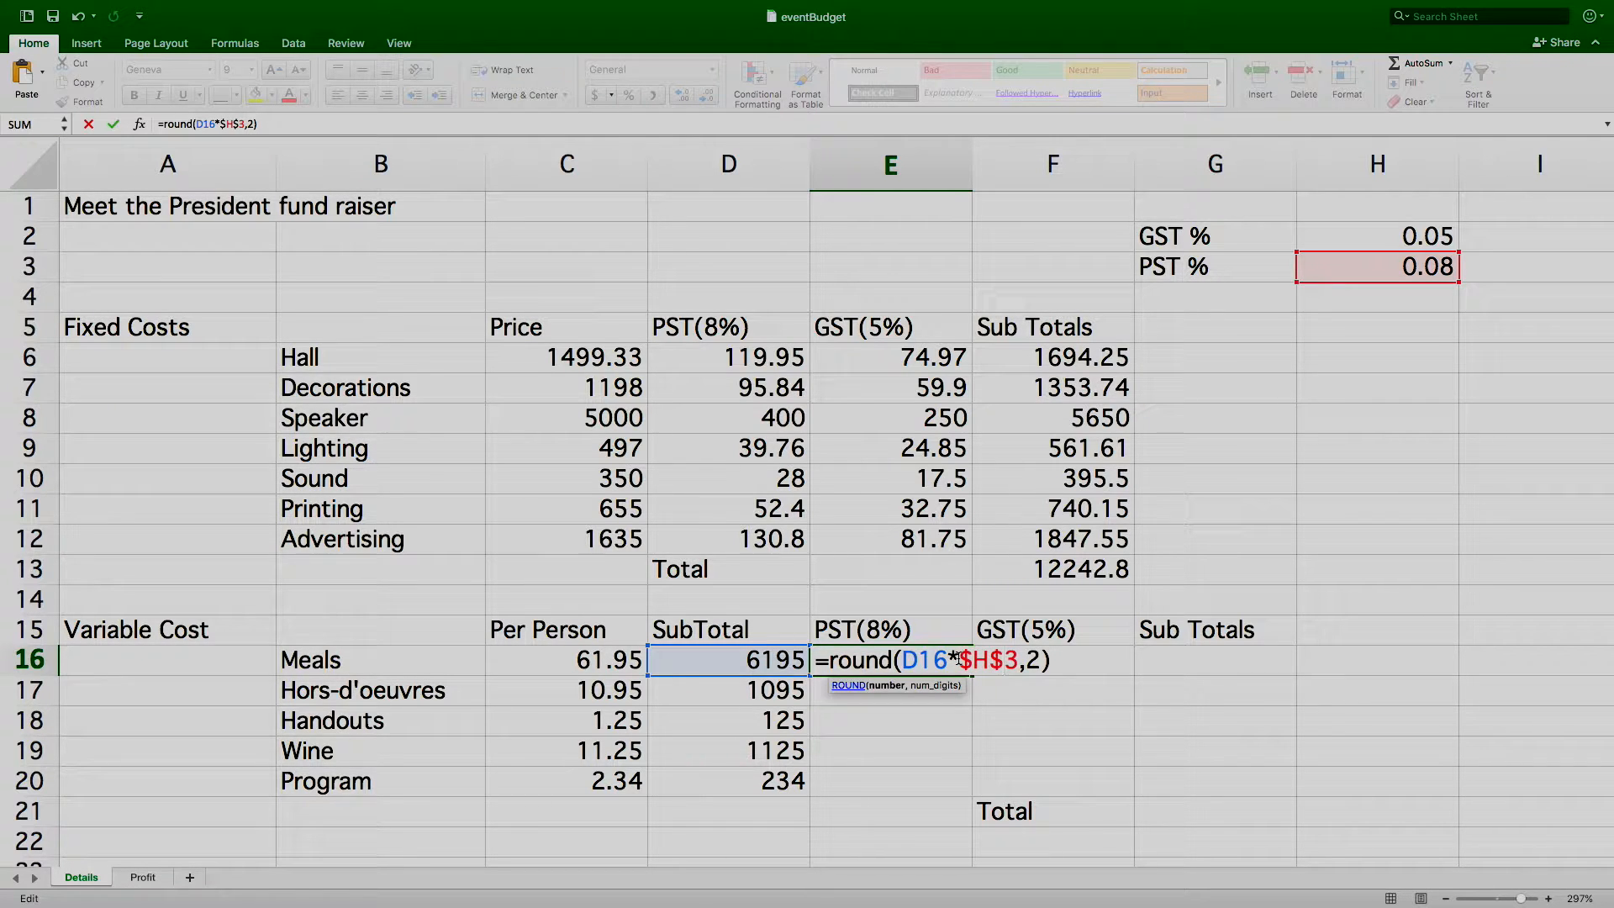
pyautogui.press('Return')
pyautogui.click(922, 661)
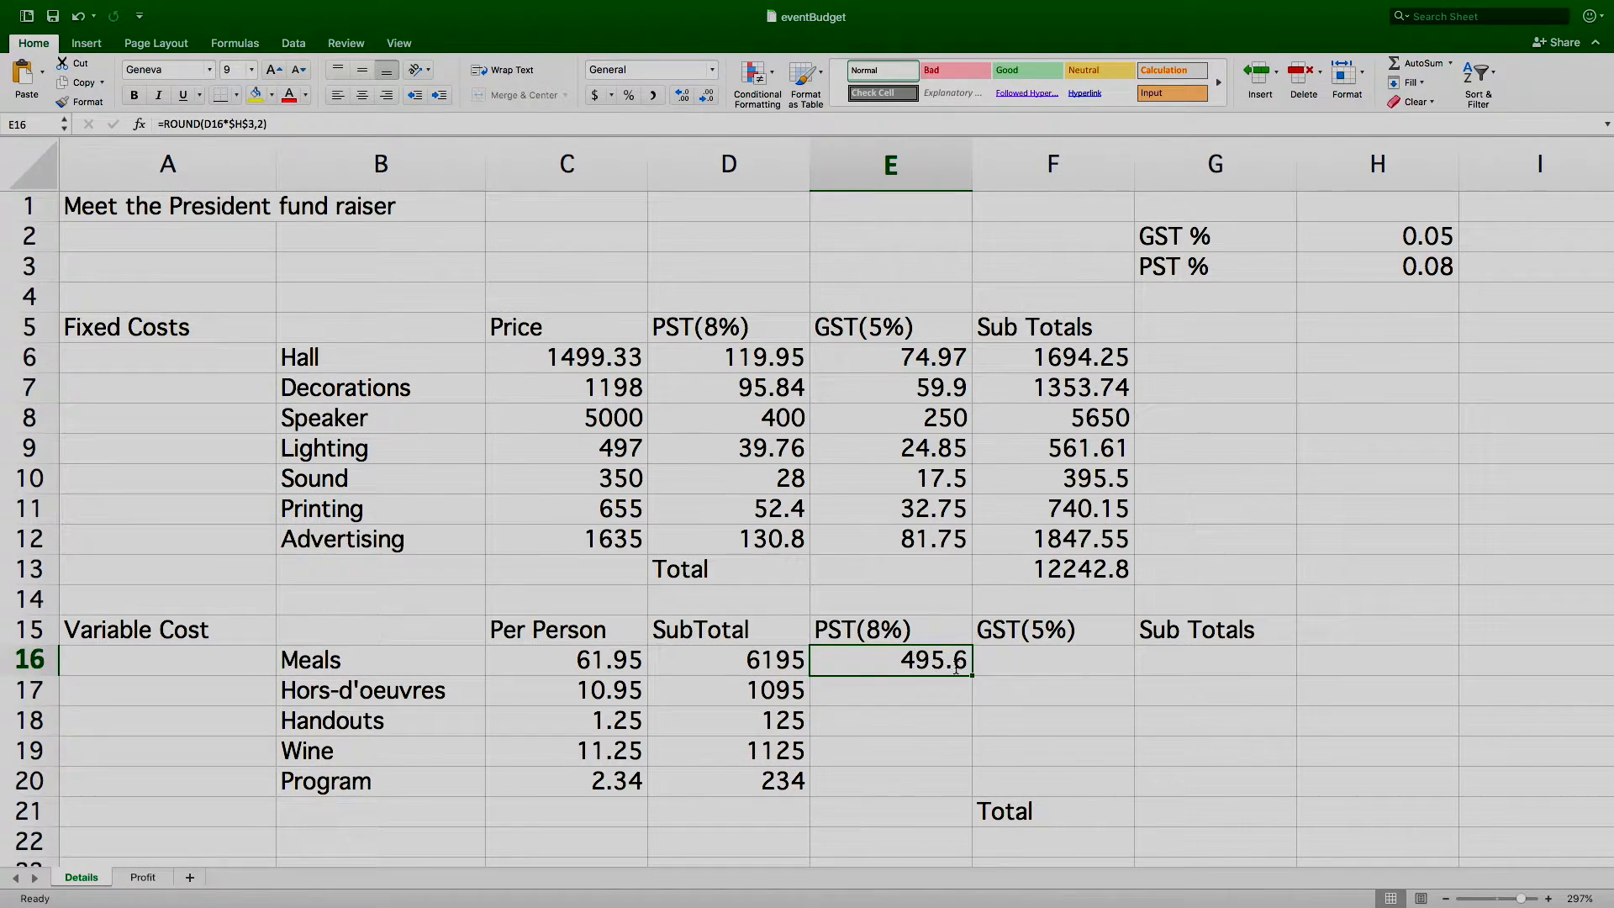
pyautogui.moveTo(973, 675); pyautogui.dragTo(973, 791)
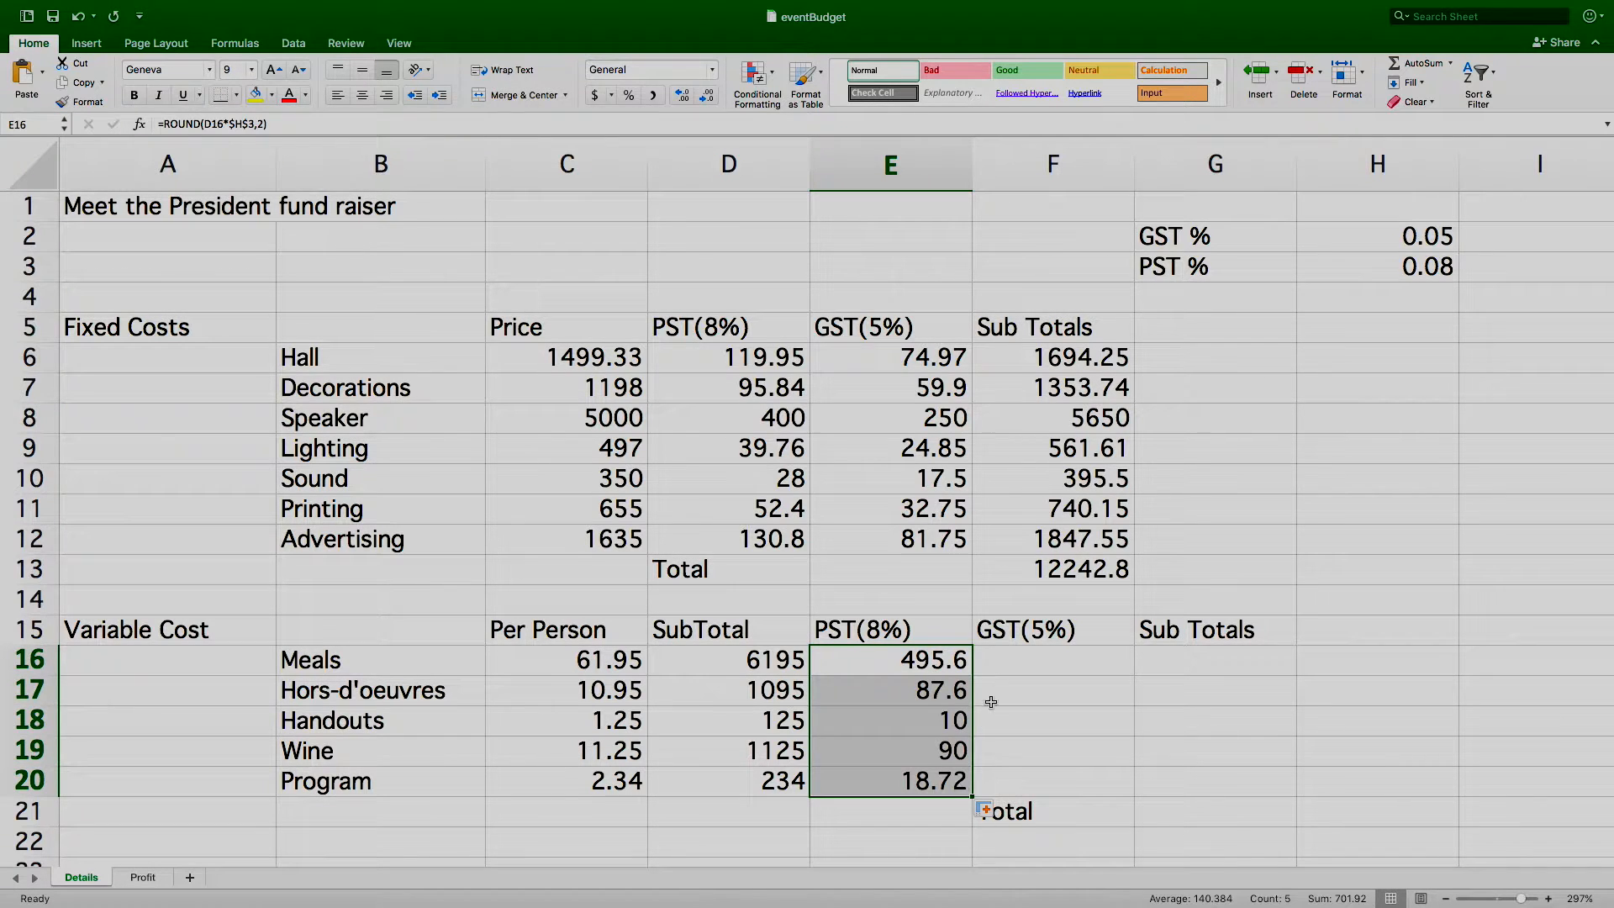
# Step: Begin the rounded GST formula for Meals in F16 as =round(D16*G2
pyautogui.click(1014, 667)
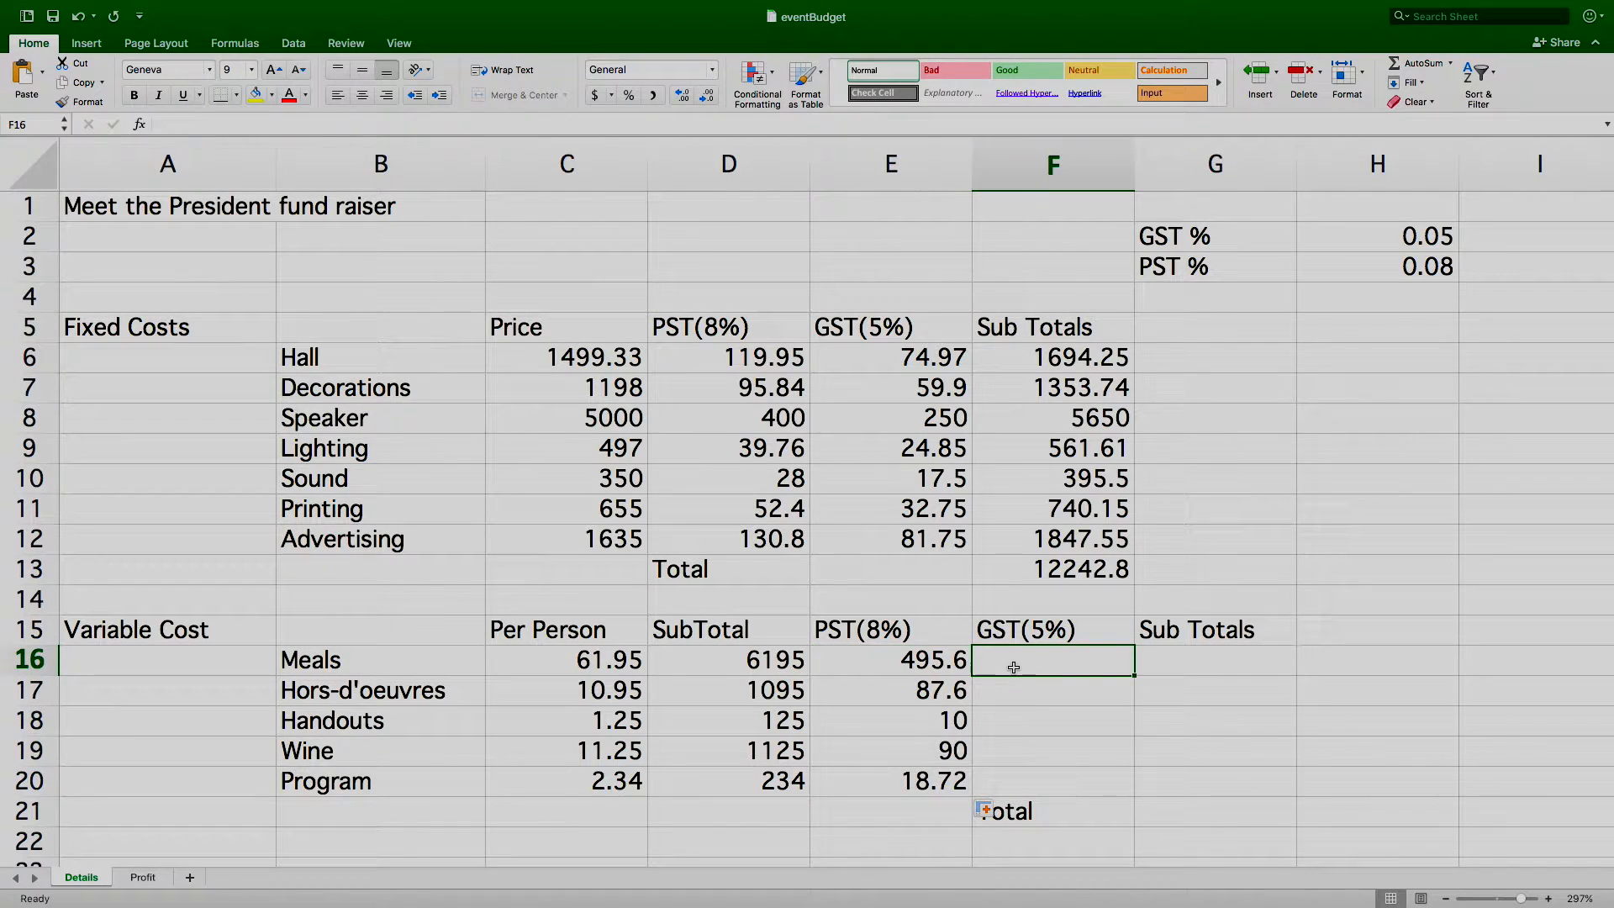
pyautogui.write('=')
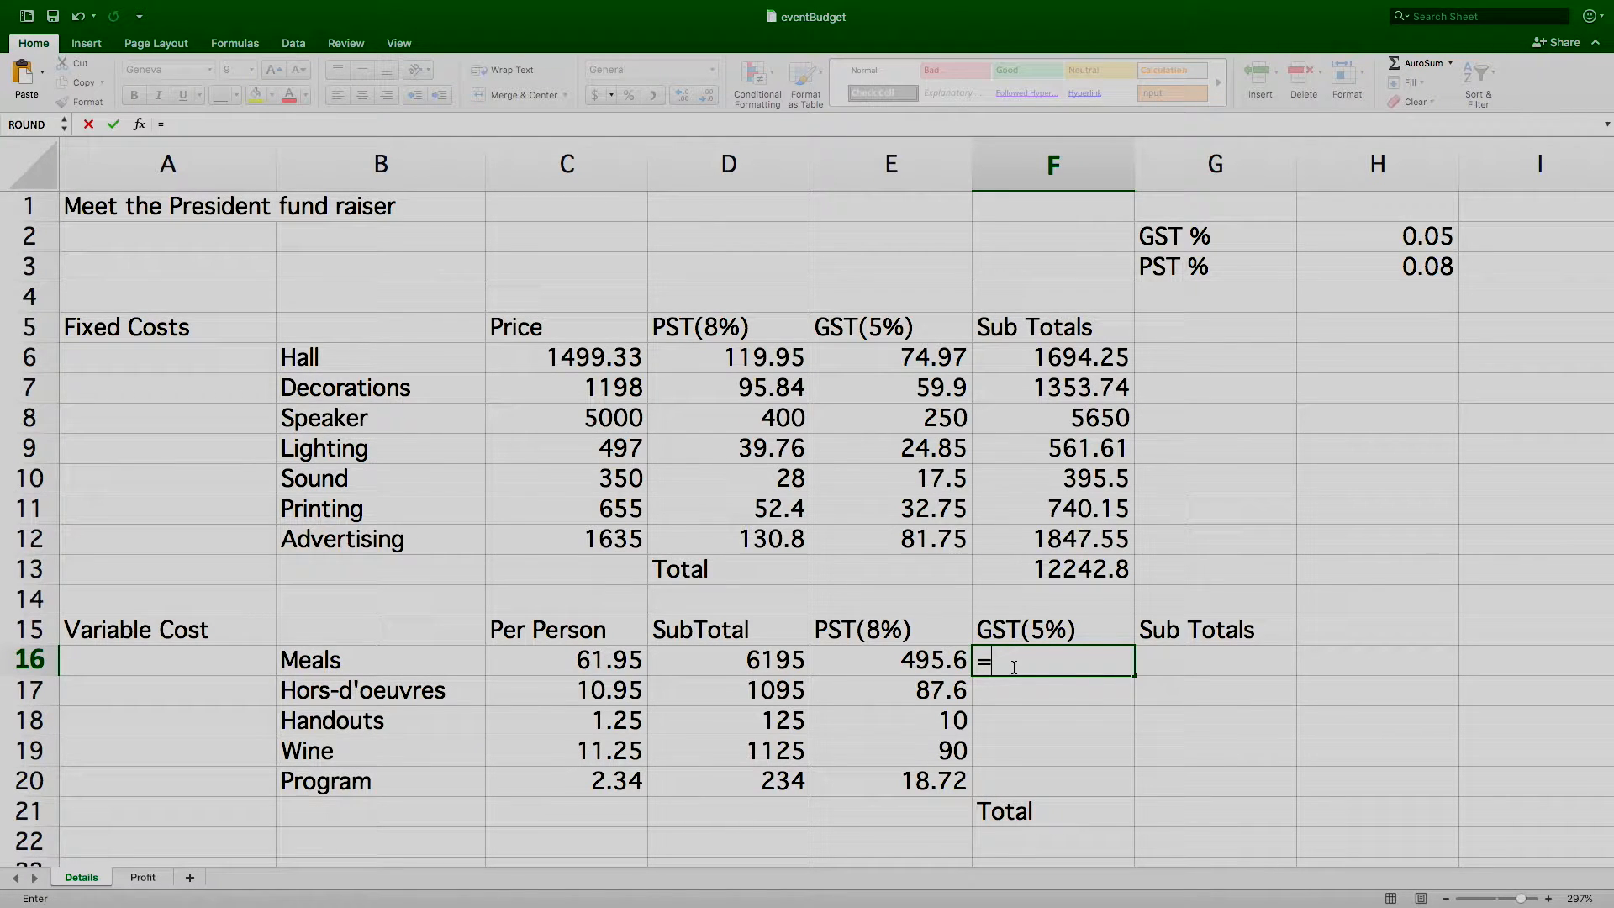
pyautogui.write('d')
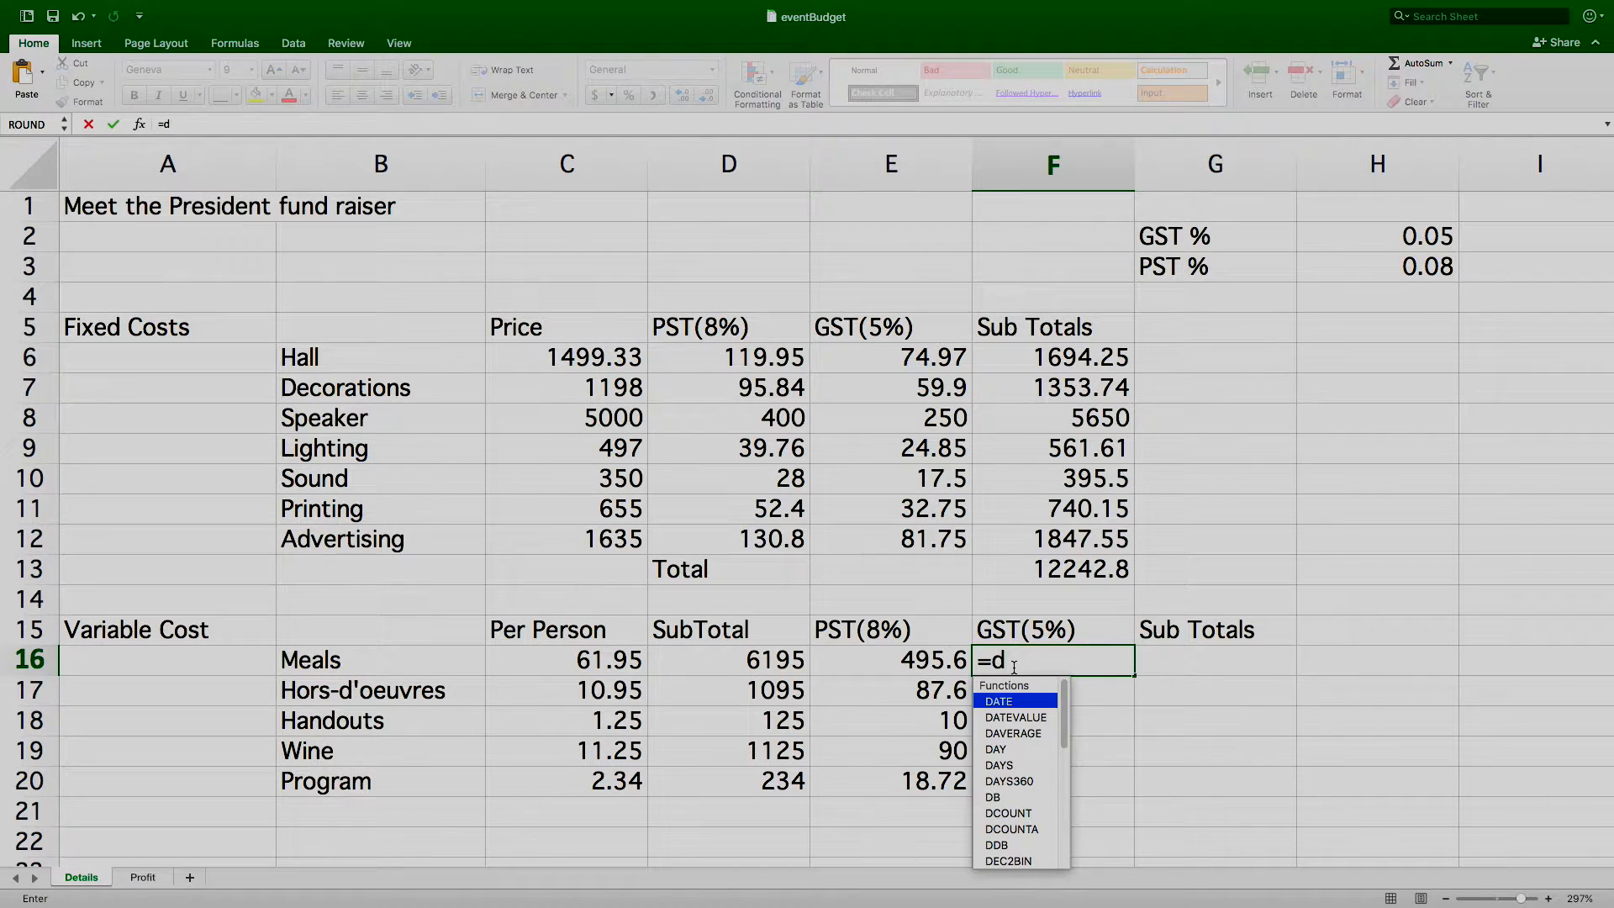
pyautogui.press('BackSpace')
pyautogui.write('roun')
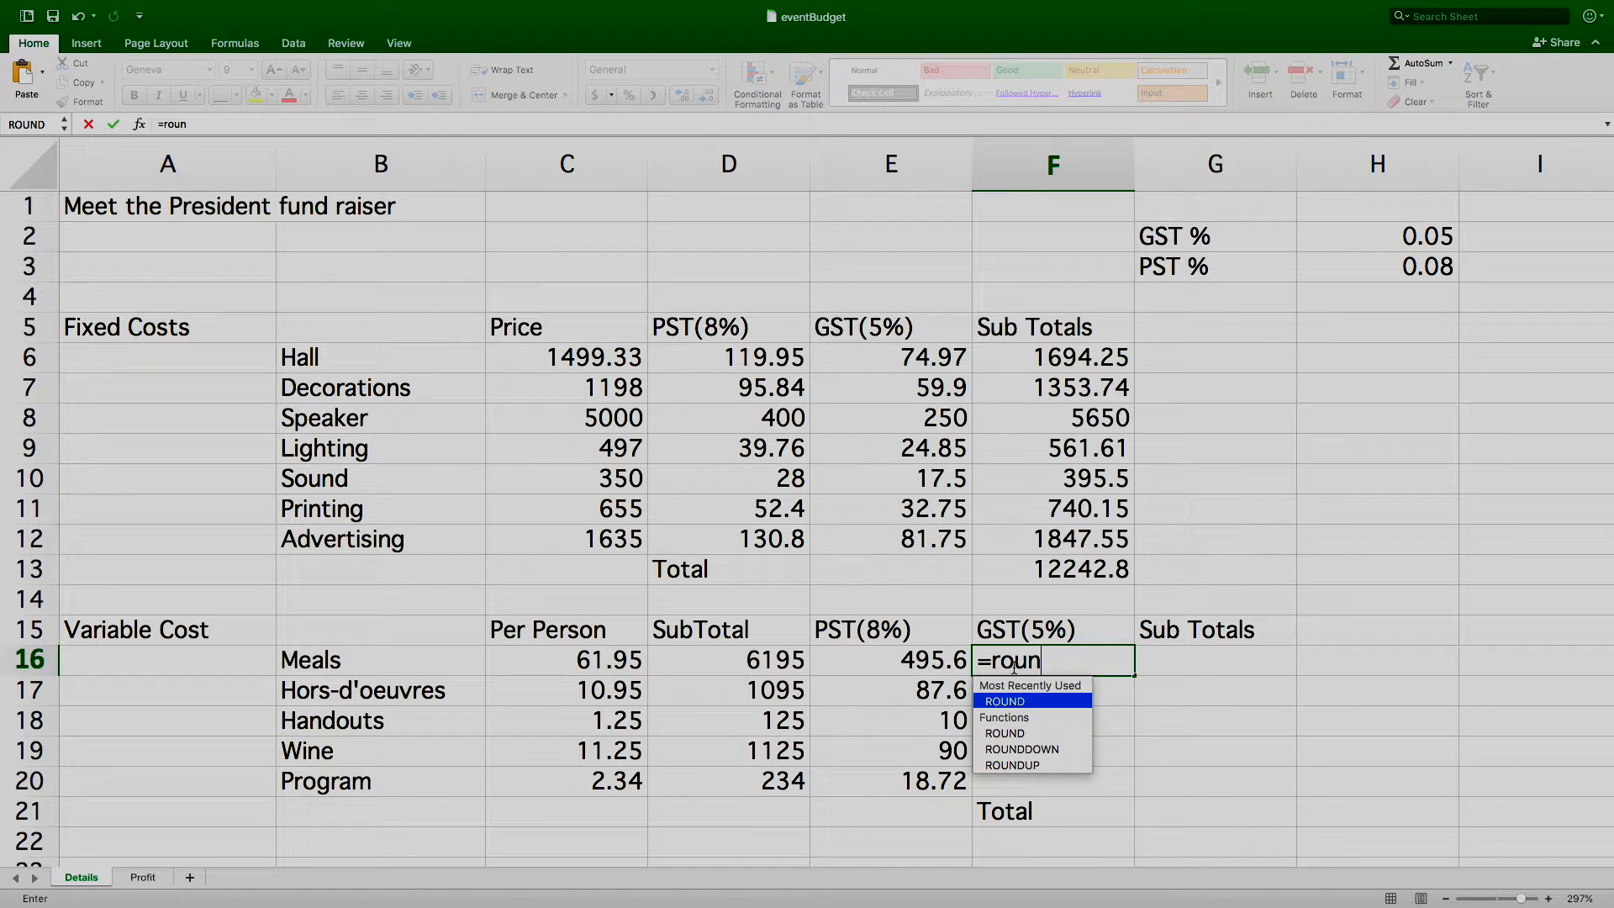
pyautogui.write('d(')
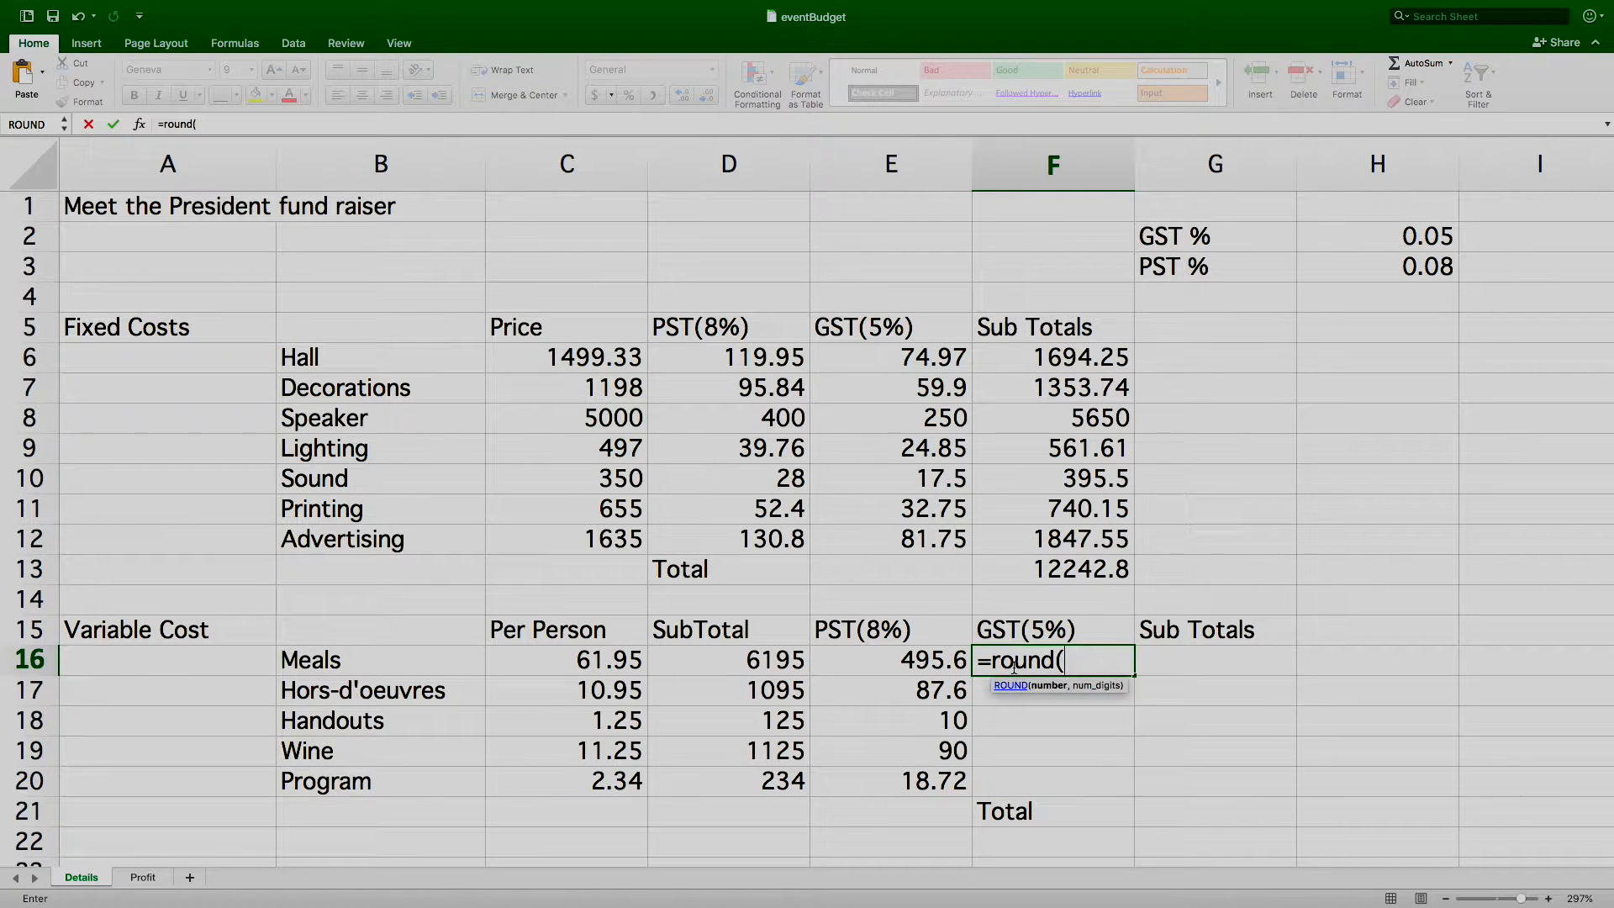
pyautogui.click(773, 661)
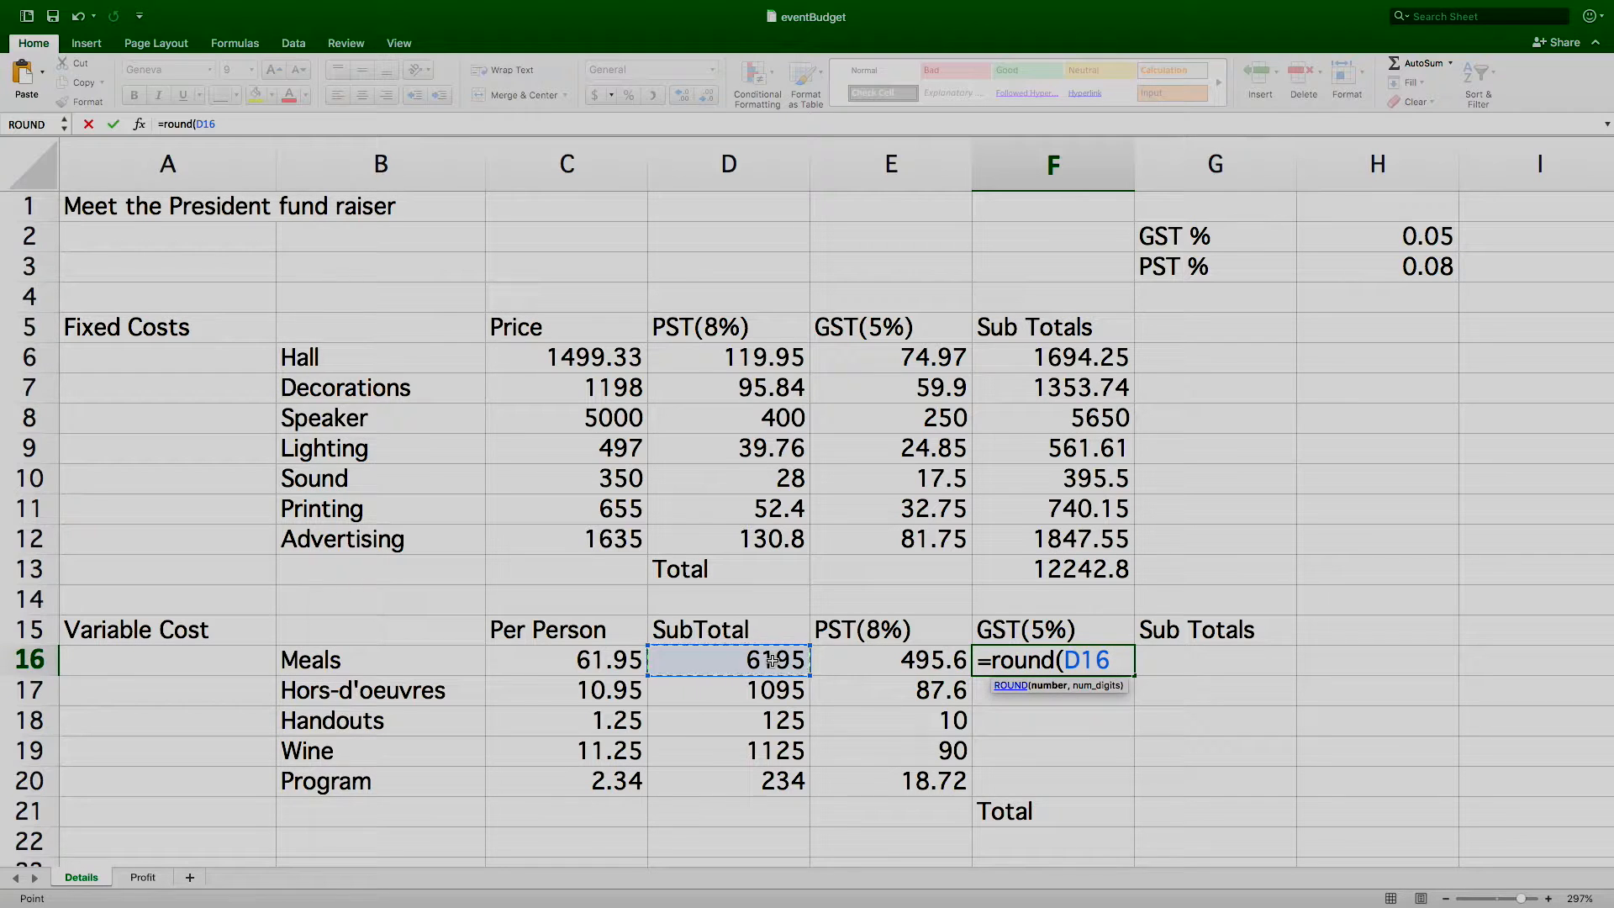
pyautogui.write('*')
pyautogui.click(1435, 244)
pyautogui.press('Left')
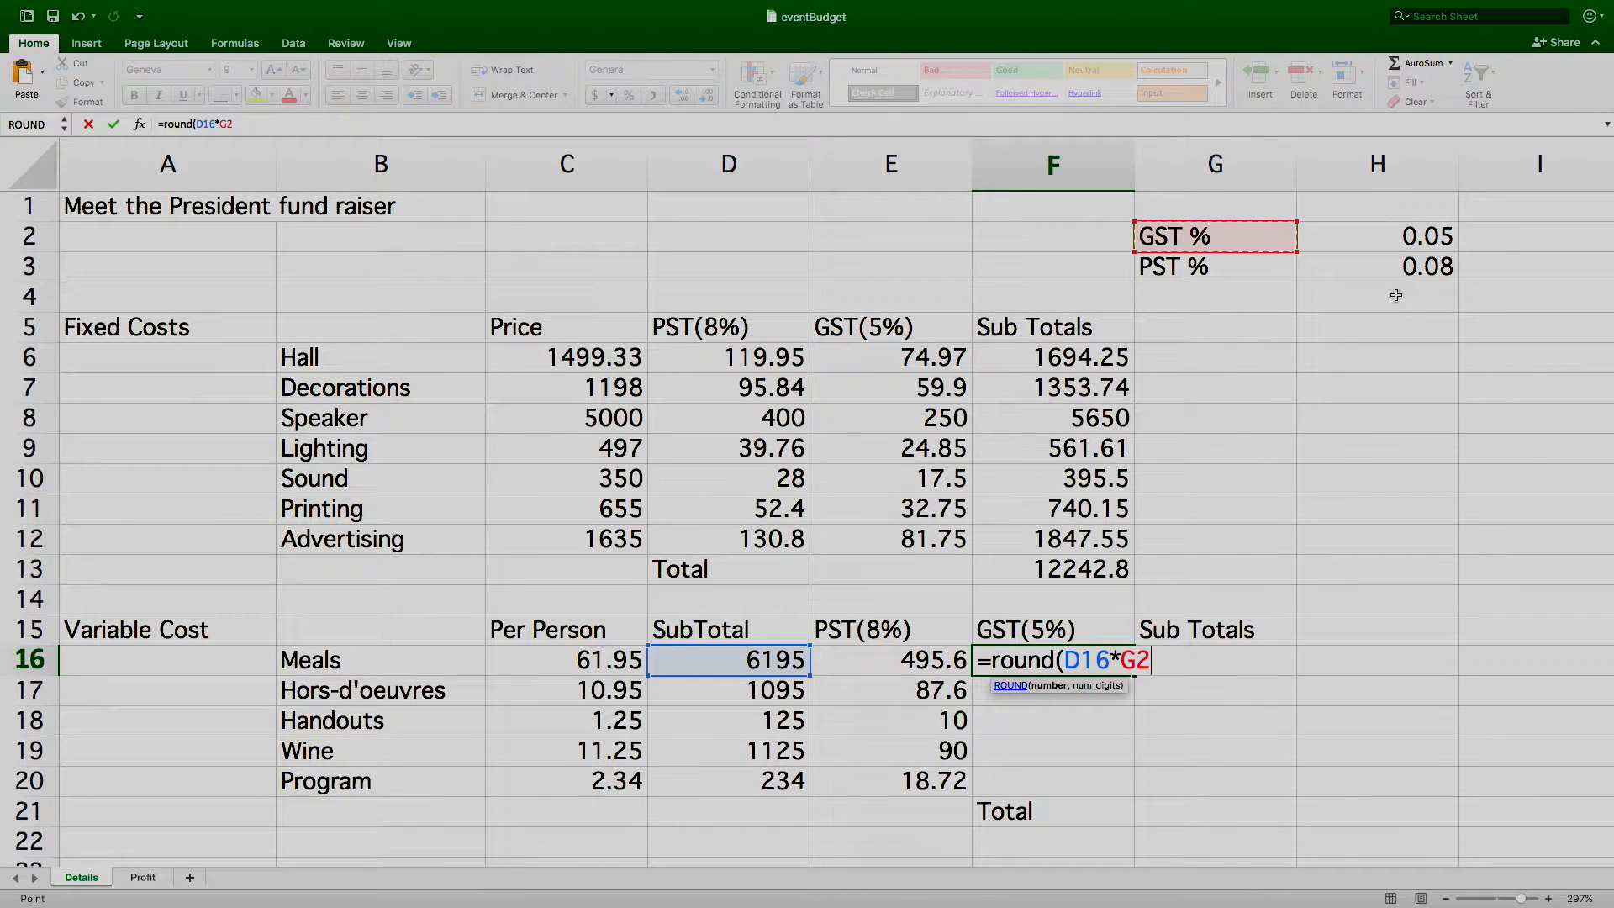
pyautogui.write('$')
pyautogui.press('Return')
pyautogui.click(940, 320)
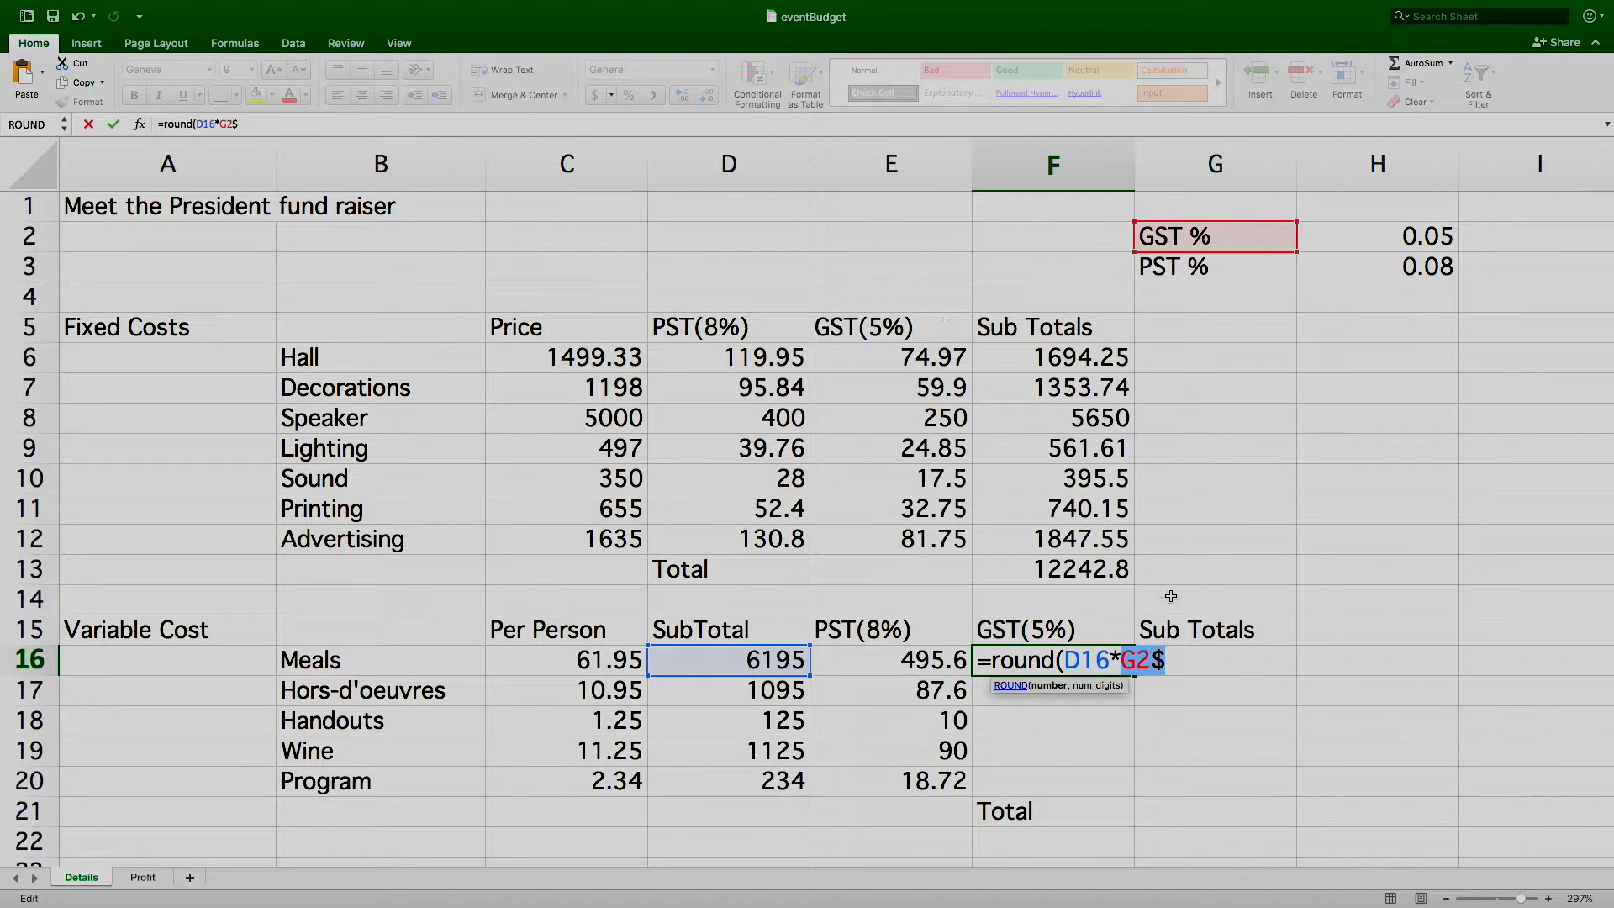
pyautogui.click(1155, 665)
pyautogui.press('BackSpace')
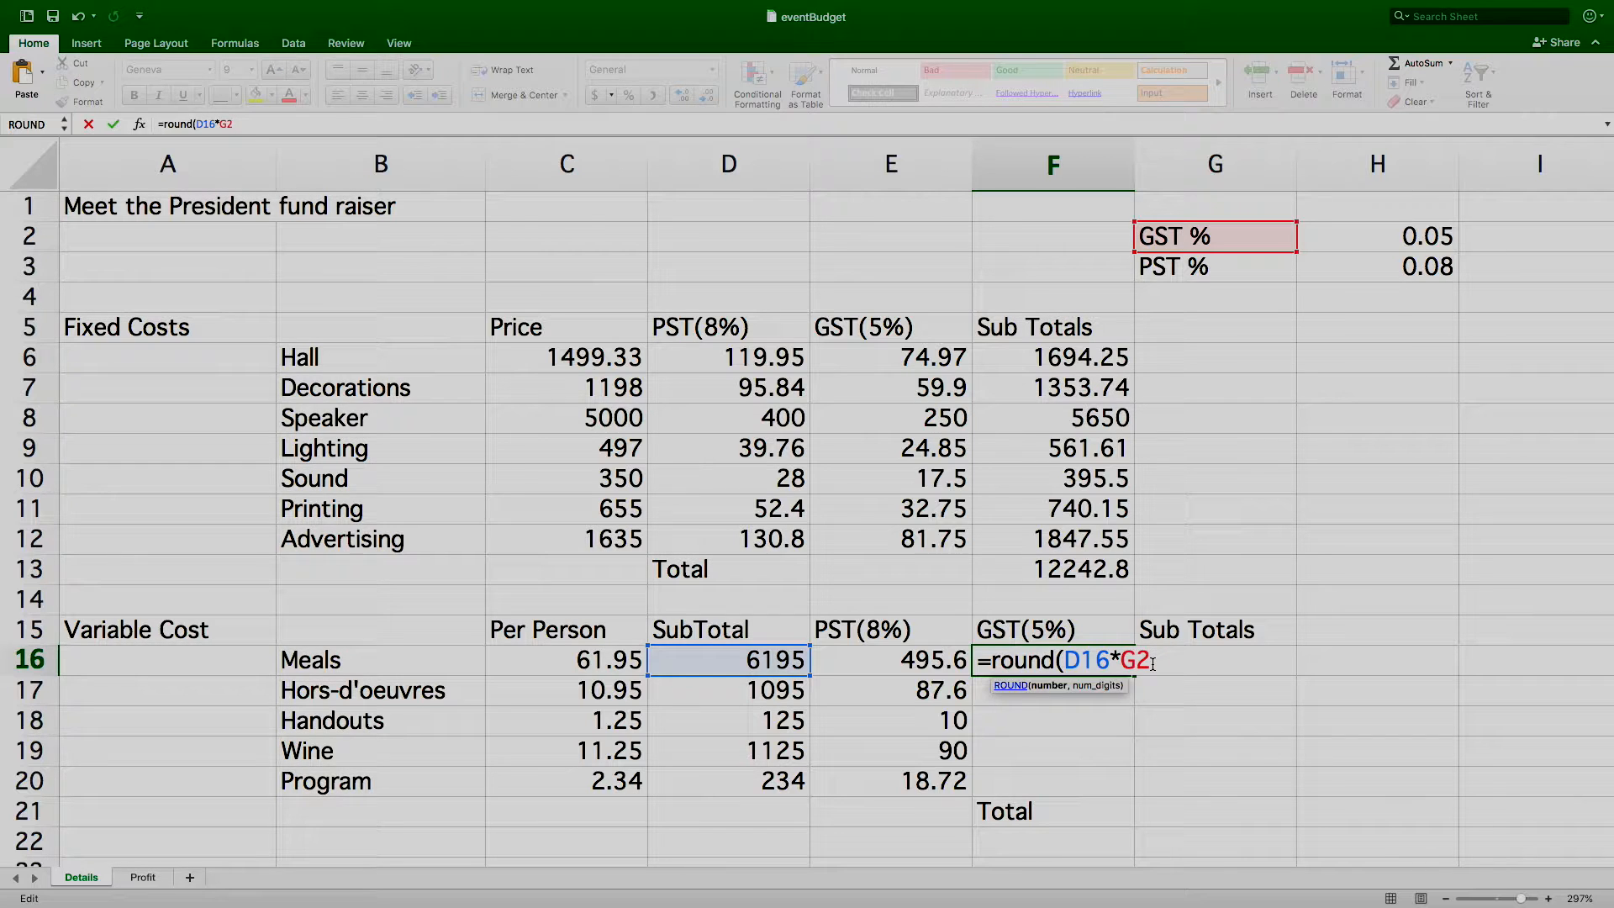
# Step: Make the G2 reference absolute and complete the Meals GST formula in F16 as =round(D16*$G$2,2)
pyautogui.press('Left')
pyautogui.press('Left')
pyautogui.write('$G$2,')
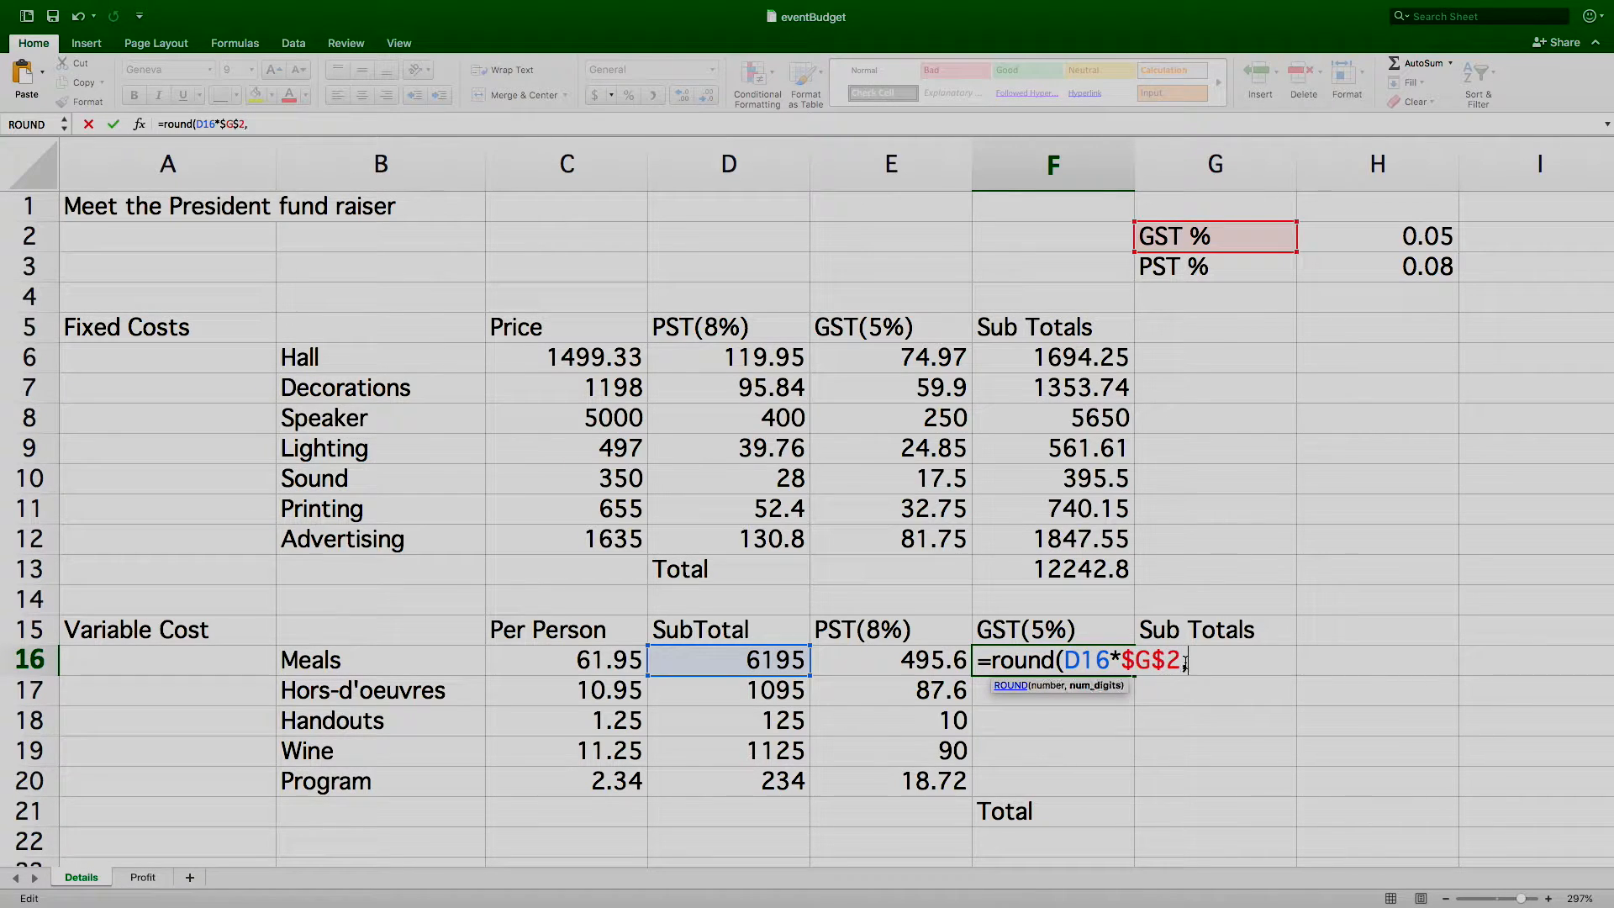
pyautogui.write('2)')
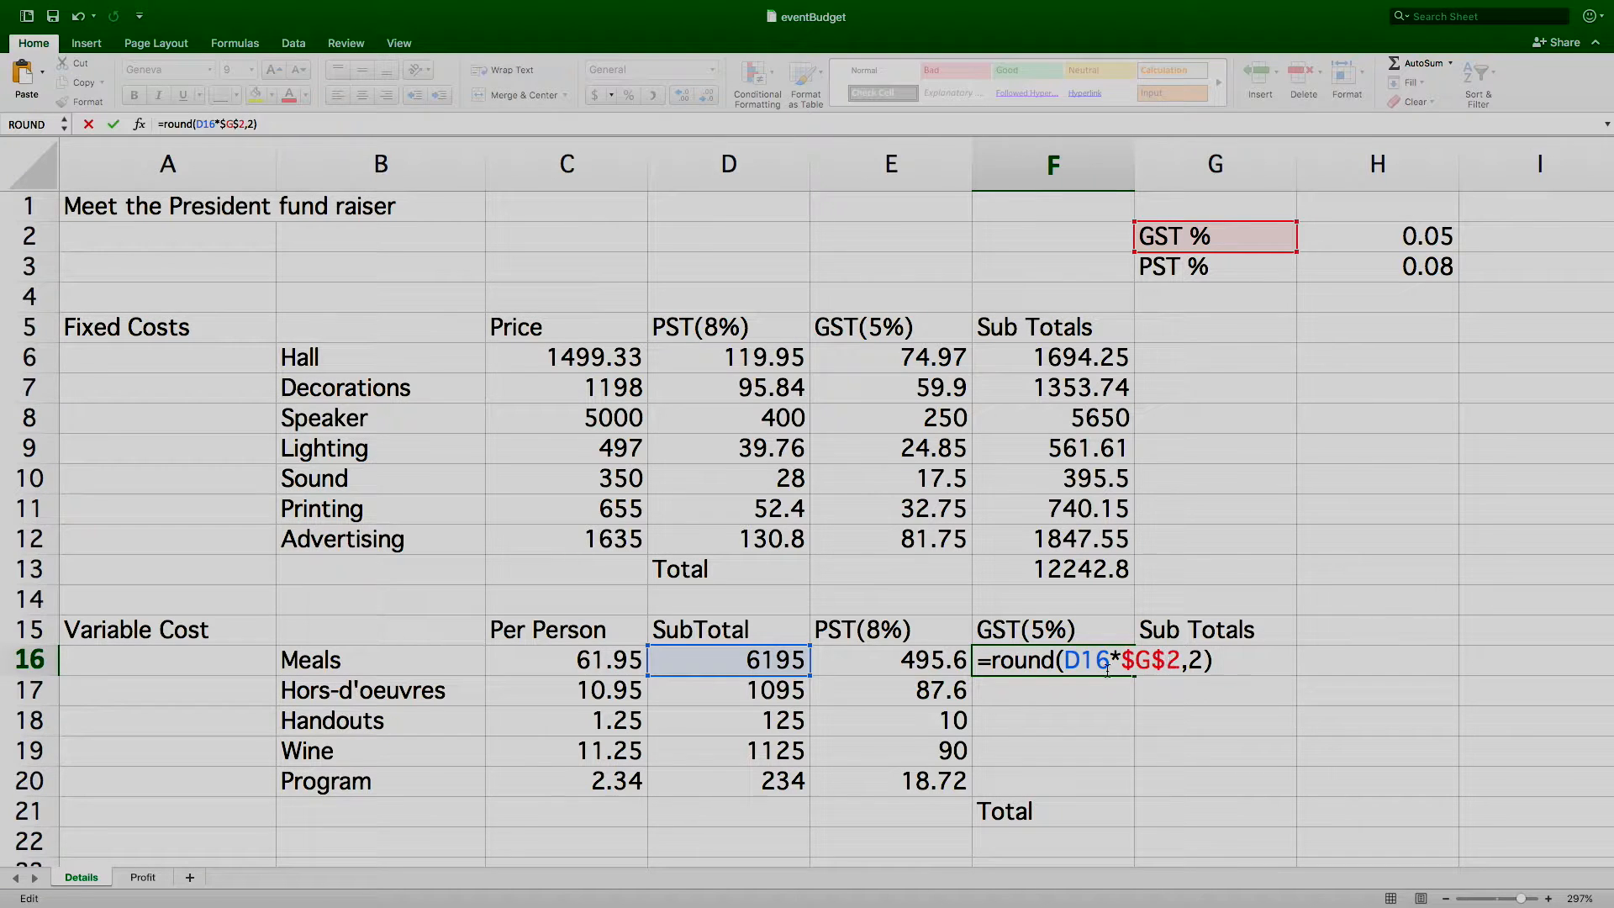
pyautogui.press('Return')
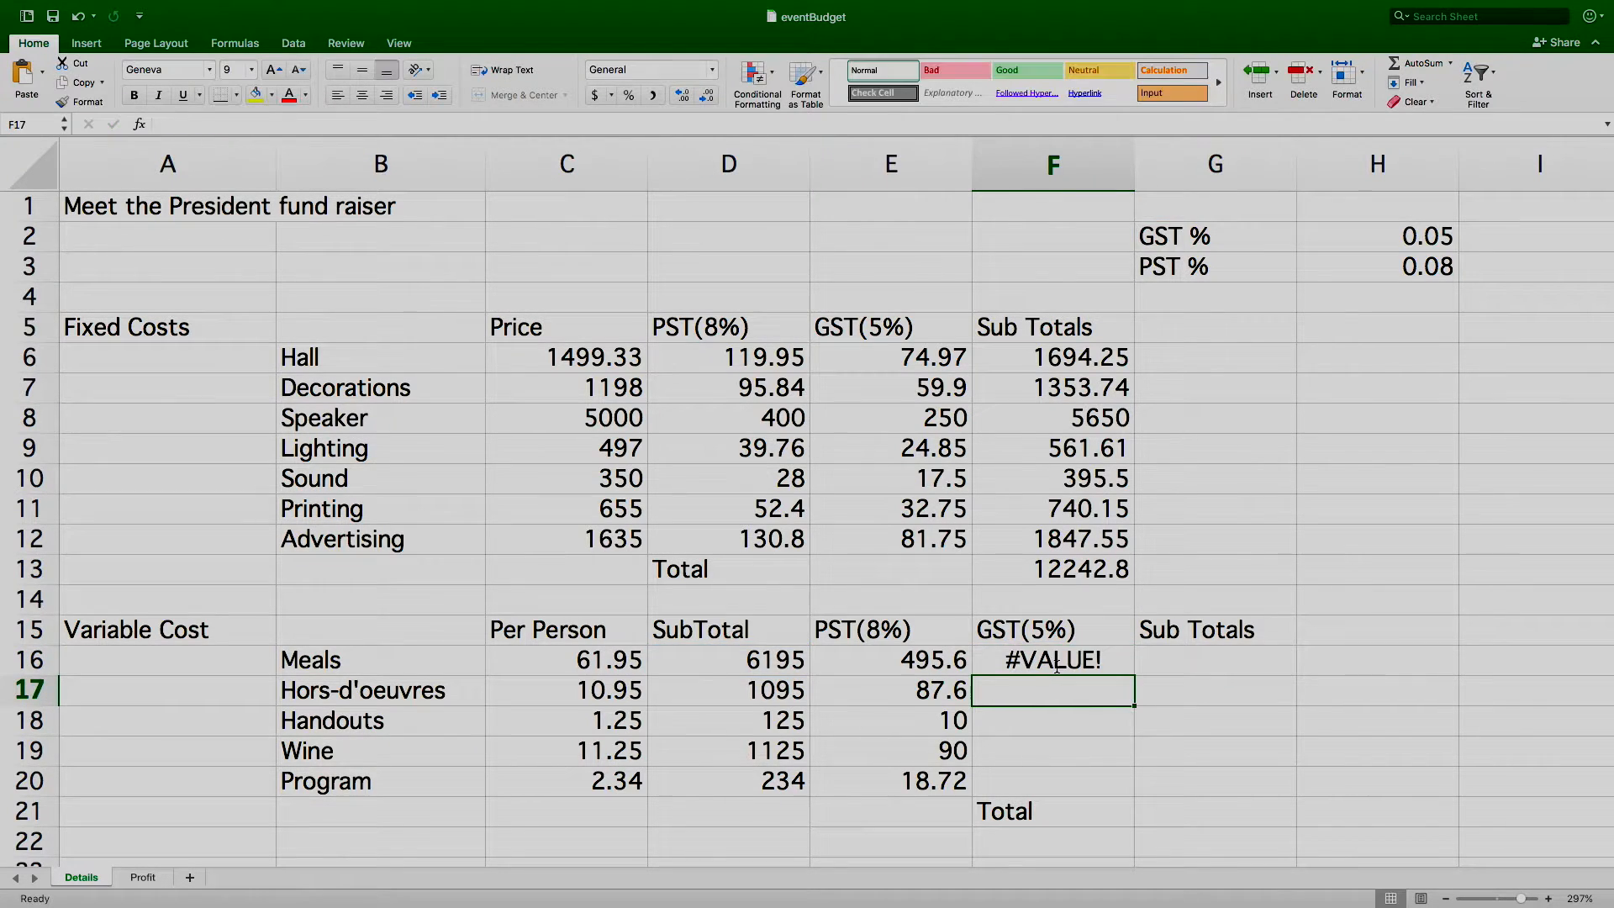
# Step: Correct the GST rate reference in the Meals formula in F16 to $H$2 and fill the formula down to F20
pyautogui.click(1057, 666)
pyautogui.doubleClick(1057, 666)
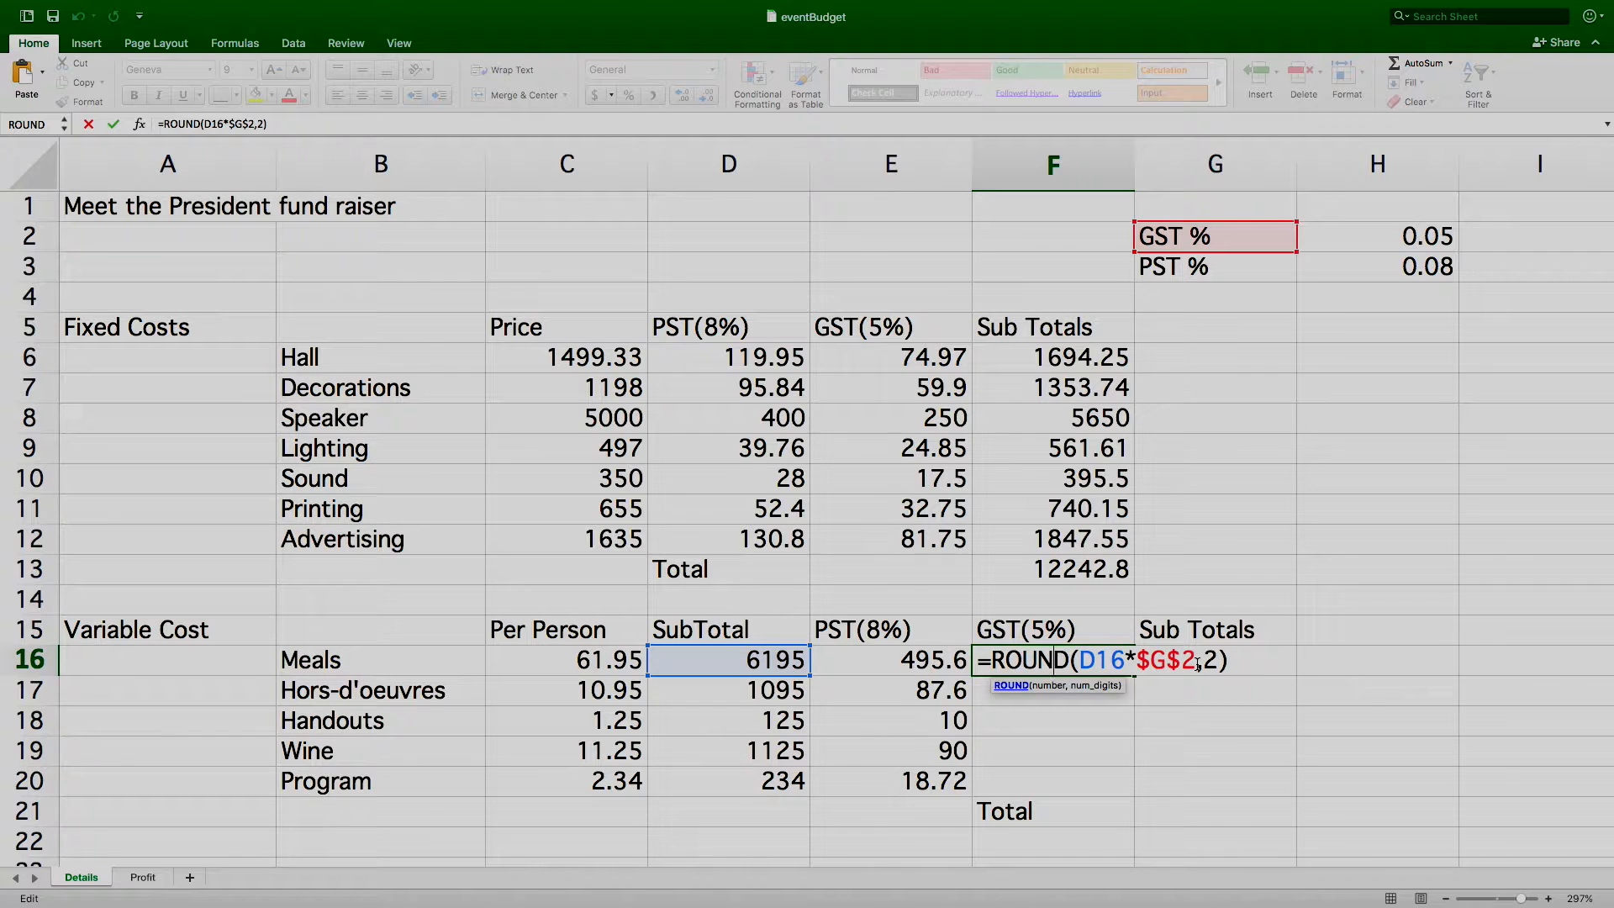
pyautogui.moveTo(1167, 662); pyautogui.dragTo(1152, 663)
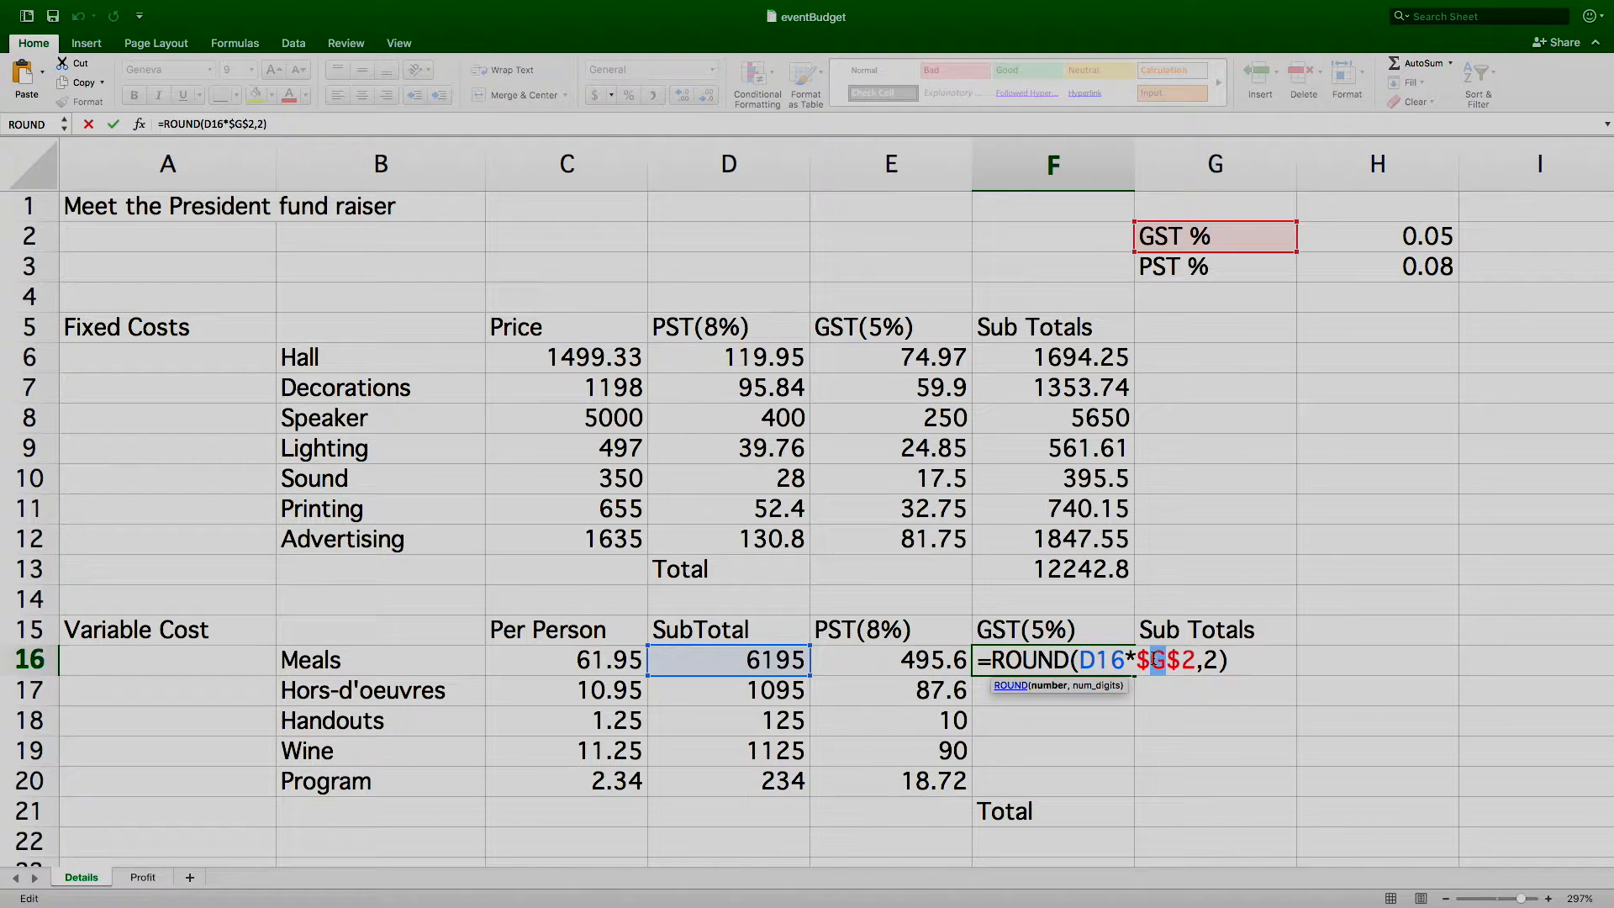
pyautogui.write('H')
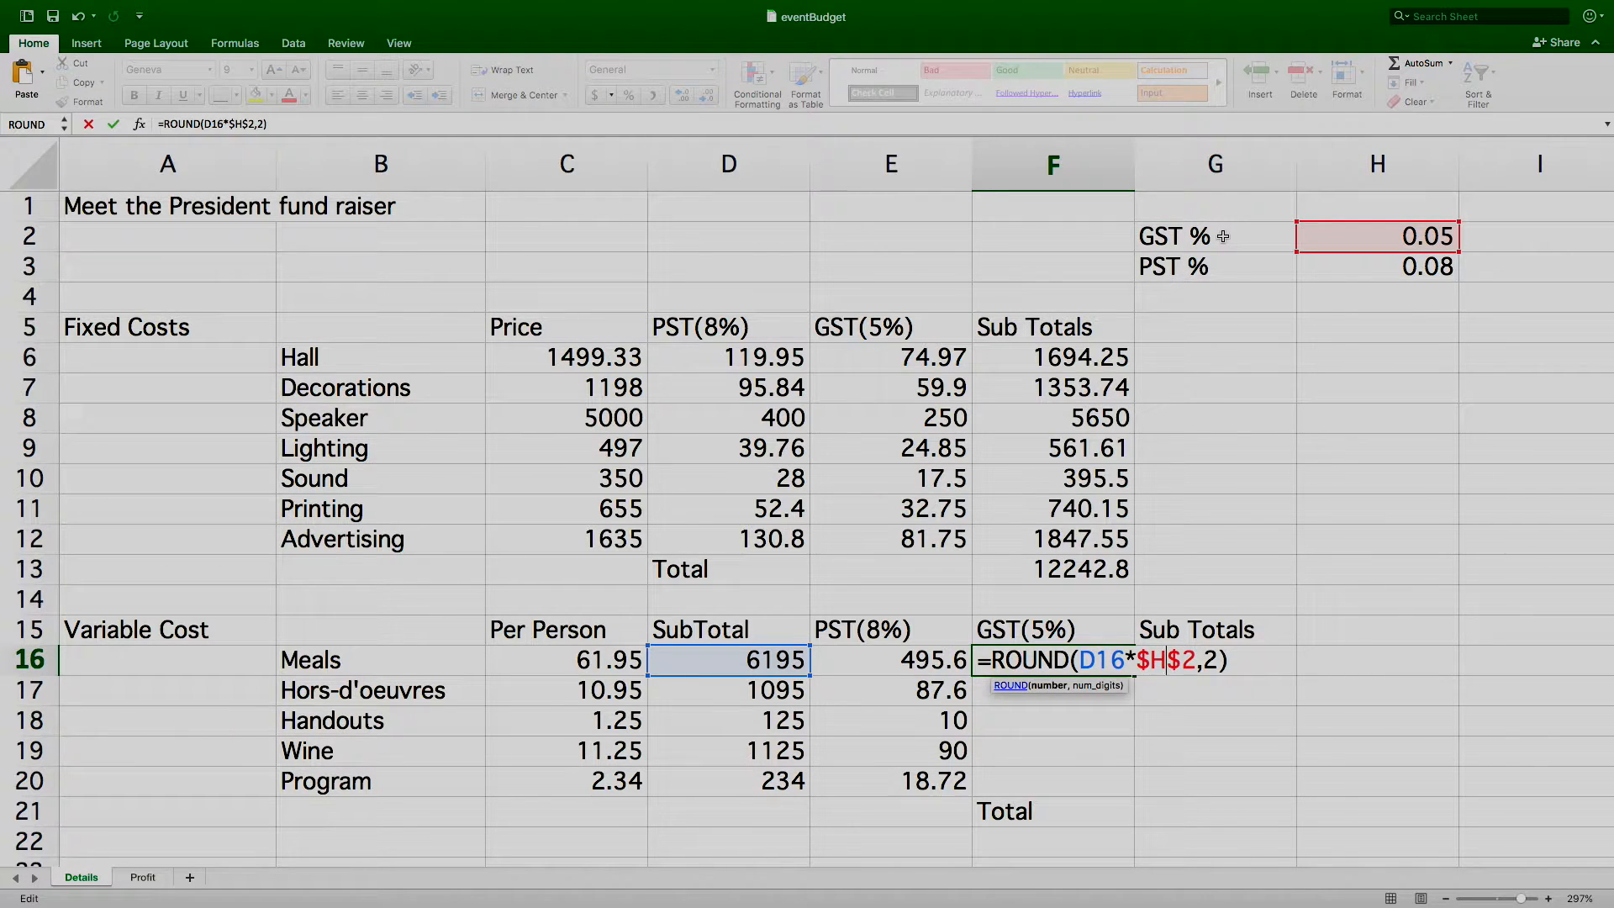
pyautogui.press('Return')
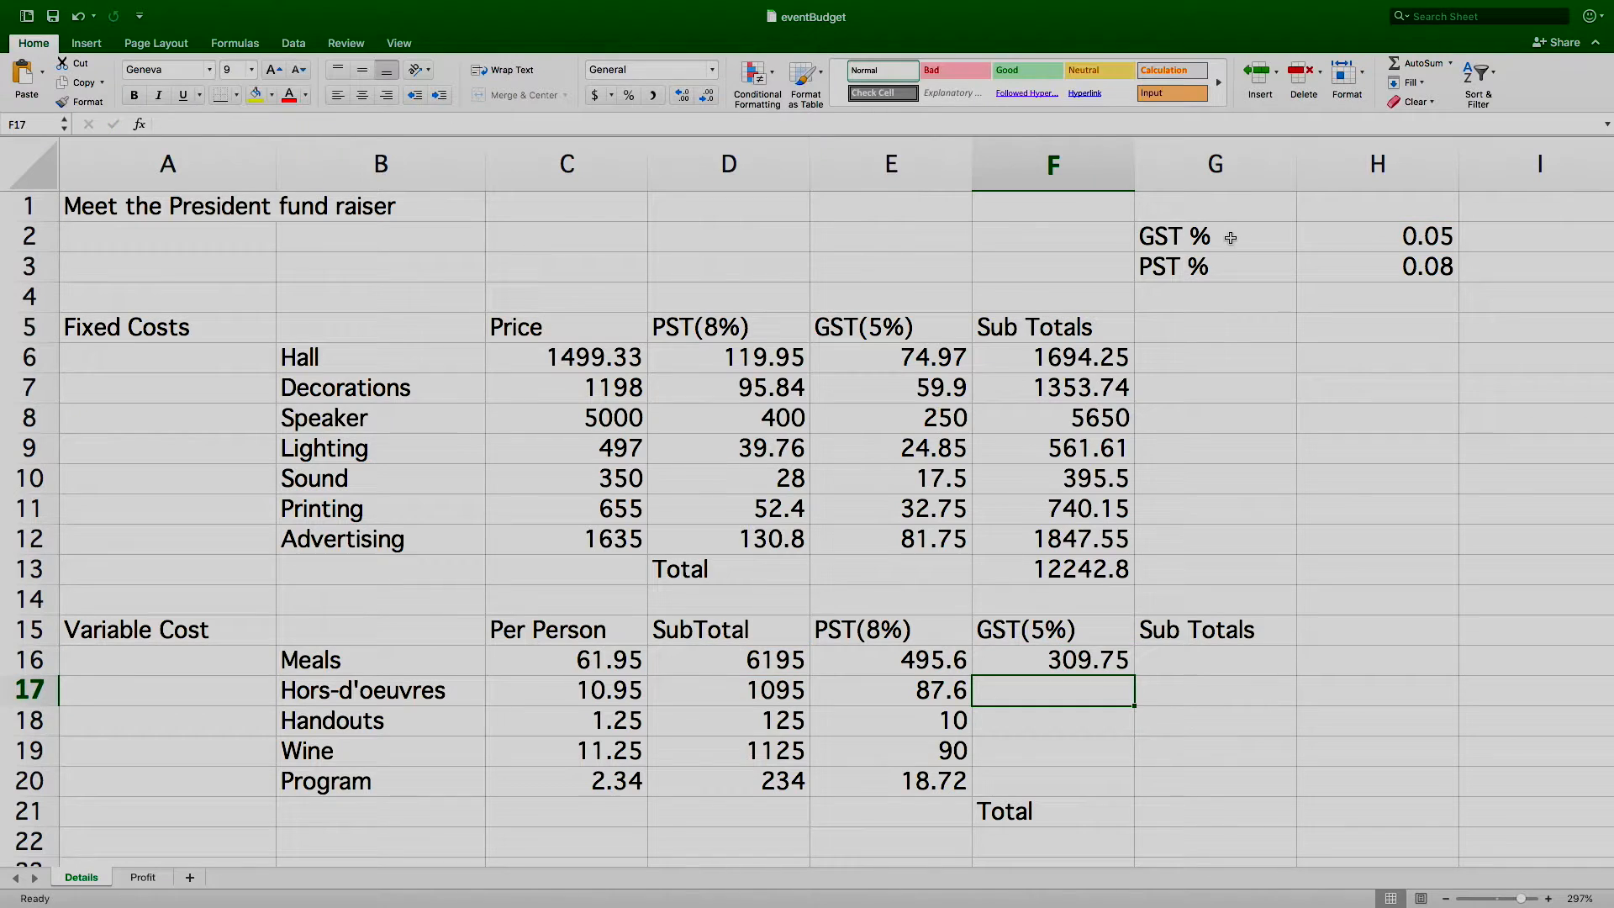
pyautogui.click(1094, 660)
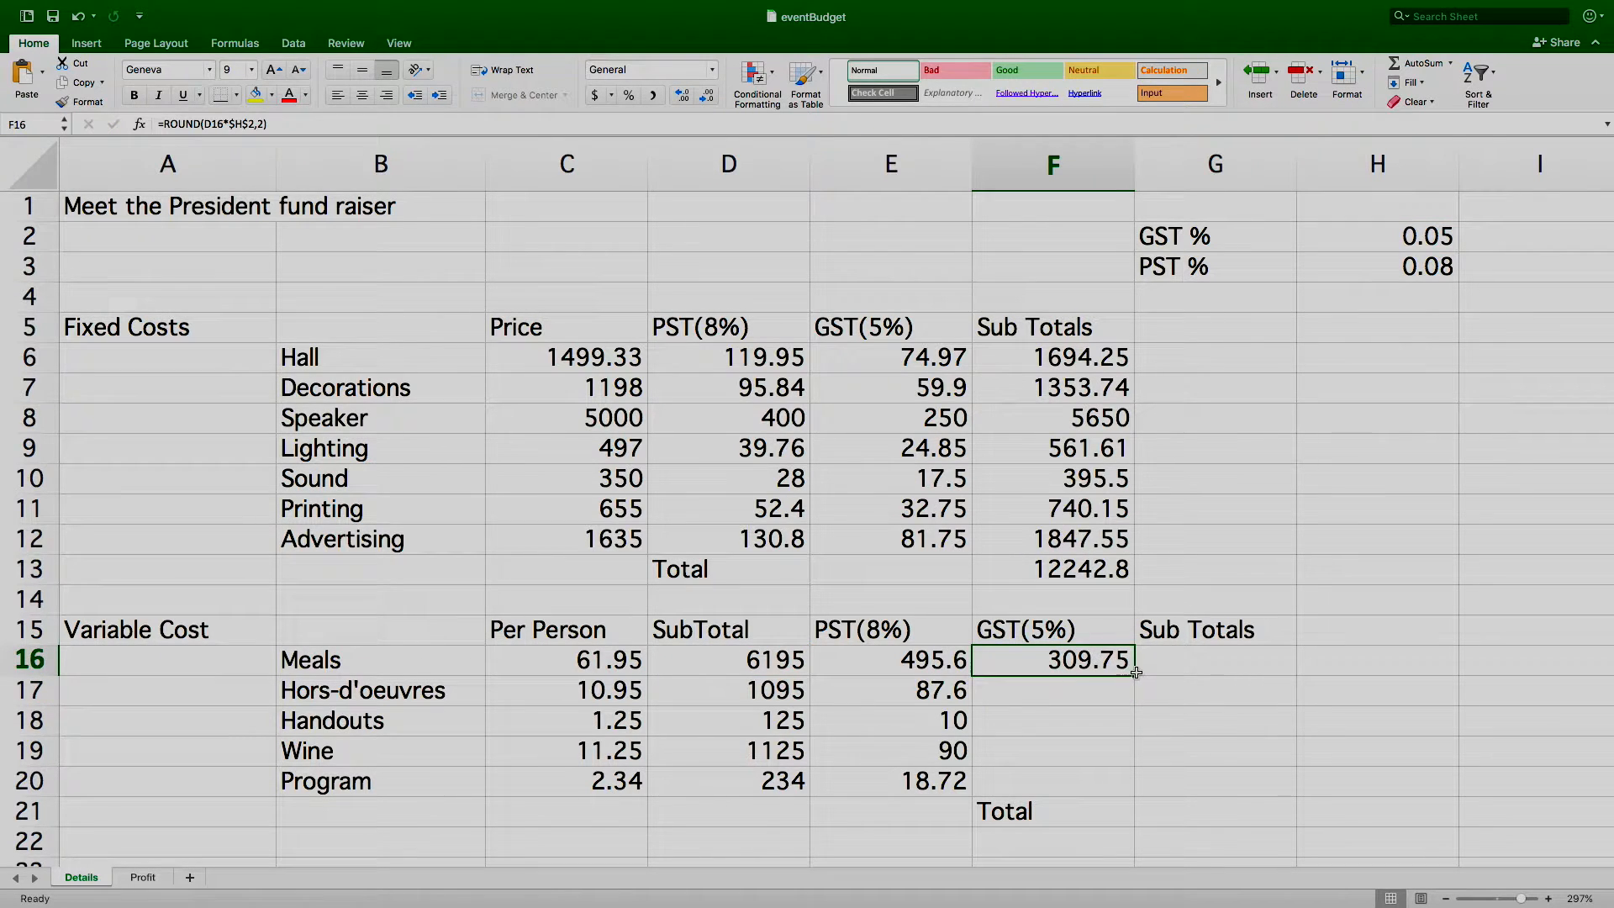
pyautogui.moveTo(1135, 675); pyautogui.dragTo(1136, 795)
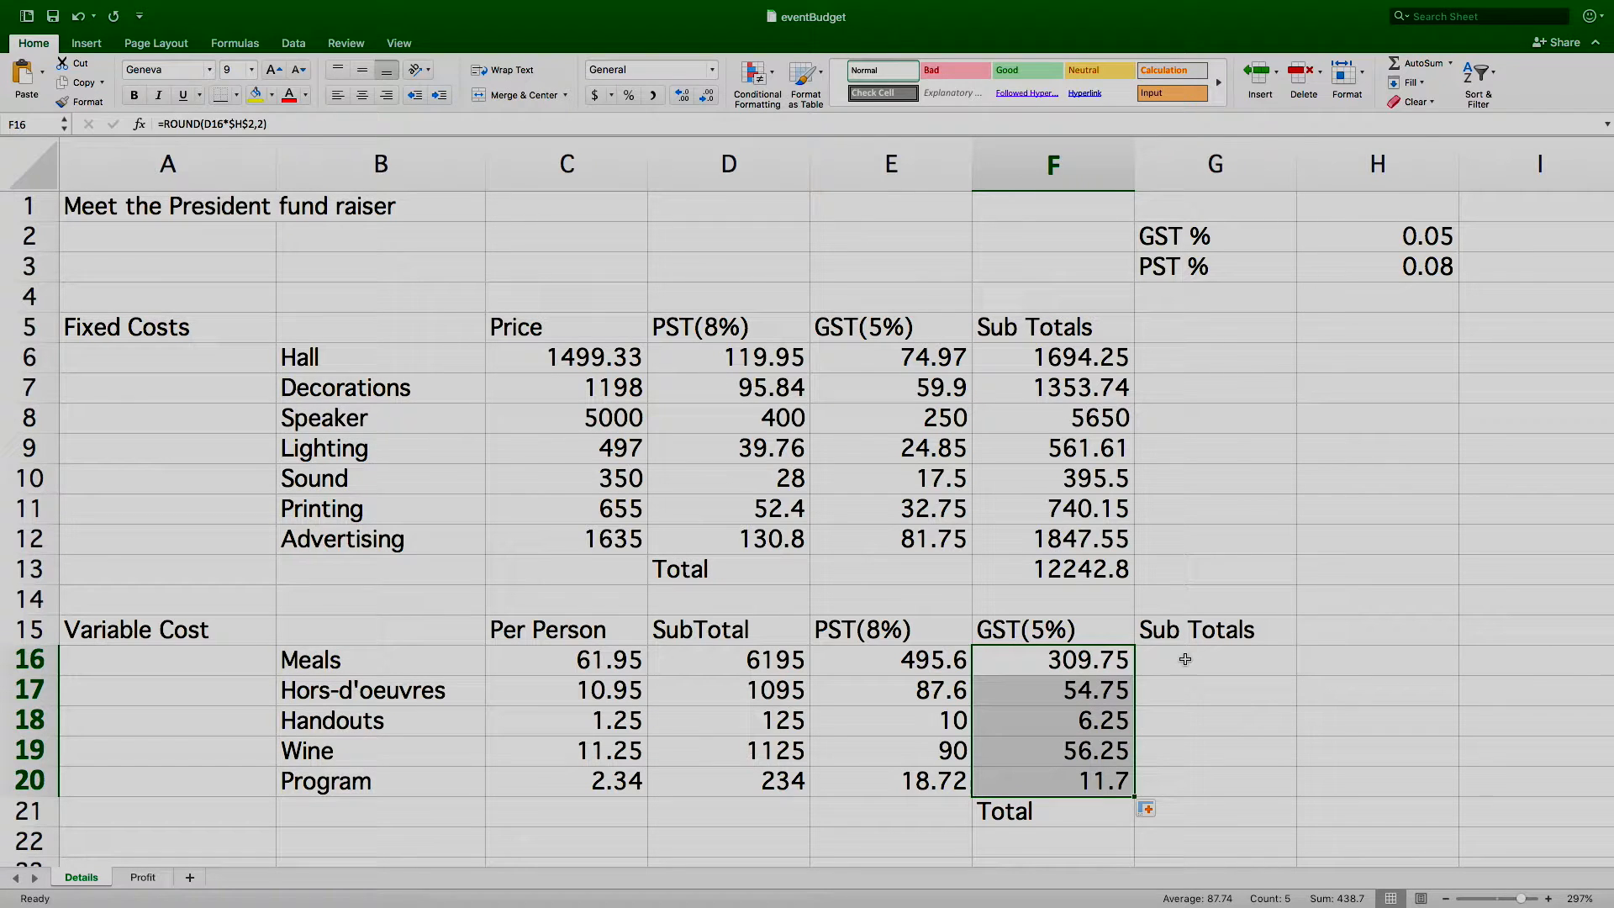
# Step: Write the Meals subtotal formula =D16+E16+F16 in G16 and fill it down to G20
pyautogui.click(1185, 660)
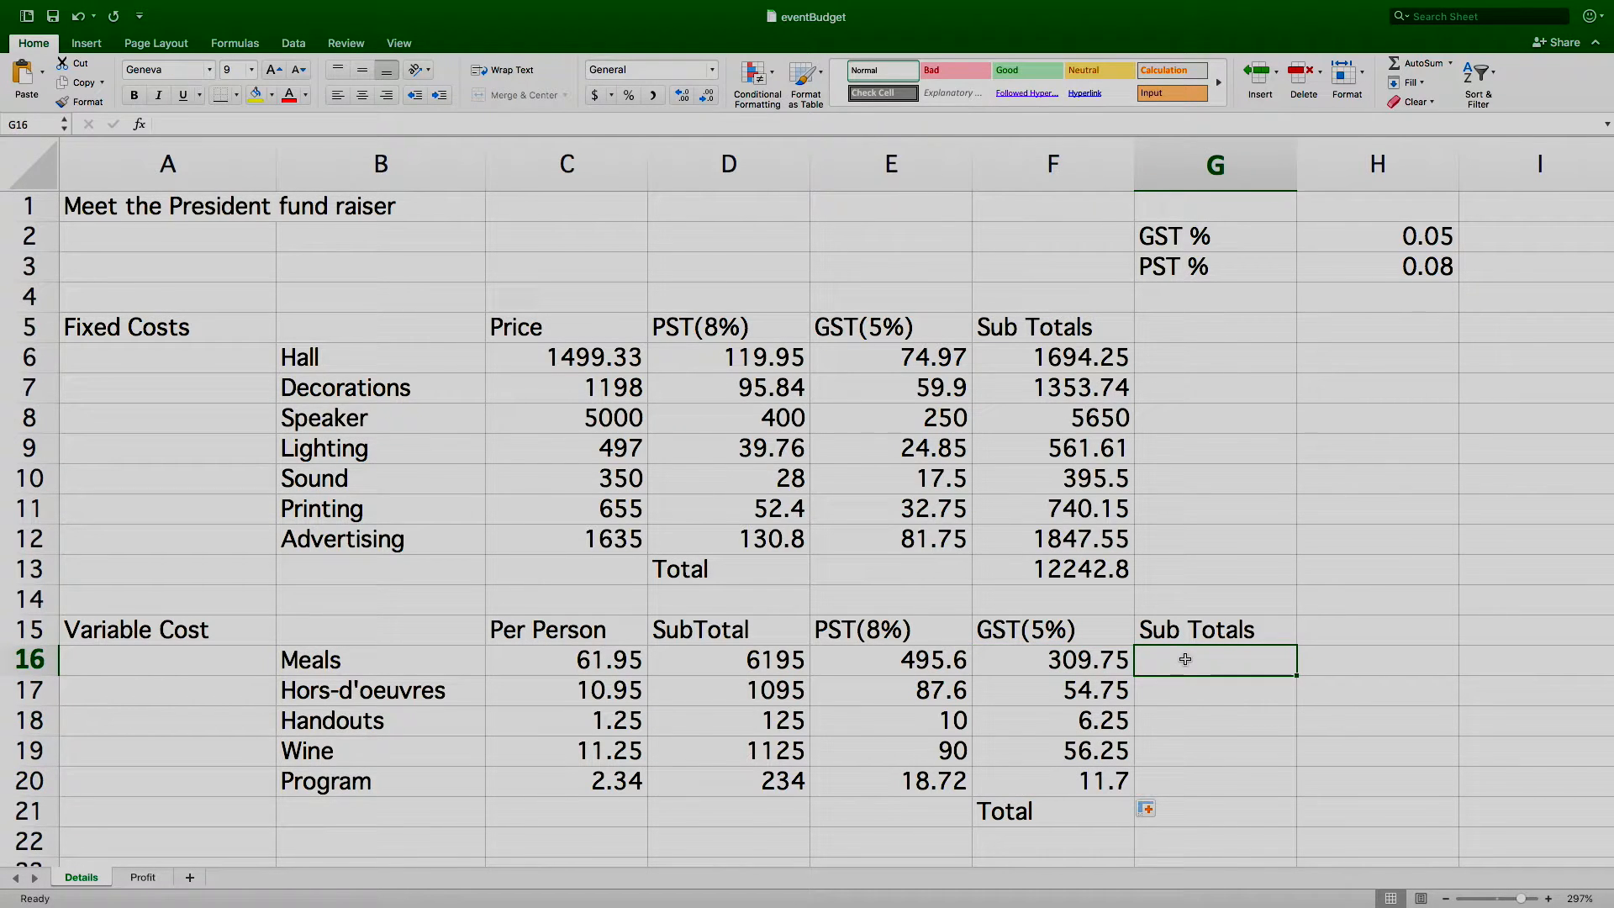
pyautogui.write('=')
pyautogui.click(772, 660)
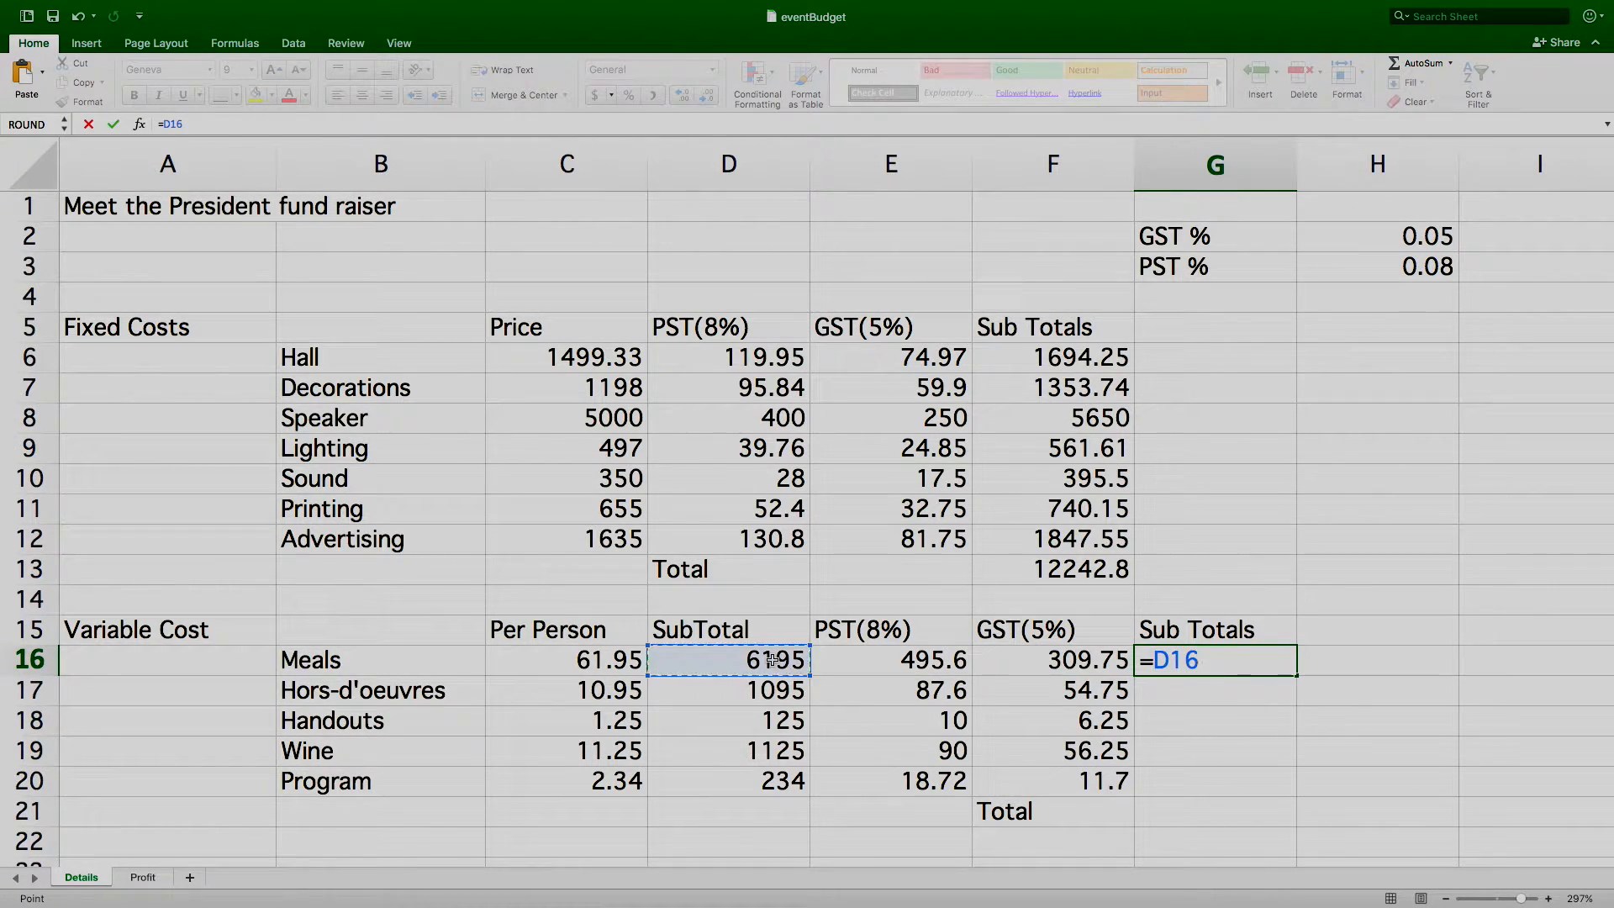
pyautogui.write('+')
pyautogui.click(871, 661)
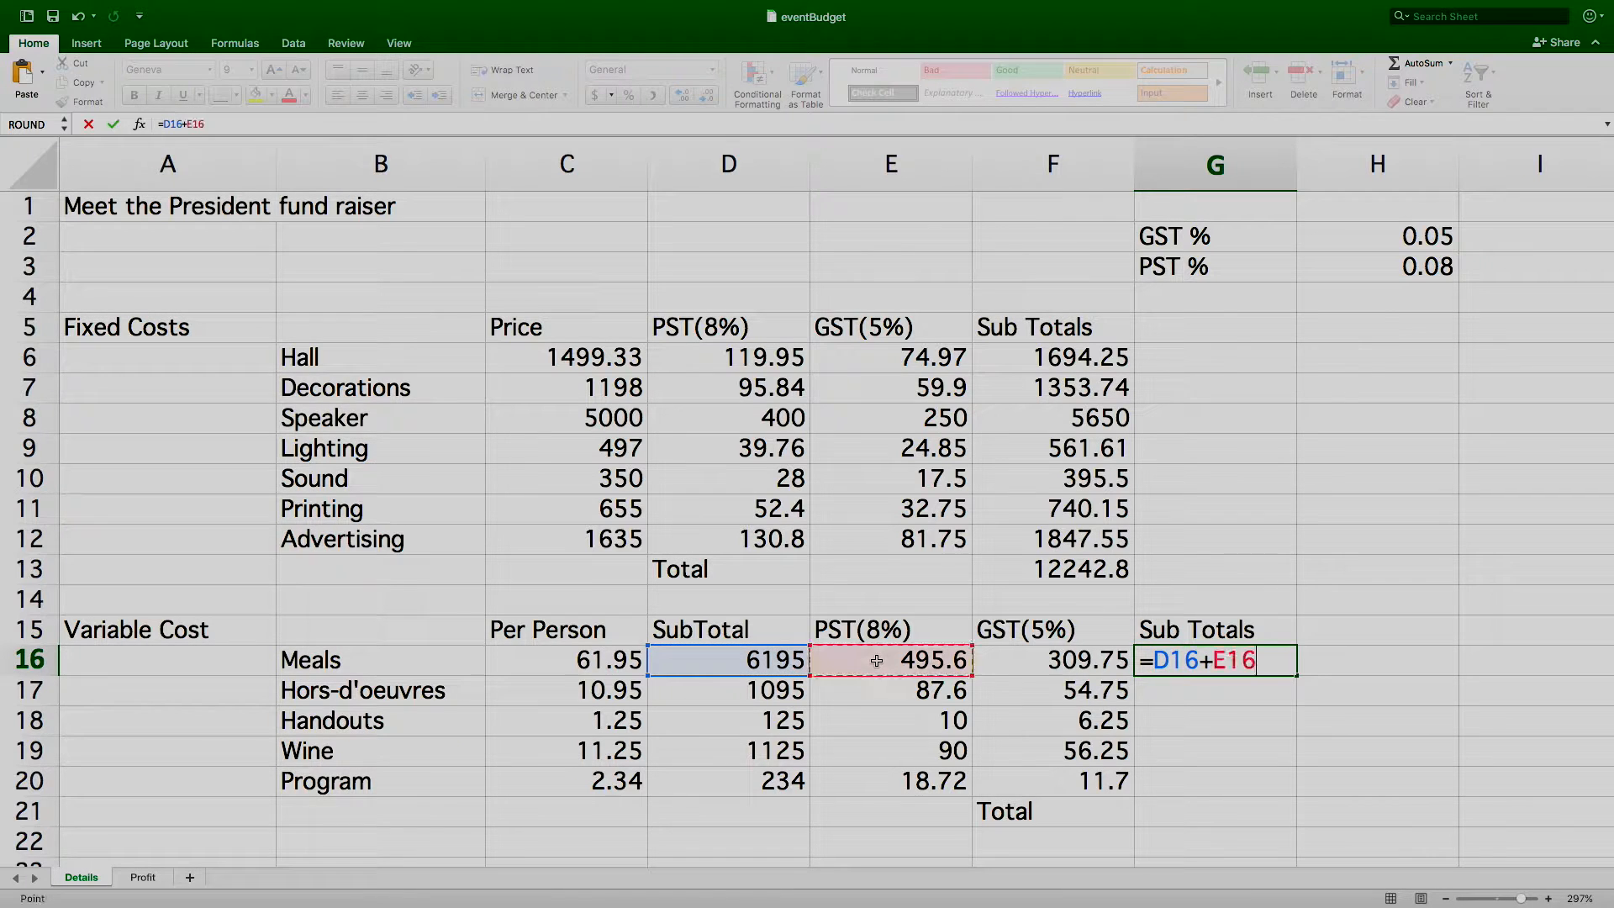
pyautogui.write('+')
pyautogui.click(1030, 662)
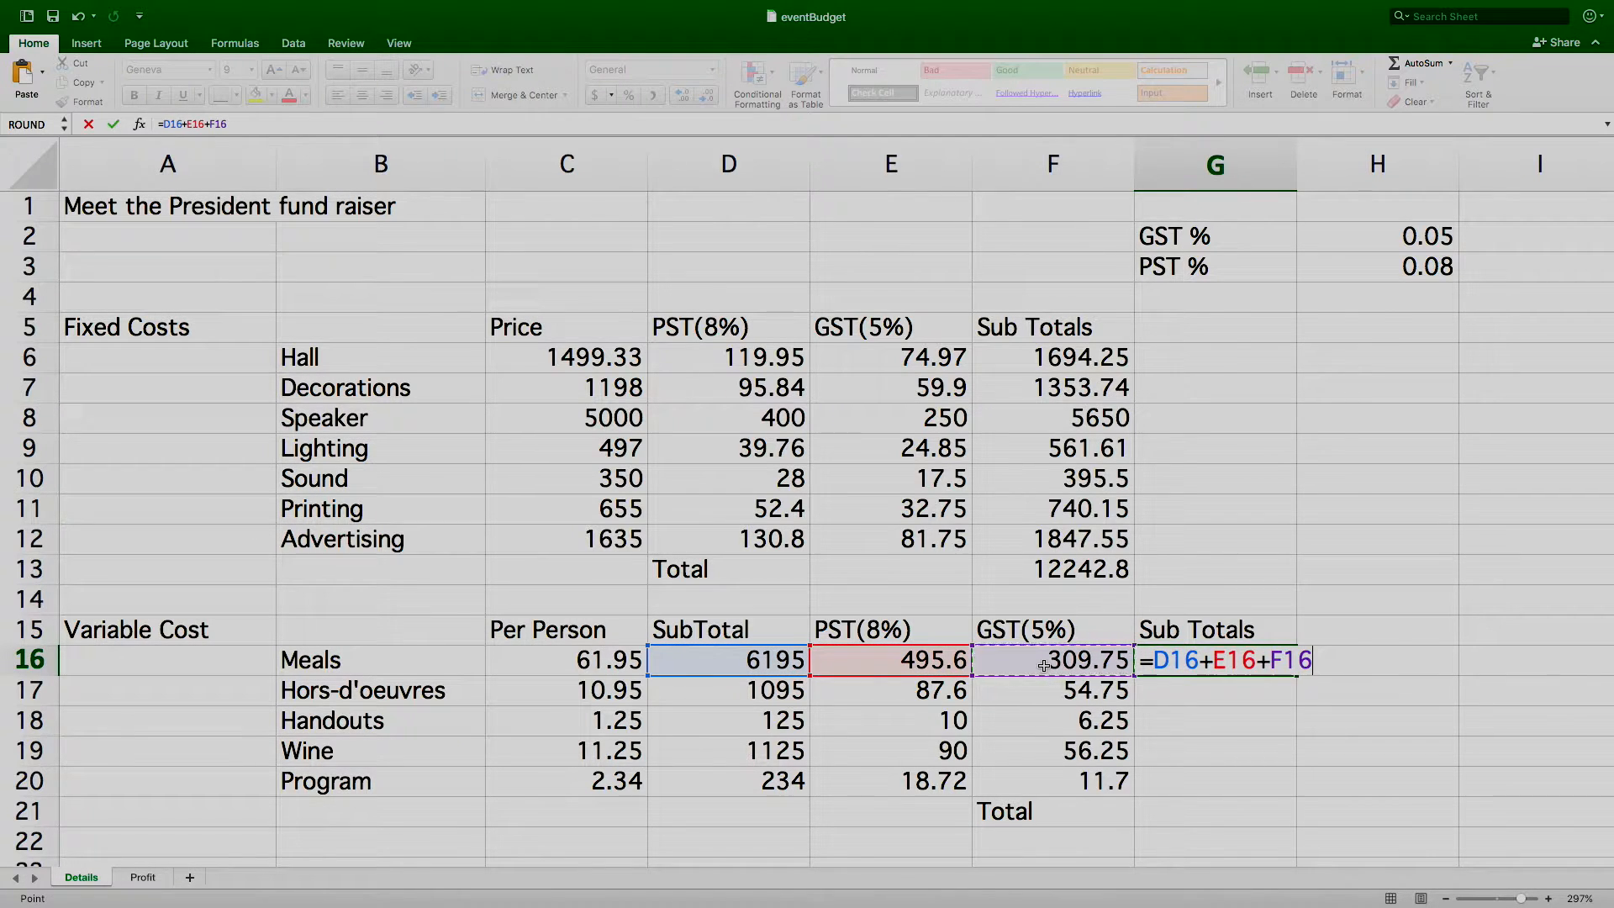
pyautogui.press('Return')
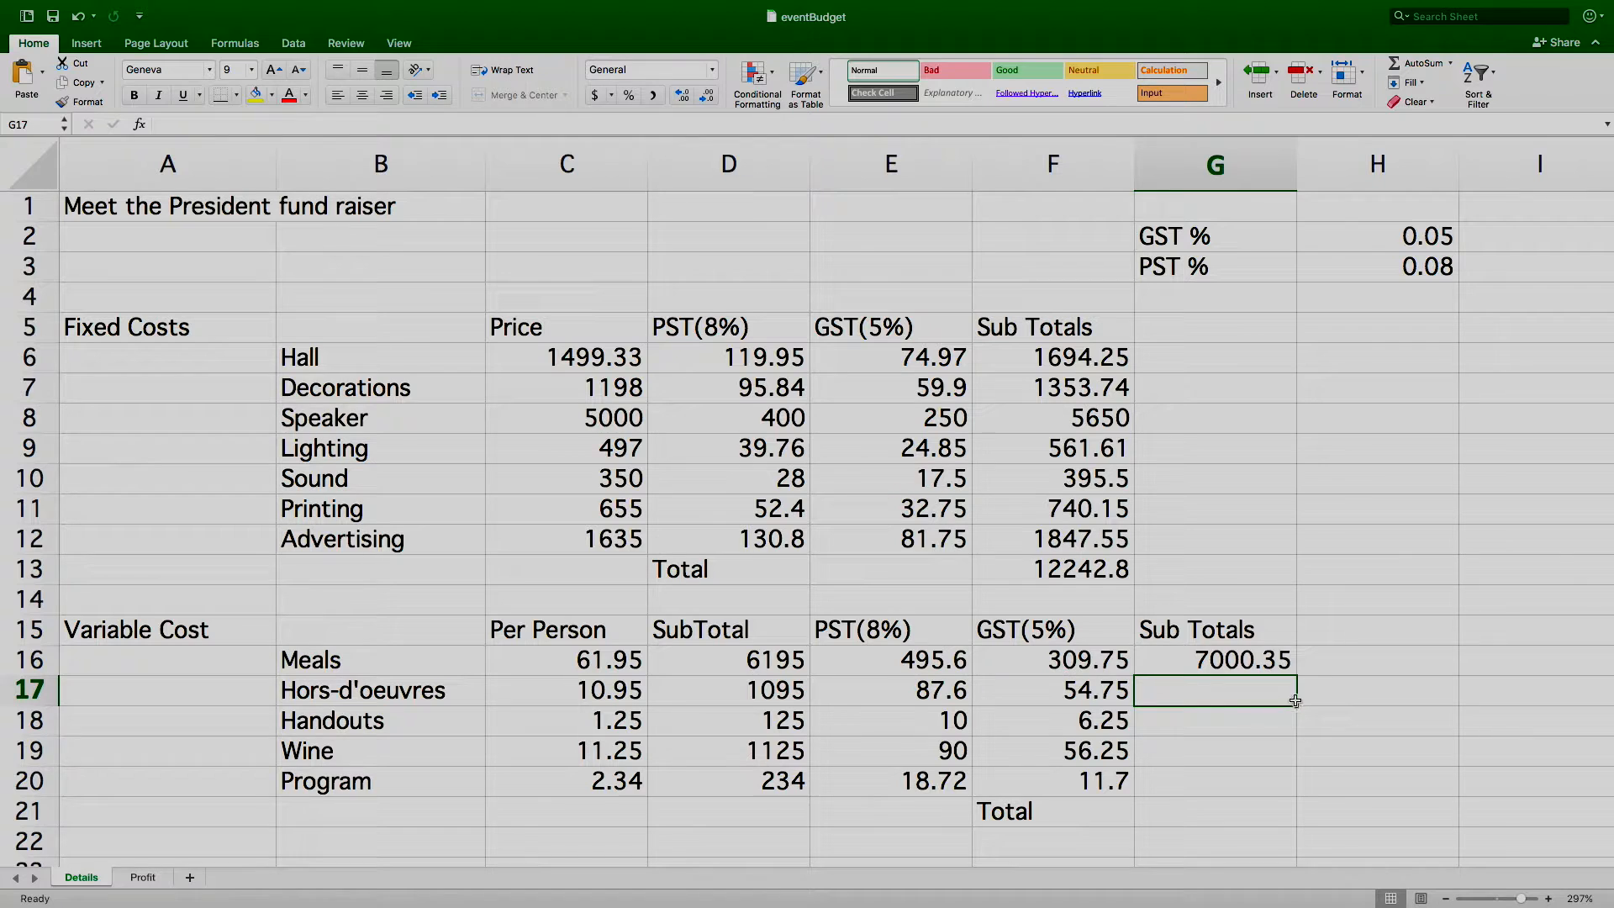
pyautogui.click(1285, 670)
pyautogui.moveTo(1297, 675); pyautogui.dragTo(1296, 786)
# Step: Total the variable cost subtotals in G21 with =sum(G16:G20)
pyautogui.click(1252, 818)
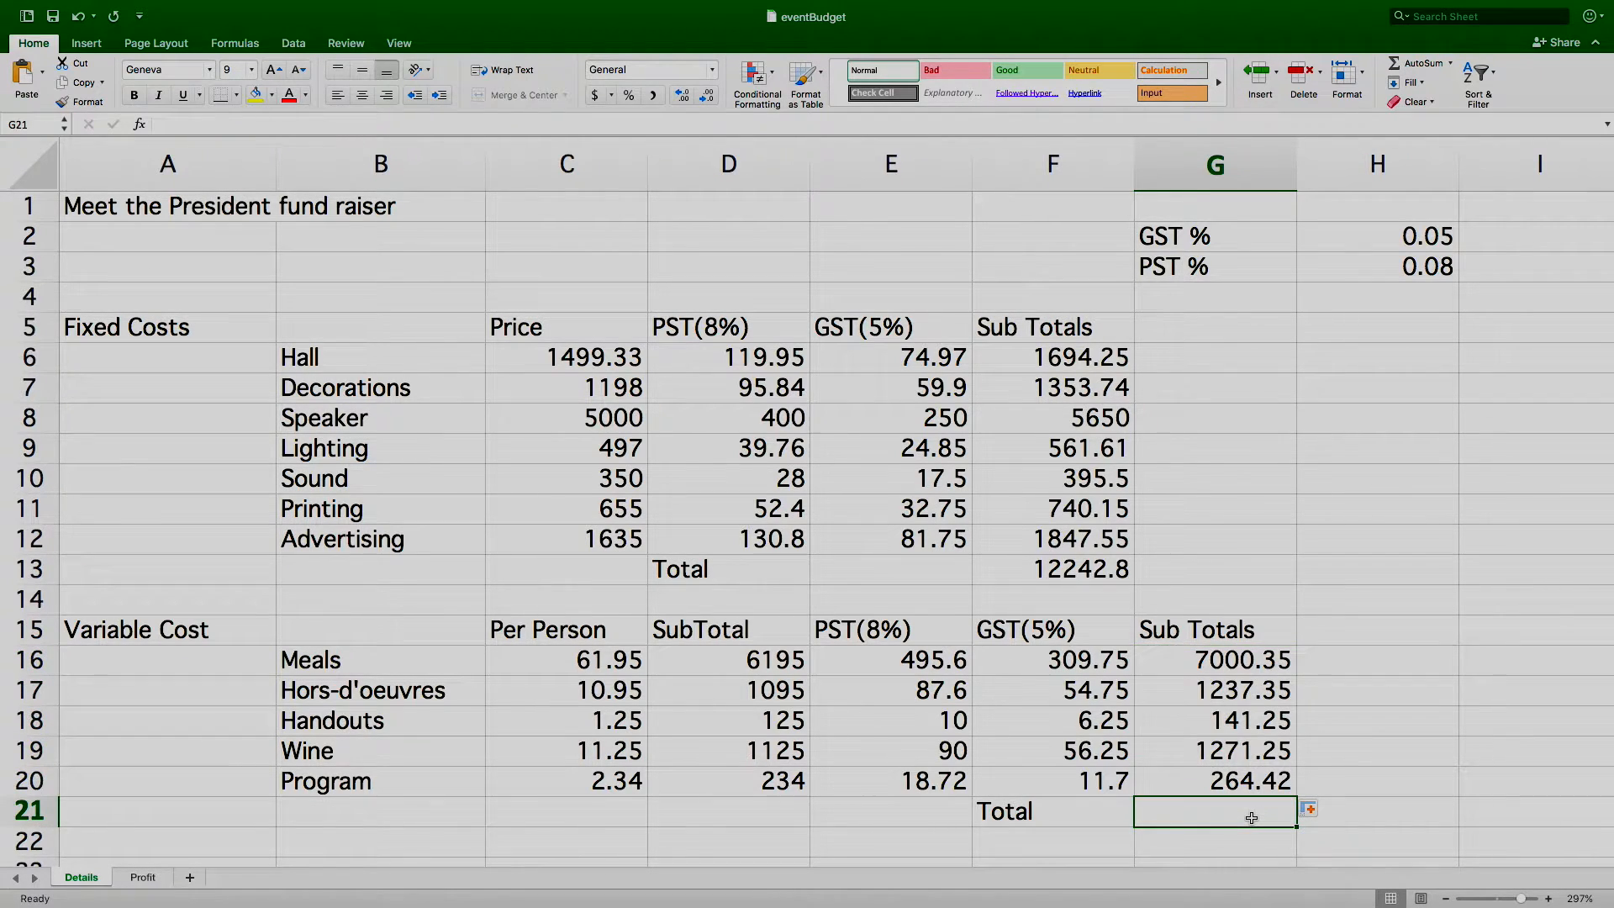
pyautogui.write('=s')
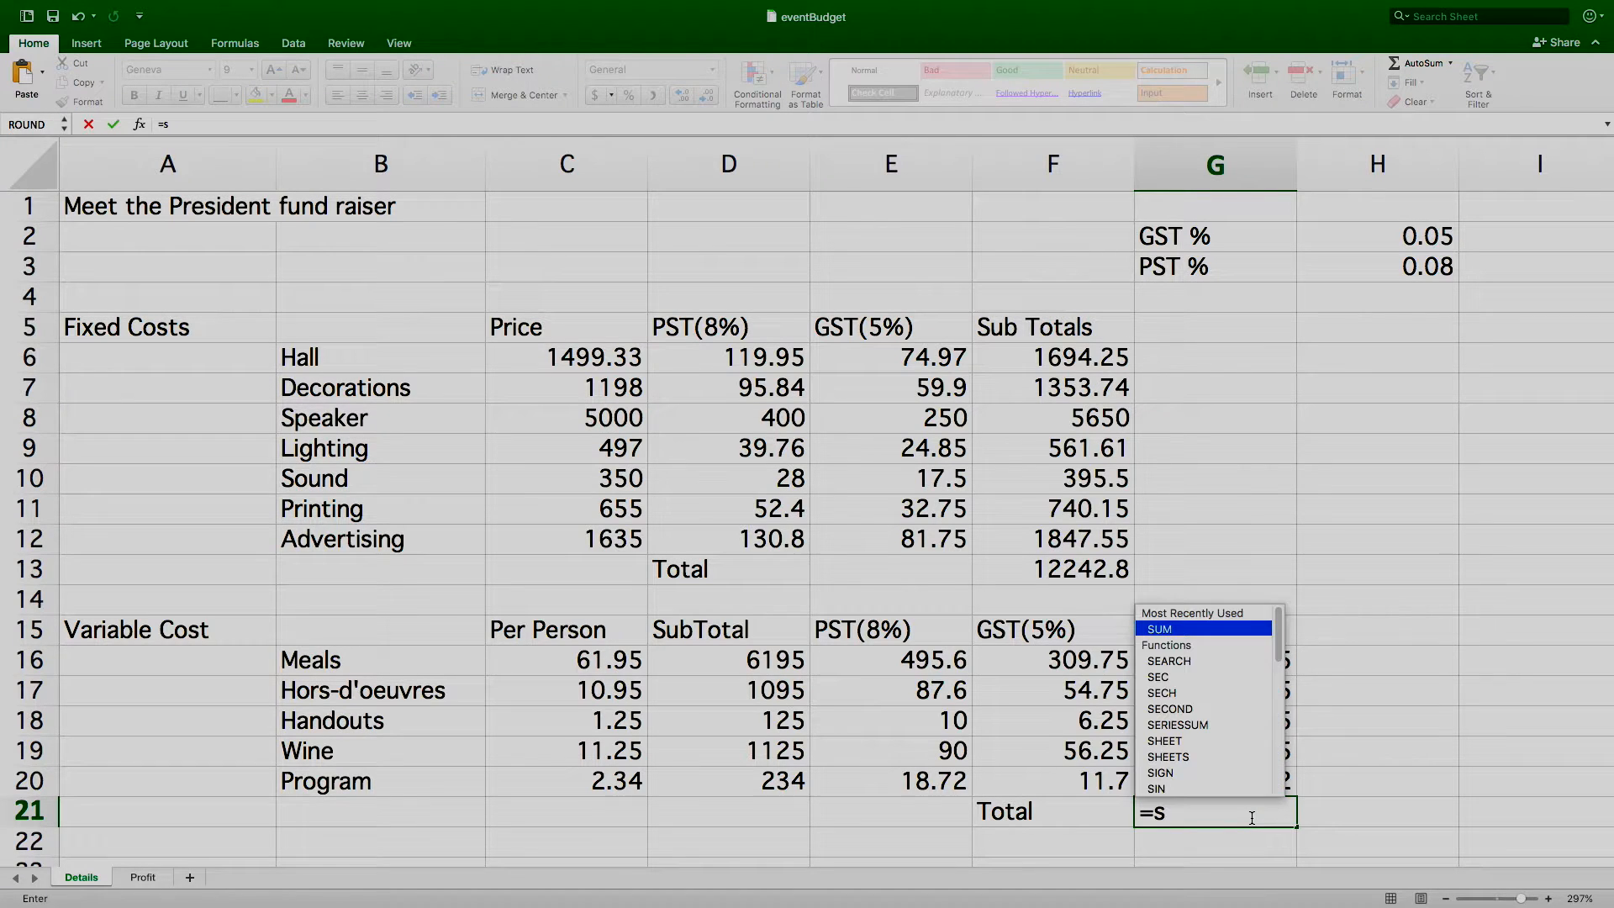
pyautogui.write('um(')
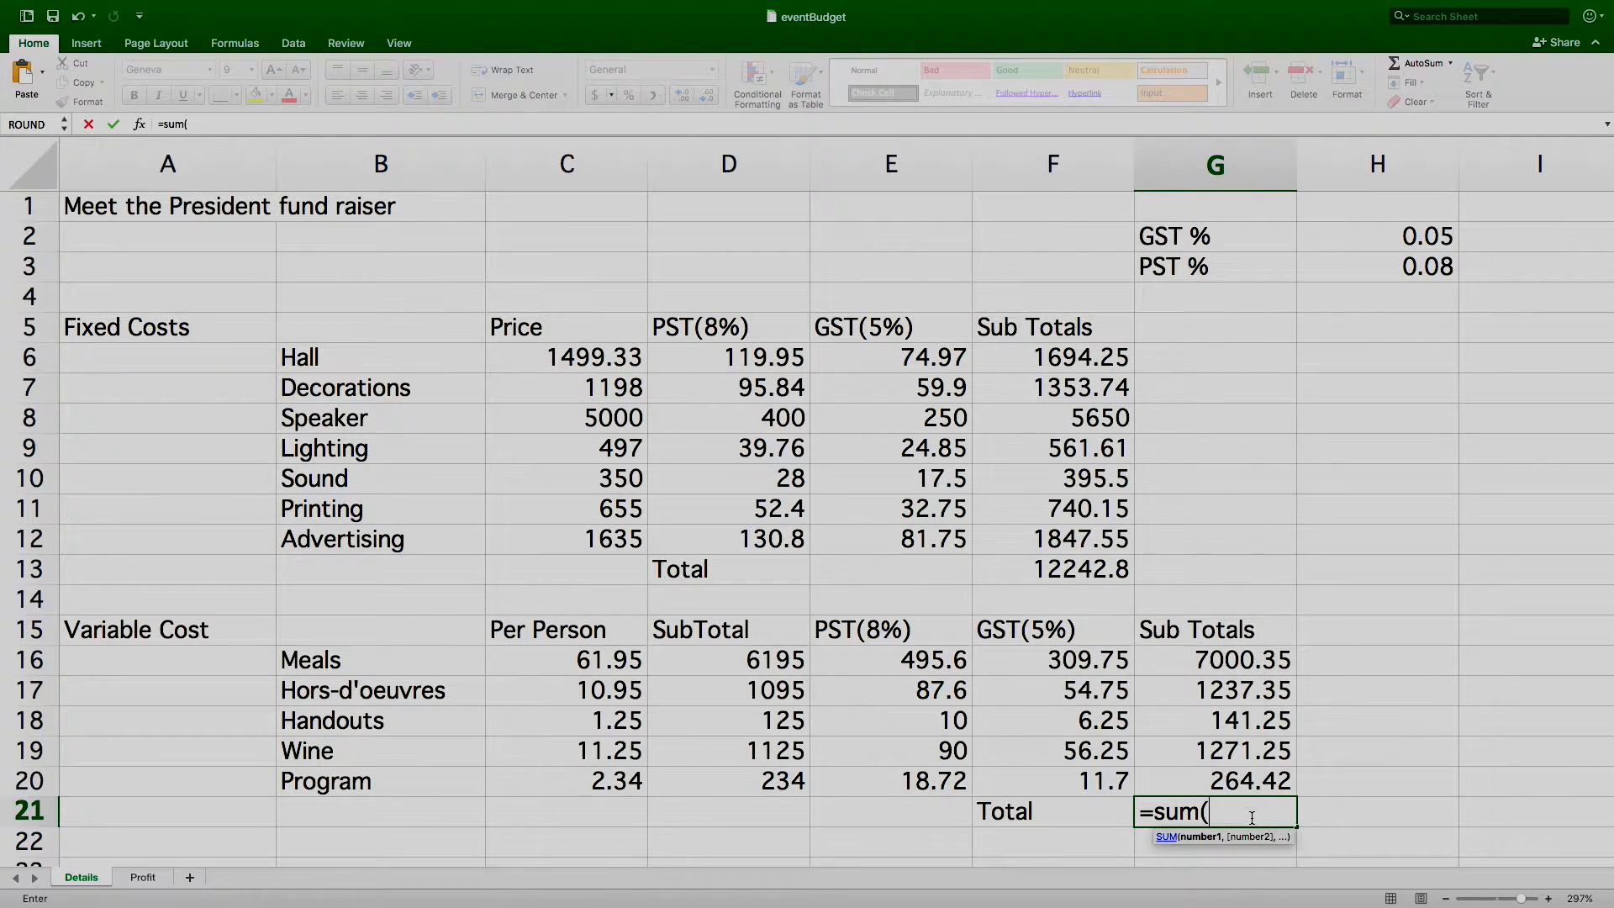
pyautogui.moveTo(1251, 664); pyautogui.dragTo(1261, 781)
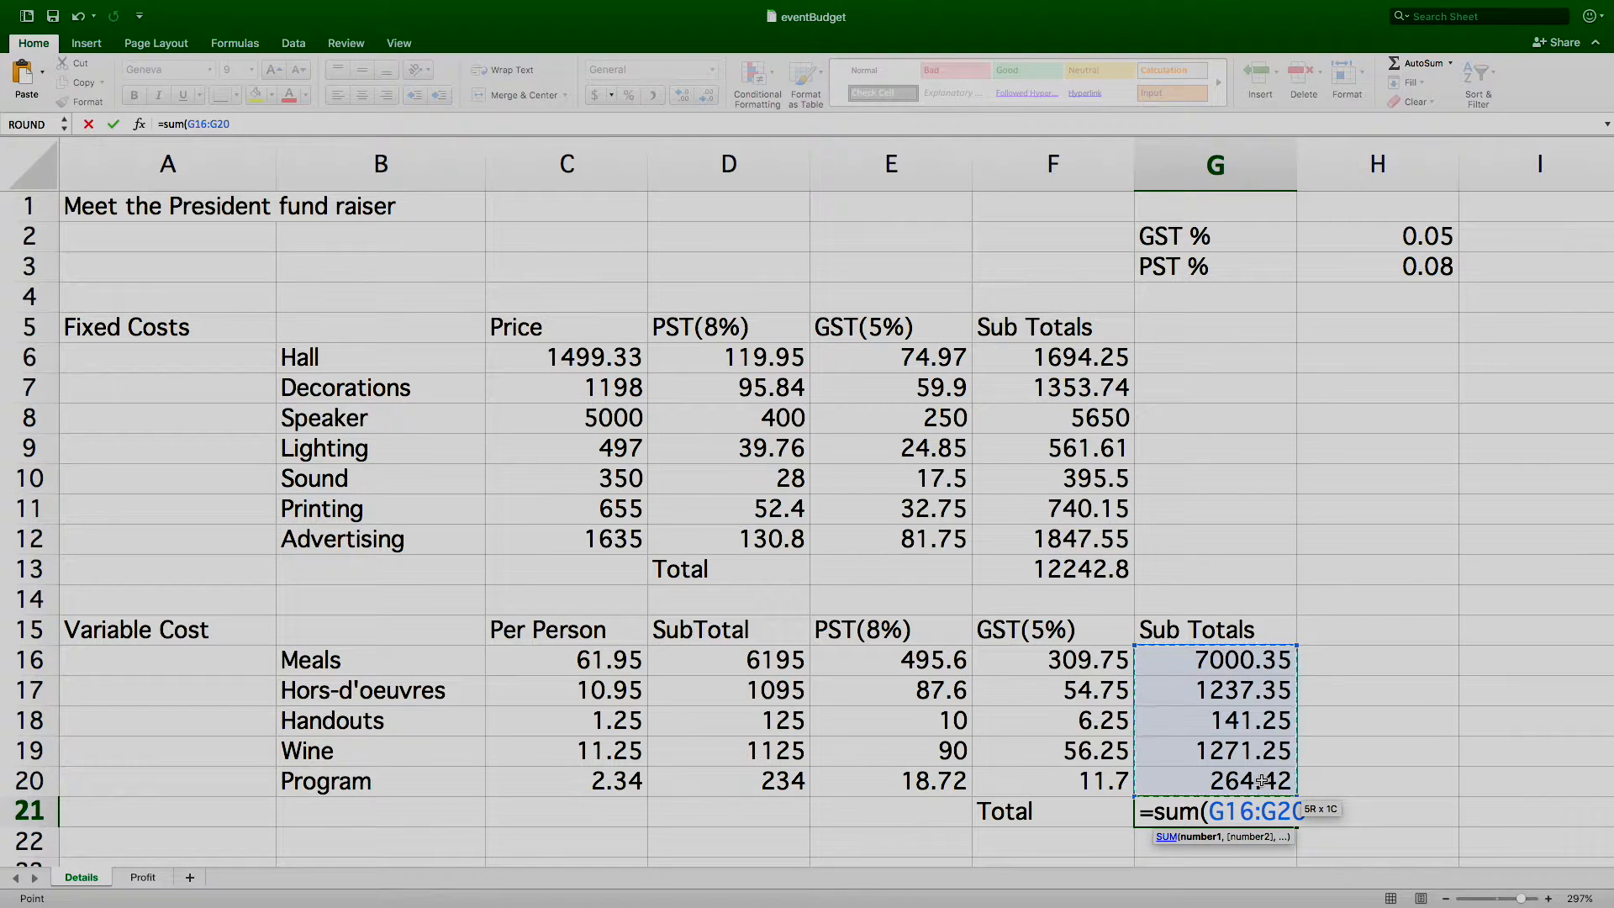
pyautogui.write(')')
pyautogui.press('Return')
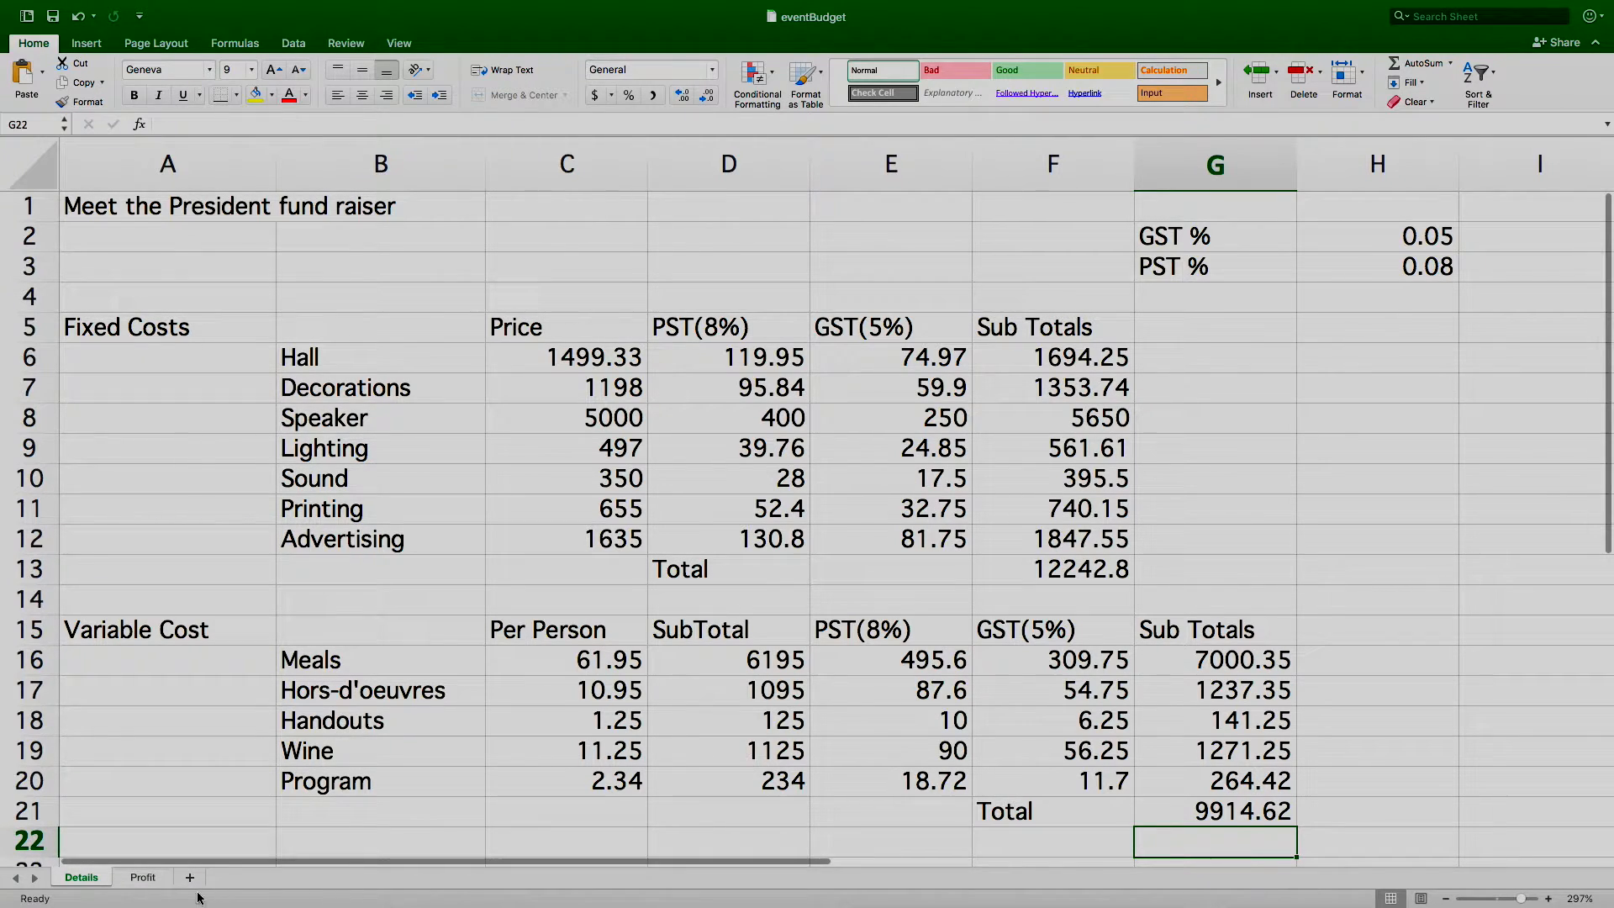
# Step: On the Profit sheet, calculate Total Sale in C6 with =C4*C5
pyautogui.click(142, 878)
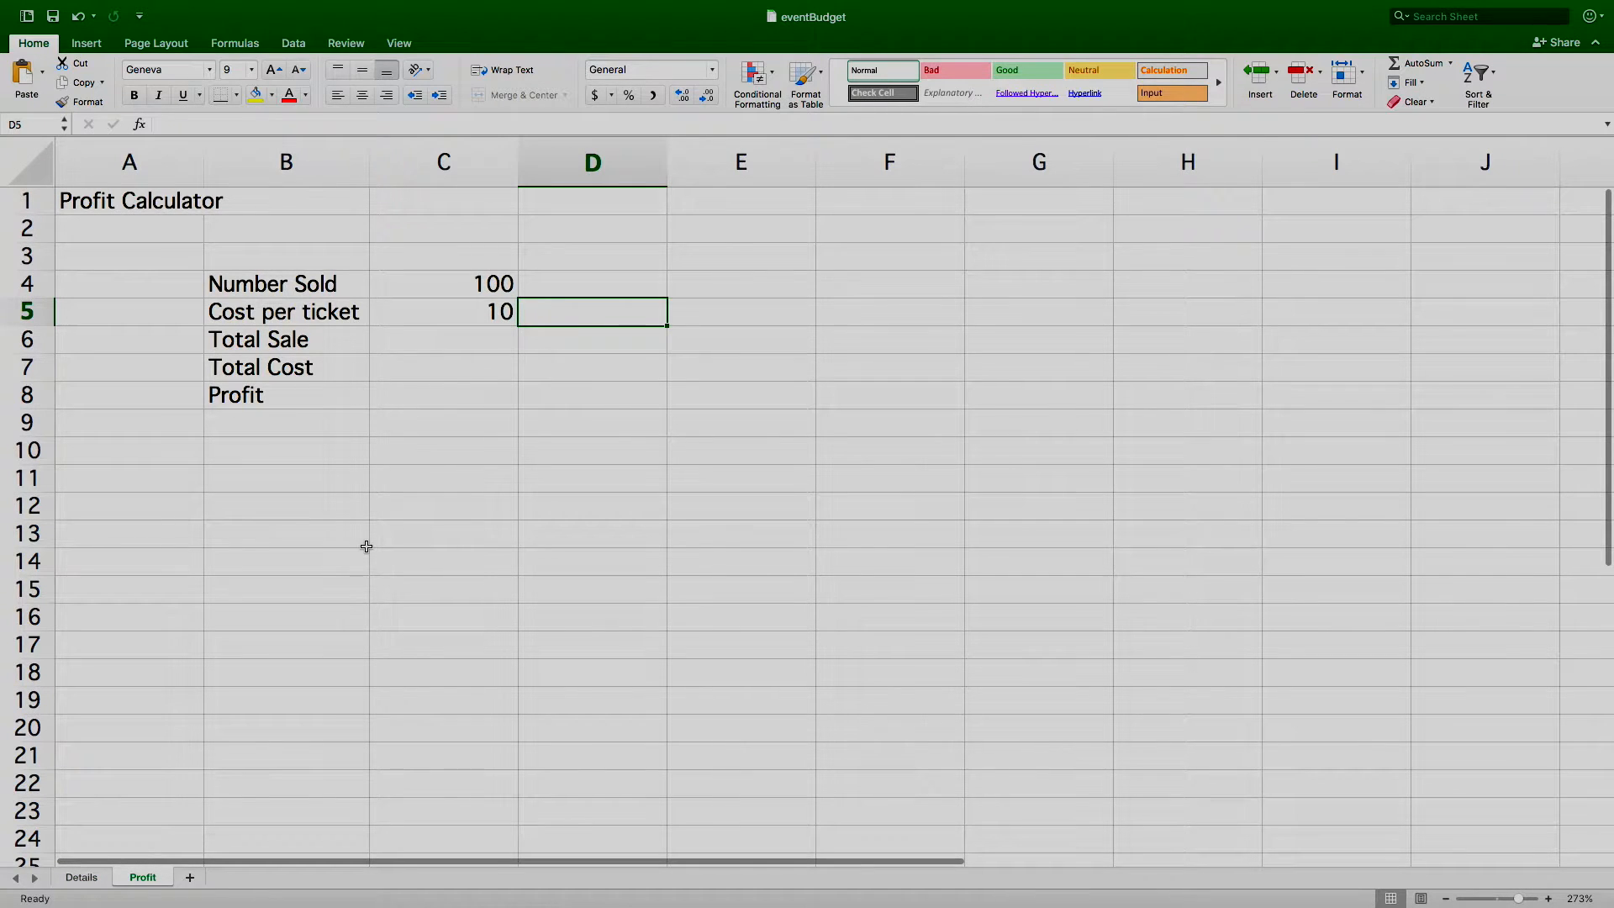
pyautogui.click(426, 350)
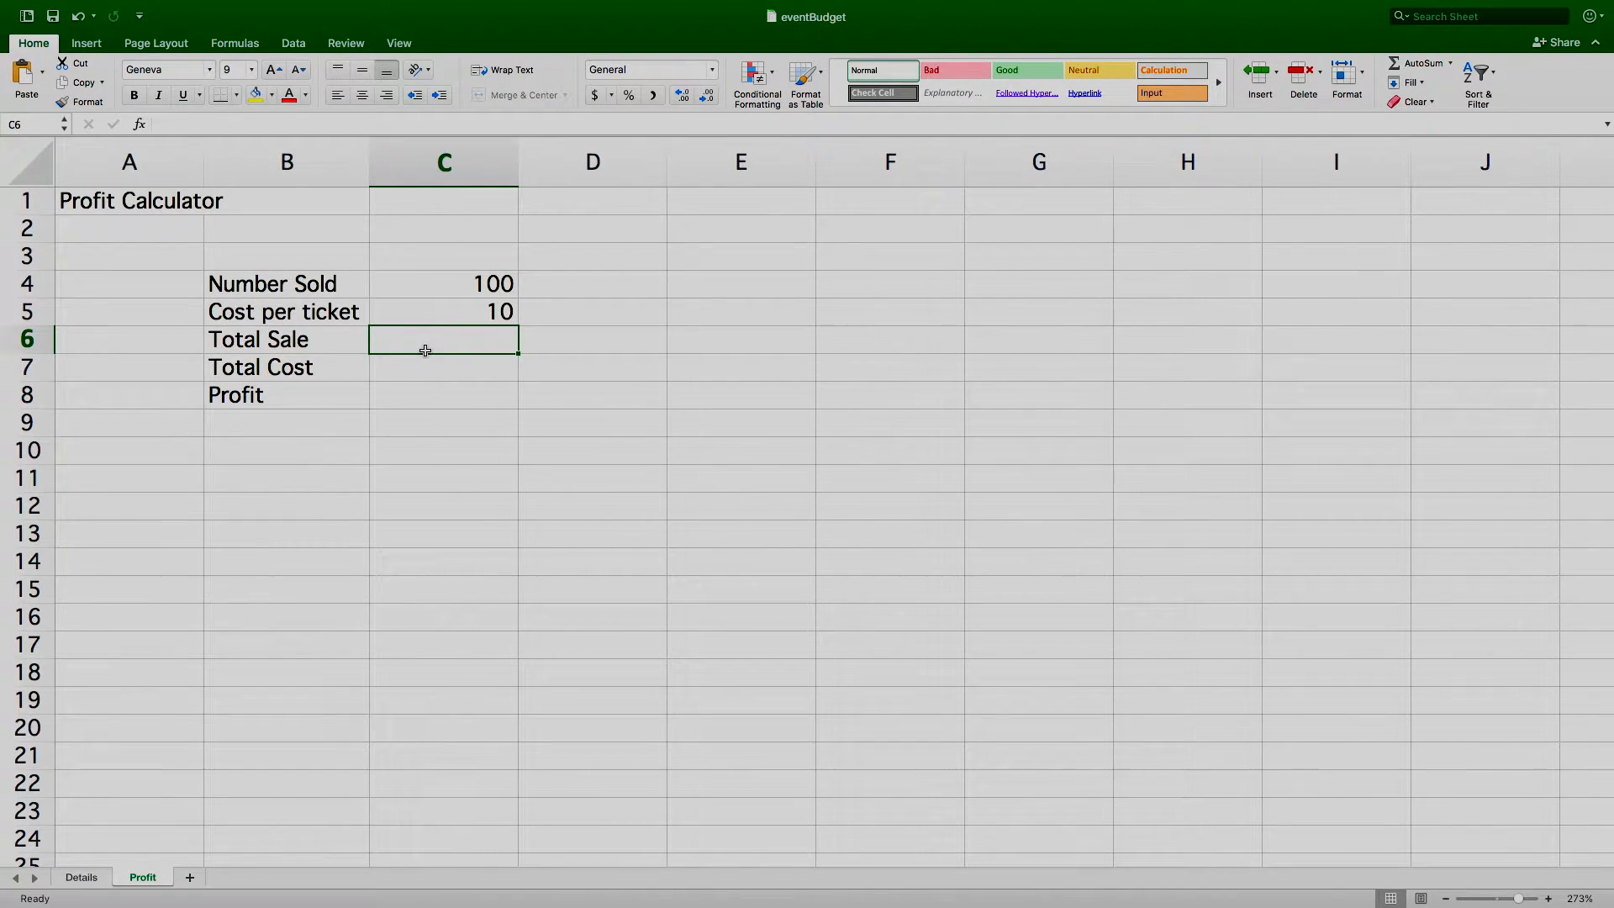
pyautogui.write('=')
pyautogui.click(431, 283)
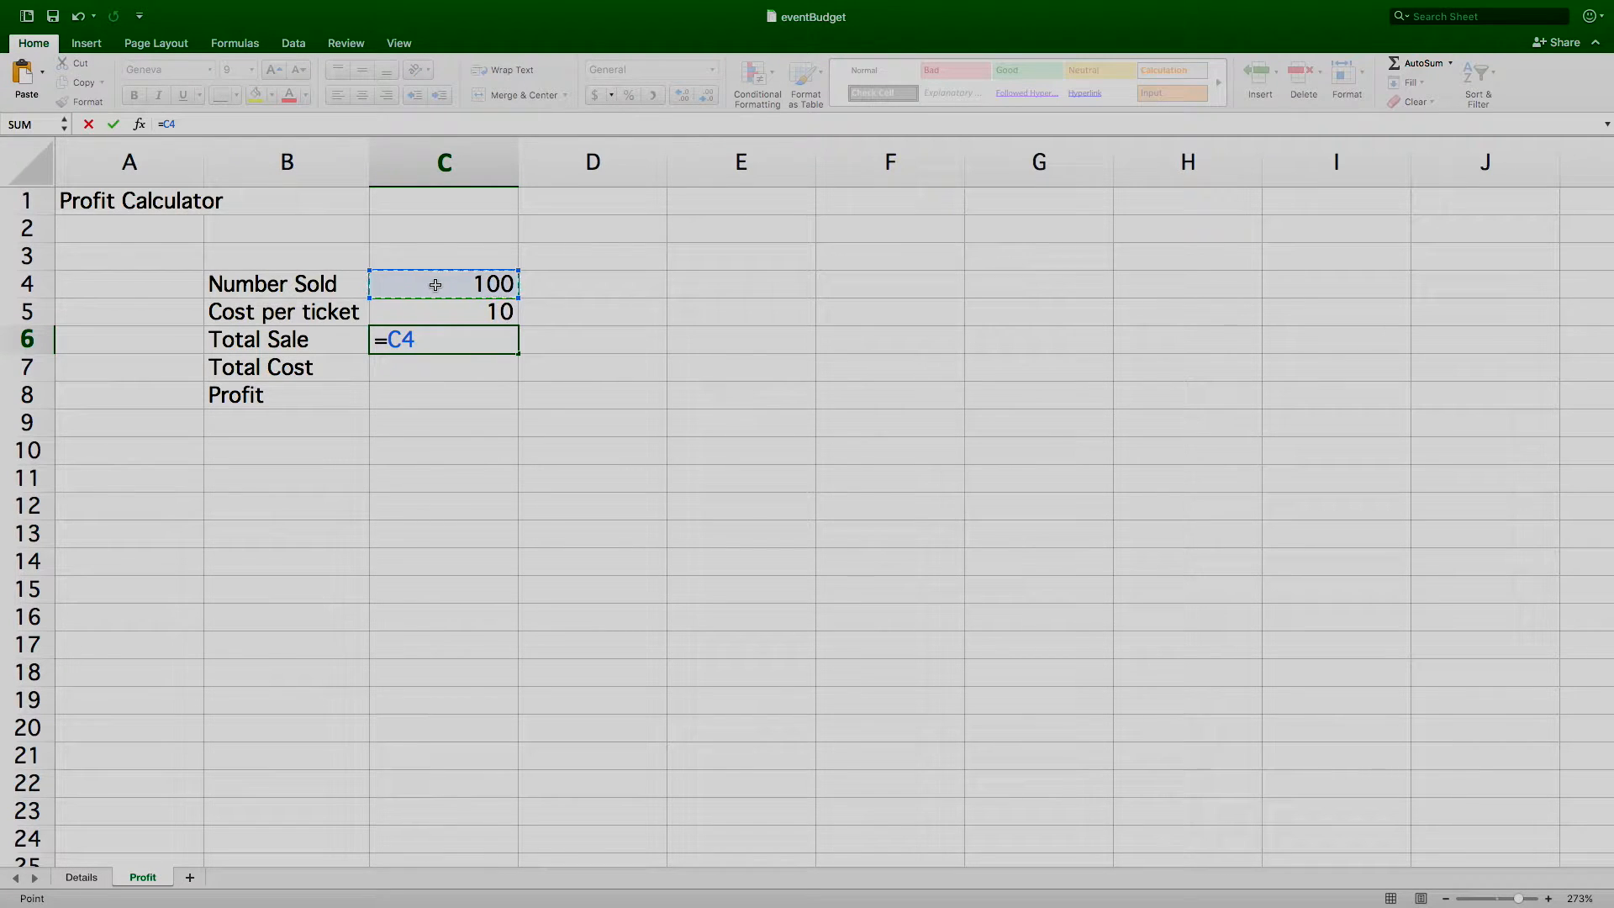
pyautogui.write('*')
pyautogui.click(445, 311)
pyautogui.press('Return')
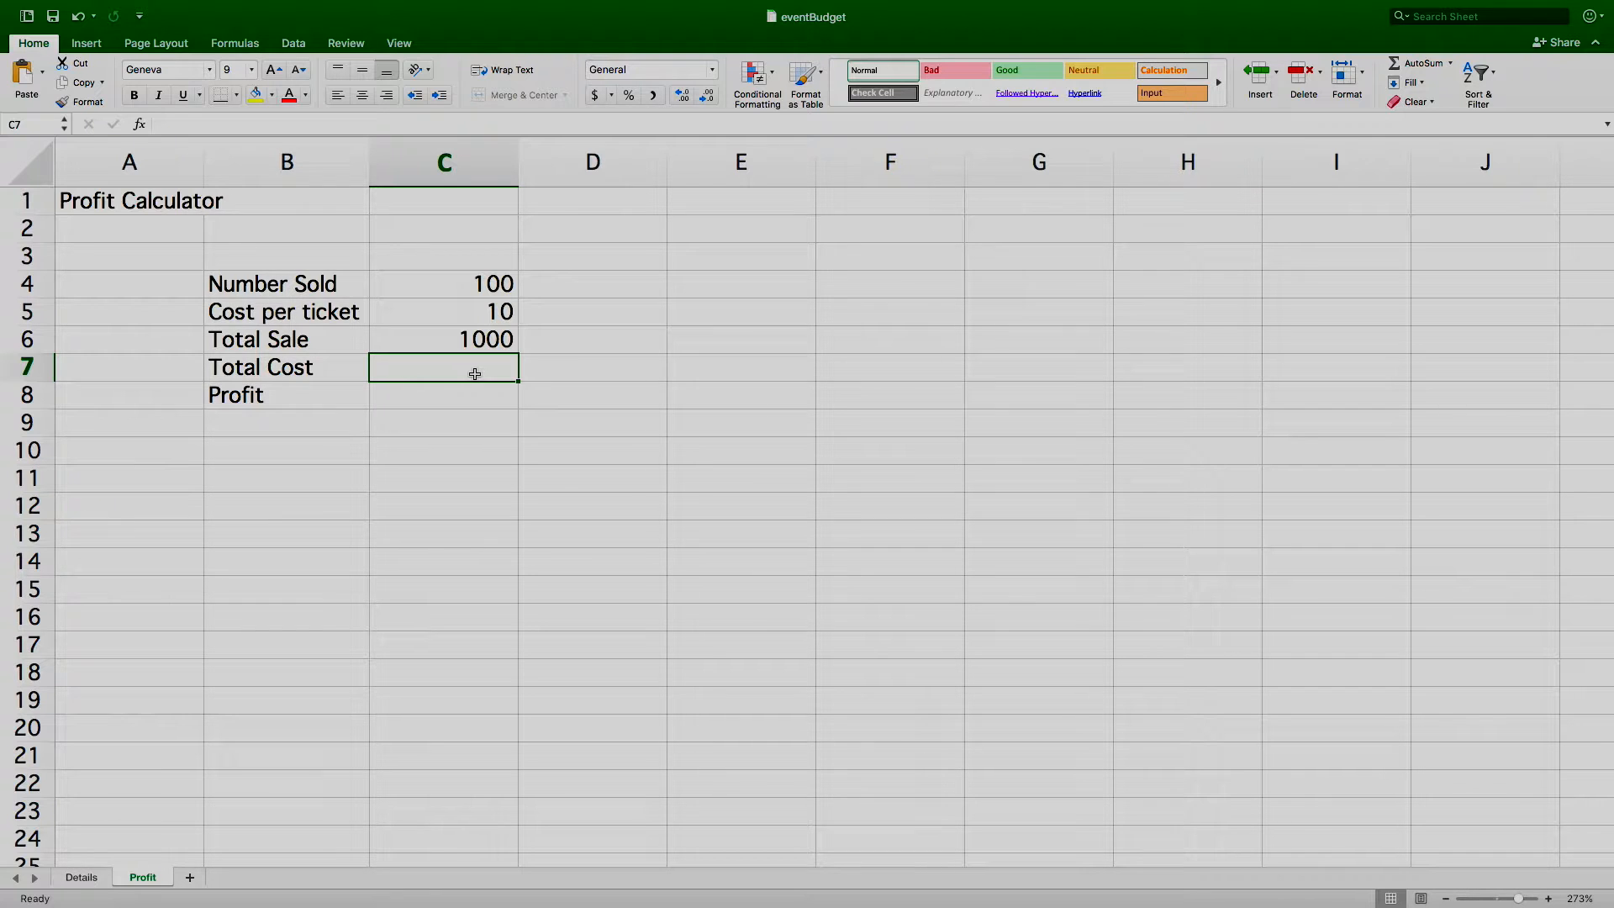
# Step: Calculate Total Cost in C7 by adding the fixed and variable totals with =Details!F13+Details!G21
pyautogui.write('=')
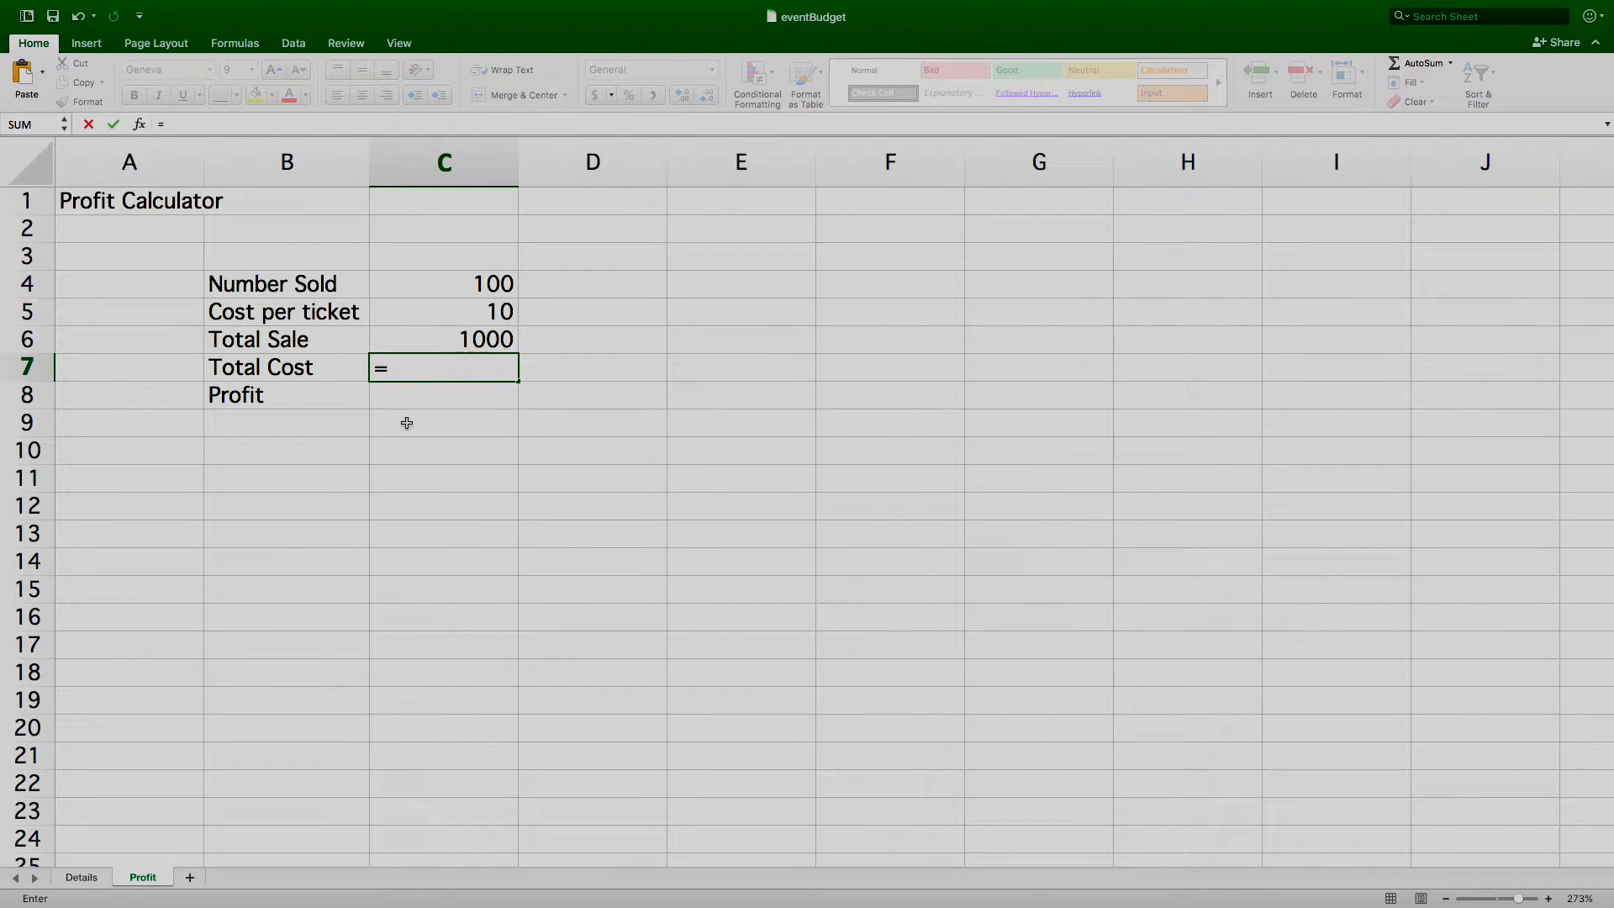
pyautogui.click(84, 878)
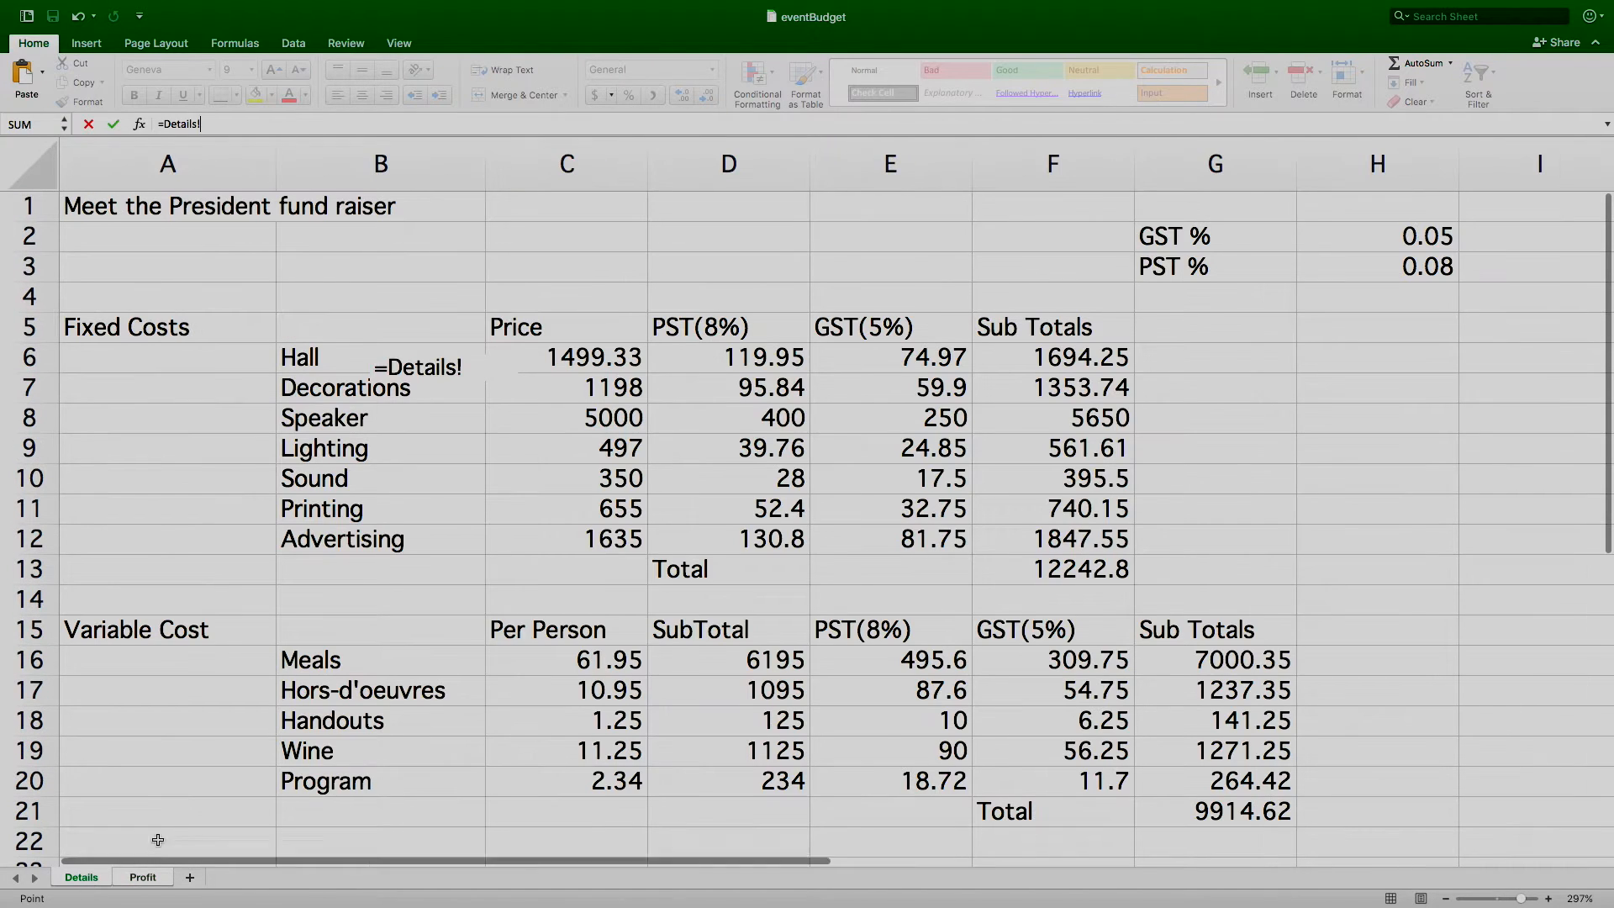
pyautogui.click(1063, 572)
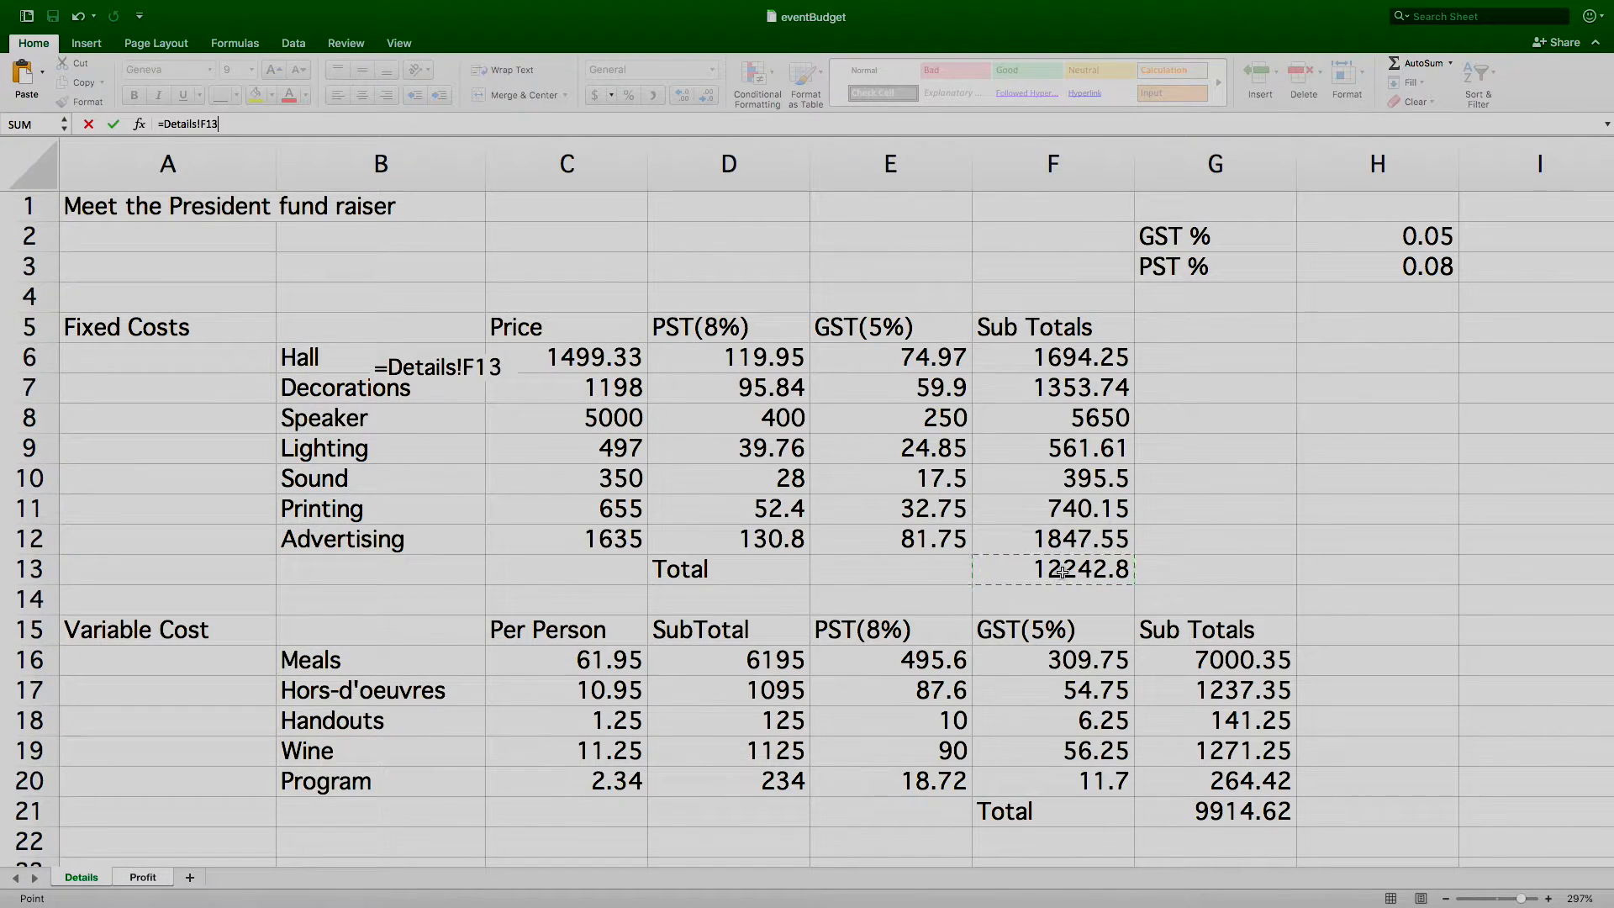
pyautogui.write('+')
pyautogui.click(1230, 811)
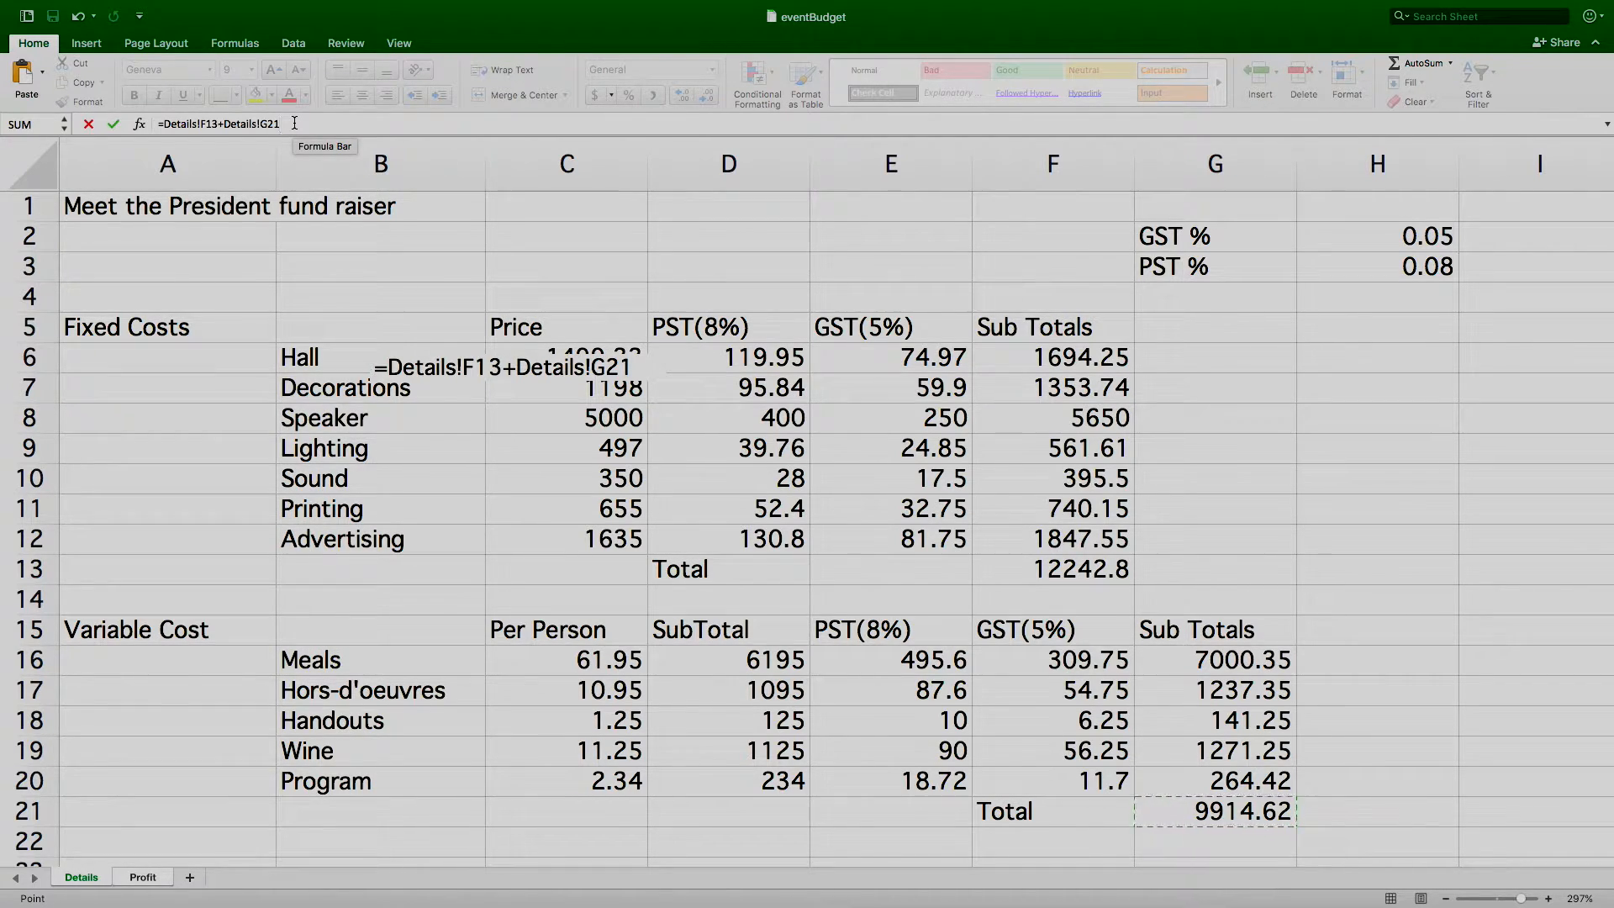
pyautogui.press('Return')
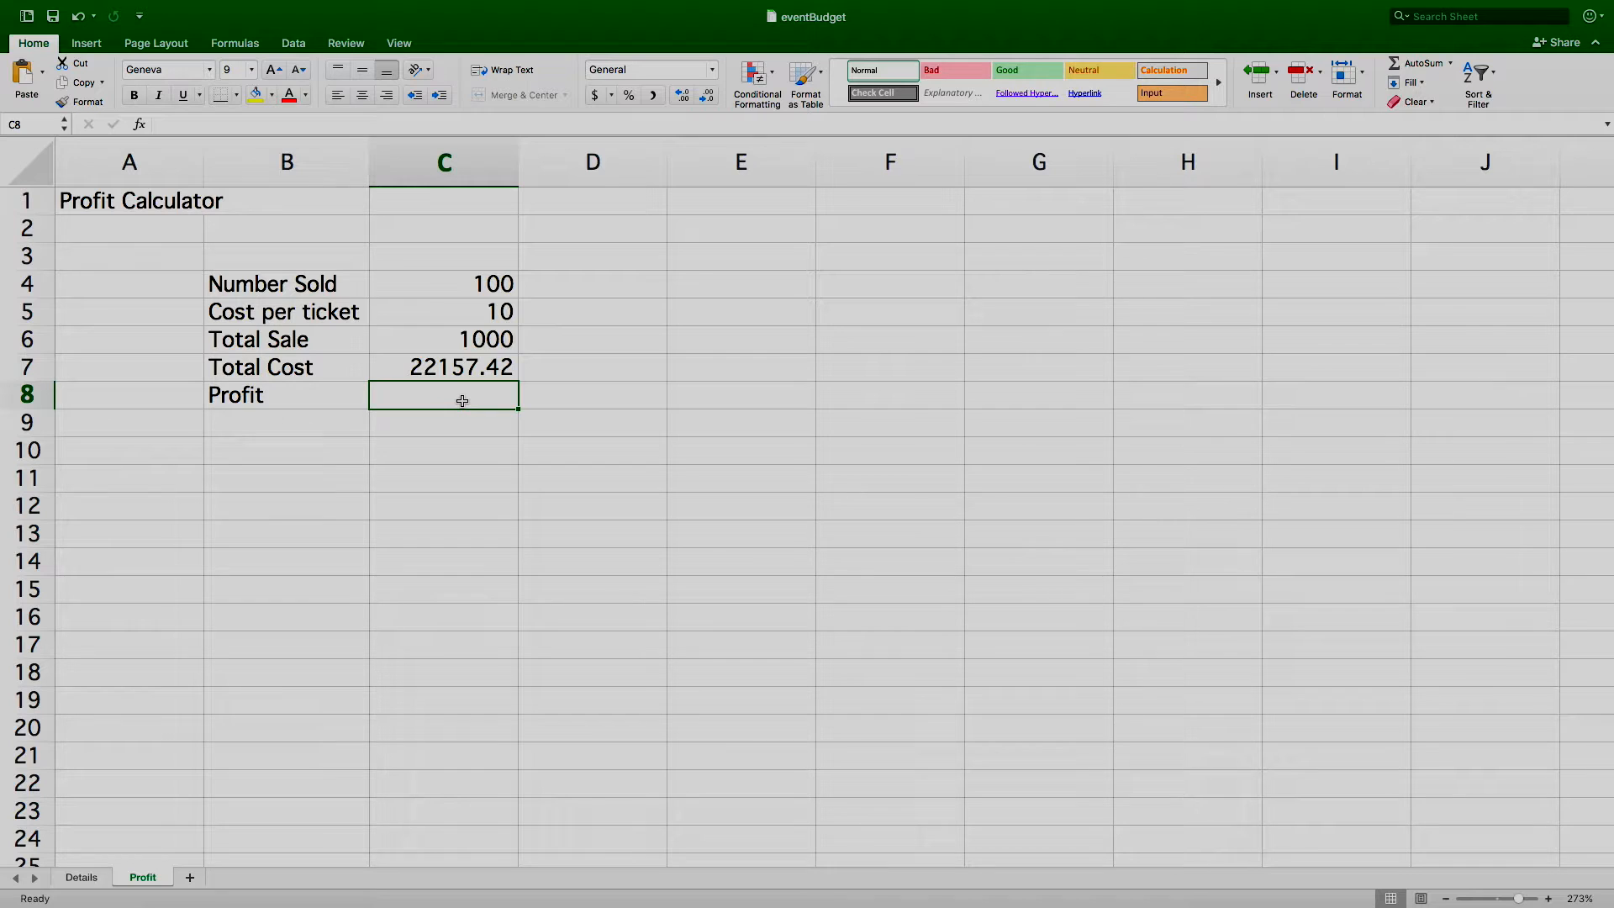
# Step: Calculate Profit in C8 as Total Sale minus Total Cost with =C6-C7
pyautogui.write('=')
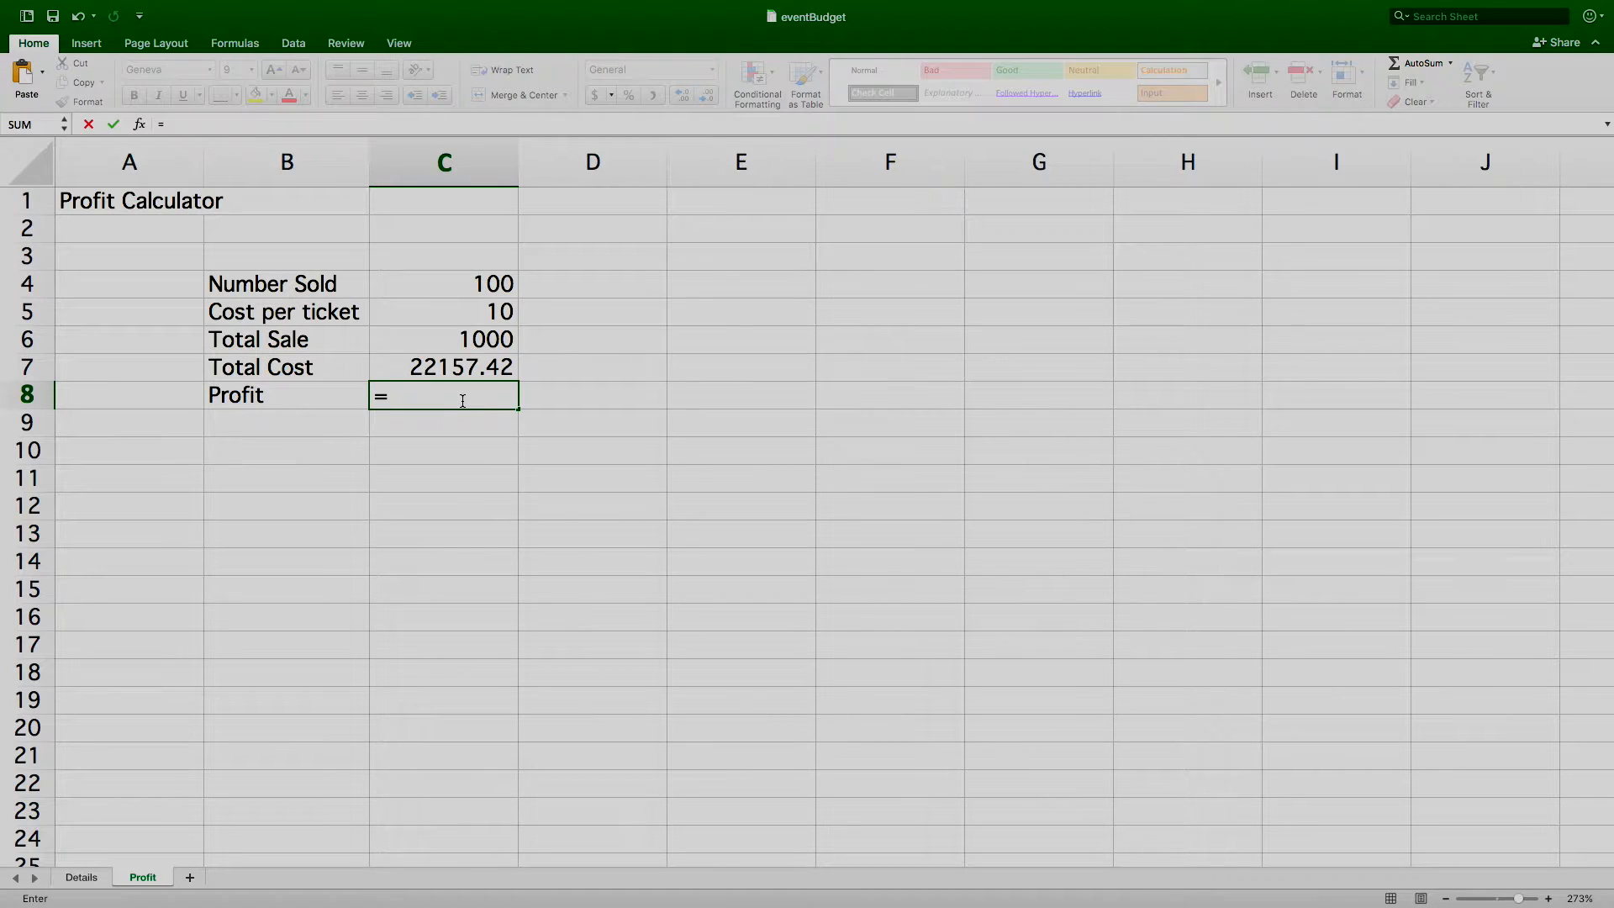
pyautogui.click(447, 339)
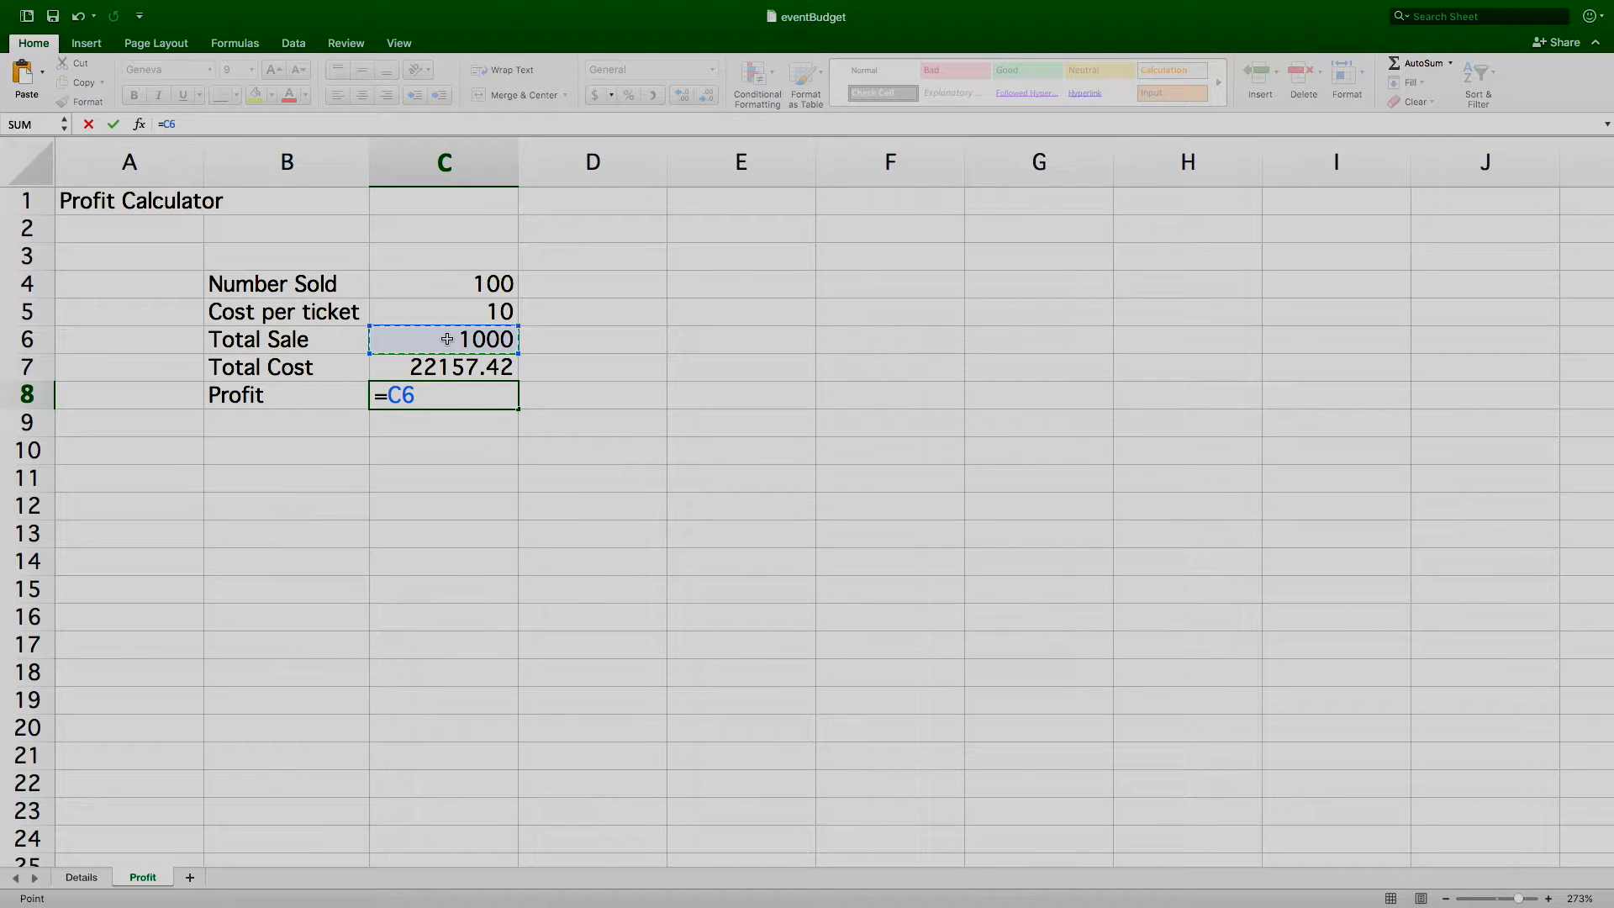
pyautogui.write('-')
pyautogui.click(436, 365)
pyautogui.press('Return')
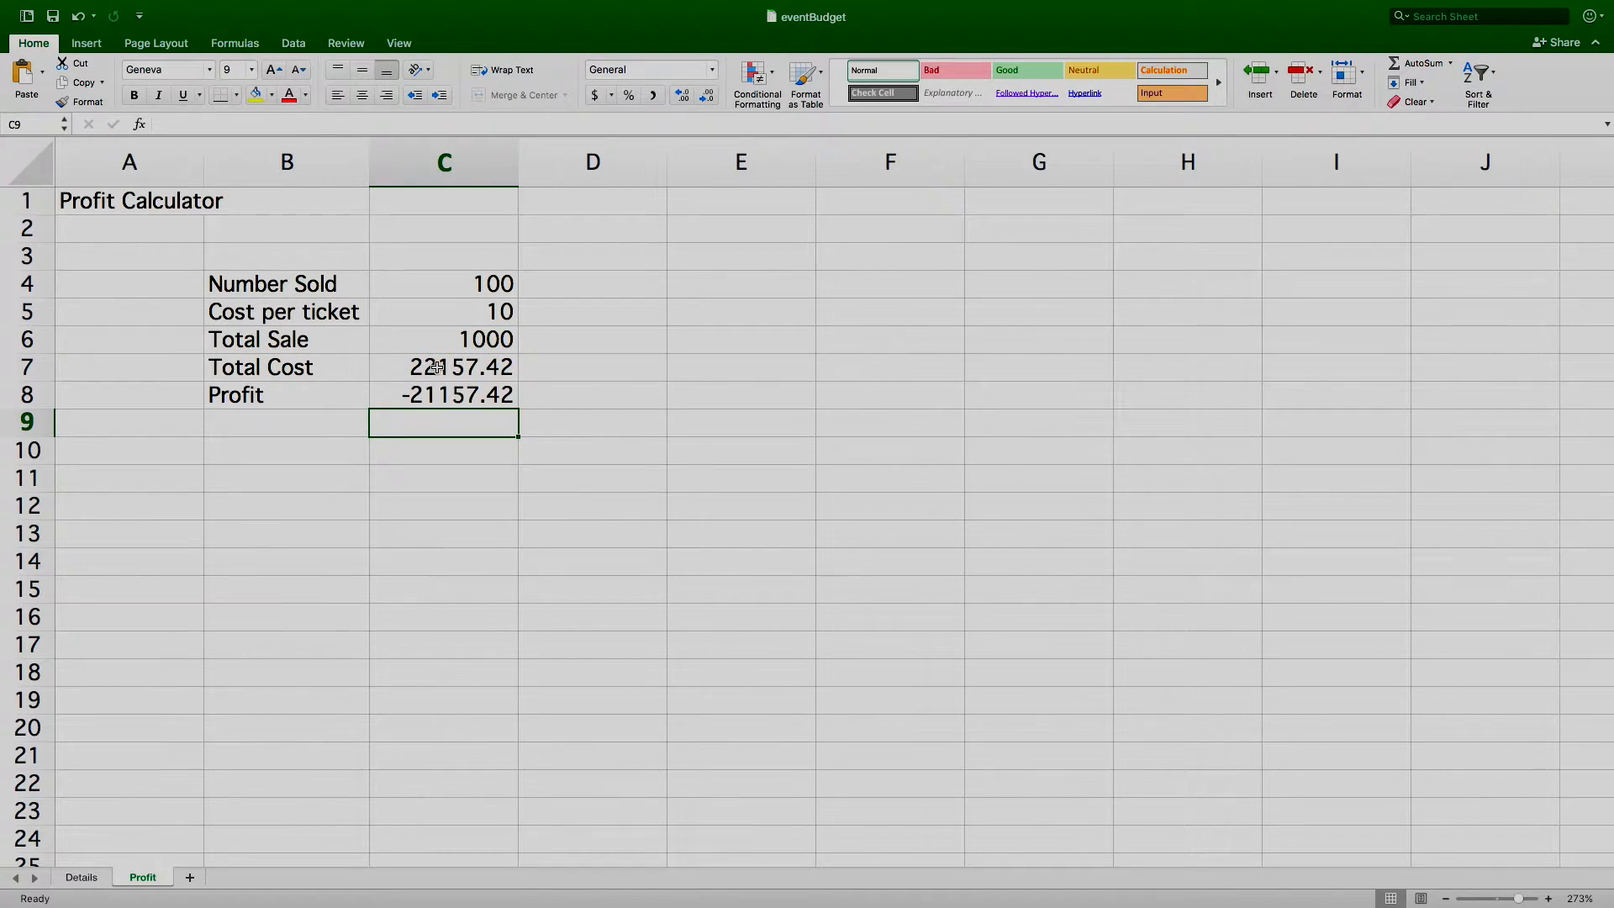
# Step: Set Number Sold to 1000 and Cost per ticket to 150 in the profit calculator
pyautogui.doubleClick(477, 283)
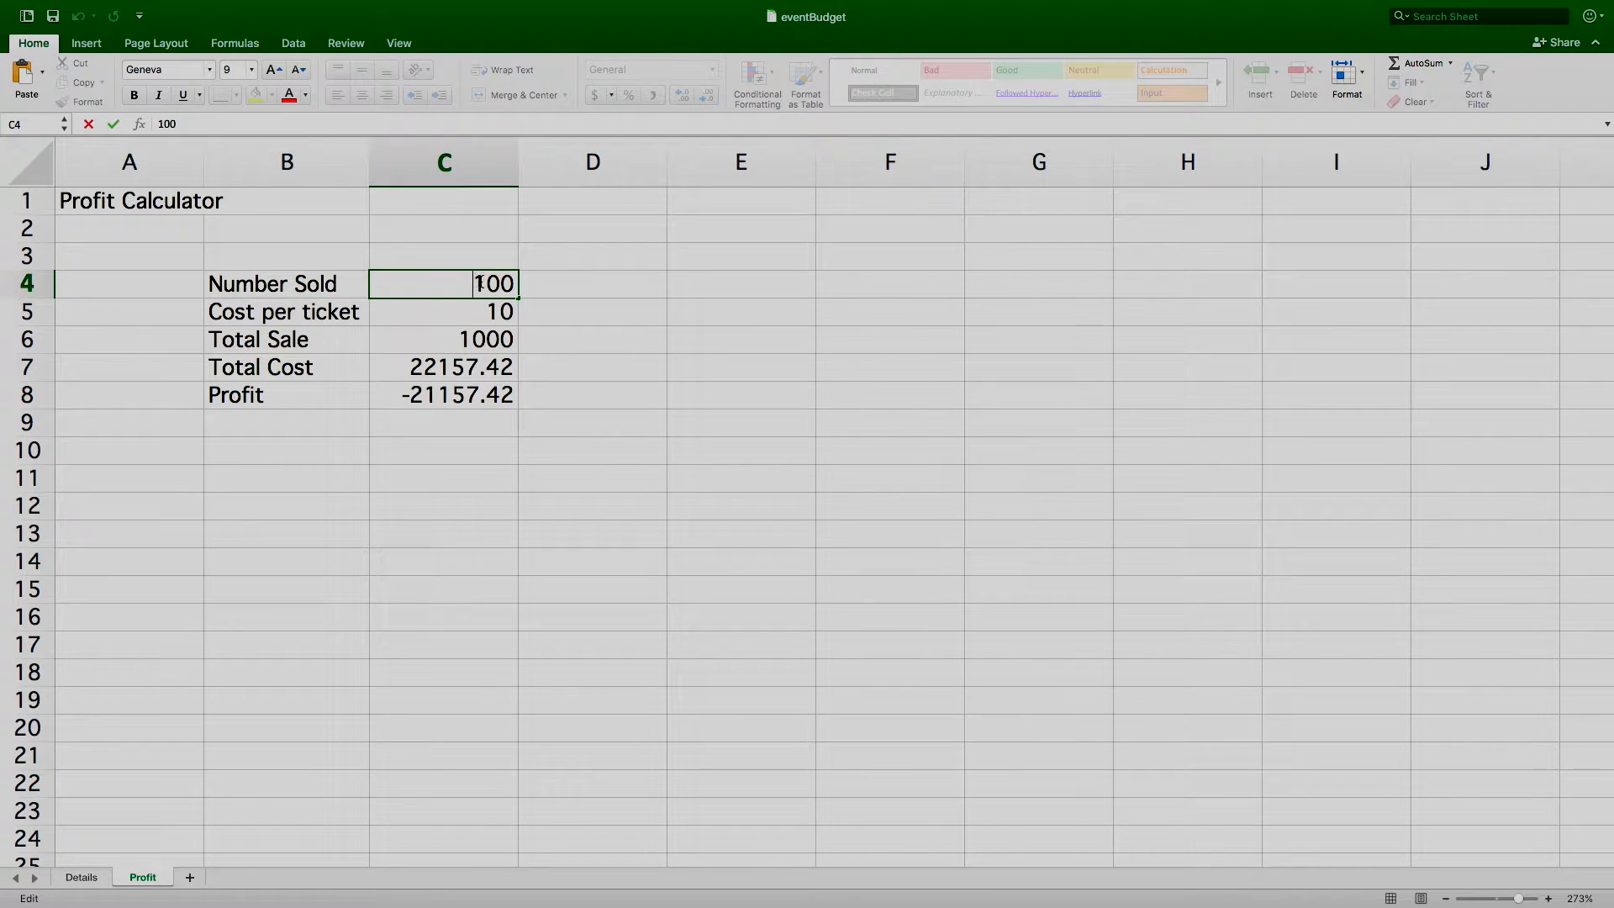
pyautogui.doubleClick(479, 284)
pyautogui.write('1000')
pyautogui.doubleClick(474, 311)
pyautogui.moveTo(481, 311); pyautogui.dragTo(531, 310)
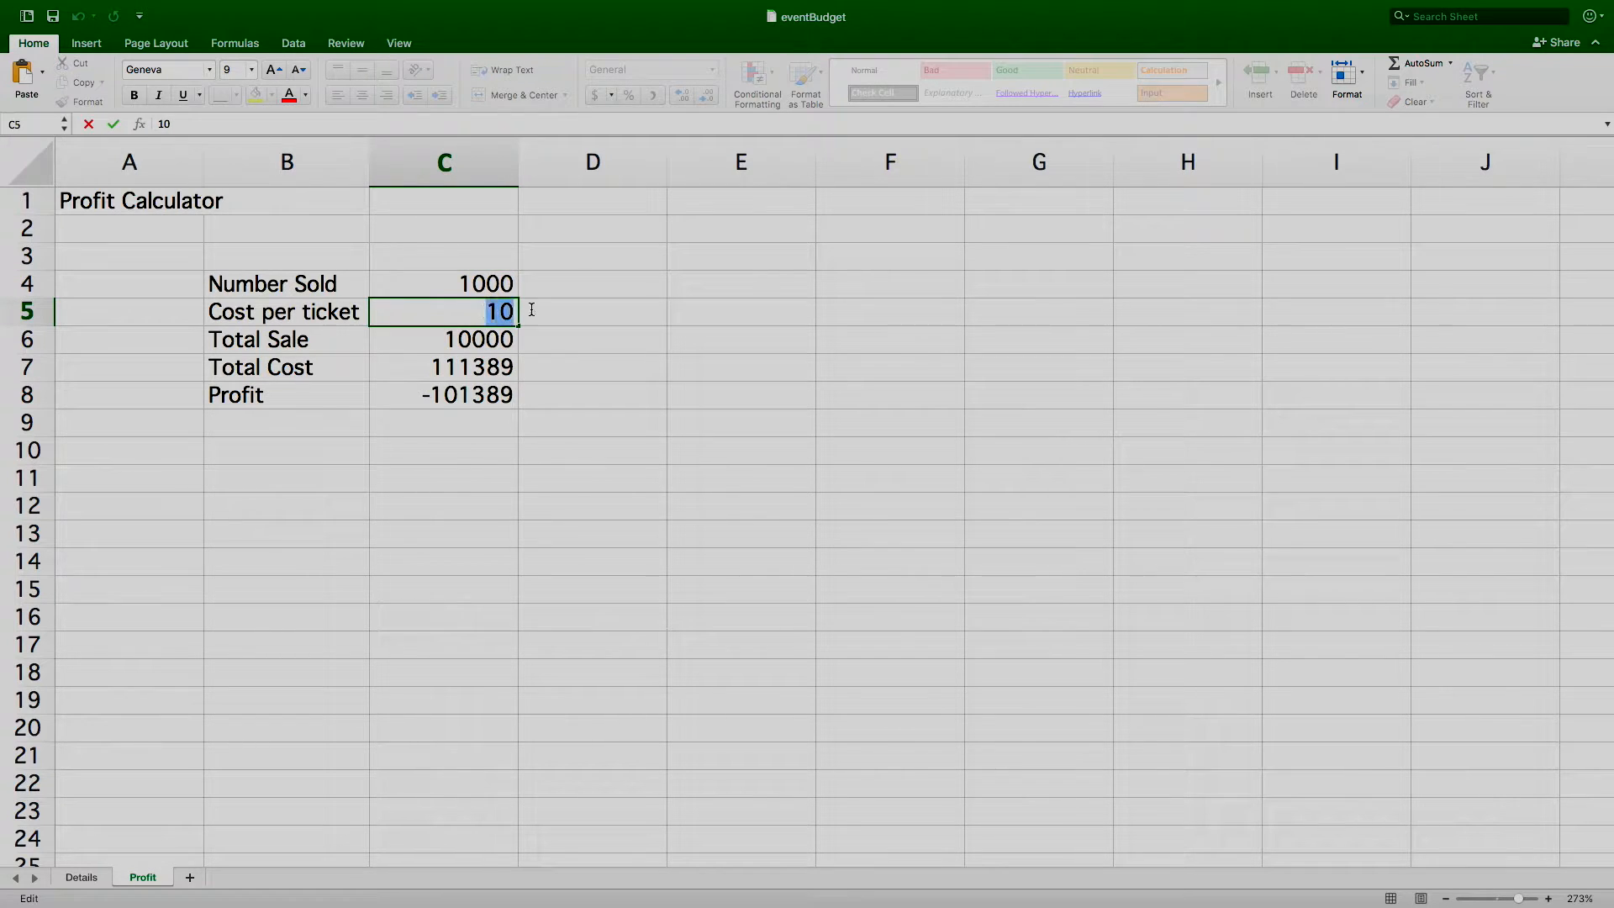
pyautogui.write('150')
pyautogui.press('Return')
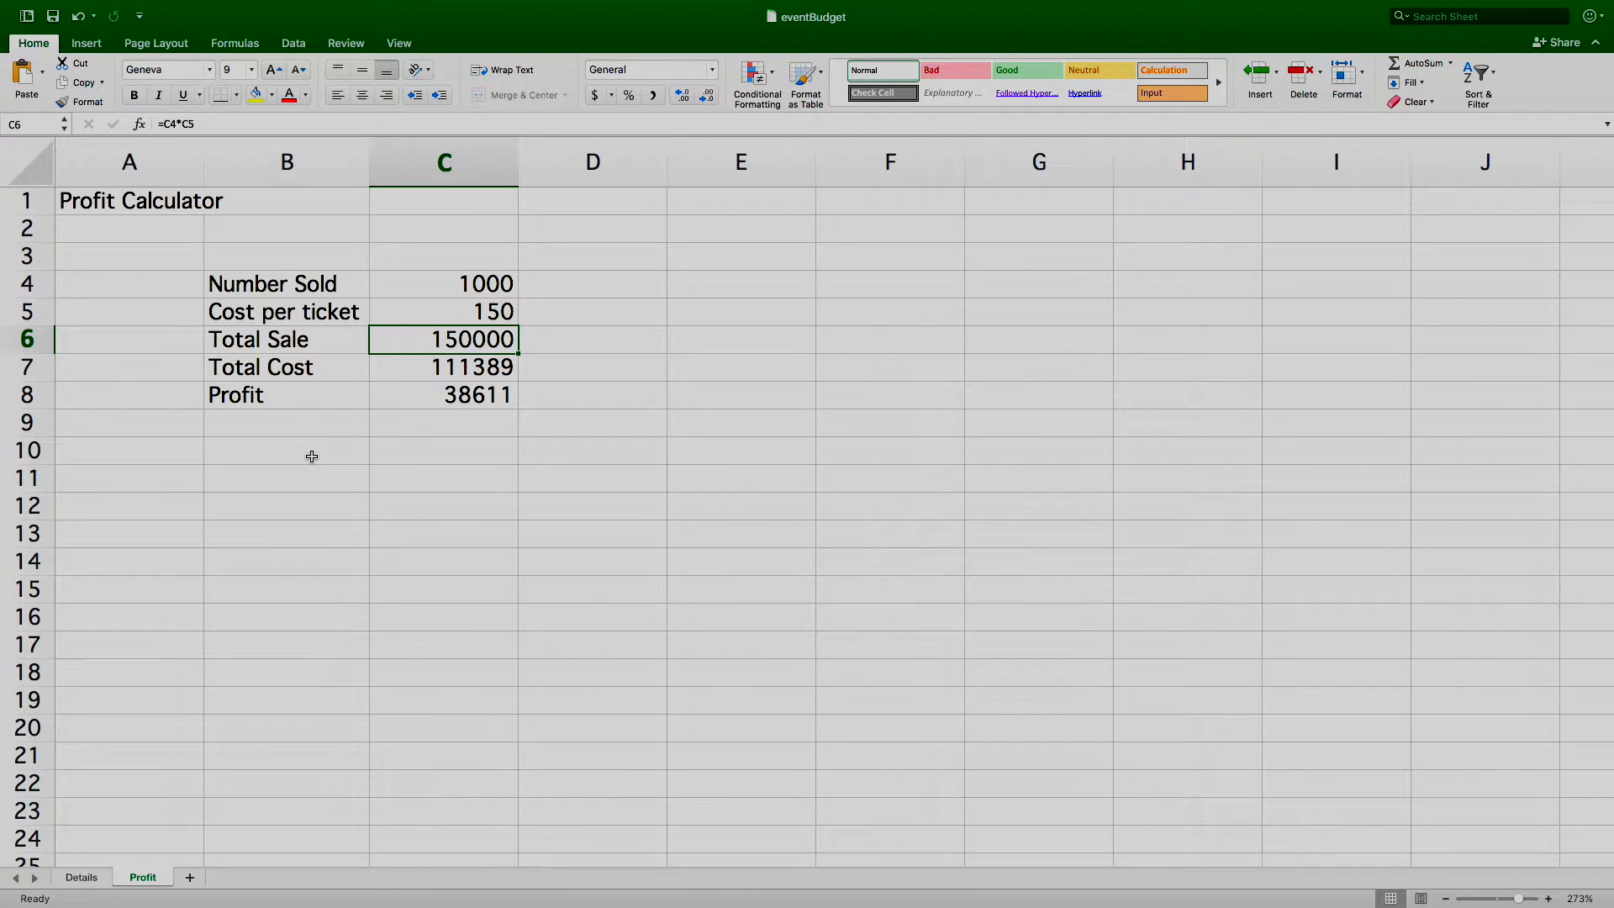
# Step: Enter the label Decide in B10 of the Profit sheet
pyautogui.click(312, 456)
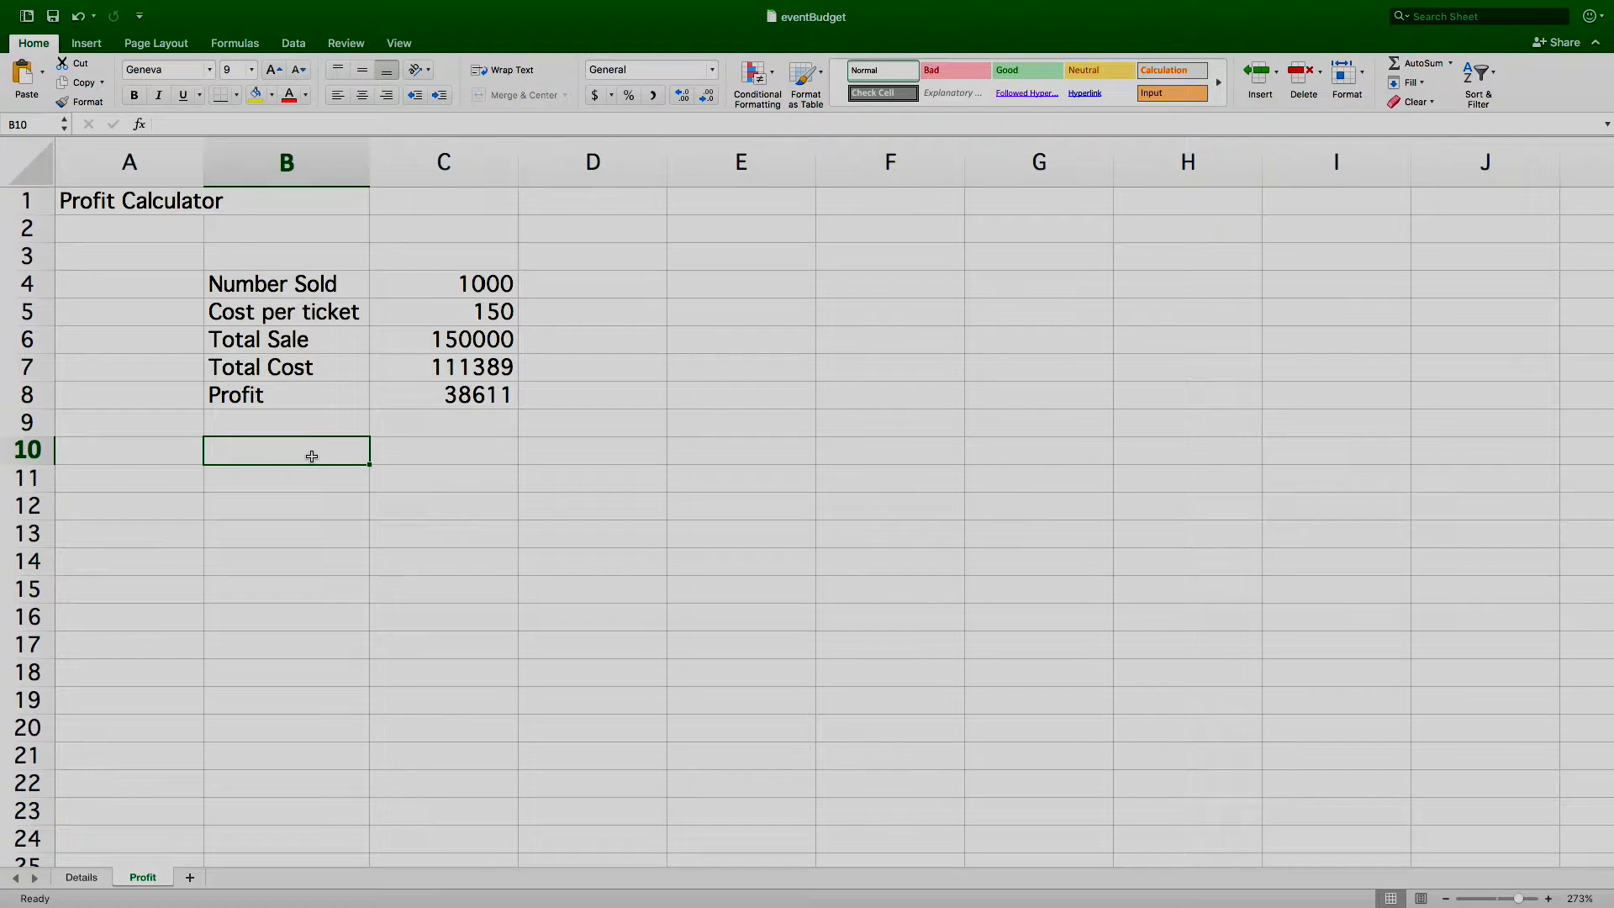
pyautogui.write('/sw')
pyautogui.press('BackSpace')
pyautogui.press('BackSpace')
pyautogui.press('BackSpace')
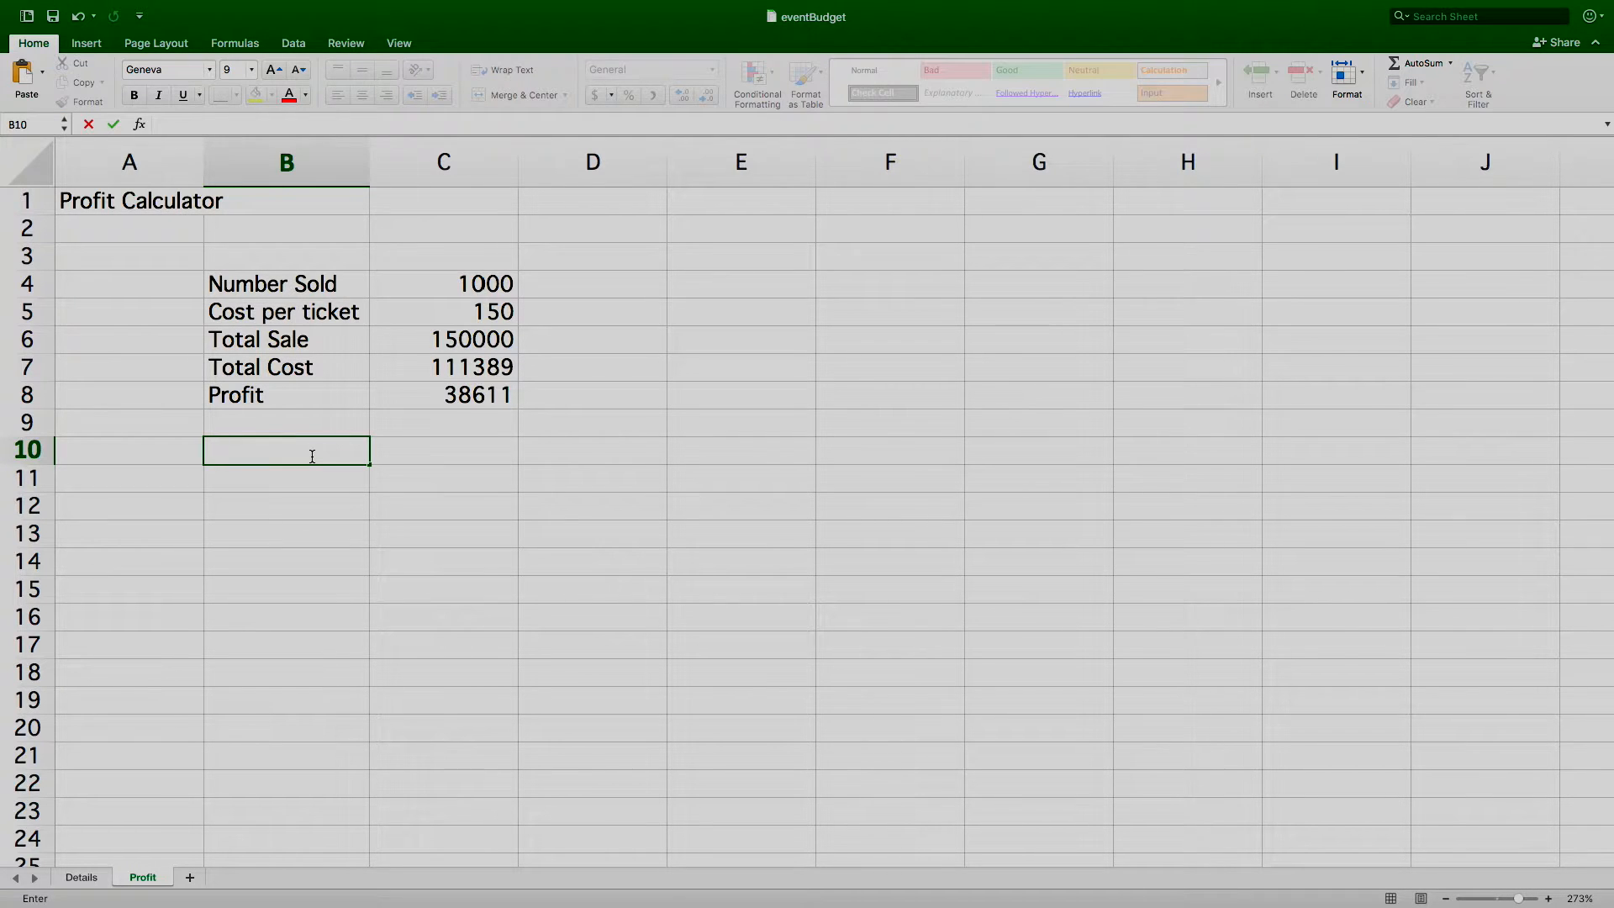
pyautogui.write('Decide')
pyautogui.press('Tab')
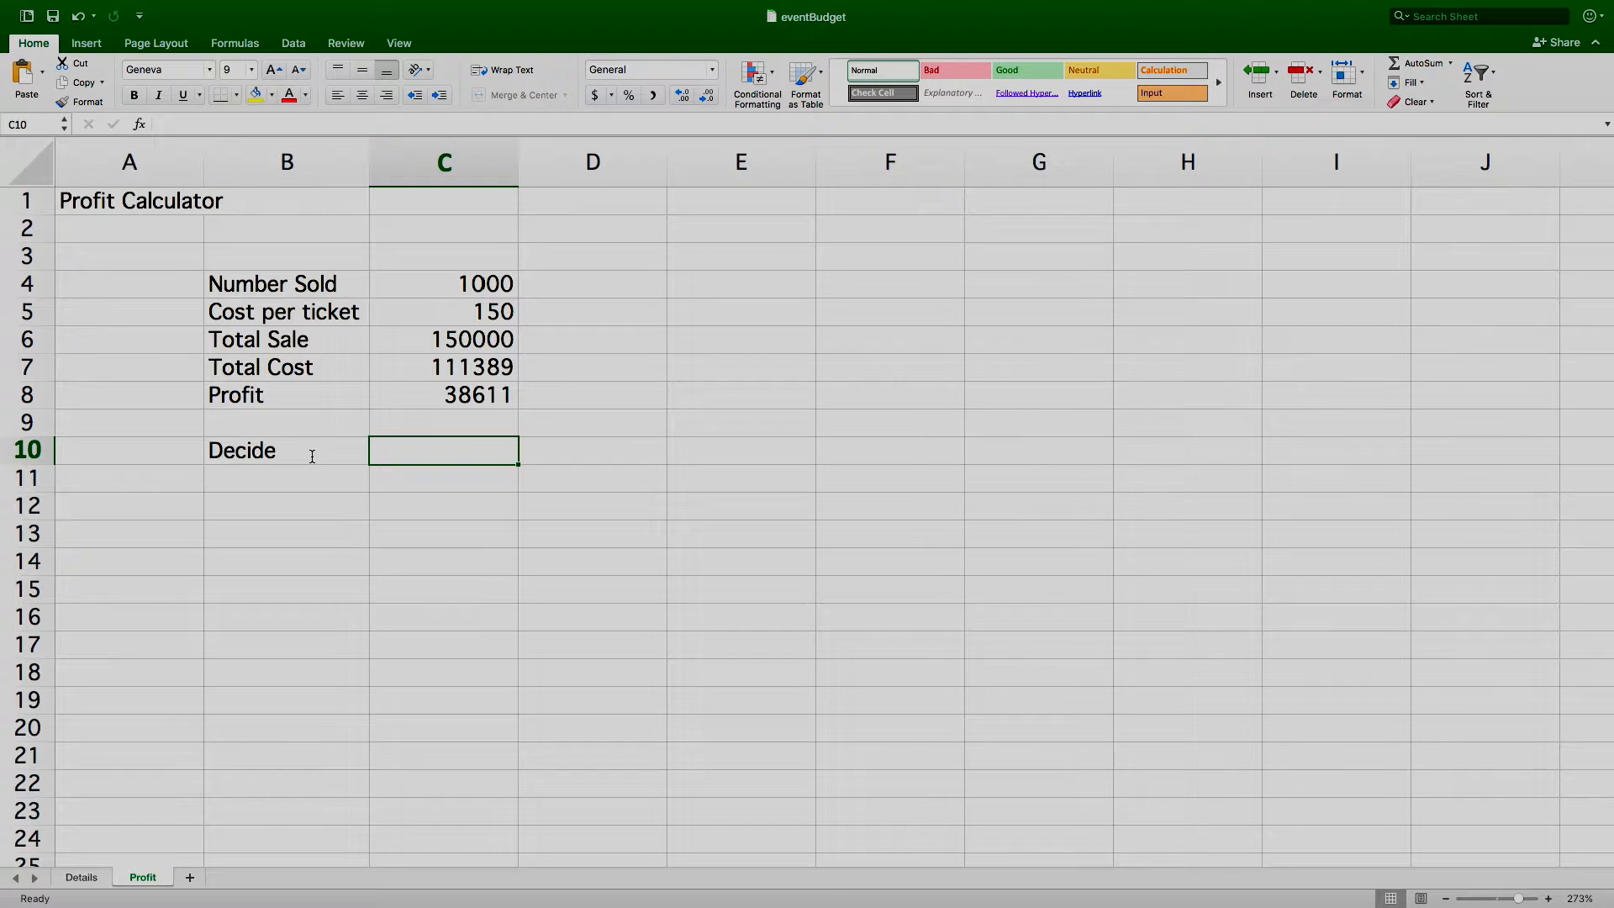
# Step: Enter the decision formula =if(C8>0,"Yes","No") in C10 to test whether Profit is positive
pyautogui.write('=')
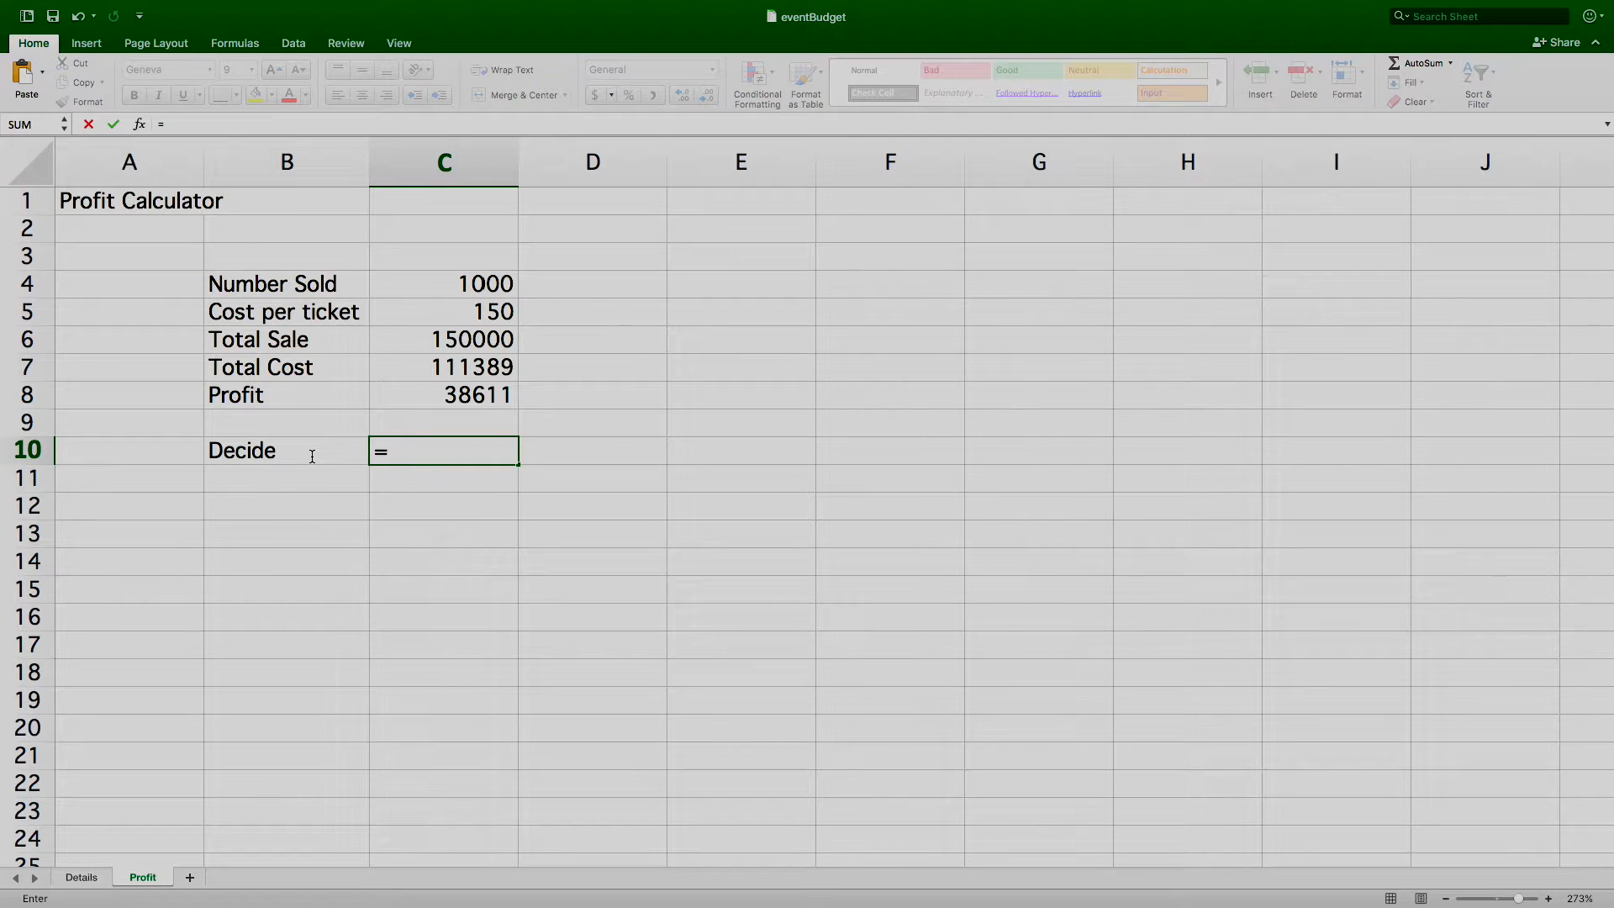
pyautogui.write('if')
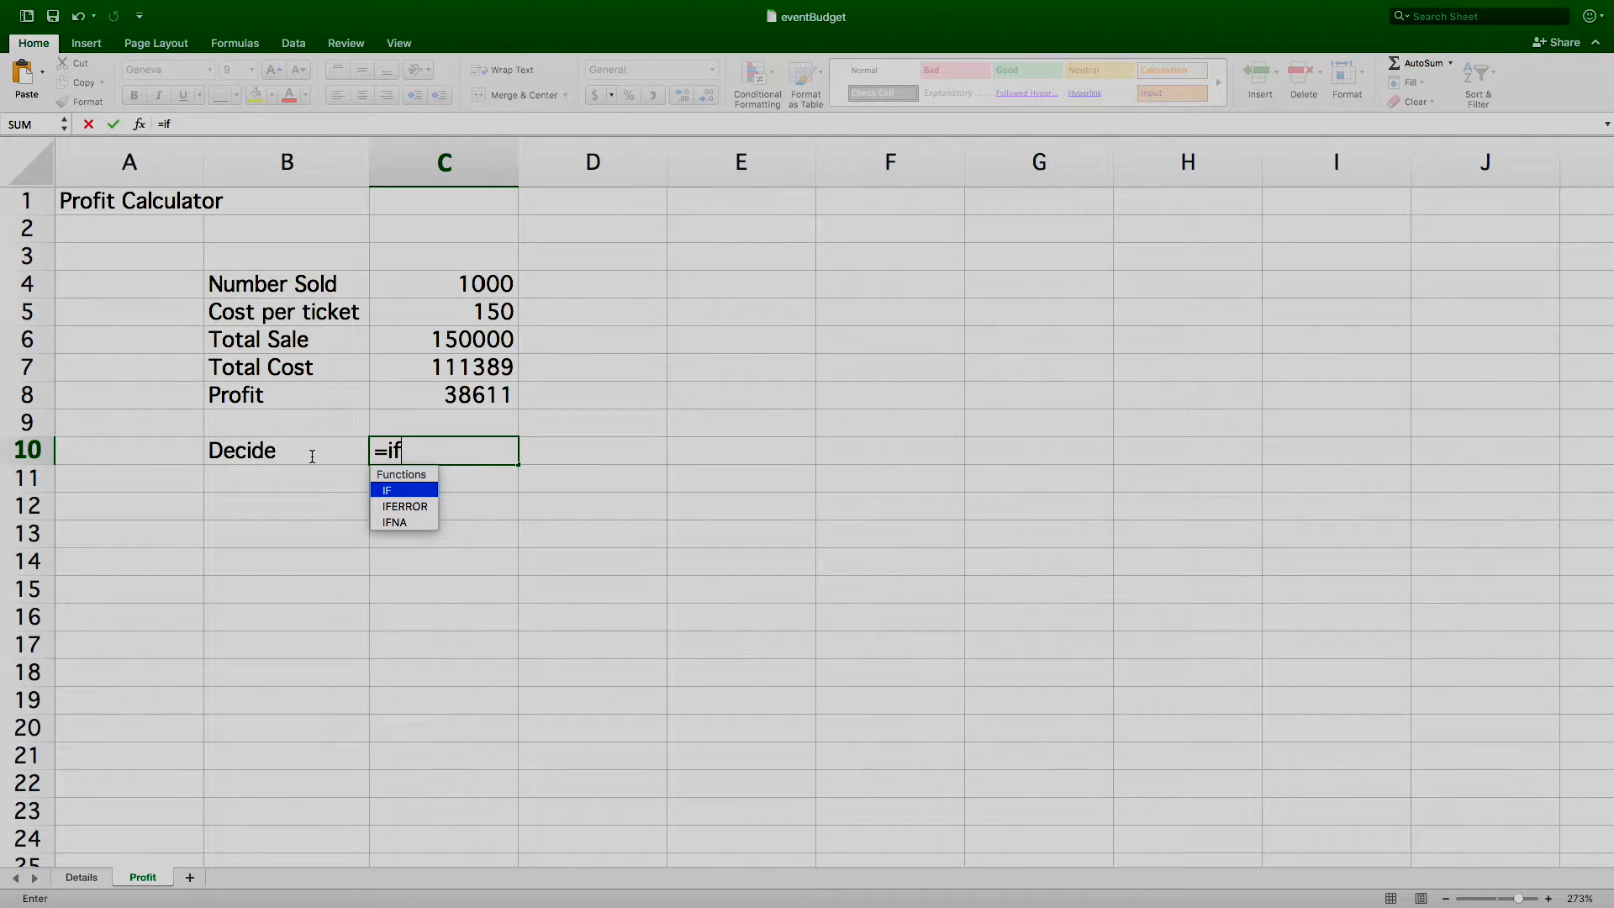
pyautogui.write('(')
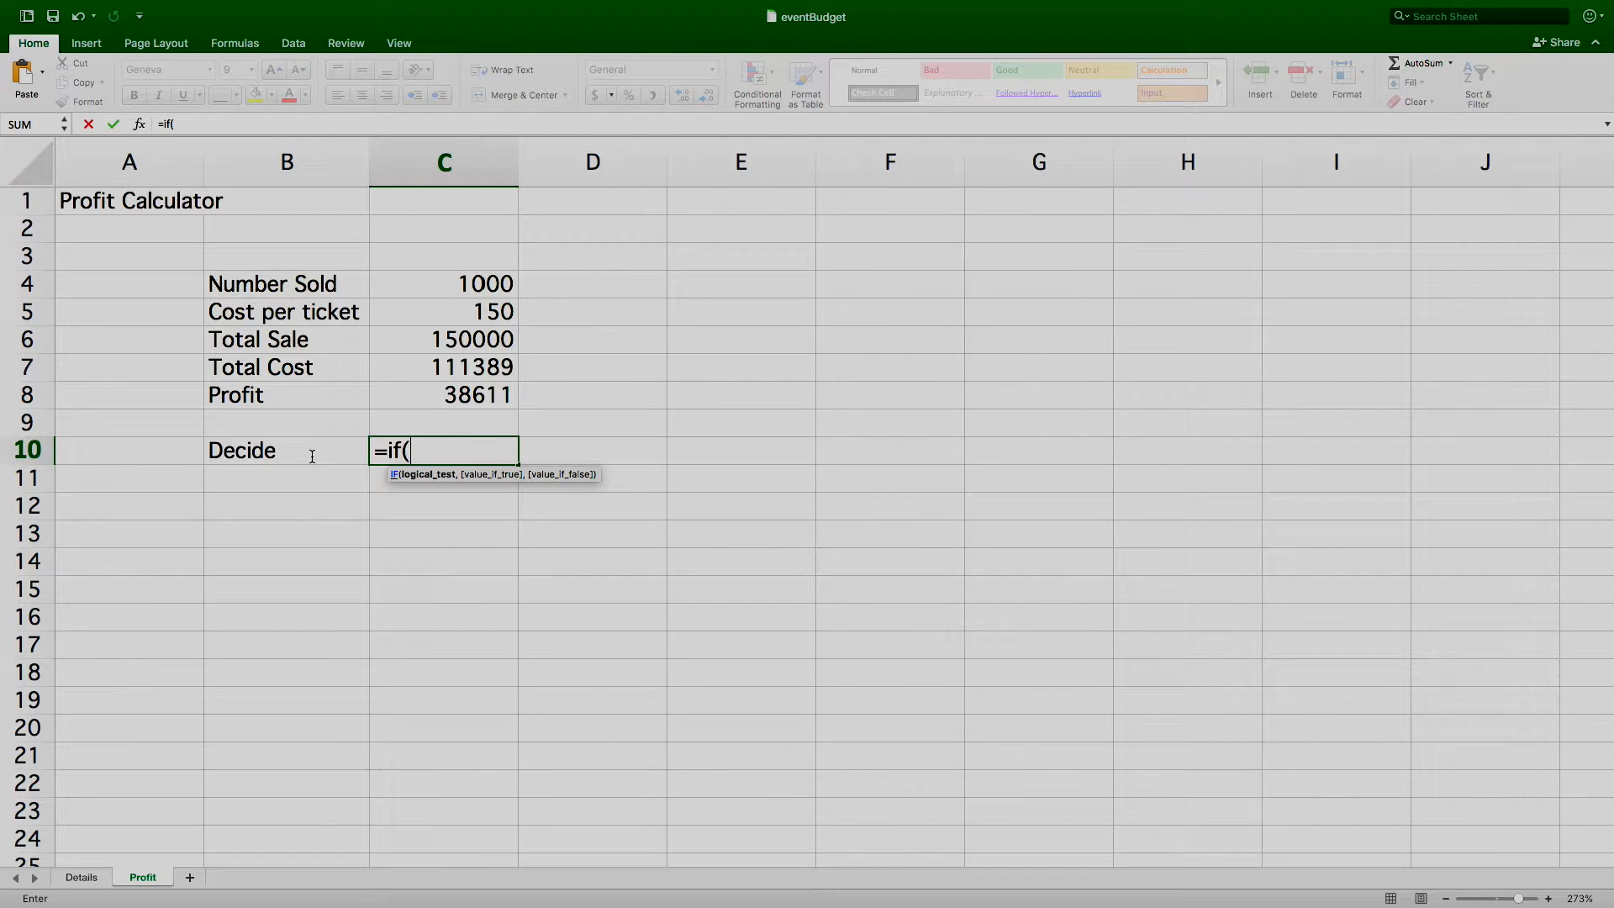
pyautogui.click(463, 395)
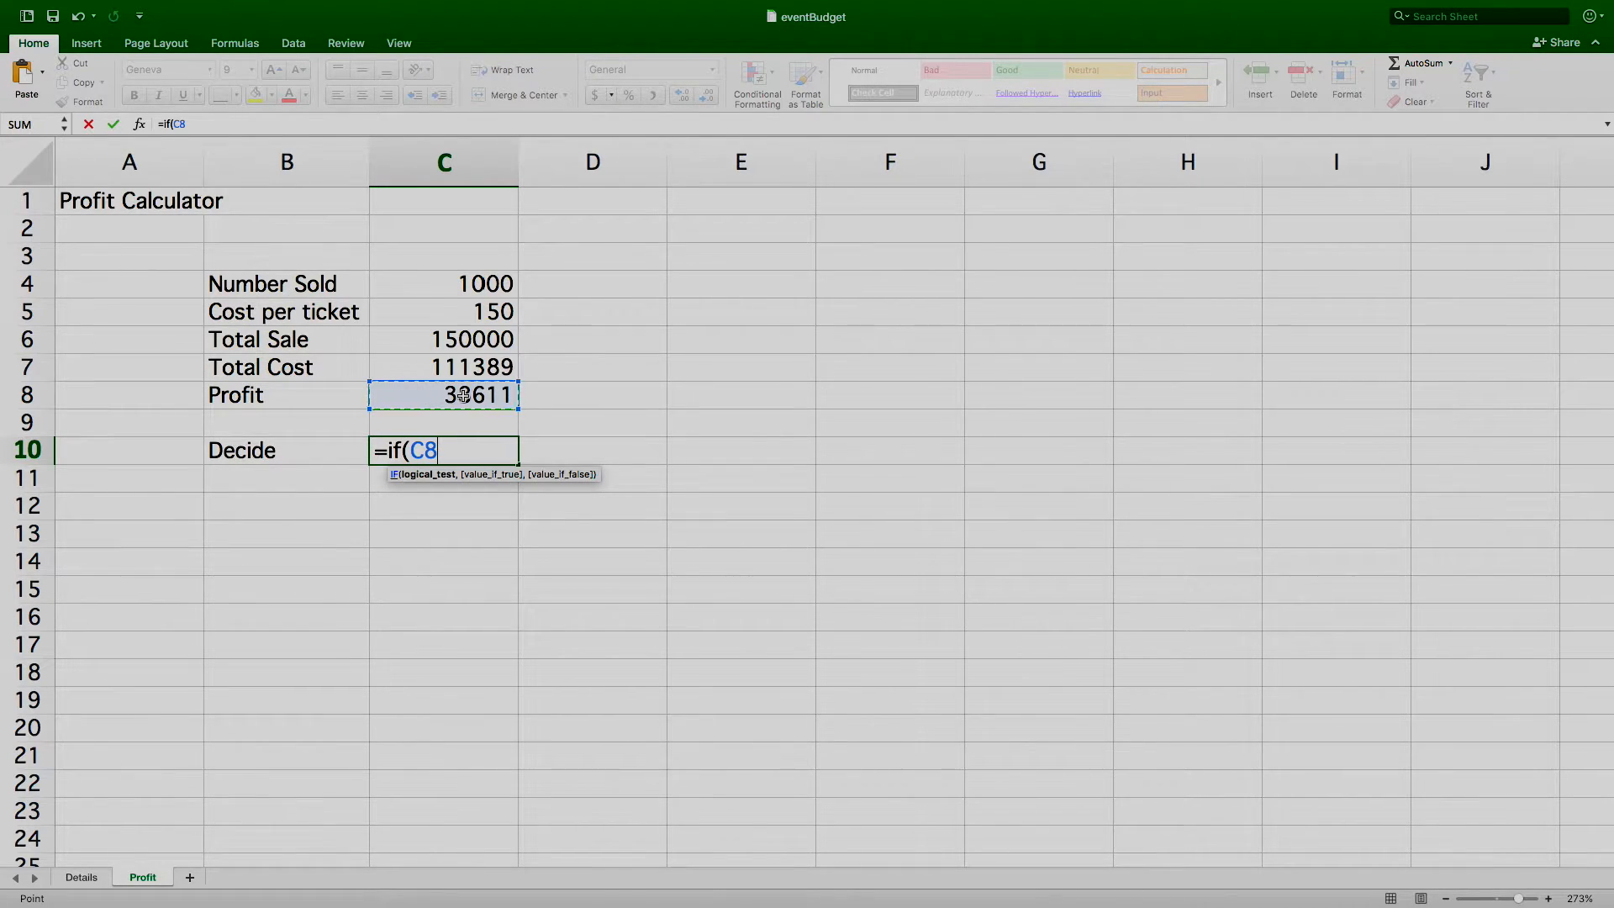
pyautogui.write('>0,"')
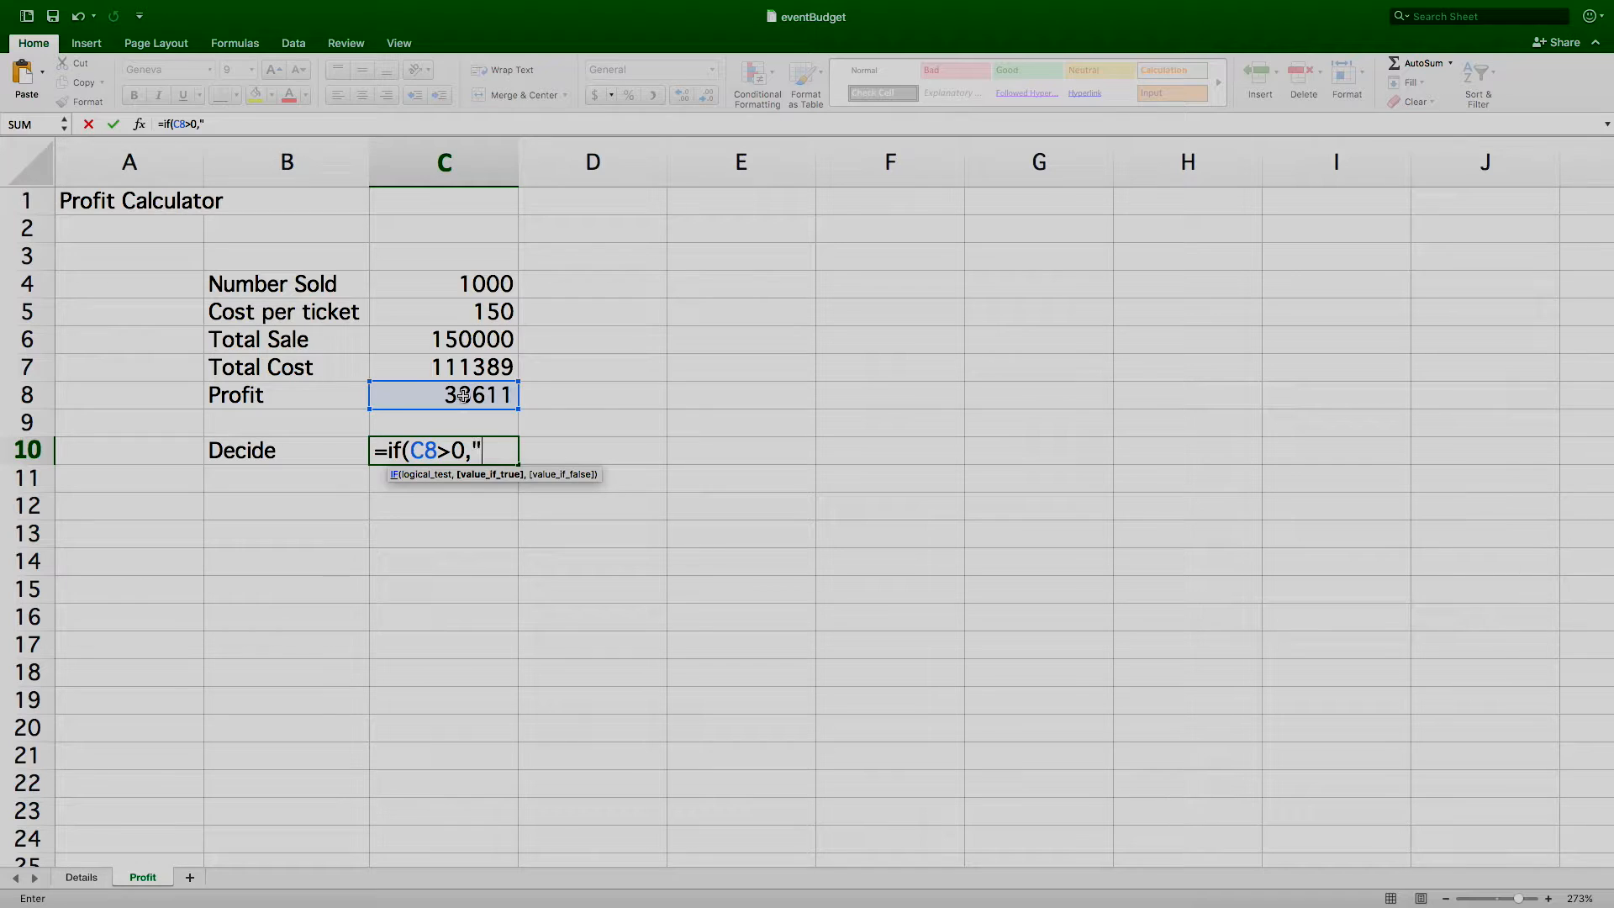
pyautogui.write('Yes",')
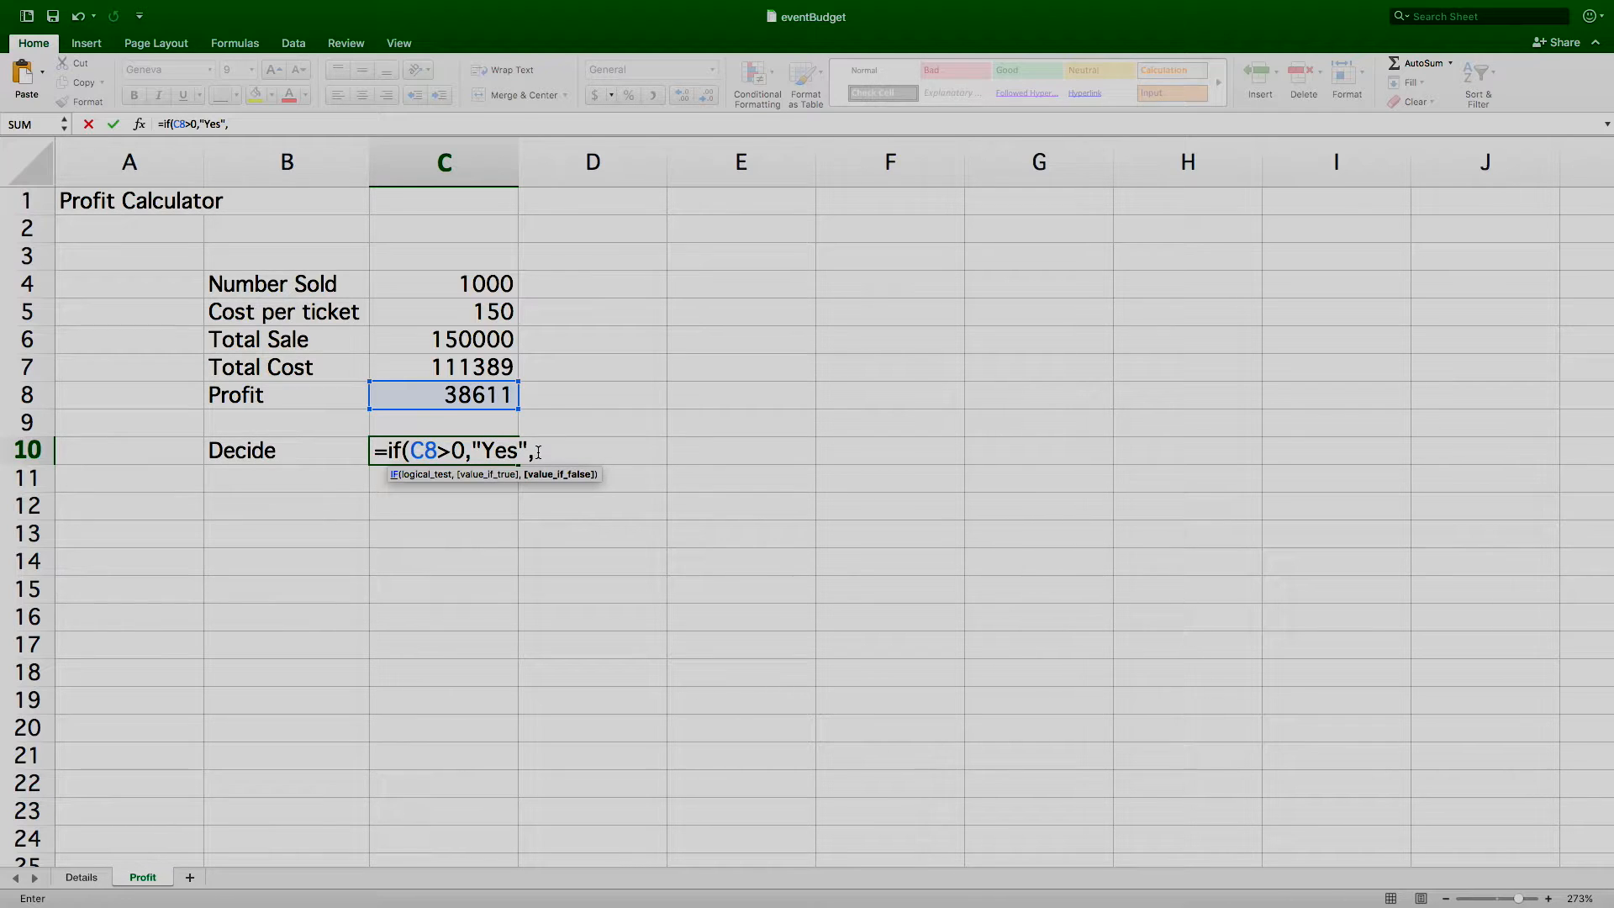
pyautogui.write('"No")')
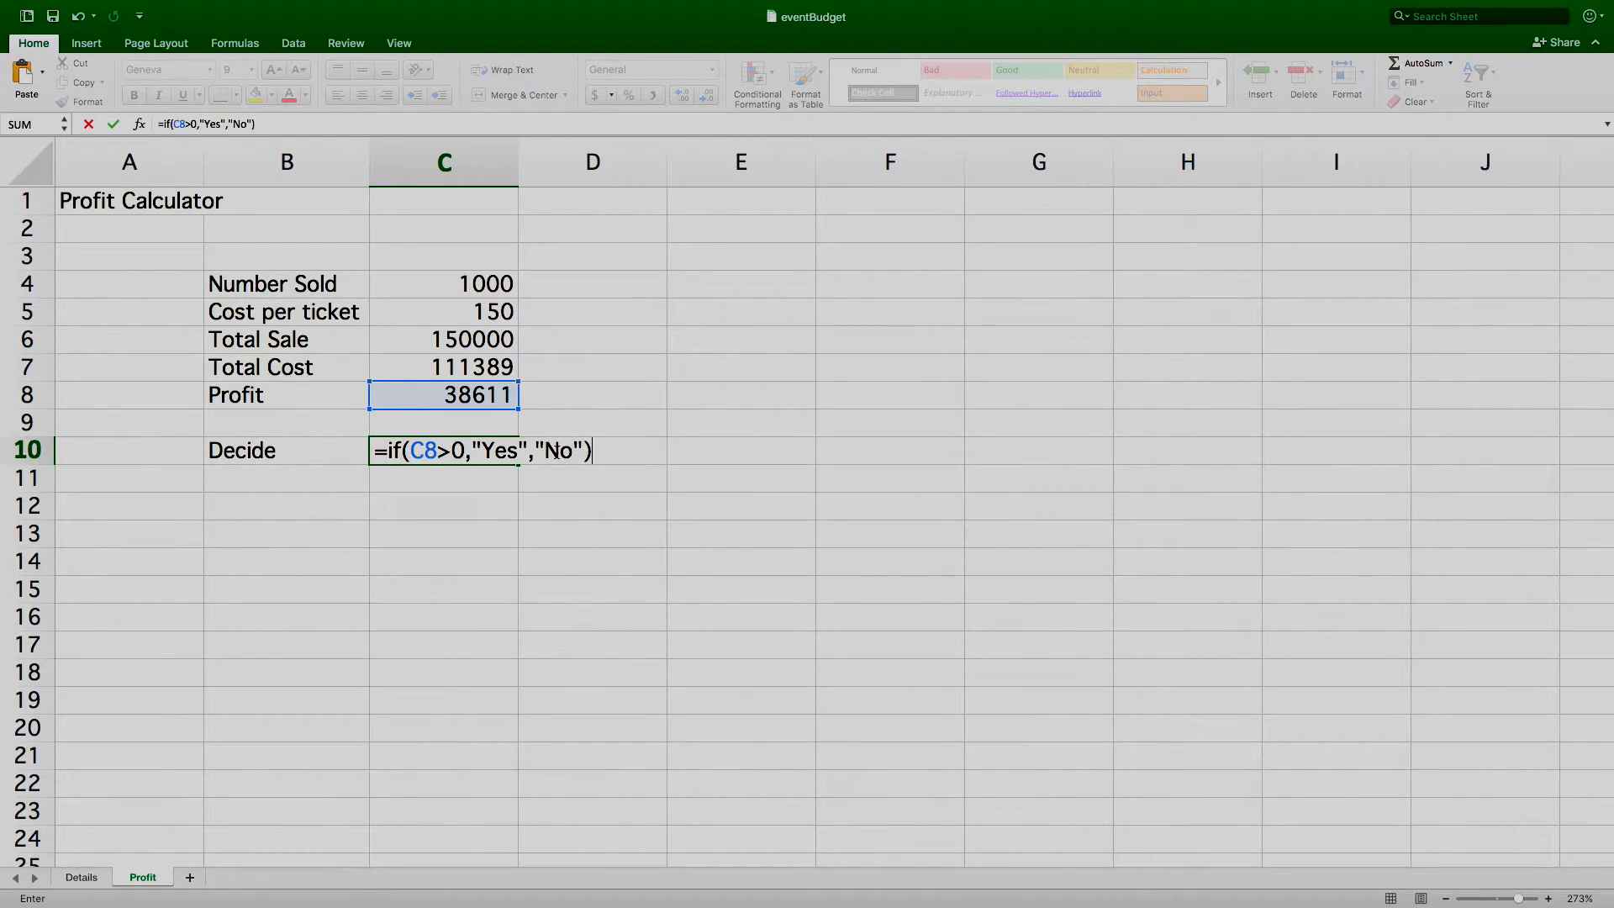
pyautogui.press('Return')
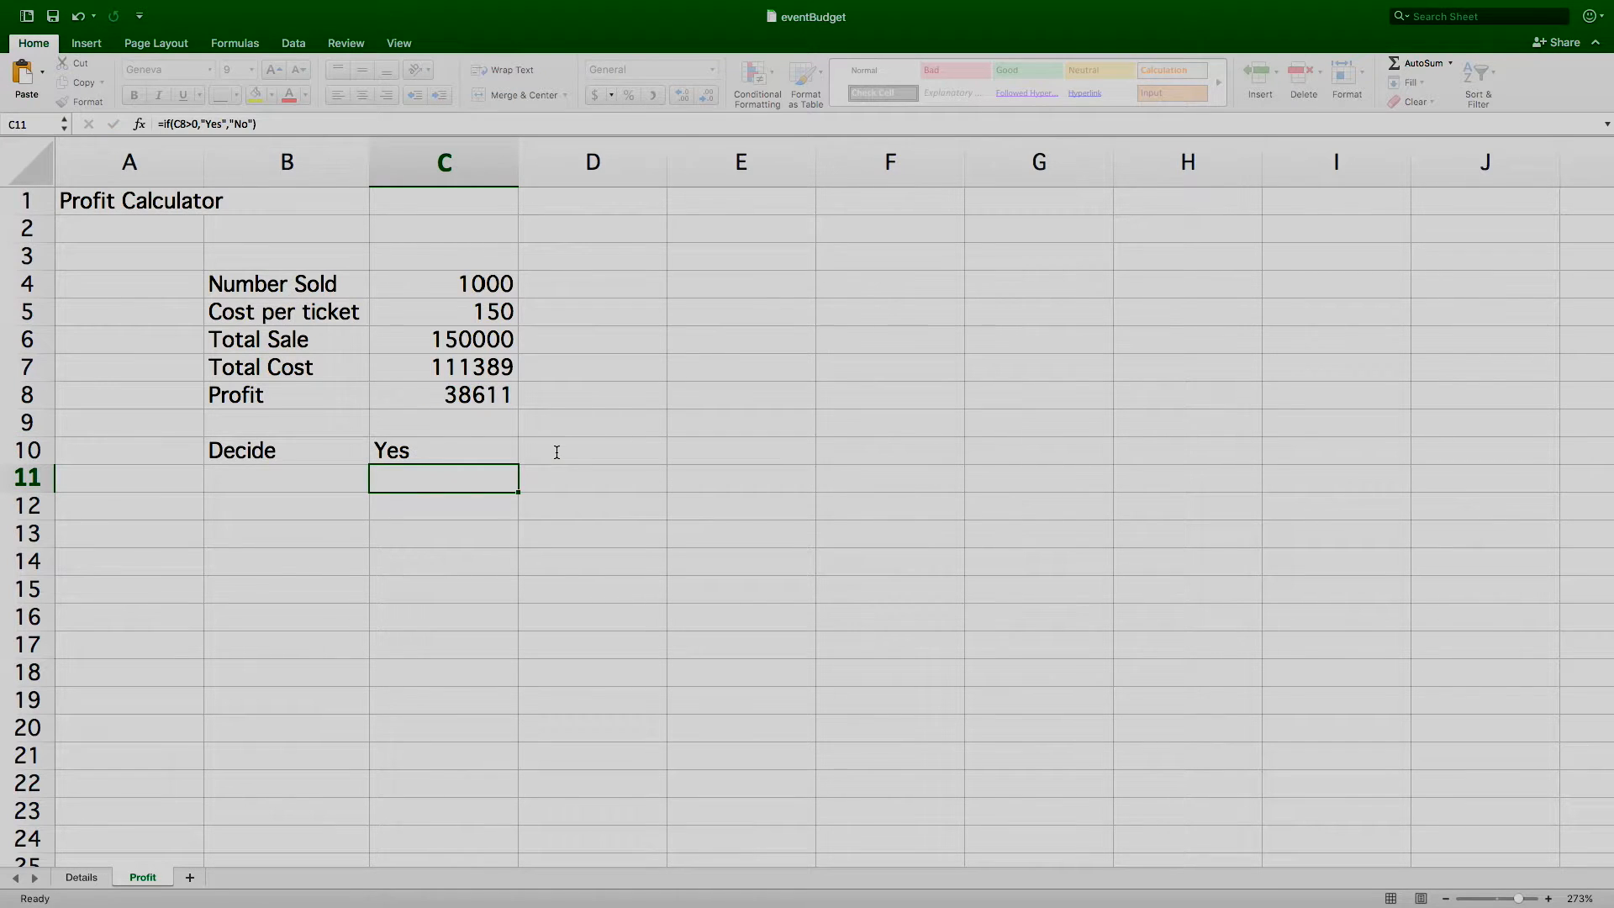
# Step: Set Cost per ticket in C5 to 100
pyautogui.moveTo(492, 319)
pyautogui.mouseDown()
pyautogui.moveTo(525, 311)
pyautogui.moveTo(494, 312)
pyautogui.mouseUp()
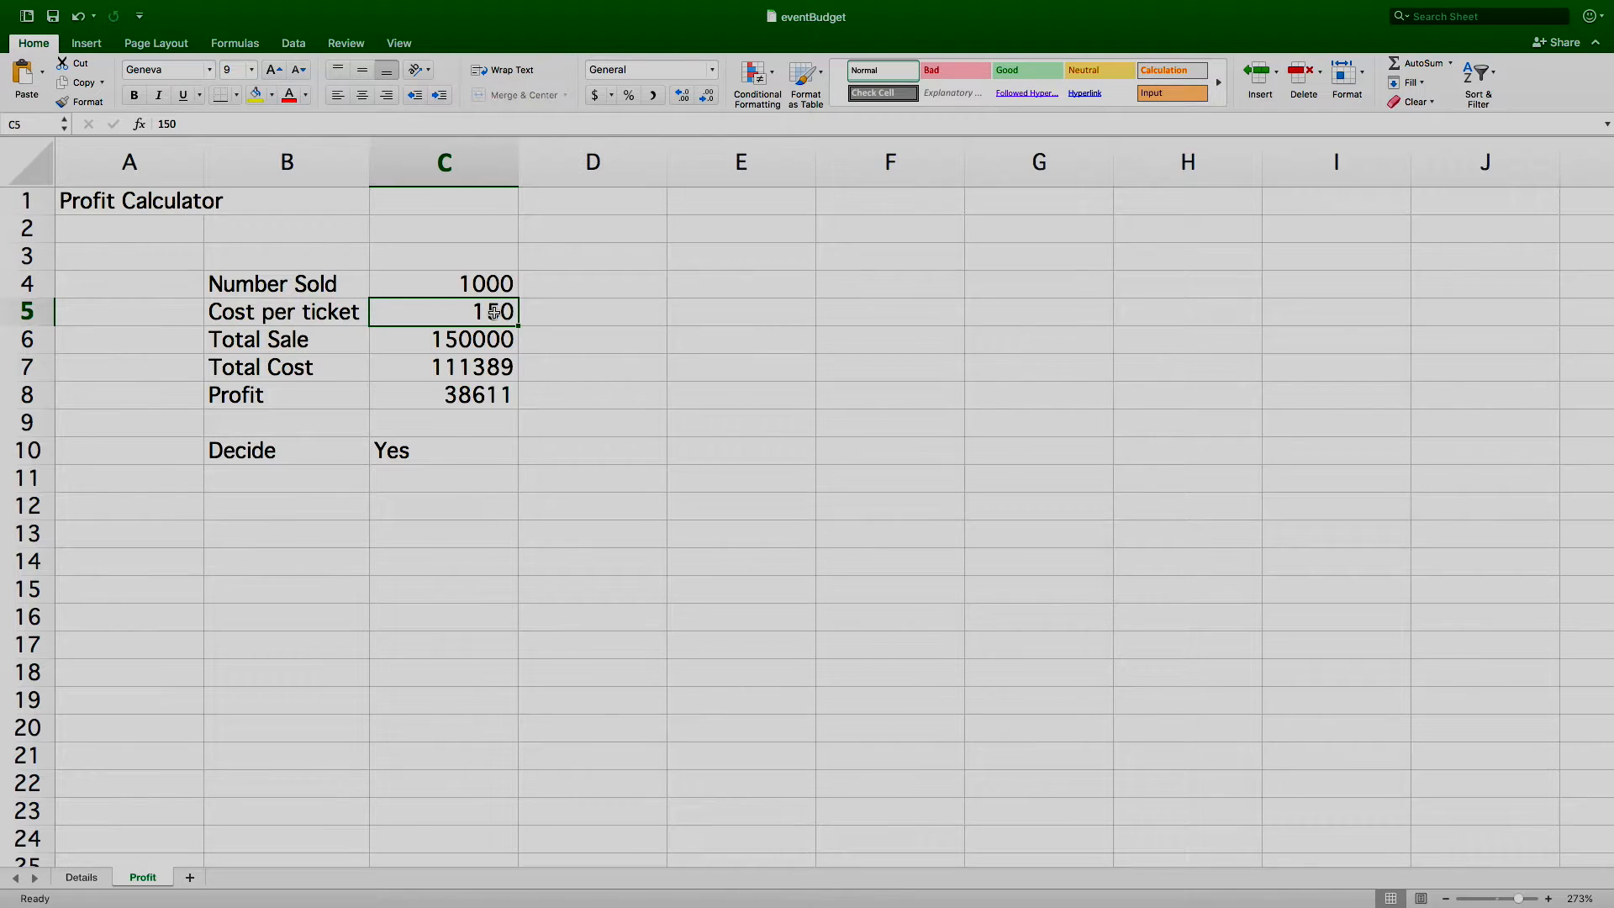
pyautogui.write('100')
pyautogui.press('Return')
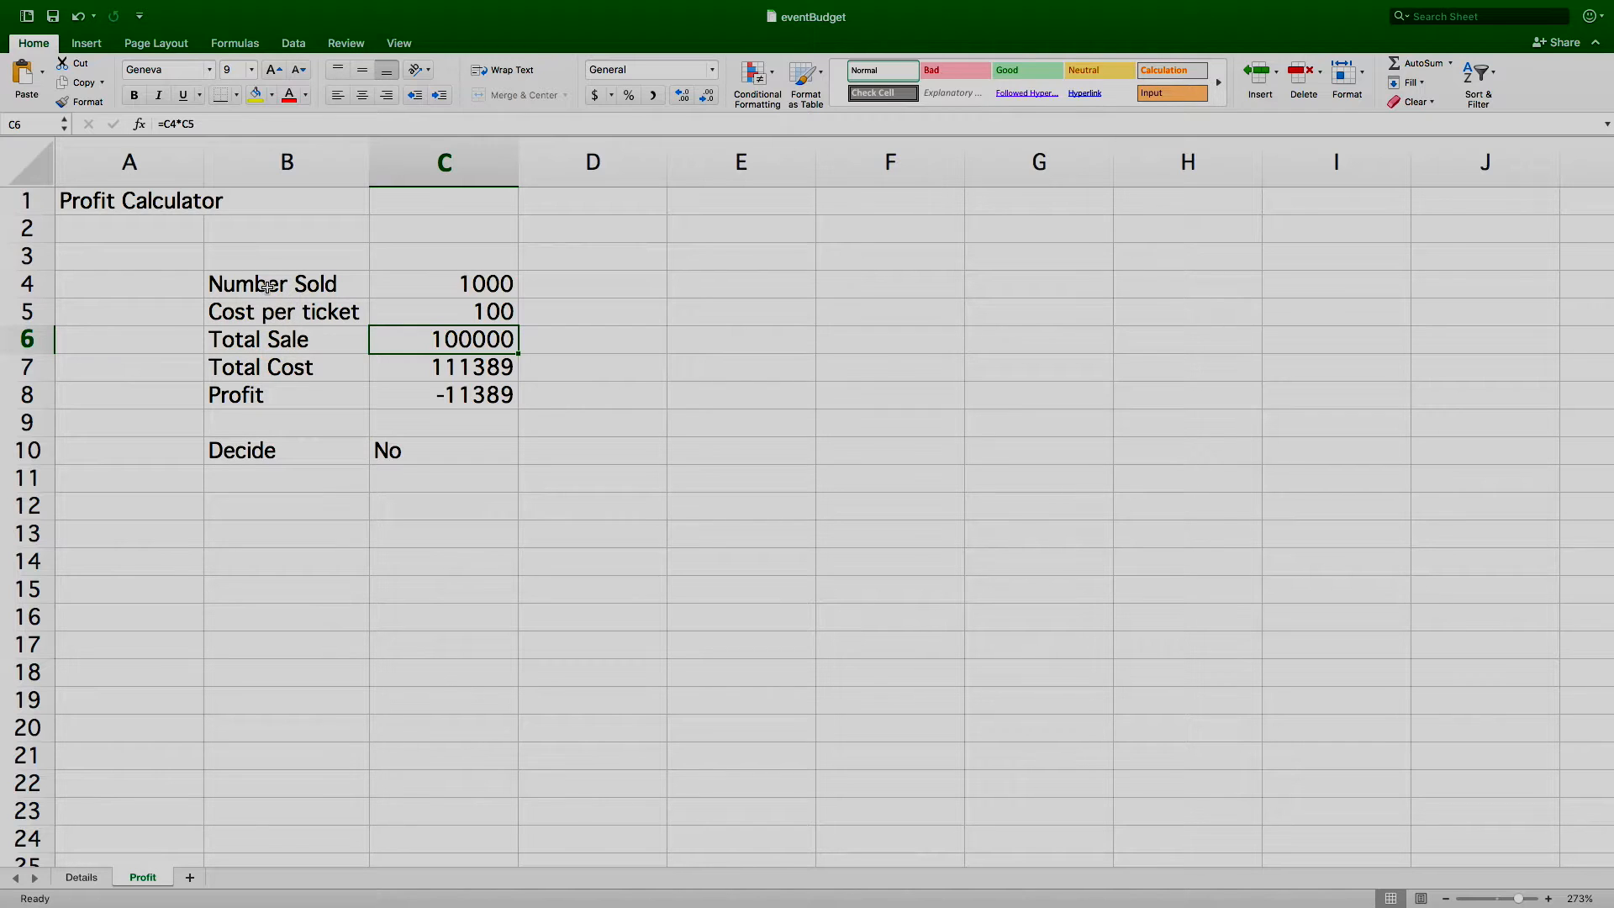
# Step: Set the font size of the Profit Calculator title in A1 to 20
pyautogui.click(164, 203)
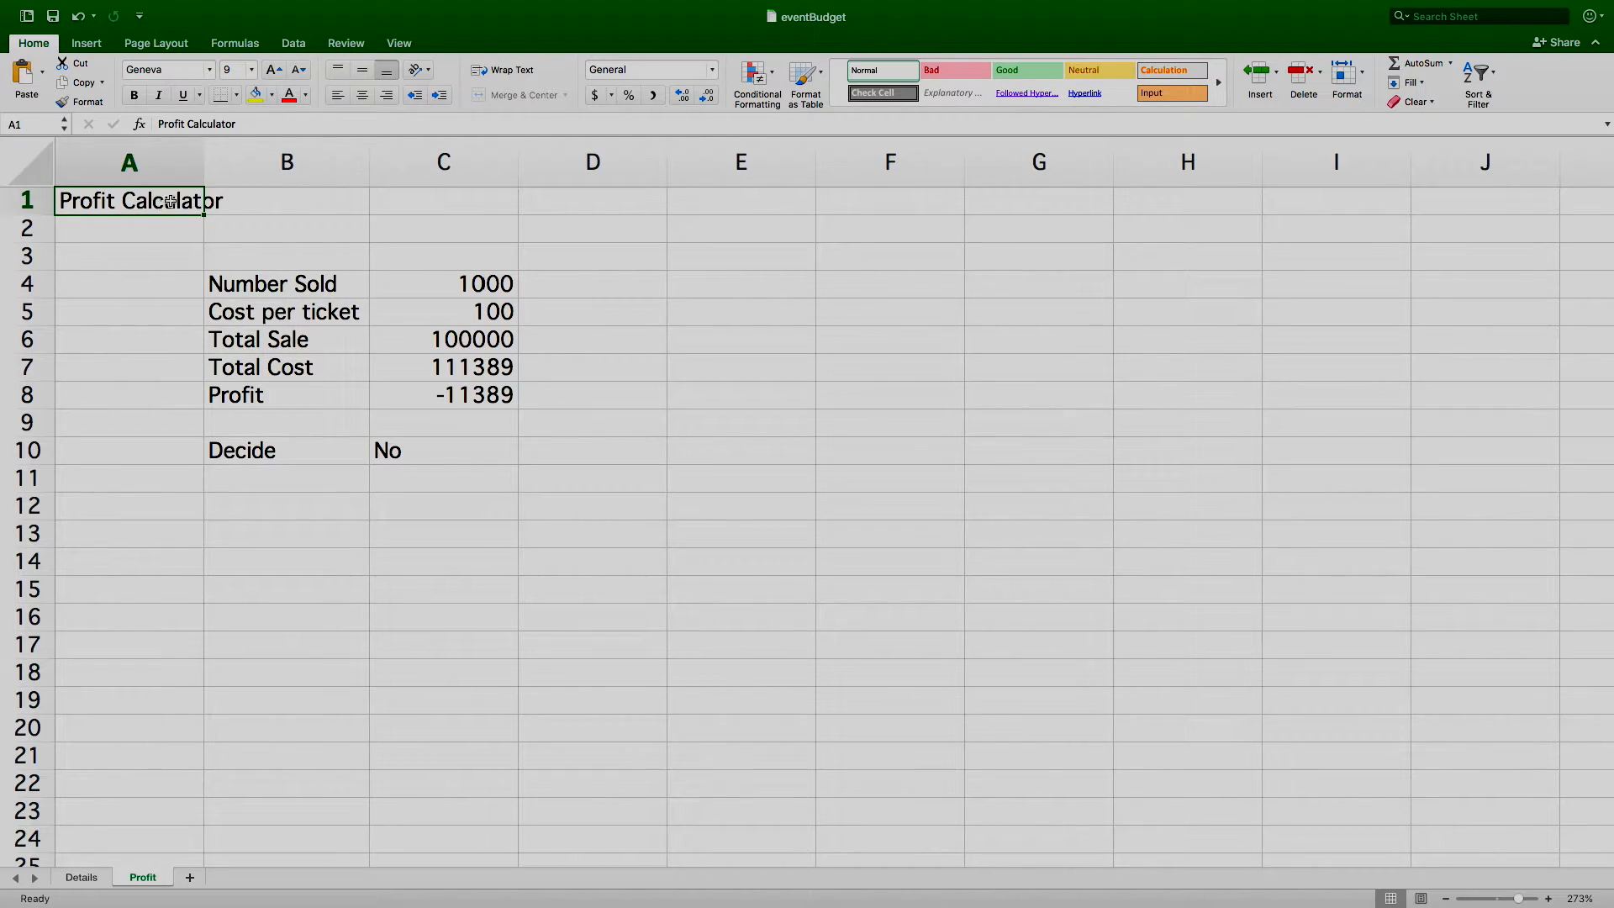
pyautogui.click(252, 71)
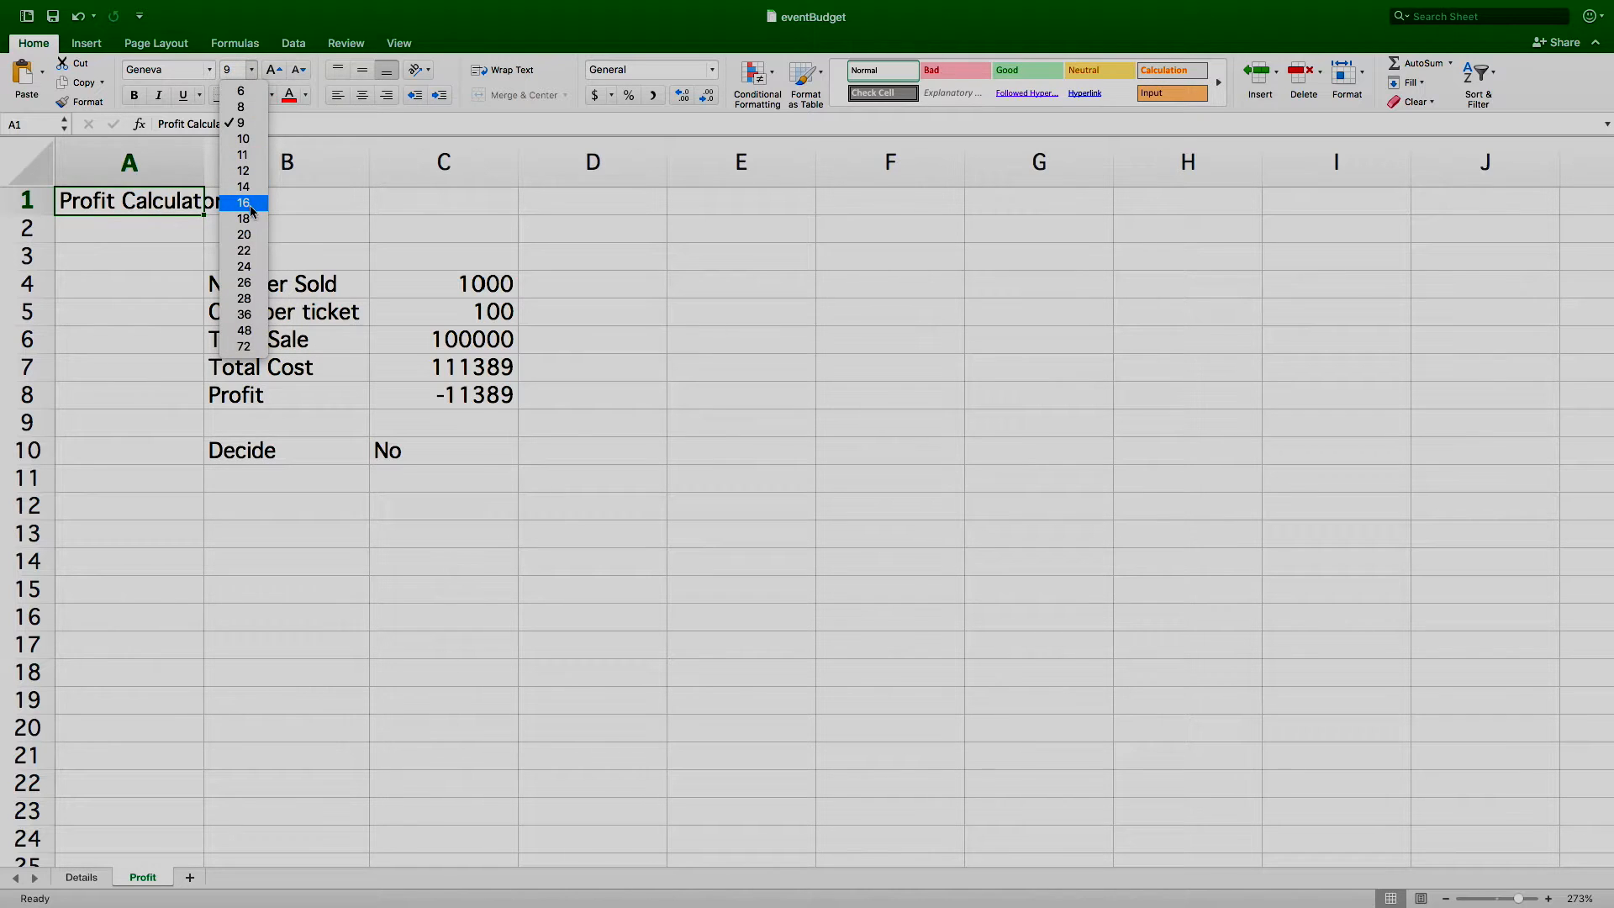
pyautogui.click(254, 237)
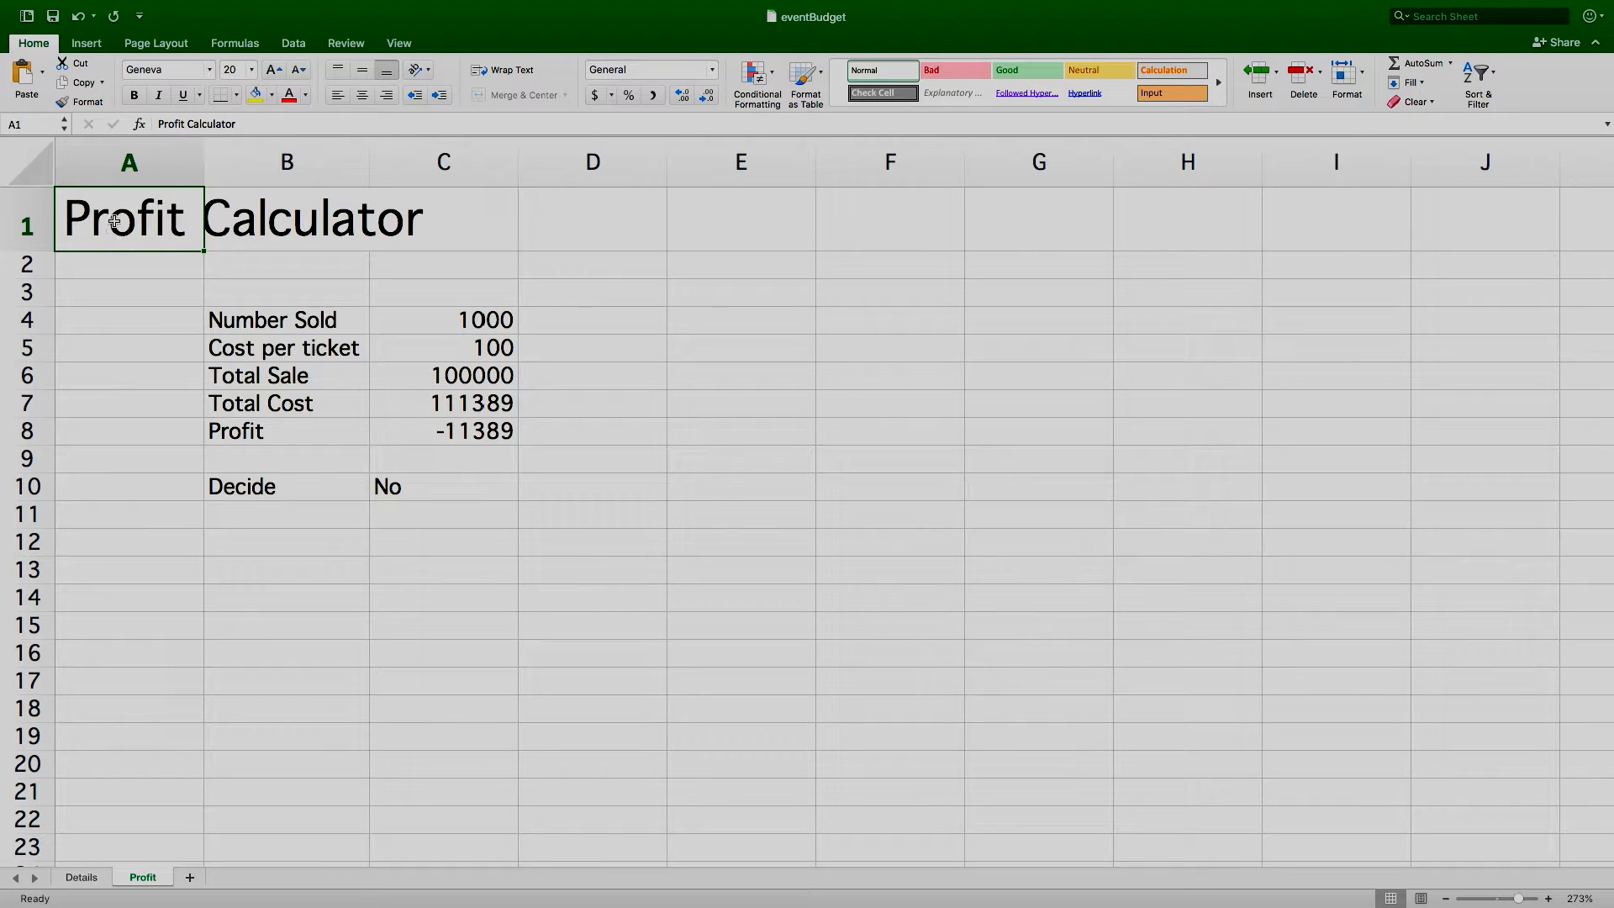
# Step: Merge A1:C2 for the title and center its text horizontally and vertically
pyautogui.moveTo(115, 222); pyautogui.dragTo(436, 271)
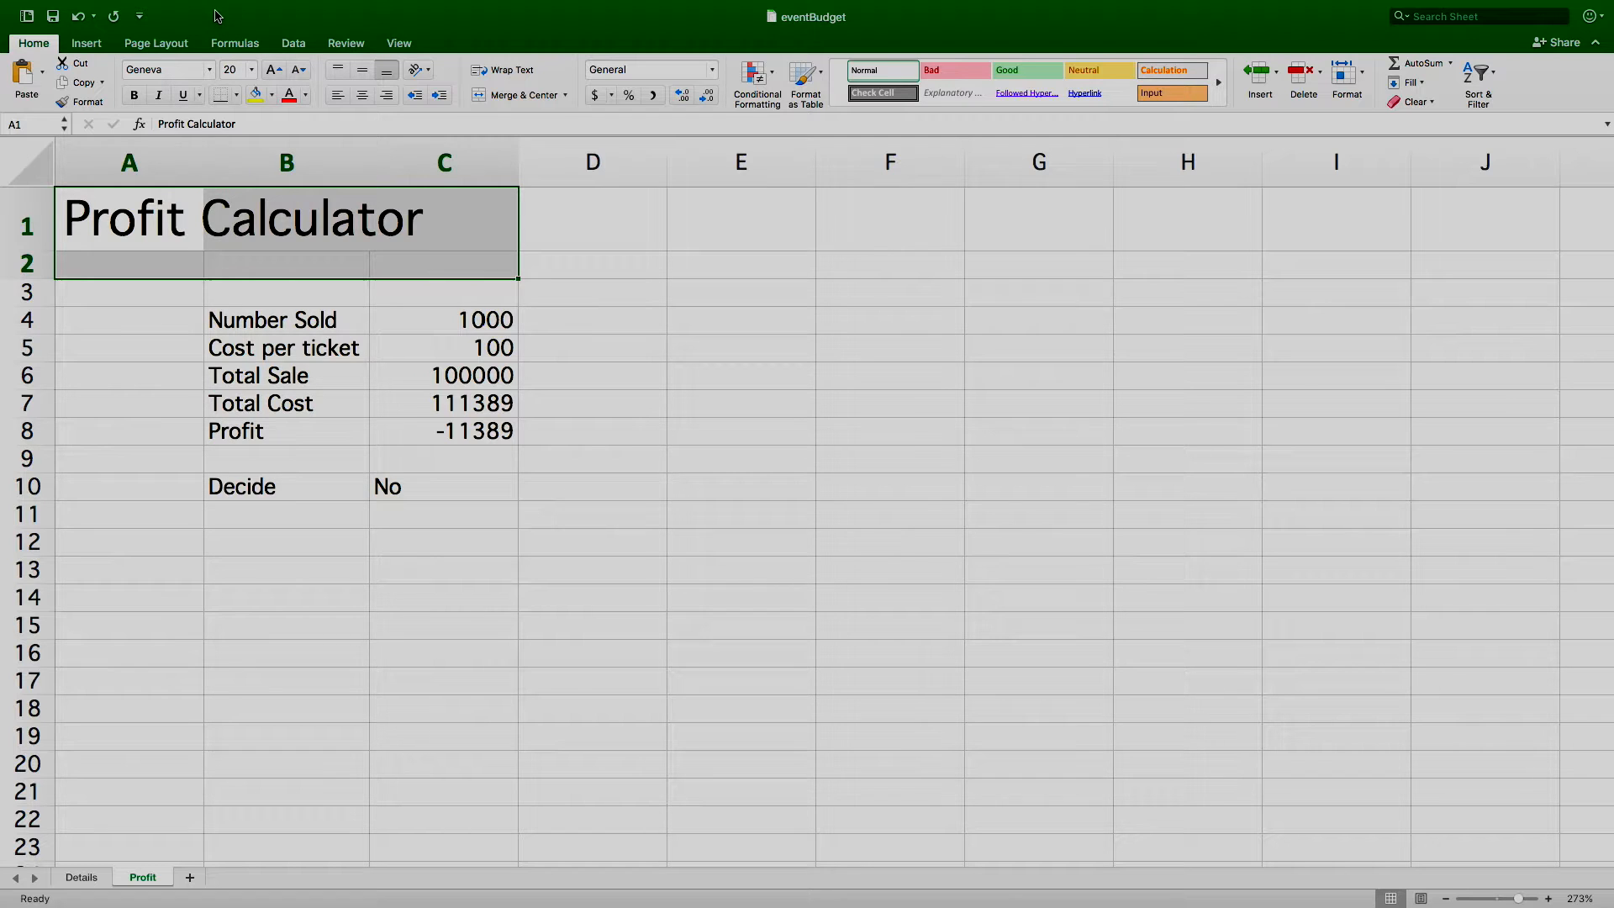
pyautogui.click(256, 8)
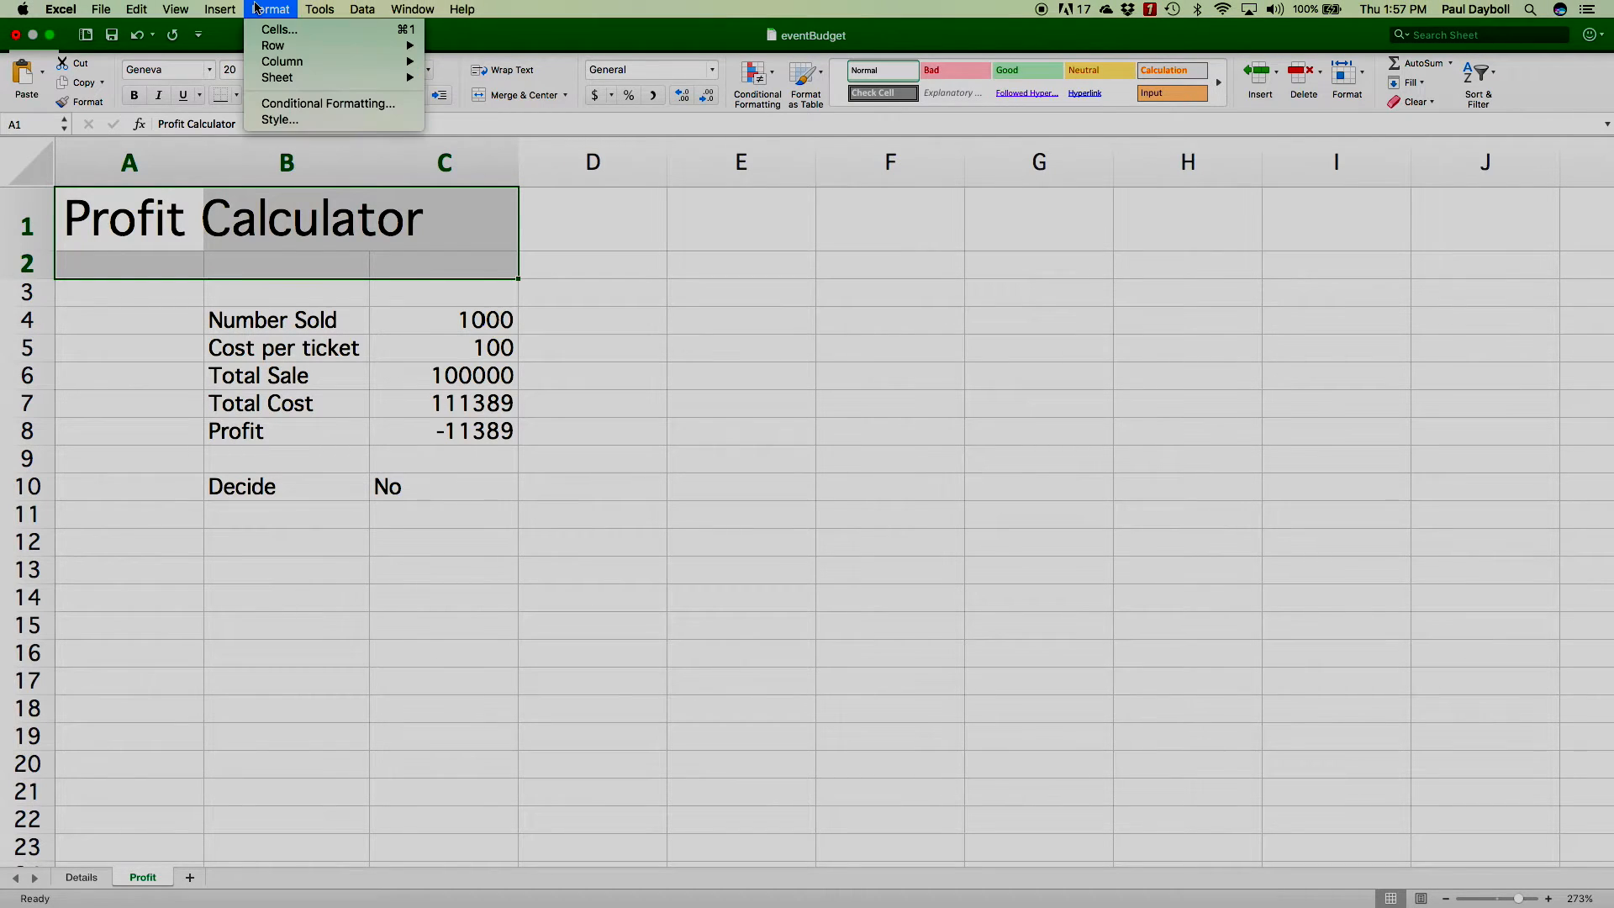
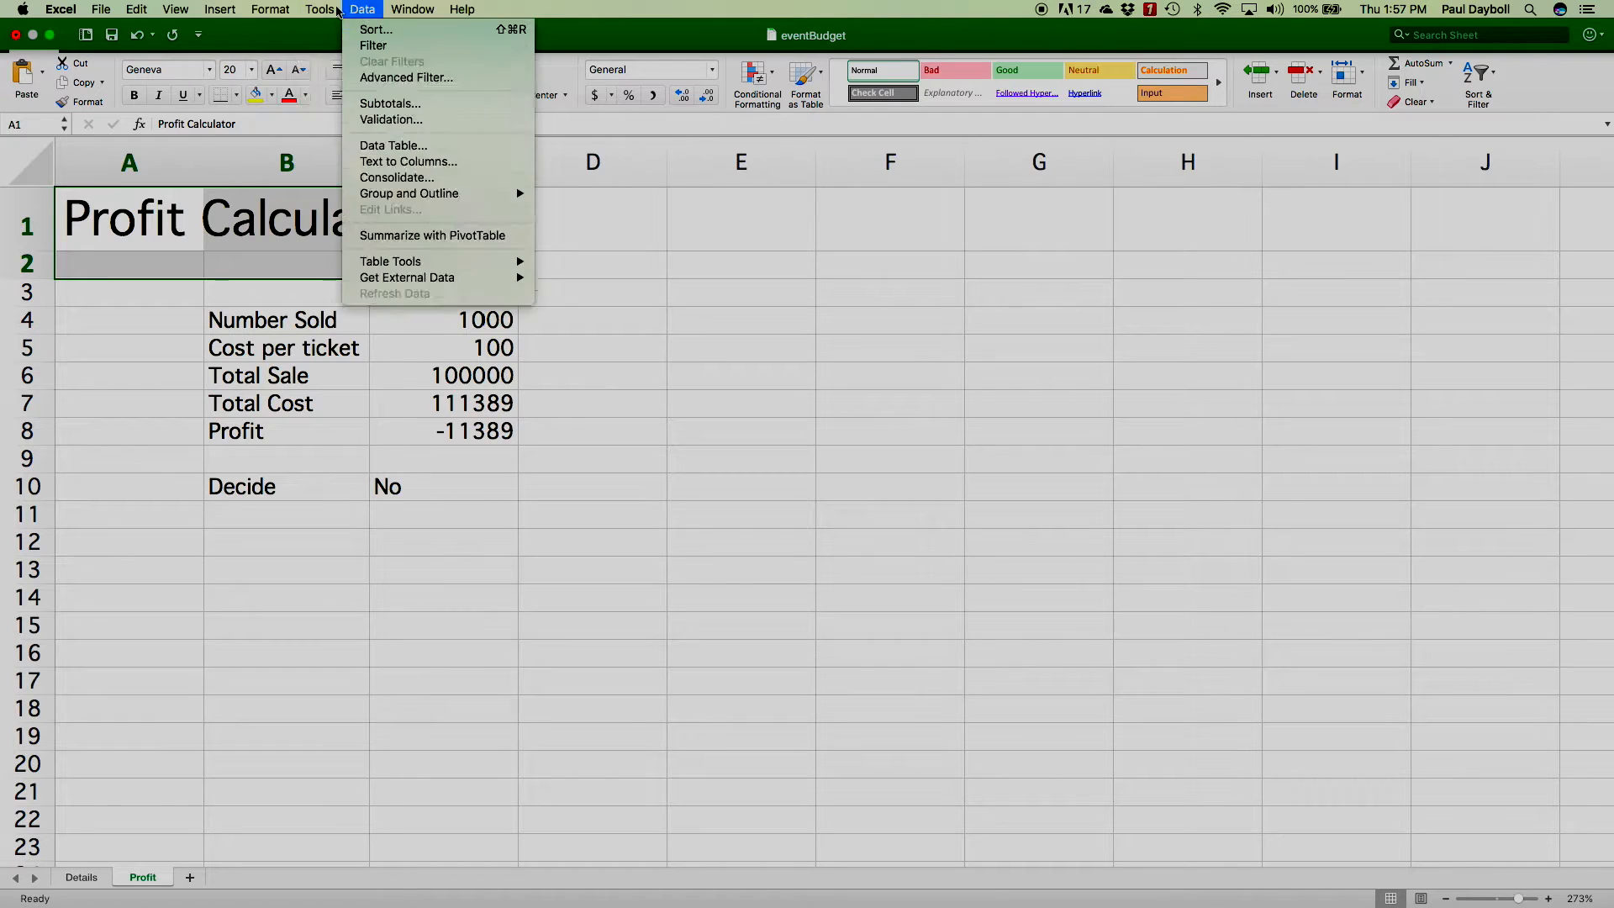
pyautogui.click(290, 8)
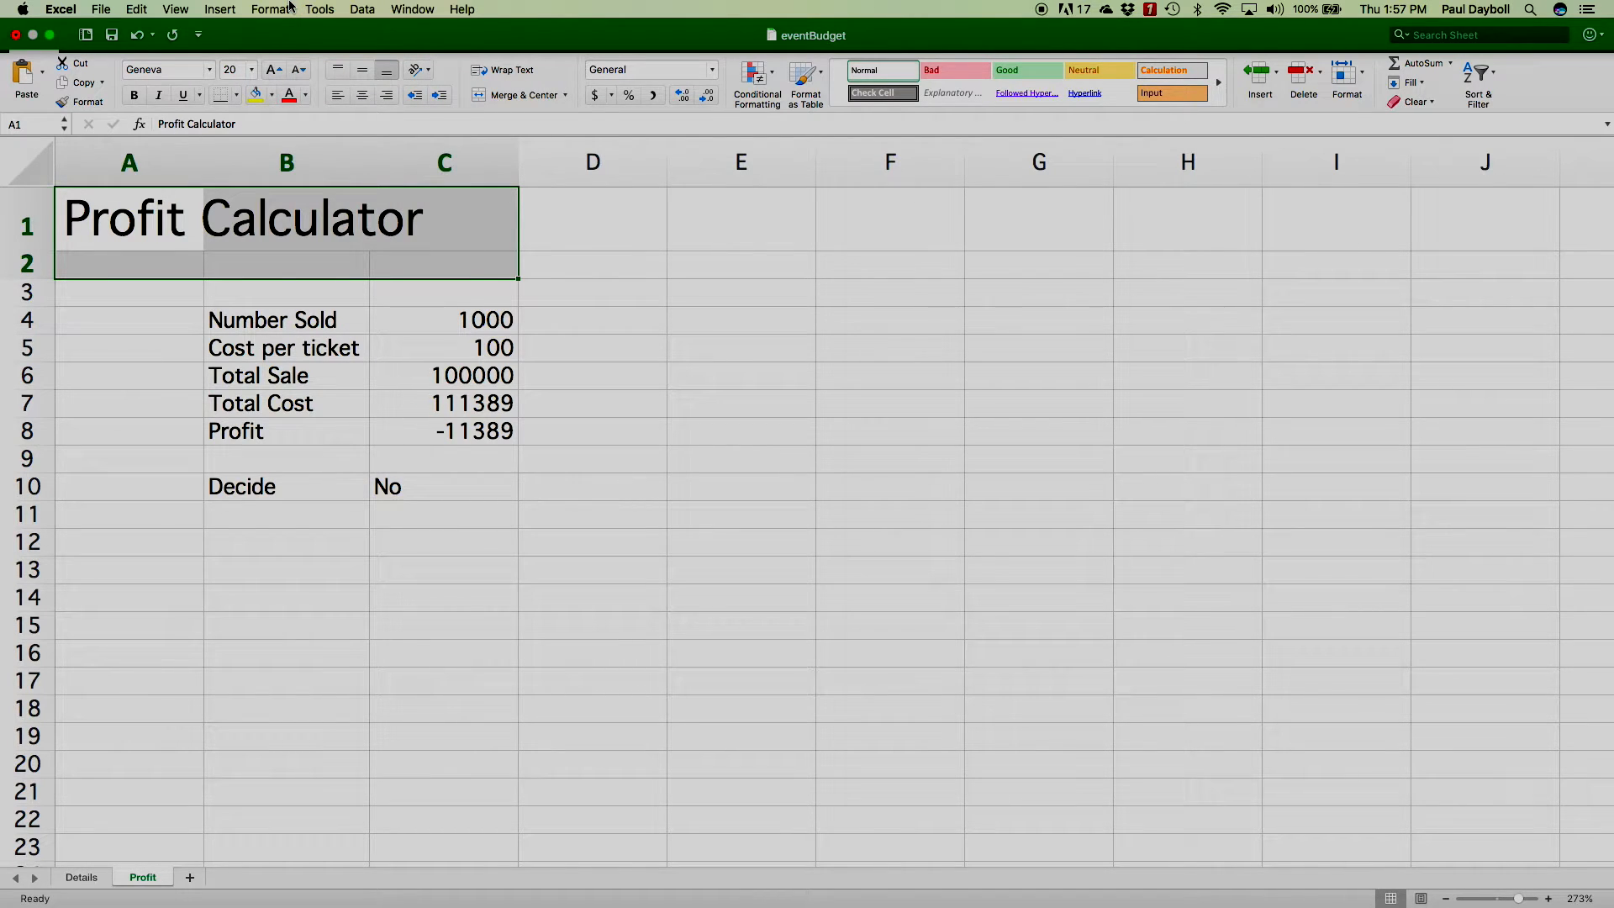
pyautogui.press('super+1')
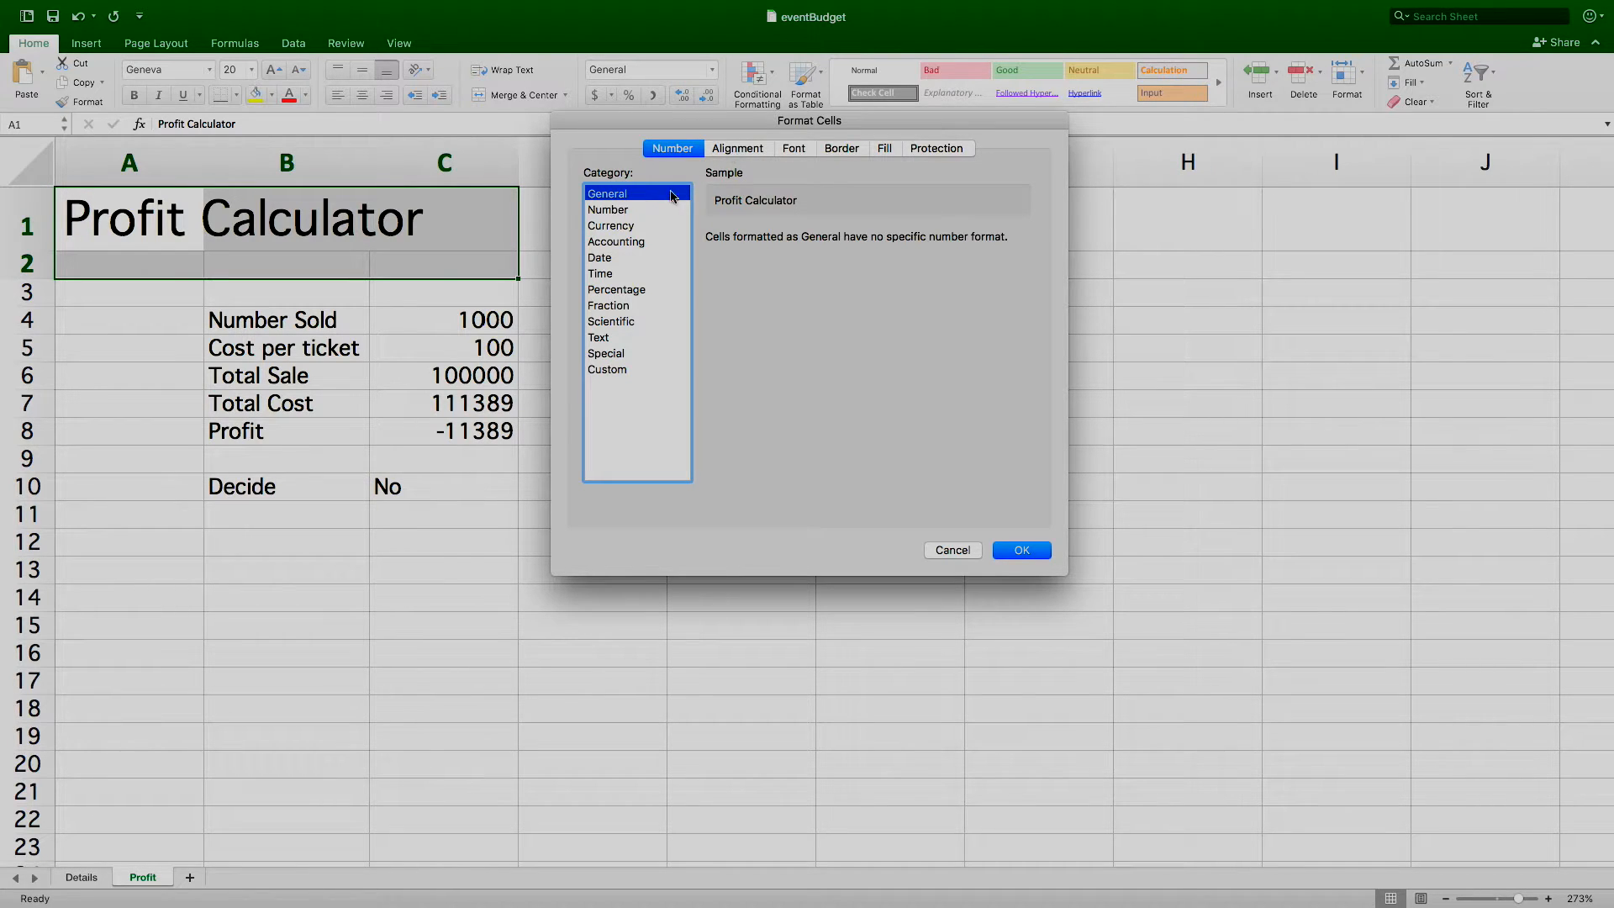
pyautogui.click(731, 152)
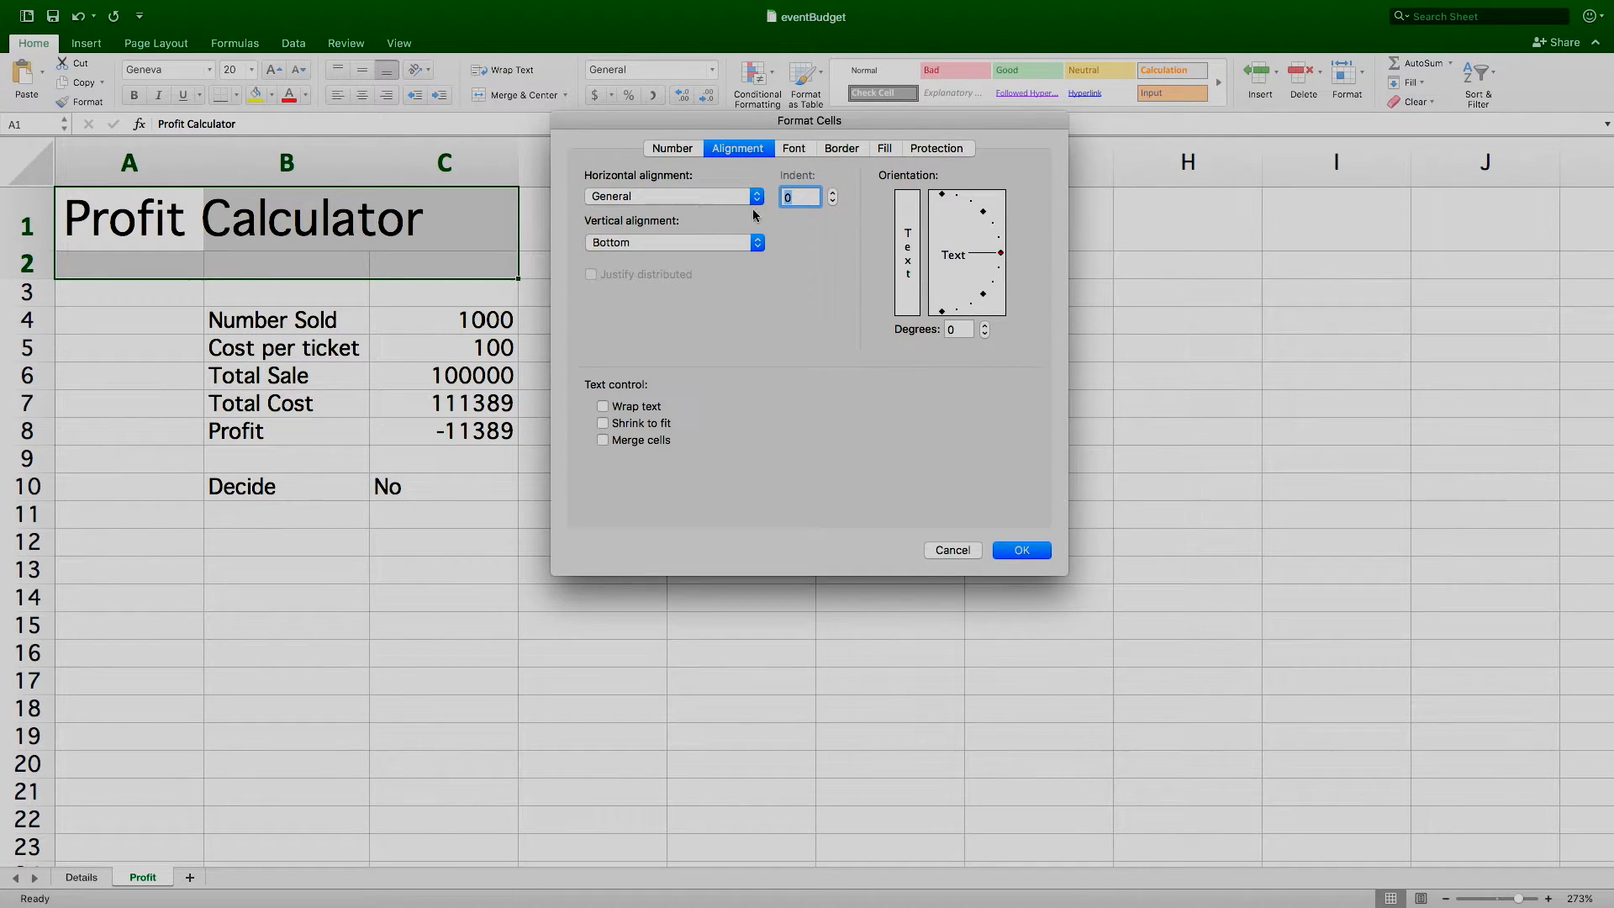
pyautogui.click(688, 196)
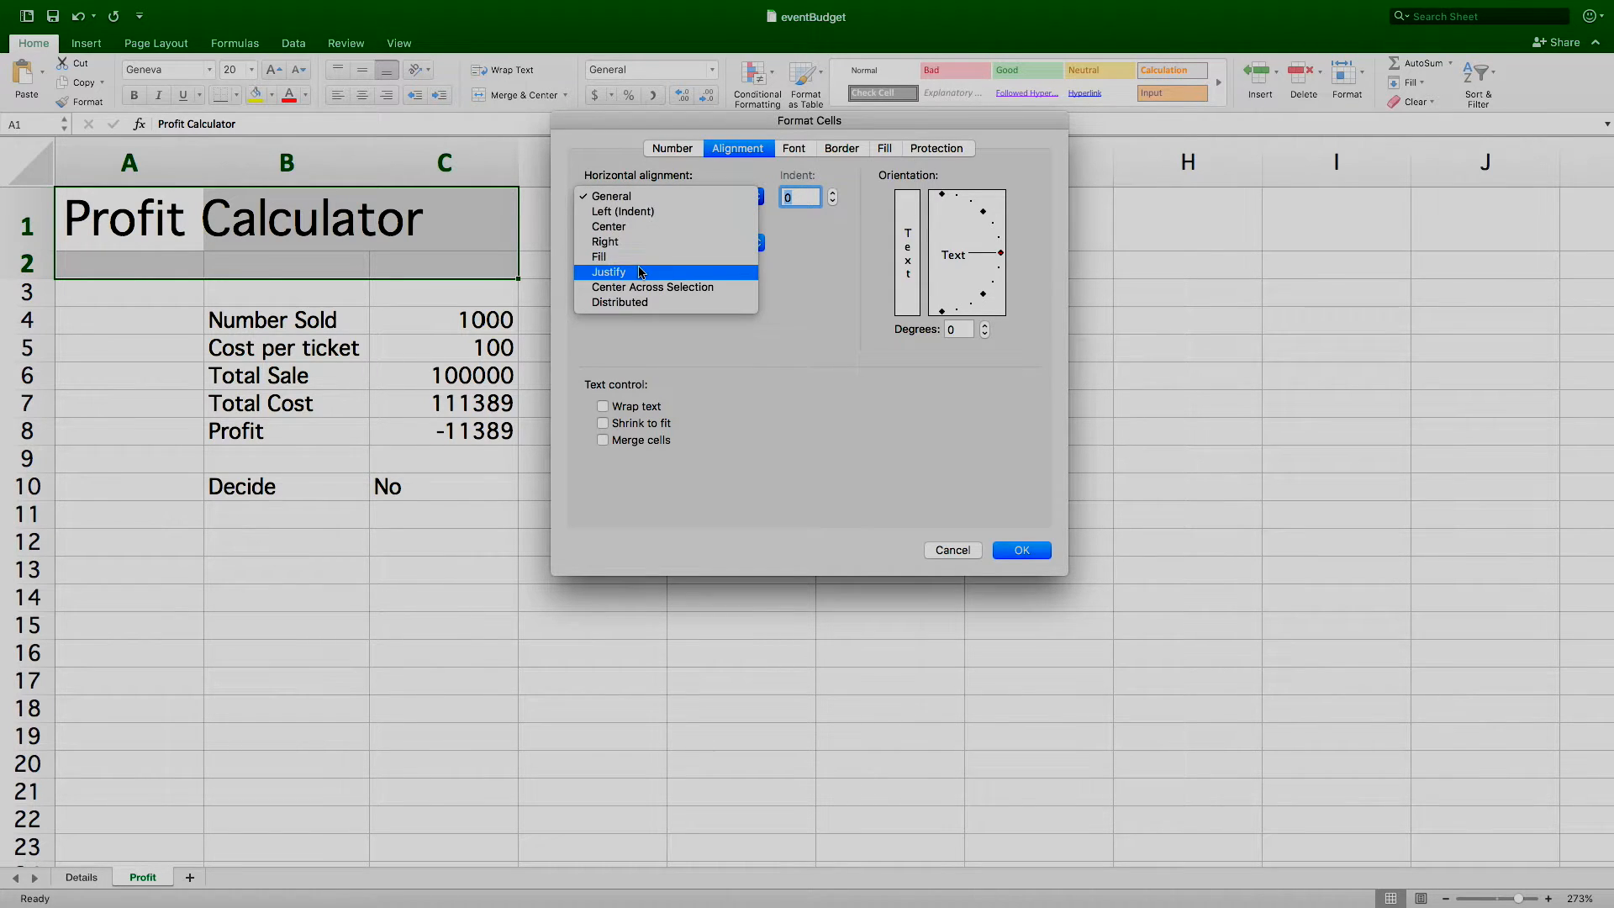
pyautogui.click(627, 227)
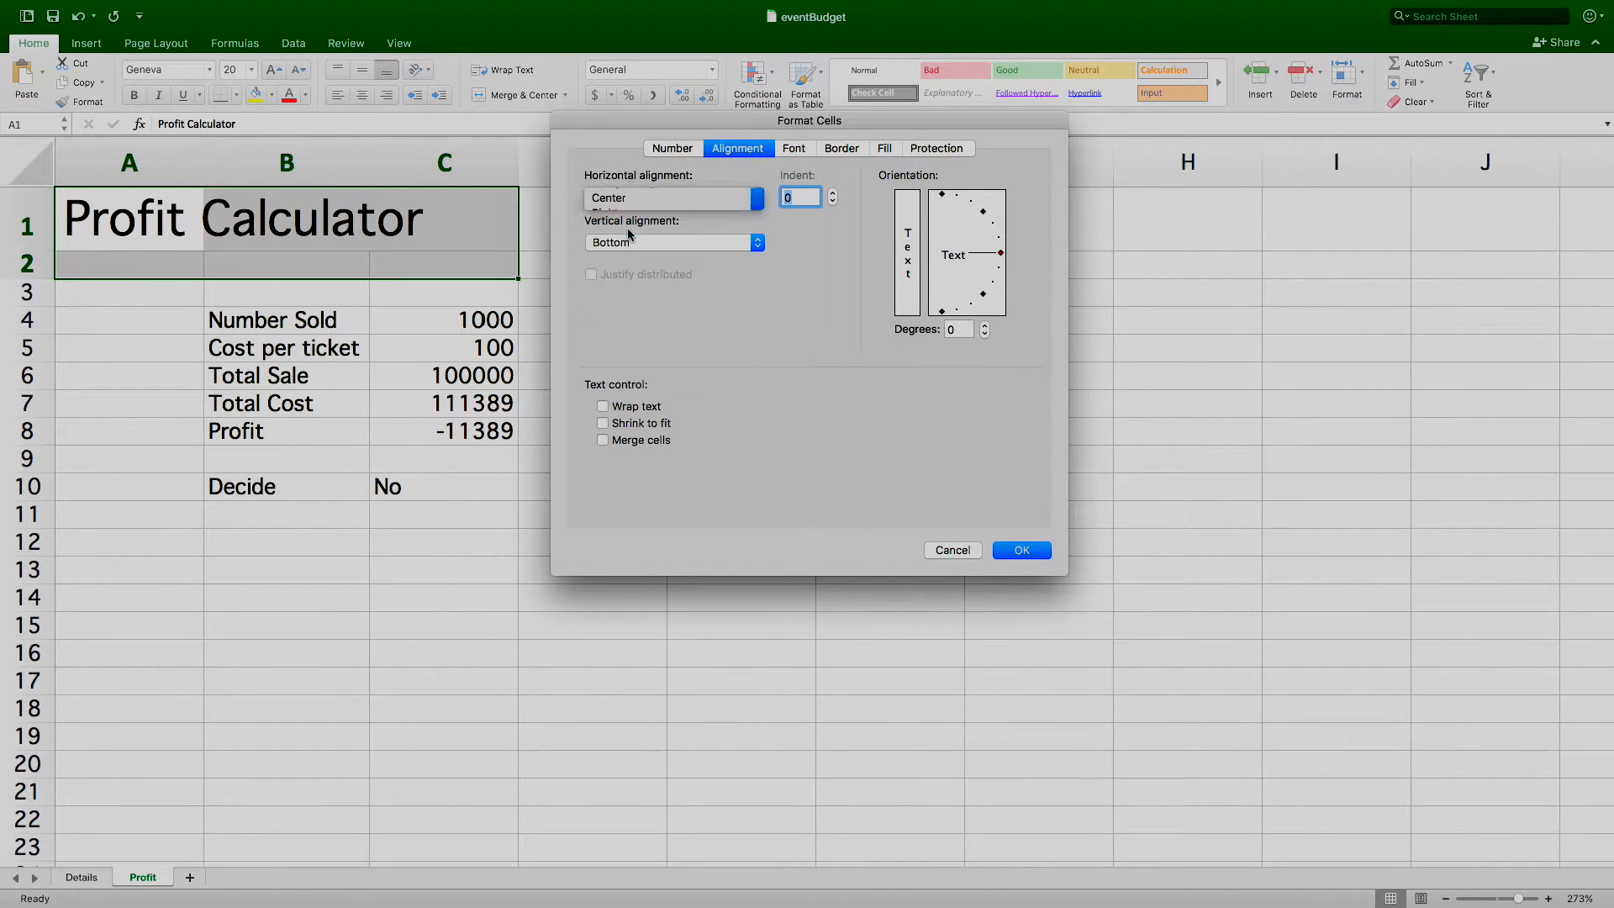
pyautogui.click(740, 244)
pyautogui.click(693, 233)
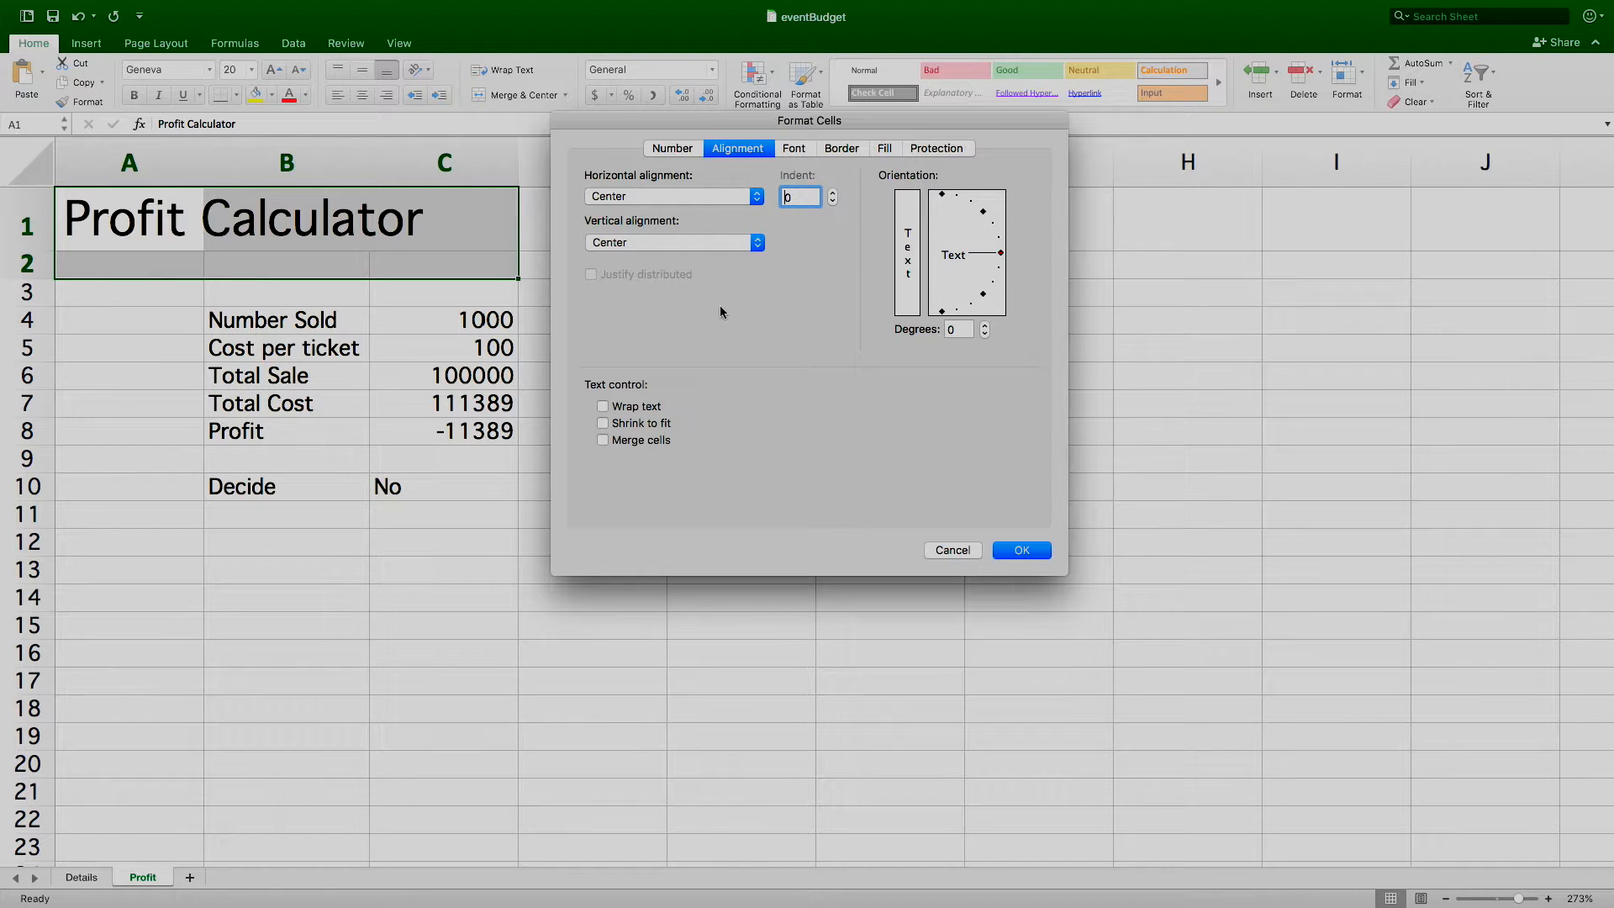
pyautogui.click(651, 443)
pyautogui.click(1014, 553)
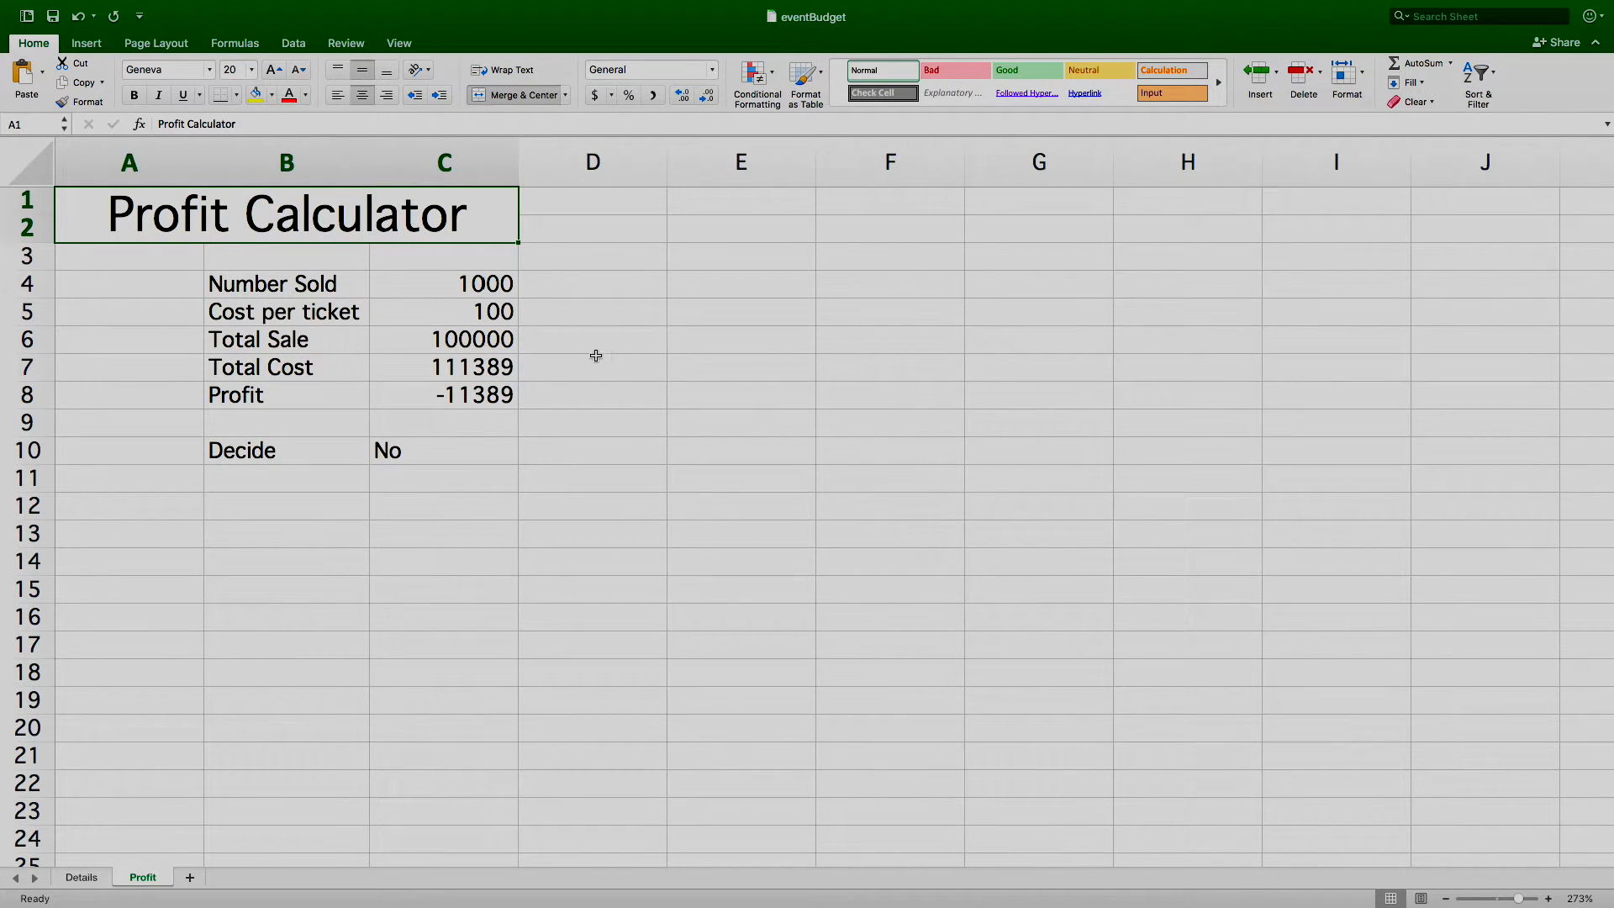
# Step: Fill the merged Profit Calculator title cell with a light blue background
pyautogui.press('super+1')
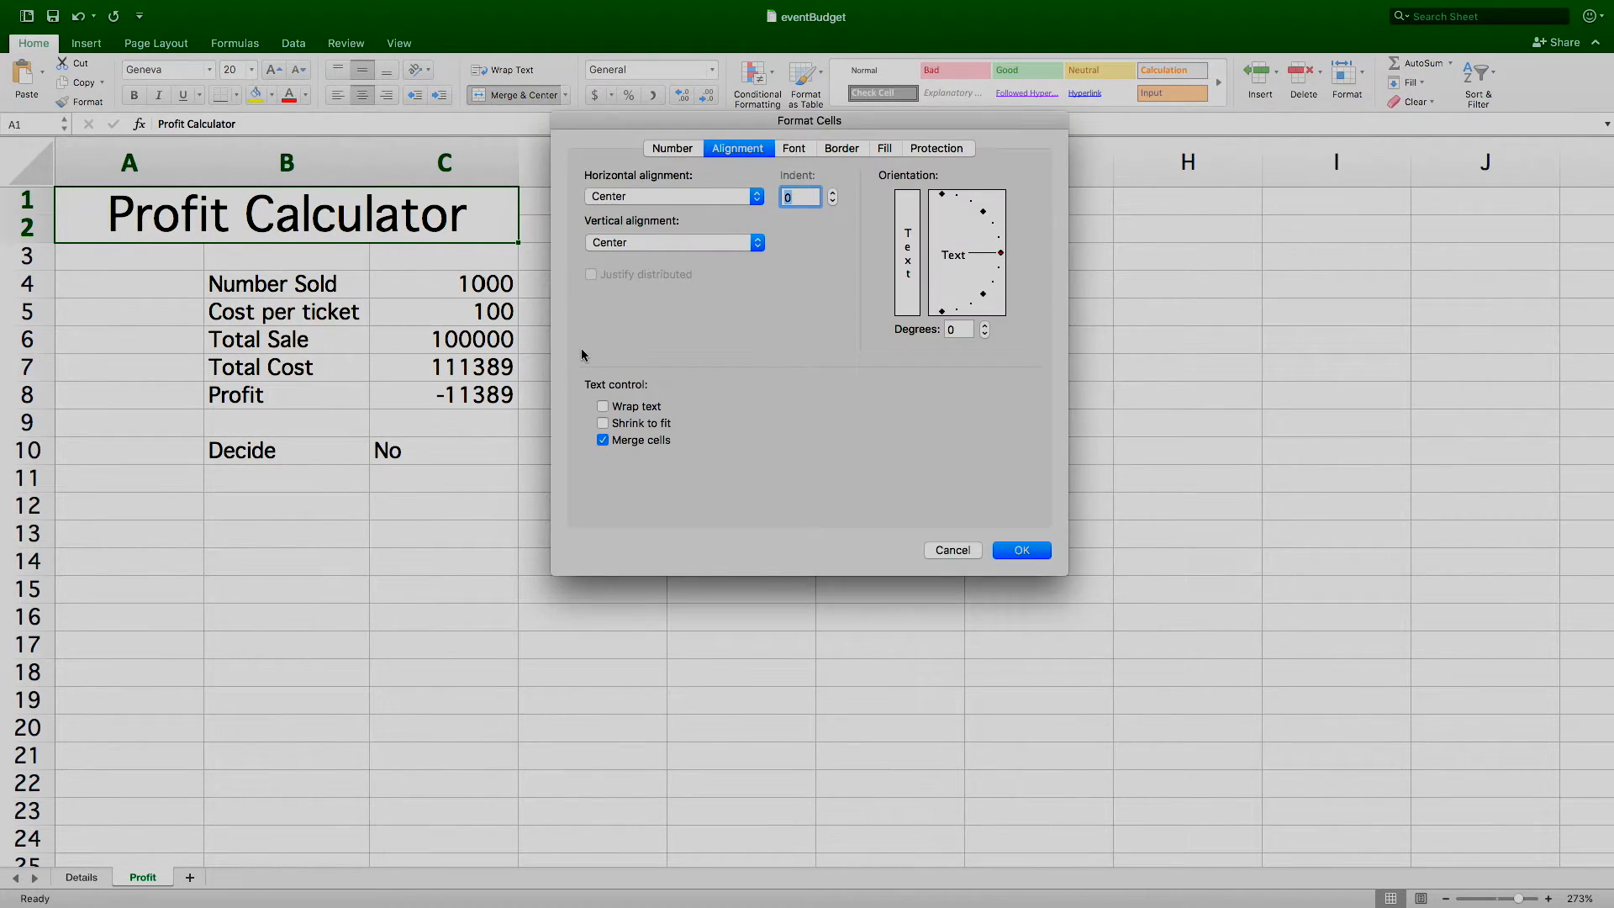
pyautogui.click(883, 149)
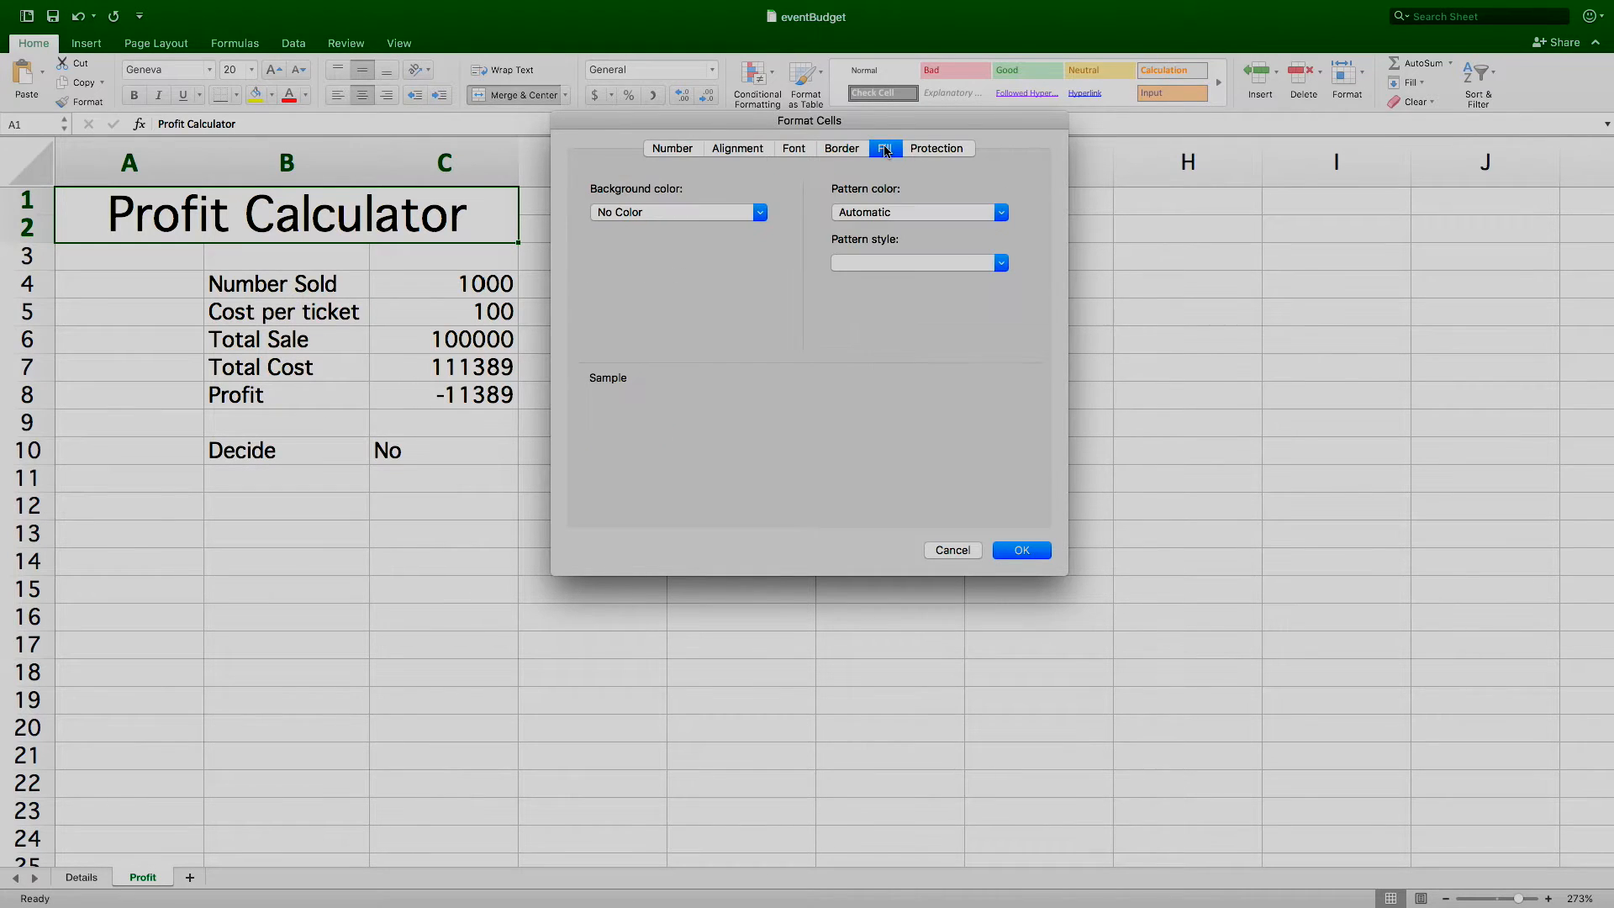
pyautogui.click(761, 212)
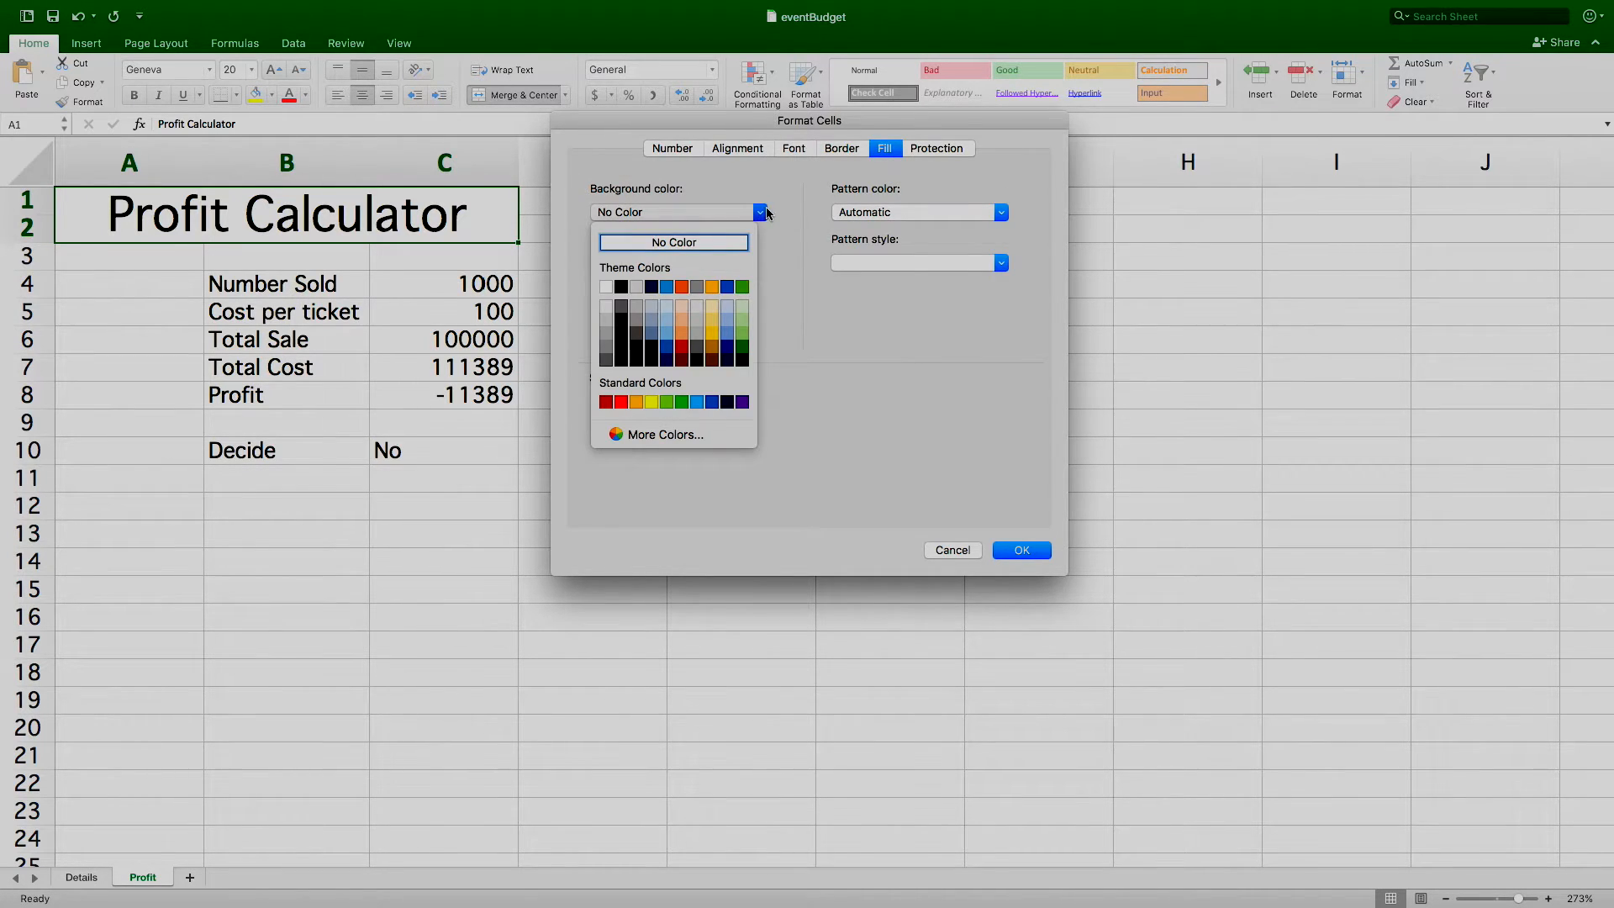
pyautogui.click(665, 312)
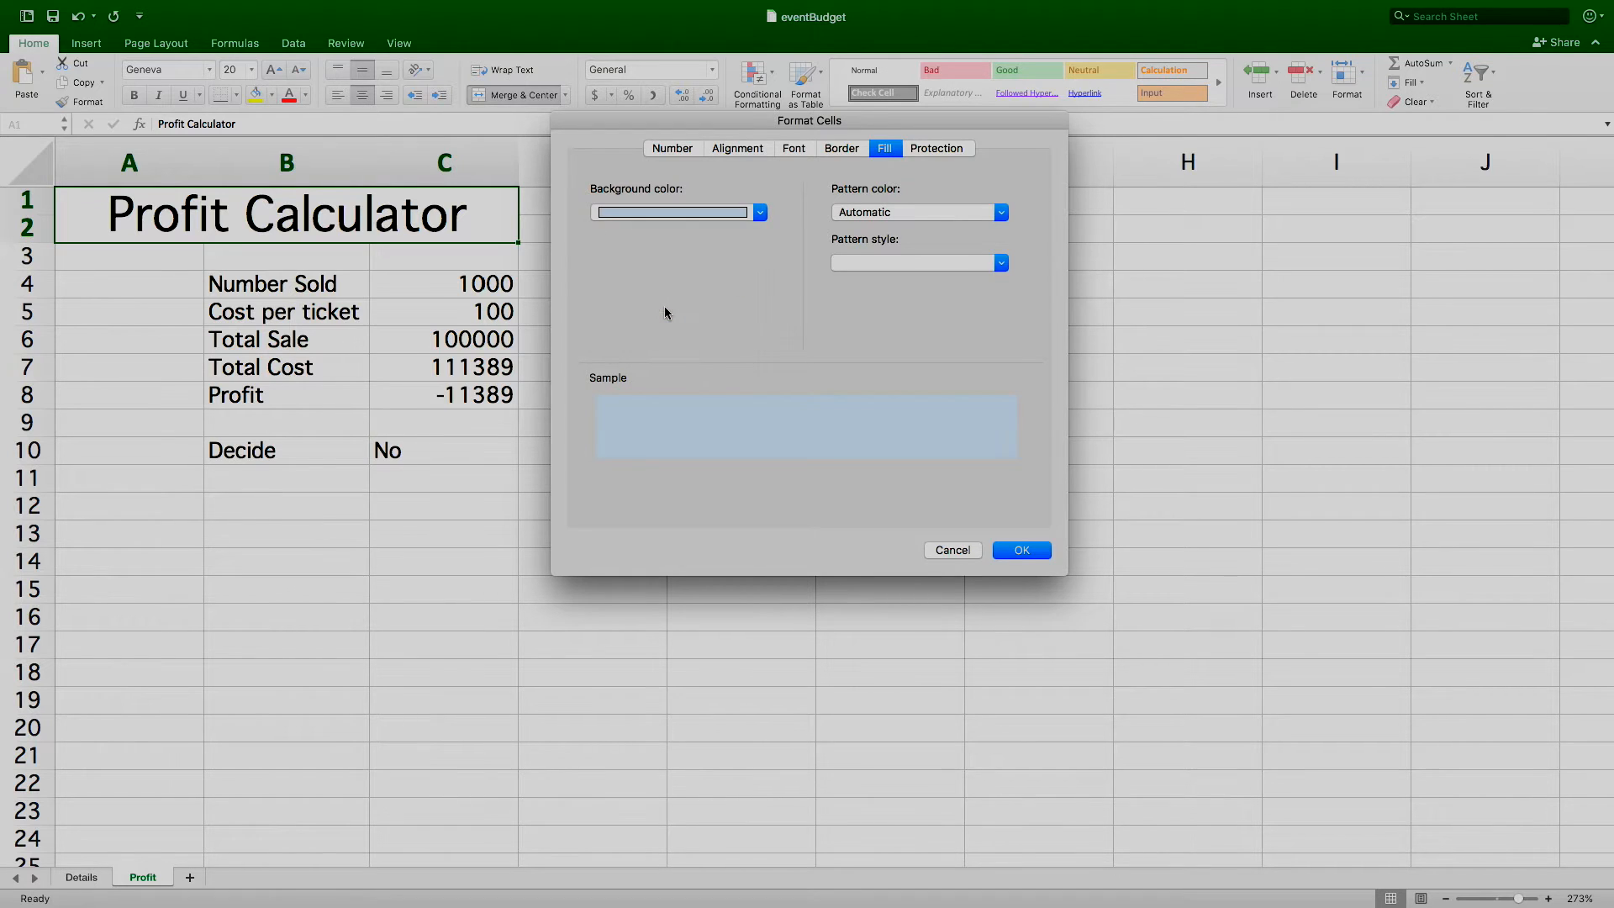
pyautogui.click(1019, 551)
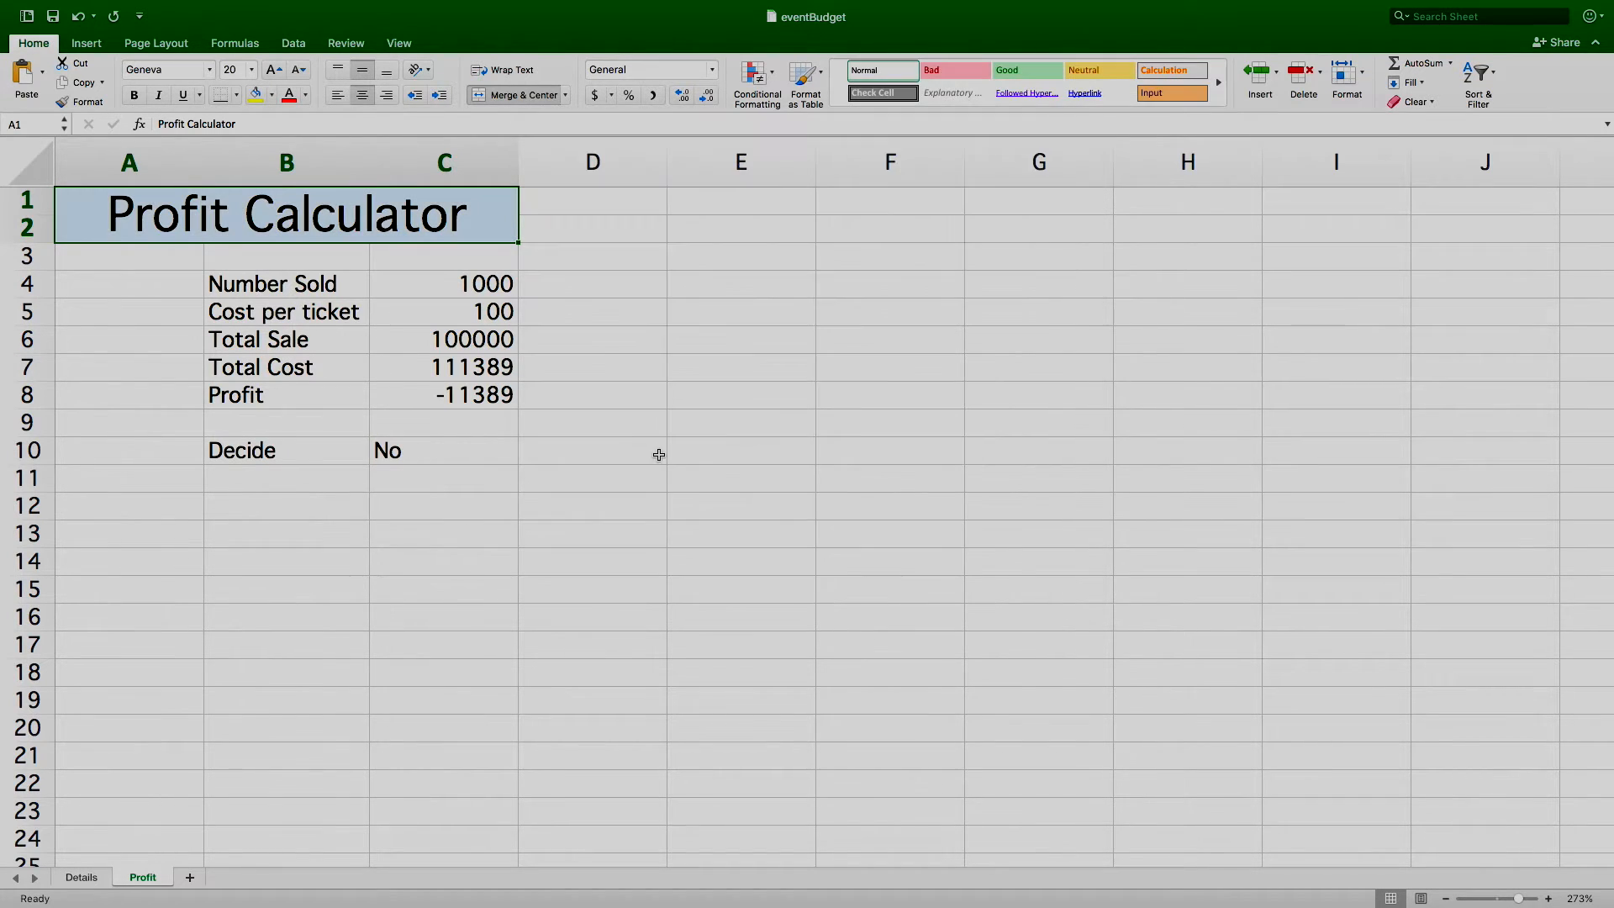
# Step: Give B4:C7 a thin solid outline with fainter hairline horizontal and vertical borders between the cells
pyautogui.moveTo(311, 294); pyautogui.dragTo(429, 440)
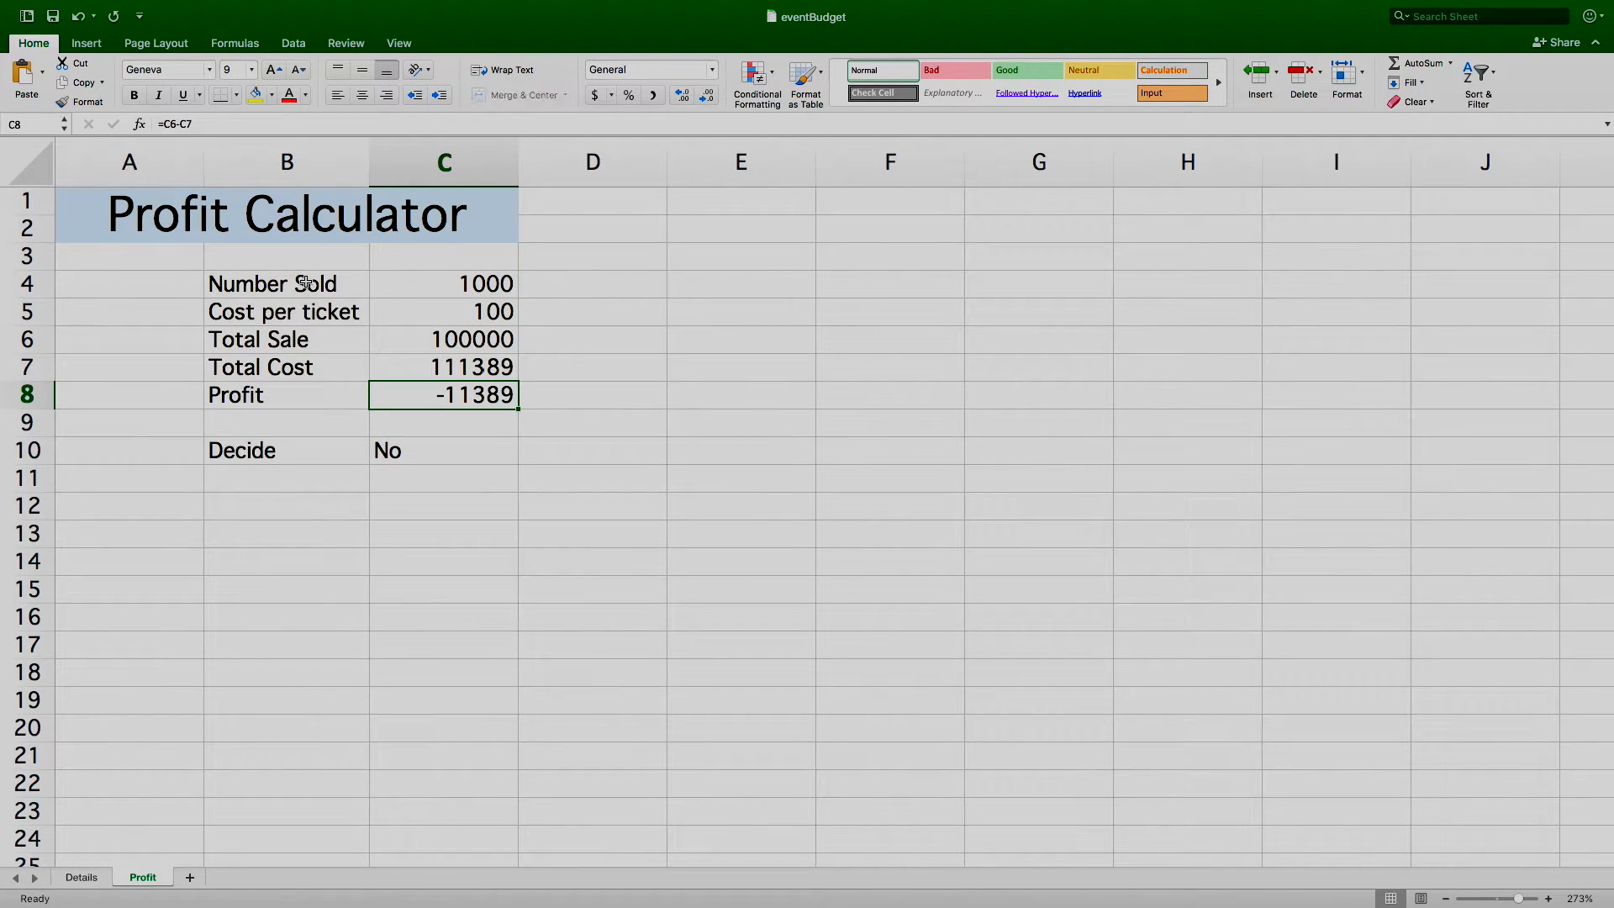
pyautogui.moveTo(307, 285); pyautogui.dragTo(453, 365)
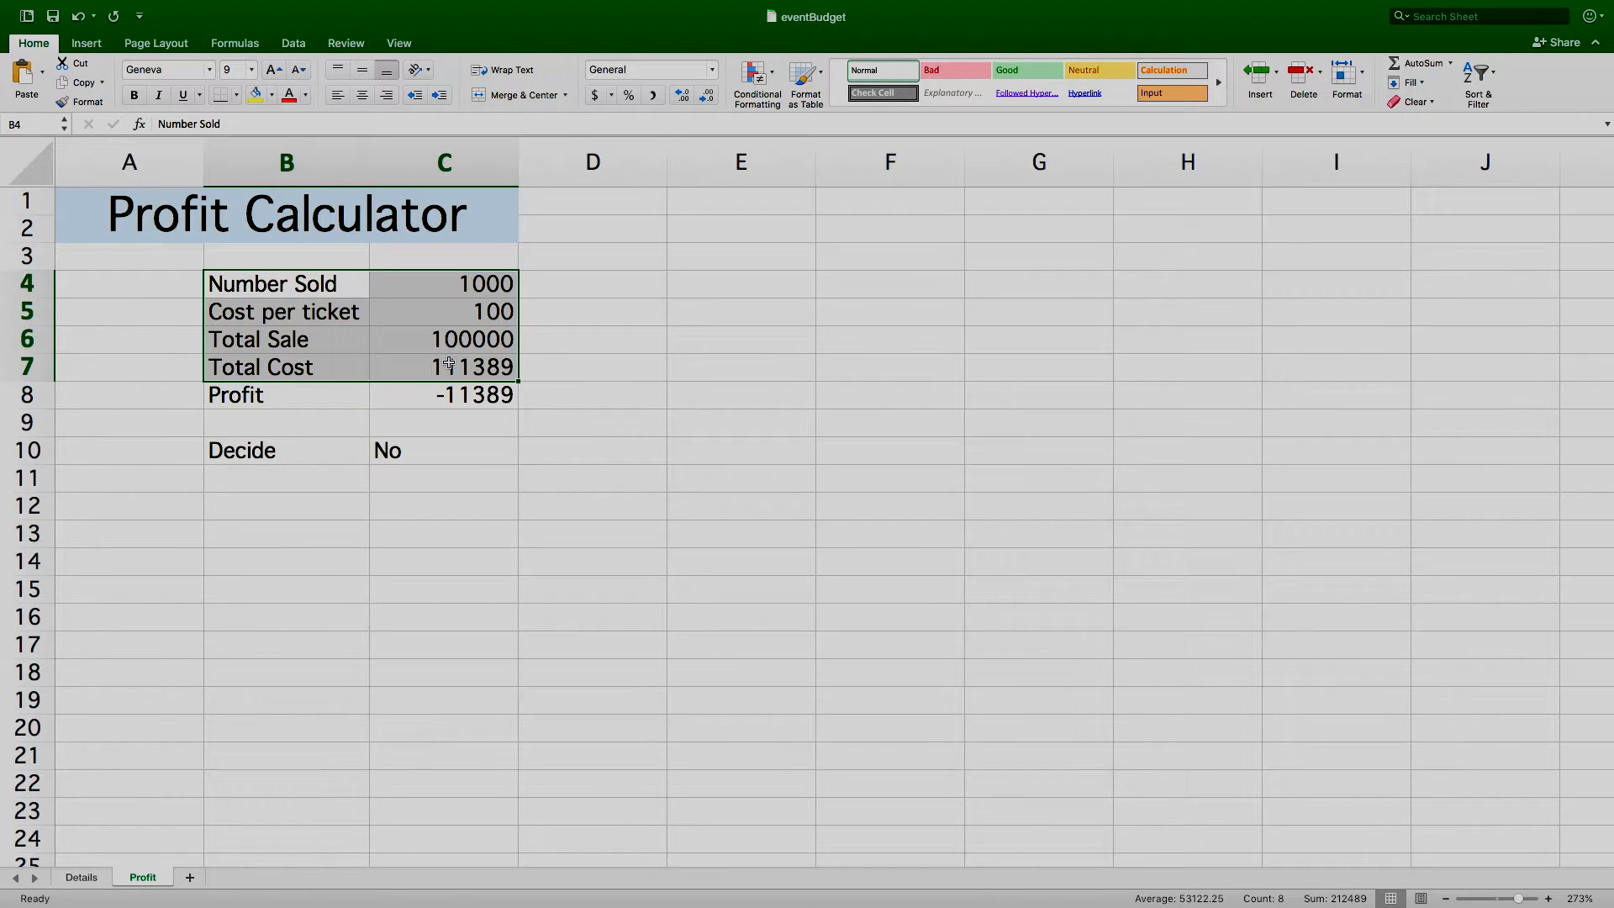
pyautogui.press('super+1')
pyautogui.click(840, 151)
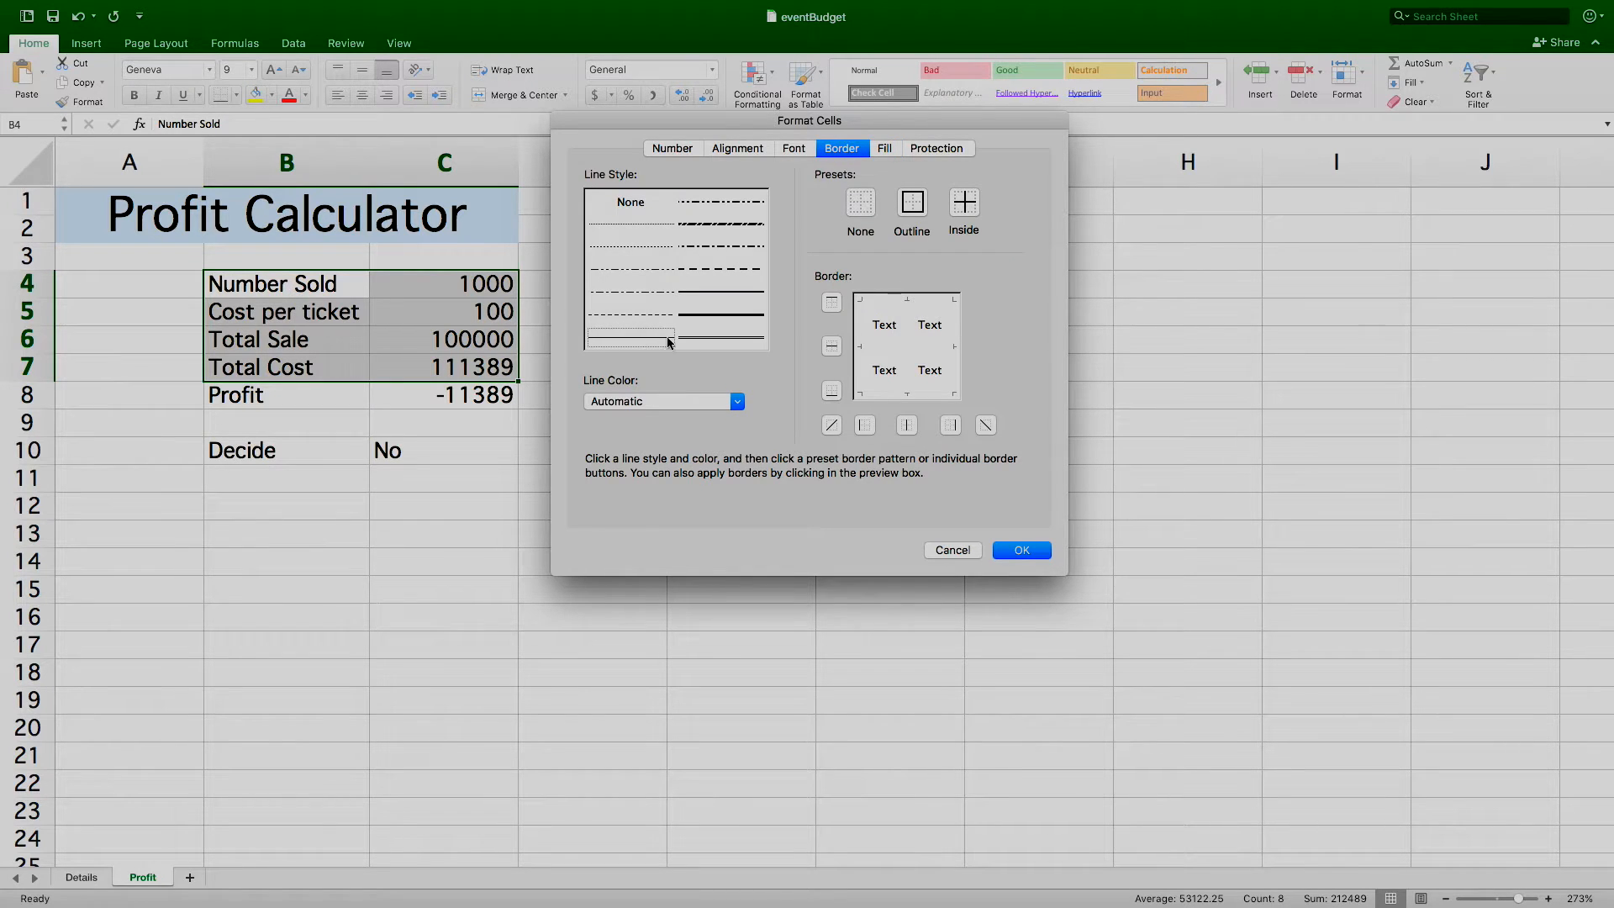
pyautogui.click(914, 210)
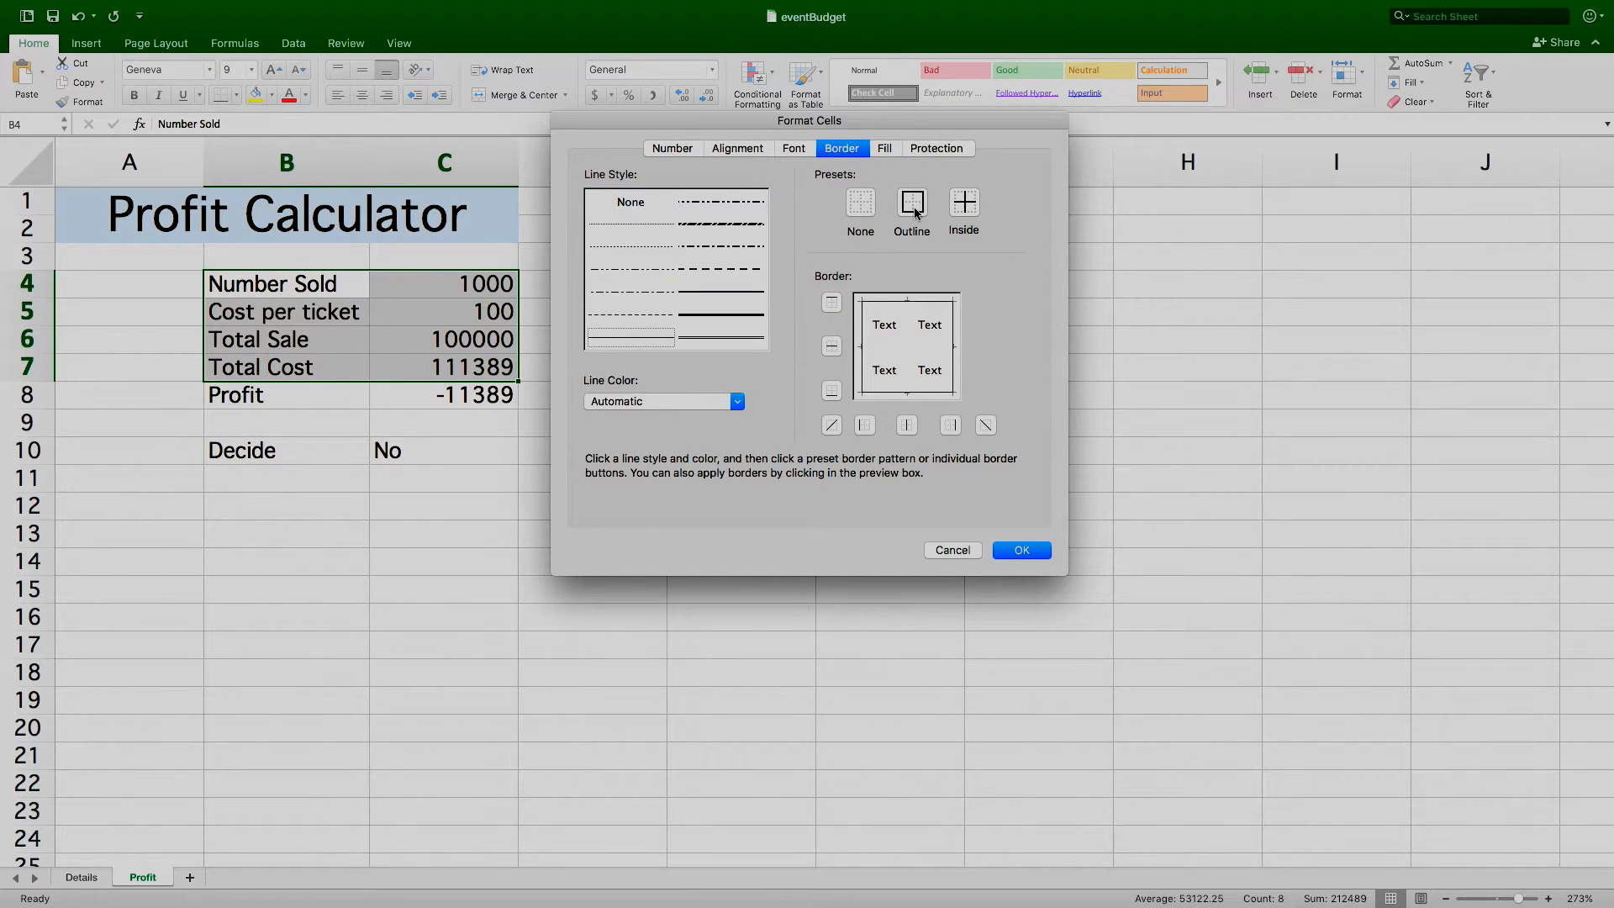
pyautogui.click(655, 228)
pyautogui.click(892, 347)
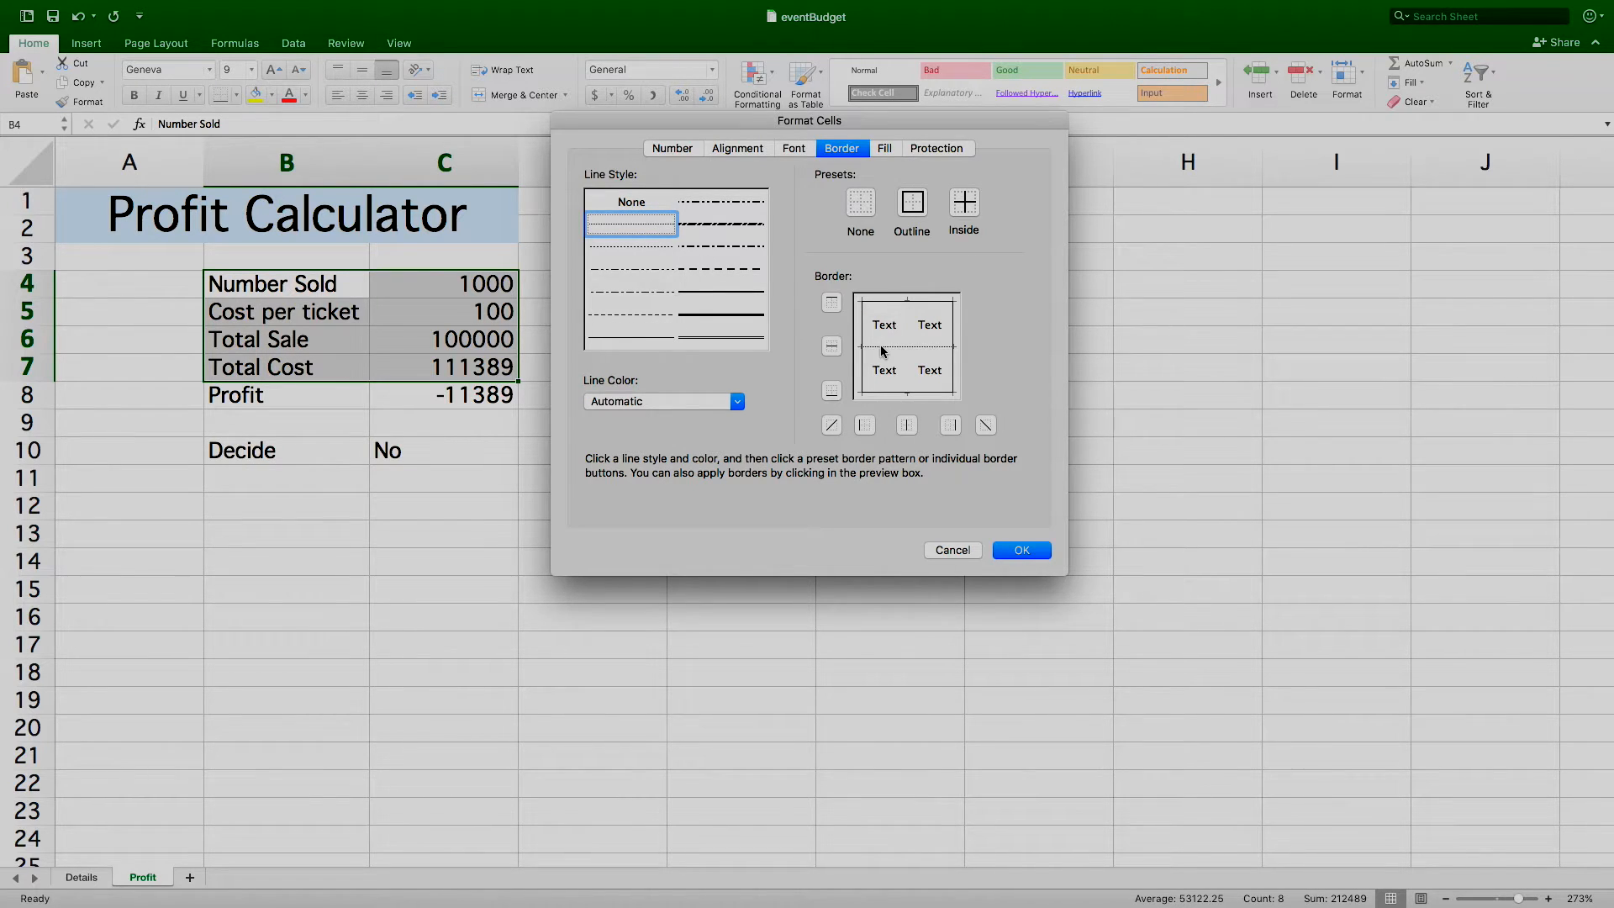
pyautogui.click(909, 331)
pyautogui.click(1021, 551)
pyautogui.click(496, 426)
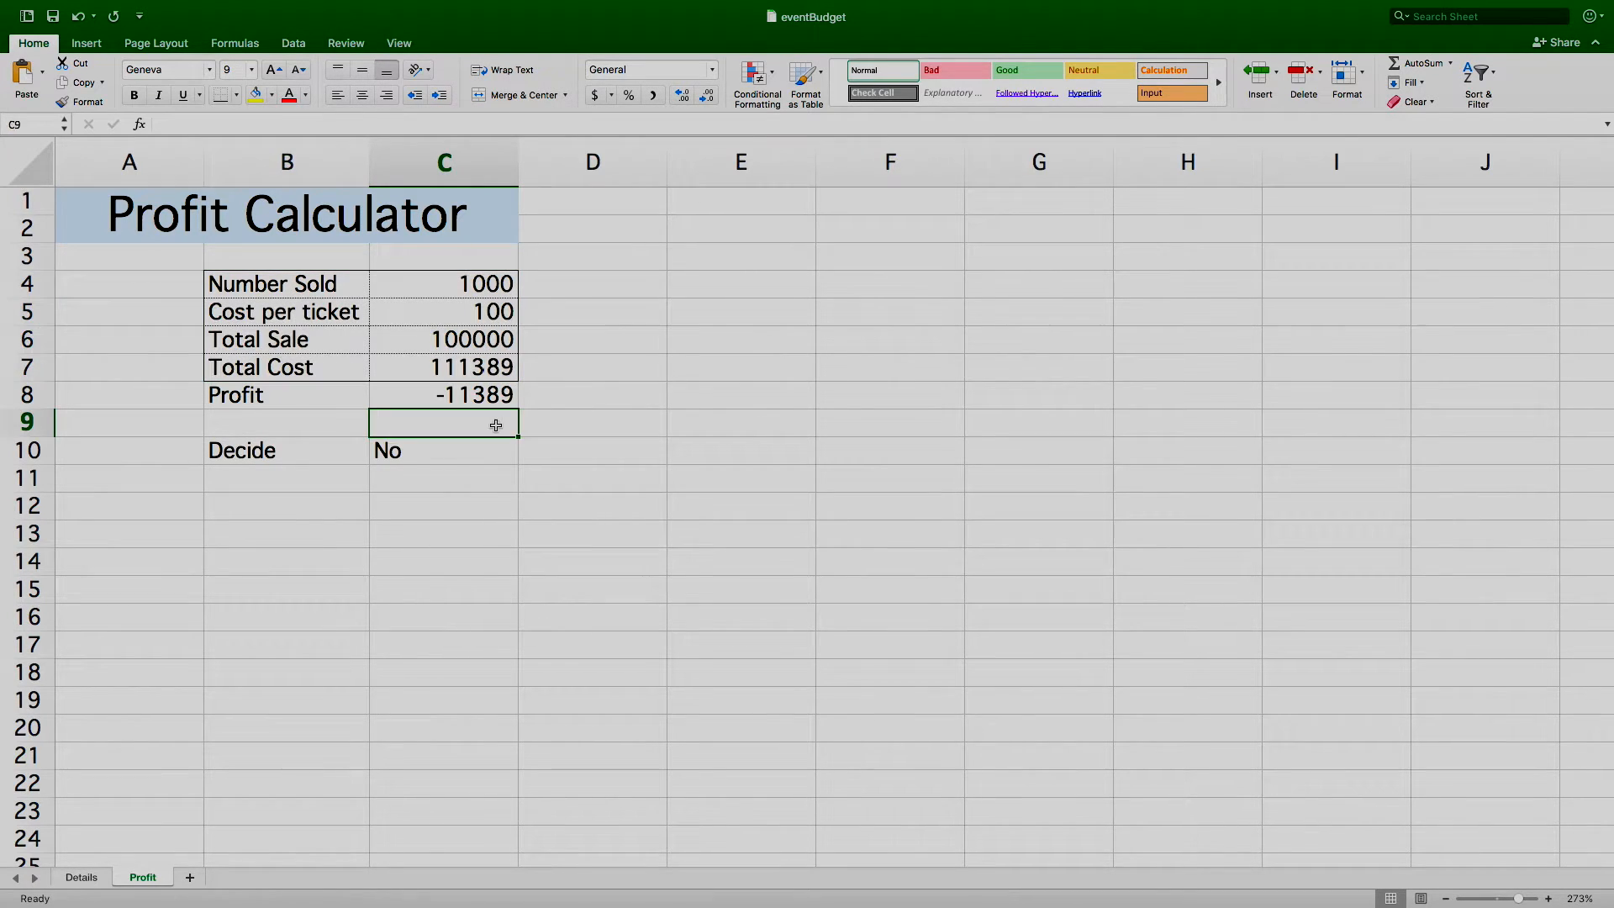
# Step: Replace the outer border on all four sides of B4:C7 with a medium-thick solid line
pyautogui.moveTo(328, 286); pyautogui.dragTo(435, 367)
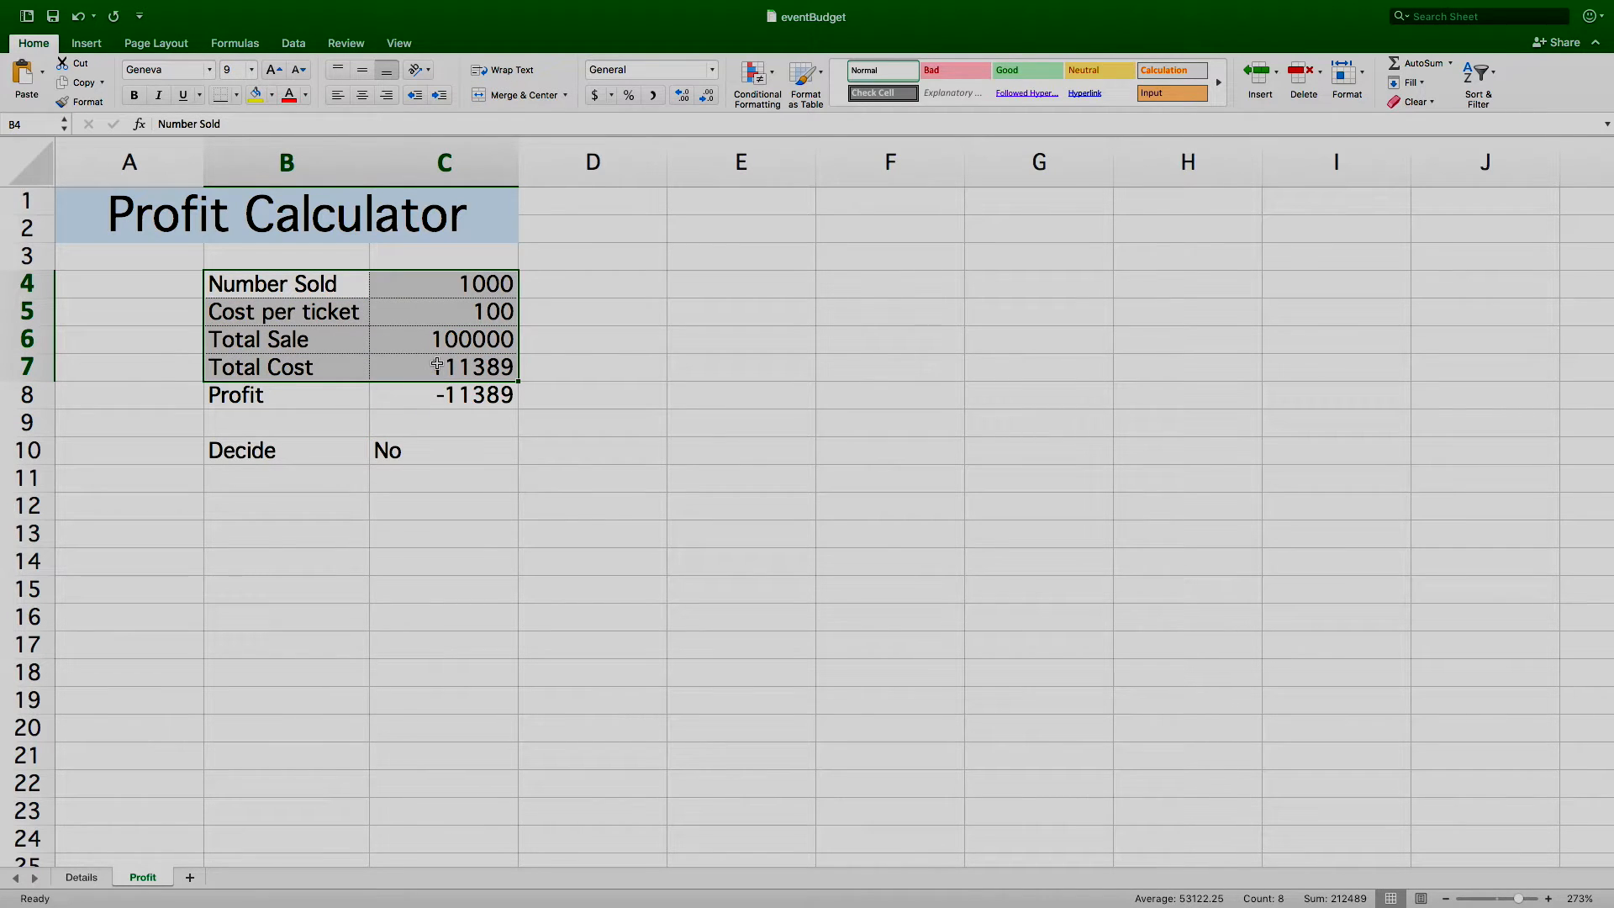
pyautogui.press('super+1')
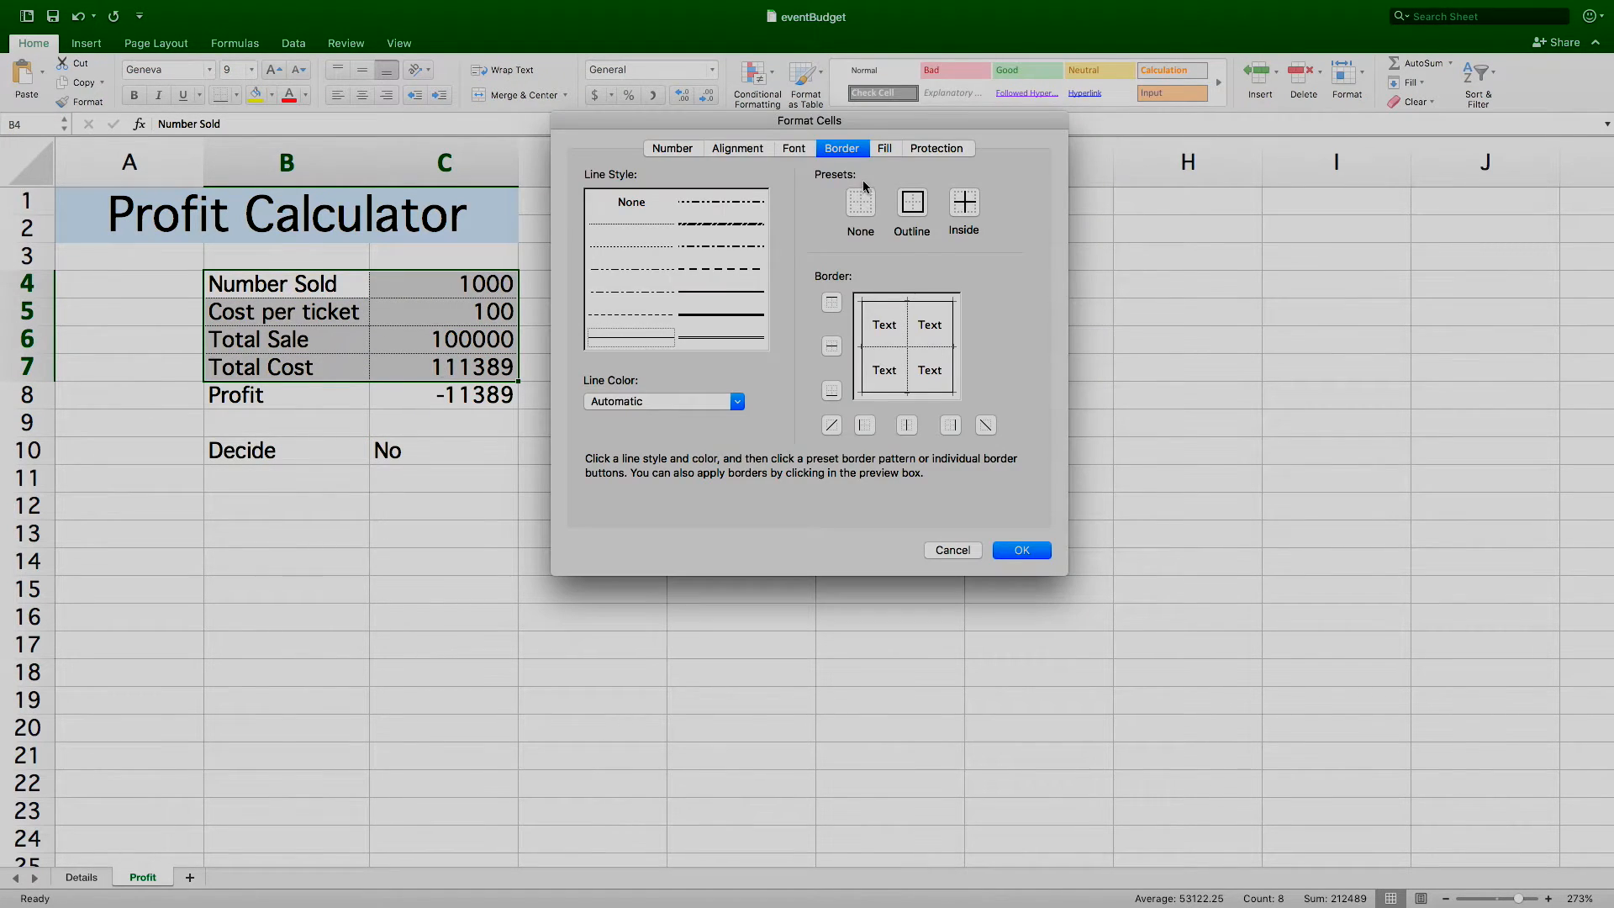
pyautogui.click(722, 293)
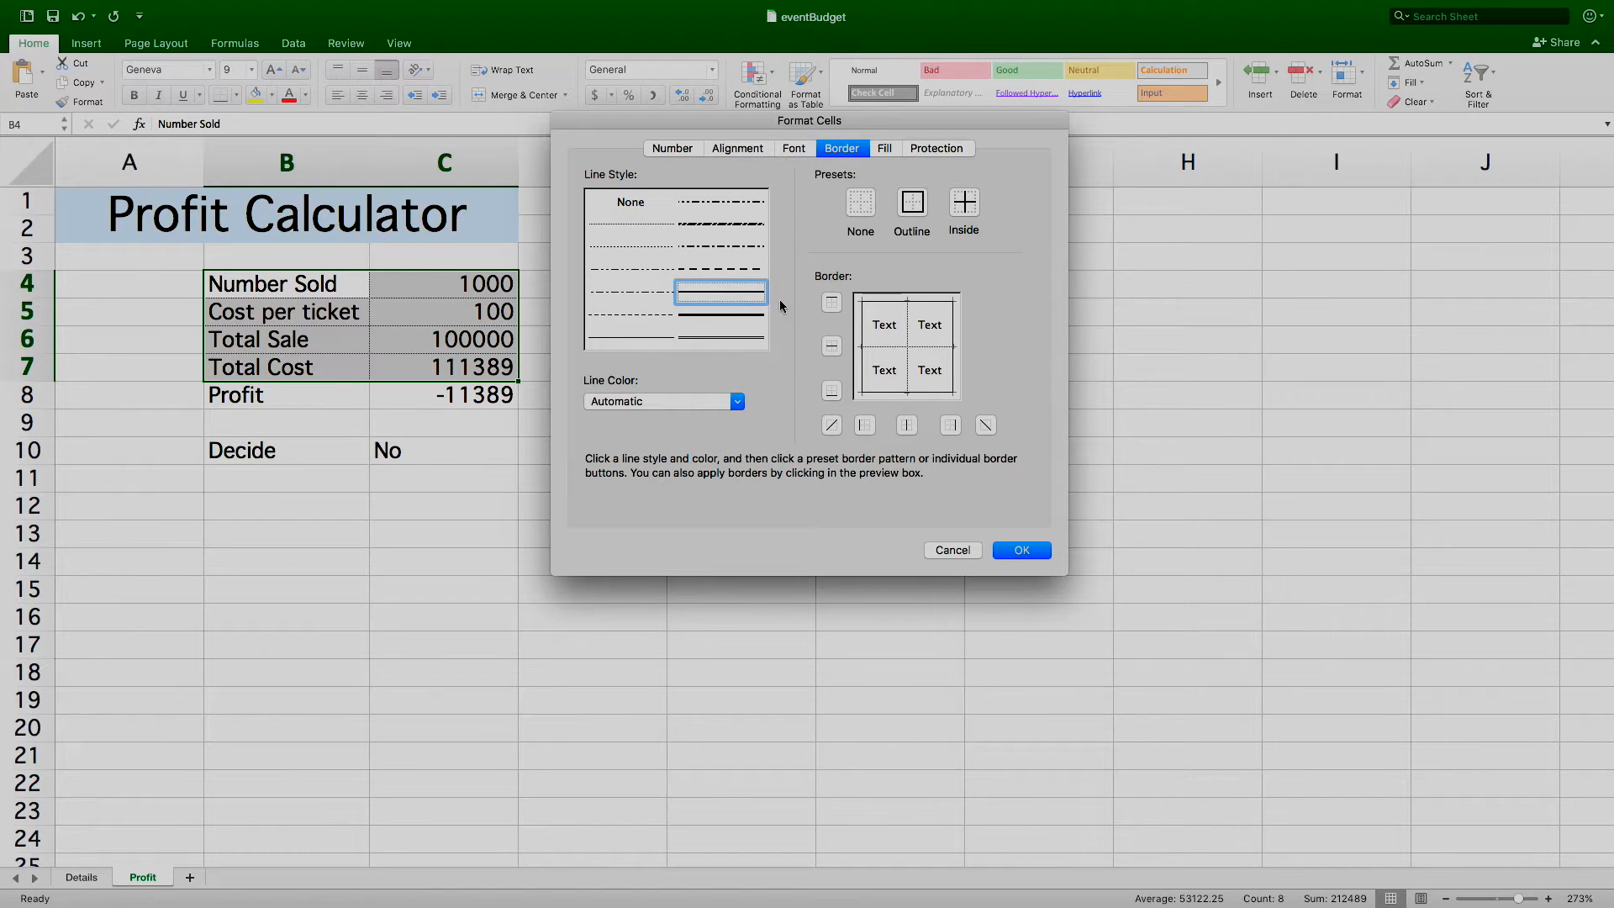
pyautogui.click(877, 306)
pyautogui.click(880, 299)
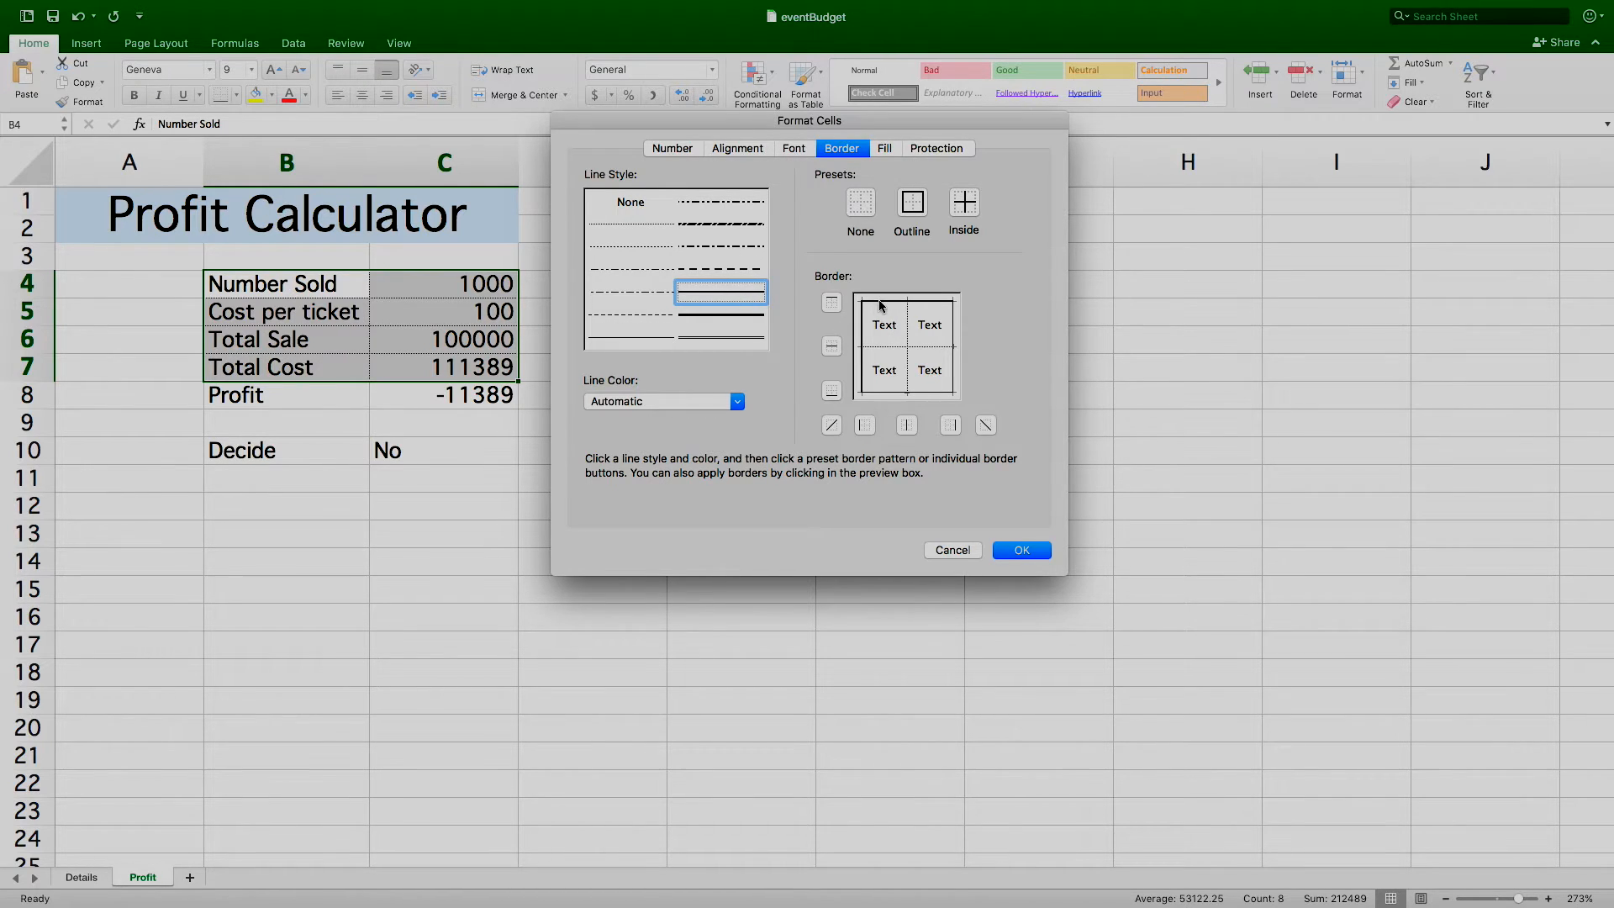
pyautogui.click(952, 324)
pyautogui.click(943, 394)
pyautogui.click(1022, 550)
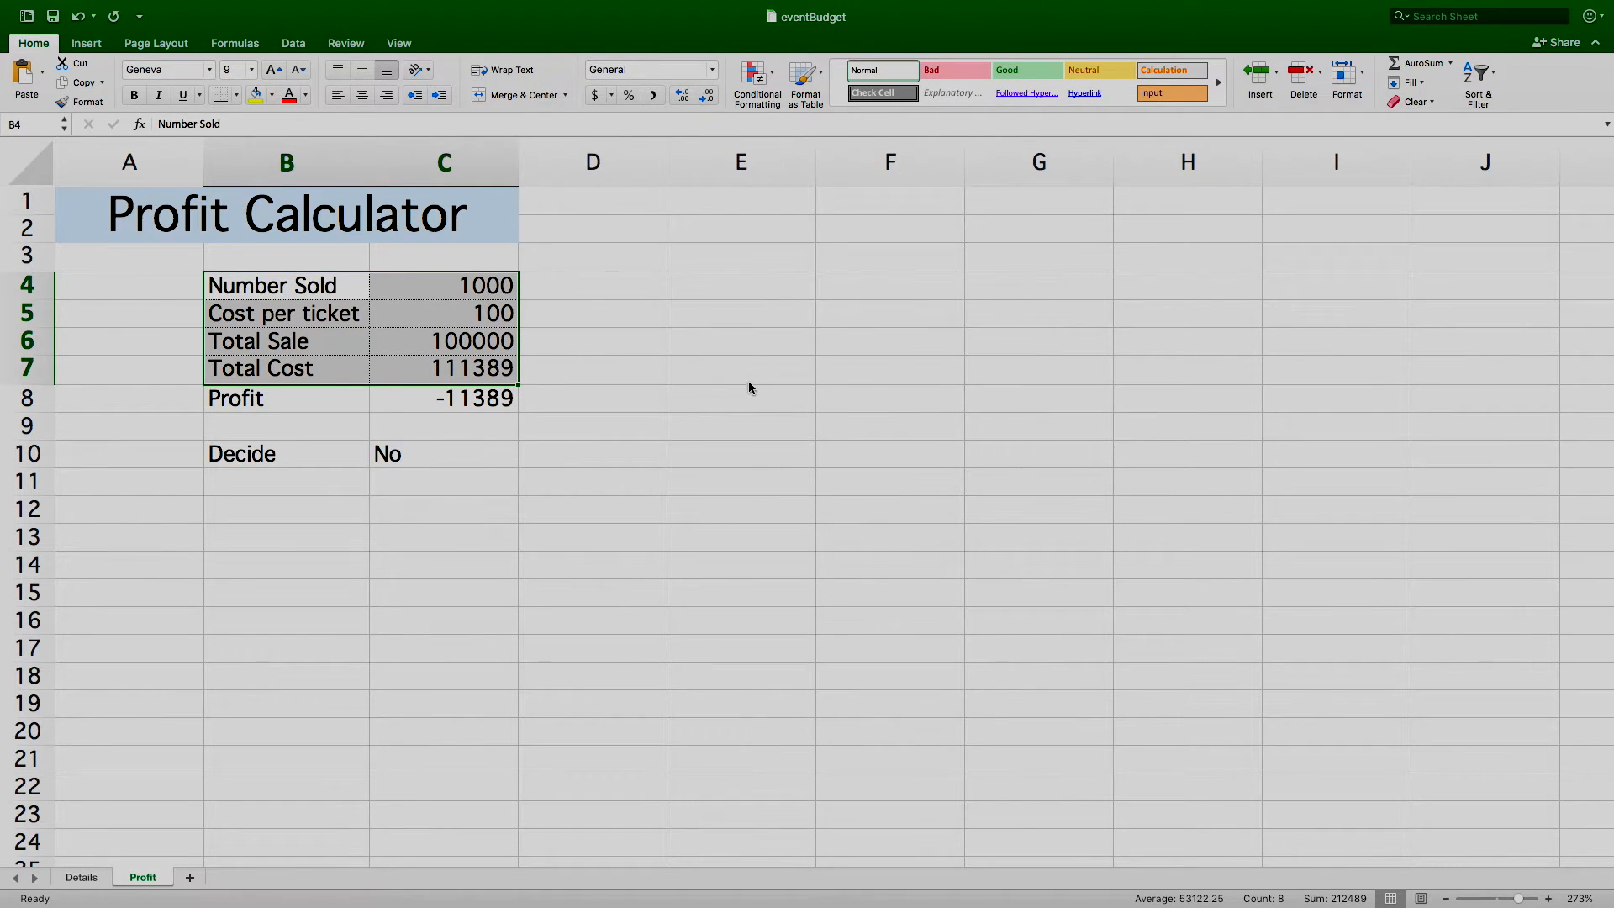
# Step: Fill B4:C7 with a medium-light blue background color
pyautogui.press('super+1')
pyautogui.click(887, 149)
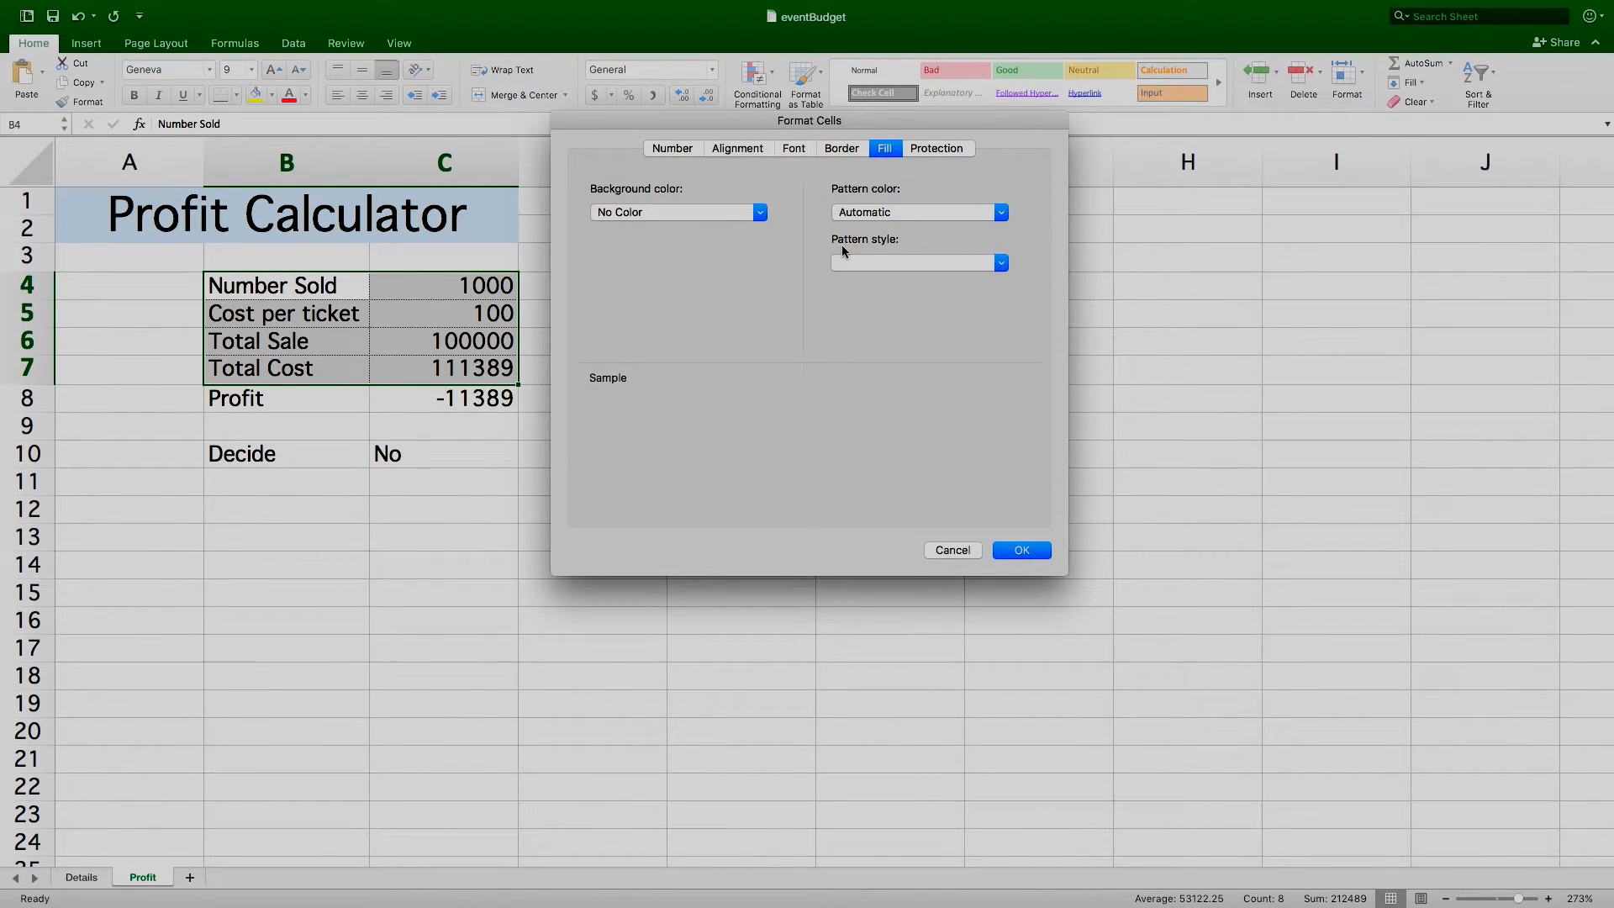
pyautogui.click(759, 213)
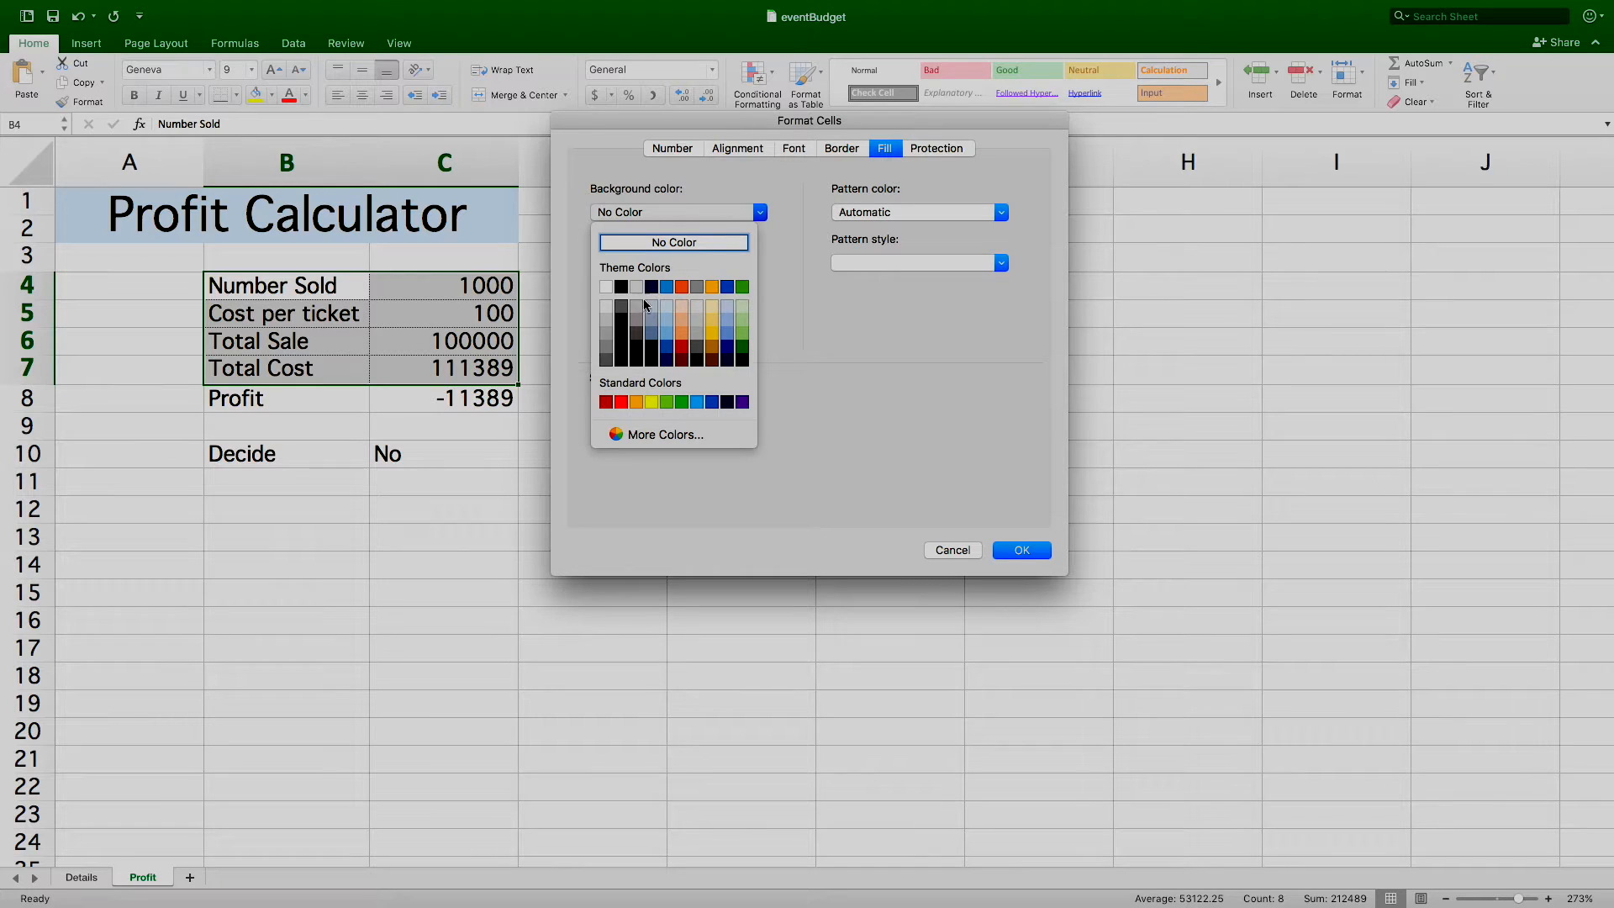
pyautogui.click(667, 319)
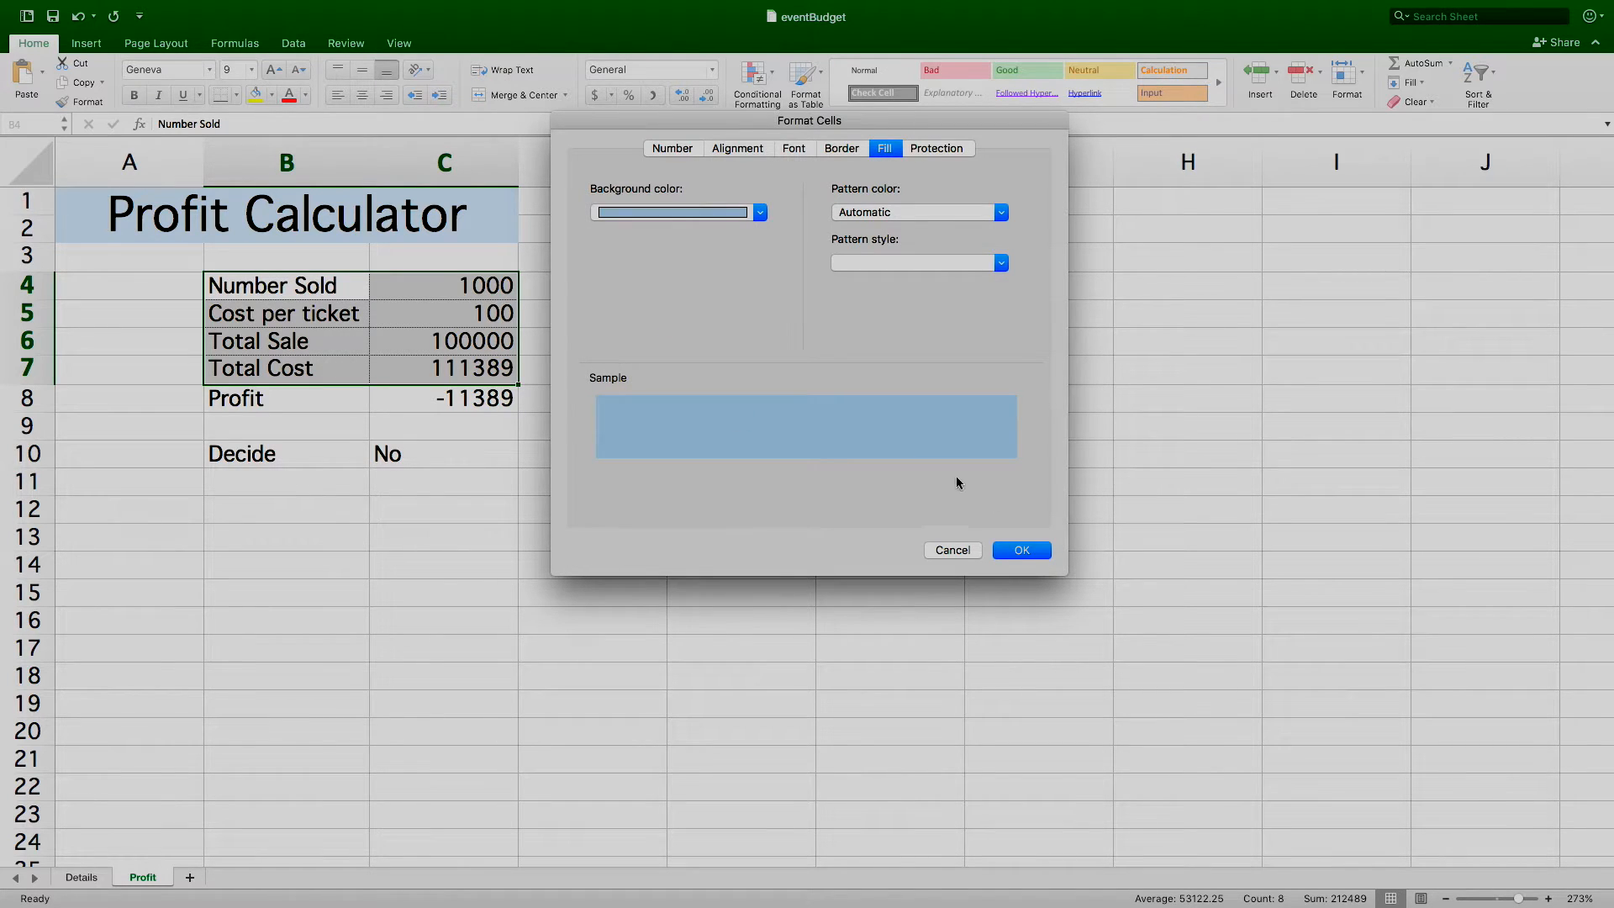
pyautogui.click(1021, 550)
# Step: Give the Profit row B8:C8 a medium-thick outline and a hairline vertical border between its two cells
pyautogui.click(303, 397)
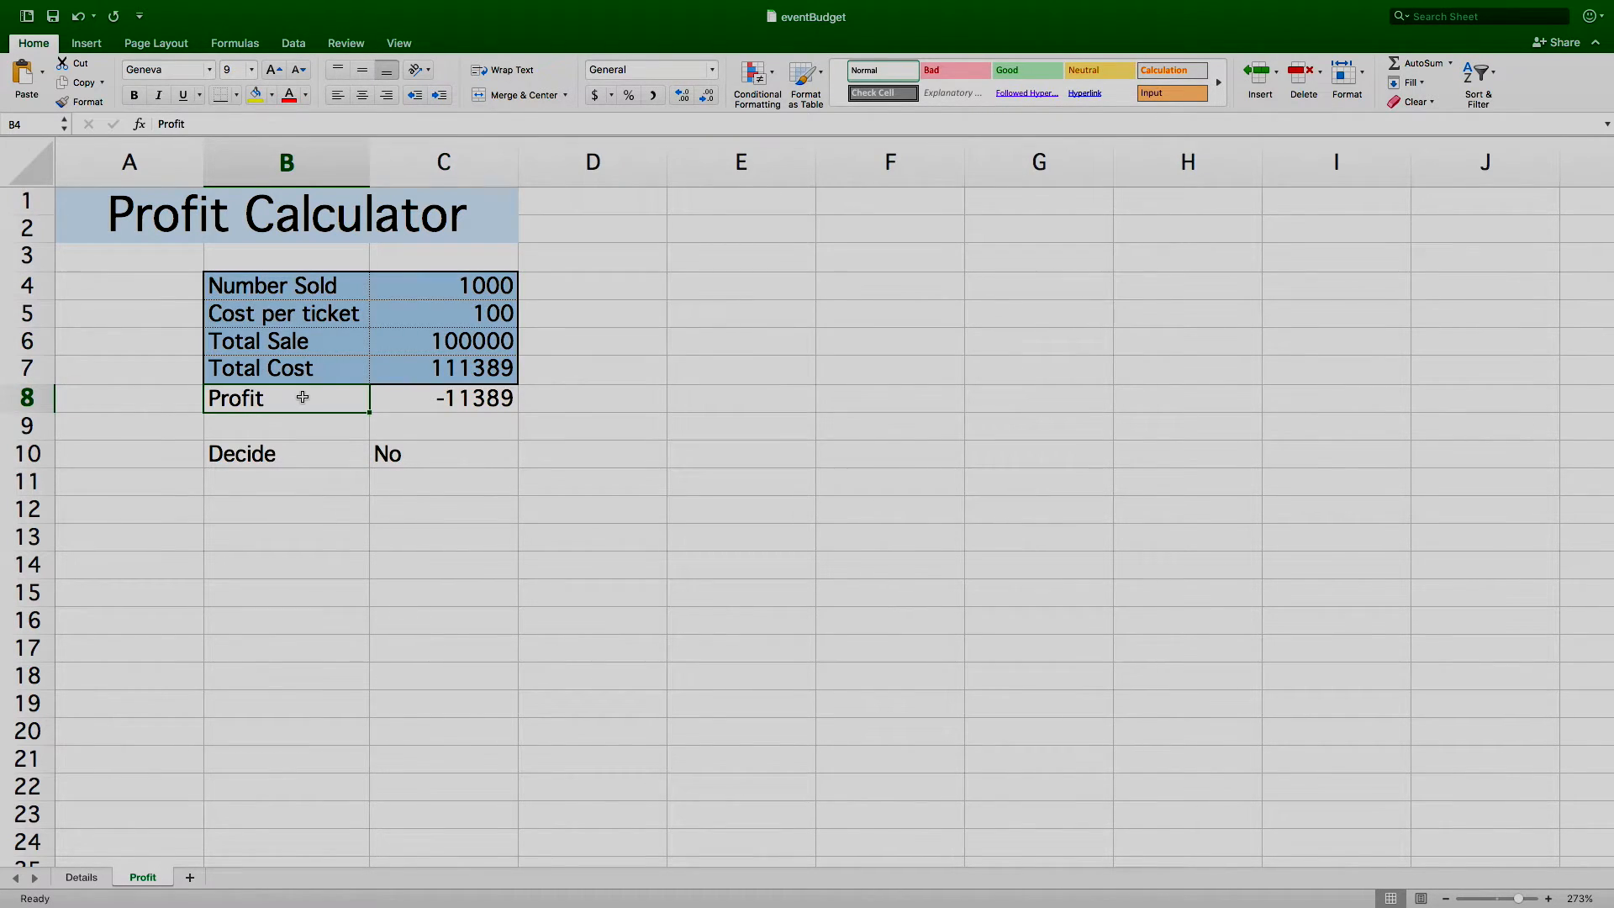
pyautogui.moveTo(302, 396); pyautogui.dragTo(423, 400)
pyautogui.press('super+1')
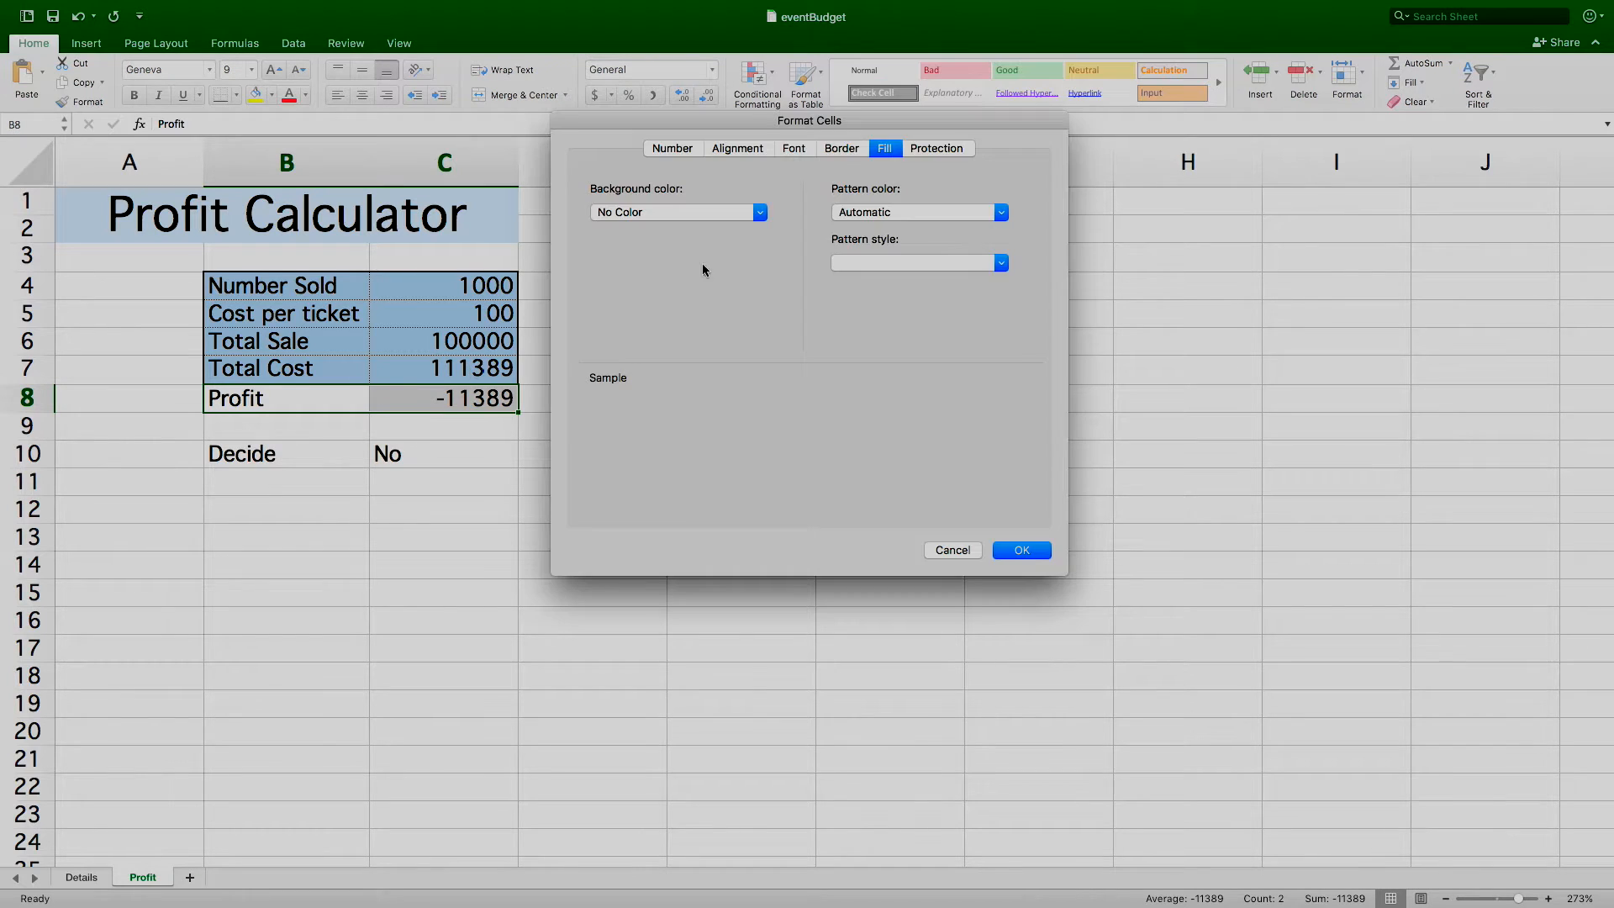
pyautogui.click(842, 148)
pyautogui.click(909, 207)
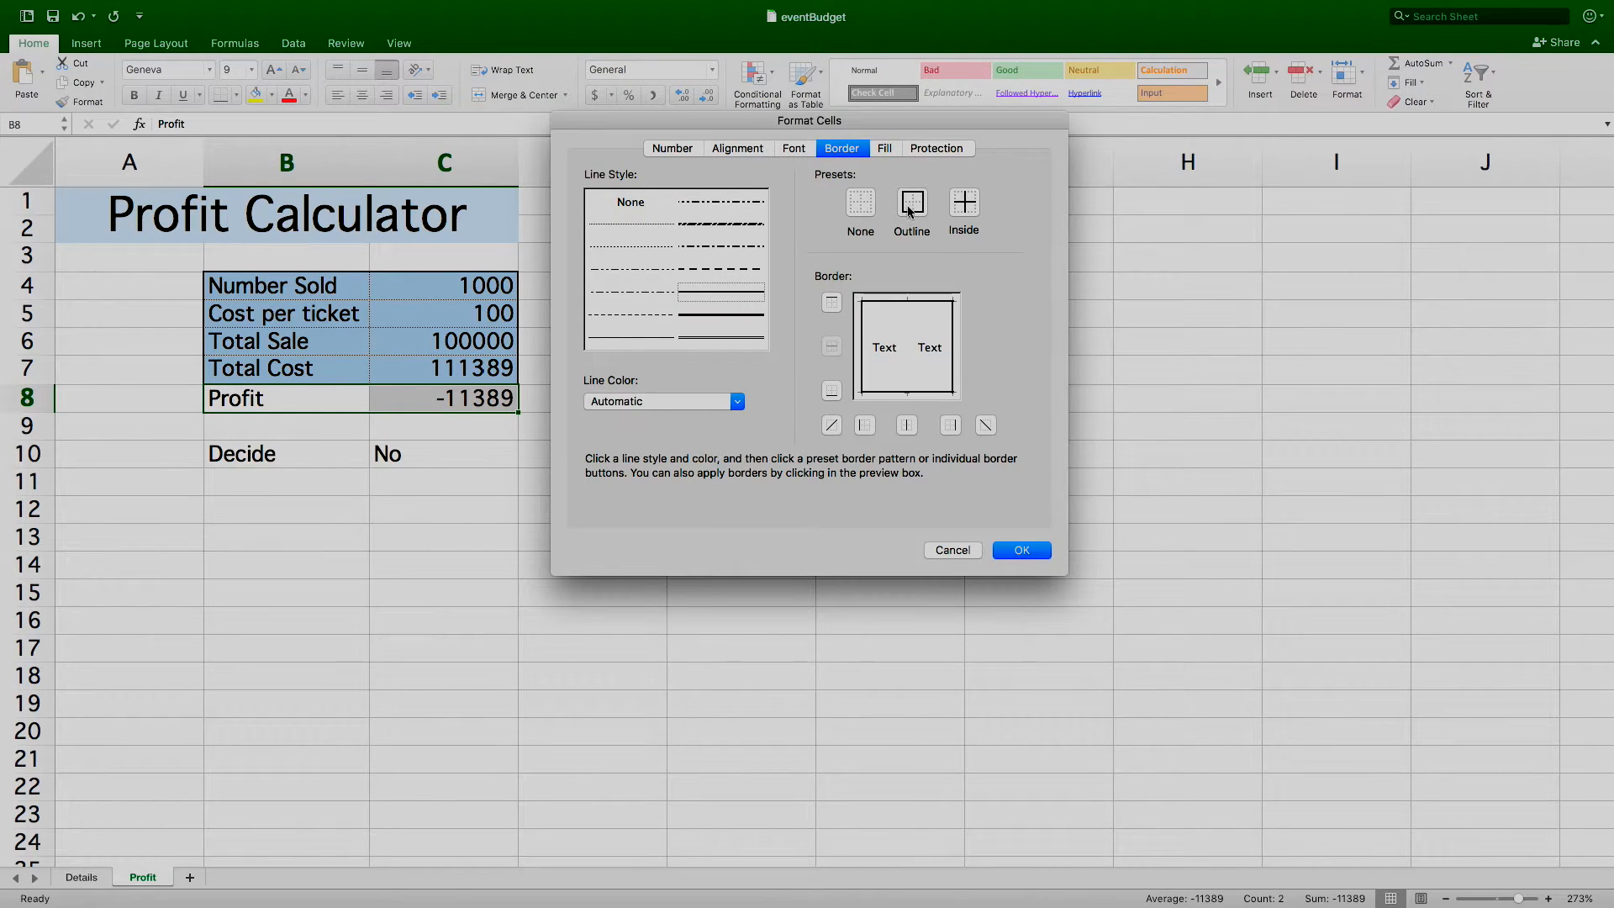
pyautogui.click(655, 228)
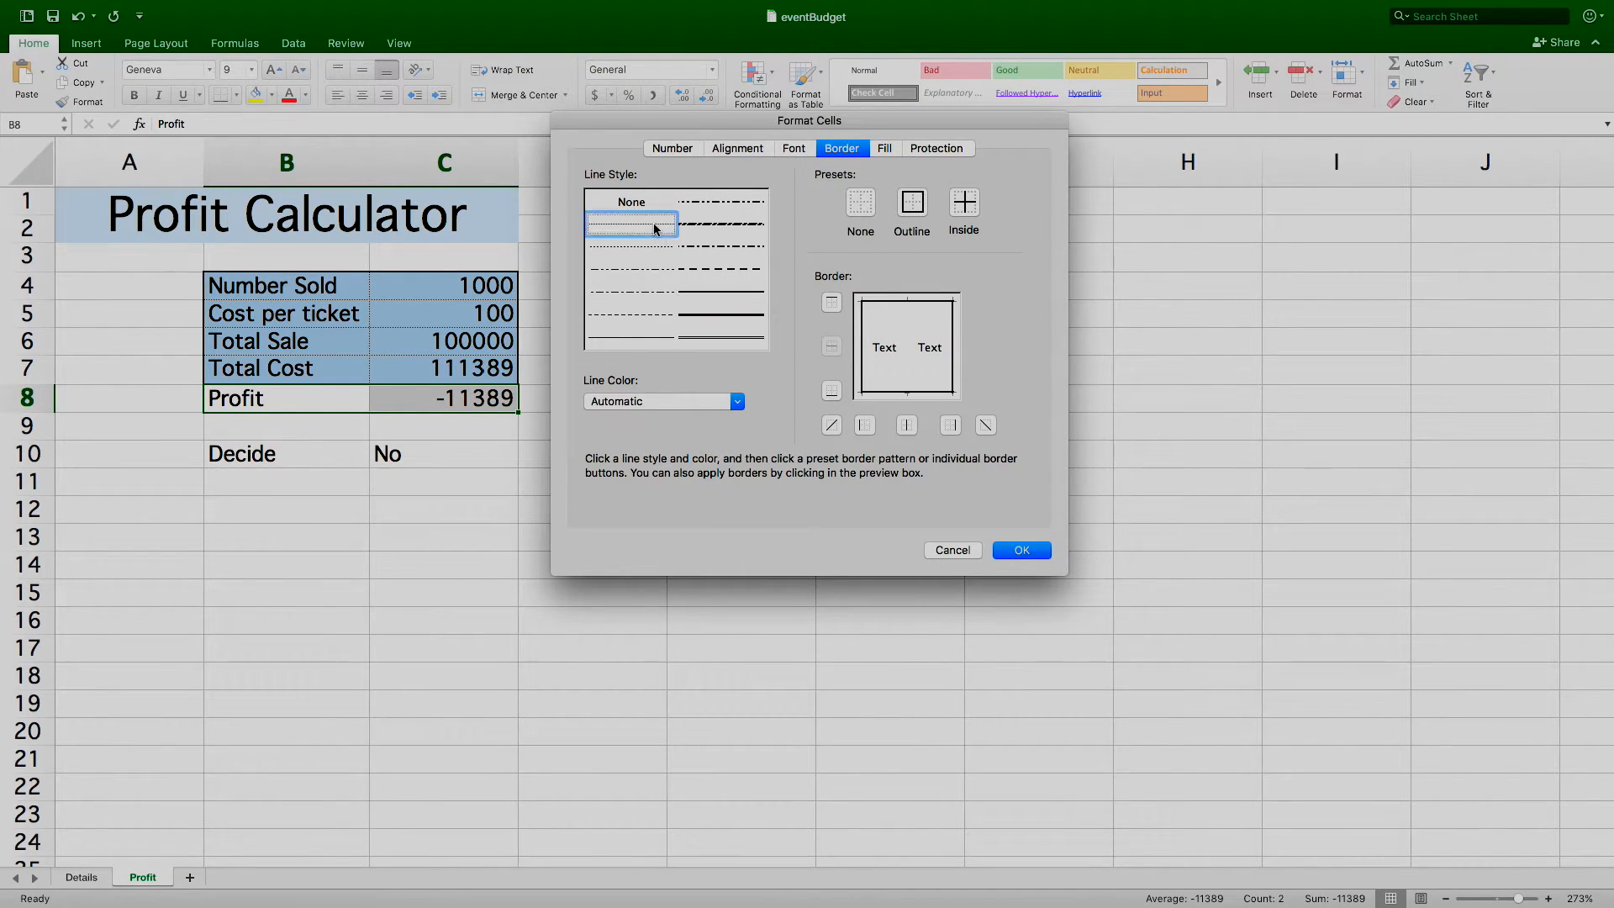
pyautogui.click(907, 358)
# Step: Fill the Profit row B8:C8 with an orange background color
pyautogui.click(883, 149)
pyautogui.click(752, 216)
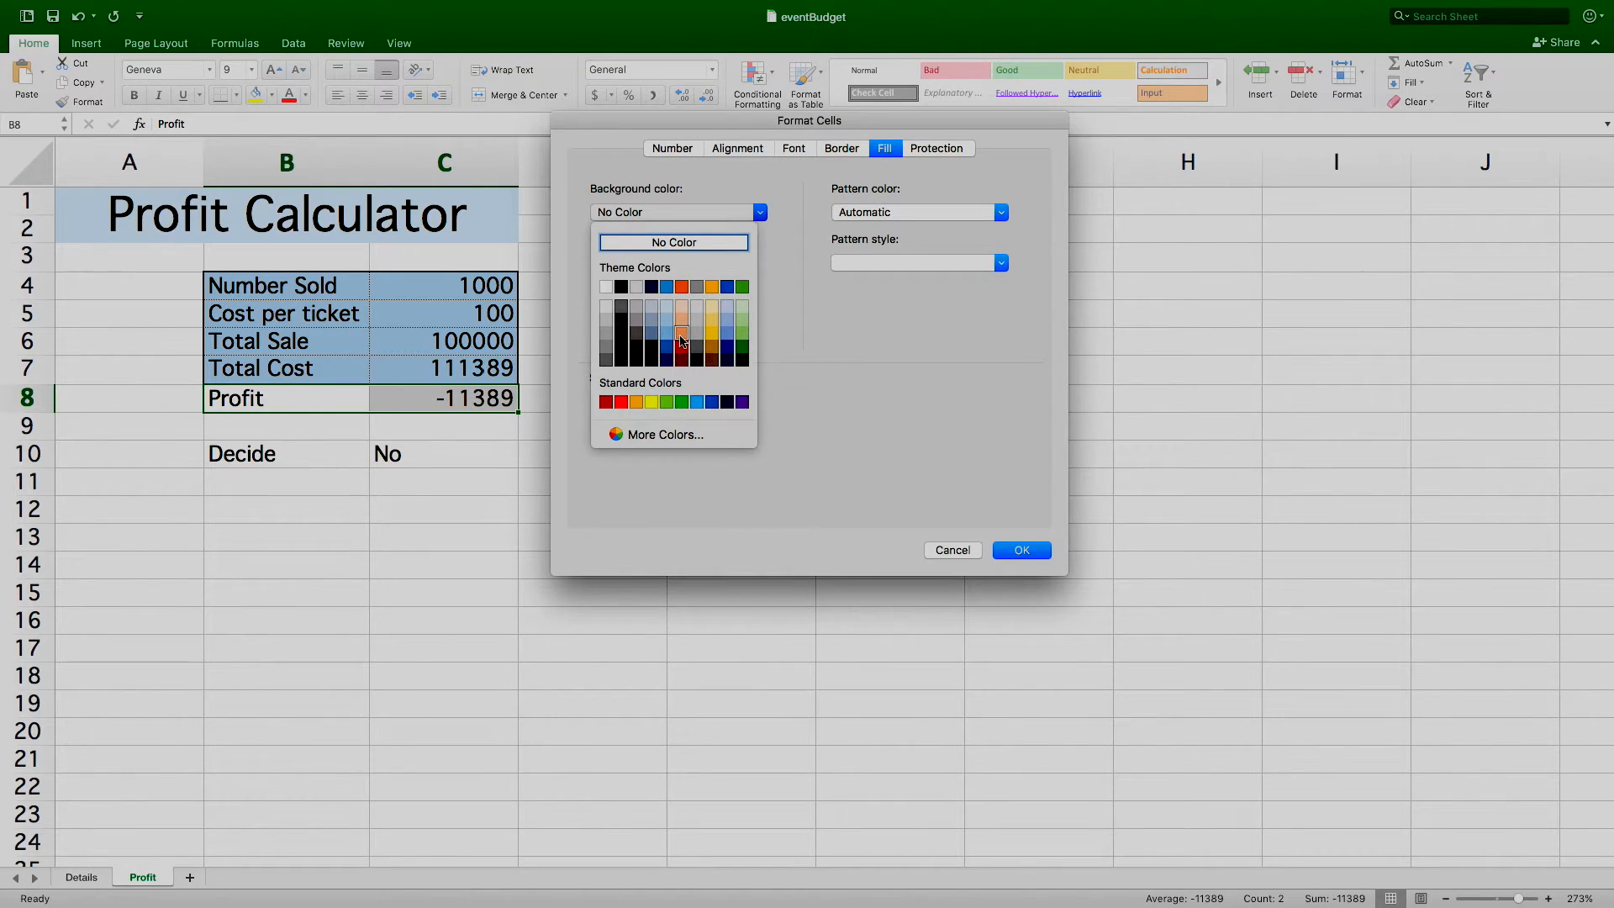
pyautogui.click(681, 341)
pyautogui.click(1013, 551)
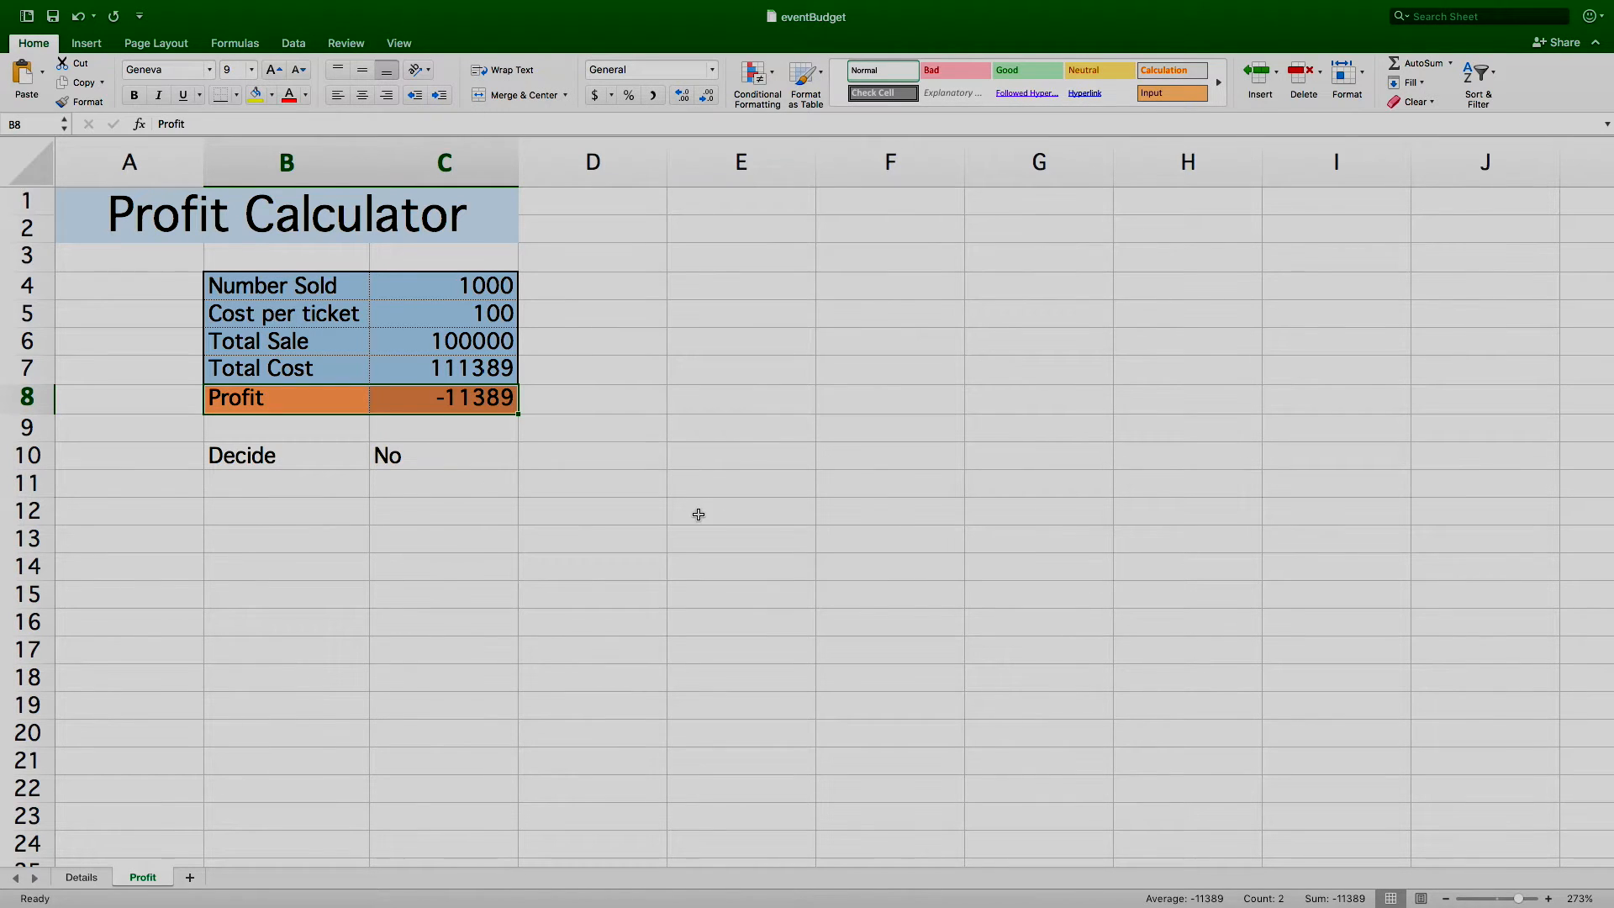
pyautogui.click(476, 481)
# Step: Set the font size of the decision result in C10 to 22
pyautogui.click(294, 456)
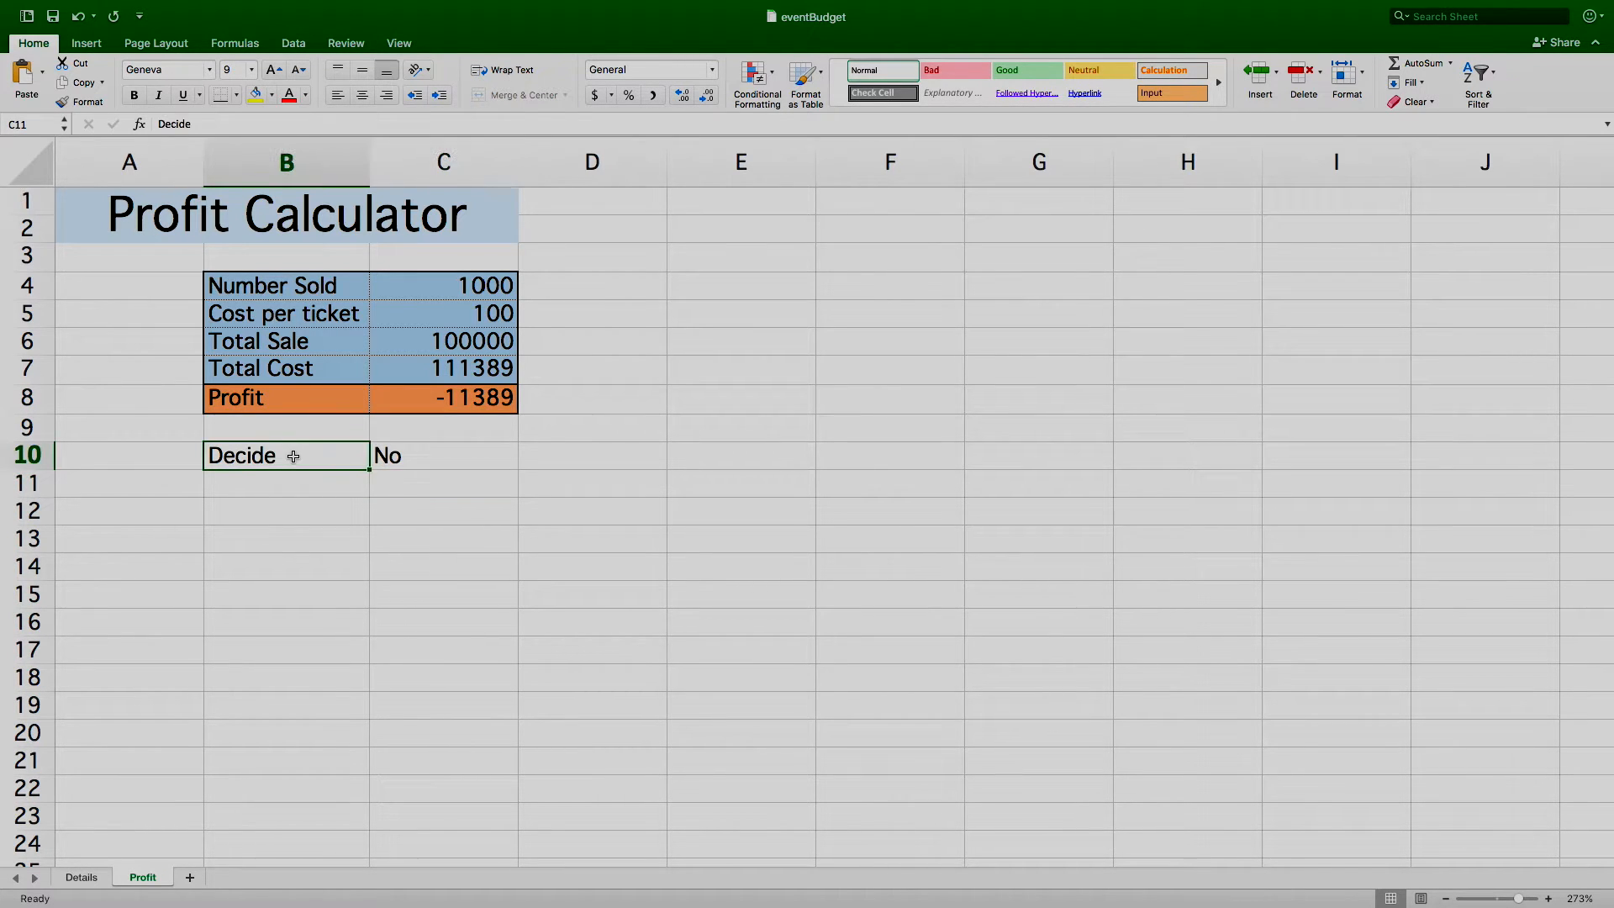
pyautogui.click(387, 461)
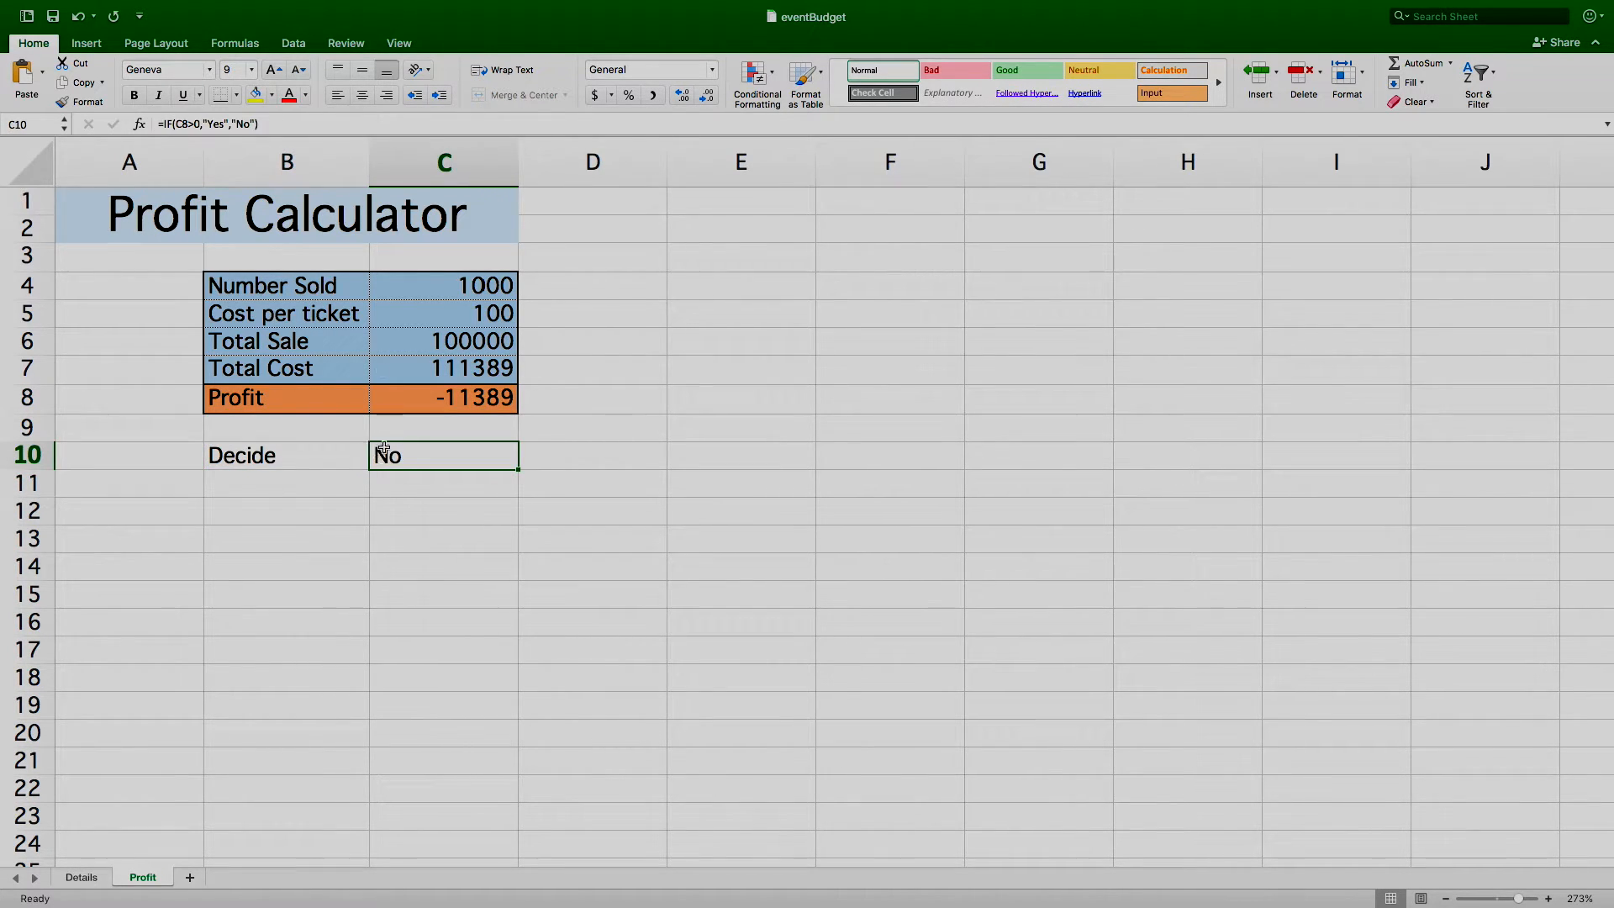
pyautogui.click(252, 70)
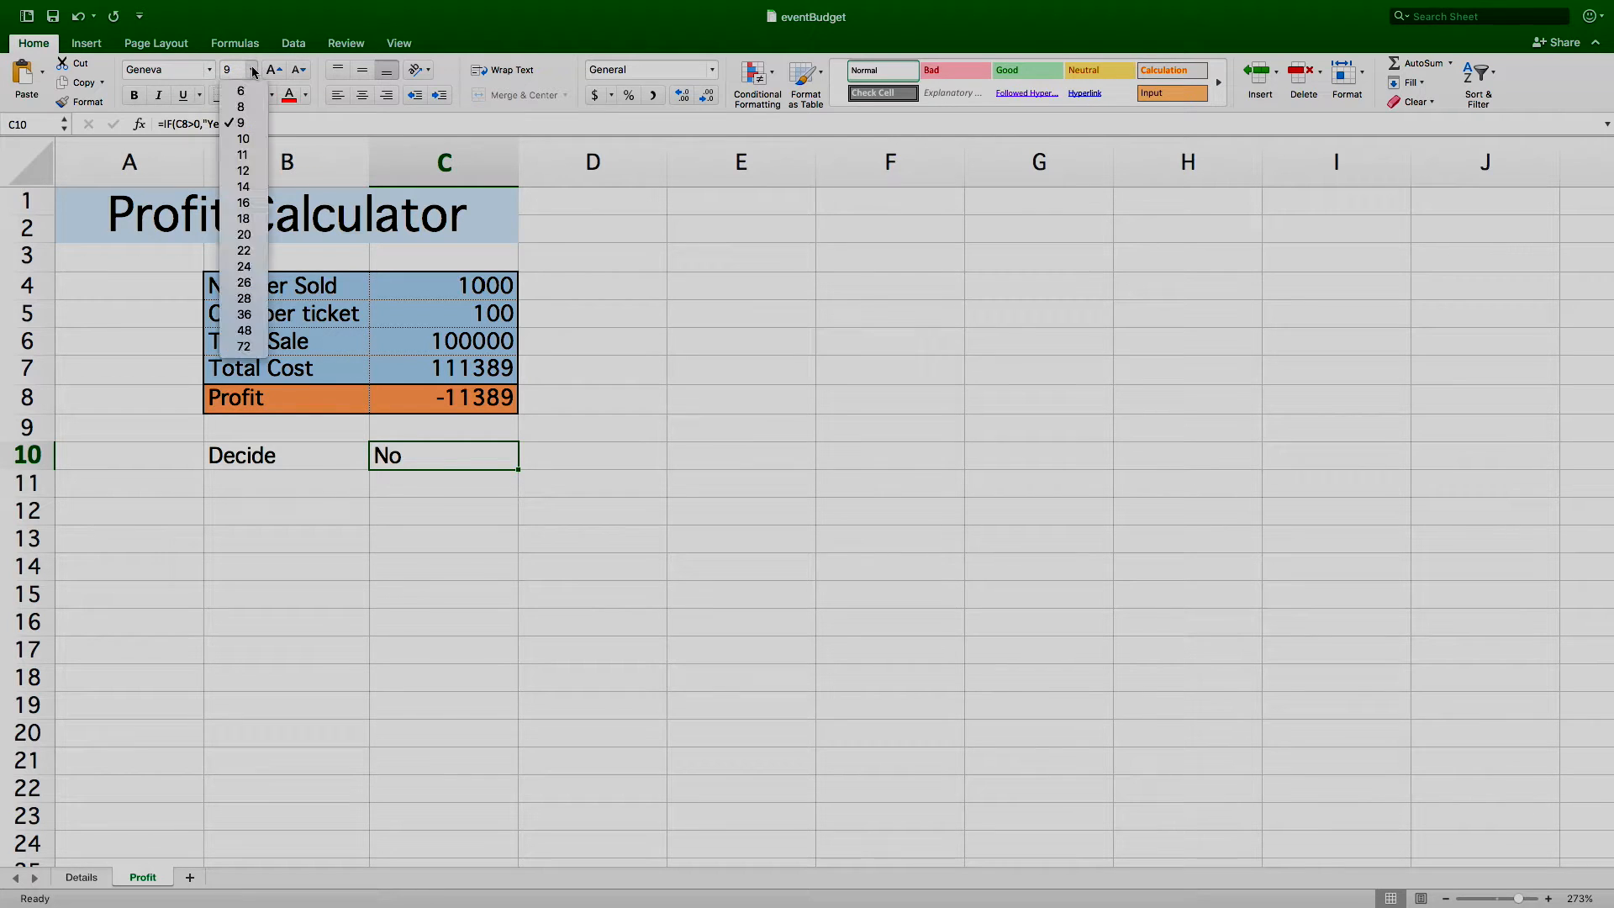
pyautogui.click(244, 251)
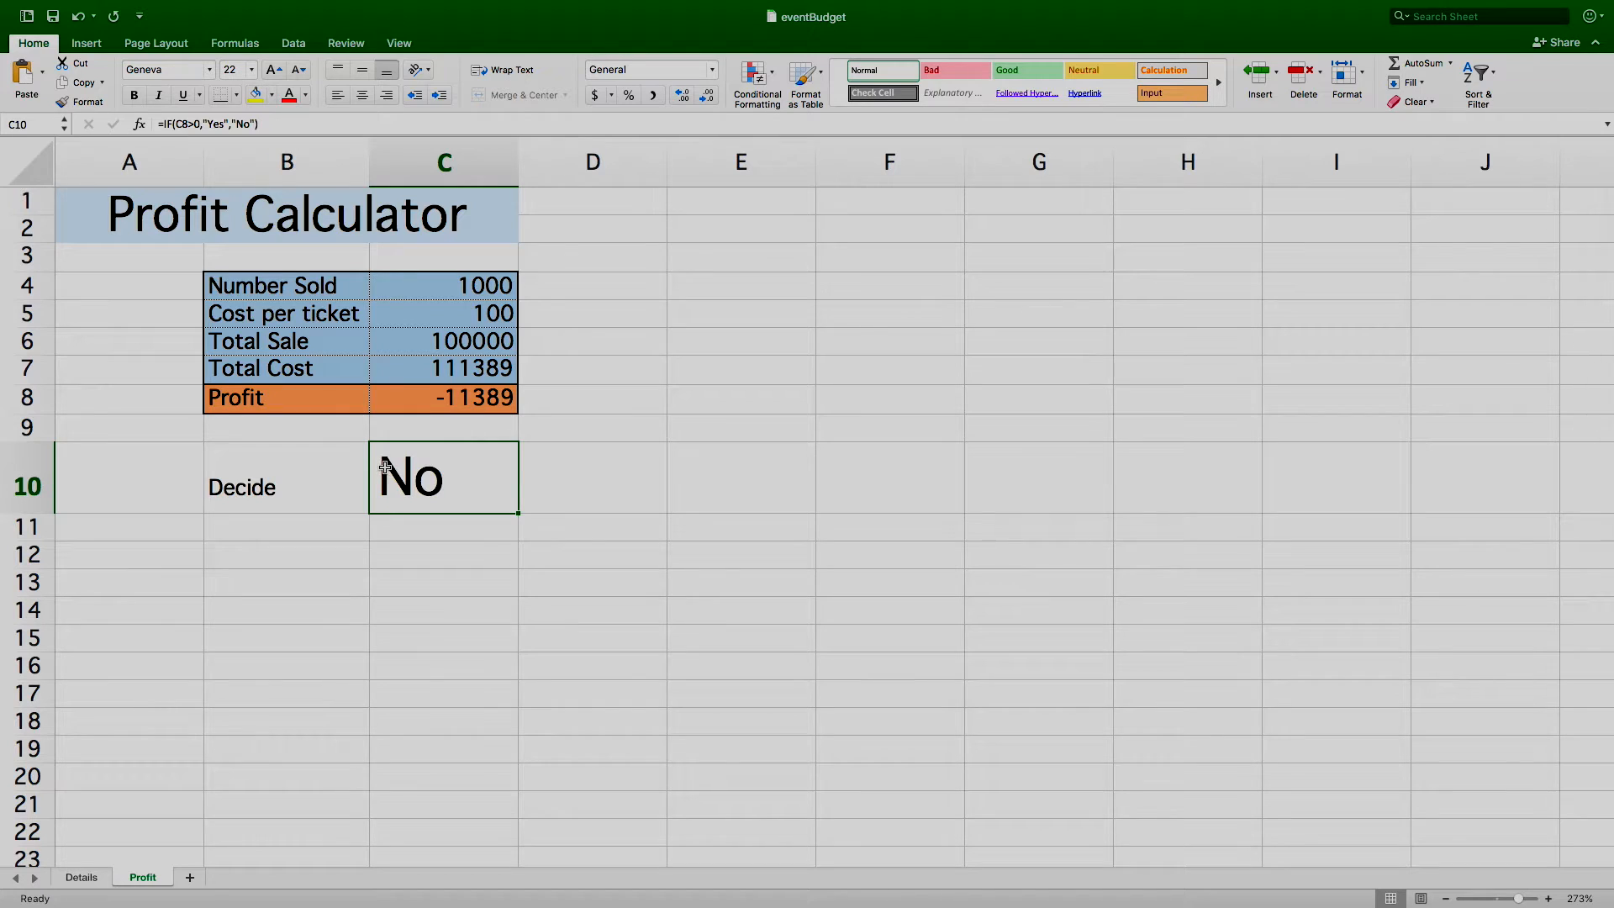
# Step: Outline the Decide row B10:C10 with a medium-thick solid border
pyautogui.moveTo(391, 467); pyautogui.dragTo(323, 472)
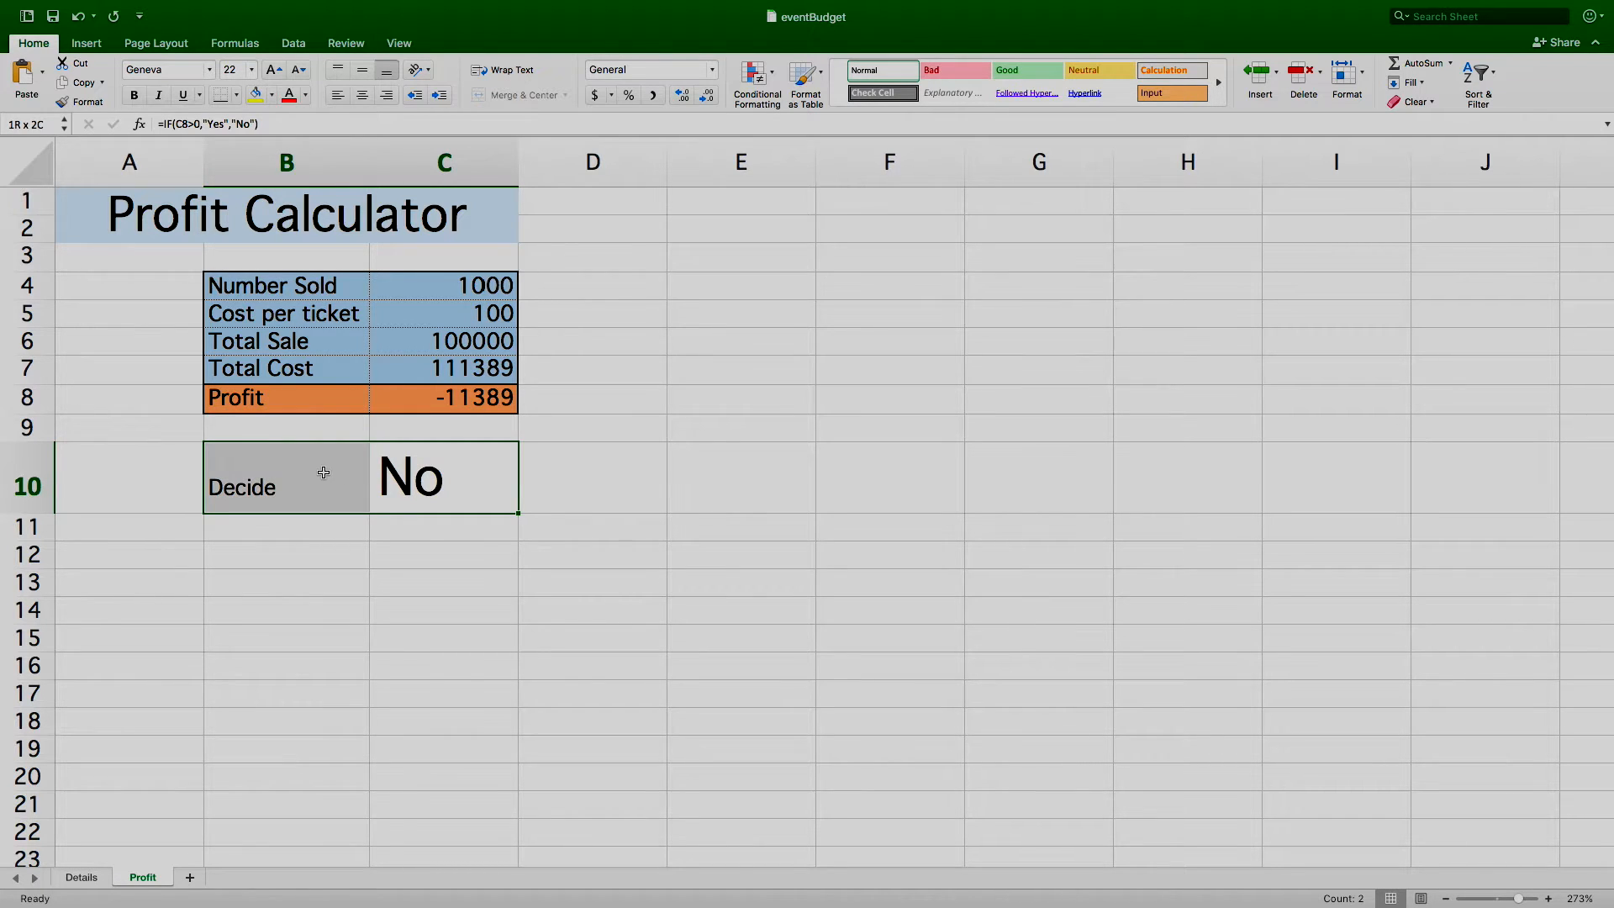
pyautogui.press('super+1')
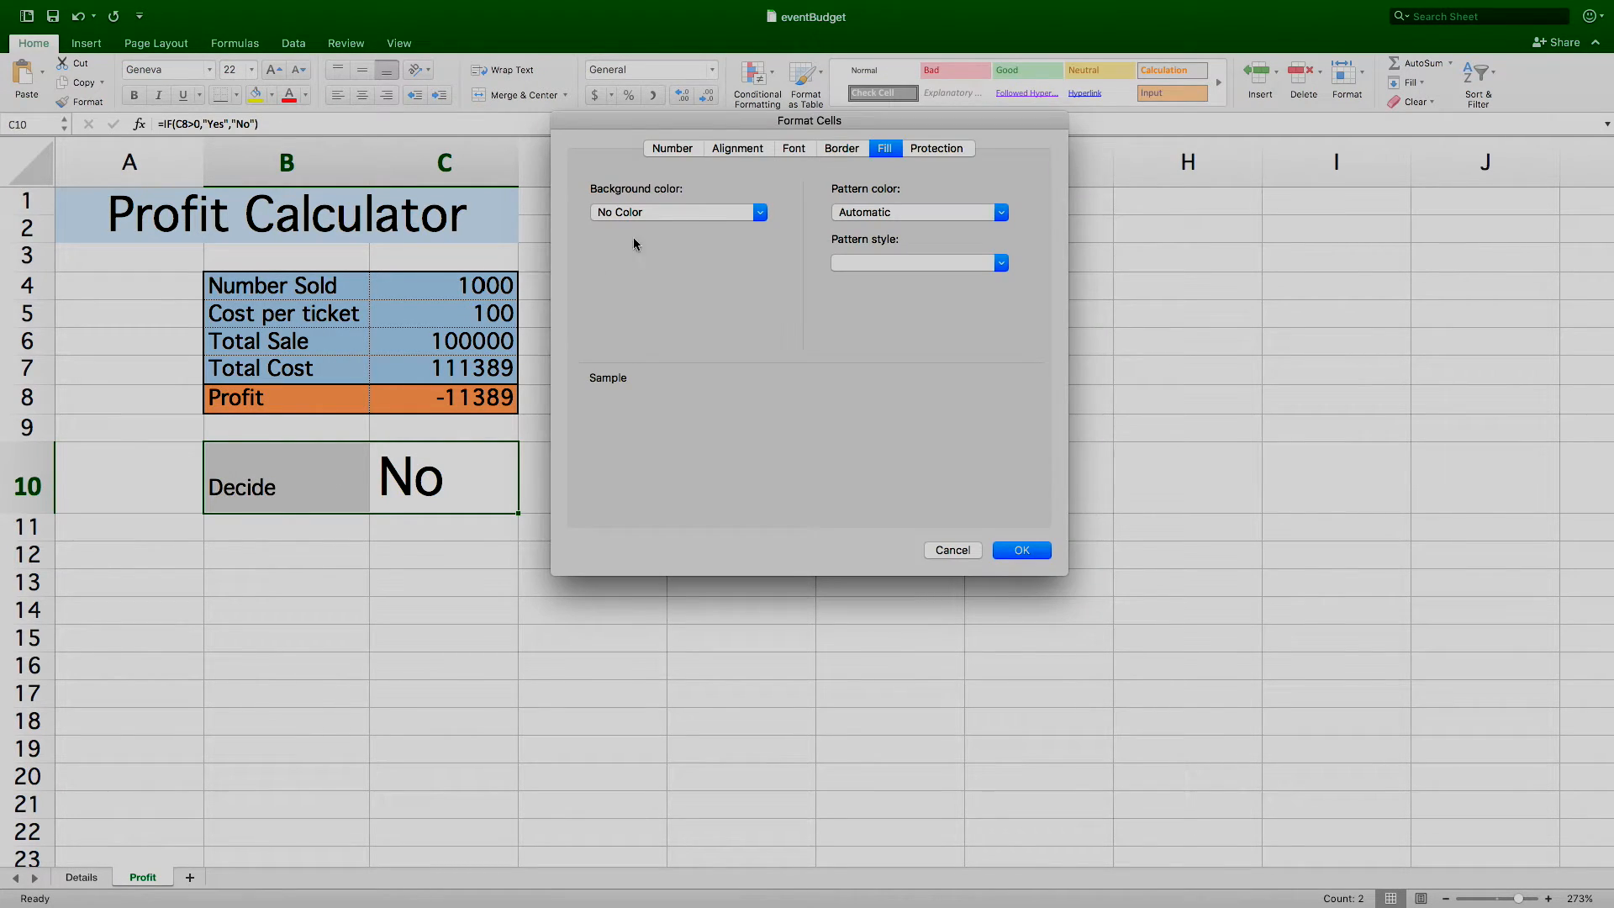
pyautogui.click(839, 152)
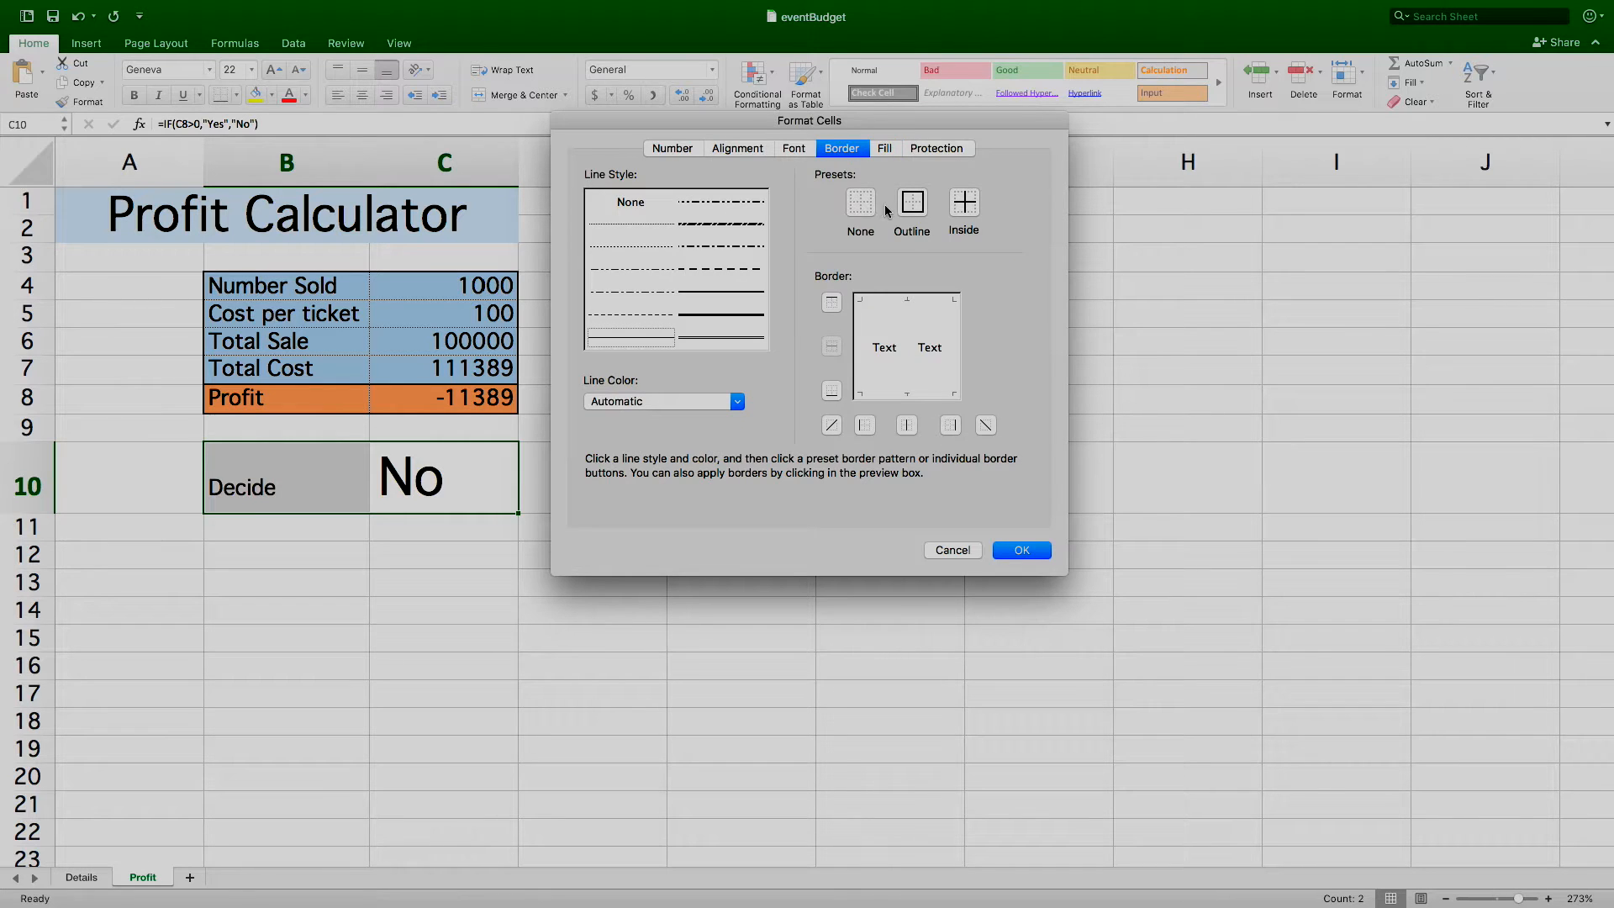
pyautogui.click(732, 294)
pyautogui.click(909, 210)
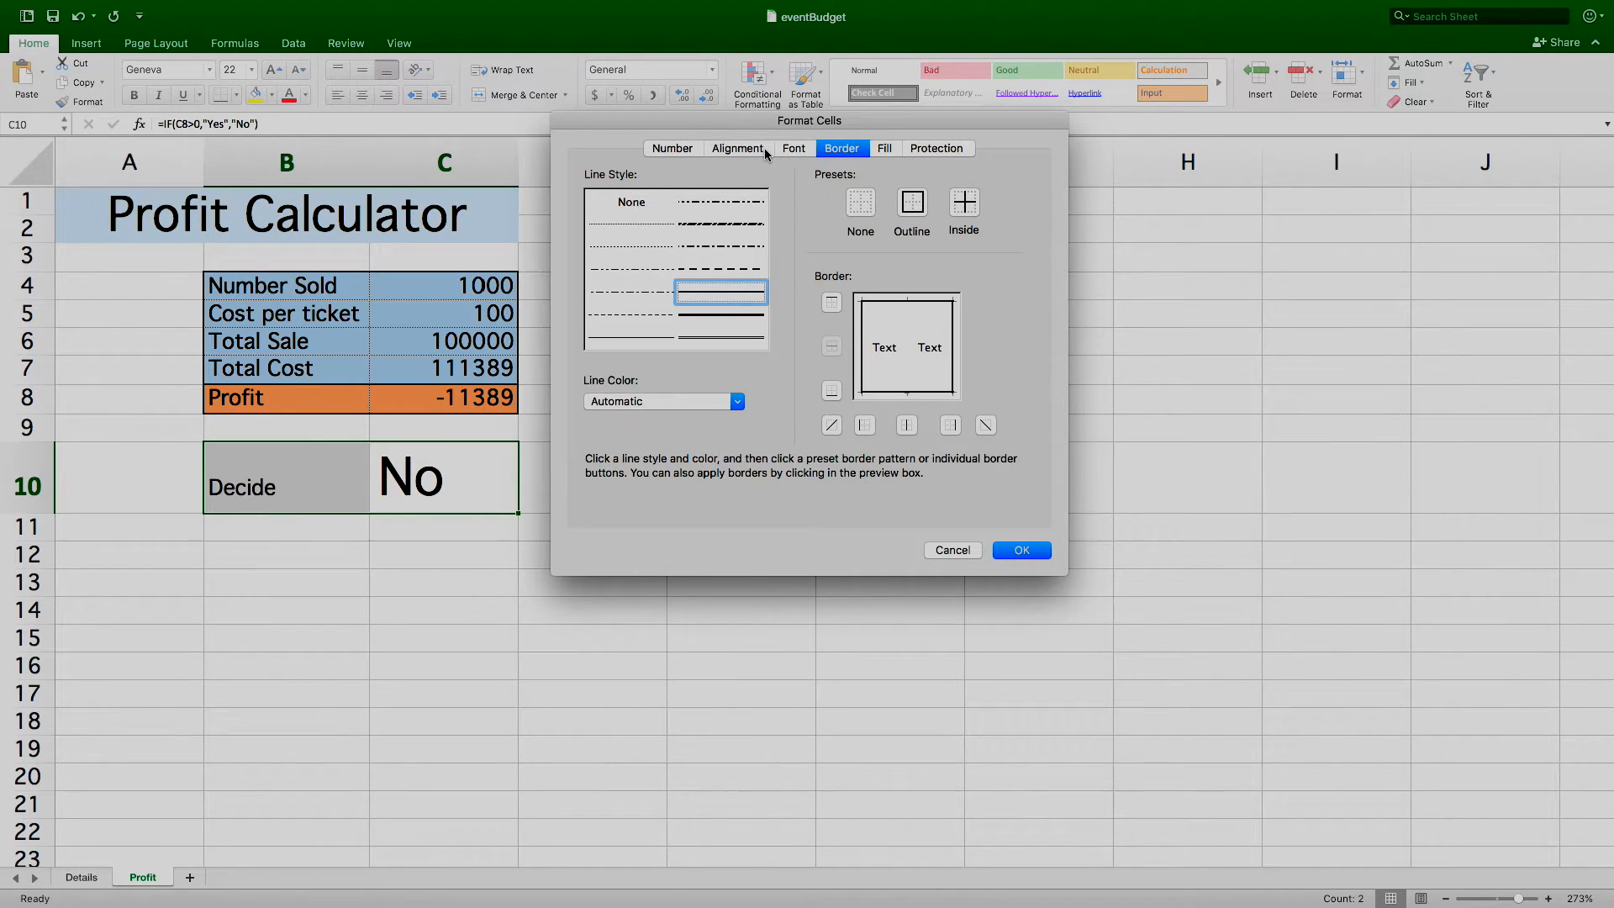
# Step: Choose a dark red background fill for the Decide row B10:C10
pyautogui.click(887, 149)
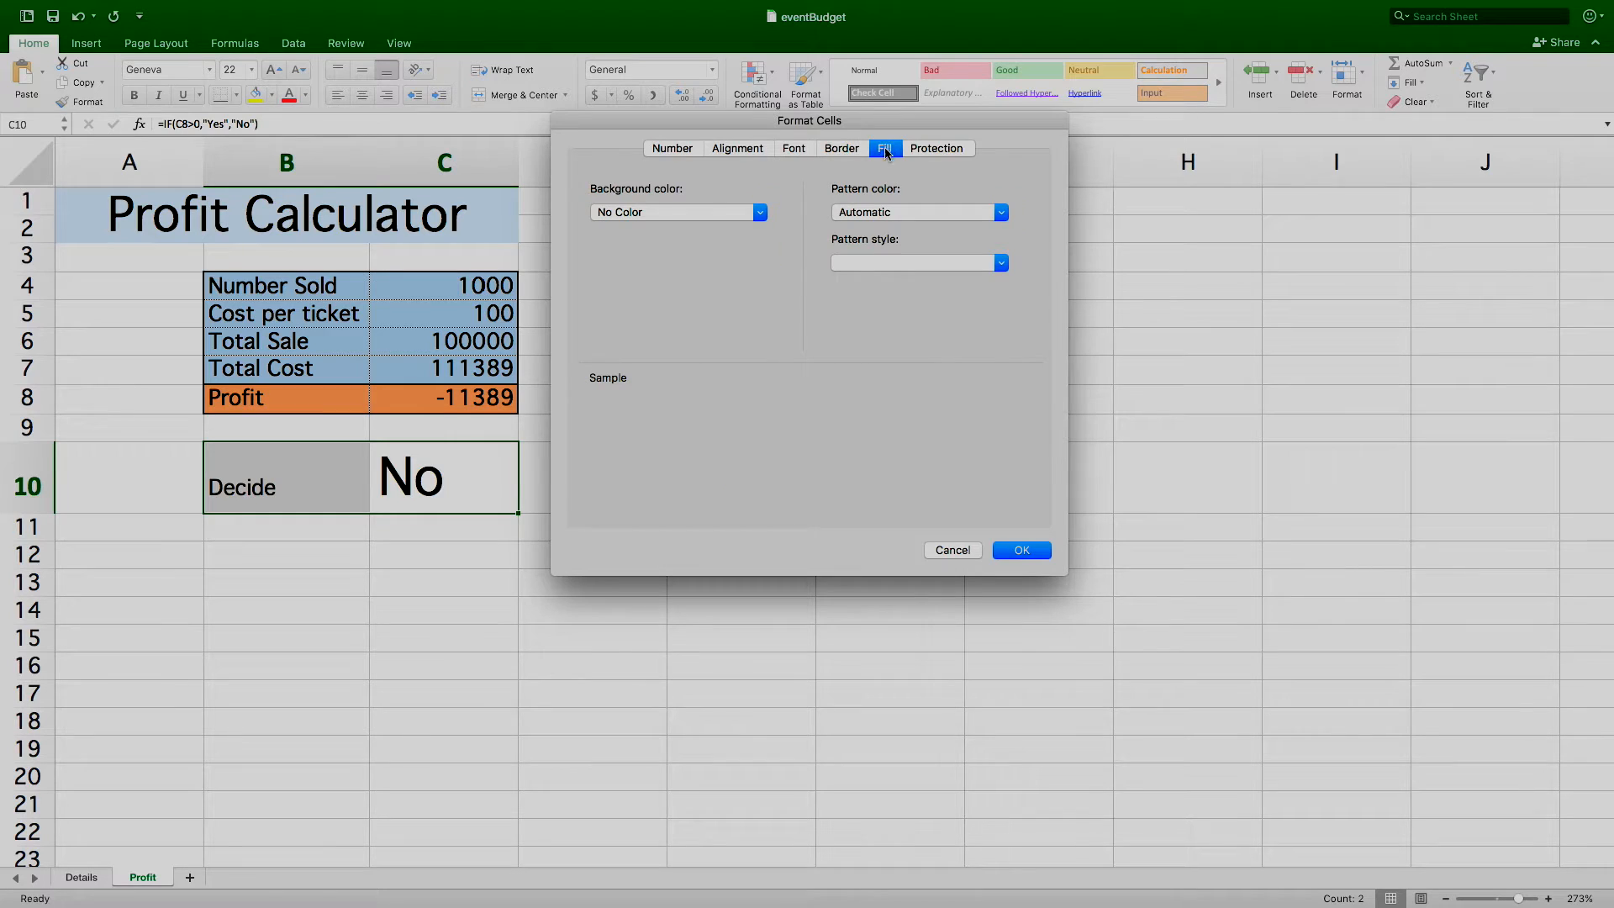
pyautogui.click(759, 213)
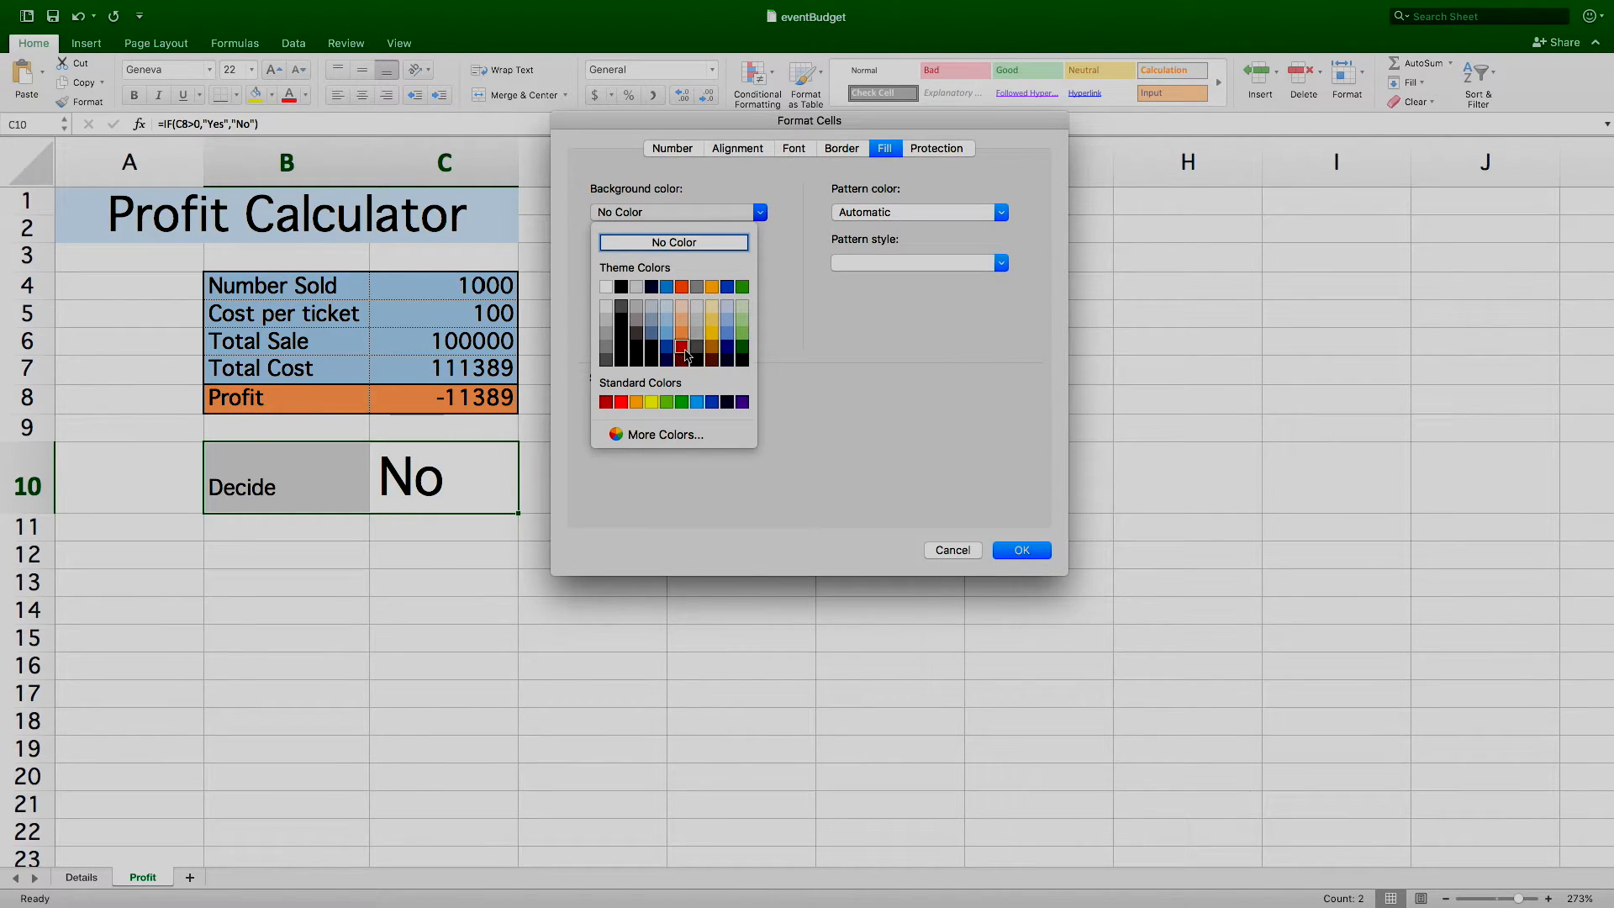
pyautogui.click(681, 361)
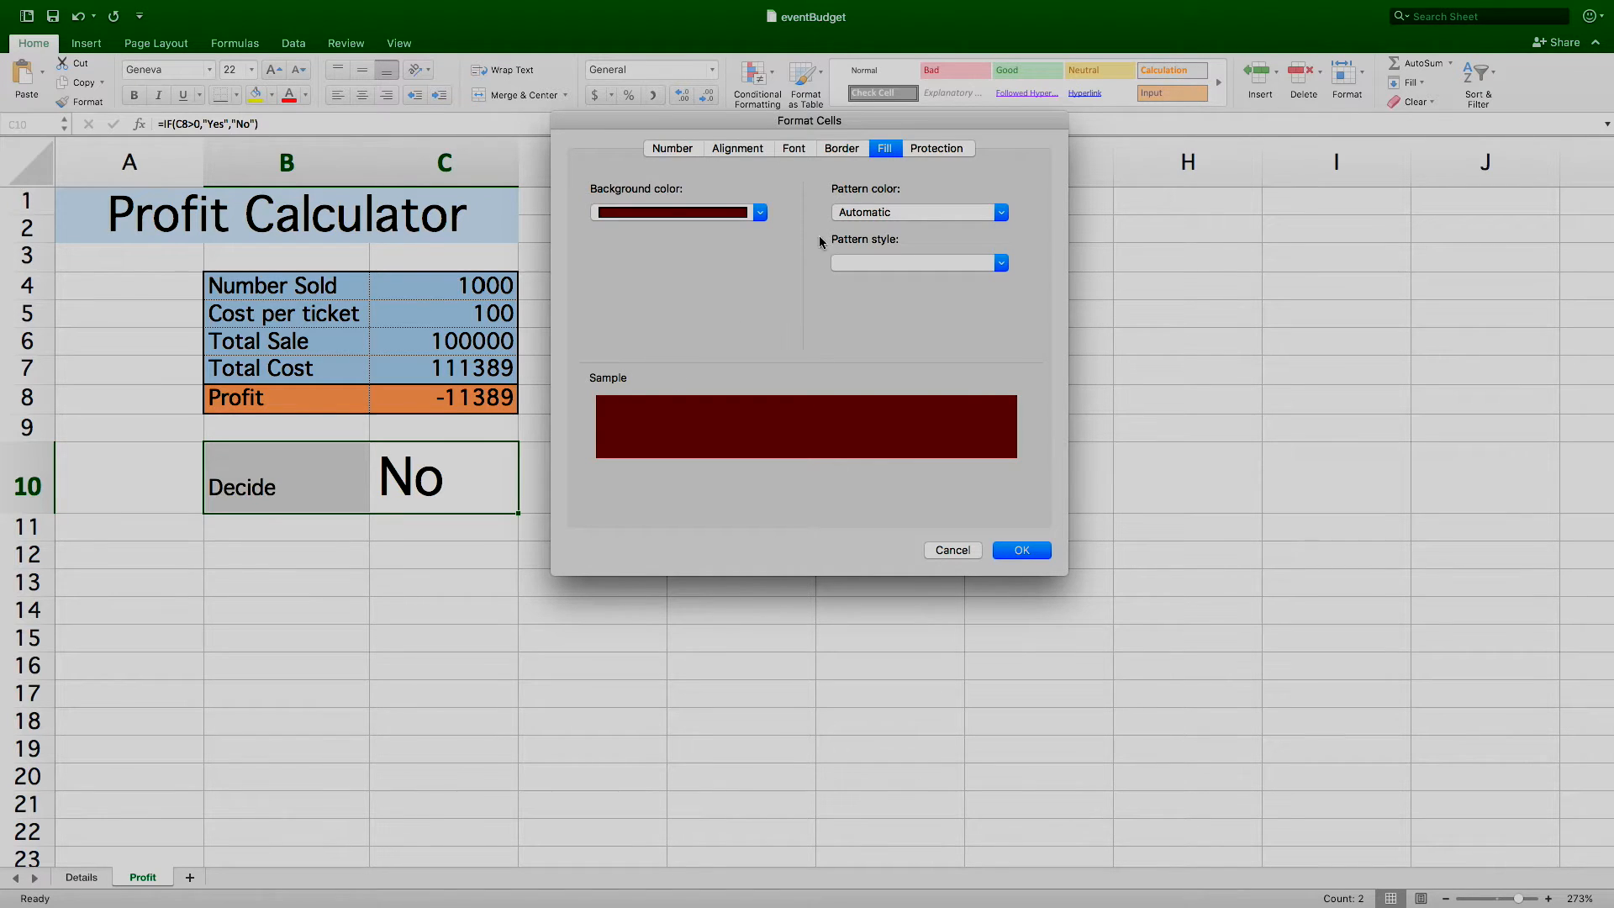
# Step: Set the font color of the Decide row B10:C10 to white and apply the cell formatting
pyautogui.click(792, 149)
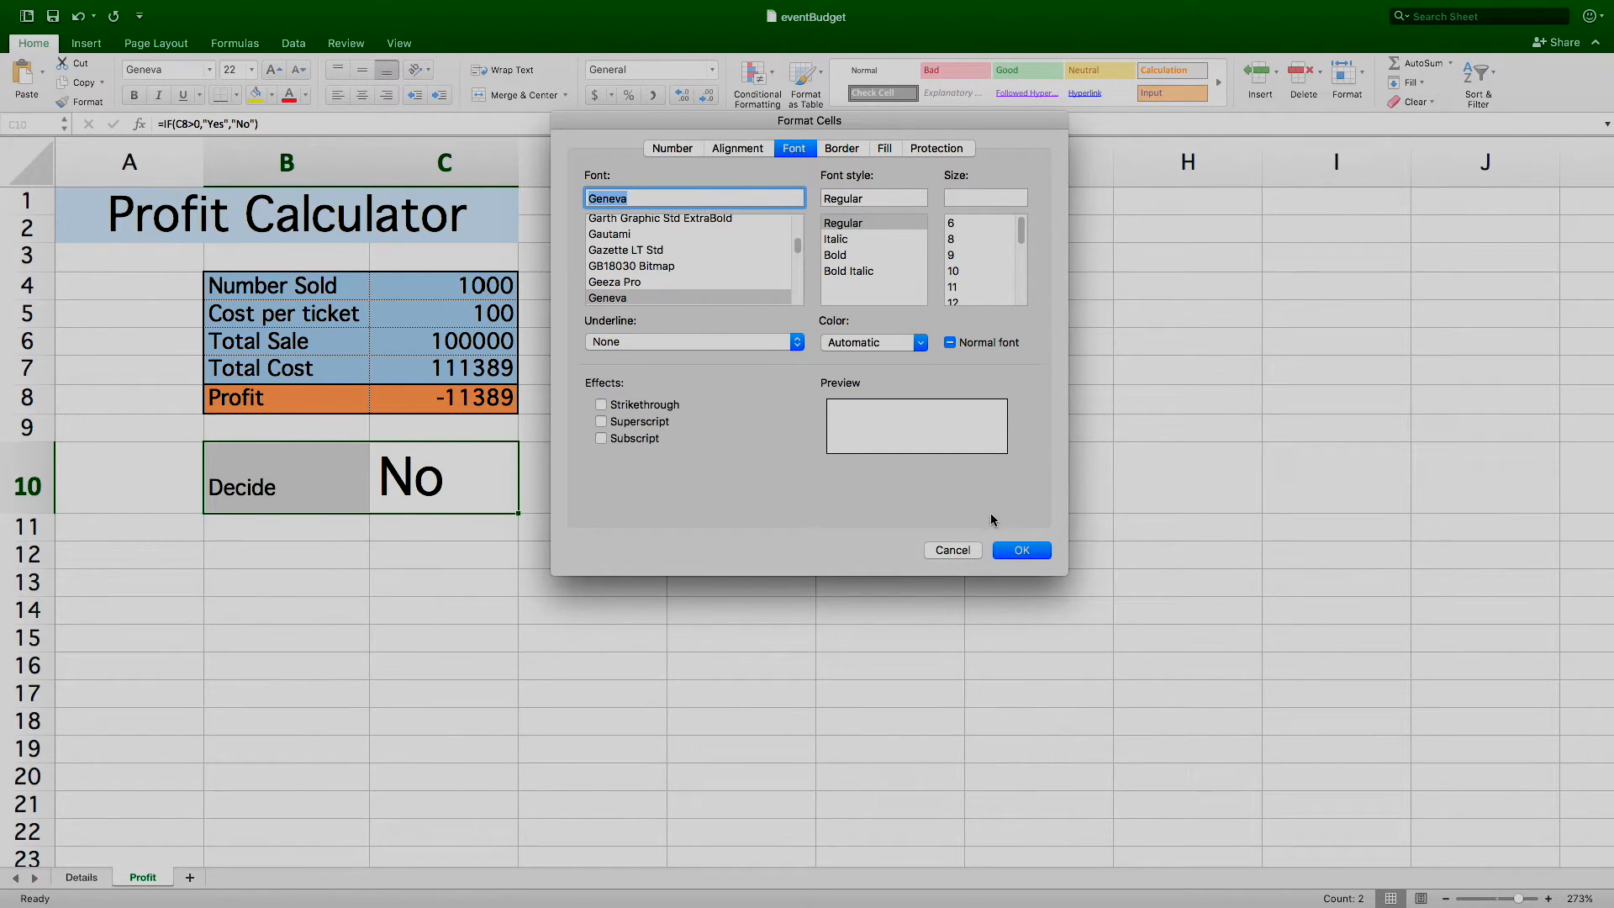
pyautogui.click(920, 343)
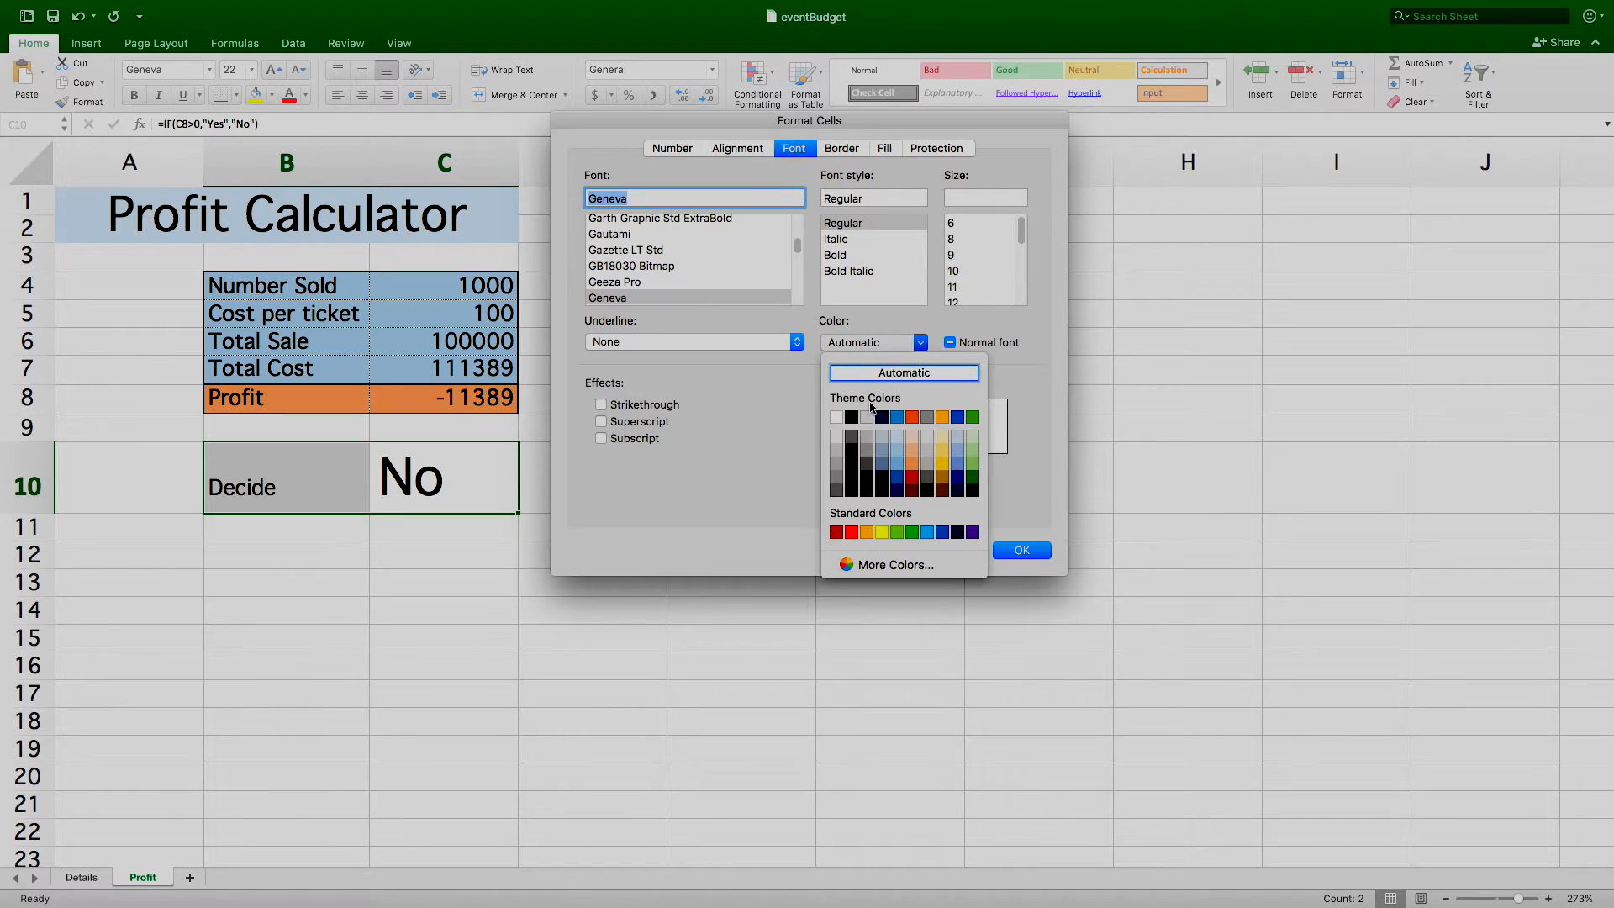
pyautogui.click(834, 415)
pyautogui.click(1021, 550)
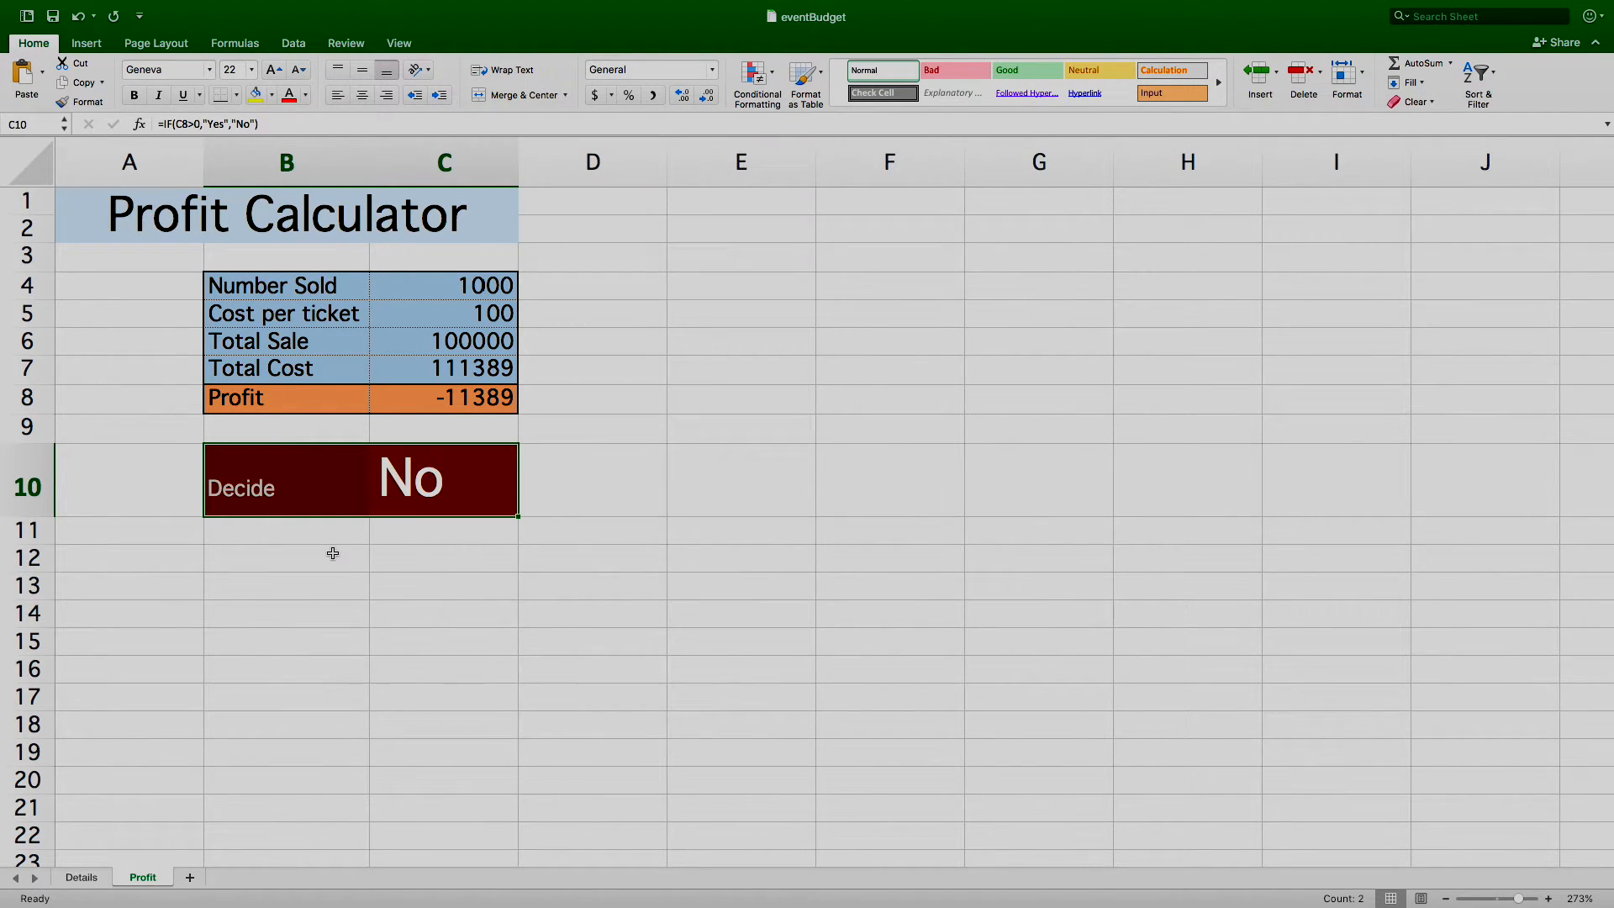
pyautogui.click(441, 555)
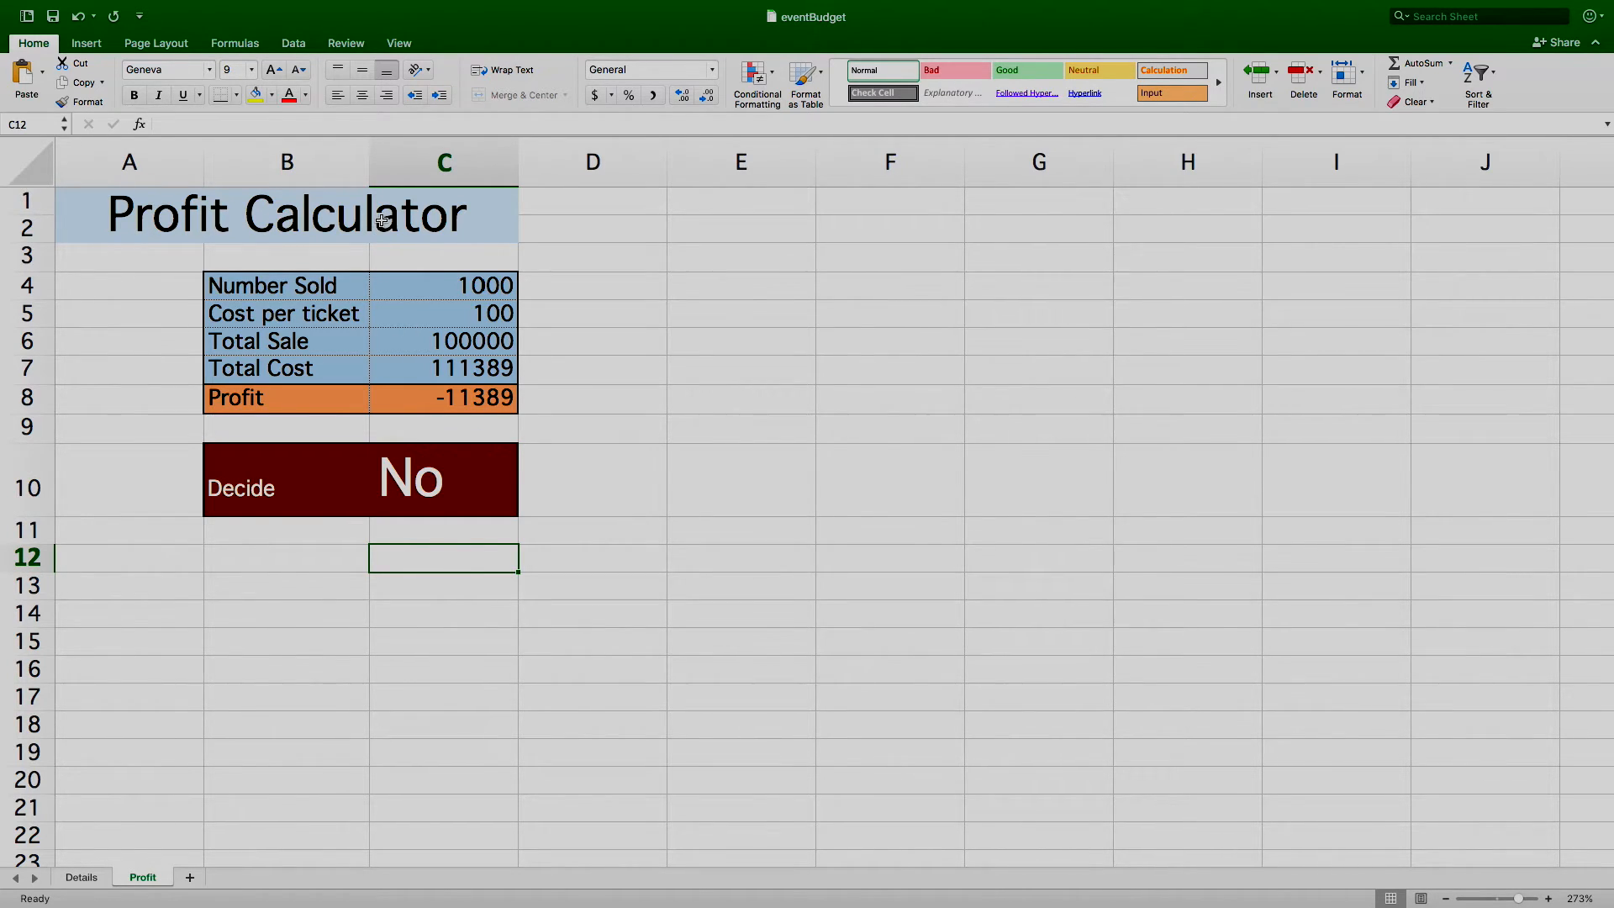
# Step: On the Details sheet, format the fixed cost amounts C6:F12 as Number with two decimal places
pyautogui.click(82, 878)
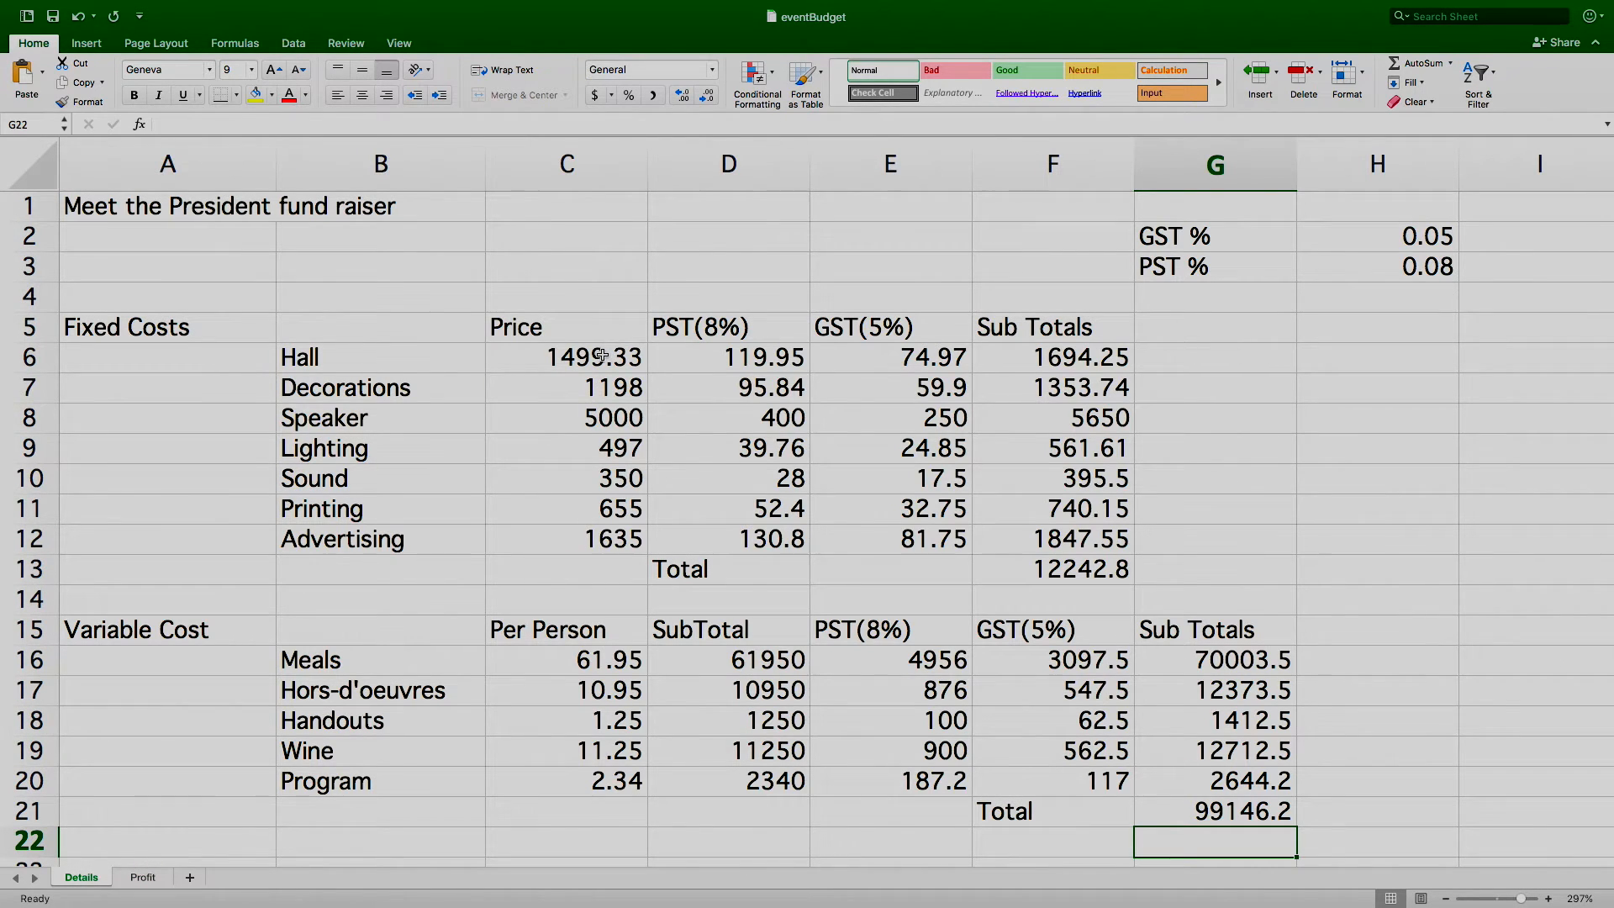
pyautogui.moveTo(602, 355); pyautogui.dragTo(1030, 529)
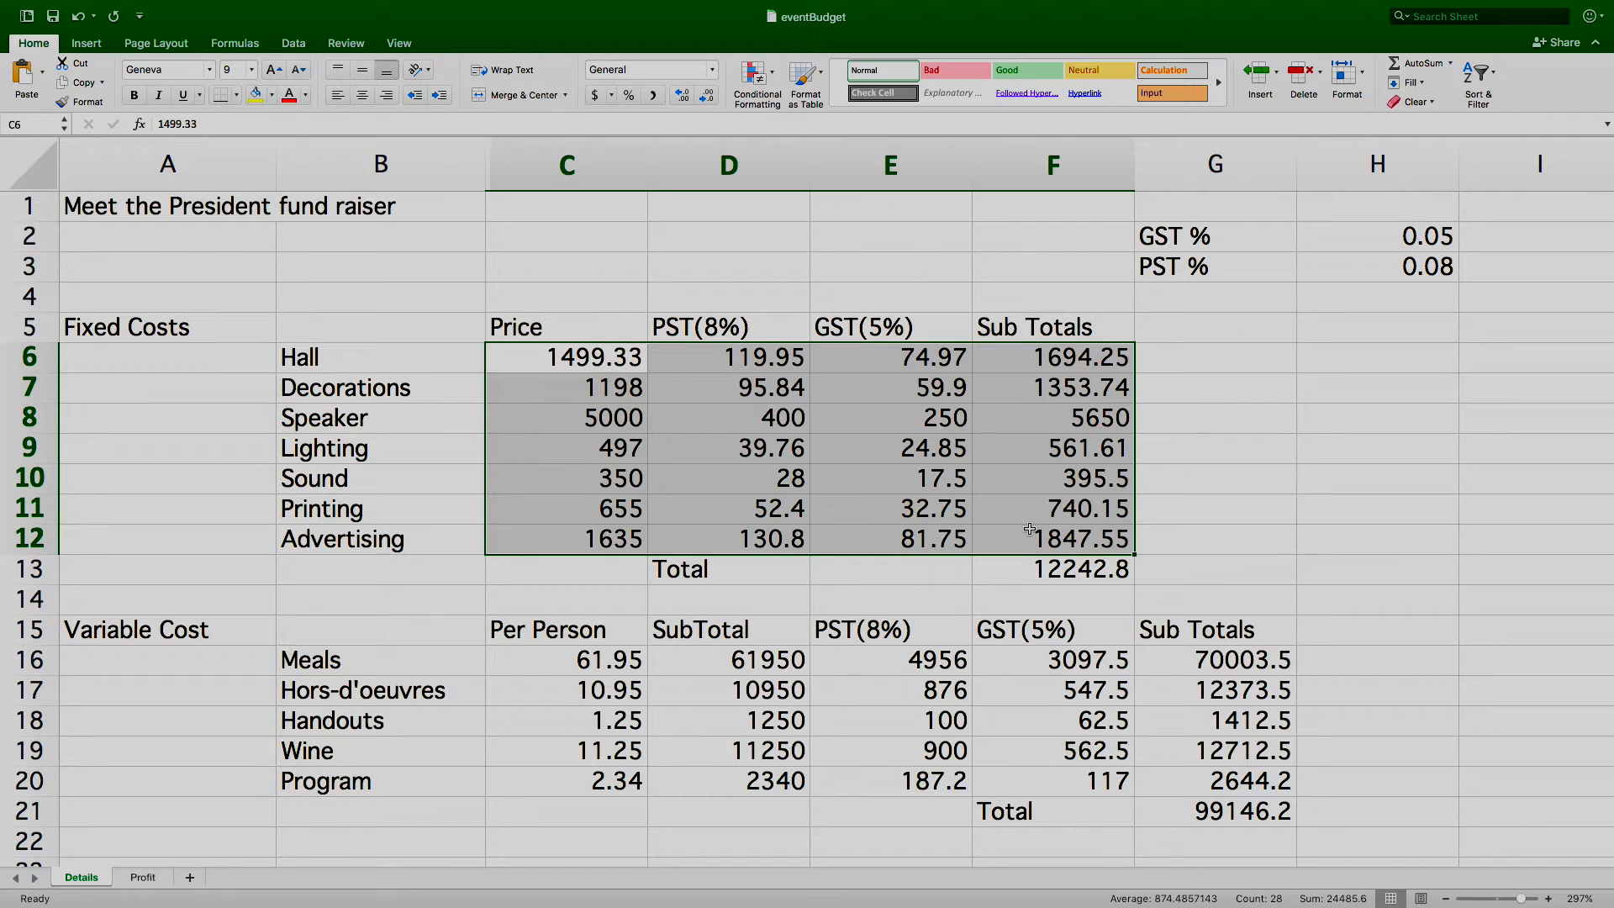
pyautogui.press('super+1')
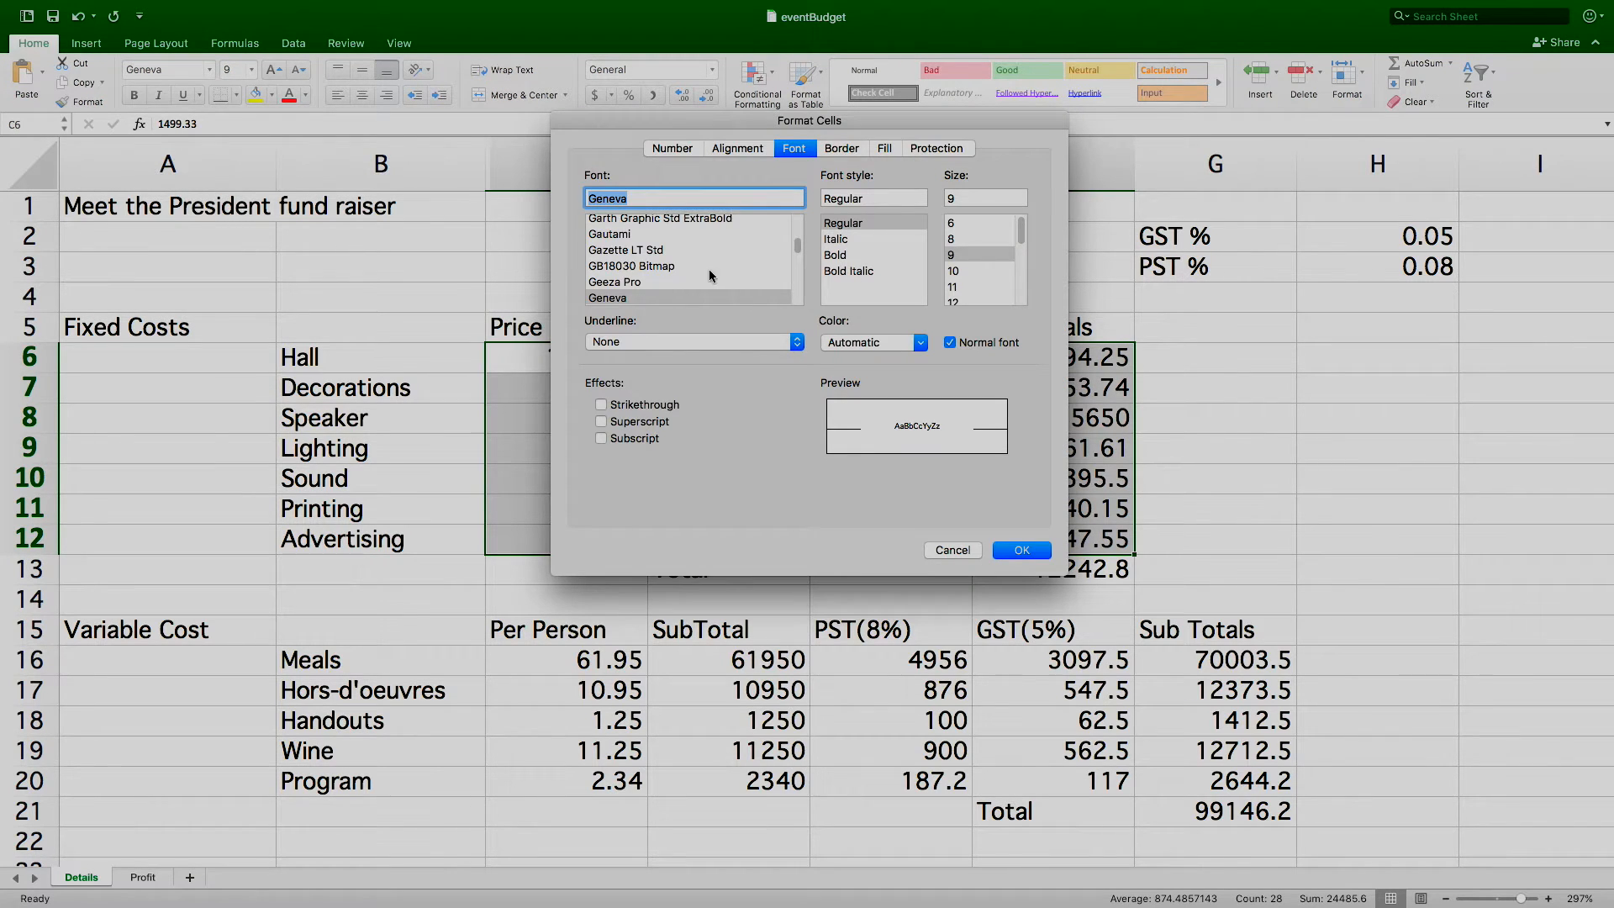
pyautogui.click(672, 149)
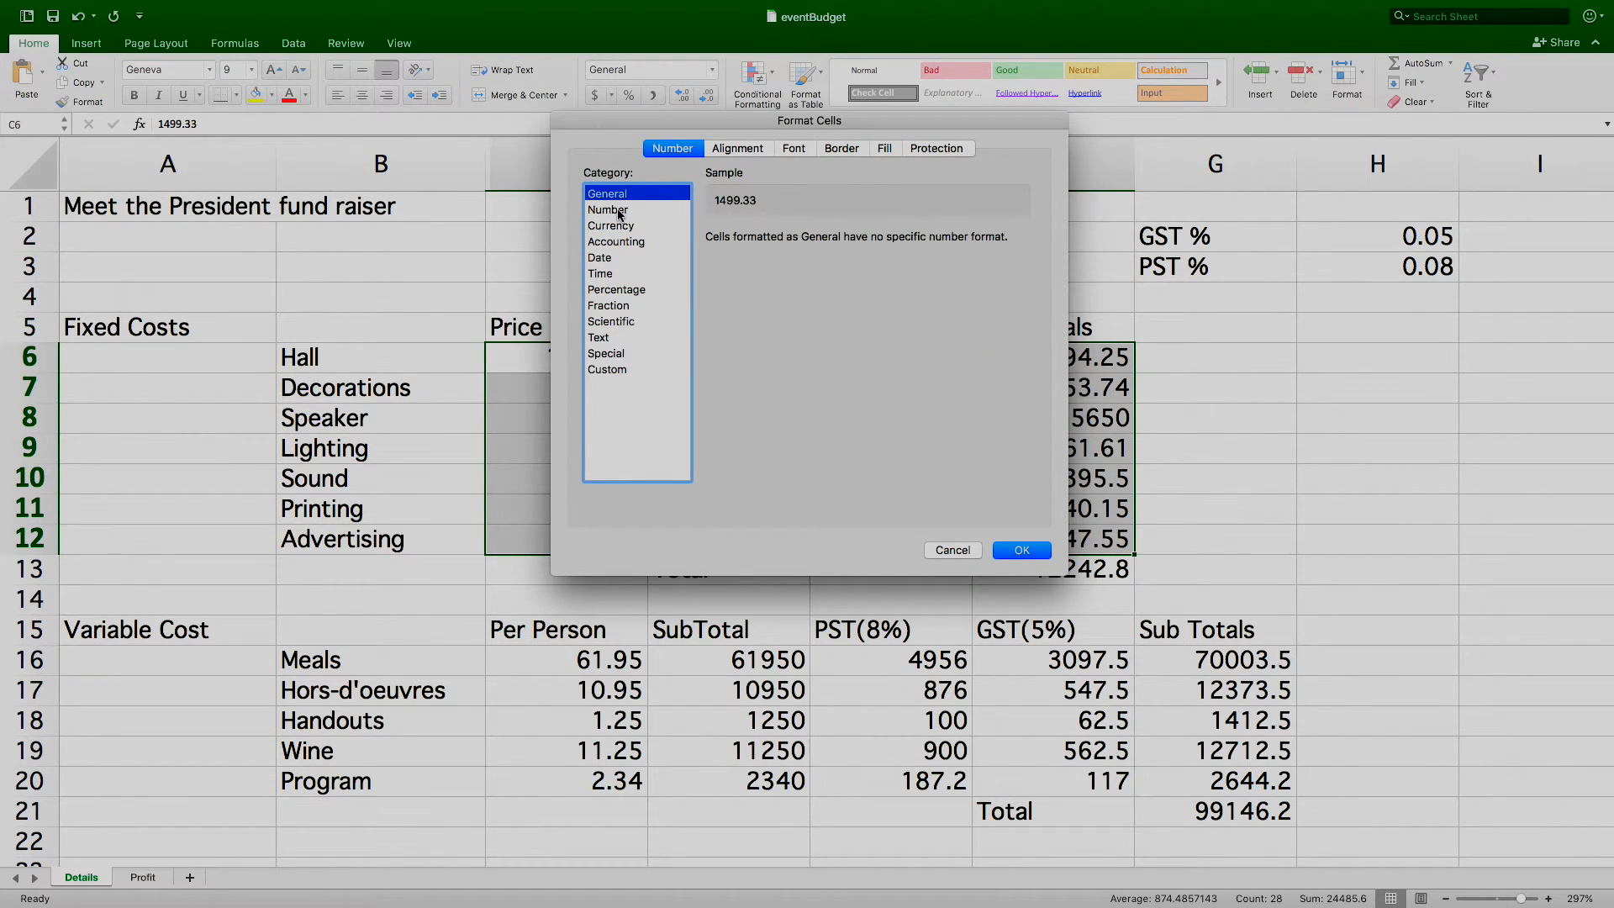
pyautogui.click(616, 215)
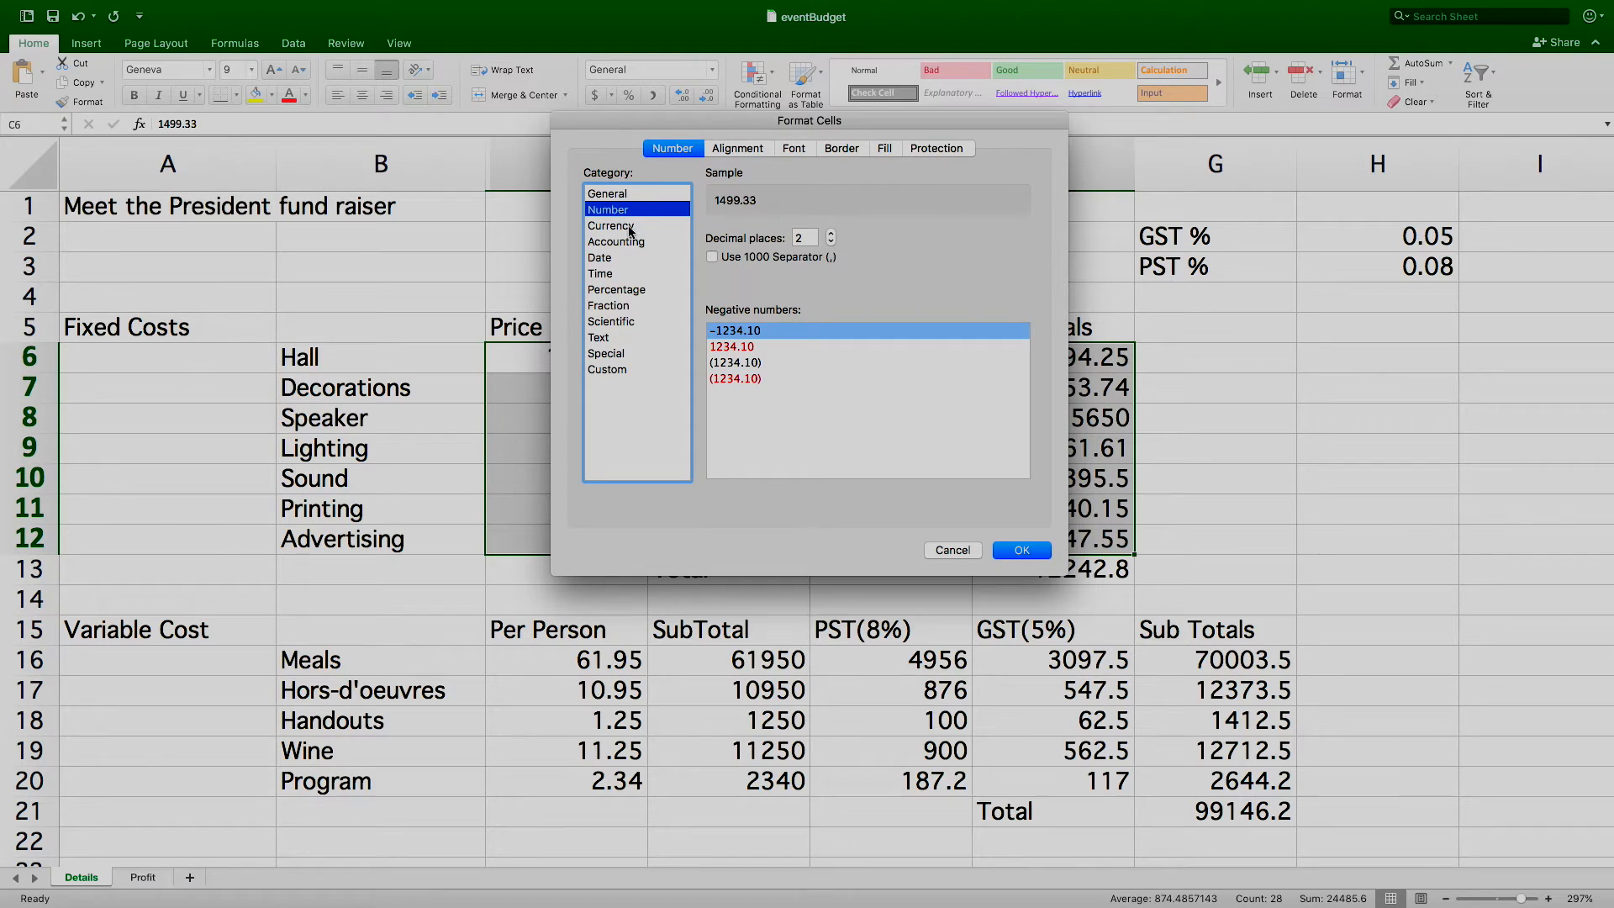
pyautogui.click(1022, 551)
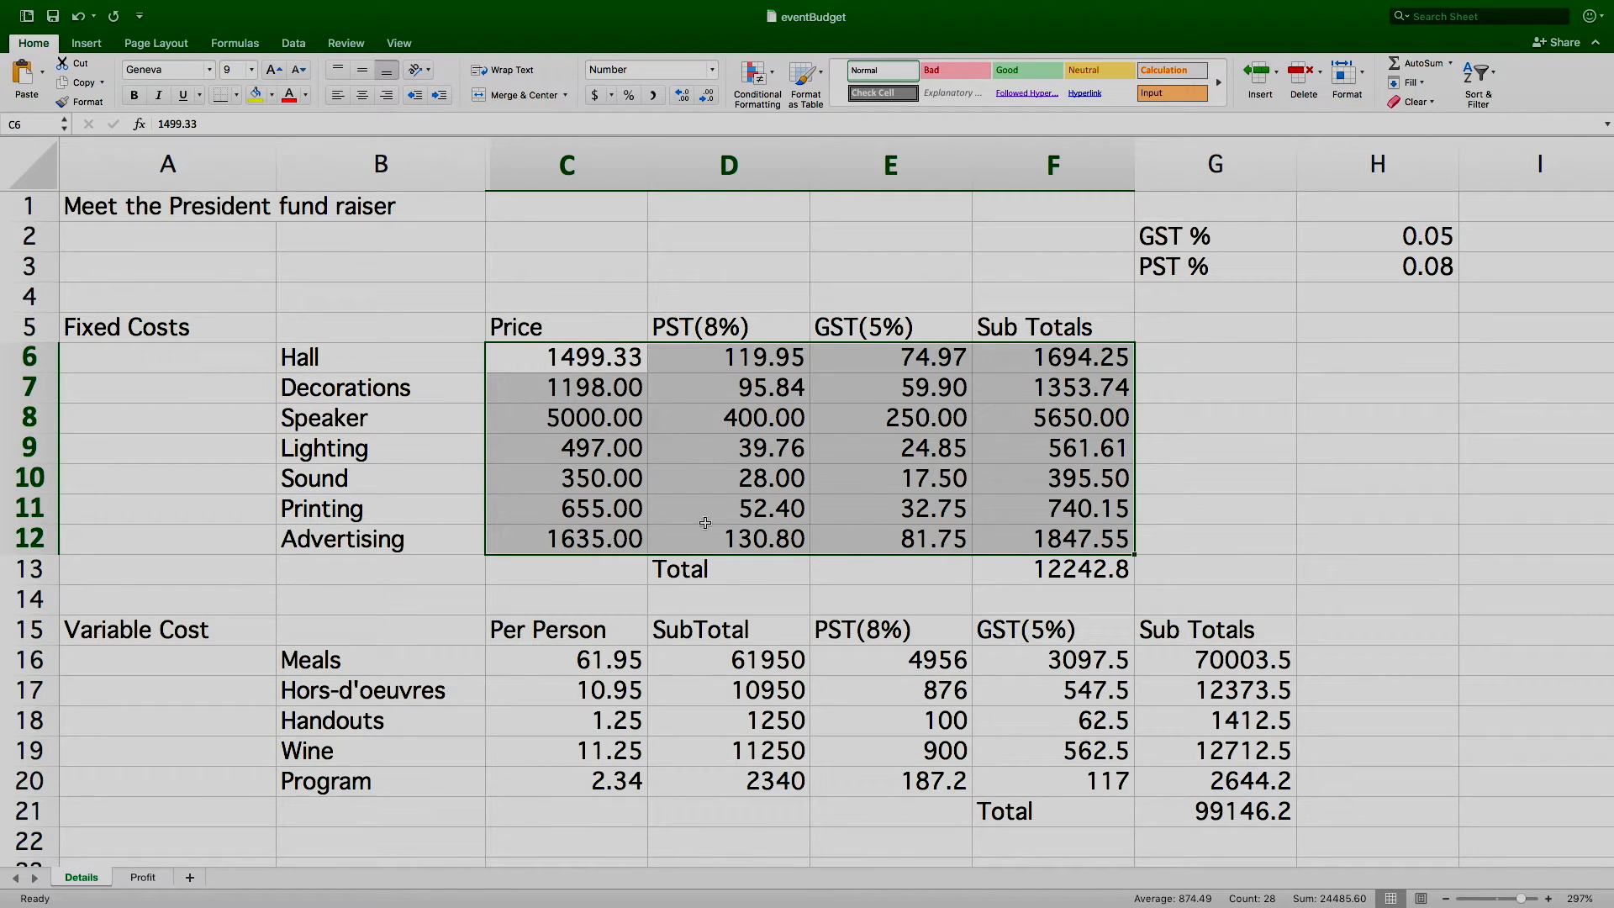
# Step: Format the fixed cost subtotals and total in F6:F13 as Currency with the $ symbol and two decimal places
pyautogui.click(963, 424)
pyautogui.moveTo(1068, 358); pyautogui.dragTo(1073, 561)
pyautogui.press('super+1')
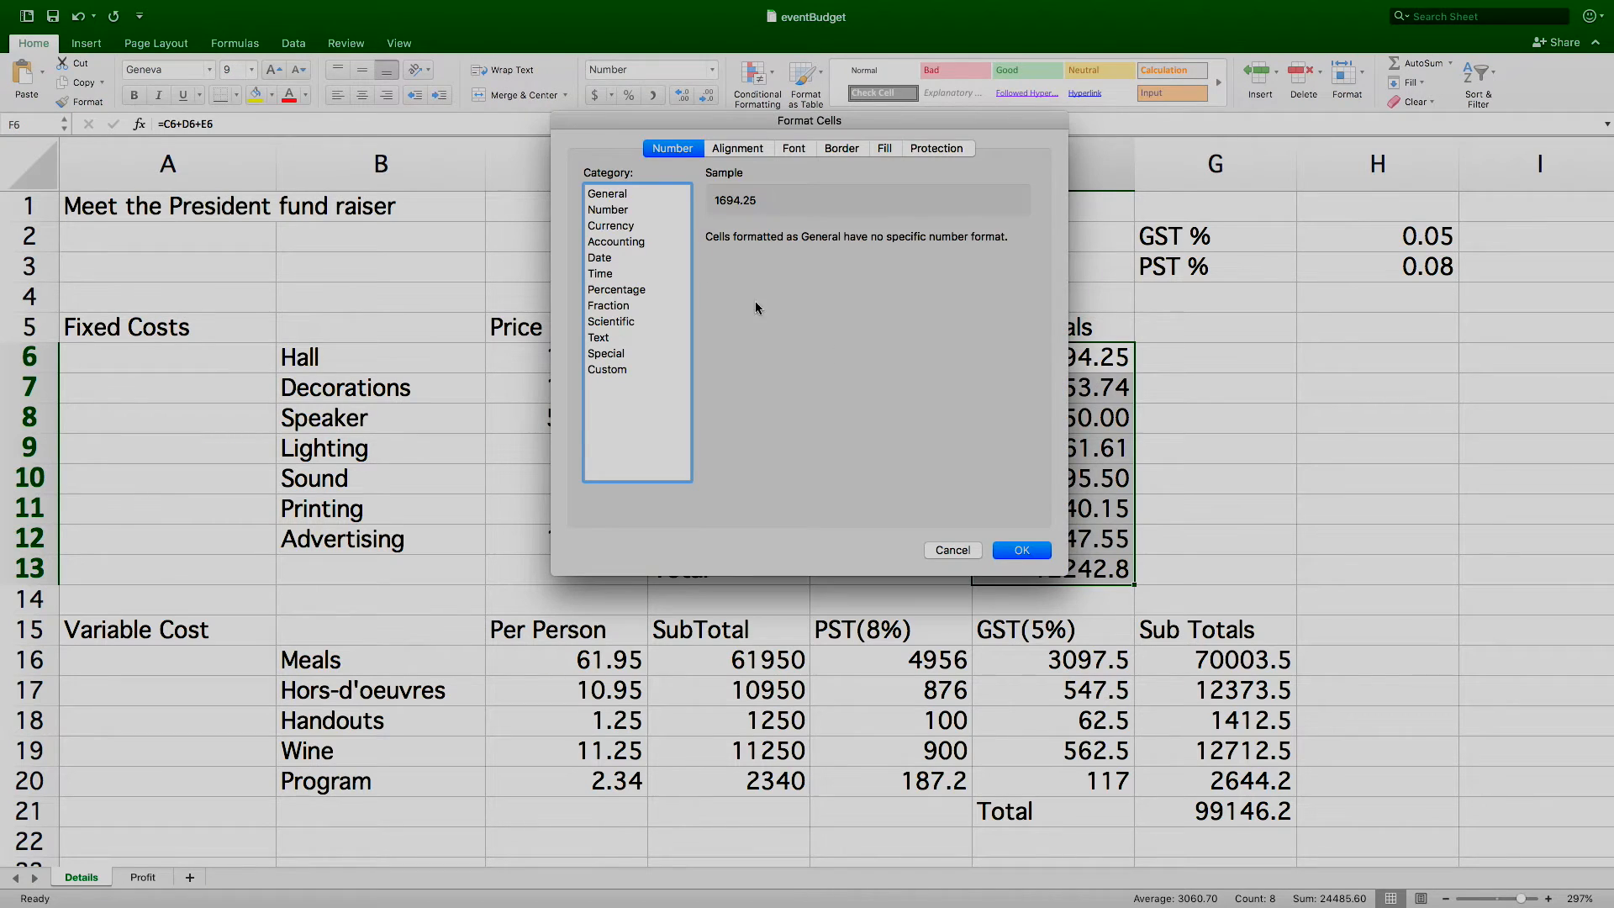
pyautogui.click(606, 225)
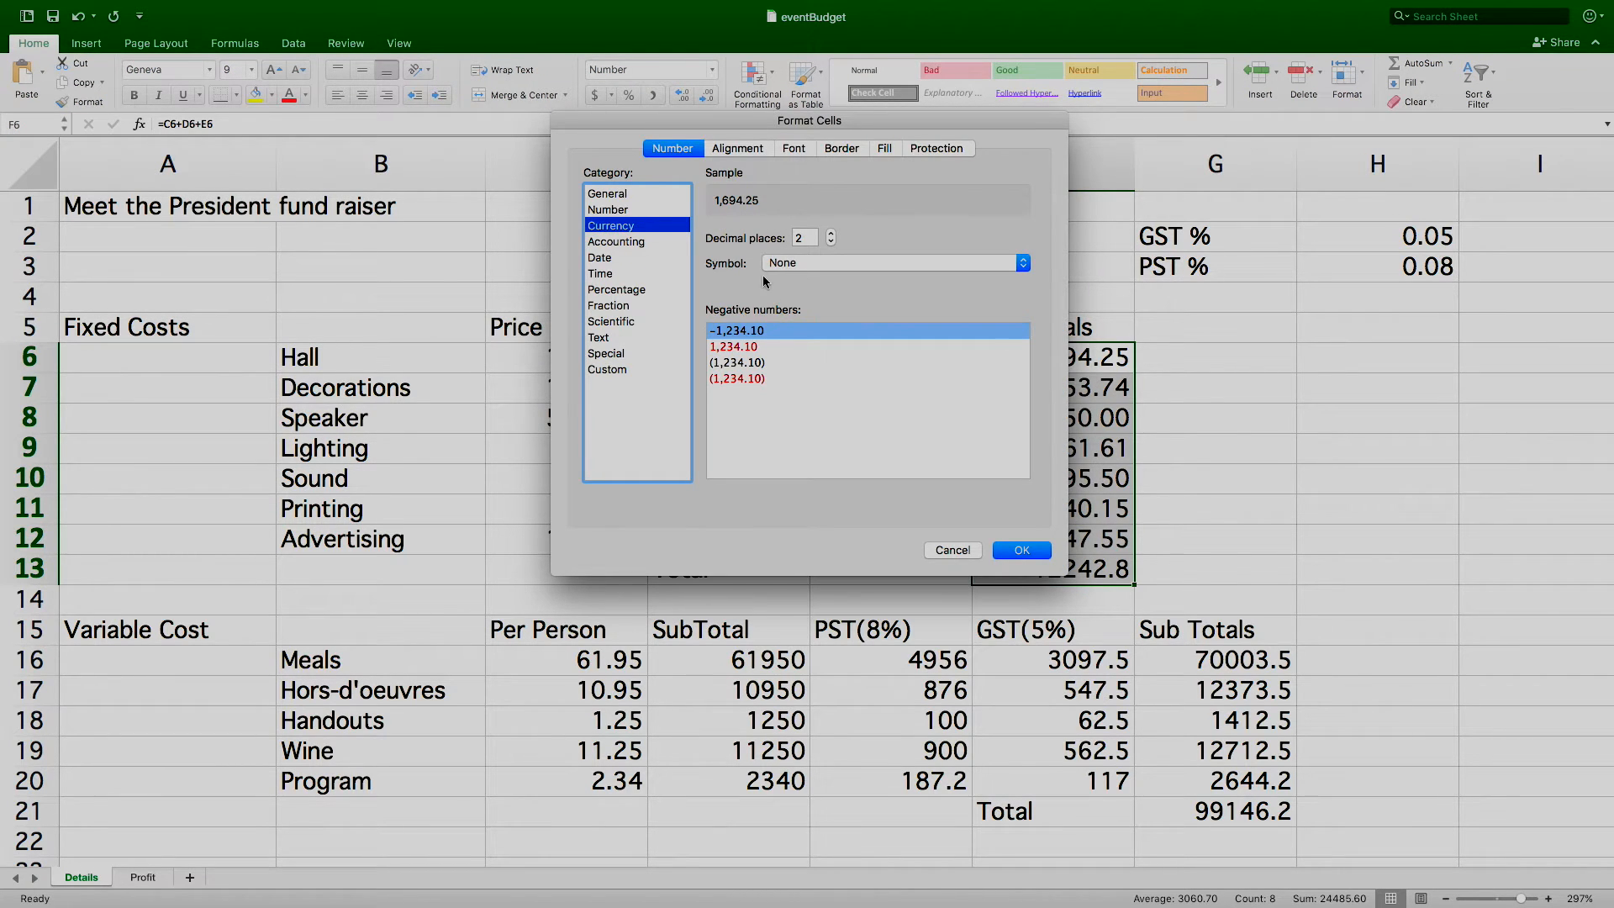
pyautogui.click(790, 264)
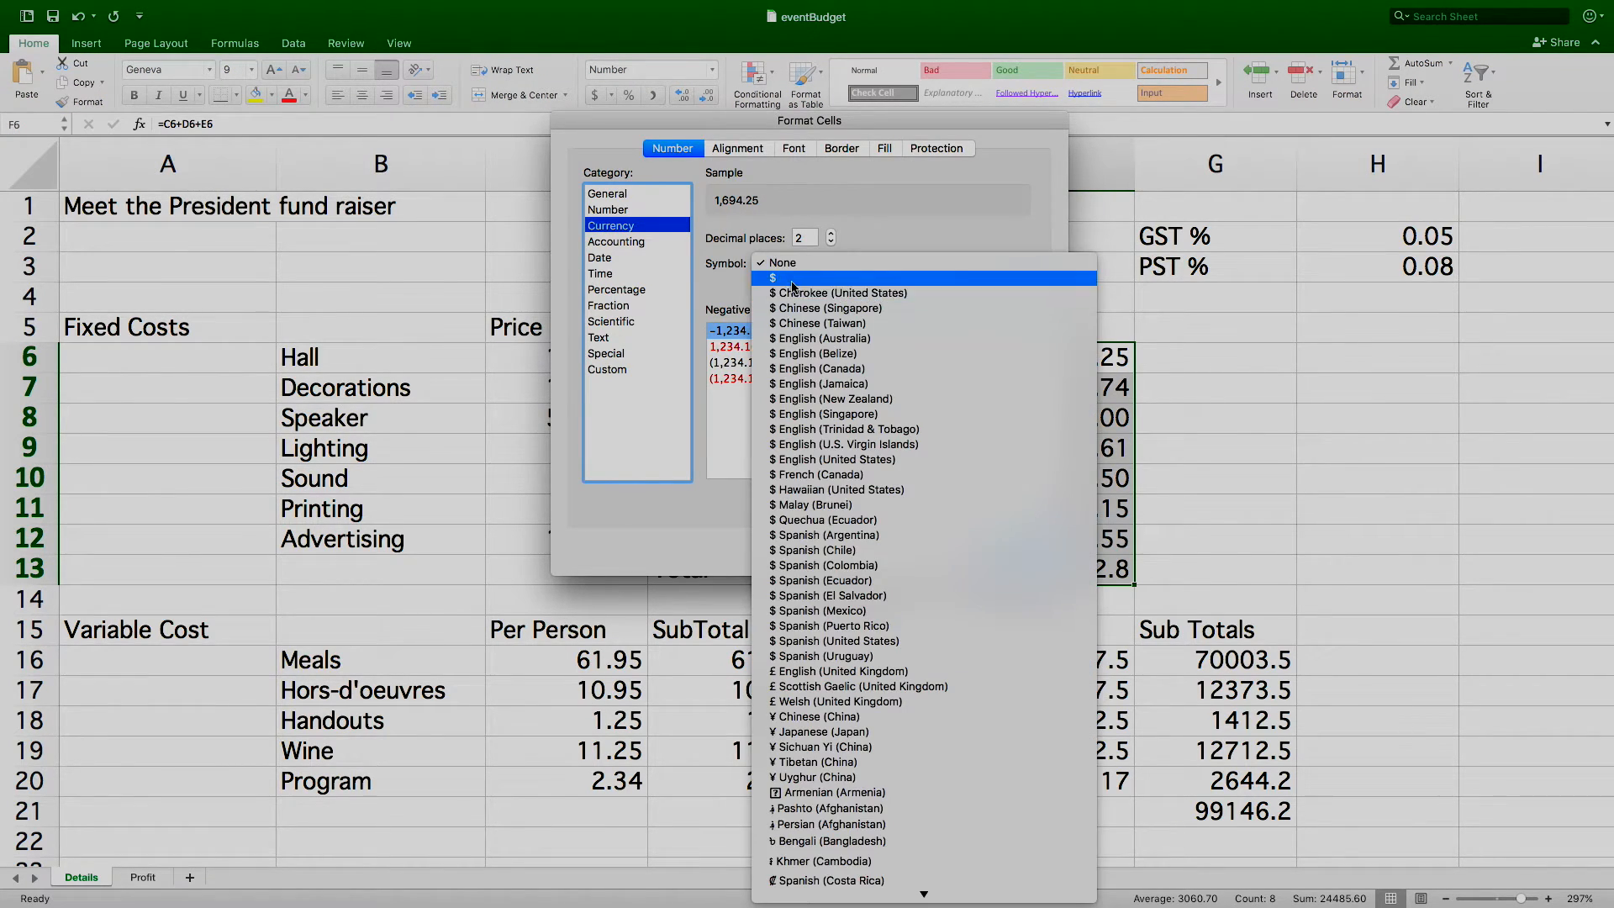
pyautogui.click(793, 280)
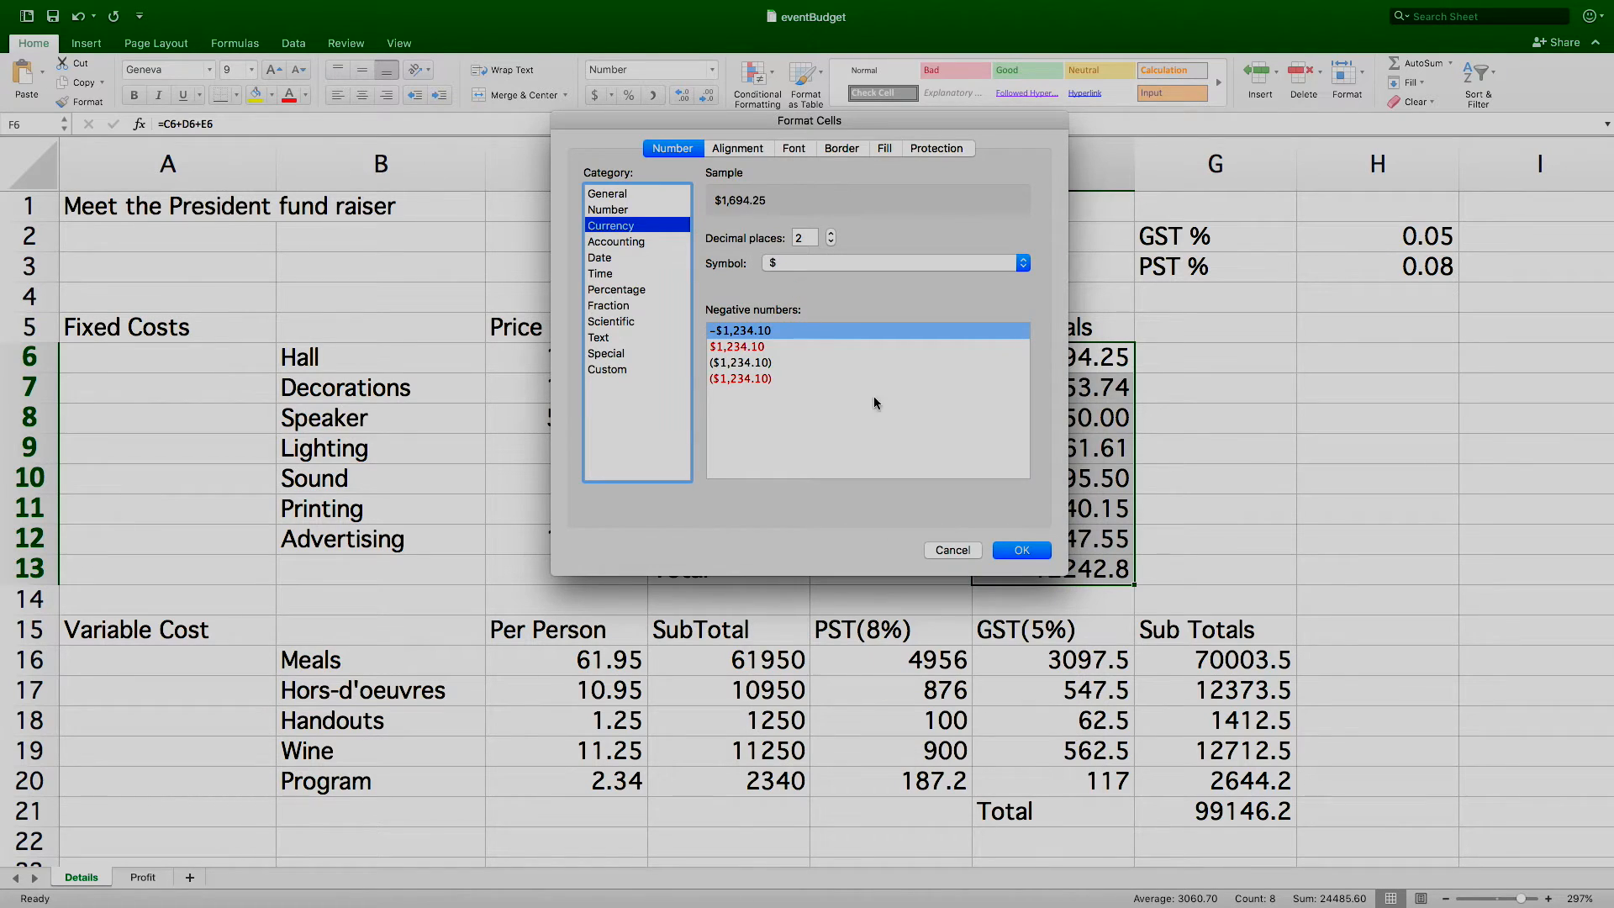
pyautogui.click(1041, 552)
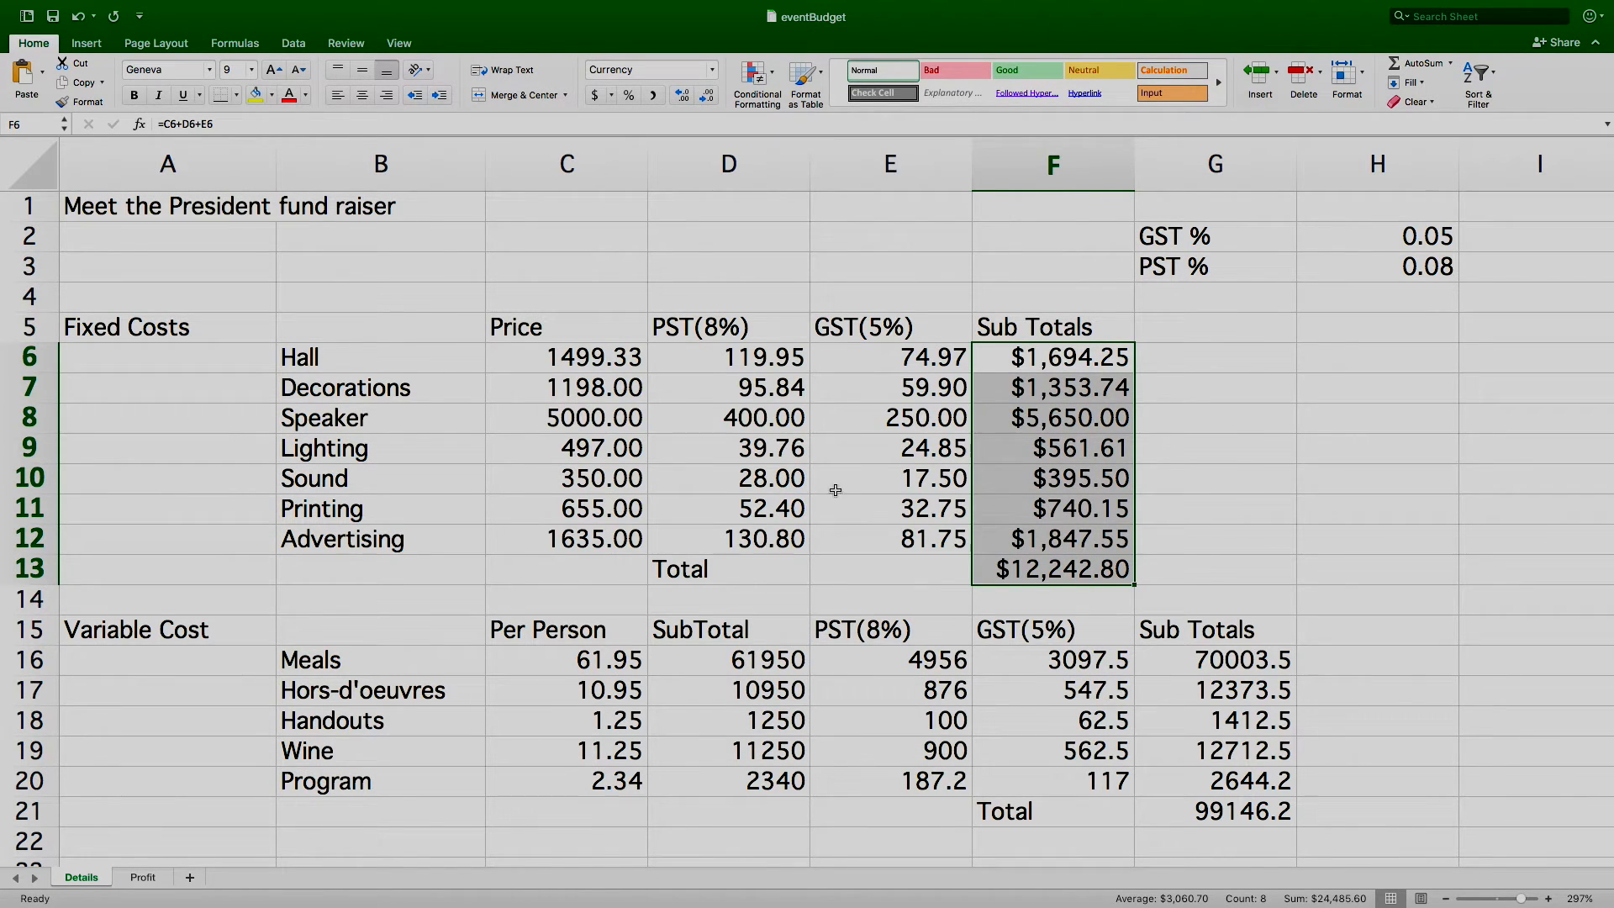
# Step: Set a medium-thick solid outline border around the fixed cost table B6:F12
pyautogui.moveTo(370, 367); pyautogui.dragTo(1019, 540)
pyautogui.press('super+1')
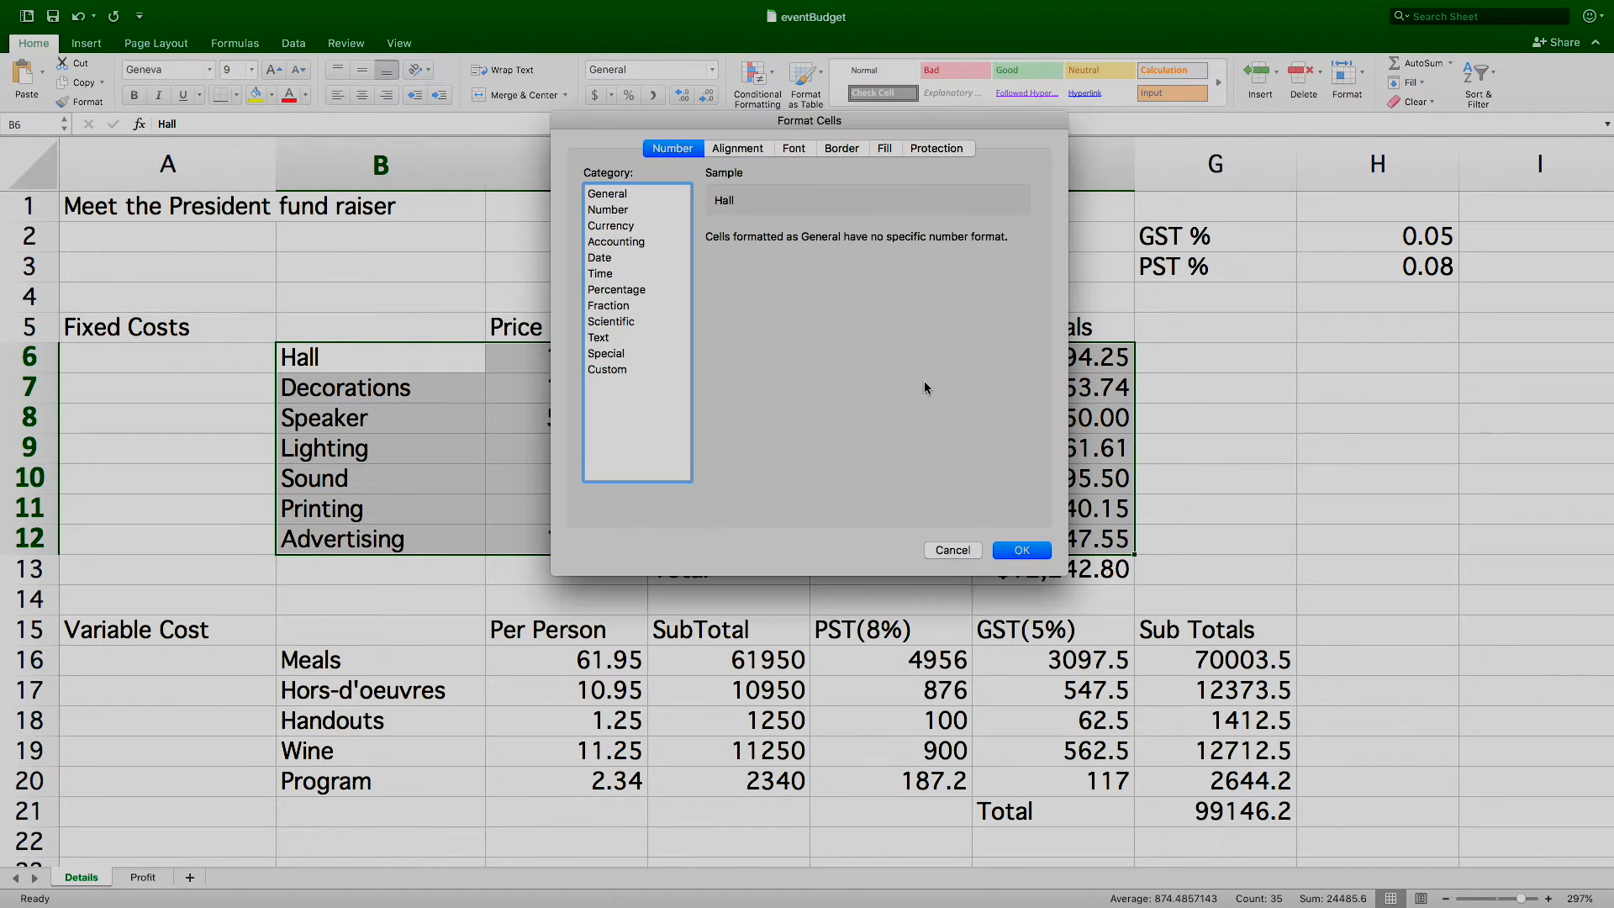
pyautogui.click(842, 149)
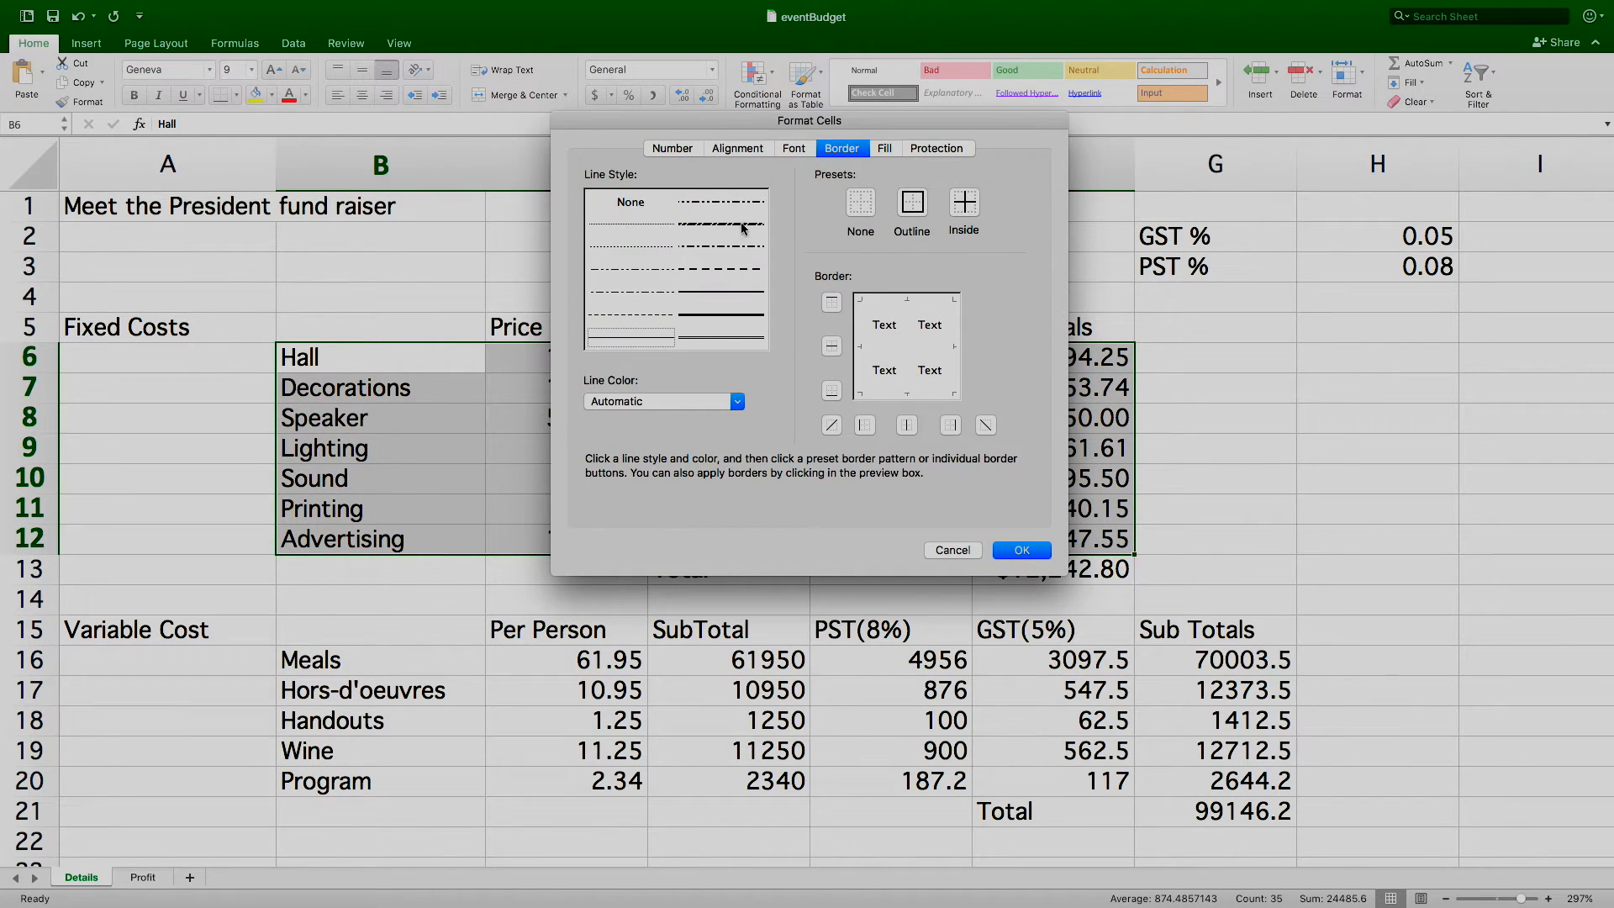
pyautogui.click(695, 296)
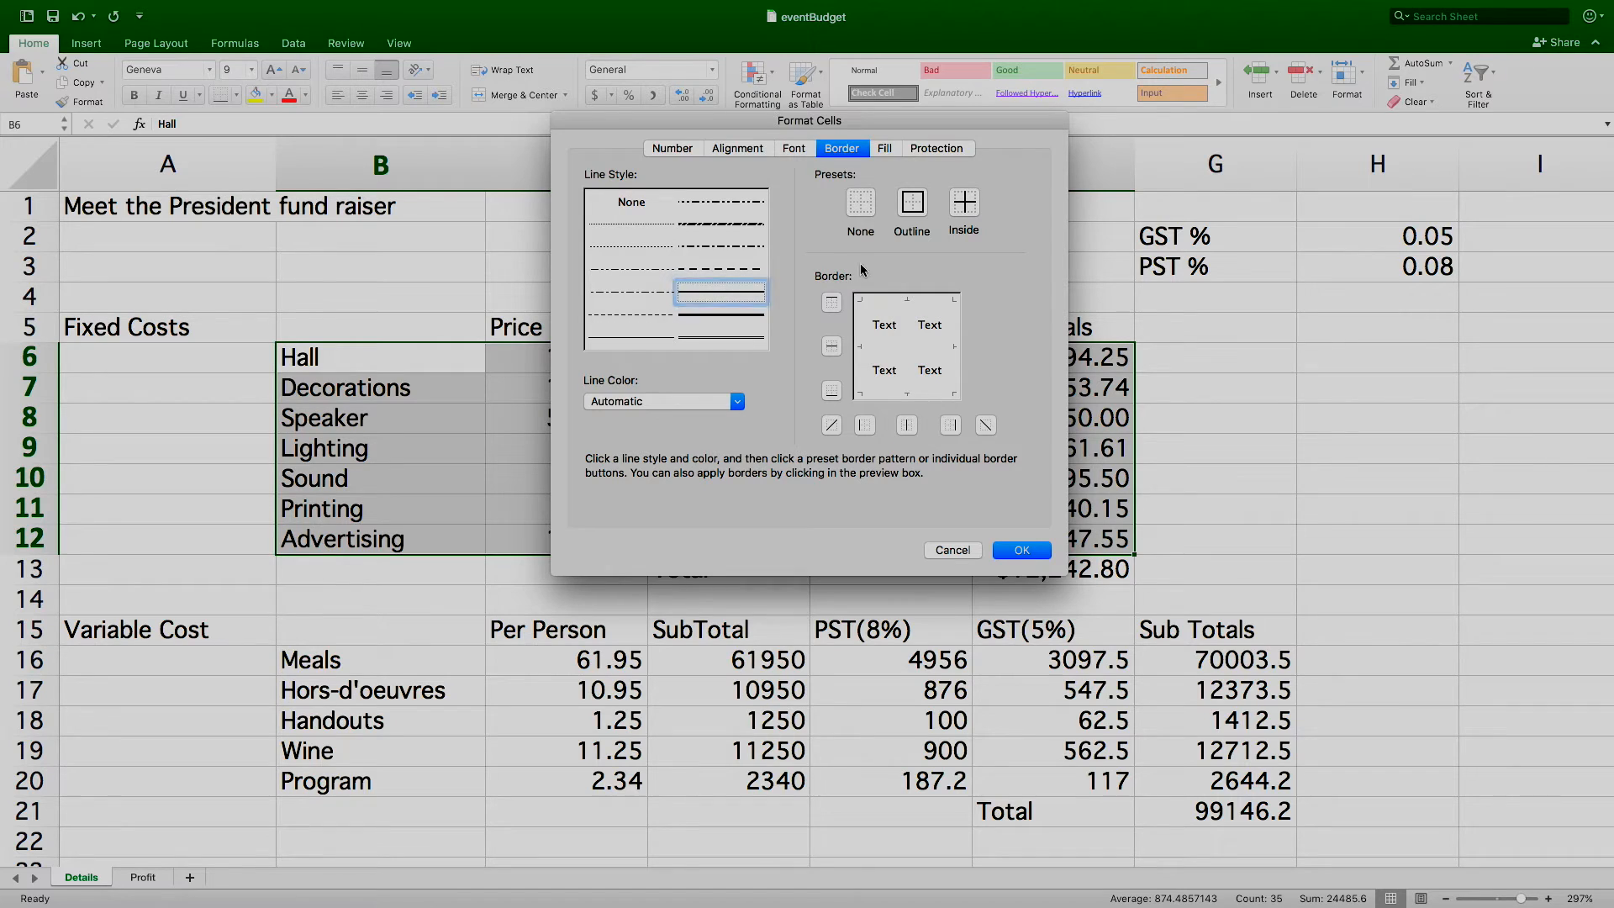
pyautogui.click(915, 208)
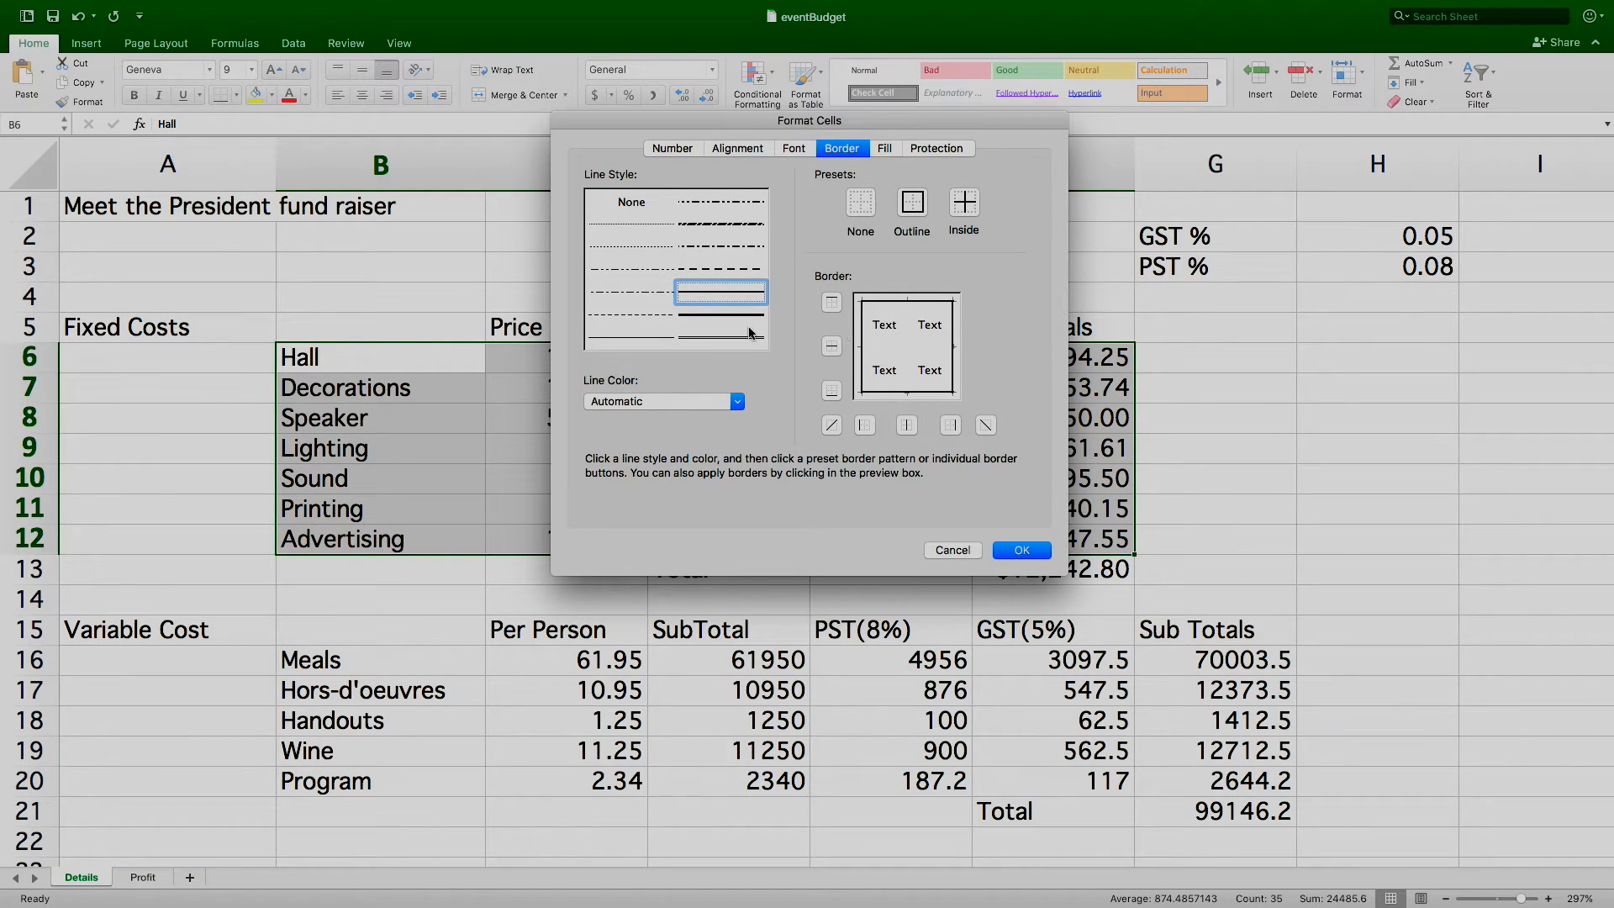
# Step: Try clearing the outline of B6:F12 and redrawing it with a thin line, and switch back to the medium-thick outline
pyautogui.click(644, 225)
pyautogui.click(862, 208)
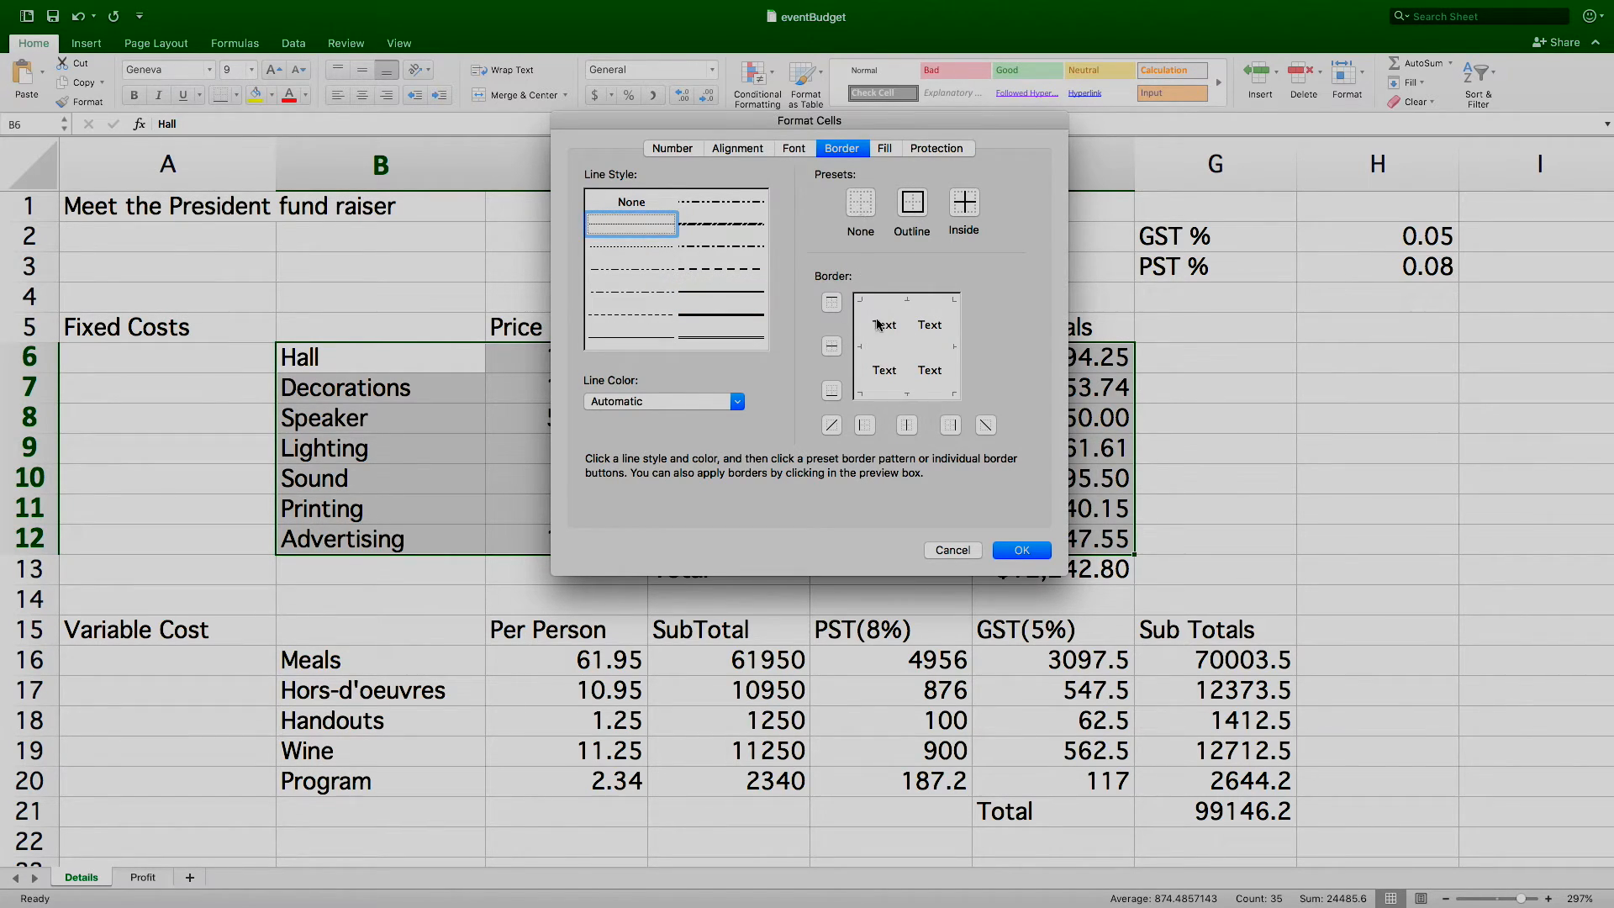
pyautogui.click(913, 206)
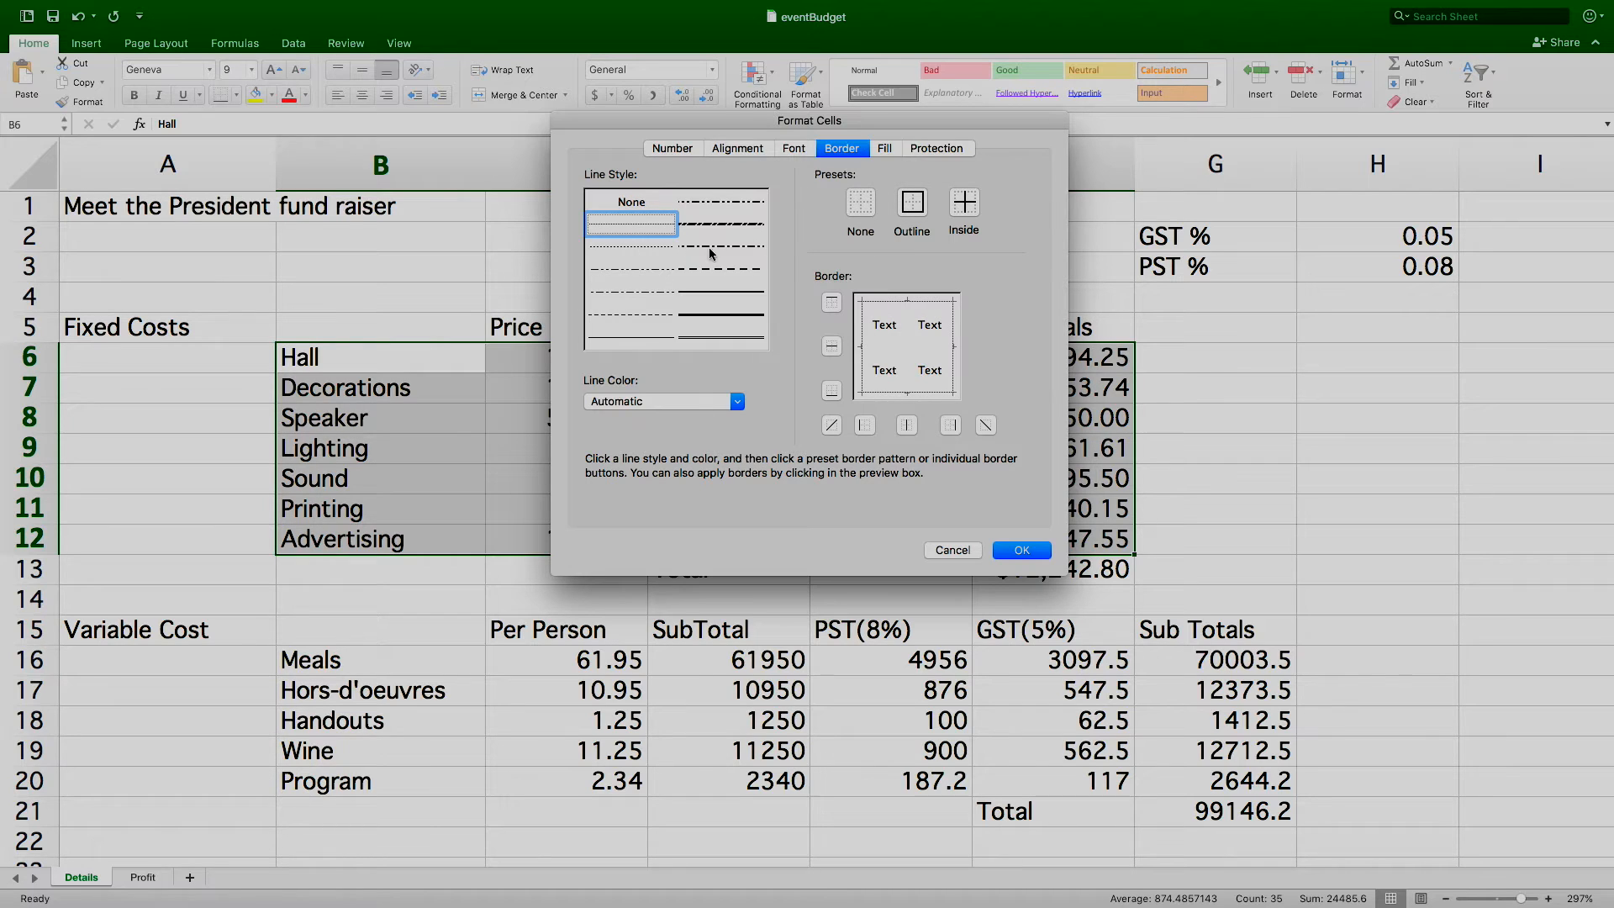
pyautogui.click(724, 292)
pyautogui.click(920, 209)
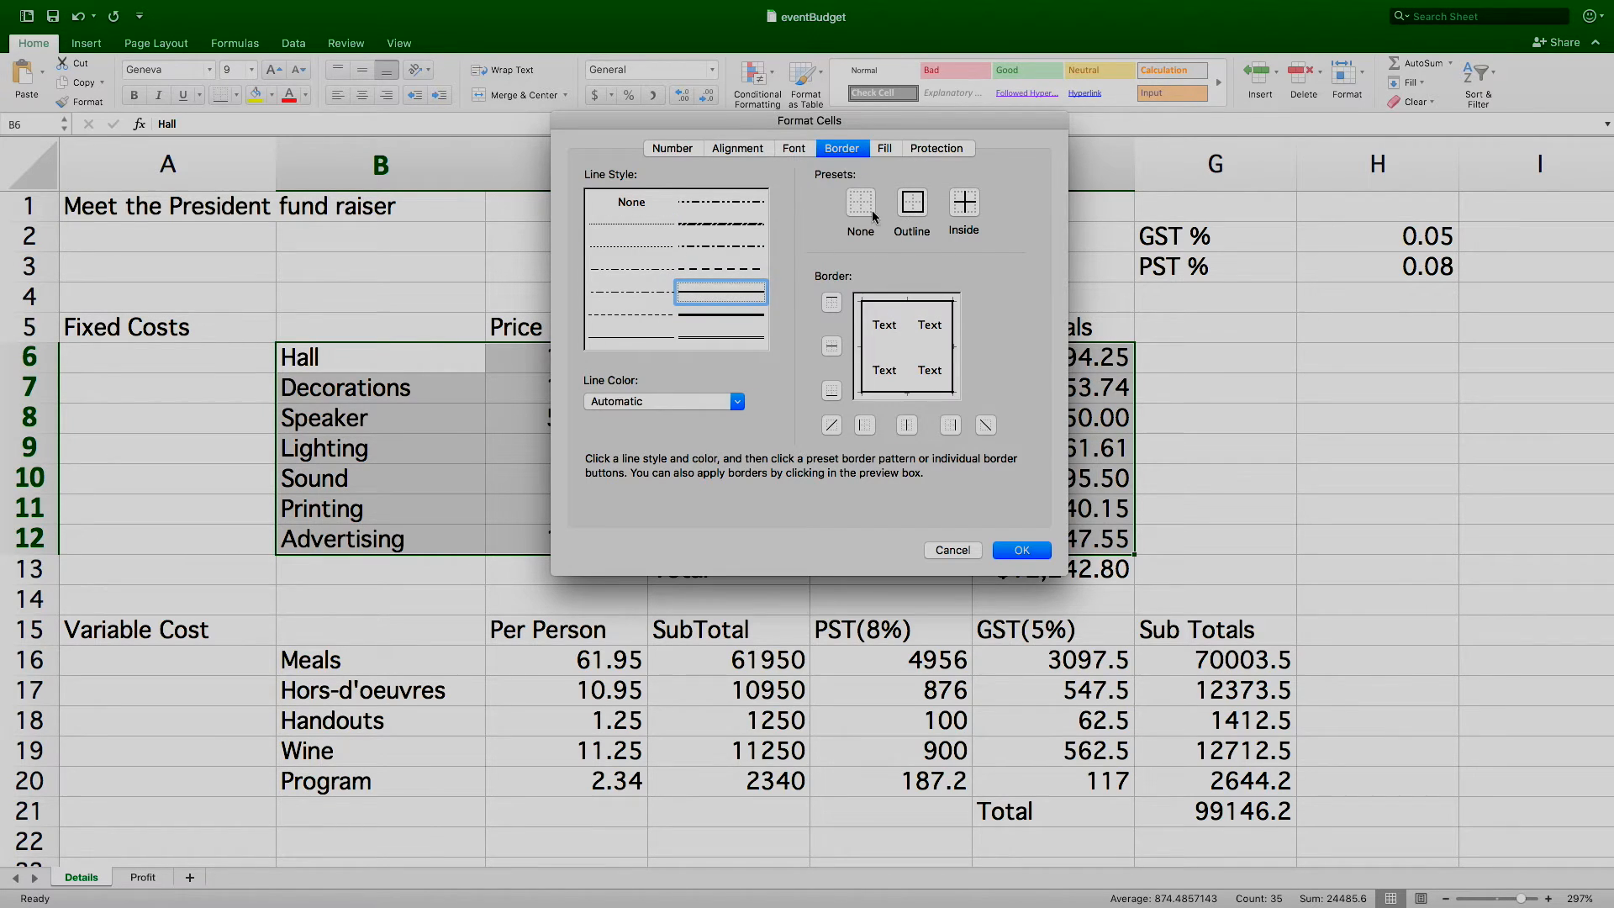
# Step: Add thin inside borders between the cells of B6:F12 and apply the border formatting
pyautogui.click(644, 225)
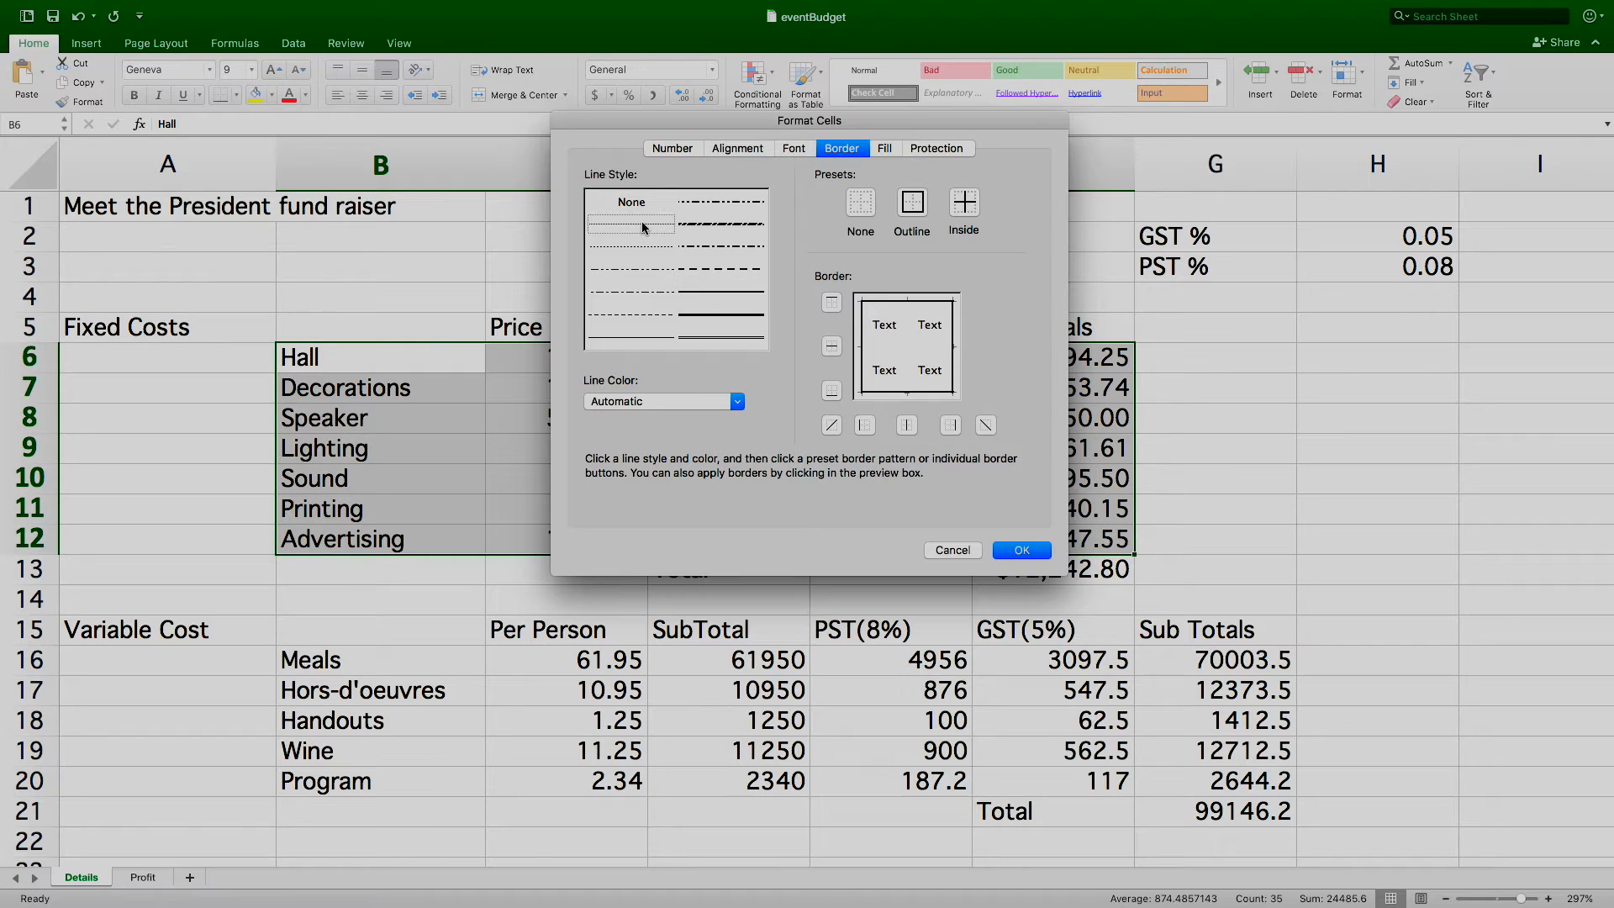
pyautogui.click(967, 207)
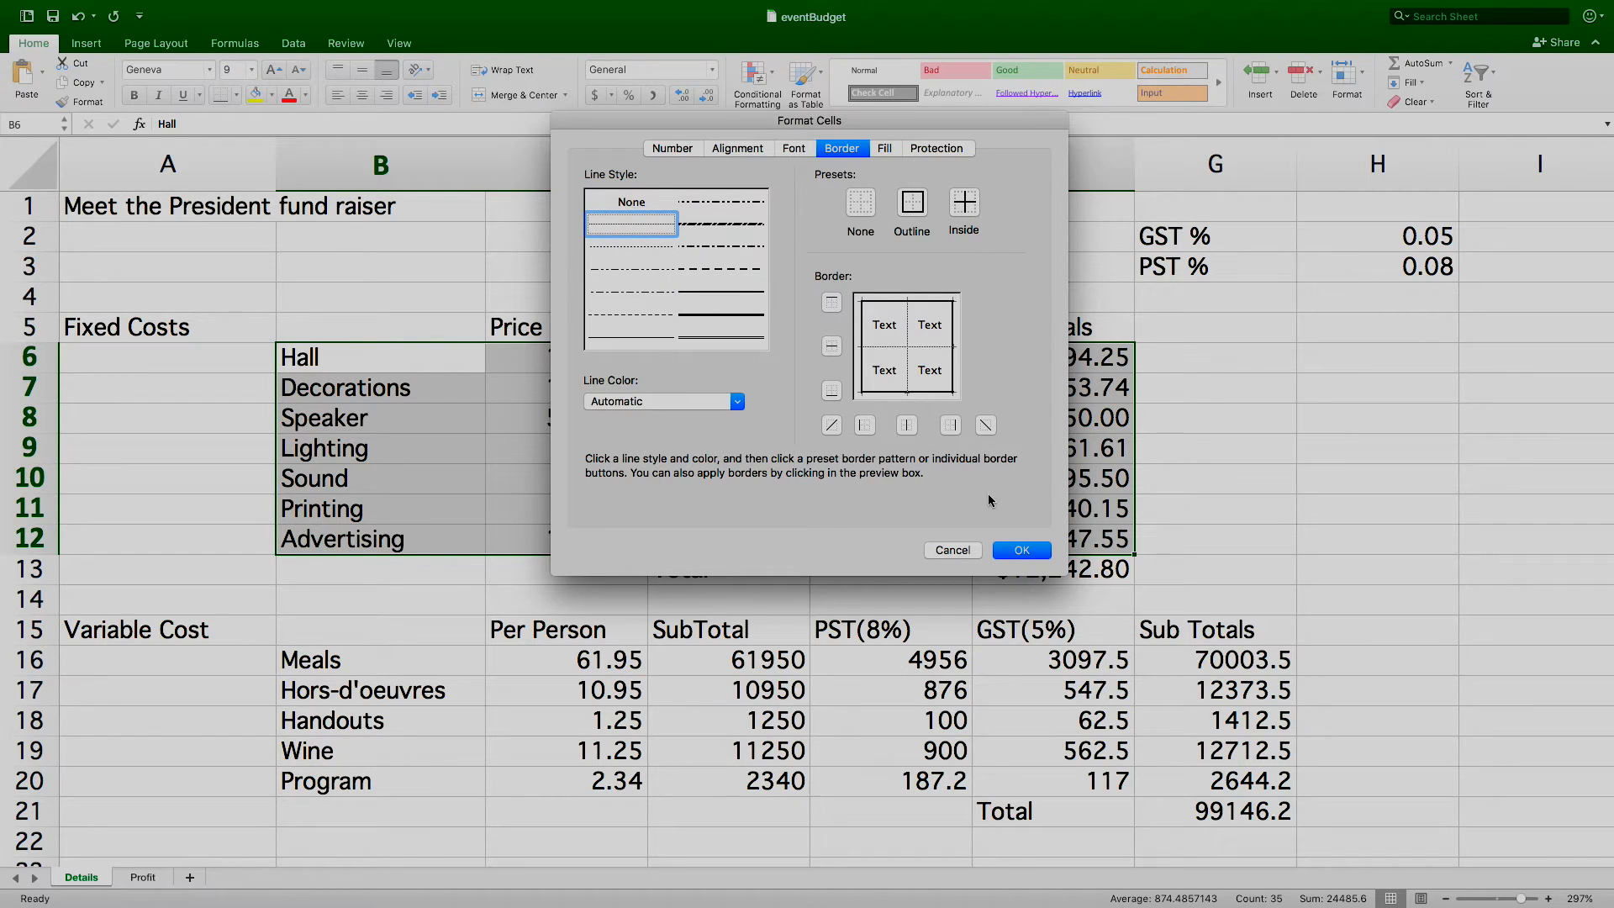
pyautogui.click(1021, 549)
# Step: Make the Fixed Costs header row A5:F5 bold
pyautogui.moveTo(185, 336); pyautogui.dragTo(1051, 341)
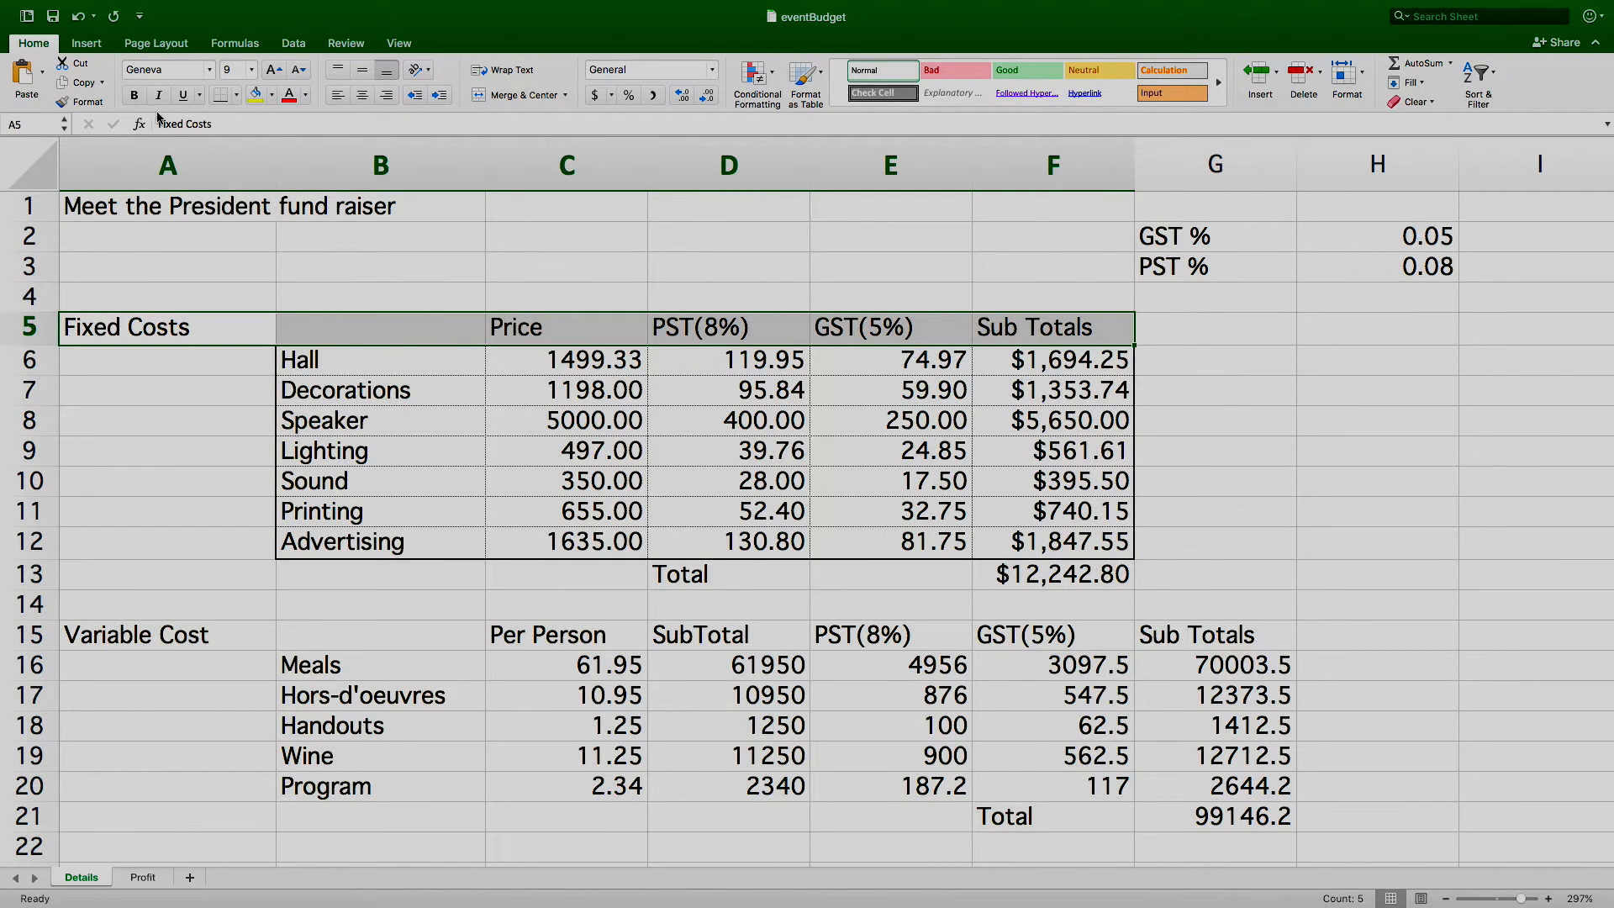
pyautogui.click(134, 95)
# Step: Merge the title cells A1:H1 and center the title text horizontally and vertically
pyautogui.moveTo(181, 220); pyautogui.dragTo(1321, 216)
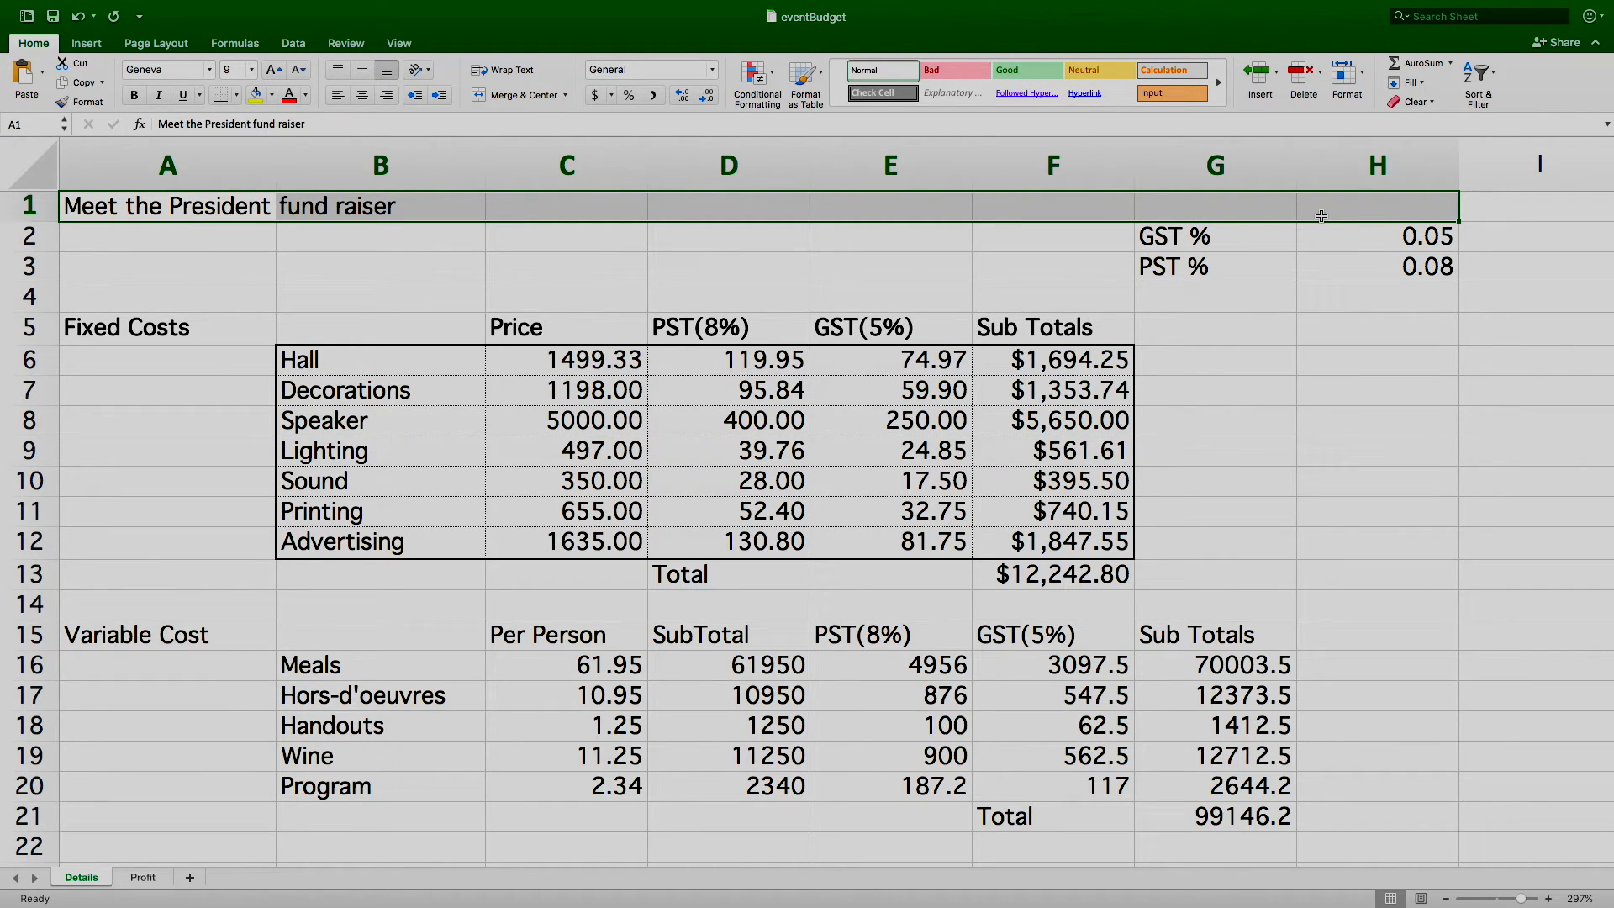
pyautogui.press('super+1')
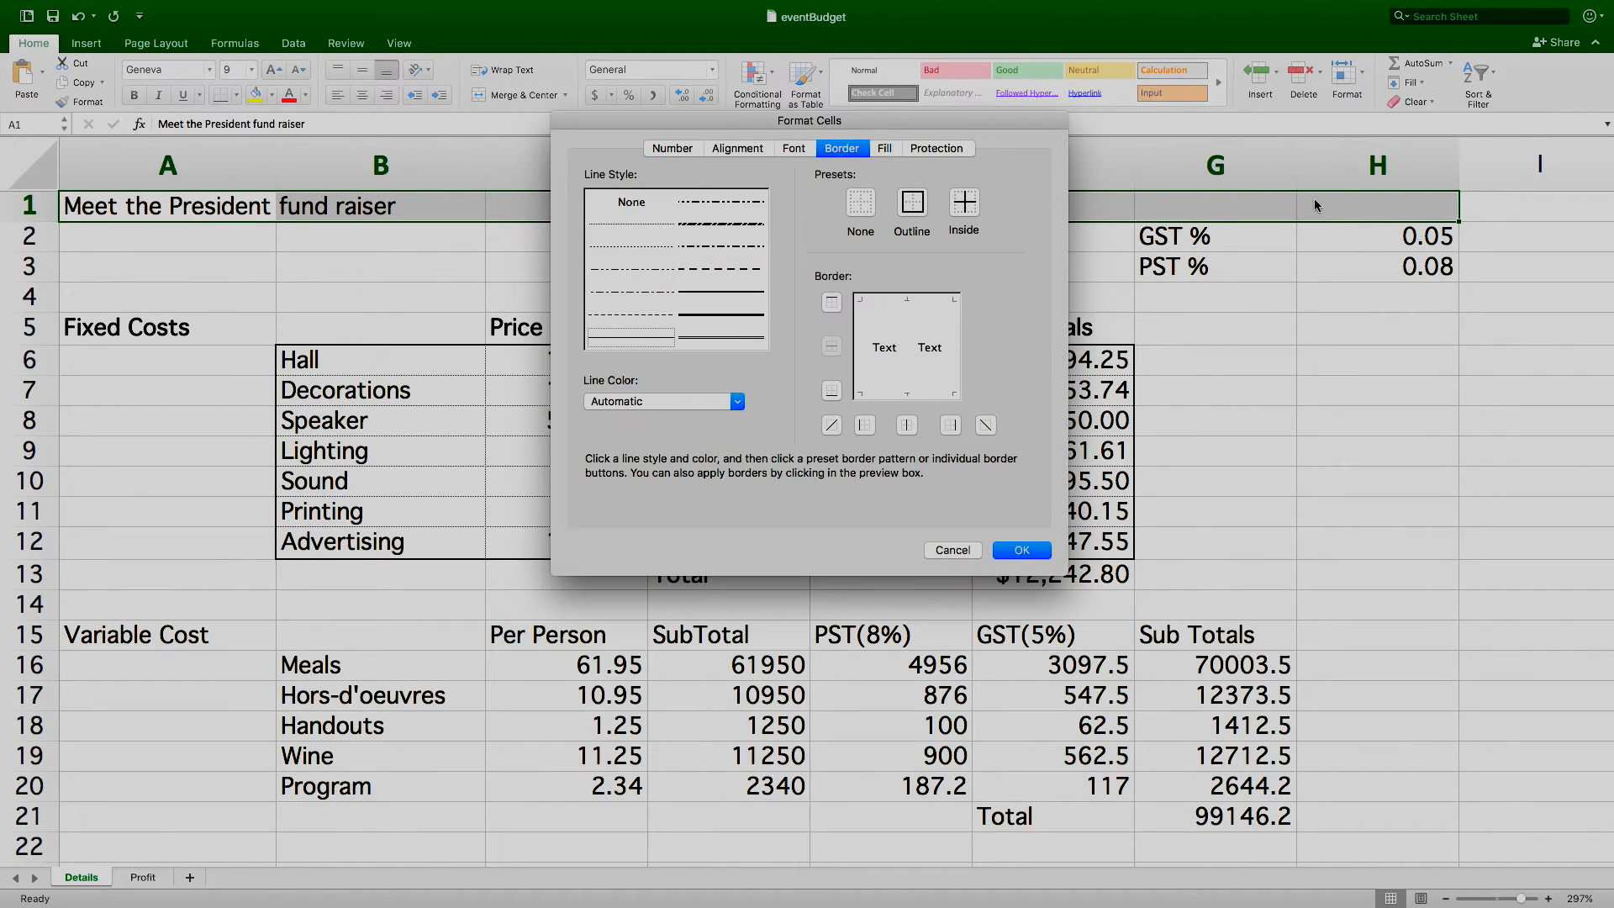
pyautogui.click(727, 151)
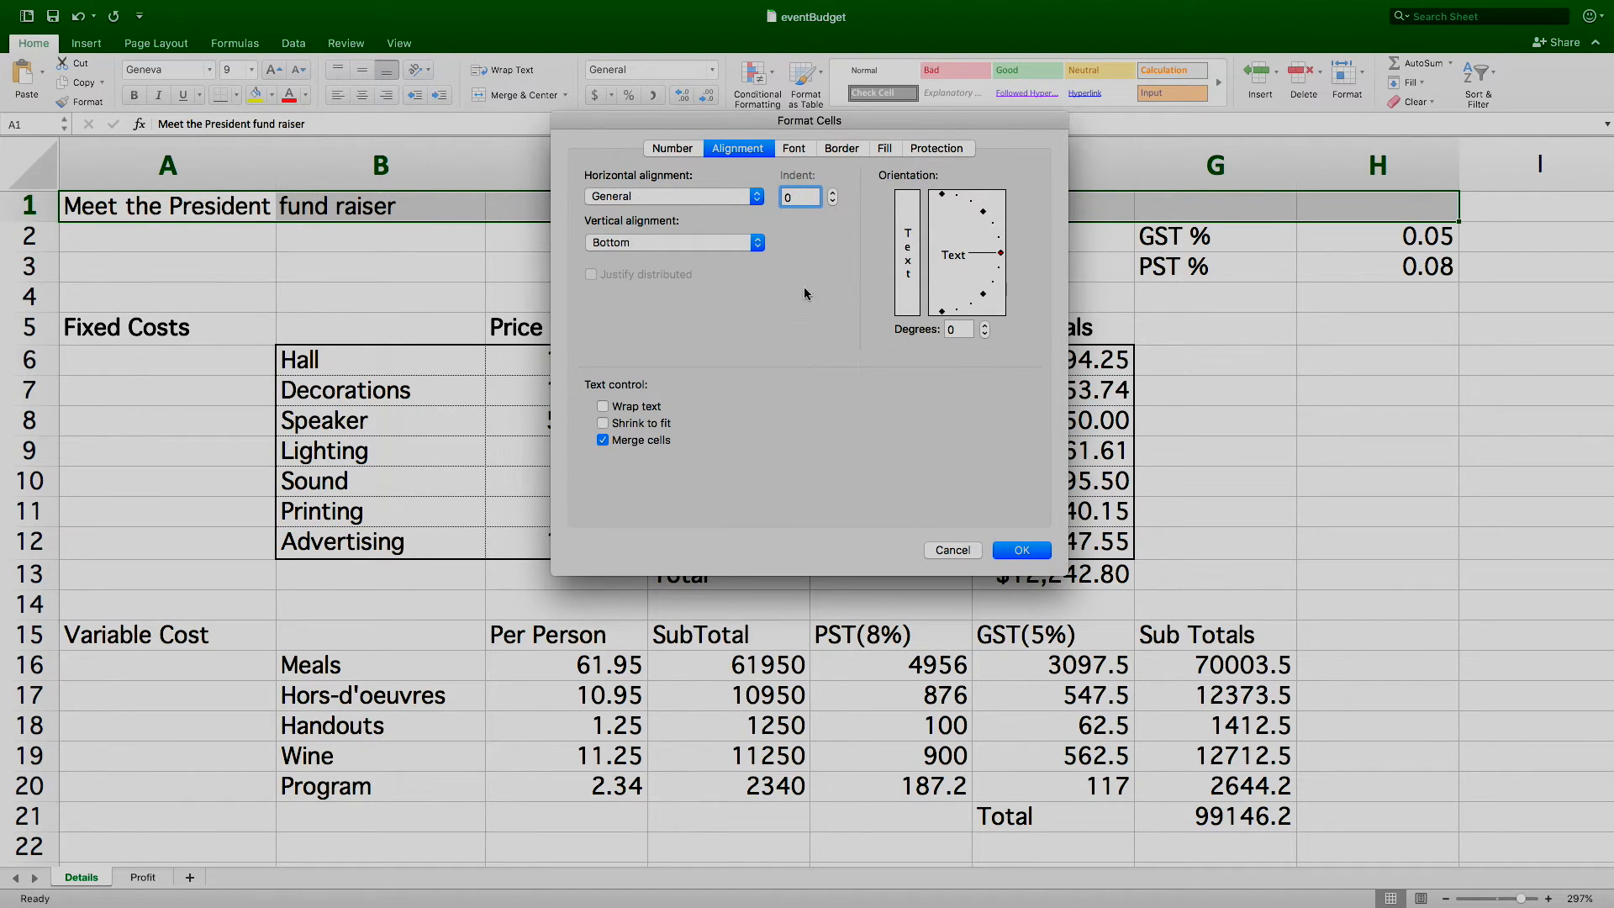
pyautogui.click(660, 194)
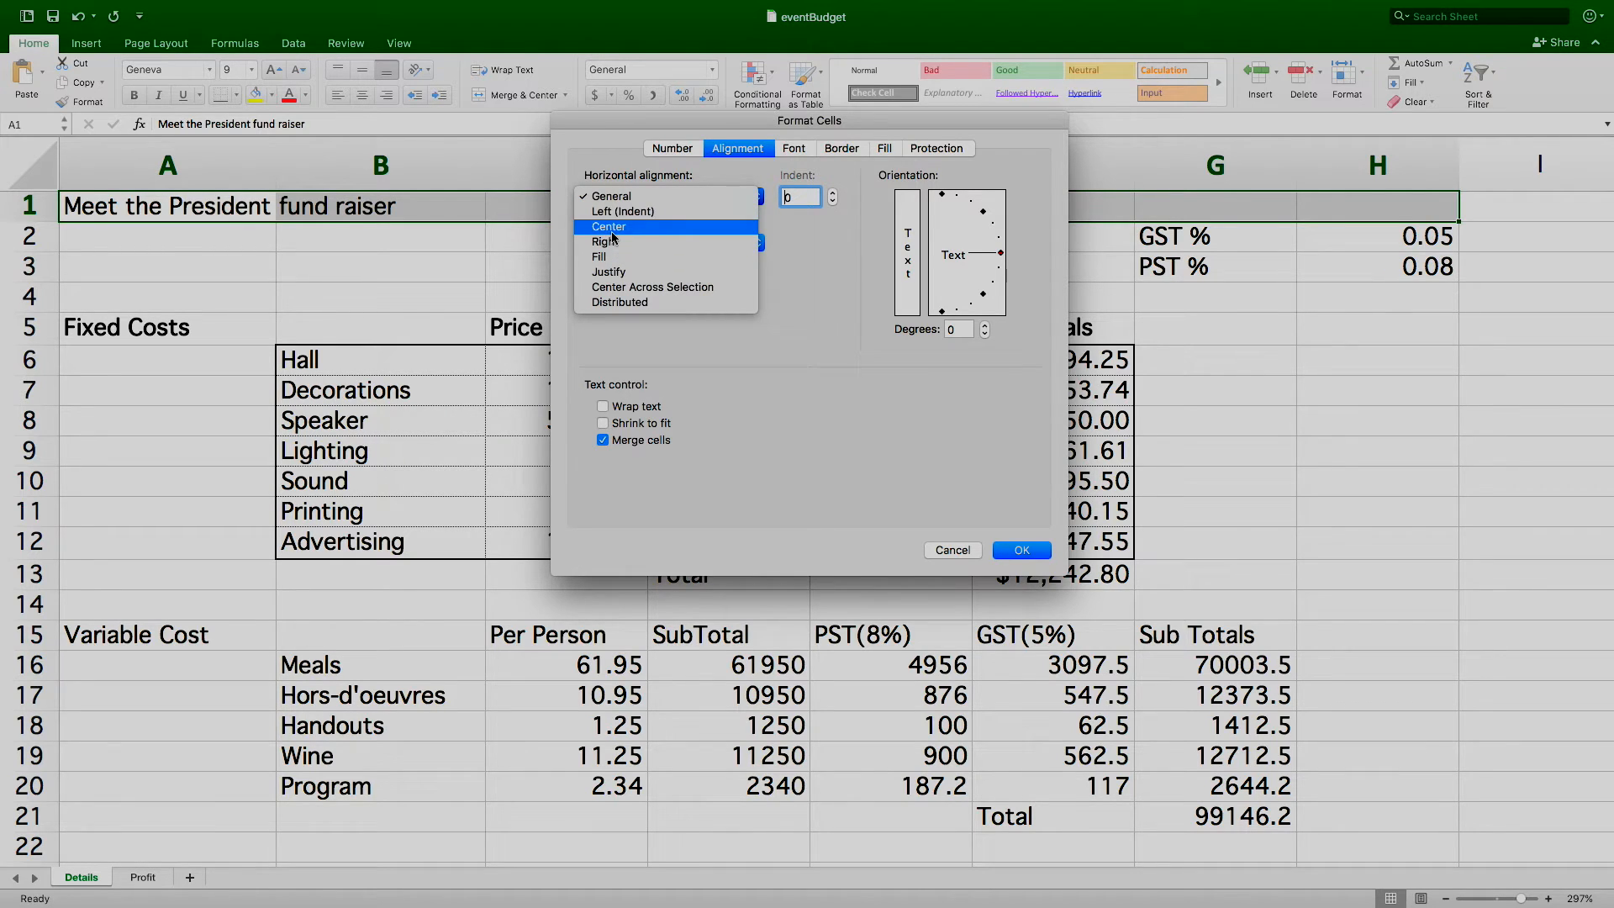
pyautogui.click(612, 228)
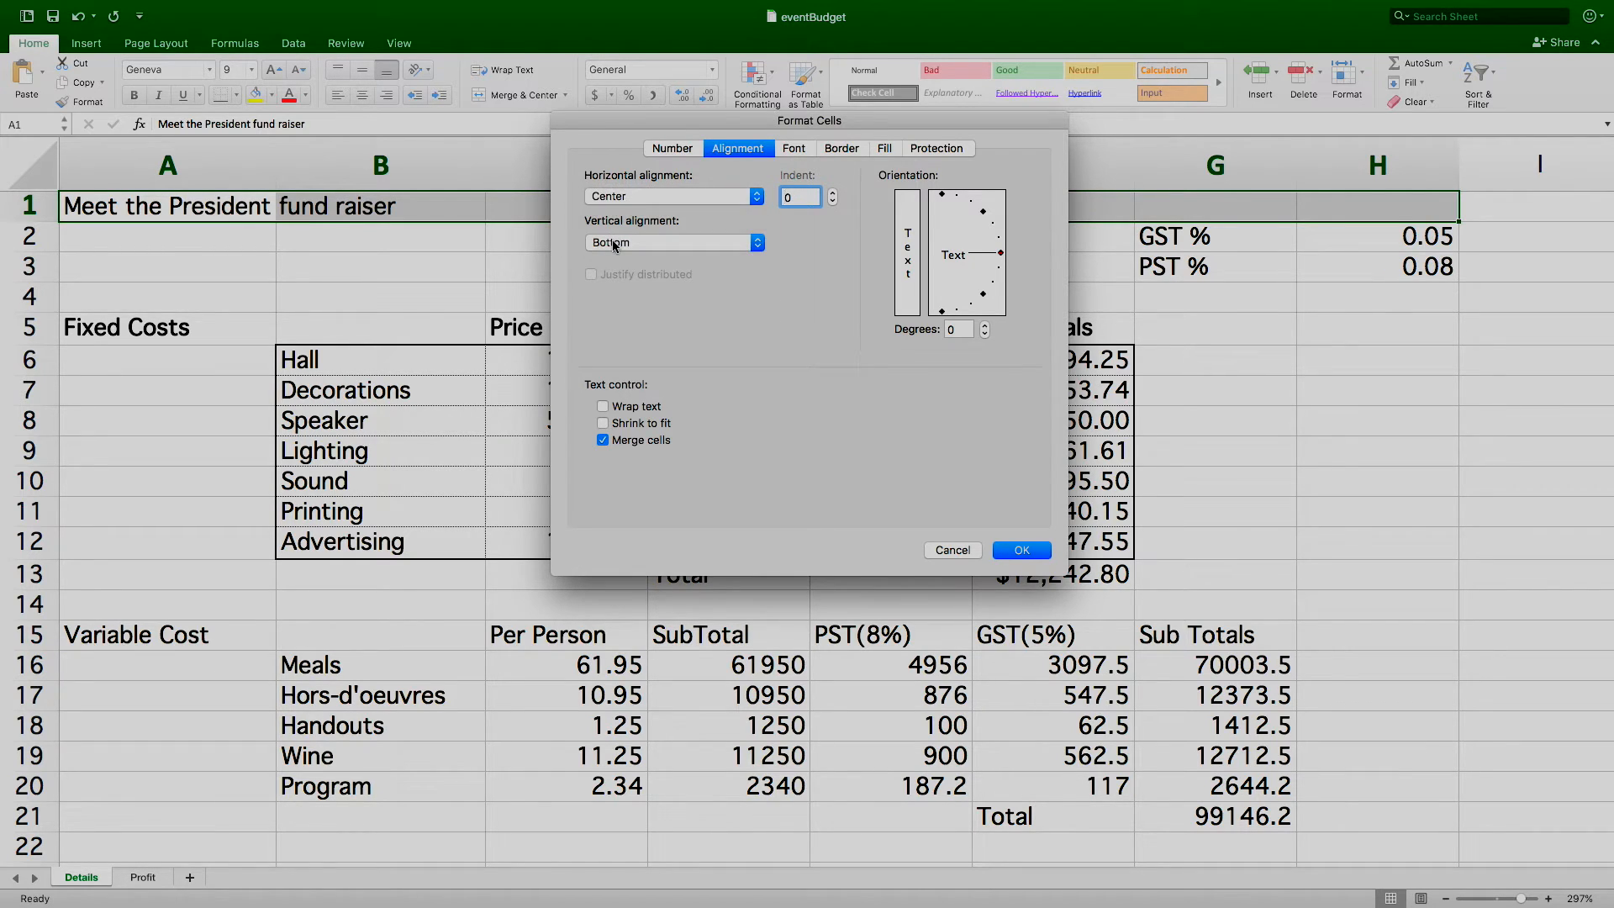
pyautogui.click(615, 244)
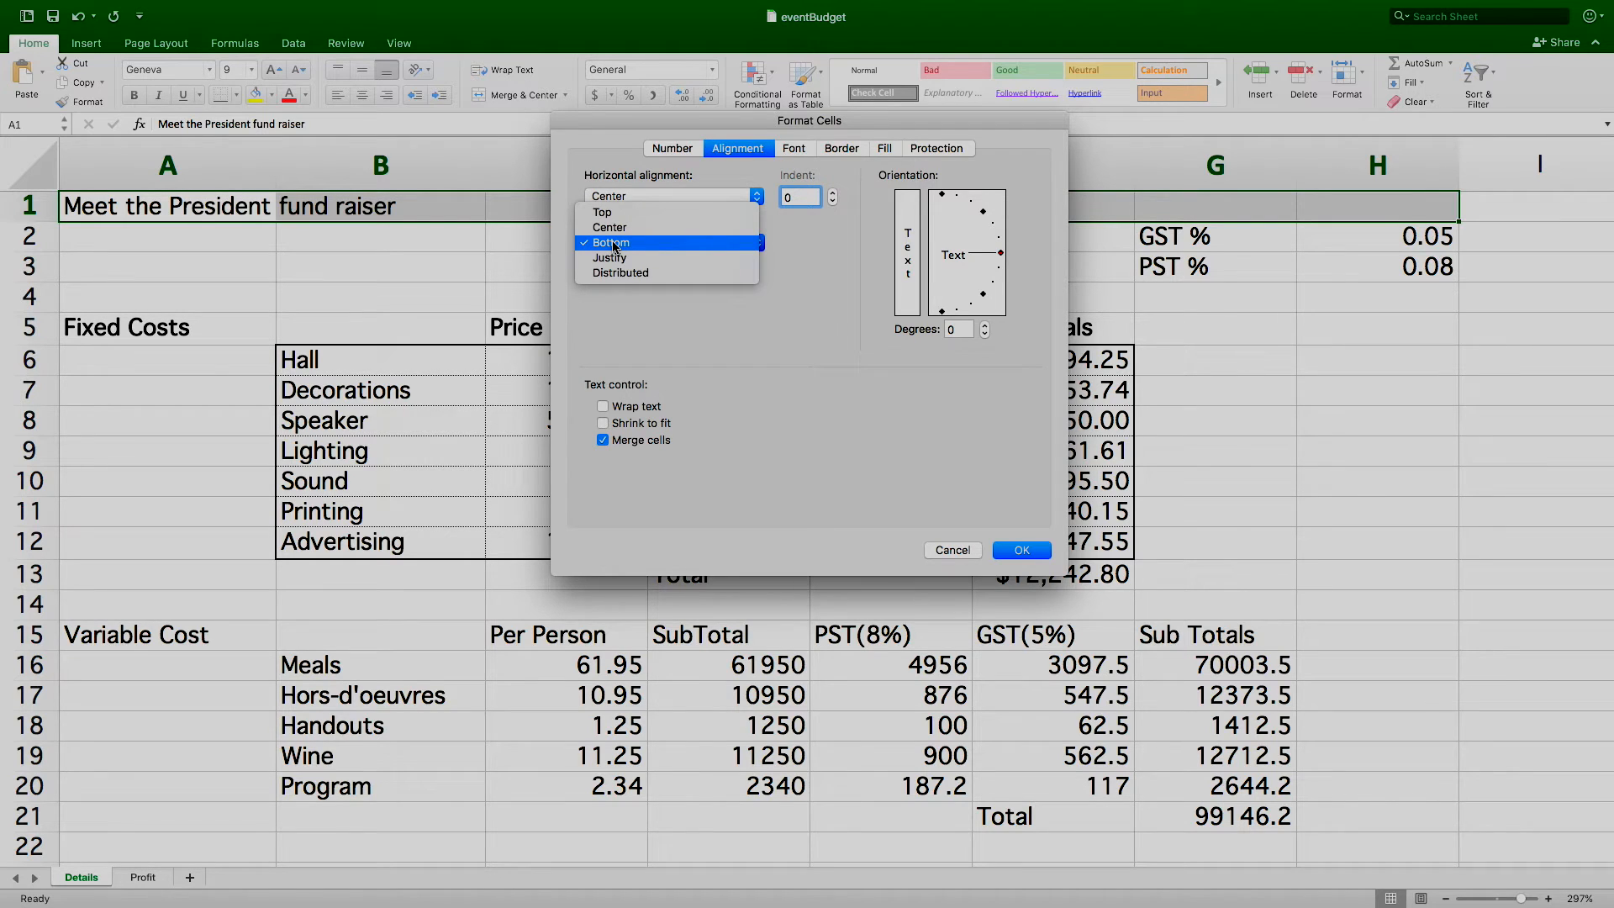
pyautogui.click(611, 230)
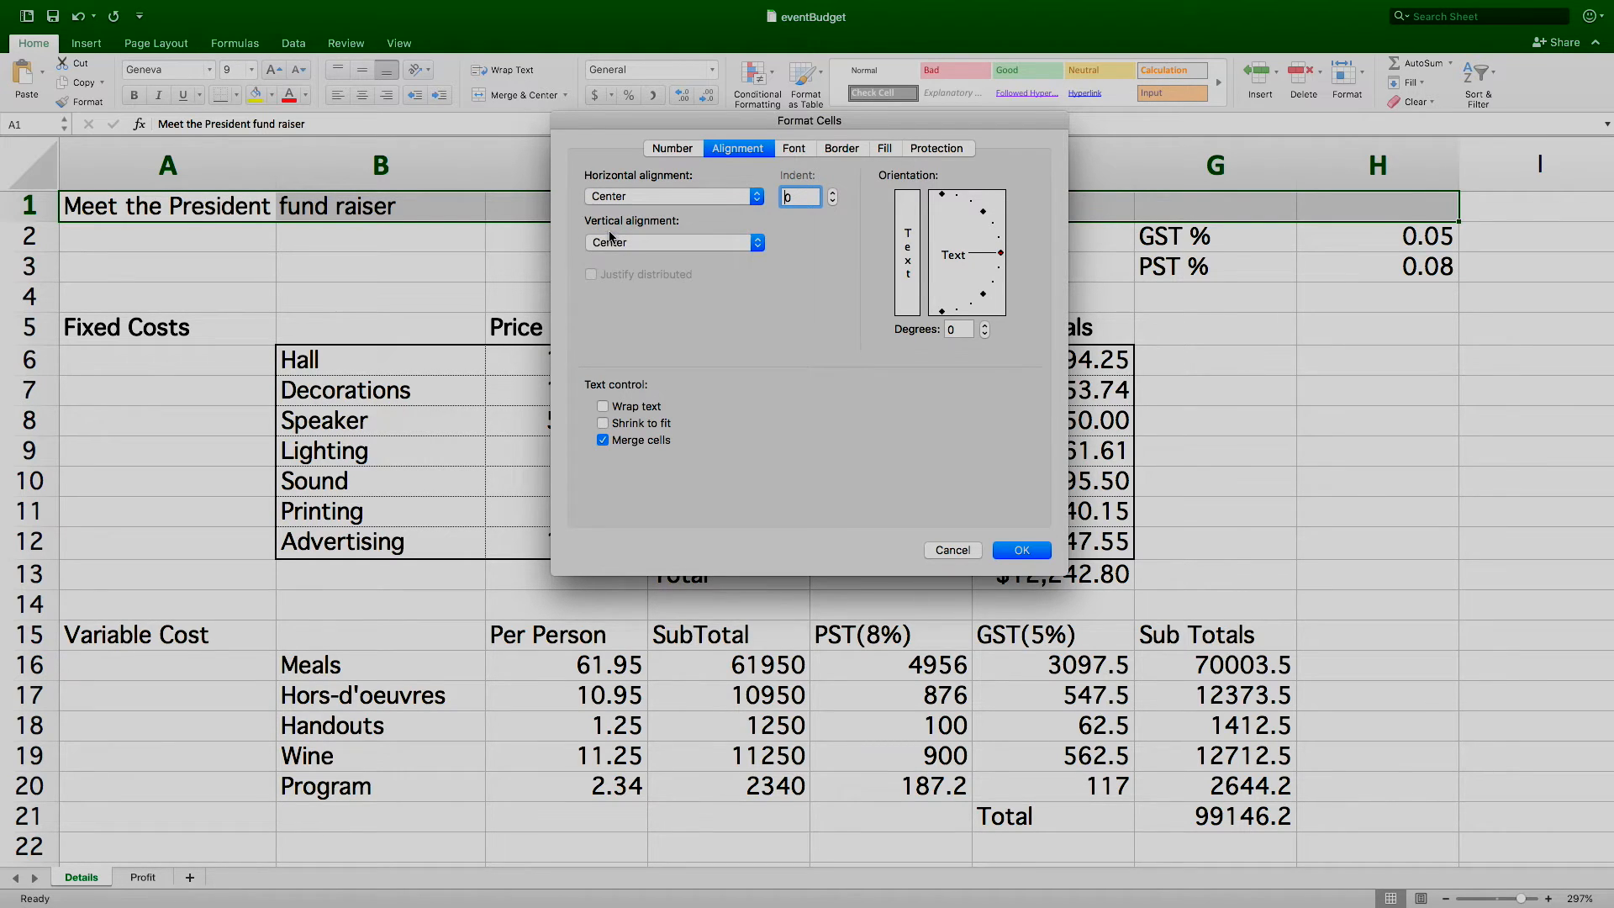
pyautogui.click(1031, 553)
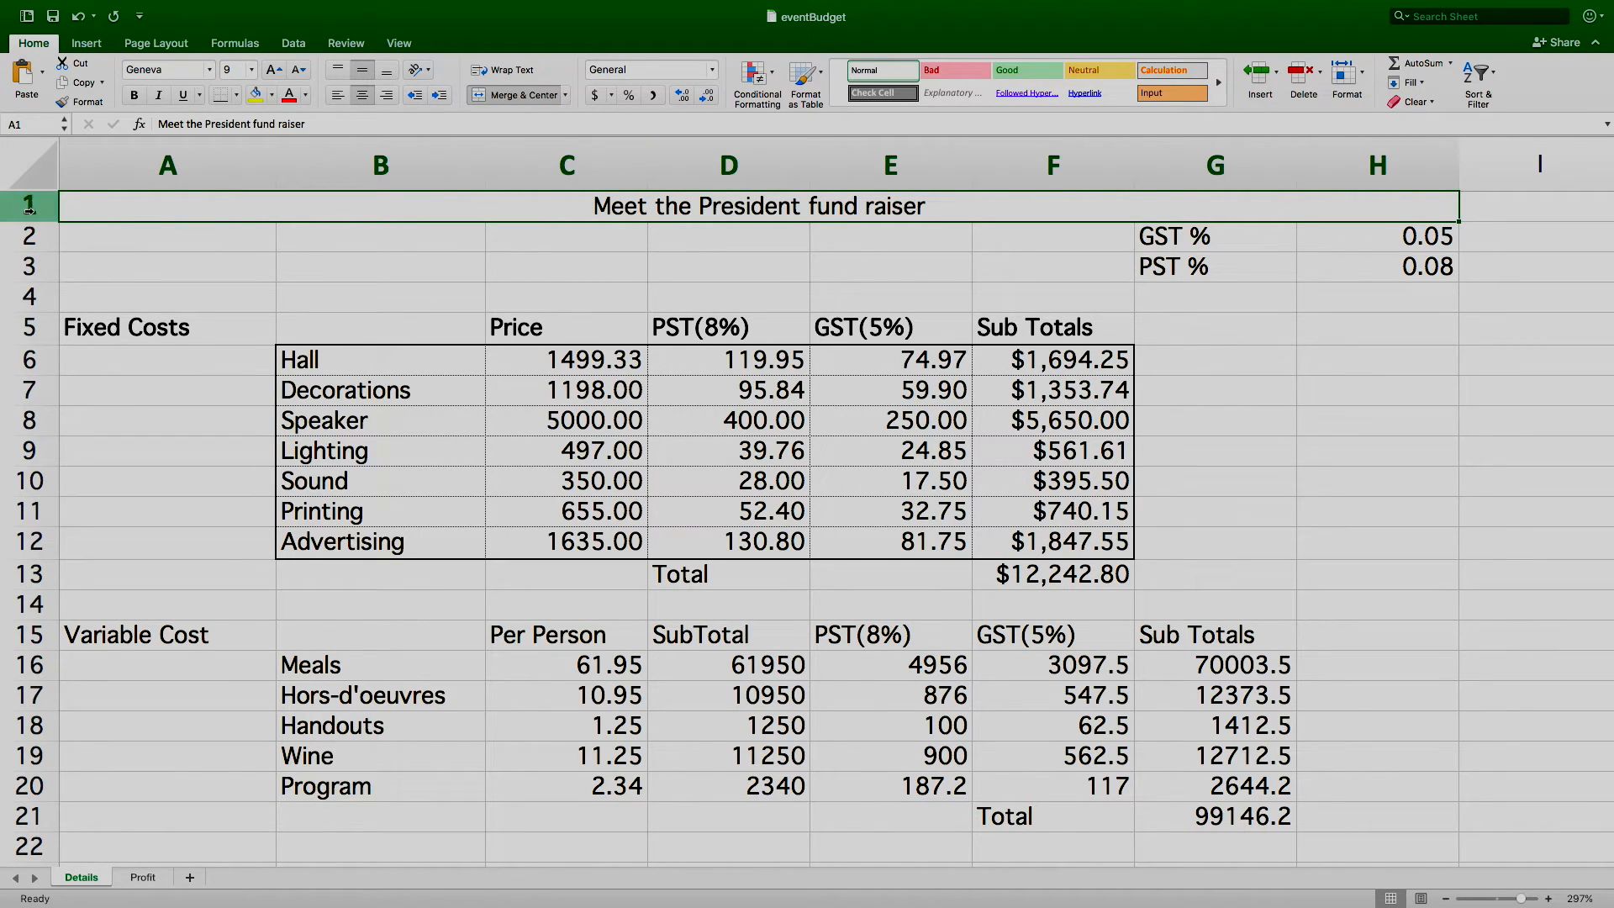
# Step: Set the title's font size to 22 and make row 1 taller to fit it
pyautogui.moveTo(30, 220); pyautogui.dragTo(29, 239)
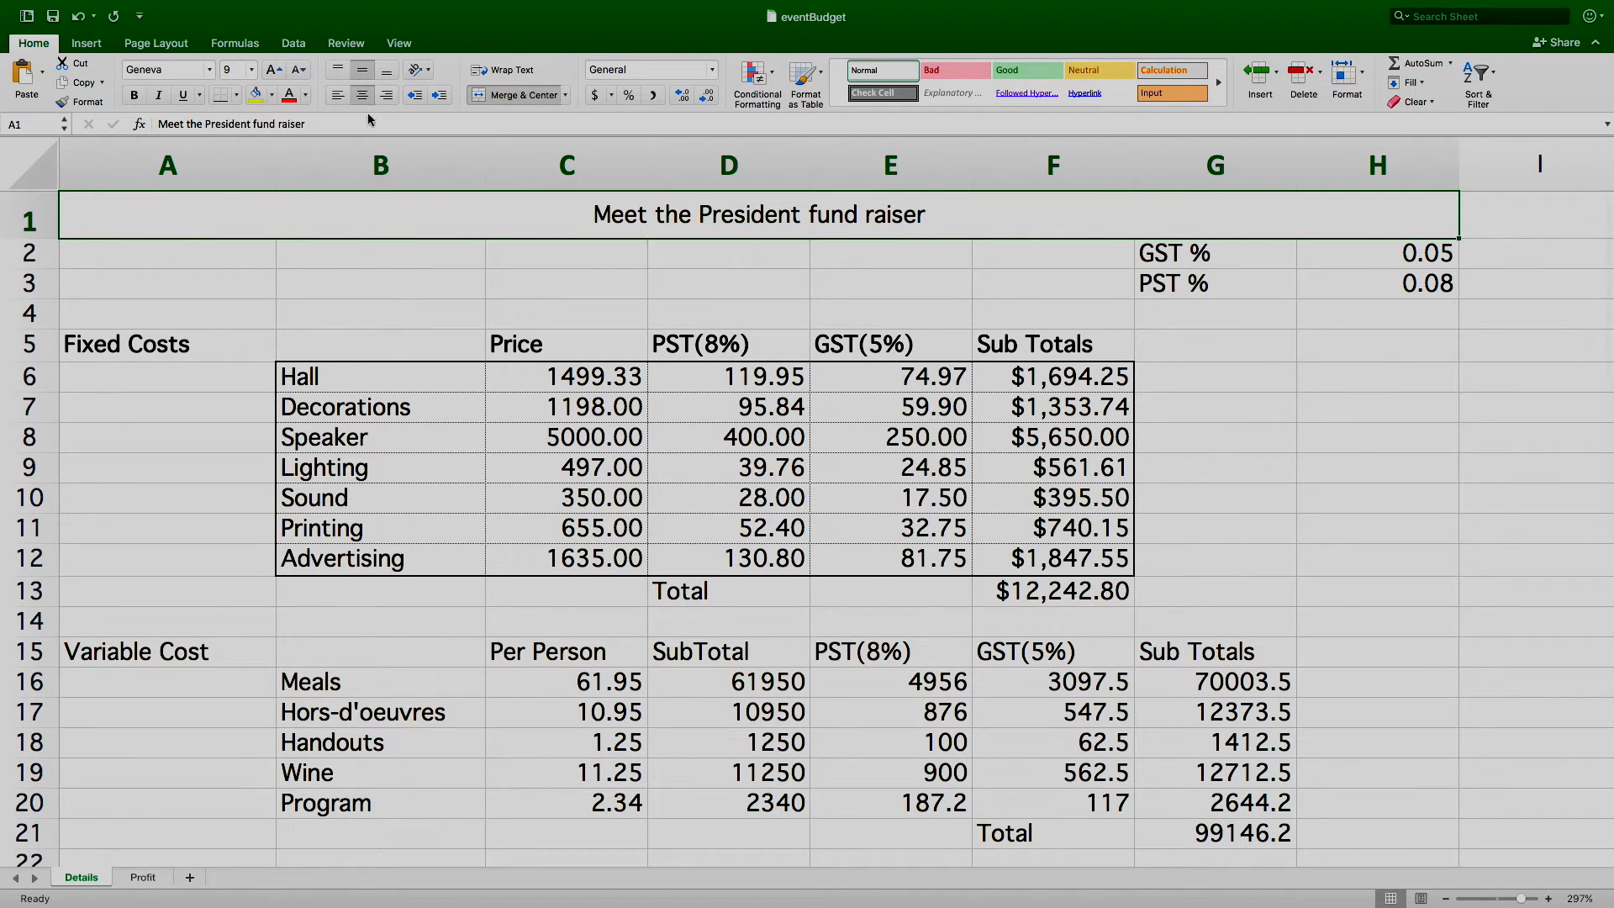
pyautogui.click(252, 75)
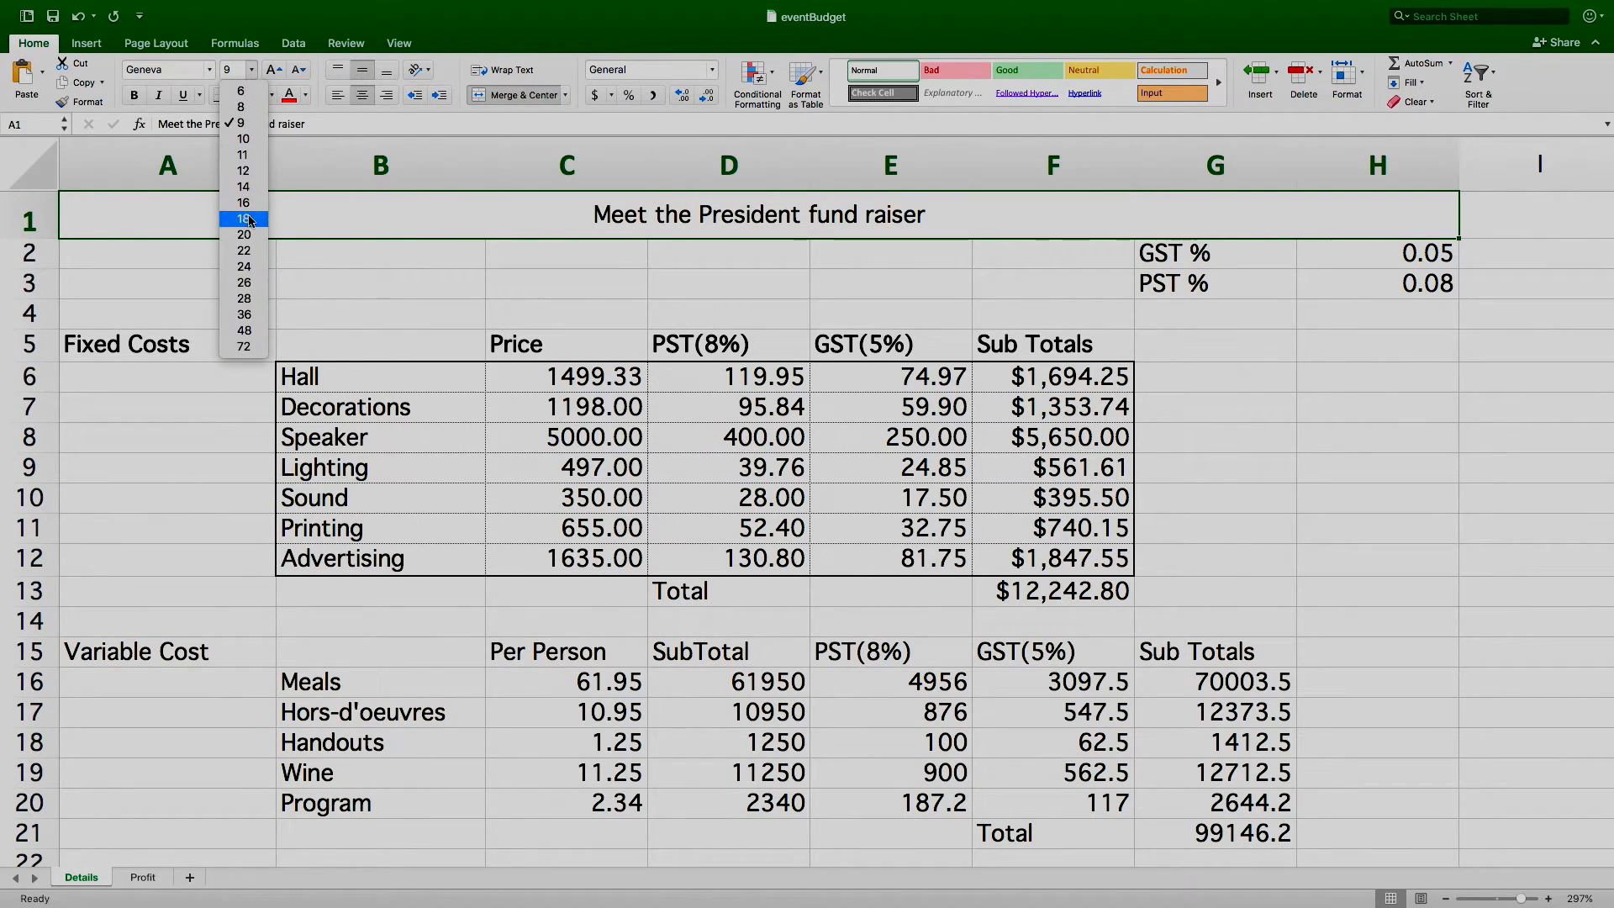
pyautogui.click(243, 251)
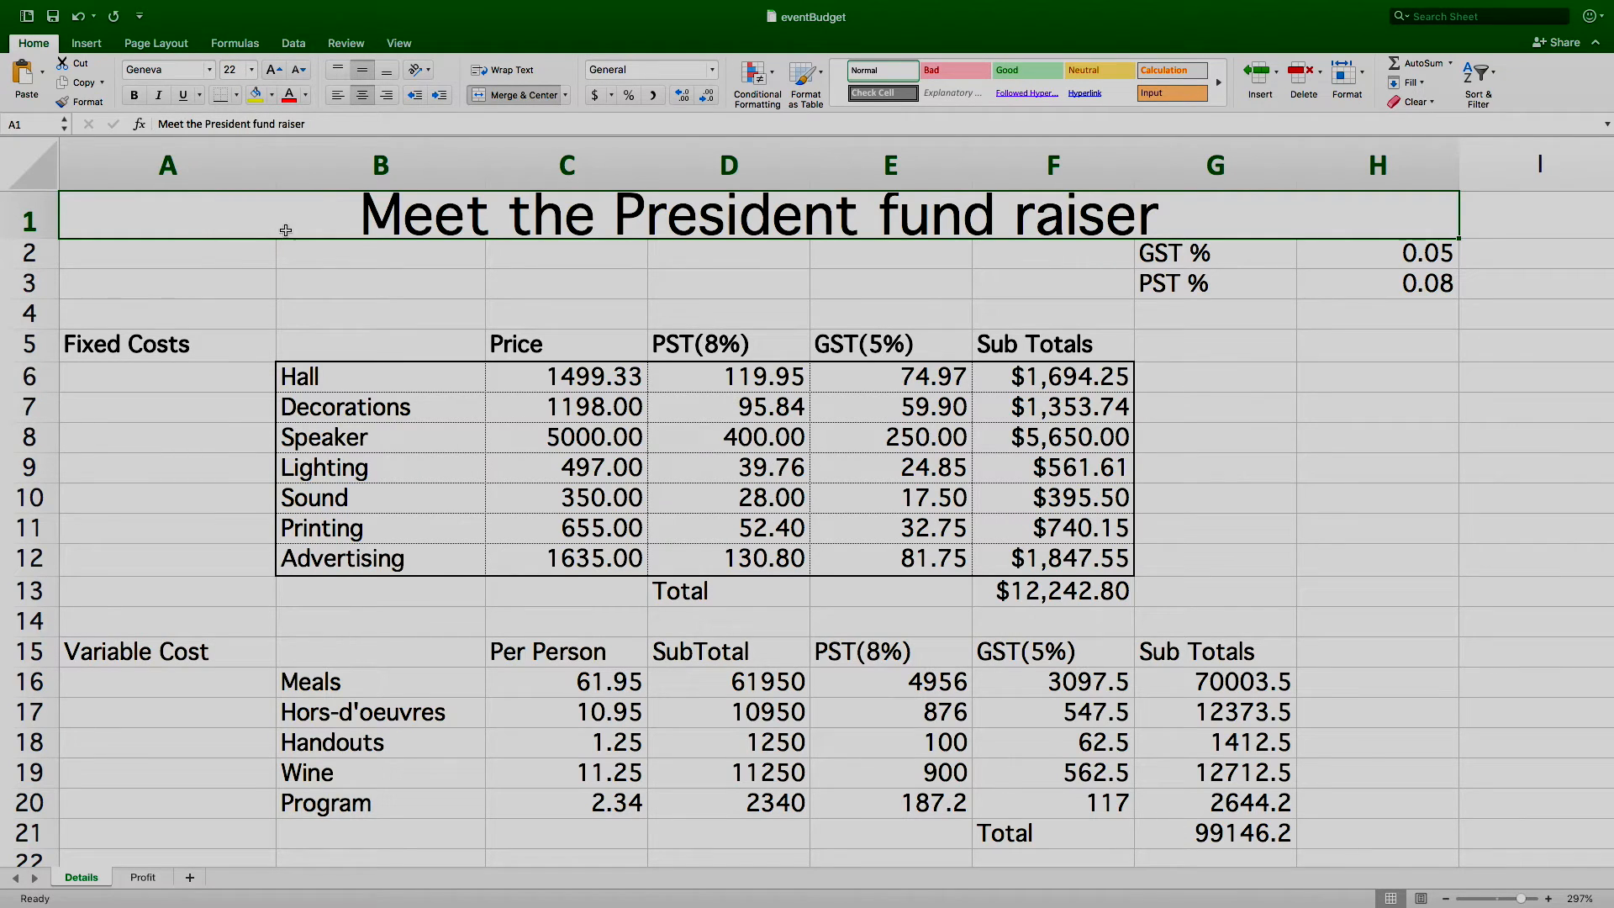
pyautogui.moveTo(47, 239); pyautogui.dragTo(223, 252)
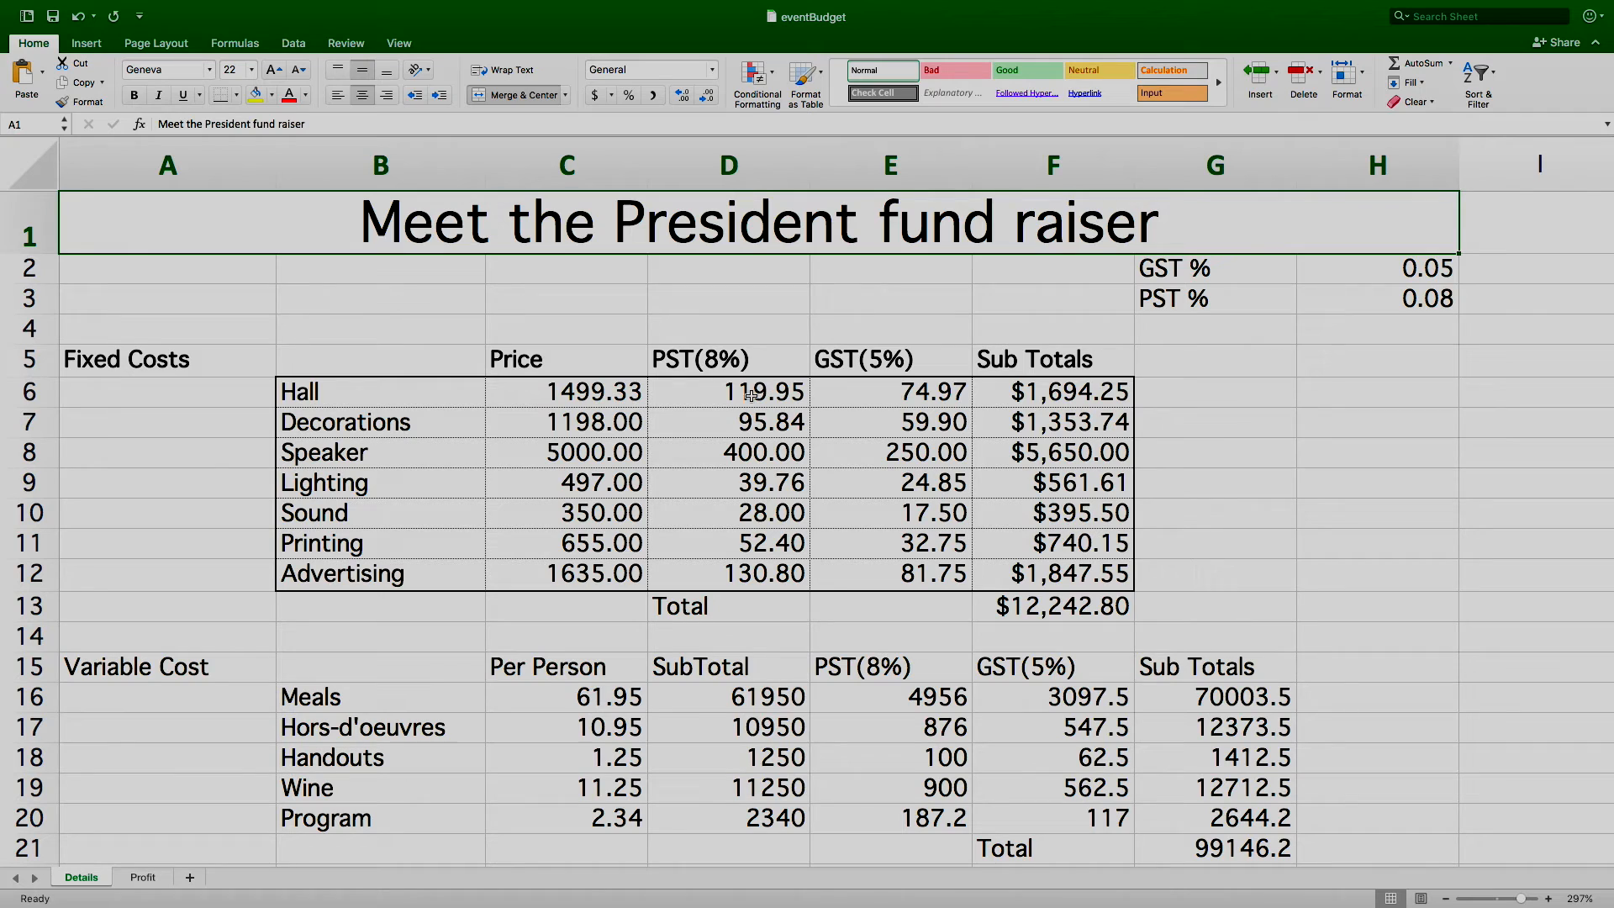
# Step: Narrow column A so the Fixed Costs heading extends into column B
pyautogui.click(688, 412)
pyautogui.moveTo(215, 367); pyautogui.dragTo(848, 362)
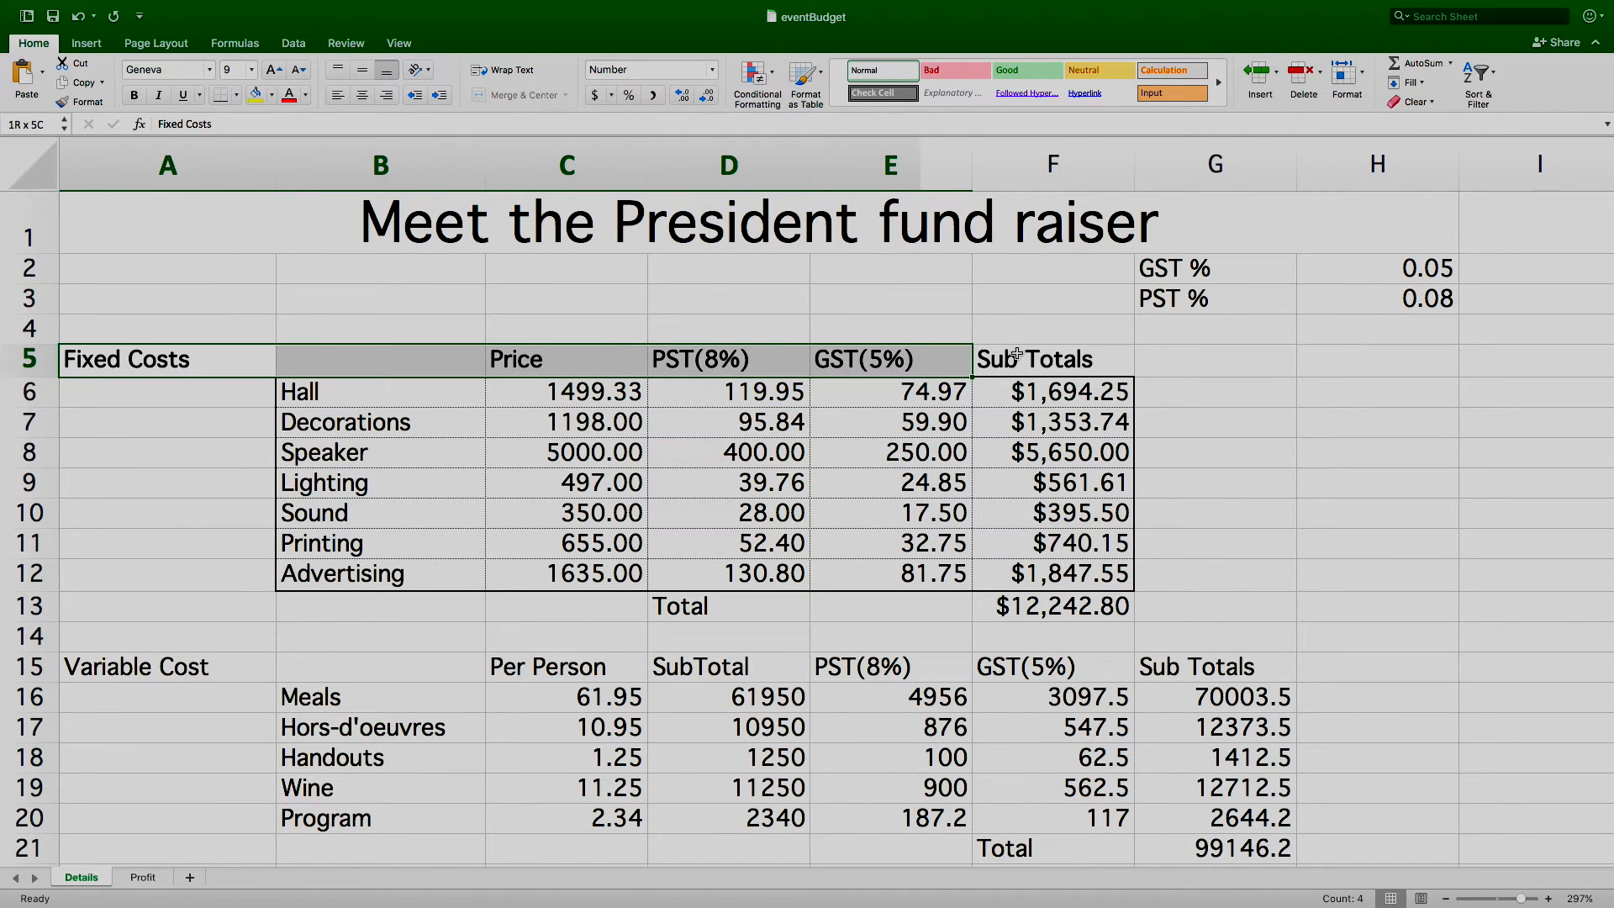
pyautogui.moveTo(1017, 354); pyautogui.dragTo(1053, 370)
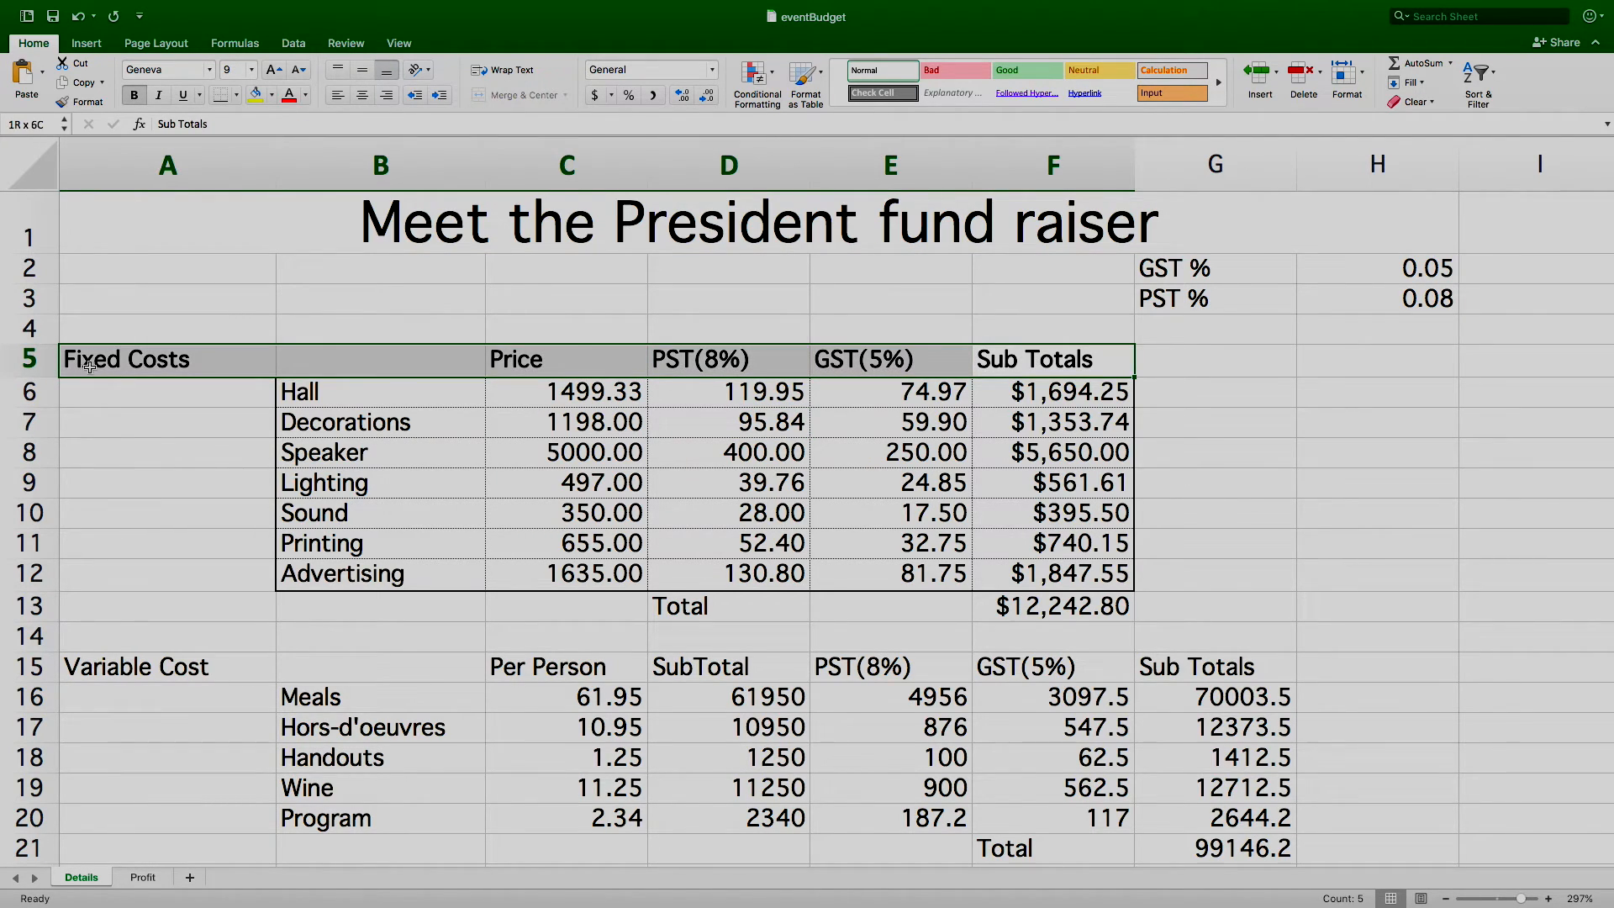
pyautogui.moveTo(90, 367); pyautogui.dragTo(90, 367)
pyautogui.moveTo(276, 169); pyautogui.dragTo(157, 172)
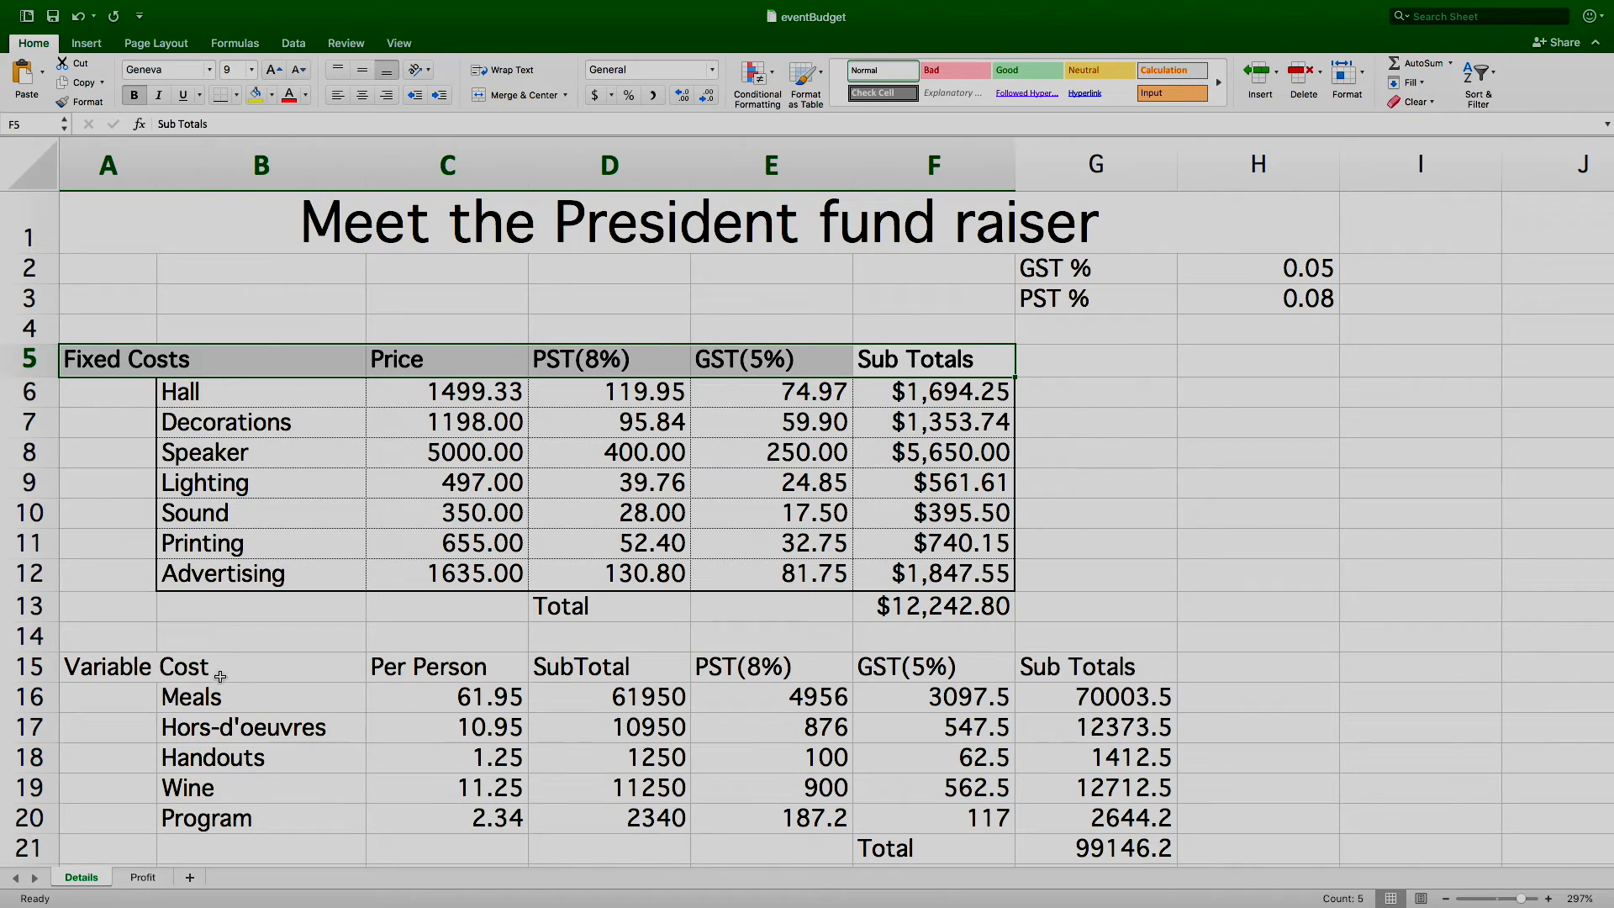
# Step: Make the Variable Cost header row A15:G15 bold
pyautogui.moveTo(171, 663); pyautogui.dragTo(412, 669)
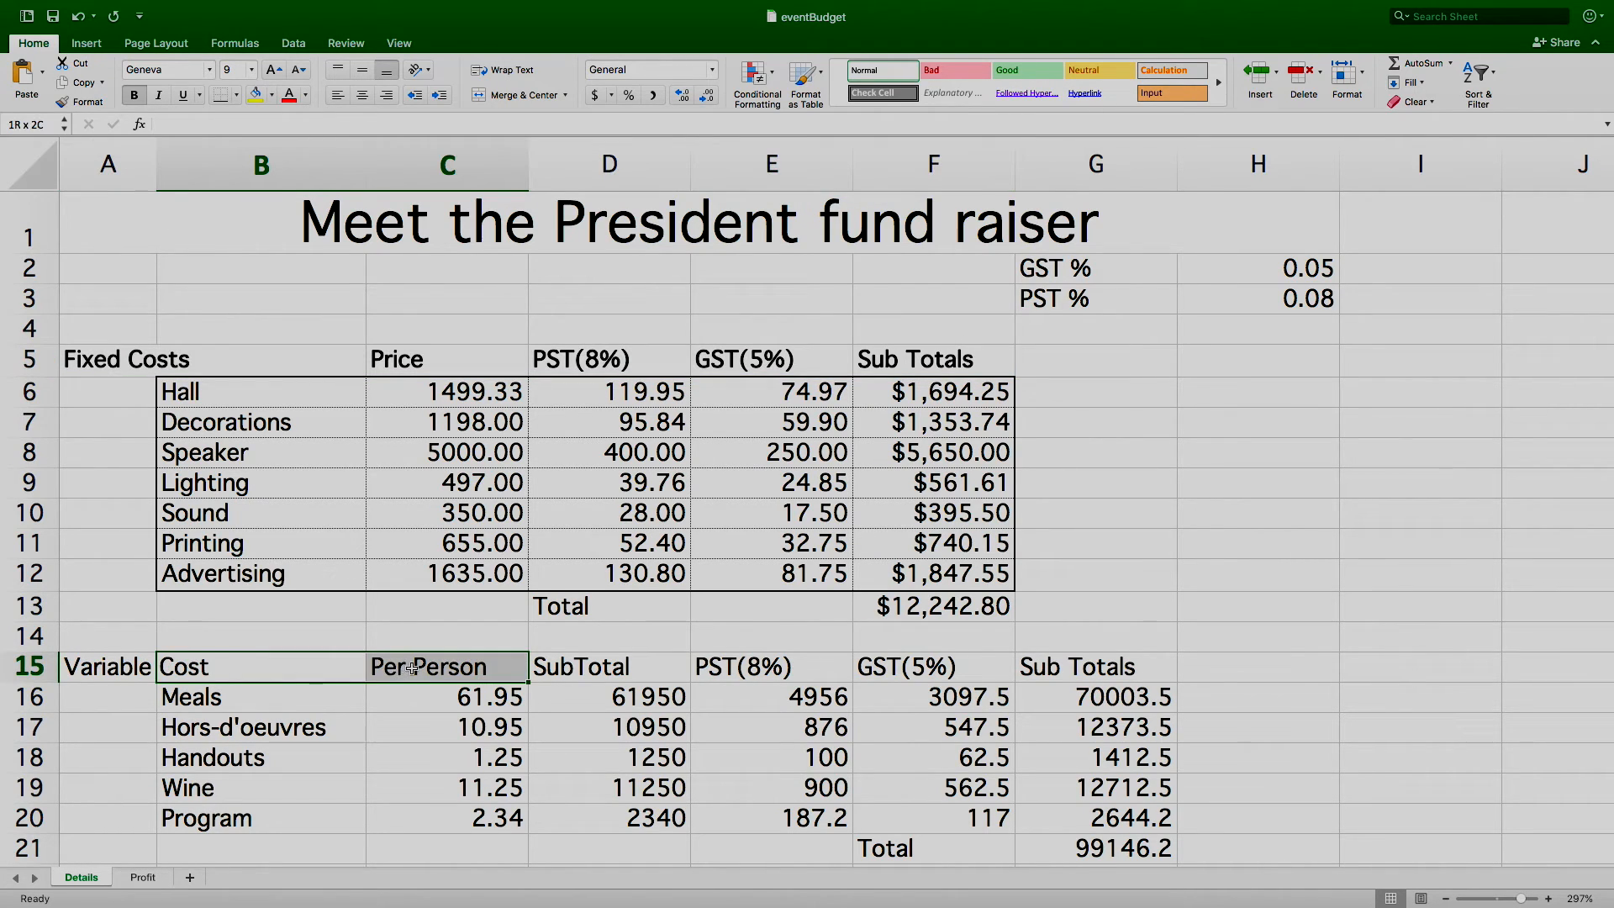
pyautogui.moveTo(126, 669); pyautogui.dragTo(1055, 665)
pyautogui.click(134, 95)
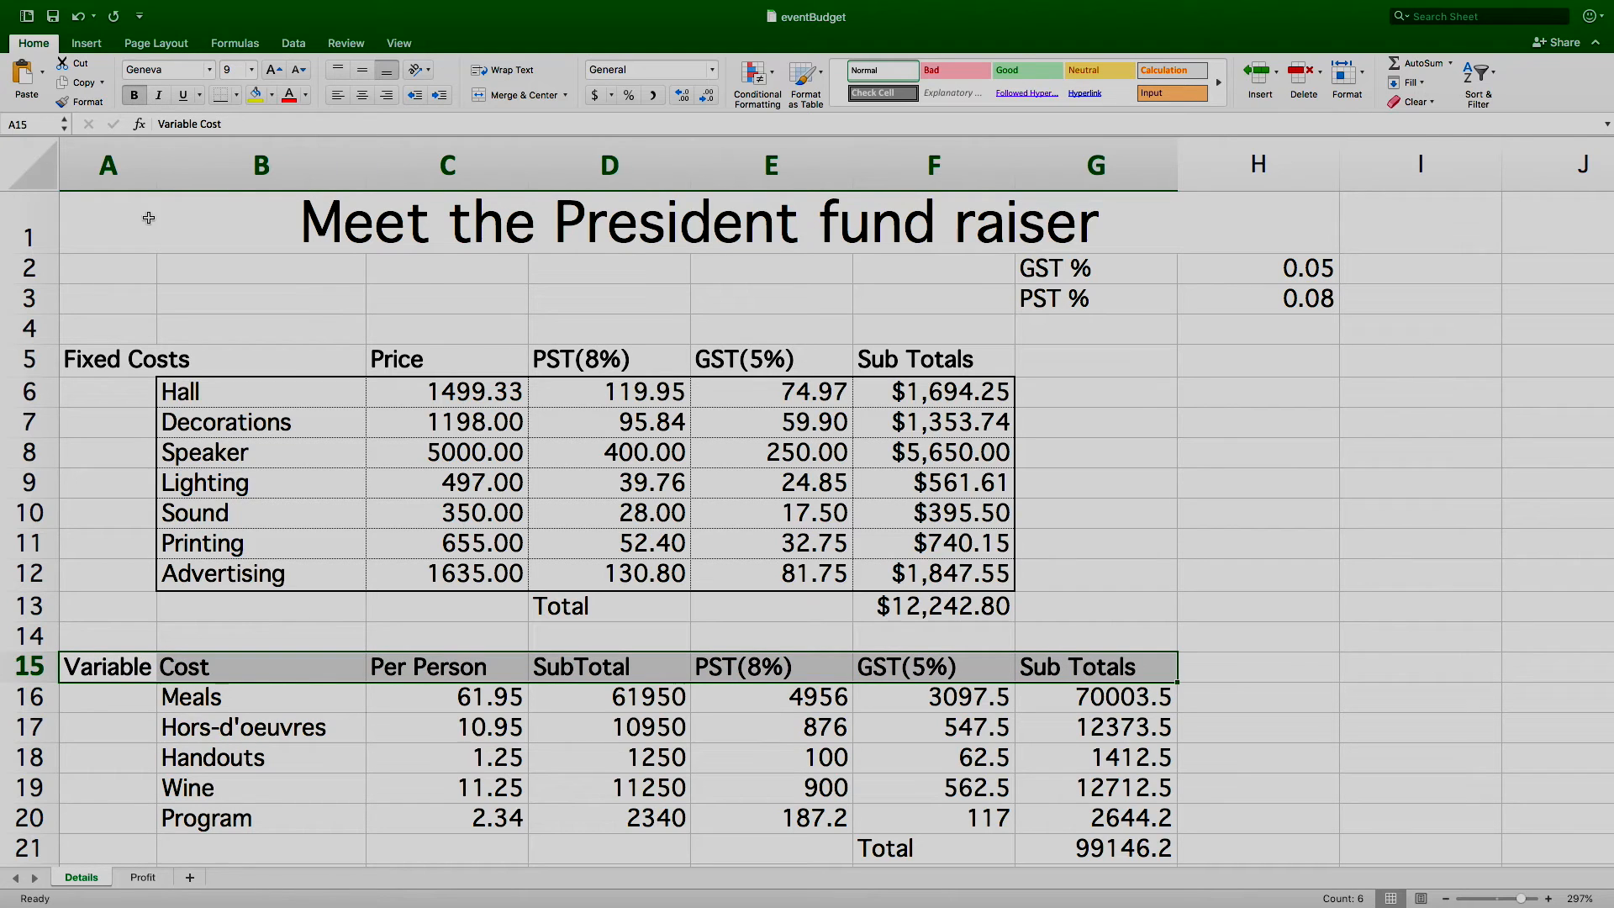
# Step: Set a thicker solid outline and thin inside borders for the variable cost cells B16:G20
pyautogui.moveTo(209, 696); pyautogui.dragTo(1062, 812)
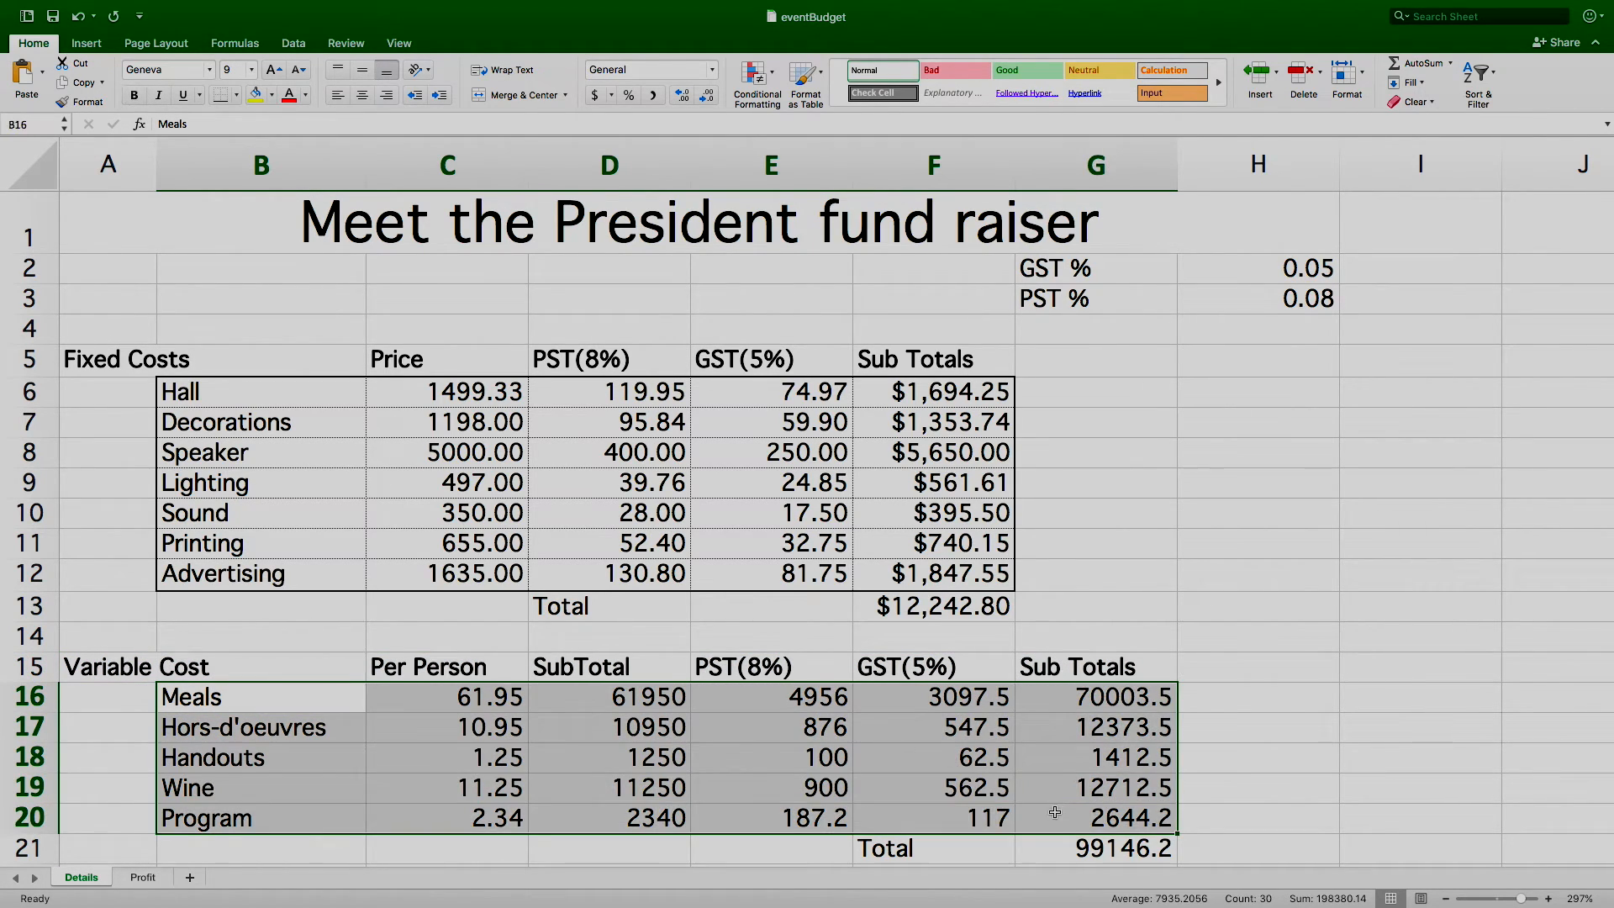
pyautogui.press('super+1')
pyautogui.click(841, 149)
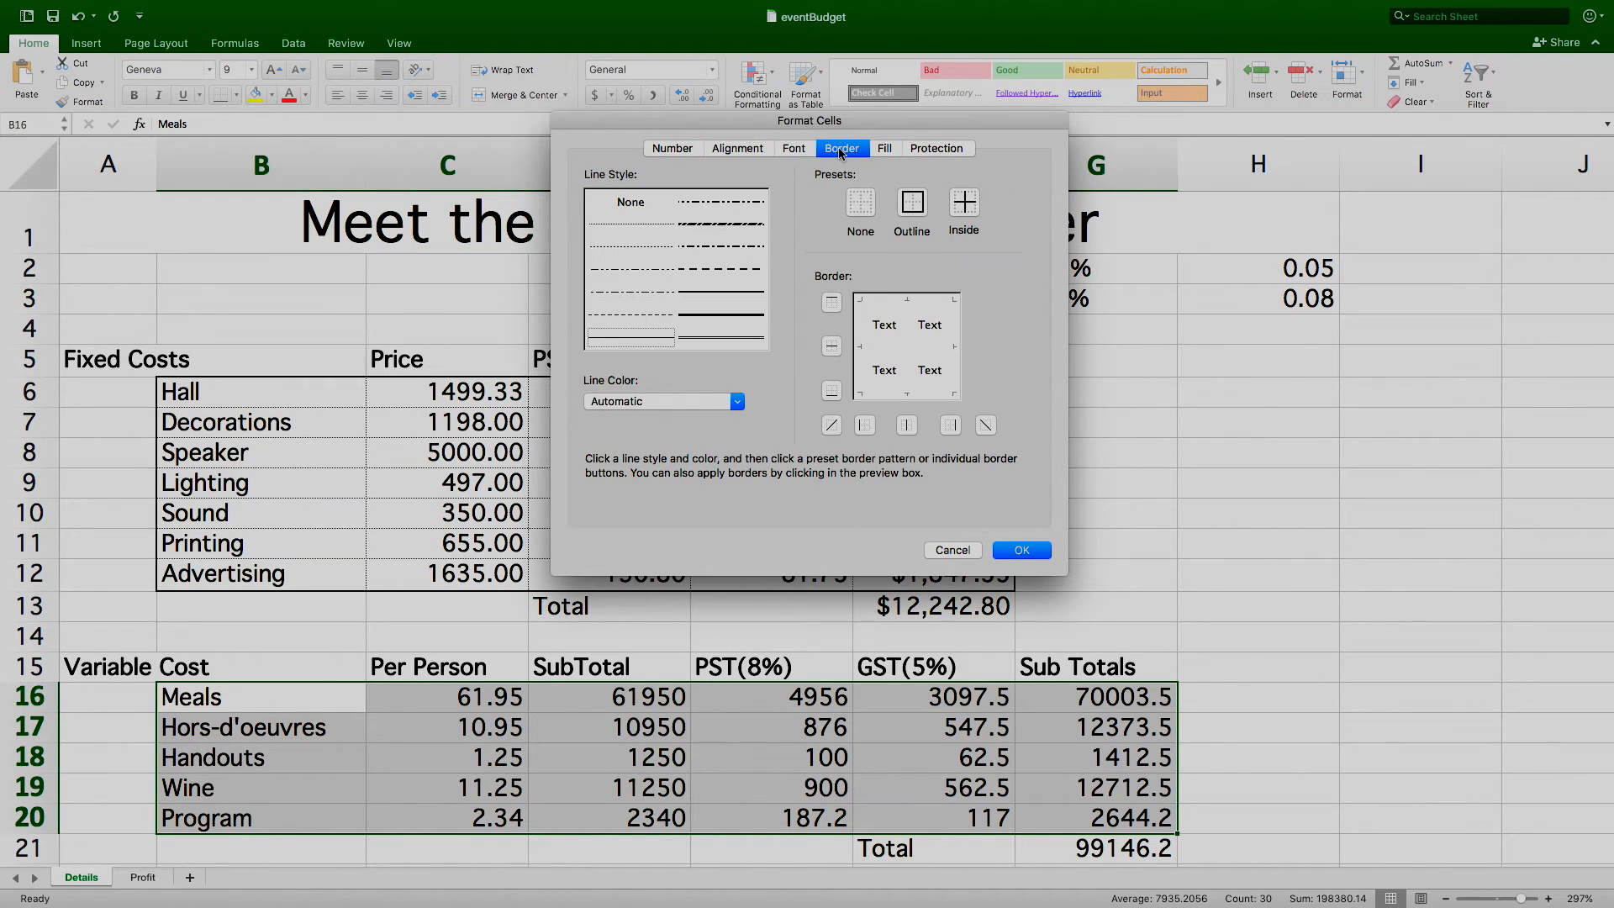
pyautogui.click(913, 210)
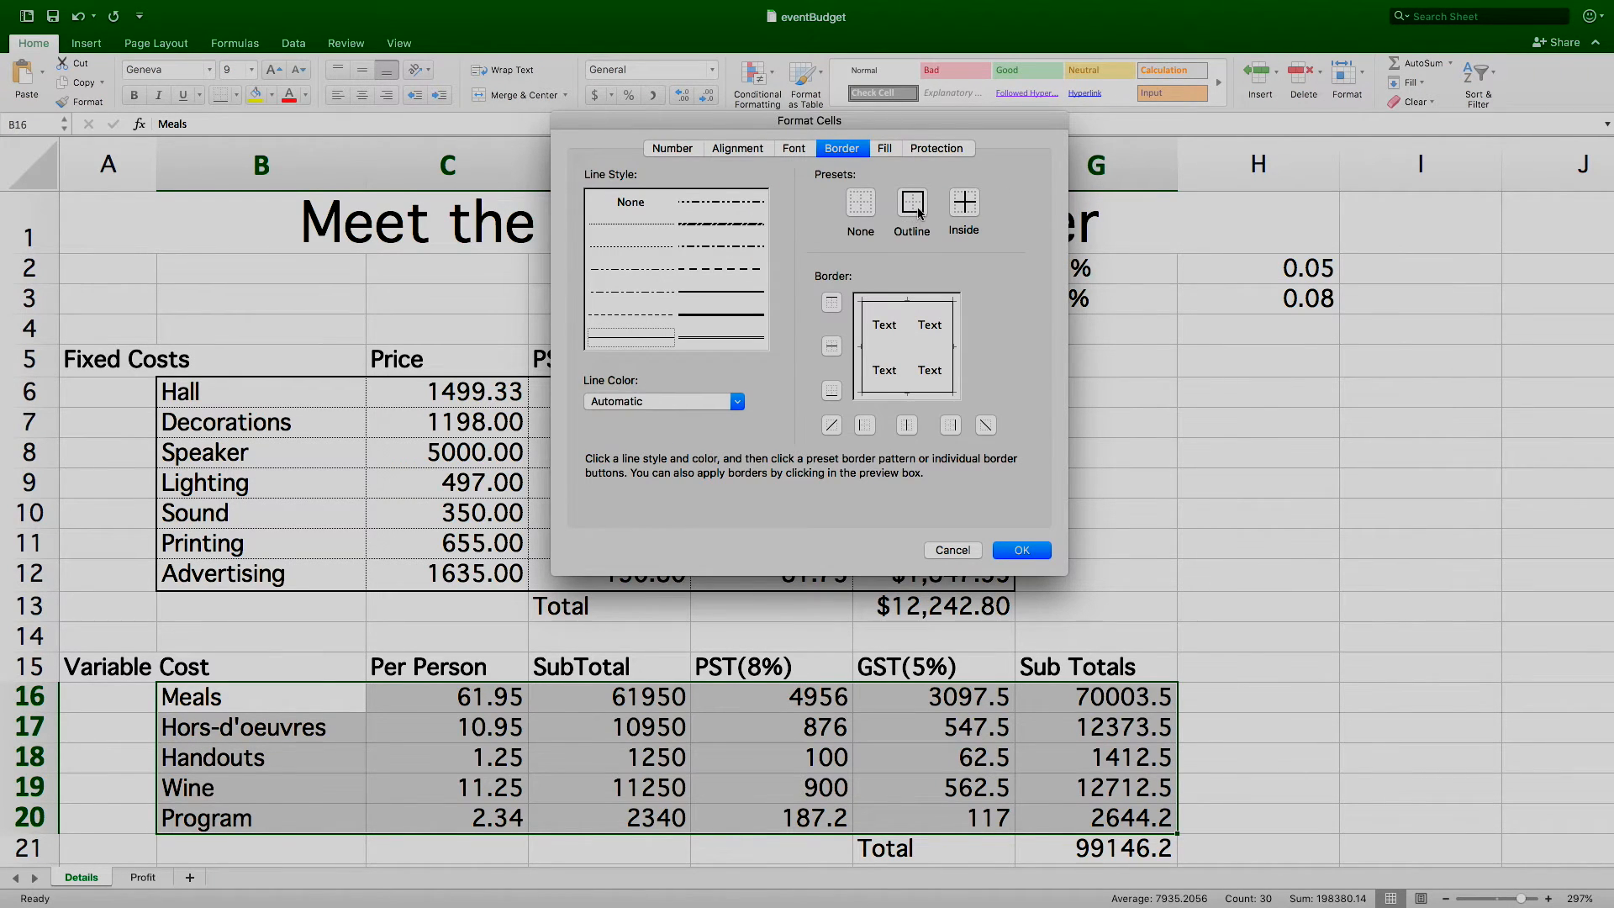
pyautogui.click(712, 297)
pyautogui.click(912, 210)
pyautogui.click(677, 223)
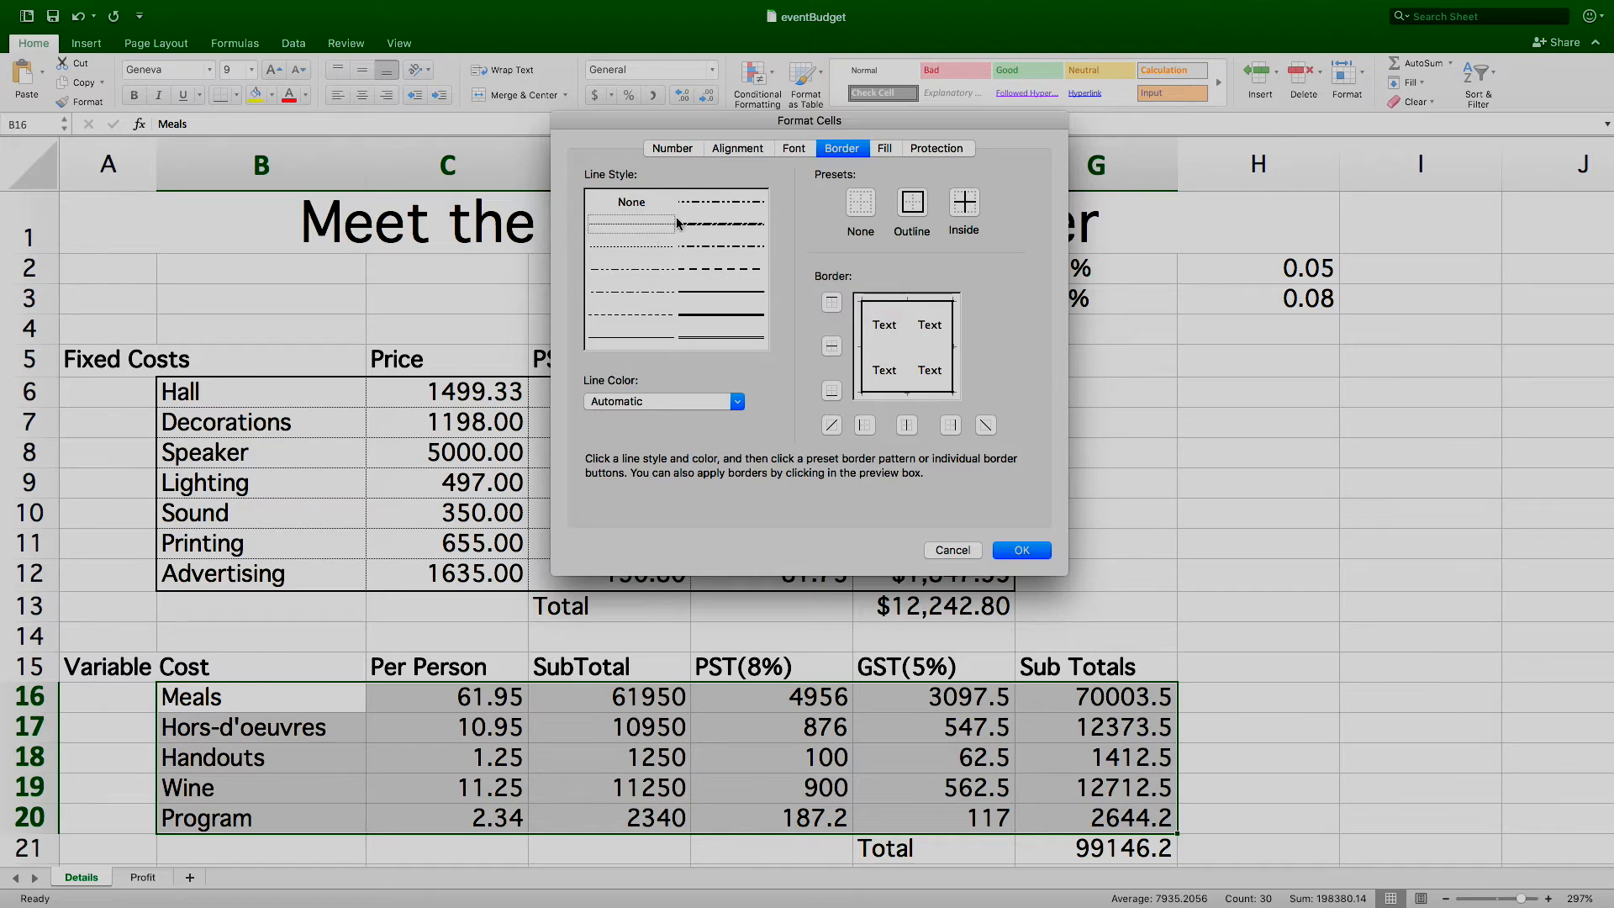
pyautogui.click(965, 215)
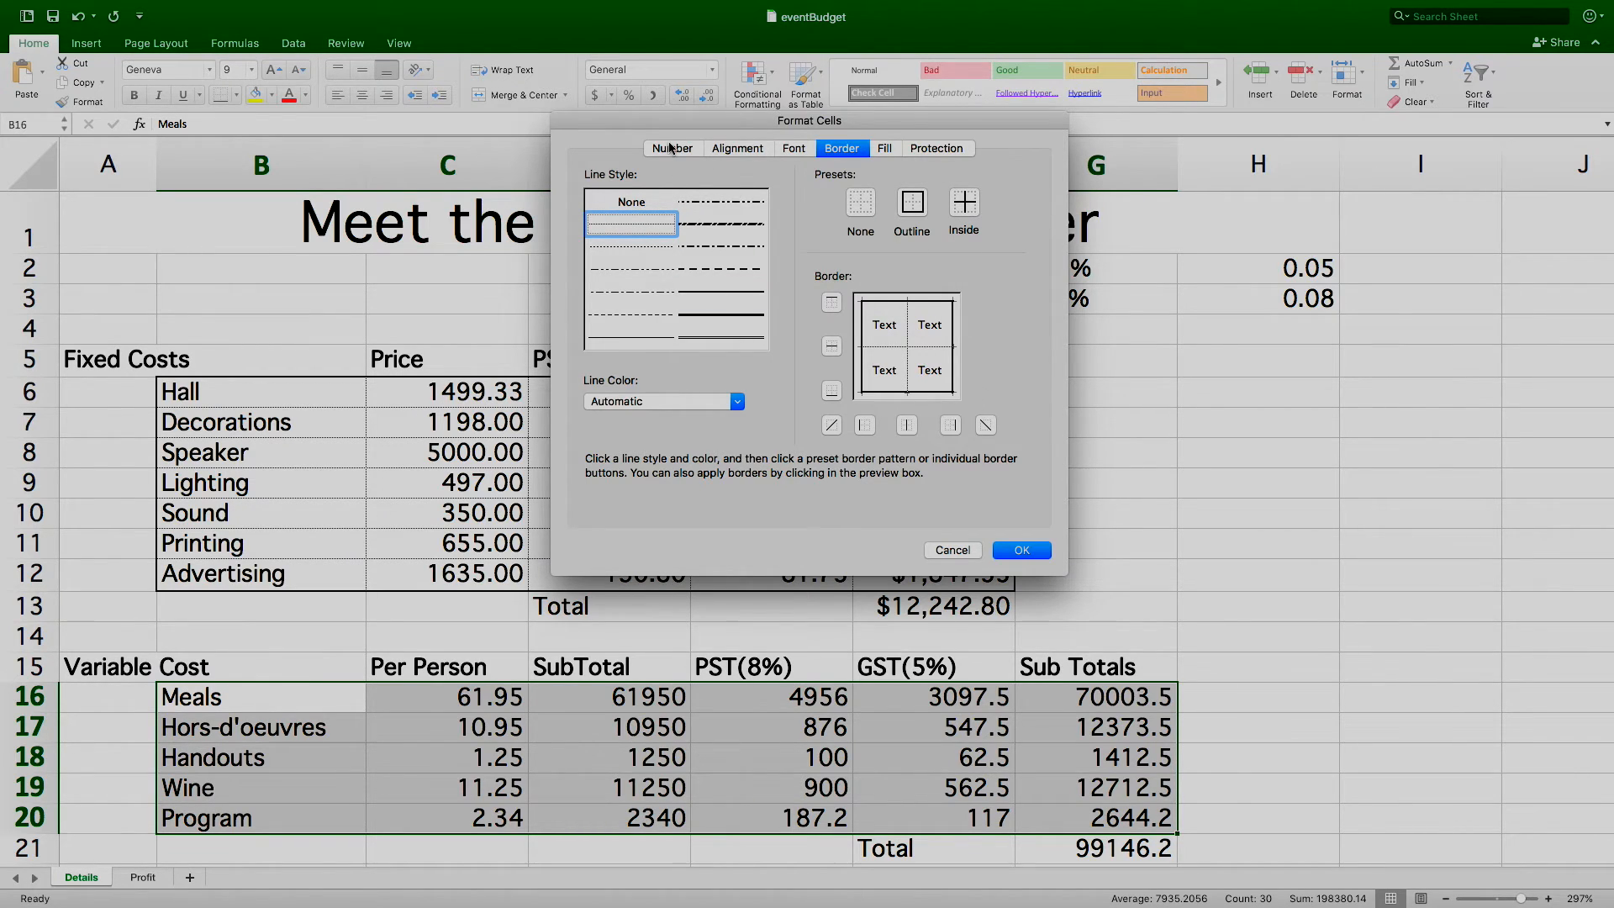
# Step: Set the number format of B16:G20 to Number with two decimal places and apply the cell formatting
pyautogui.click(671, 149)
pyautogui.click(609, 211)
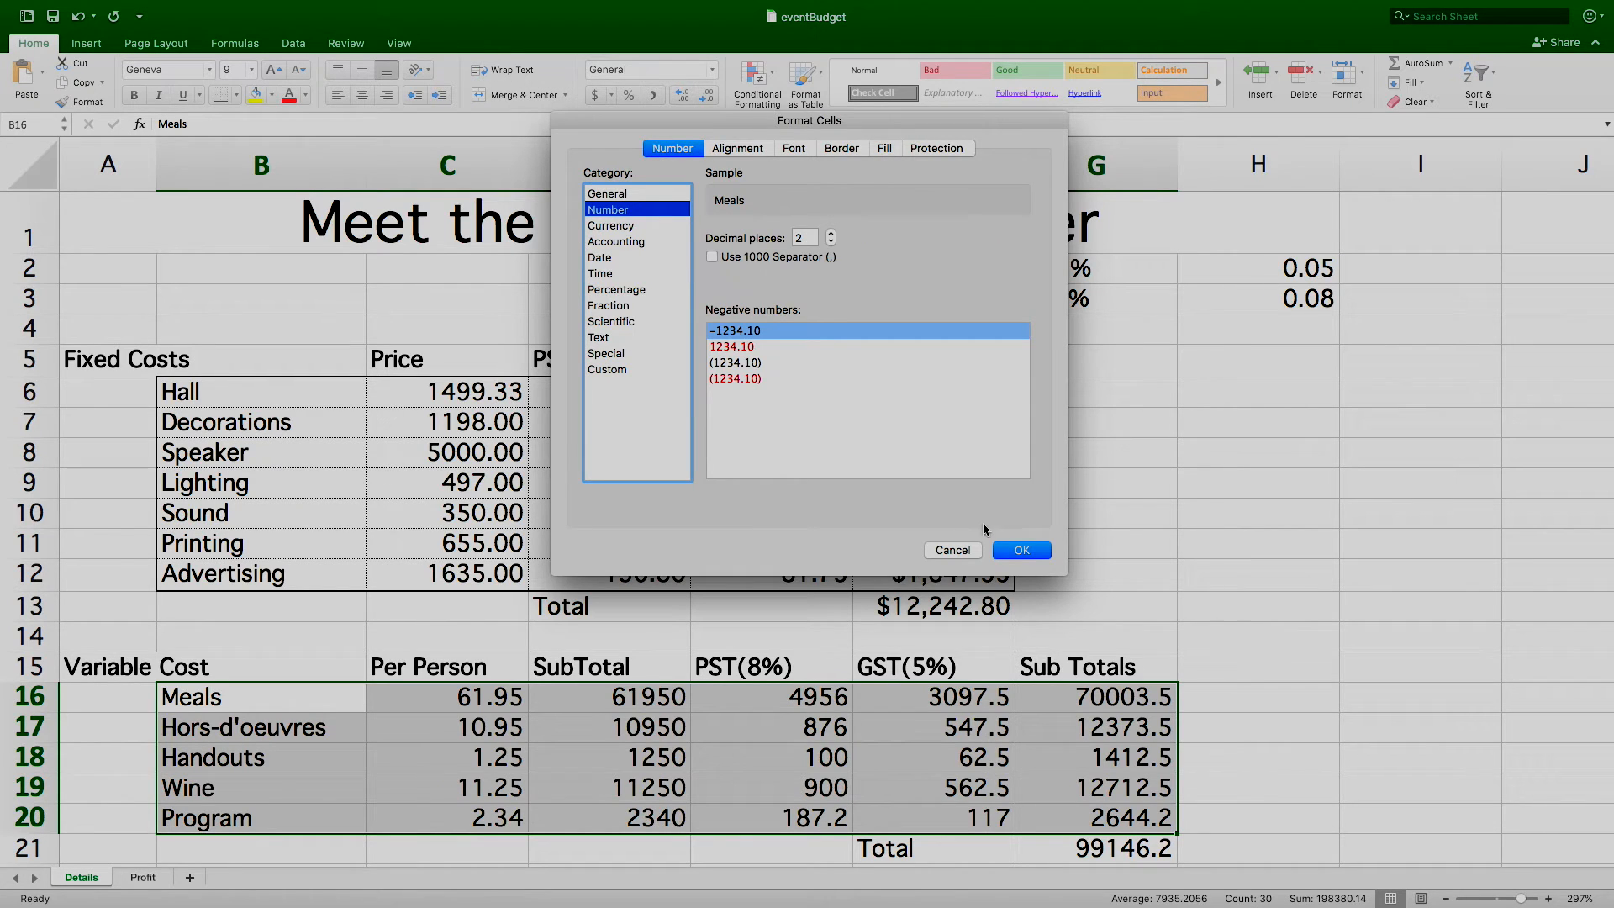
pyautogui.click(1022, 551)
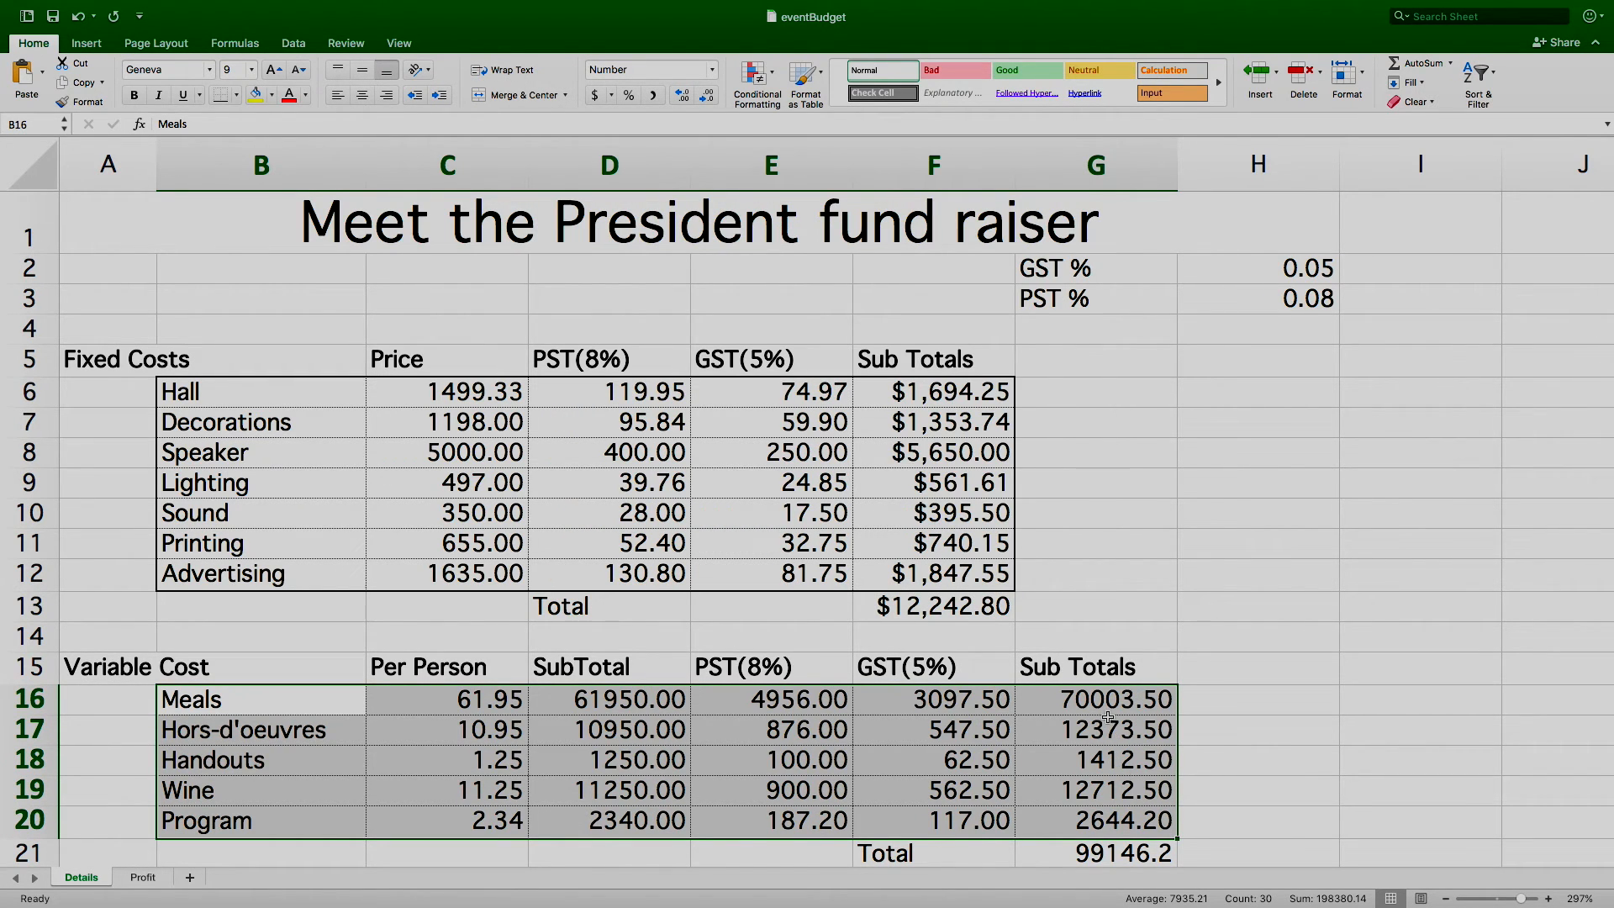
# Step: Format the variable cost subtotals and total in G16:G21 as Currency with the $ symbol and two decimals
pyautogui.moveTo(1108, 700); pyautogui.dragTo(1110, 844)
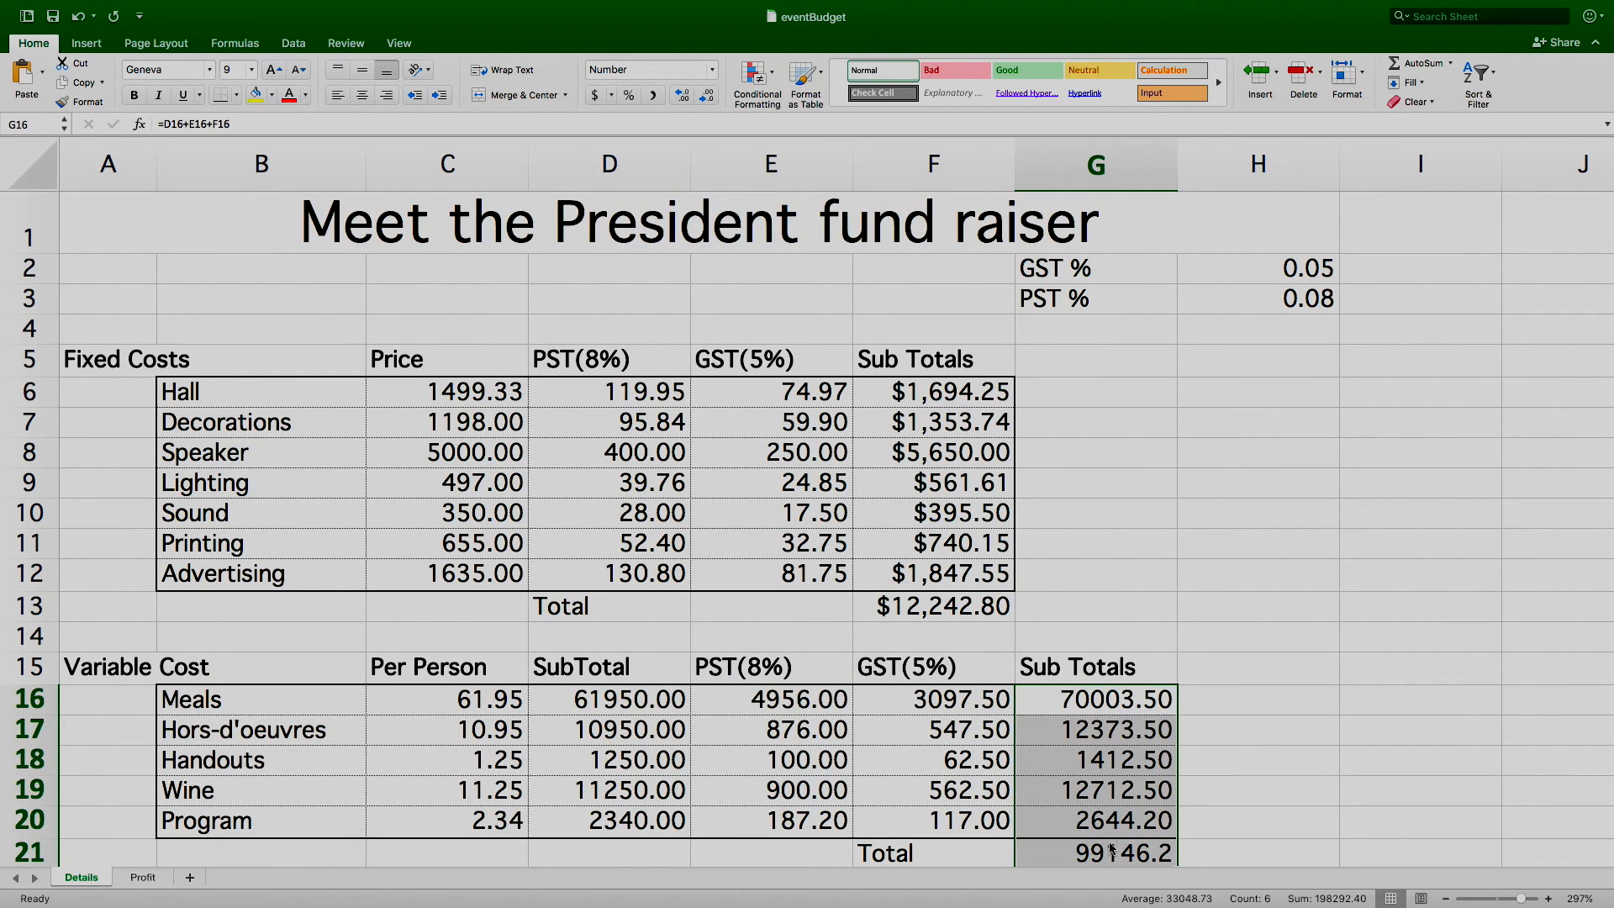
pyautogui.press('super+1')
pyautogui.click(621, 227)
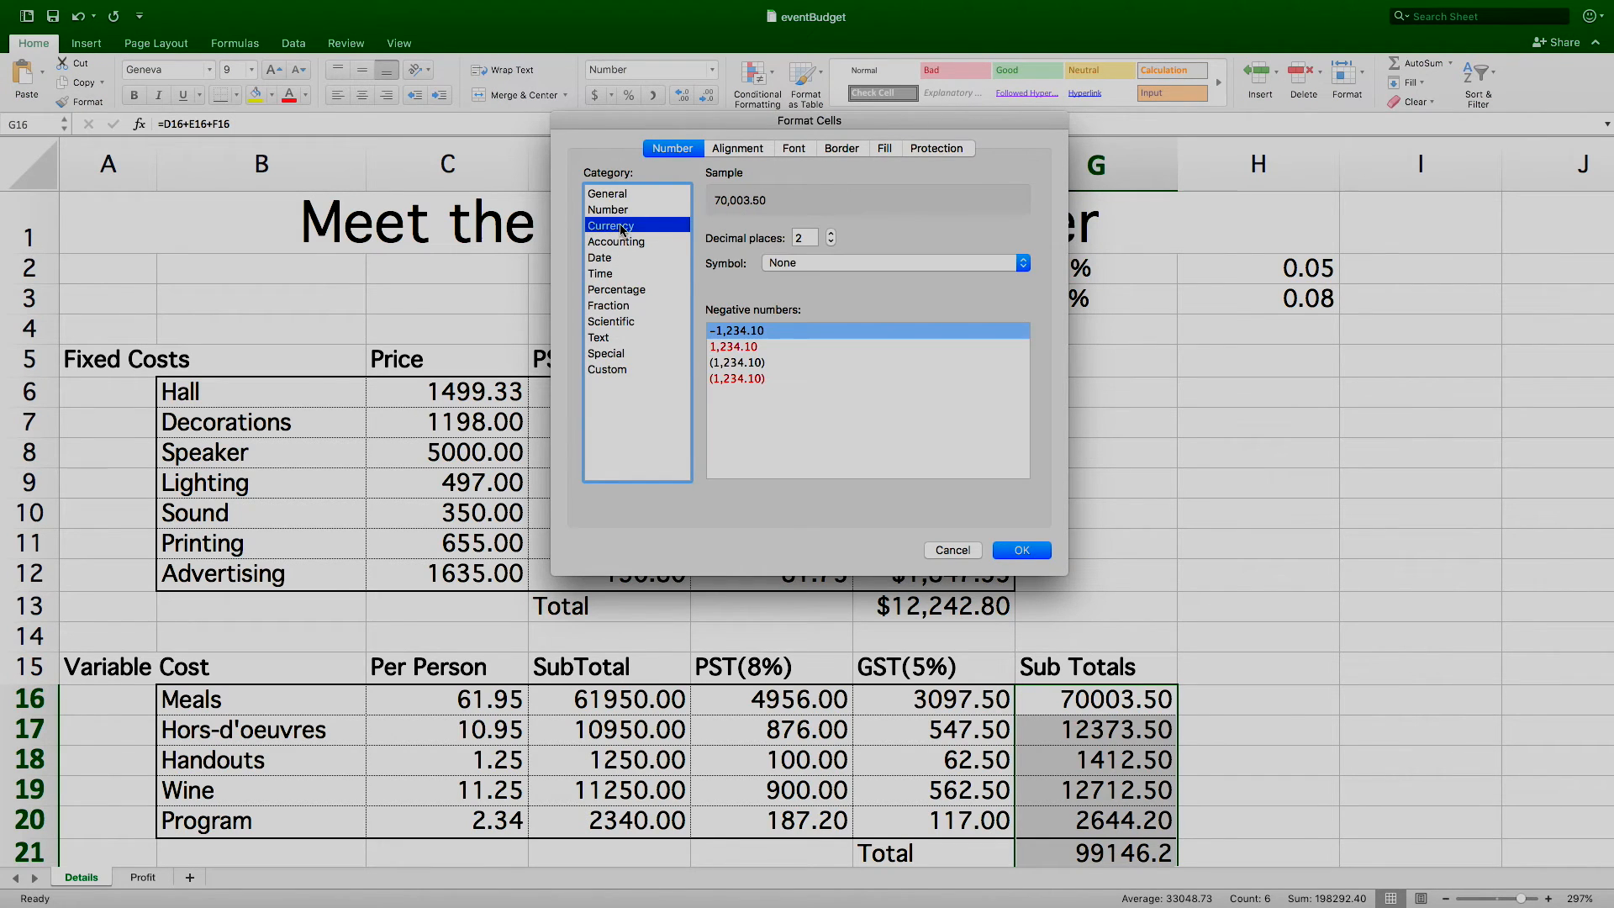
pyautogui.click(783, 270)
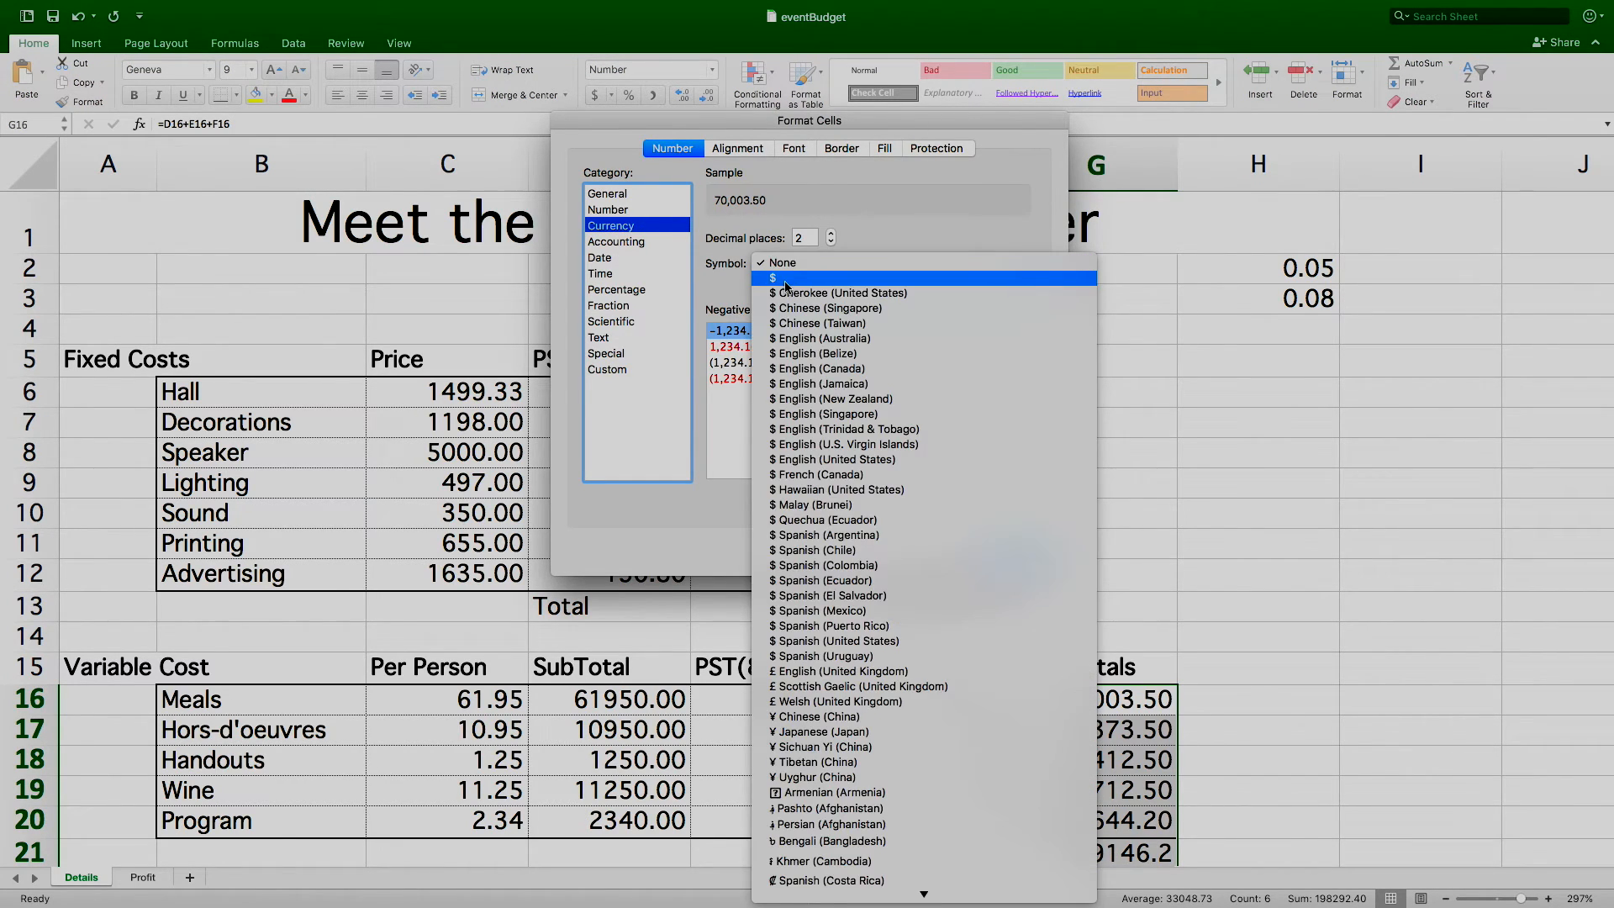
pyautogui.click(786, 281)
pyautogui.click(1019, 554)
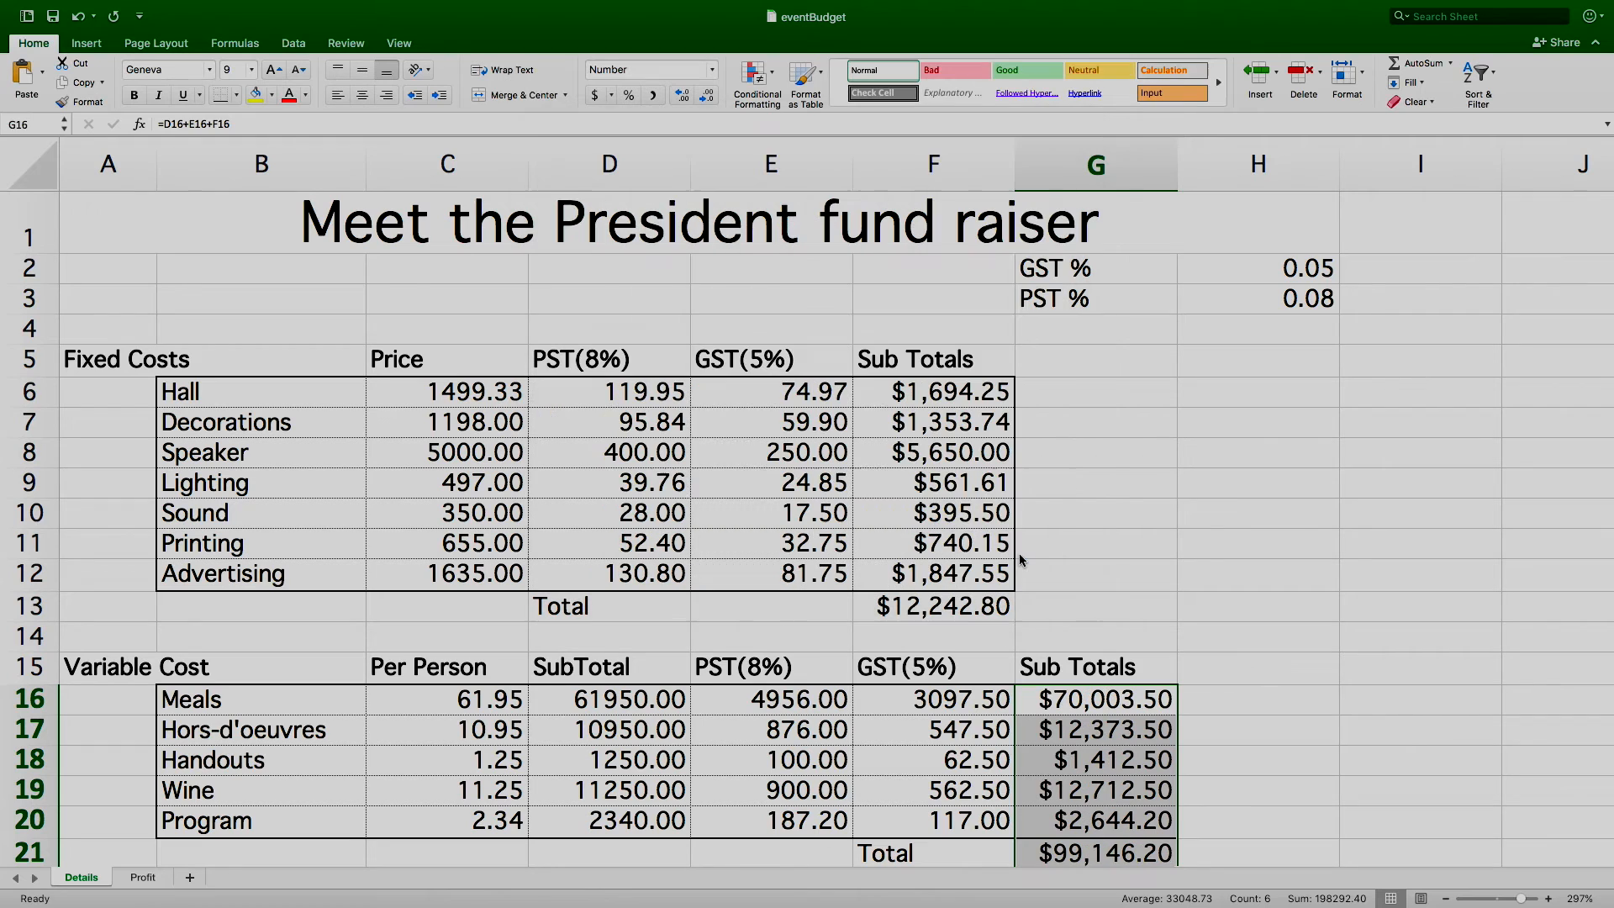
# Step: Remove the percent signs from the tax labels in G2 and G3 so they read GST and PST
pyautogui.scroll(-1, 1030, 551)
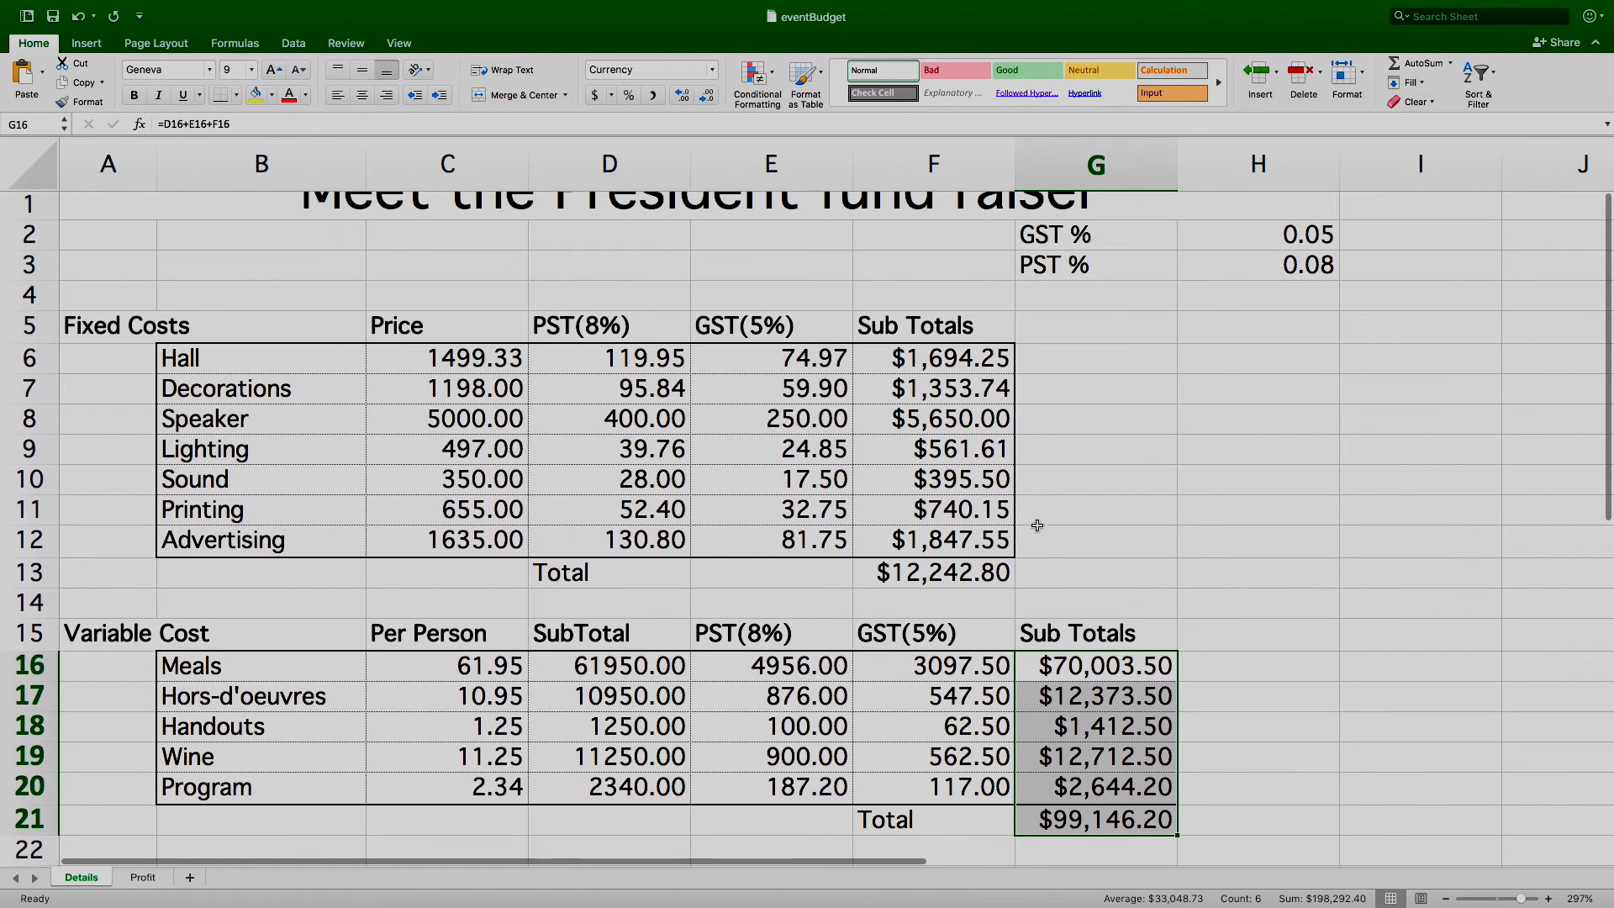
pyautogui.scroll(1, 1034, 538)
pyautogui.doubleClick(1096, 269)
pyautogui.moveTo(1096, 269); pyautogui.dragTo(1072, 269)
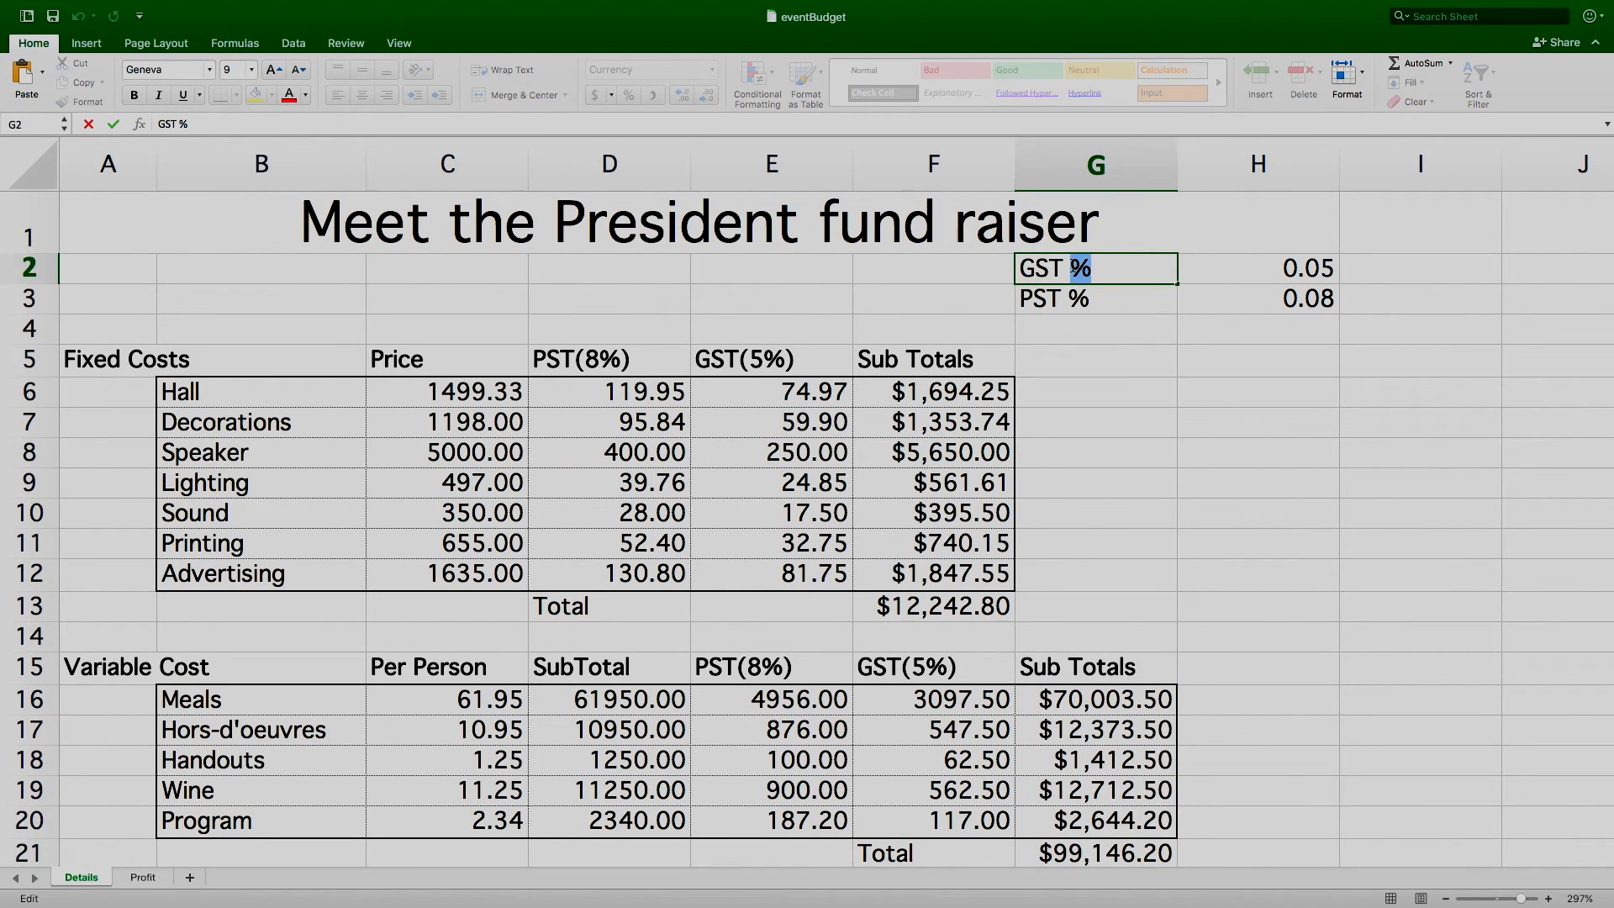
pyautogui.press('BackSpace')
pyautogui.doubleClick(1086, 291)
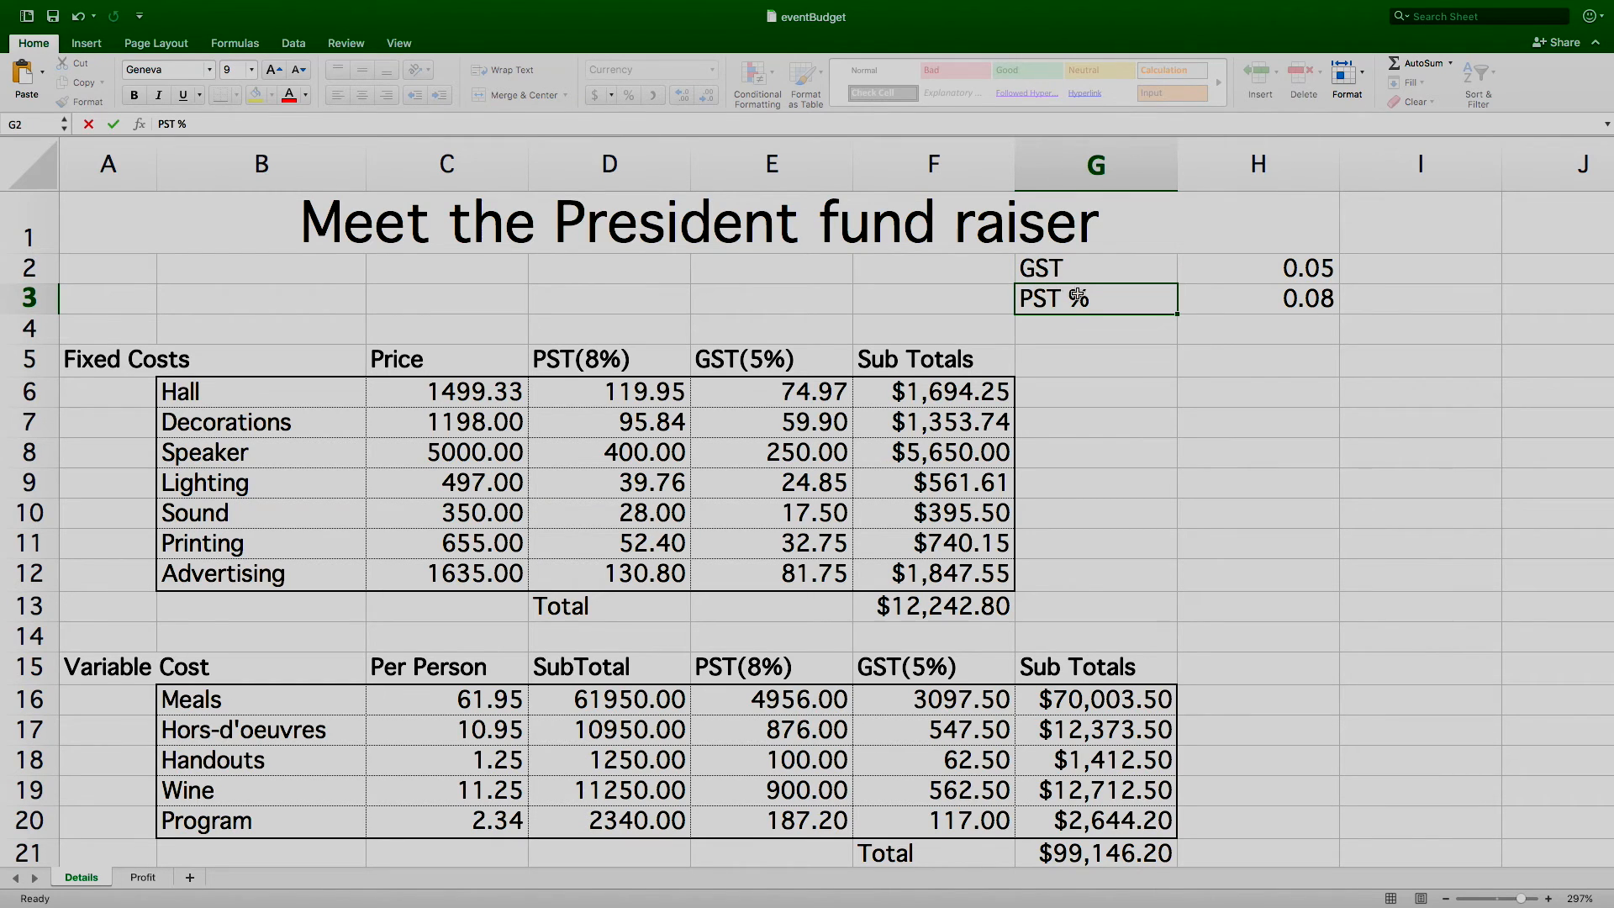
pyautogui.doubleClick(1085, 294)
pyautogui.press('BackSpace')
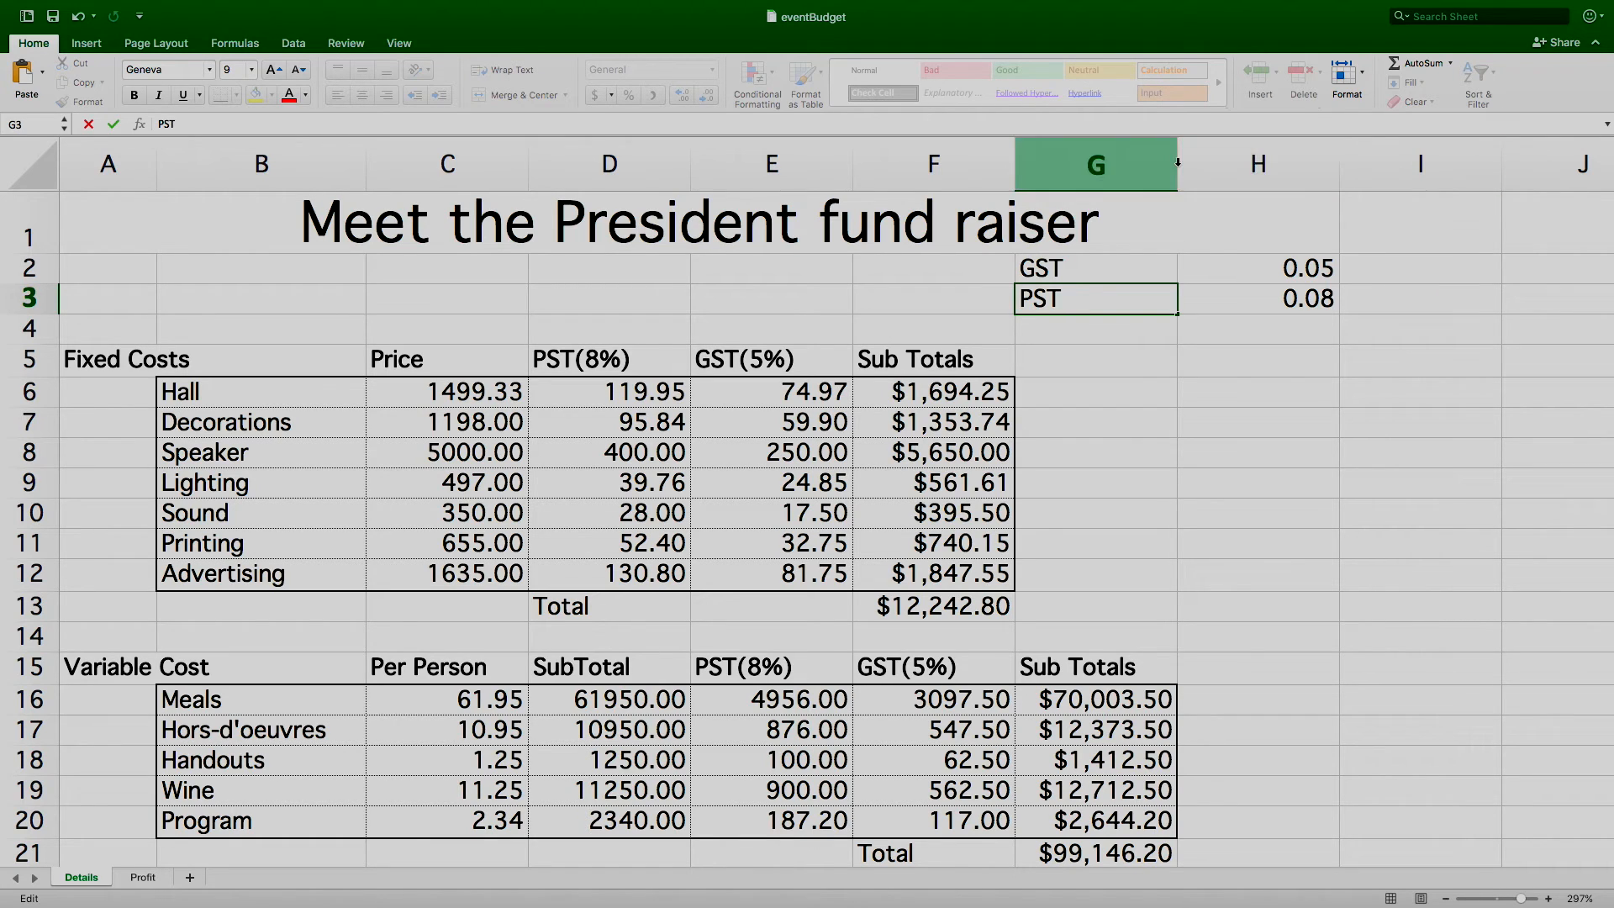
# Step: Narrow column H and right-align the GST and PST labels in G2:G3
pyautogui.click(1347, 224)
pyautogui.moveTo(1341, 171); pyautogui.dragTo(1257, 179)
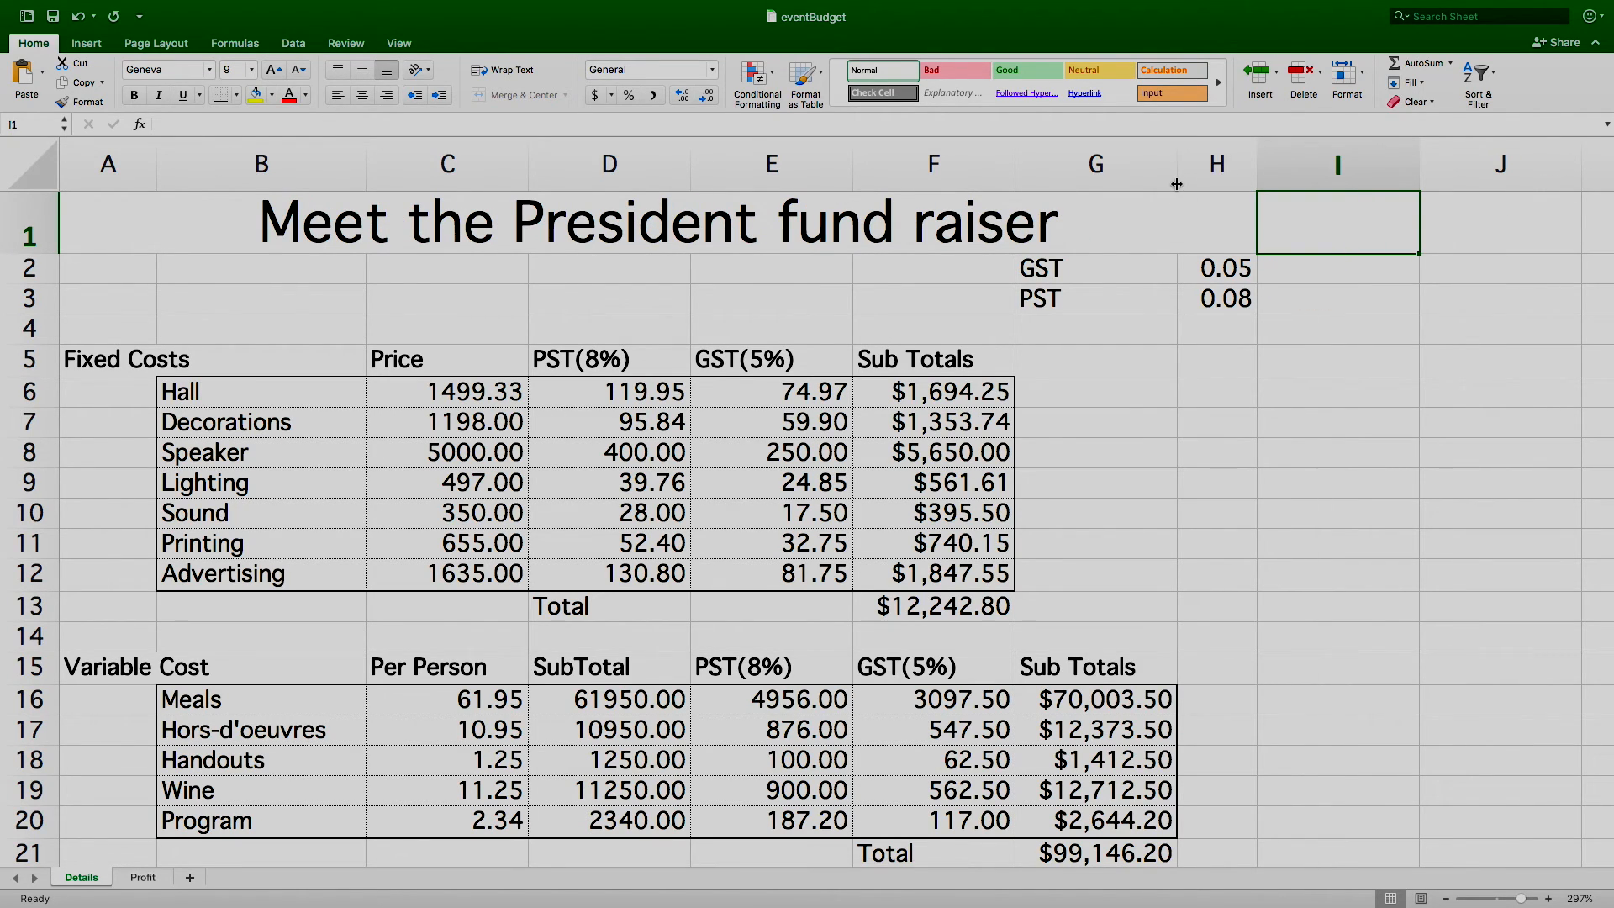
pyautogui.moveTo(1224, 276); pyautogui.dragTo(1226, 294)
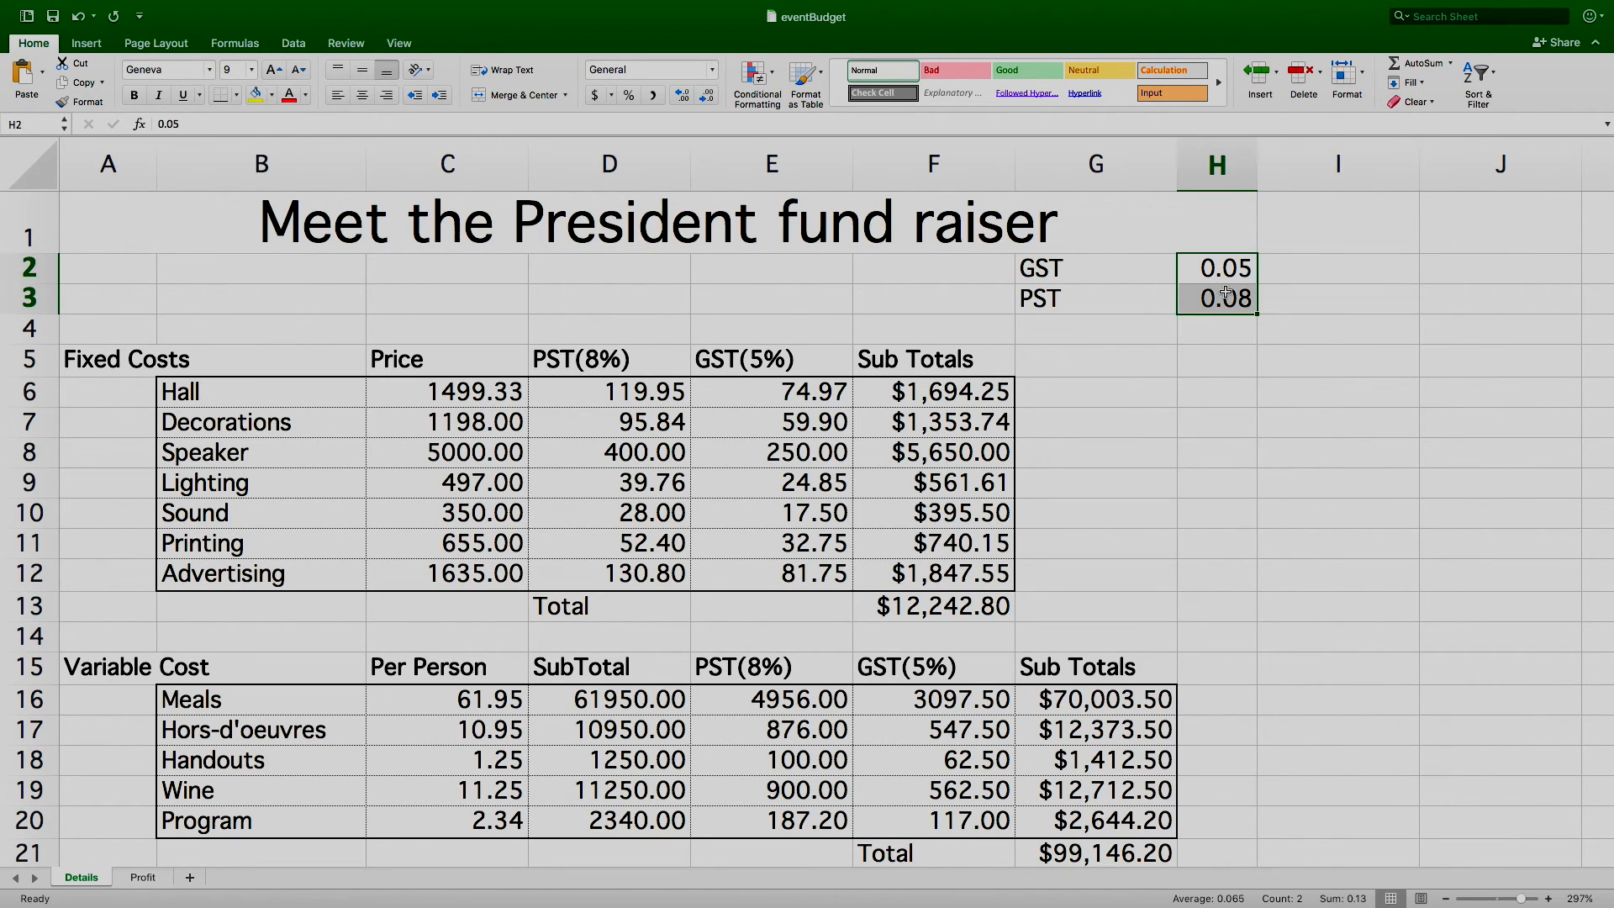
pyautogui.moveTo(1135, 266); pyautogui.dragTo(1138, 301)
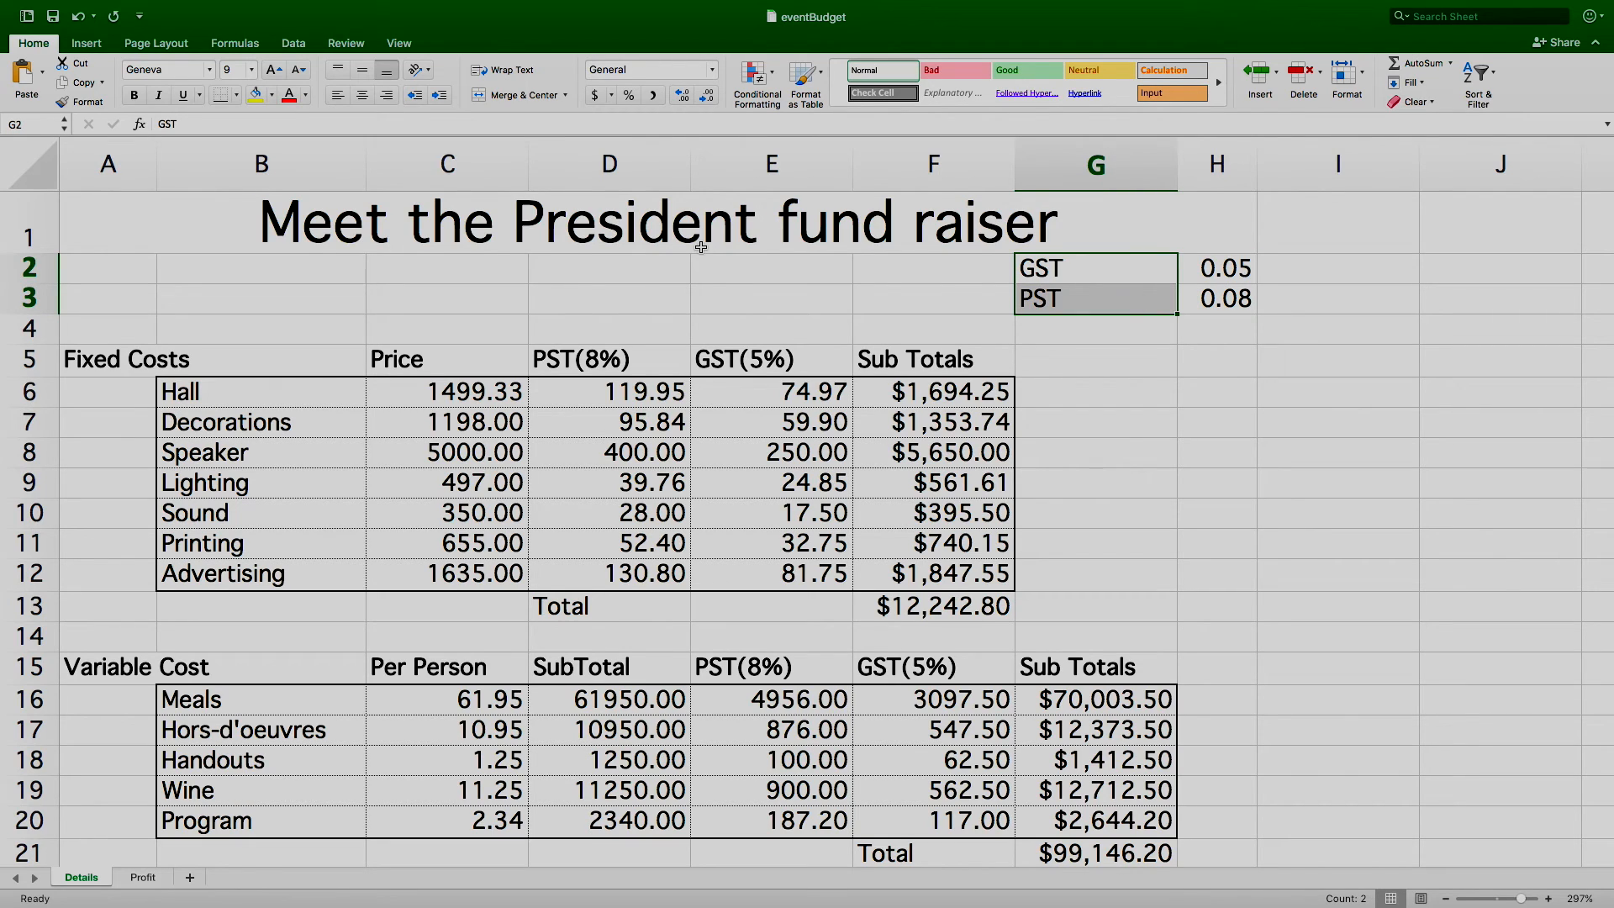
pyautogui.click(387, 97)
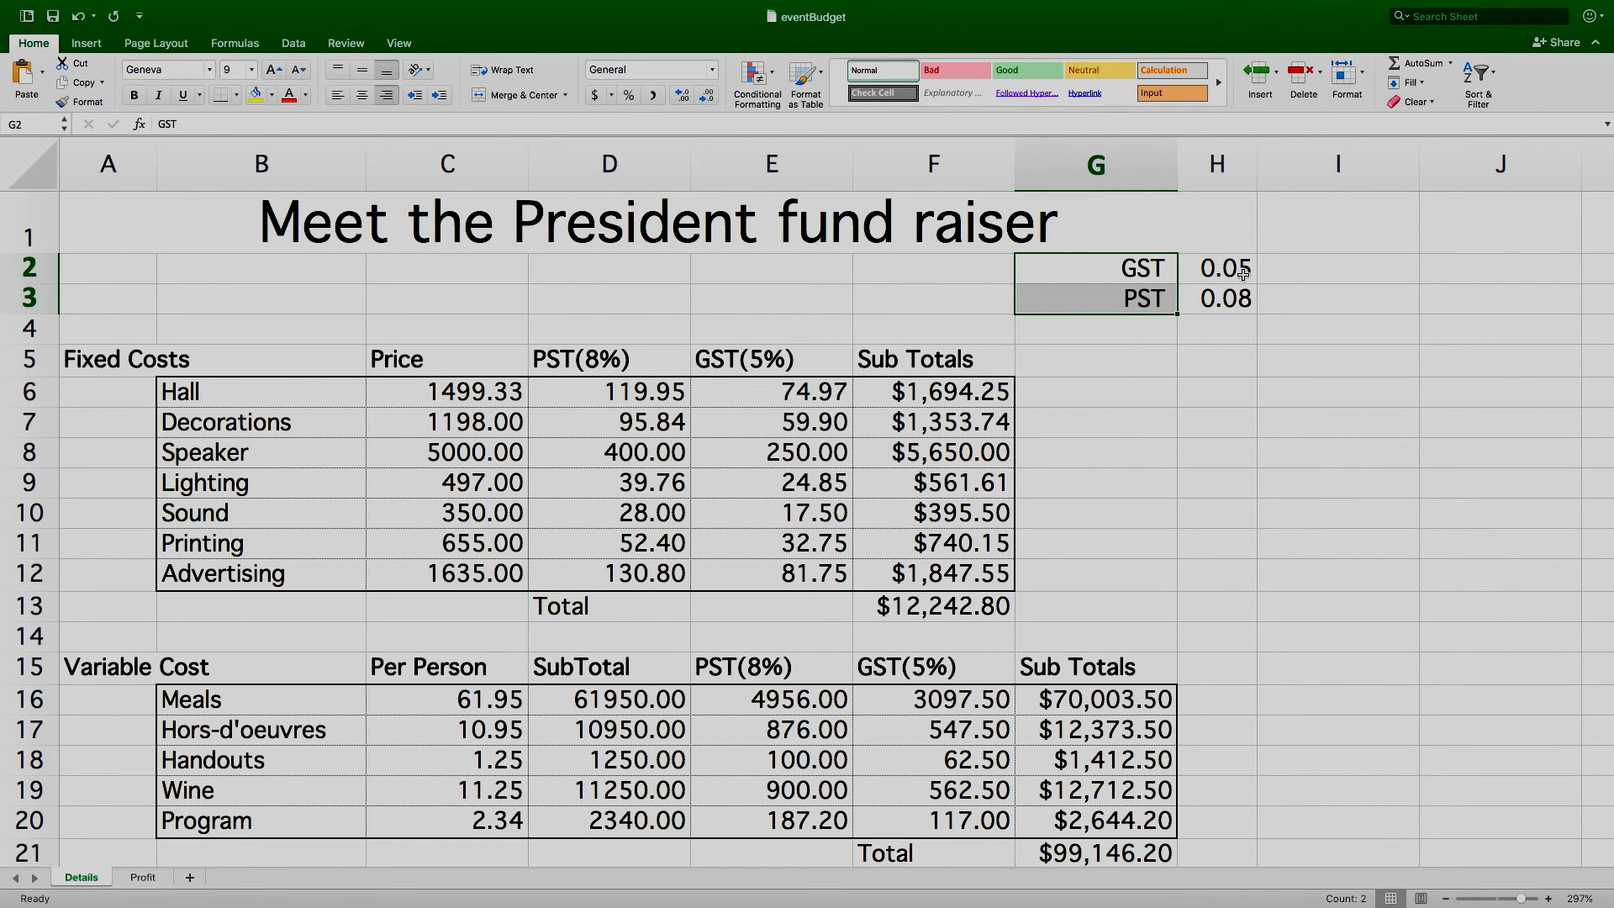
# Step: Format the GST and PST rates in H2:H3 as Percentage with 0 decimal places
pyautogui.moveTo(1236, 269); pyautogui.dragTo(1236, 299)
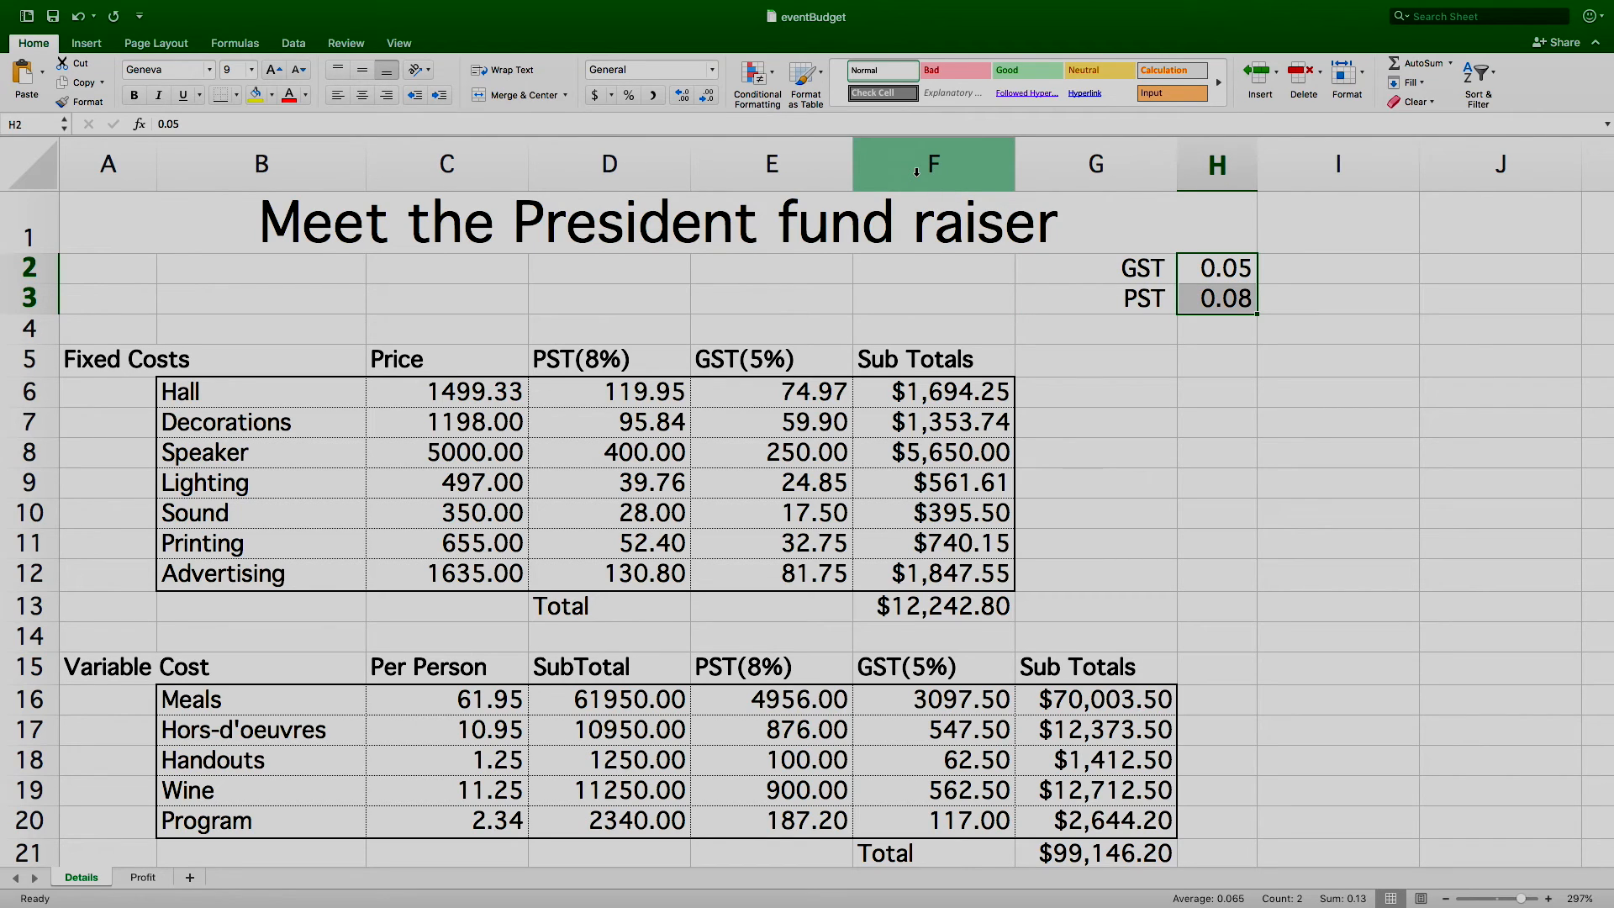
pyautogui.press('super+1')
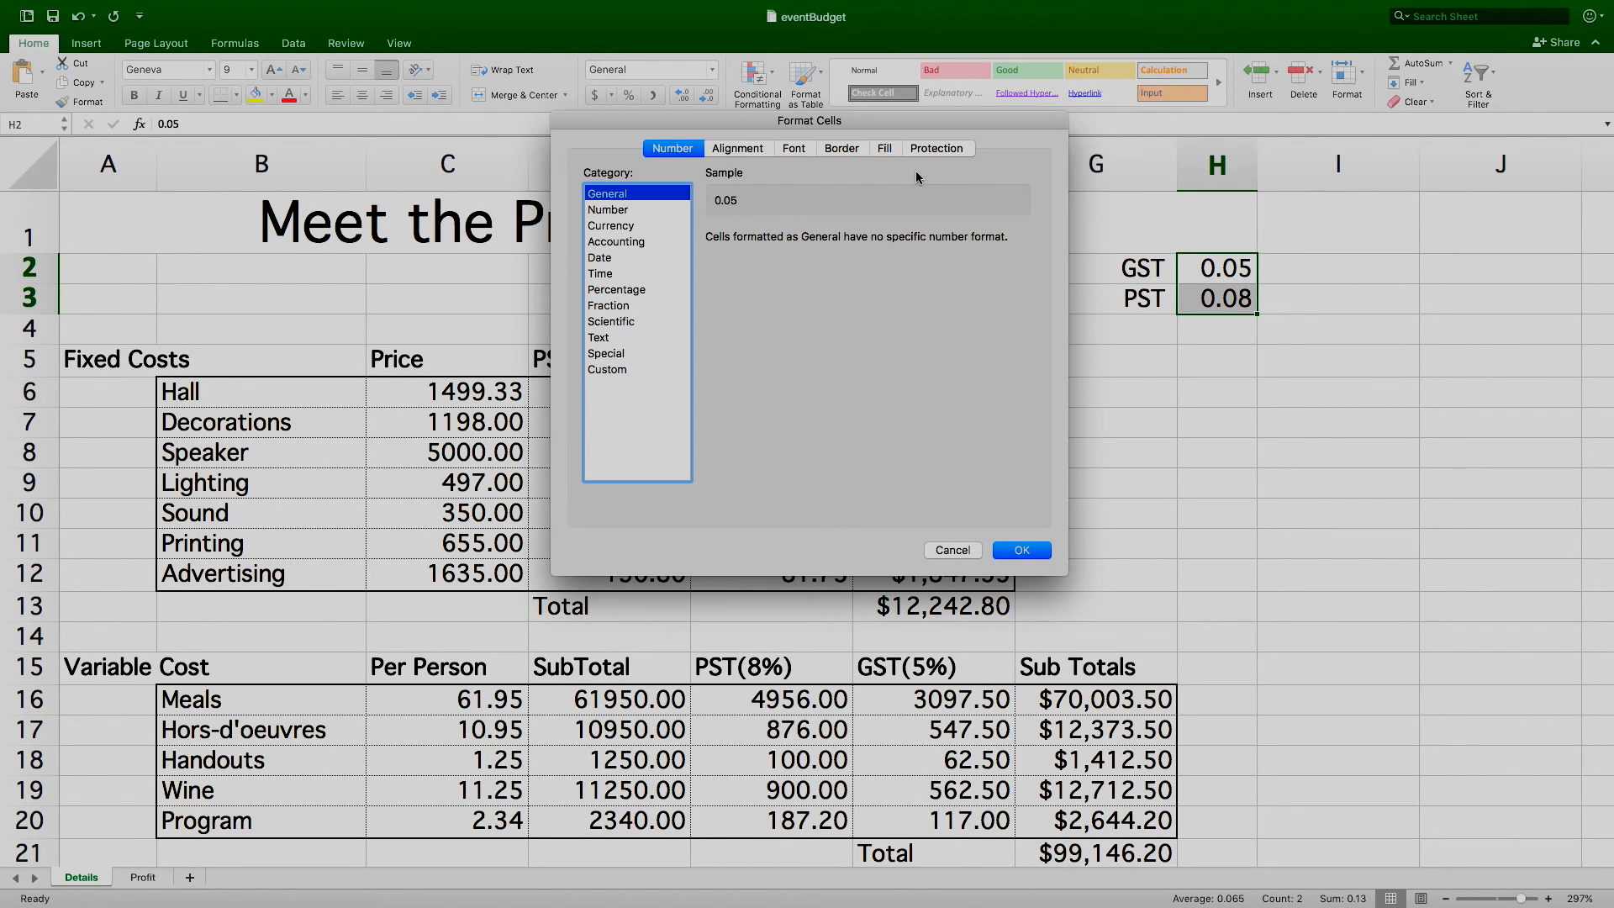
pyautogui.click(617, 212)
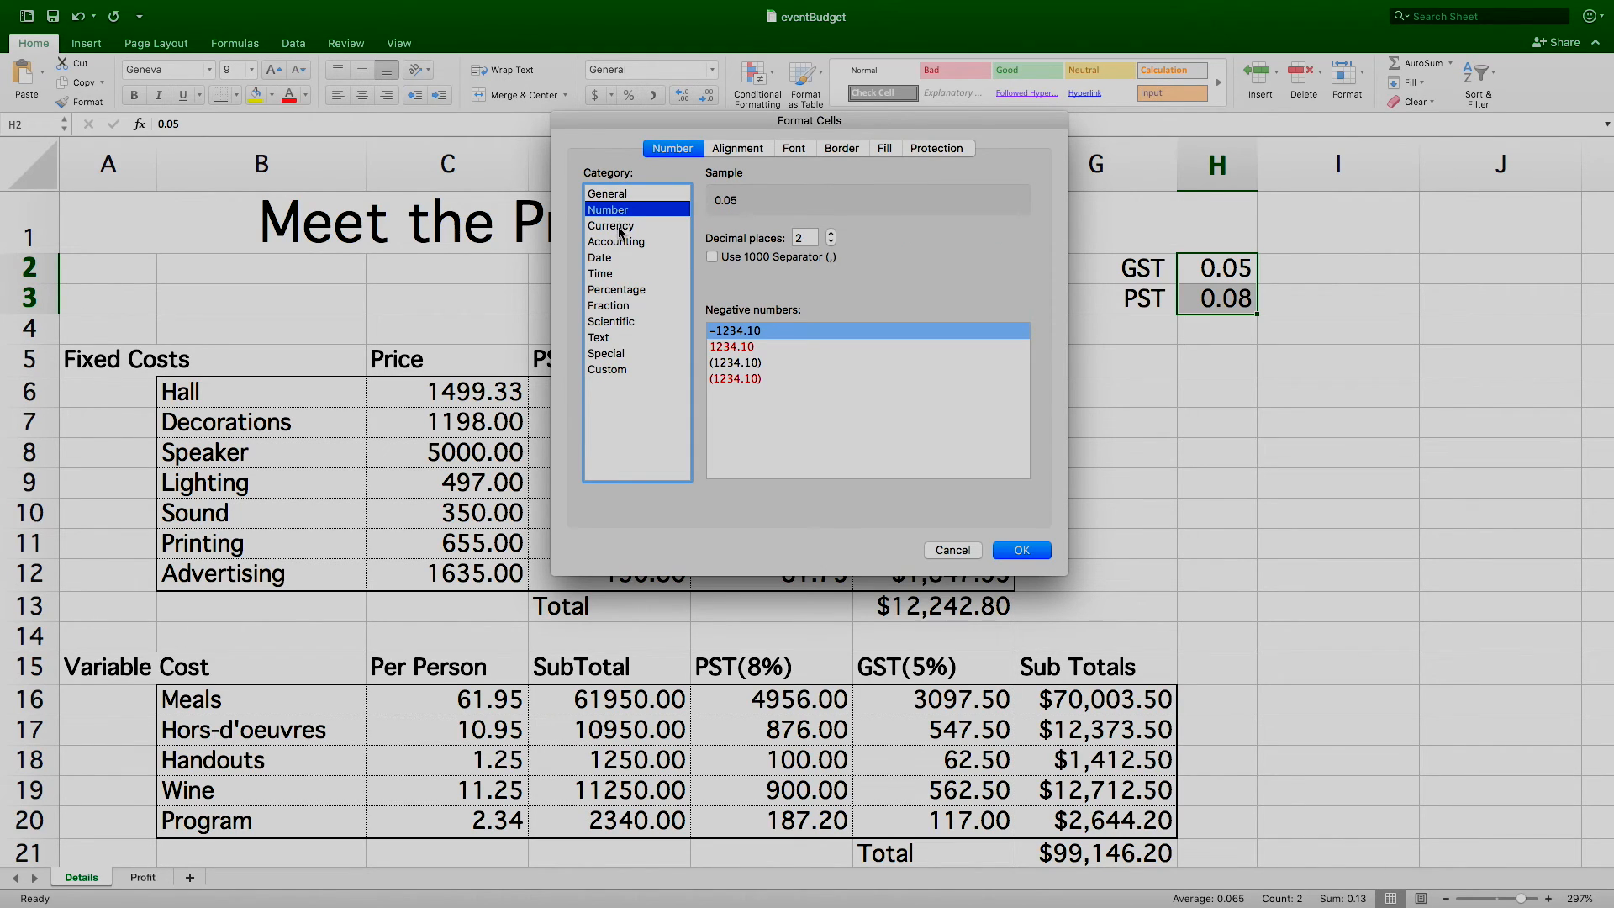
pyautogui.click(616, 290)
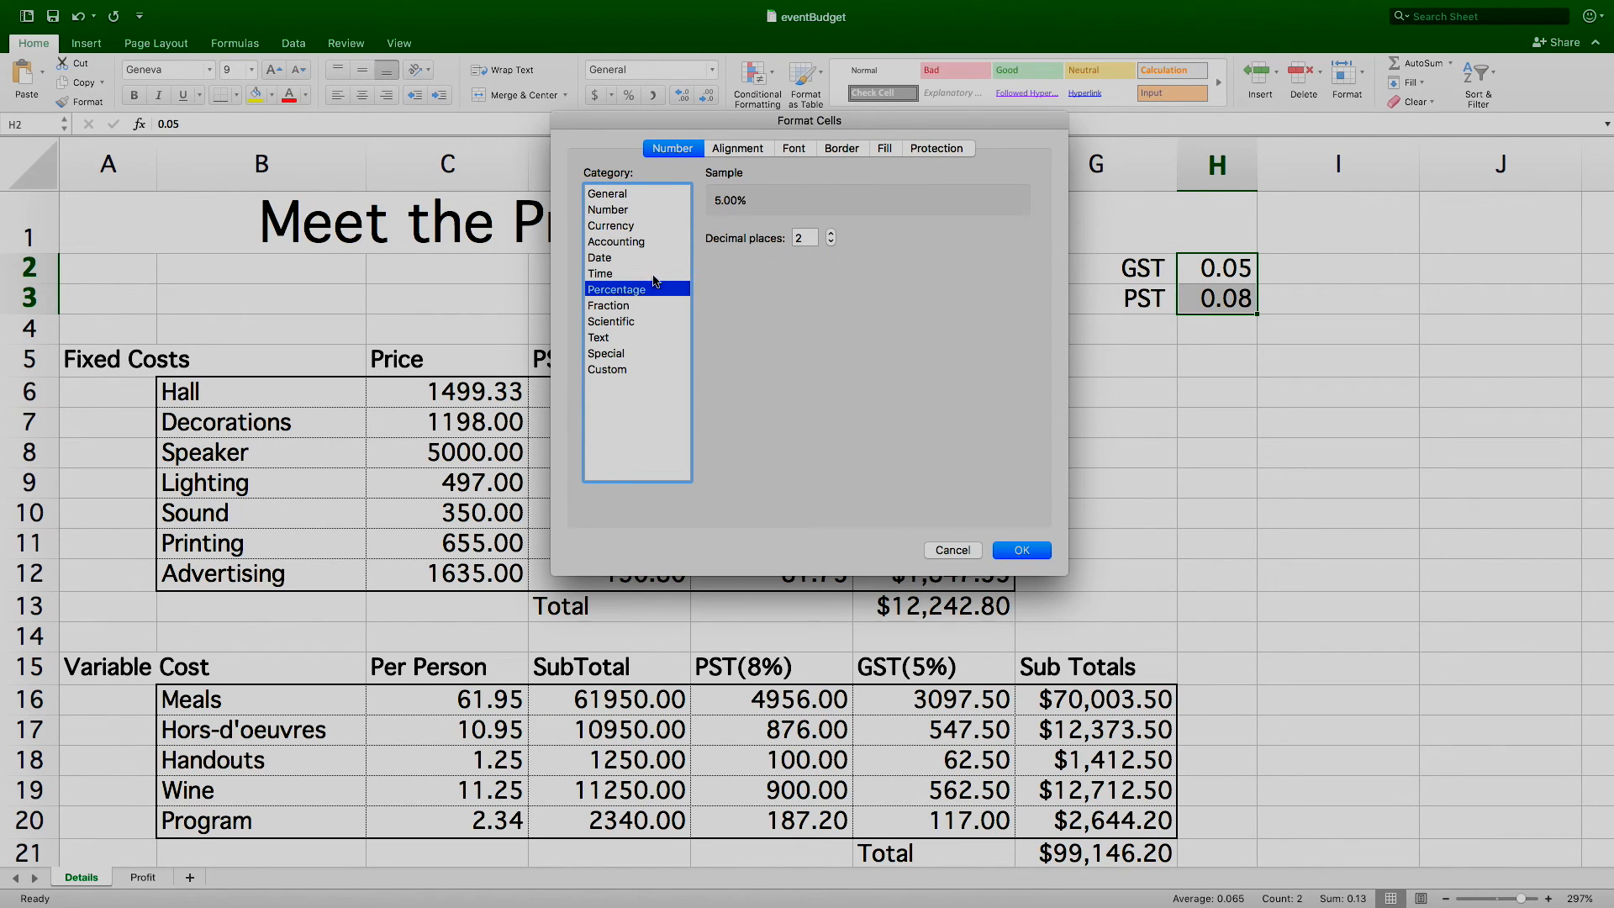
pyautogui.click(831, 242)
pyautogui.click(831, 243)
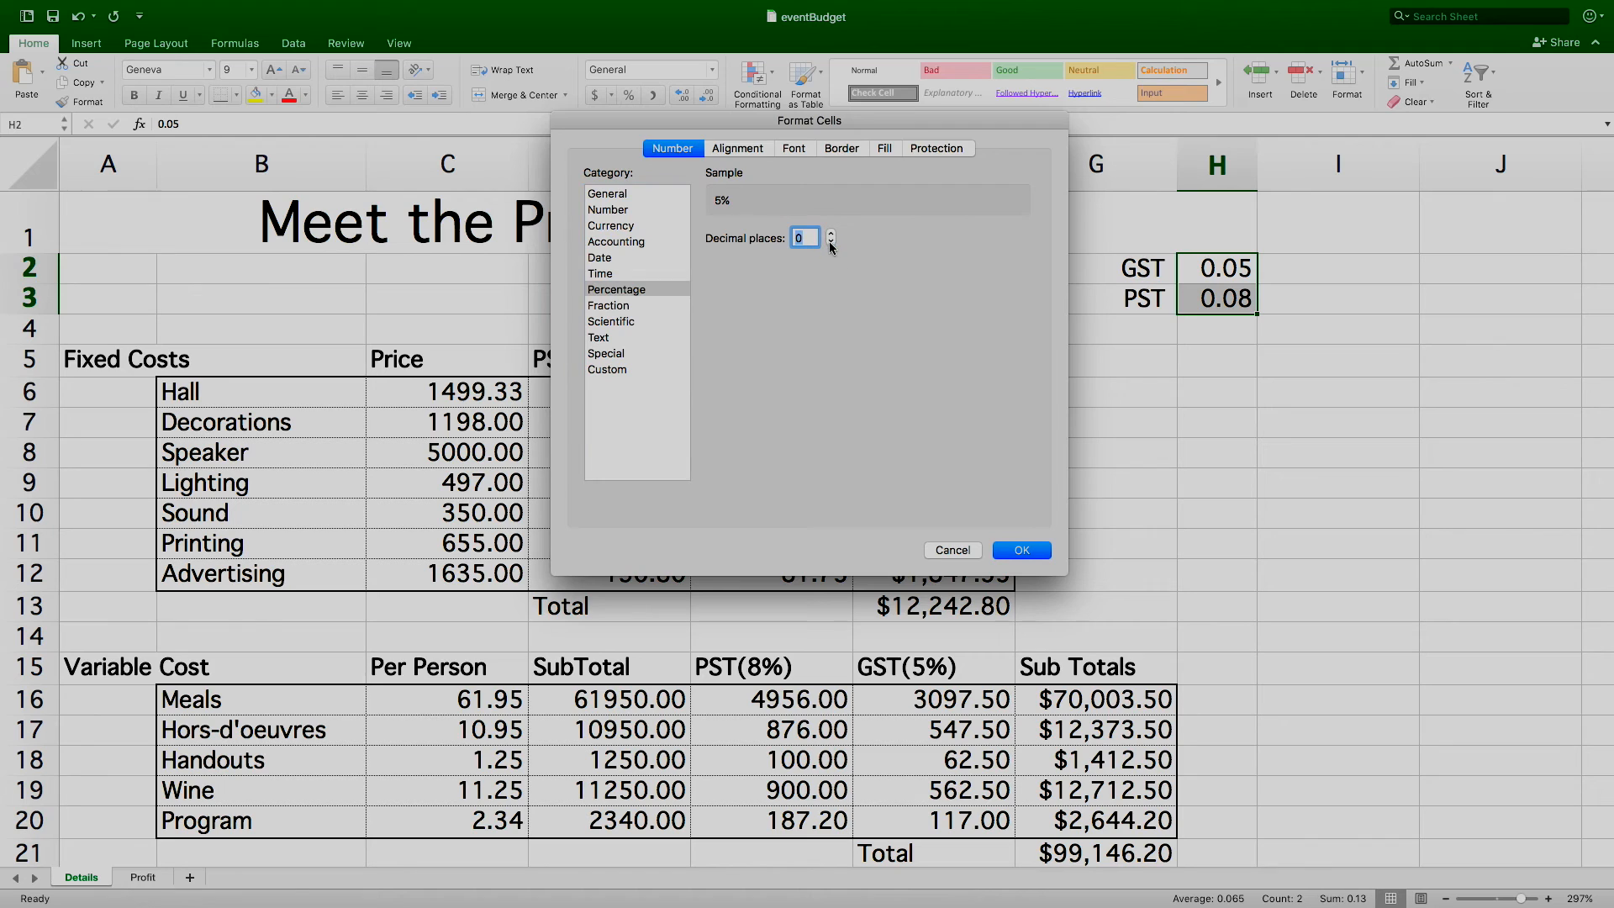
pyautogui.click(1033, 551)
pyautogui.click(1152, 333)
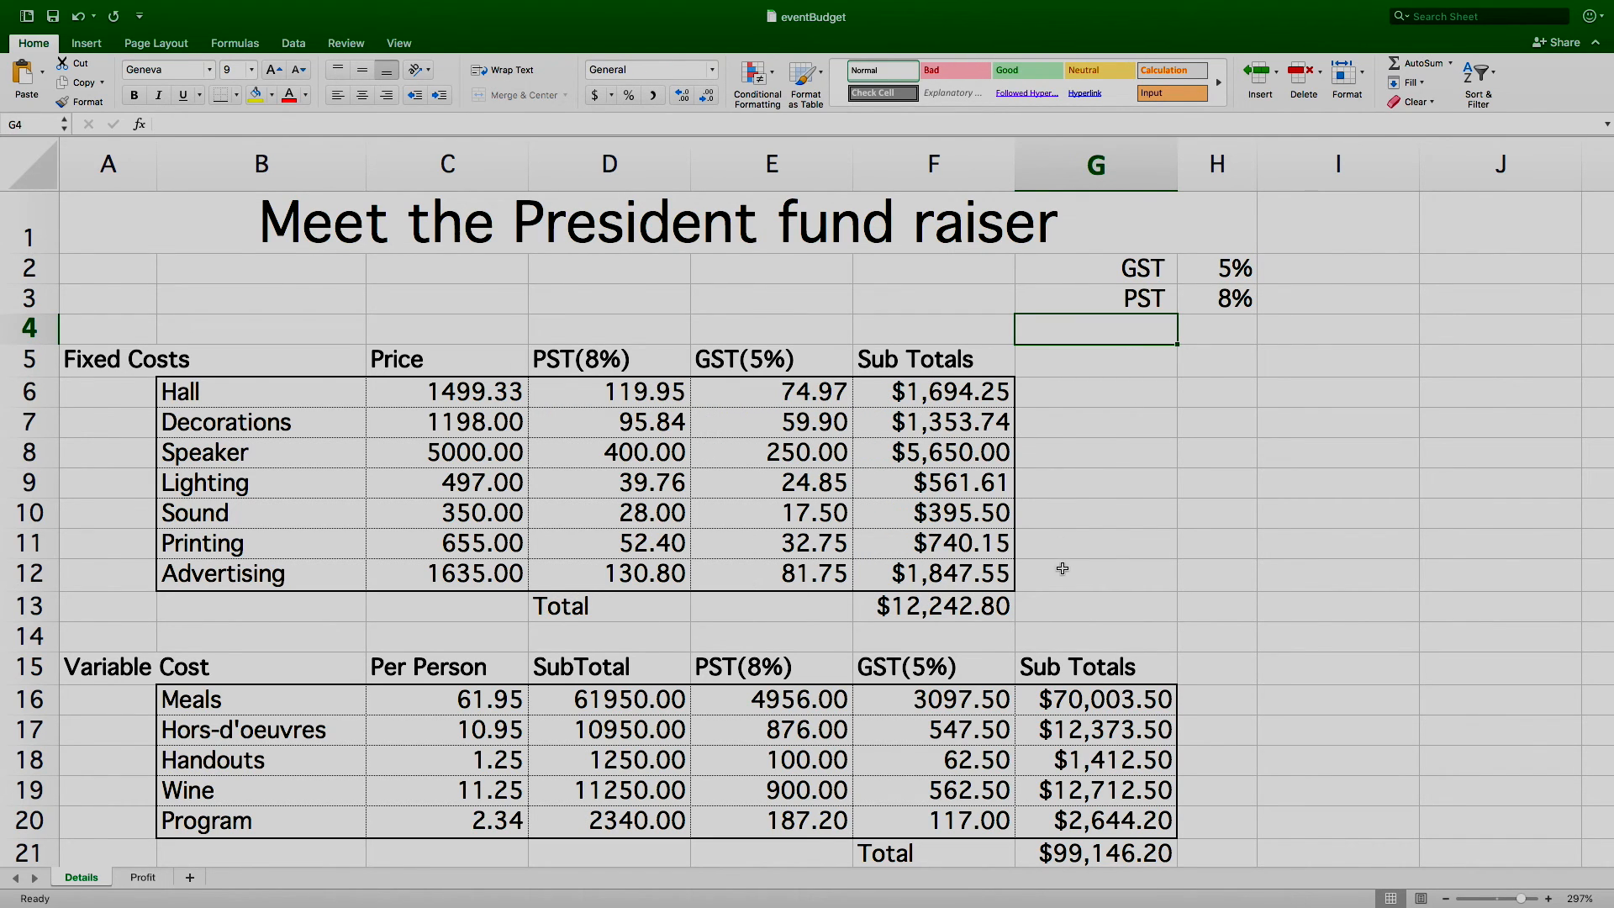
# Step: Make the fixed costs total in D13:F13 bold and give it a light blue background fill
pyautogui.moveTo(629, 613); pyautogui.dragTo(908, 609)
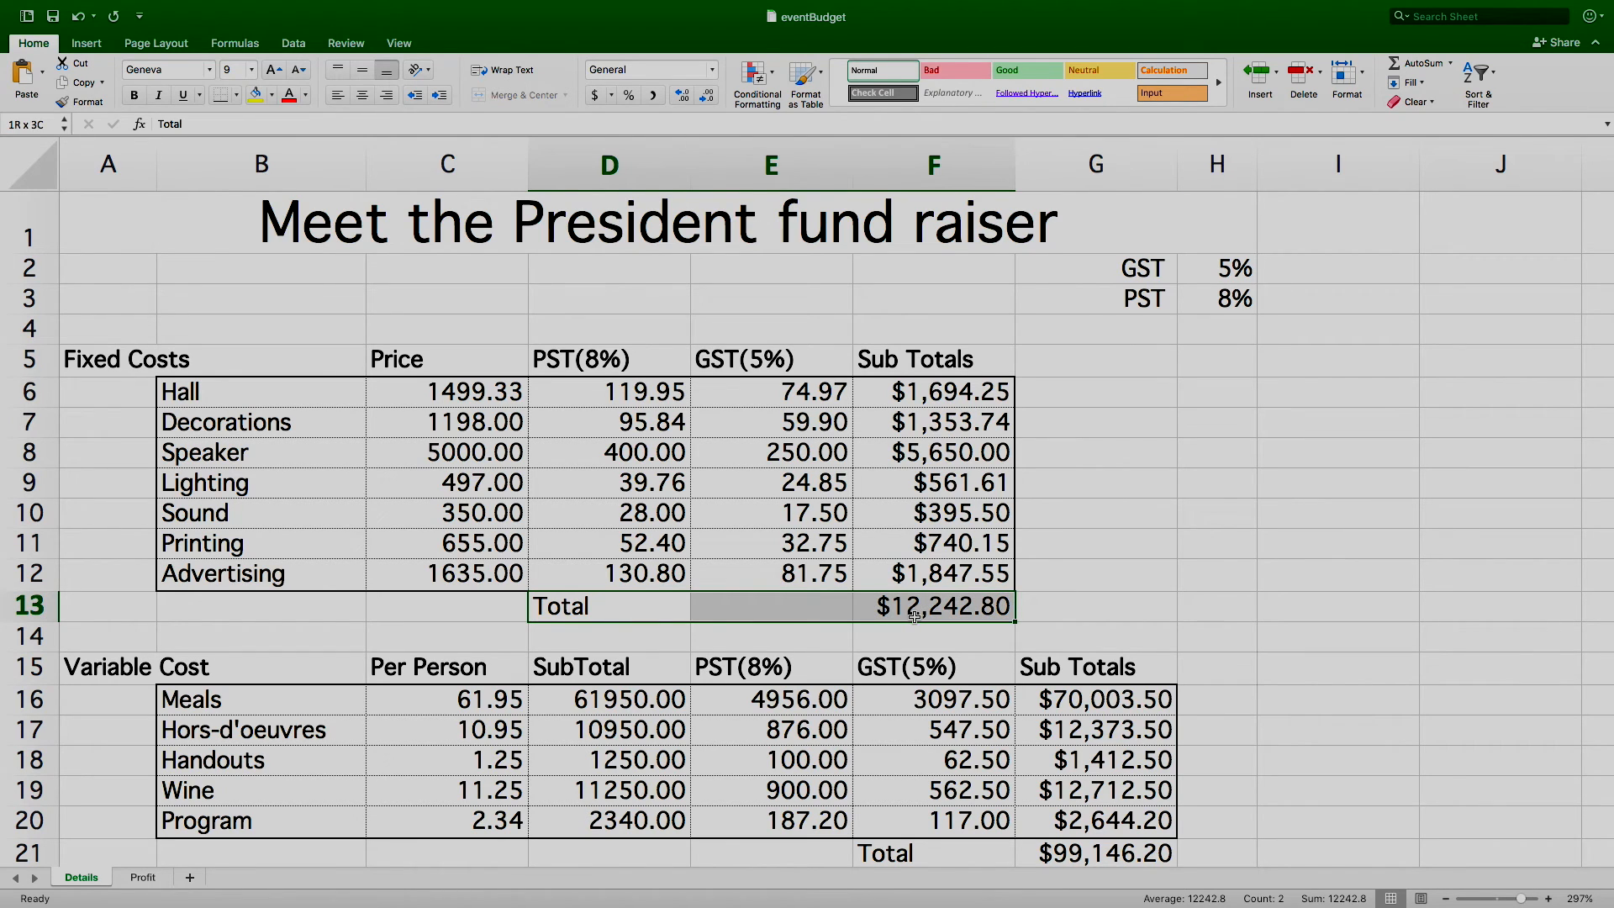
pyautogui.press('super+b')
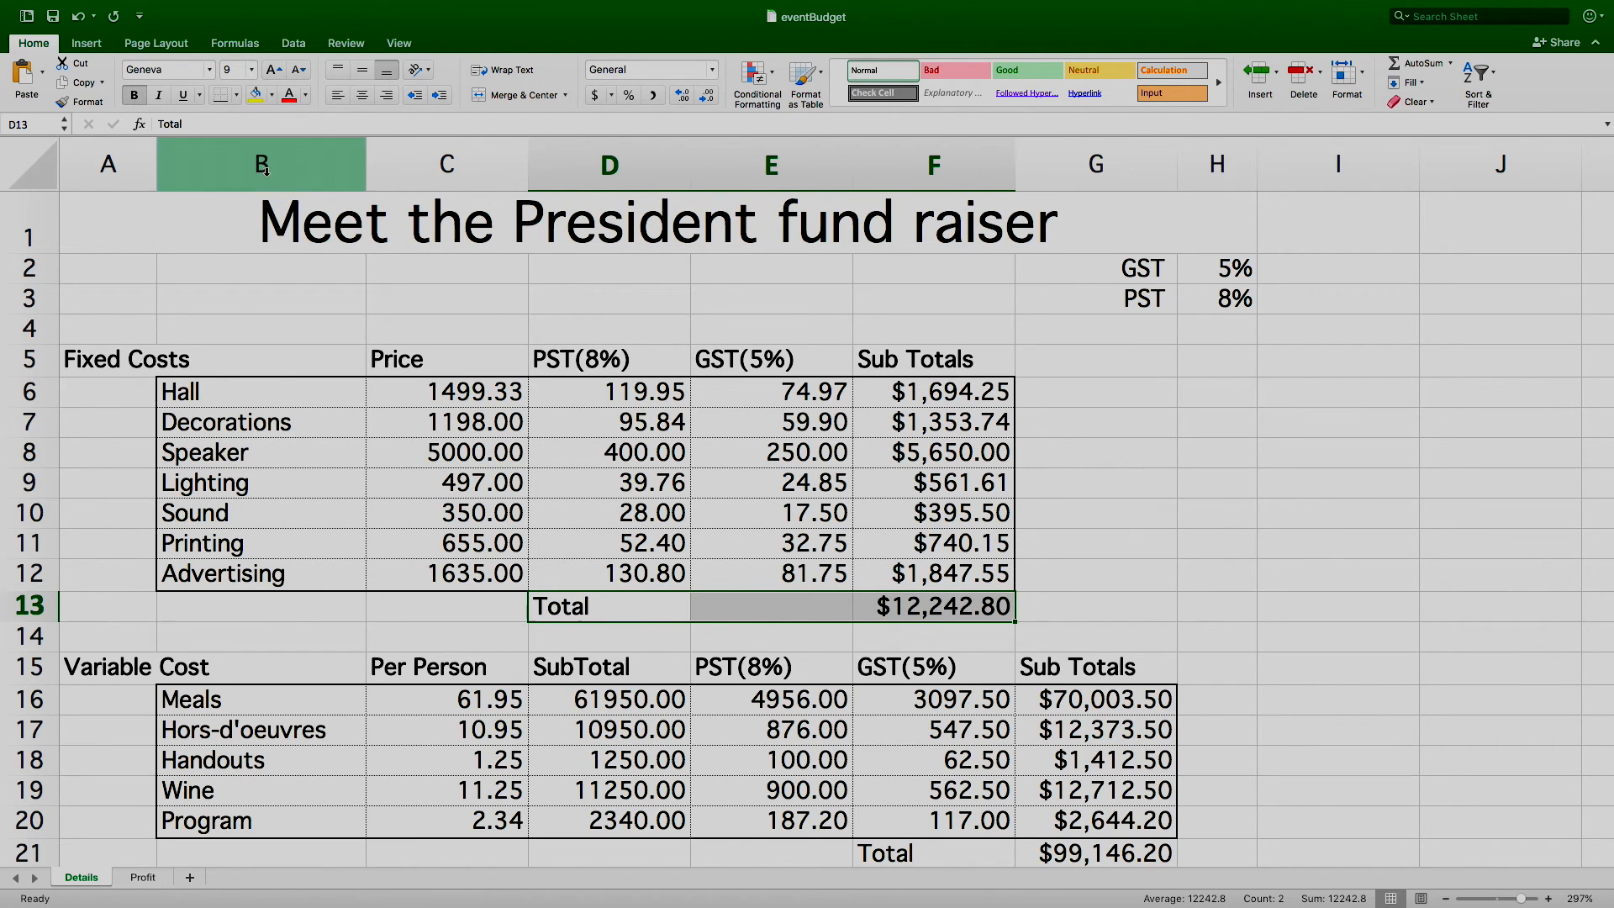
pyautogui.press('super+1')
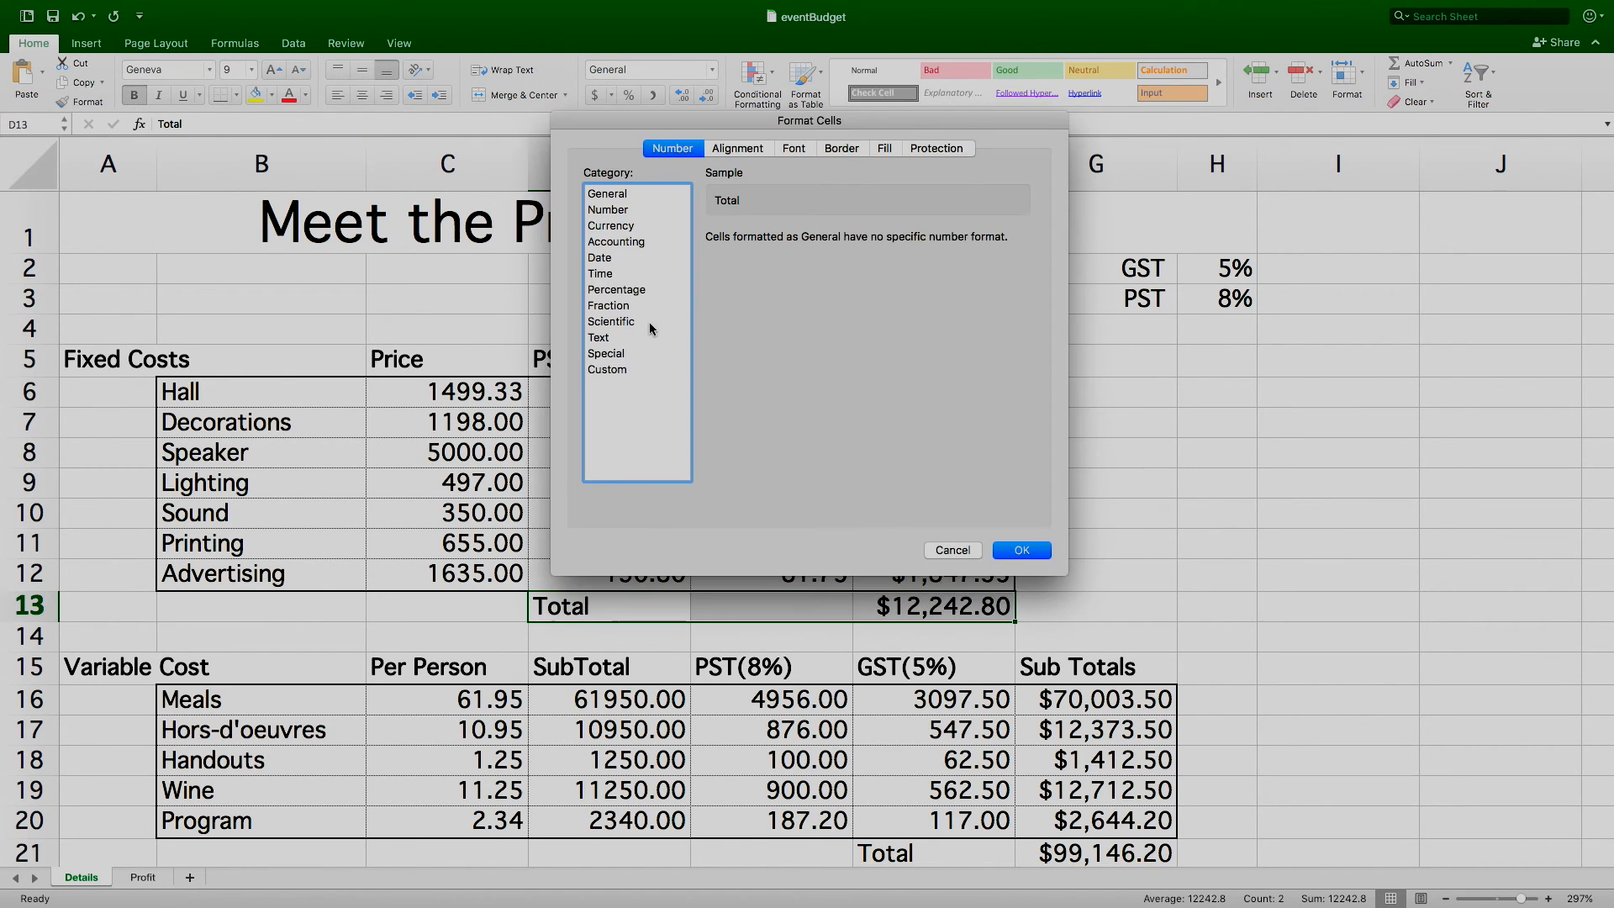
pyautogui.click(843, 151)
pyautogui.click(794, 149)
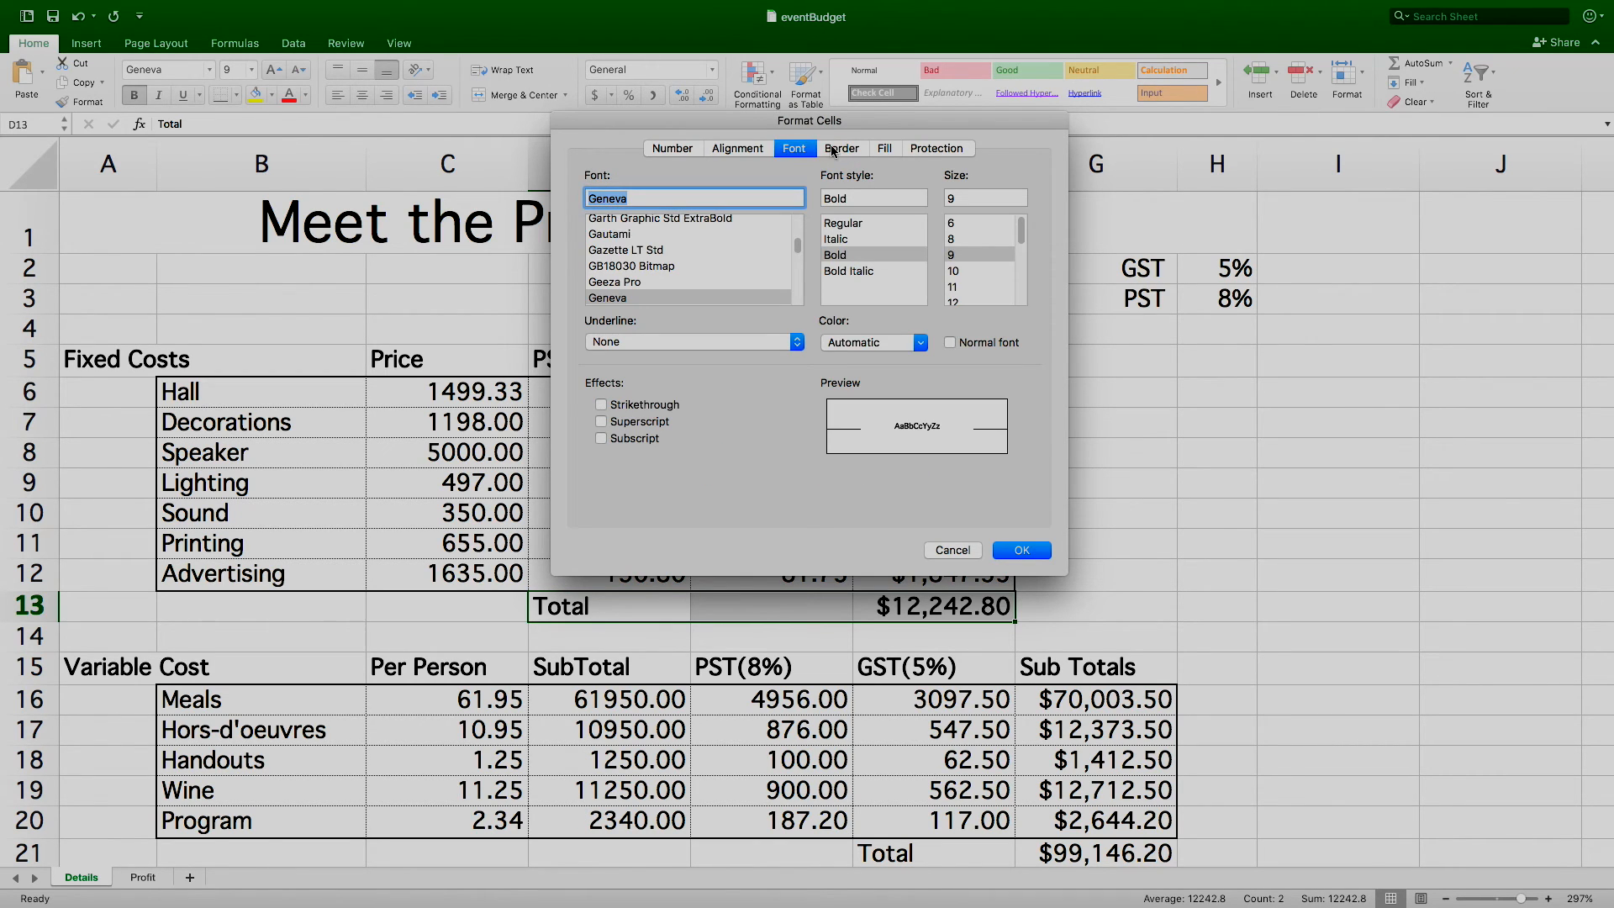
pyautogui.click(737, 148)
pyautogui.click(884, 149)
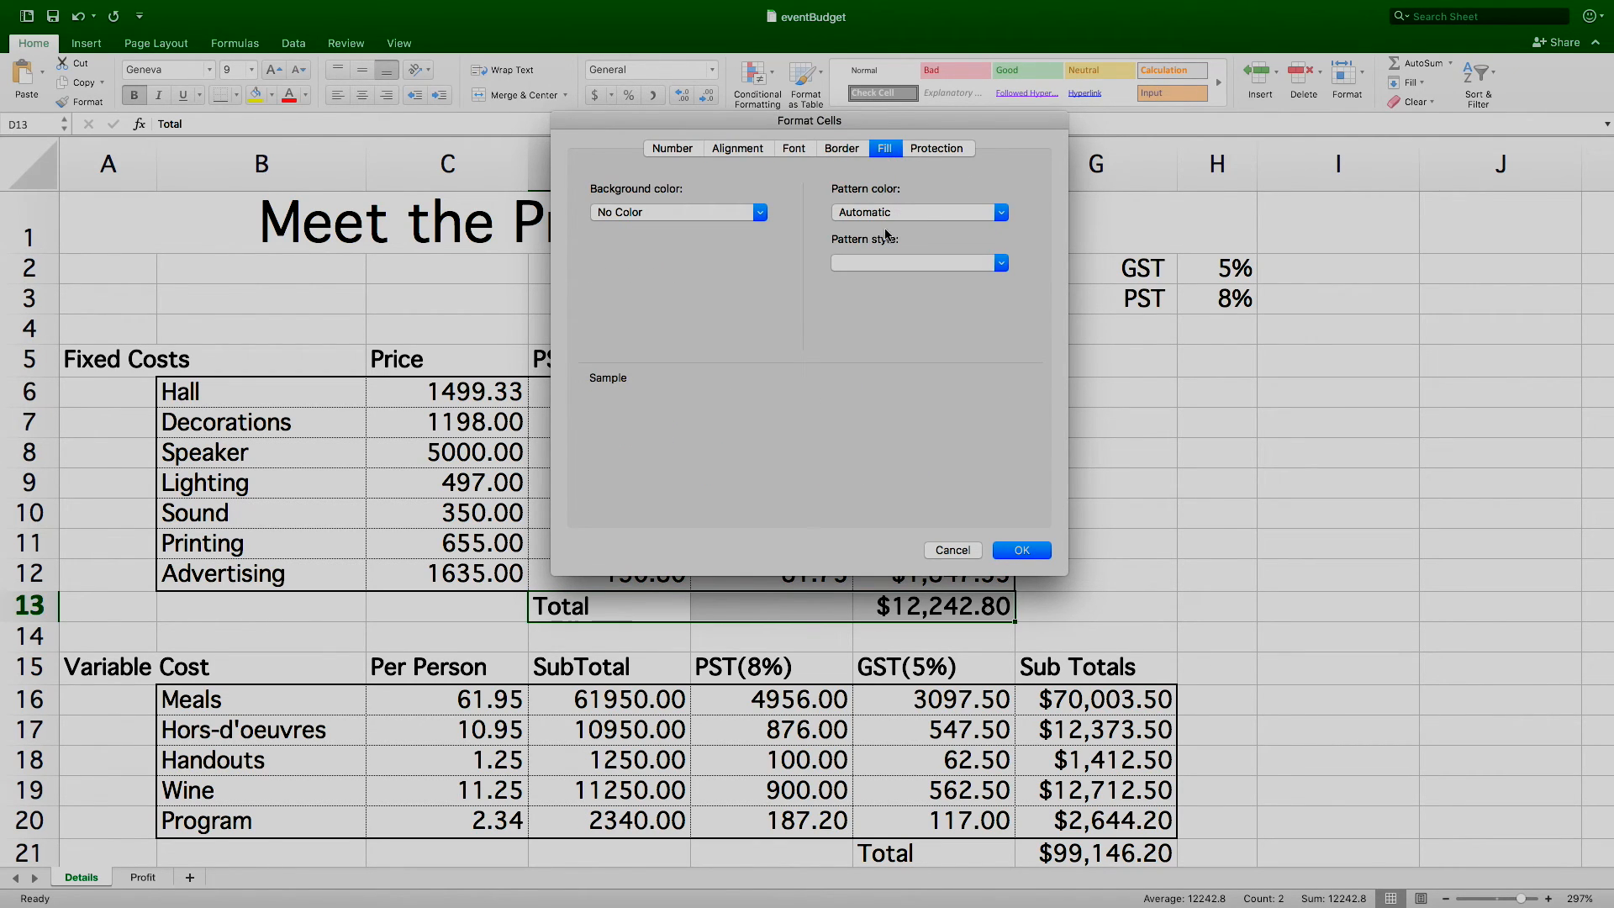
pyautogui.click(741, 217)
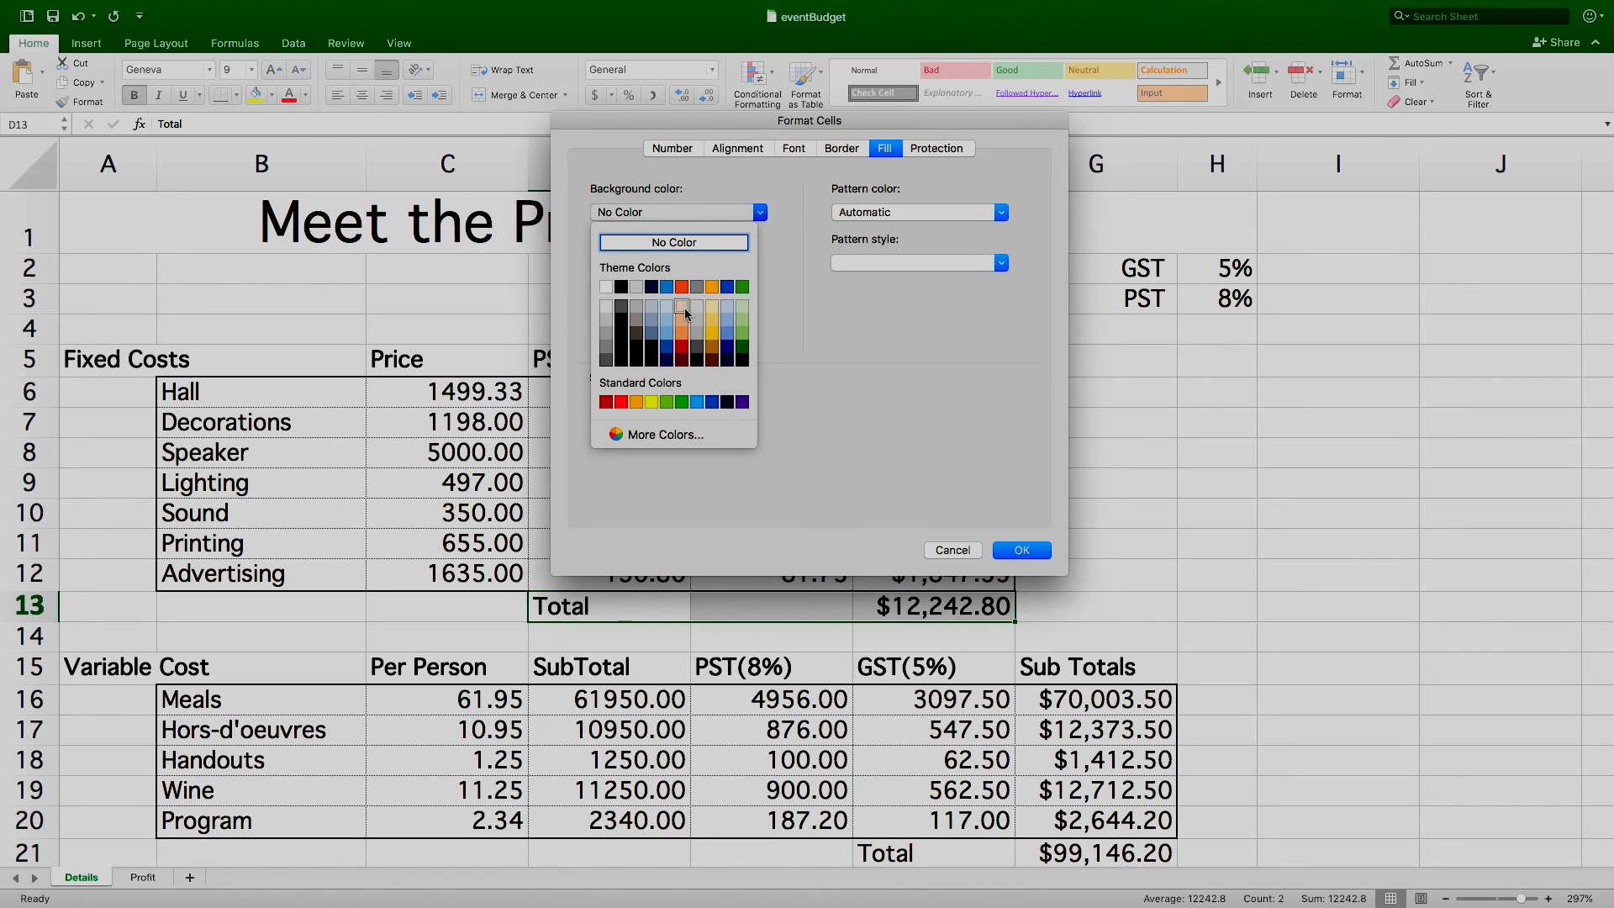
pyautogui.click(667, 331)
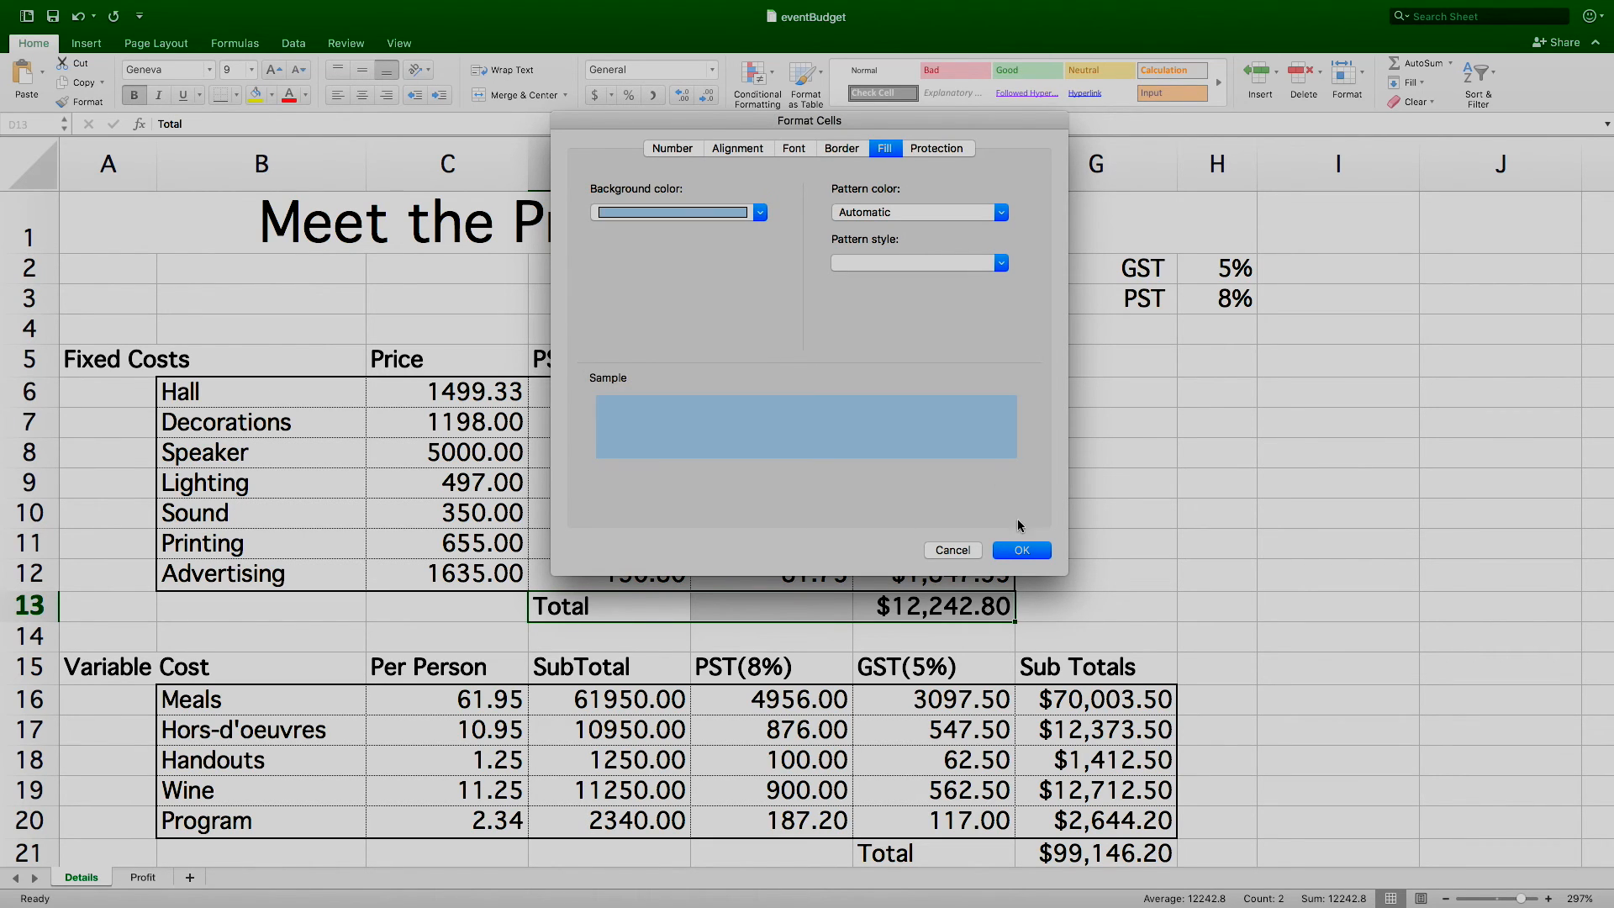
pyautogui.click(1021, 550)
# Step: Fill the variable costs total cells F21:G21 with the same light blue background as the fixed costs total
pyautogui.scroll(-4, 1024, 555)
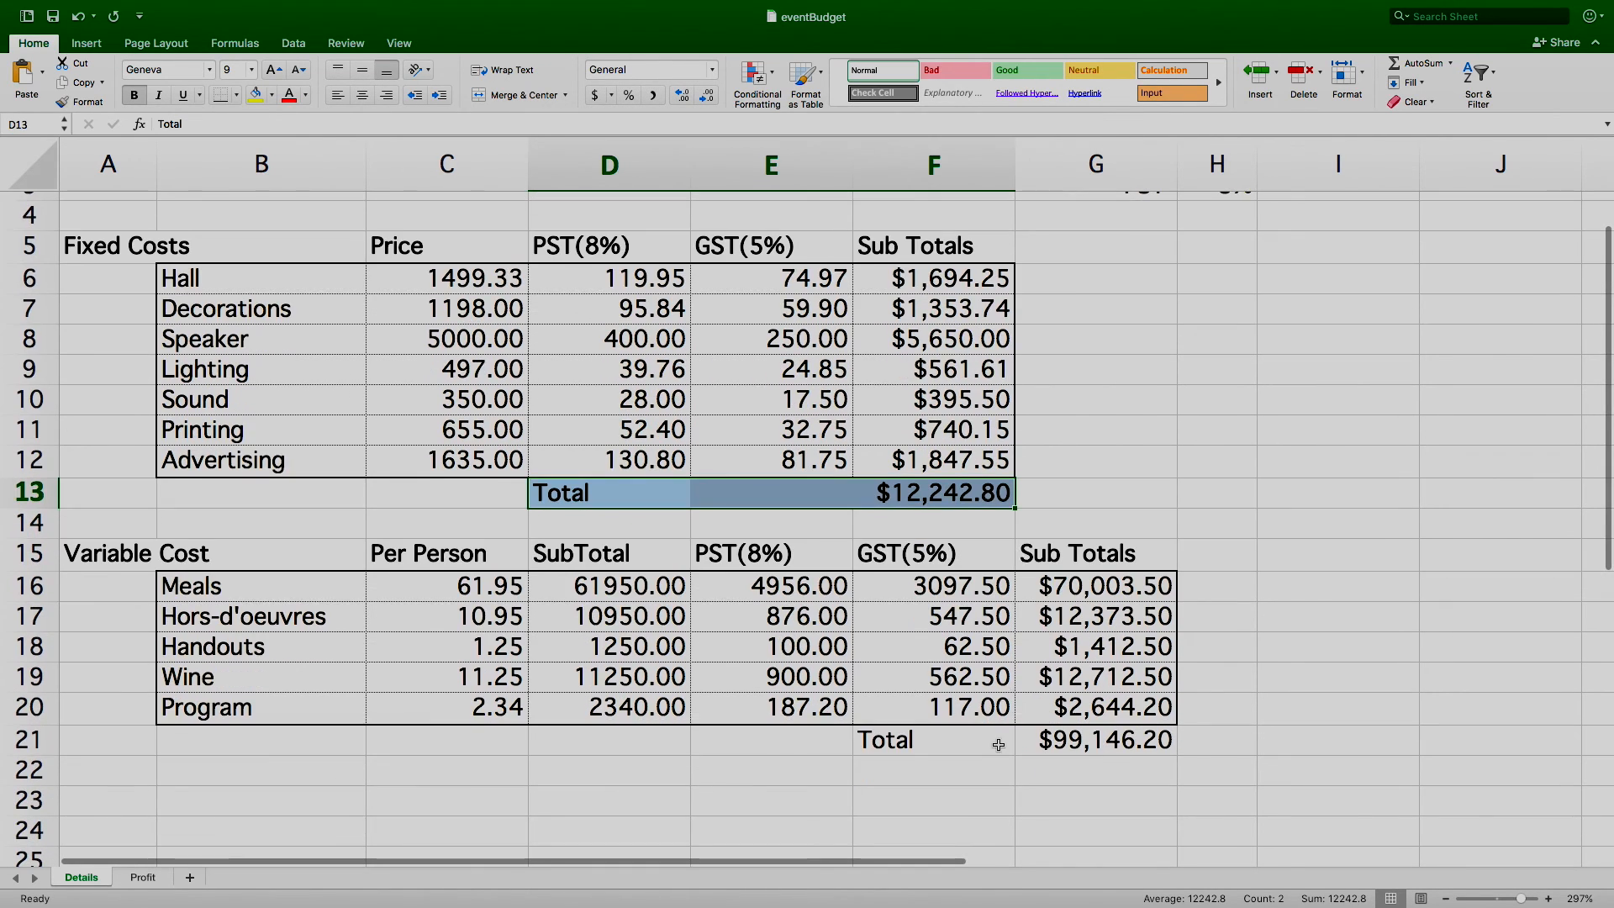
pyautogui.moveTo(998, 742); pyautogui.dragTo(1063, 745)
pyautogui.press('super+1')
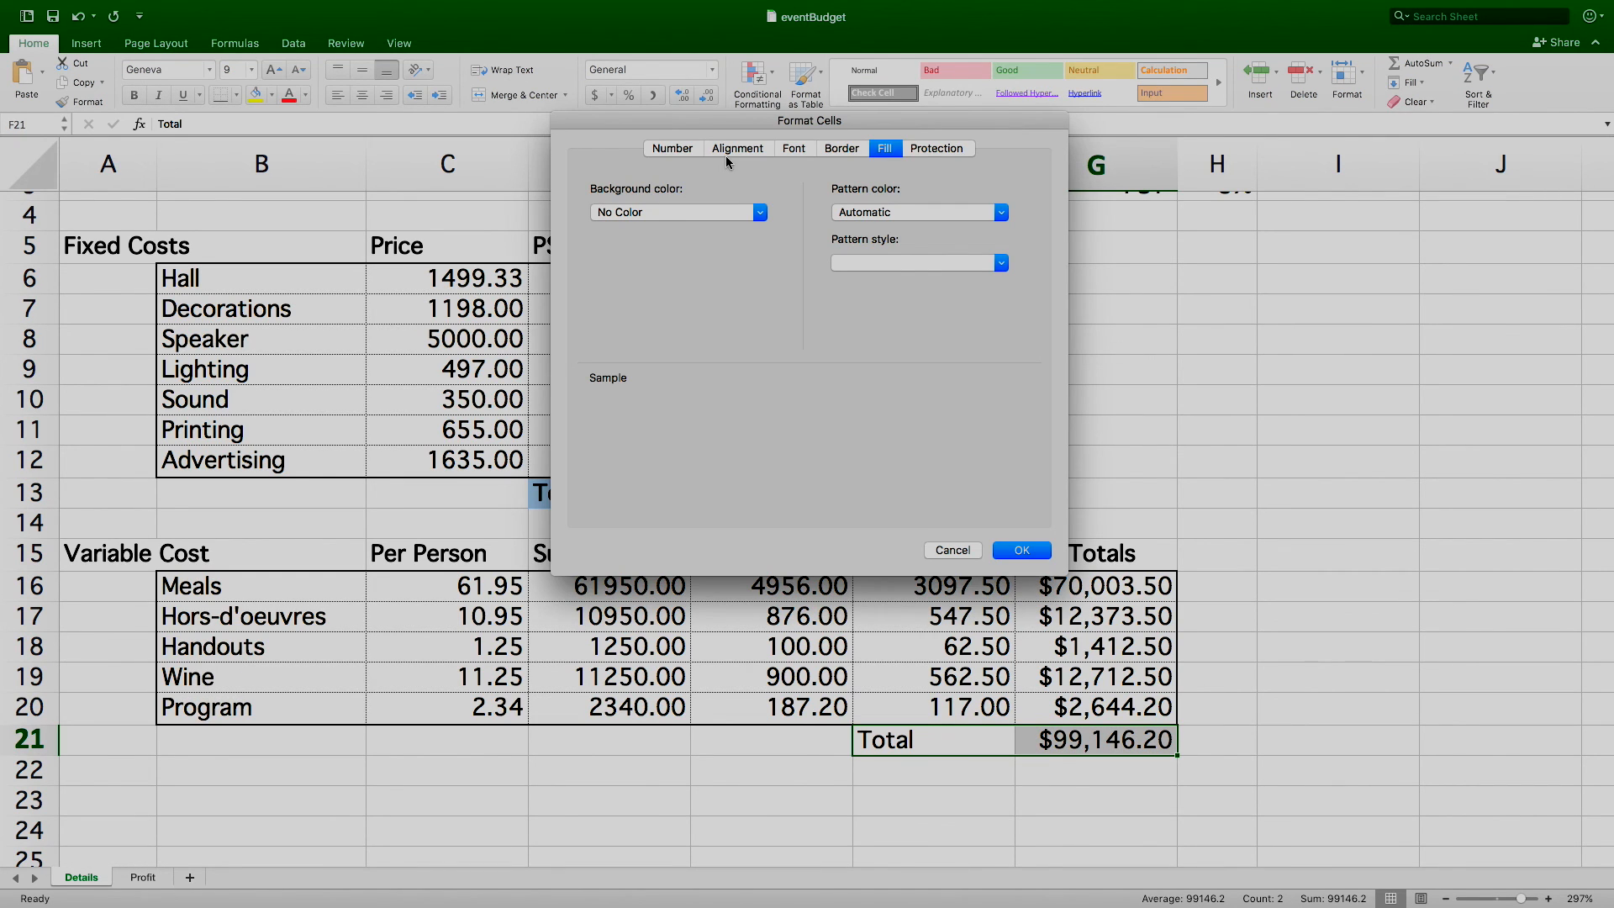
pyautogui.click(754, 214)
pyautogui.click(670, 329)
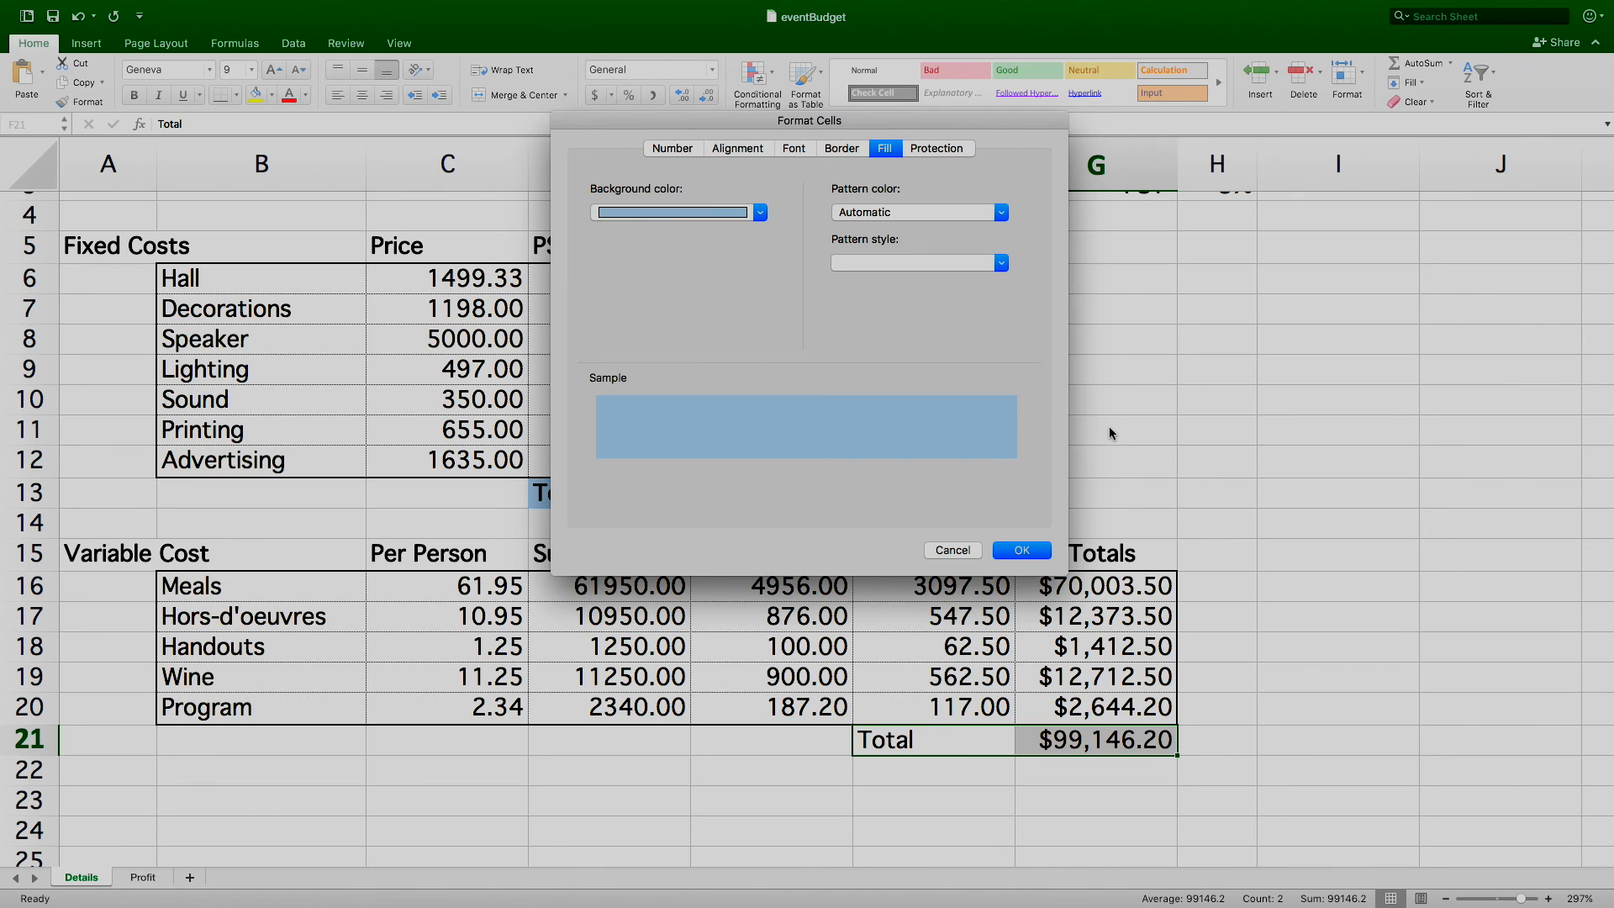
pyautogui.click(1021, 550)
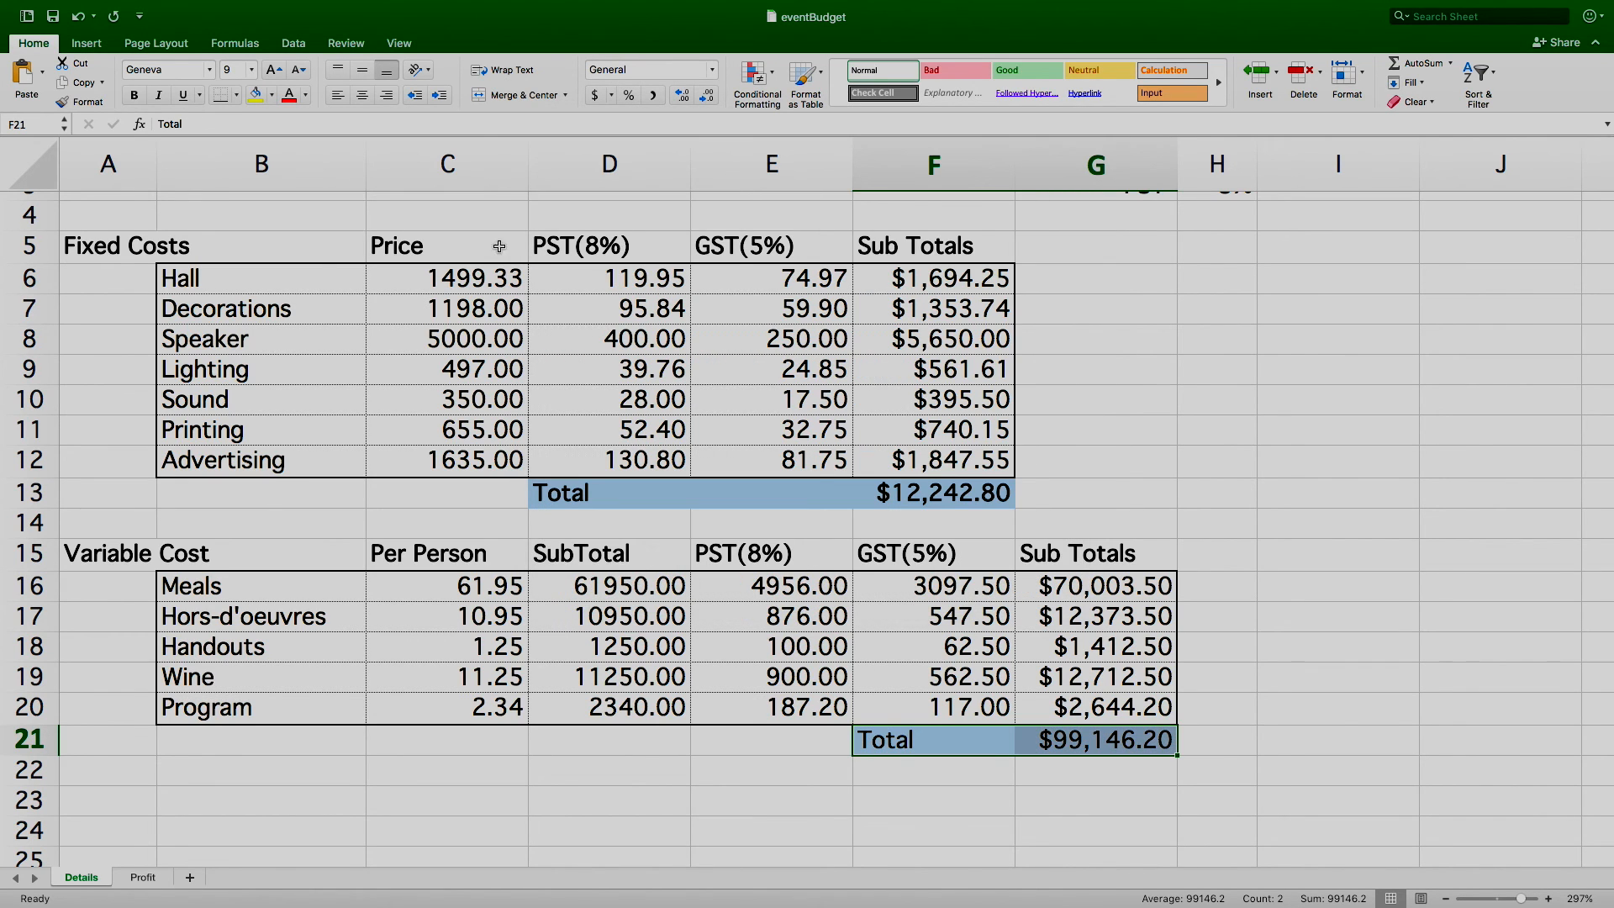
# Step: Fill the merged title cell A1:H1 with a medium blue background, slightly stronger than the totals' fill
pyautogui.scroll(4, 537, 294)
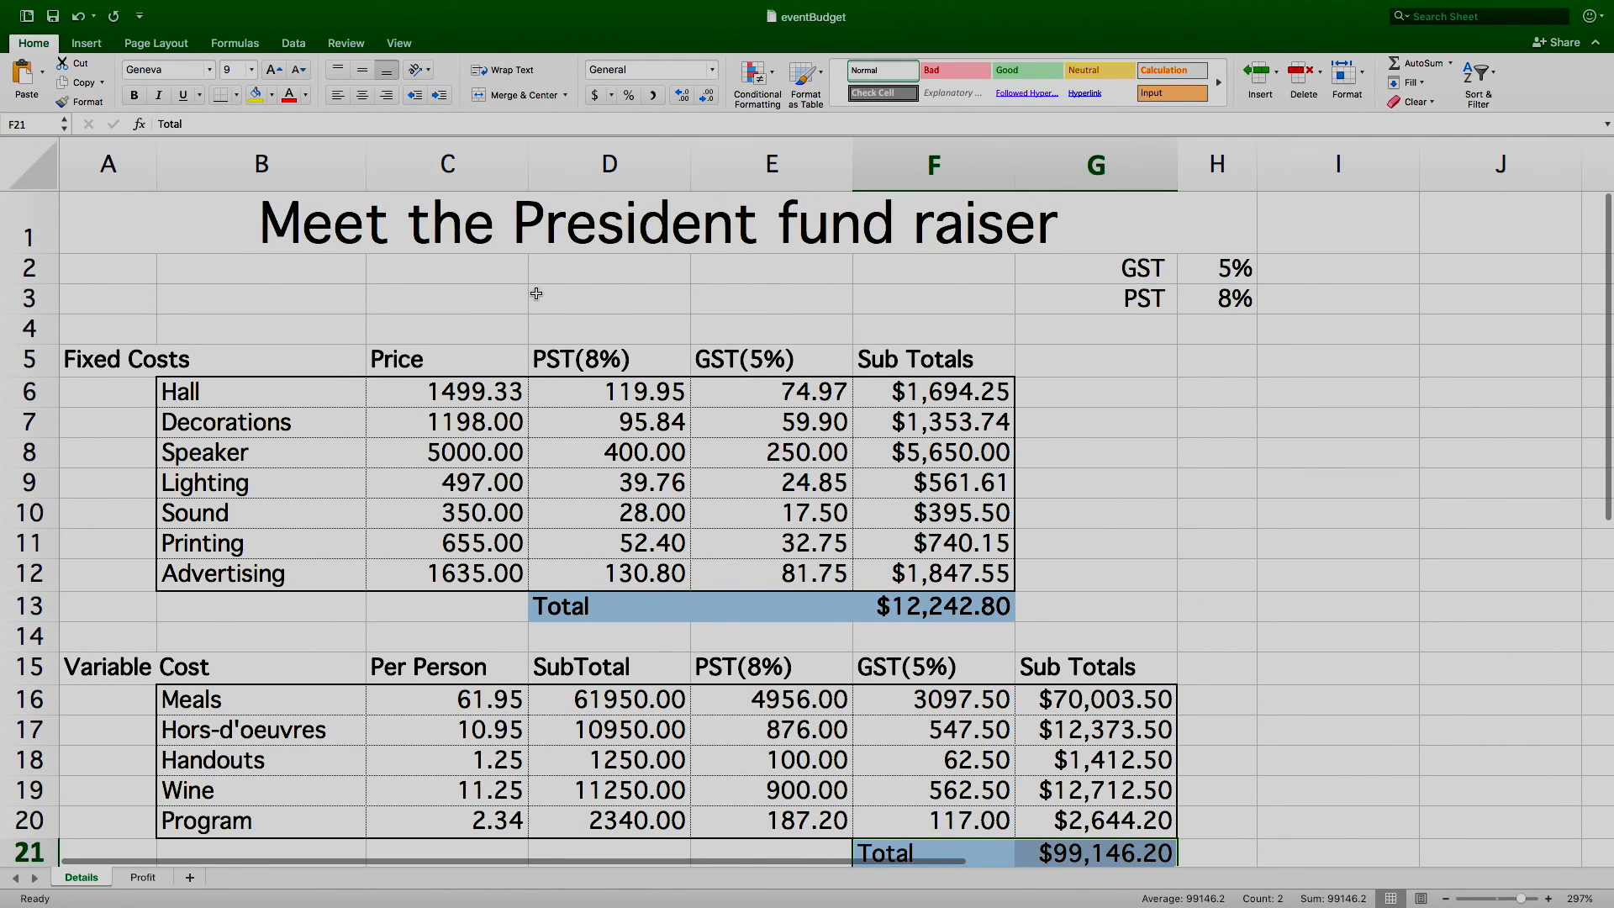
pyautogui.click(195, 225)
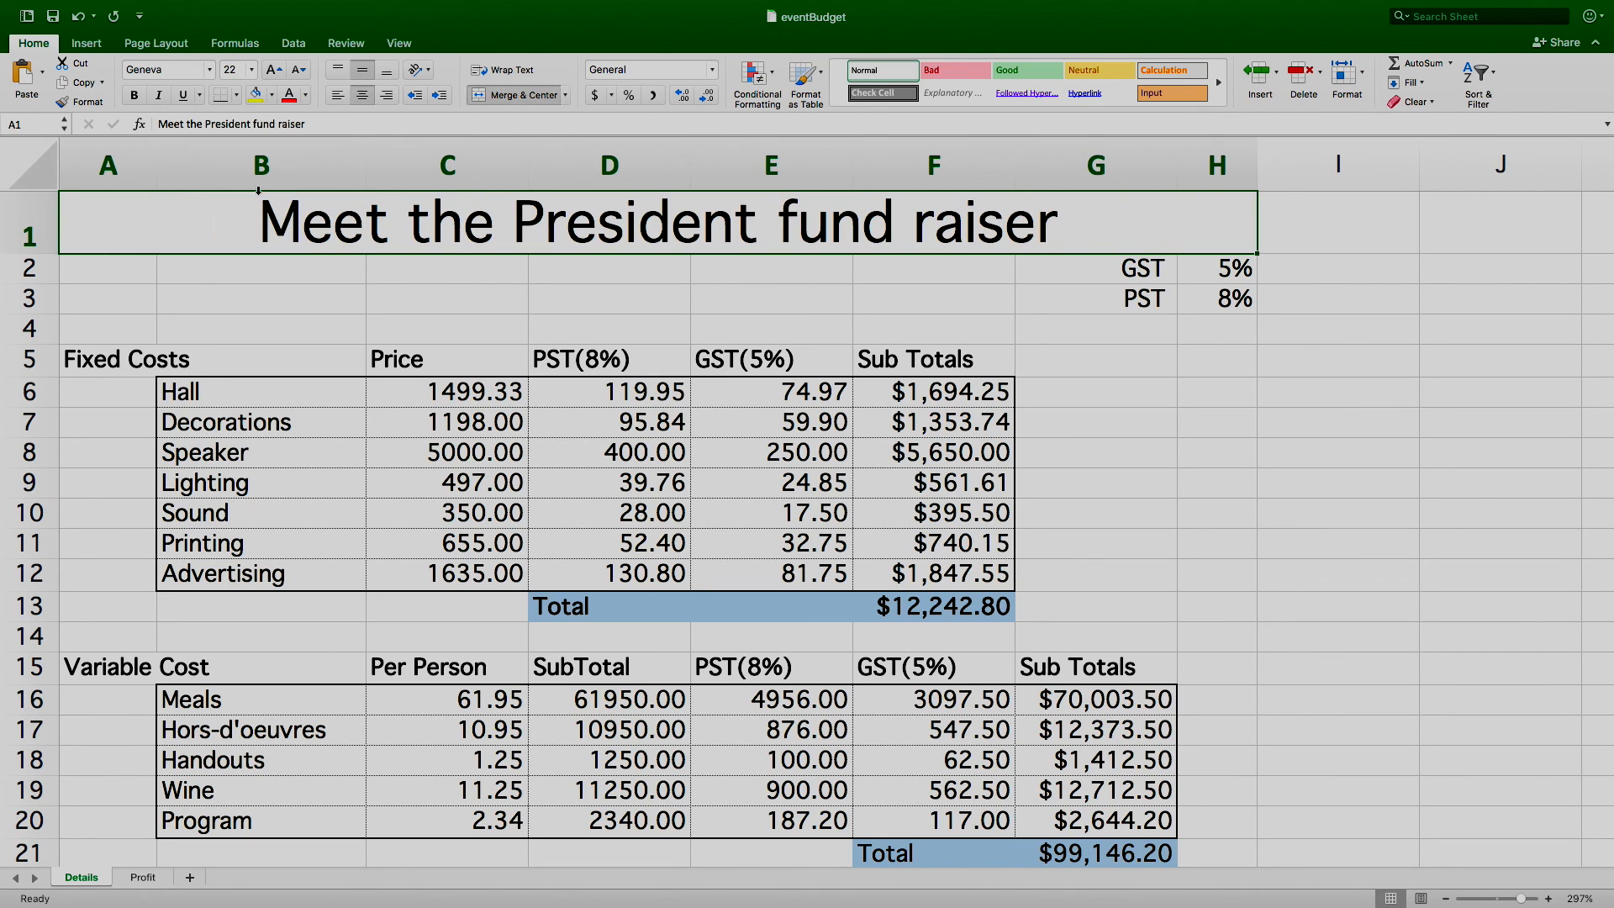
pyautogui.press('super+1')
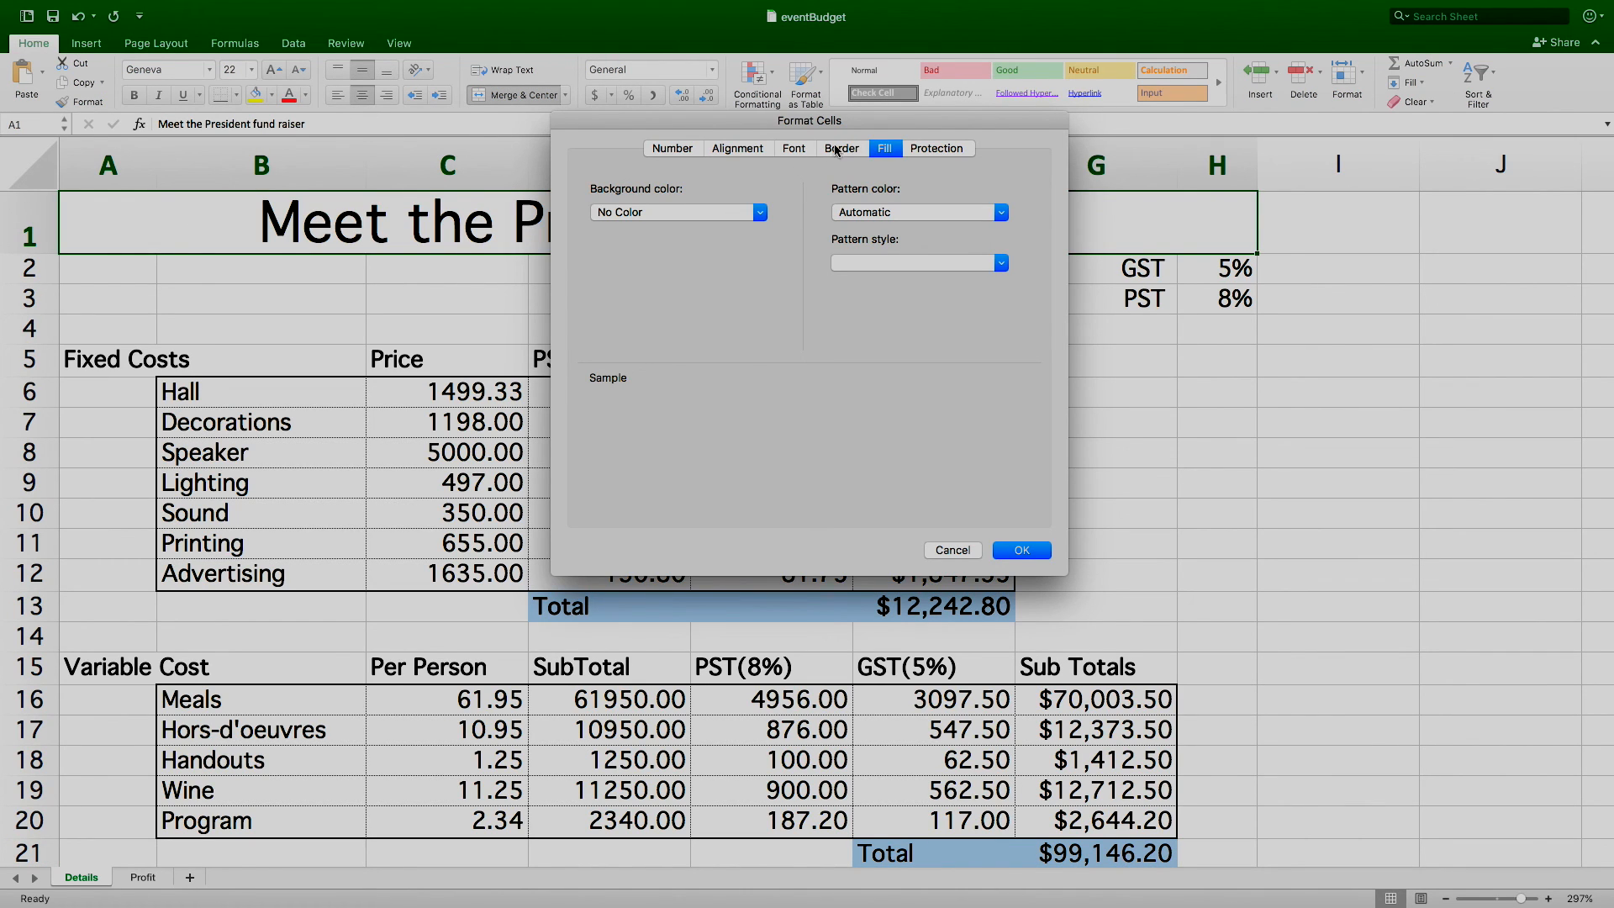
pyautogui.click(760, 215)
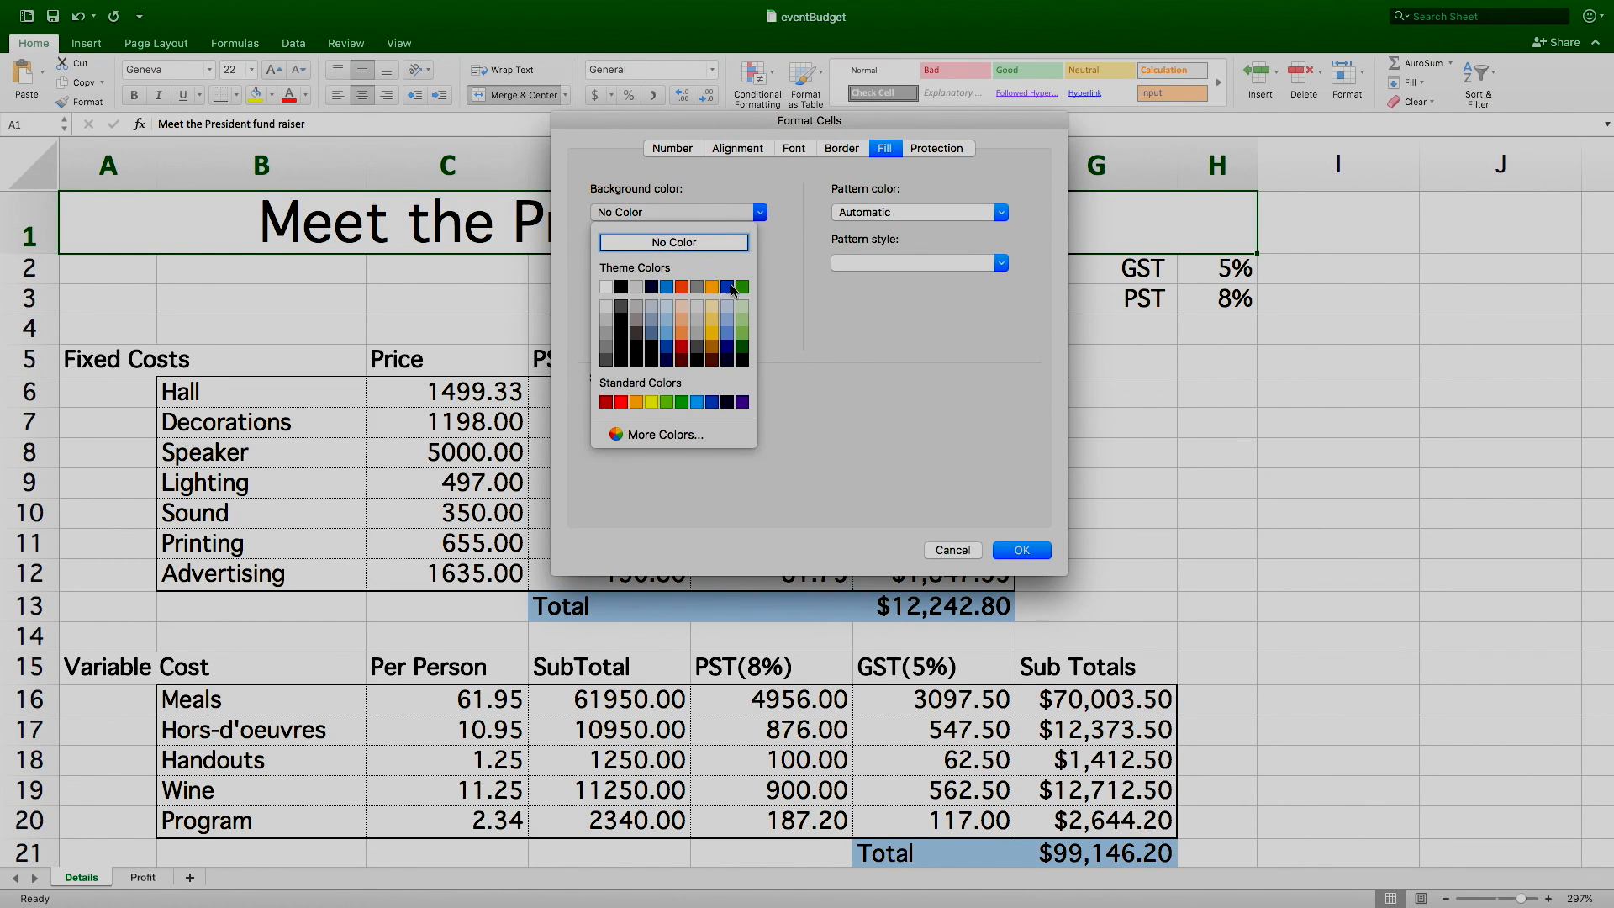
pyautogui.click(667, 333)
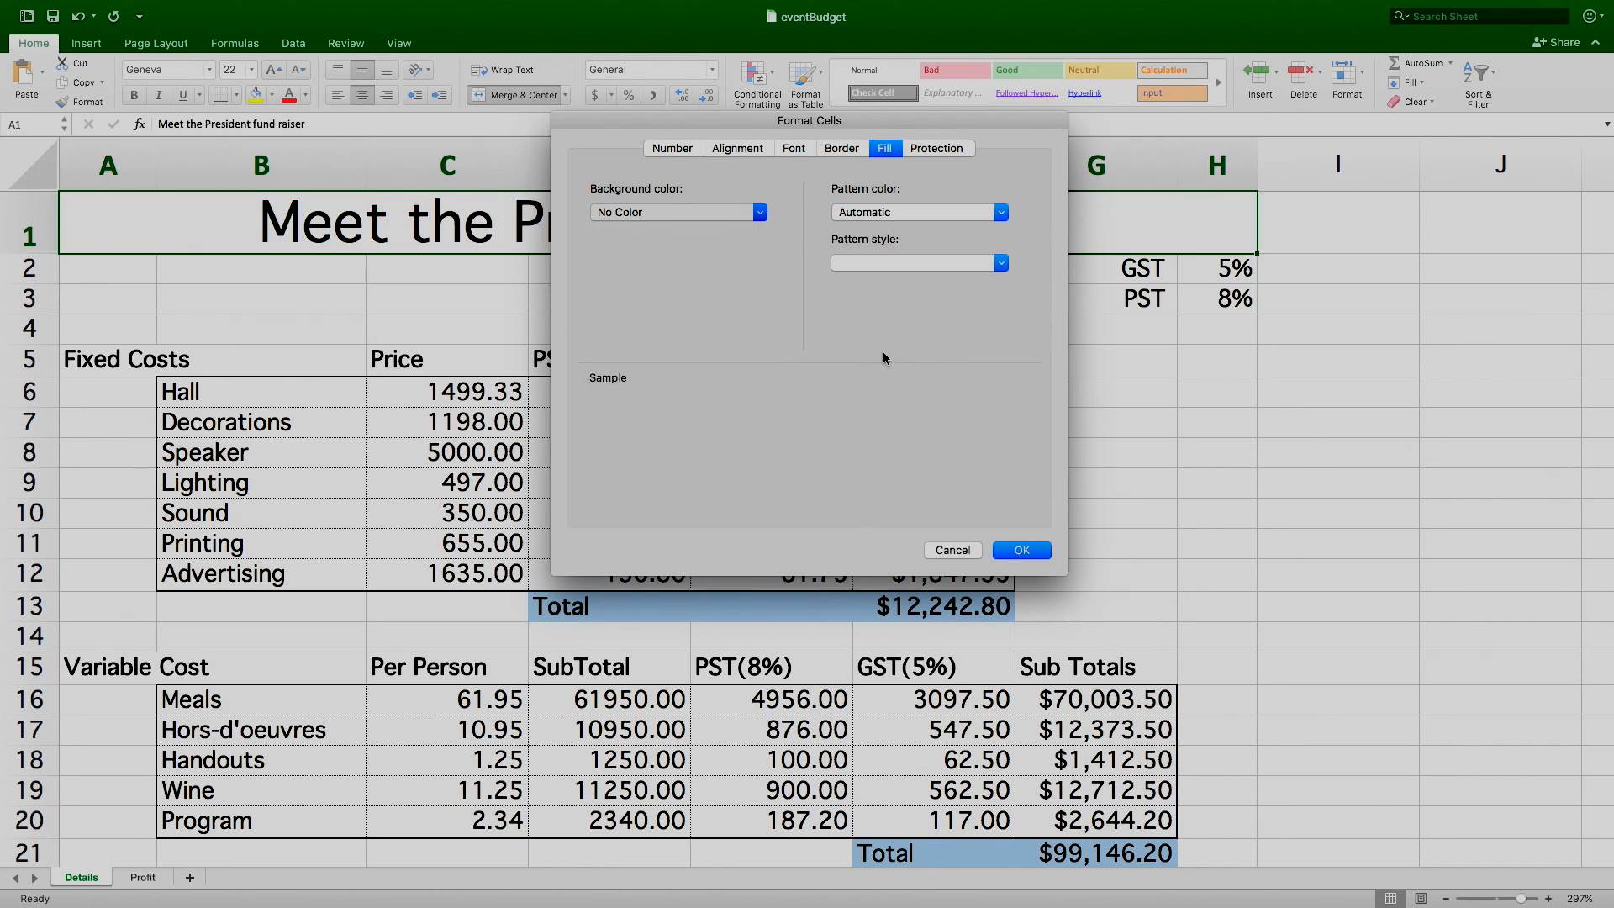
pyautogui.click(1021, 551)
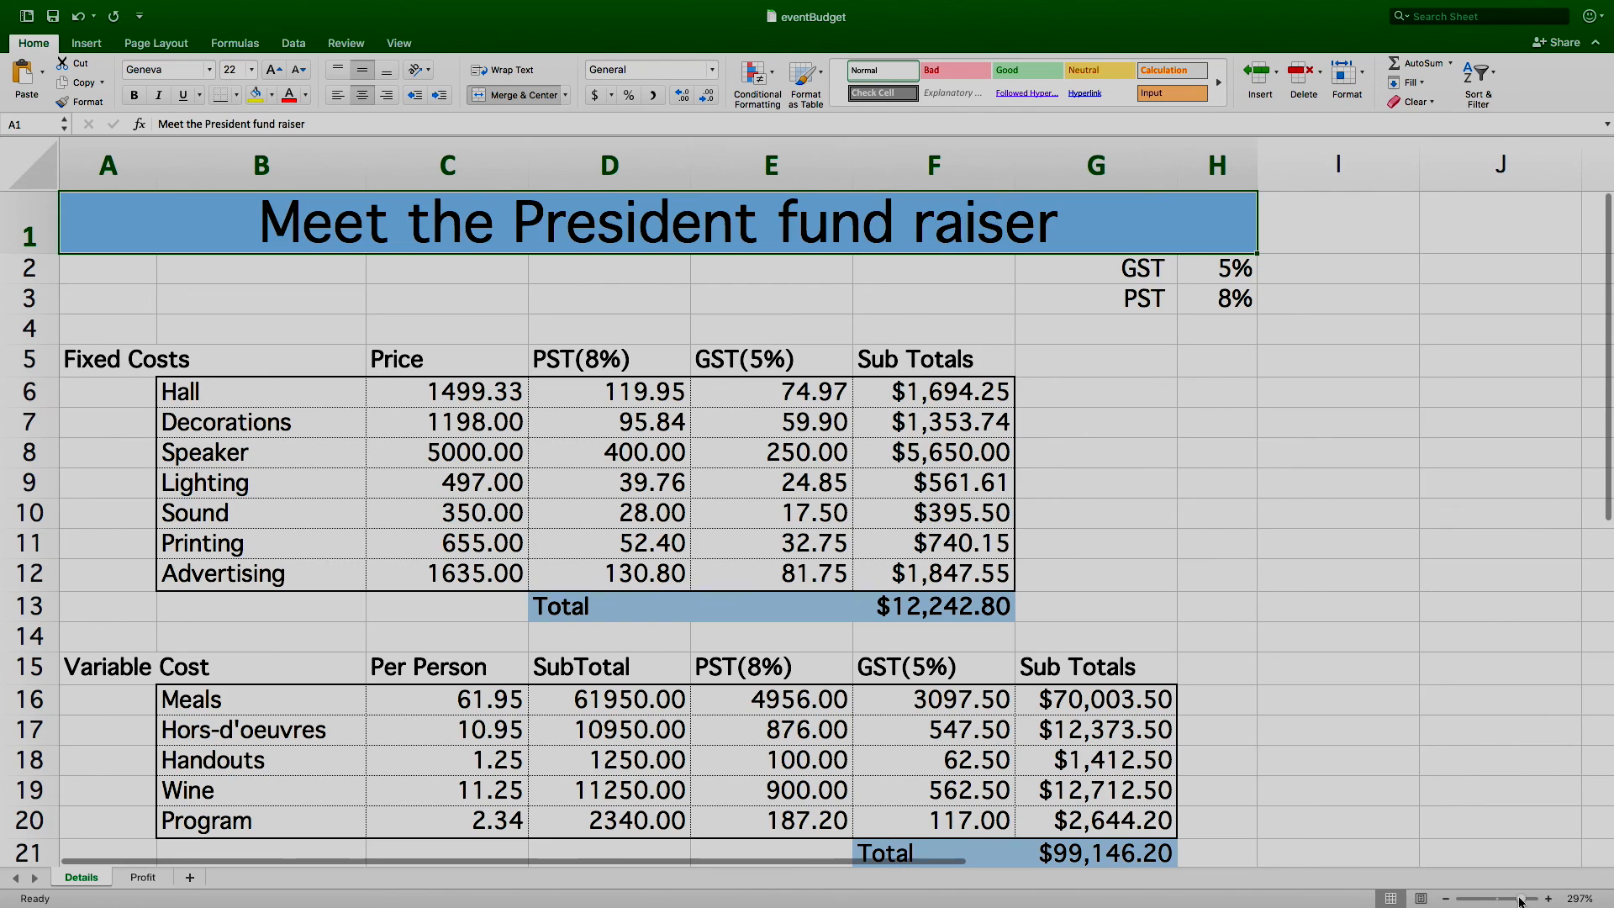
pyautogui.moveTo(1522, 901); pyautogui.dragTo(1510, 902)
pyautogui.click(1076, 584)
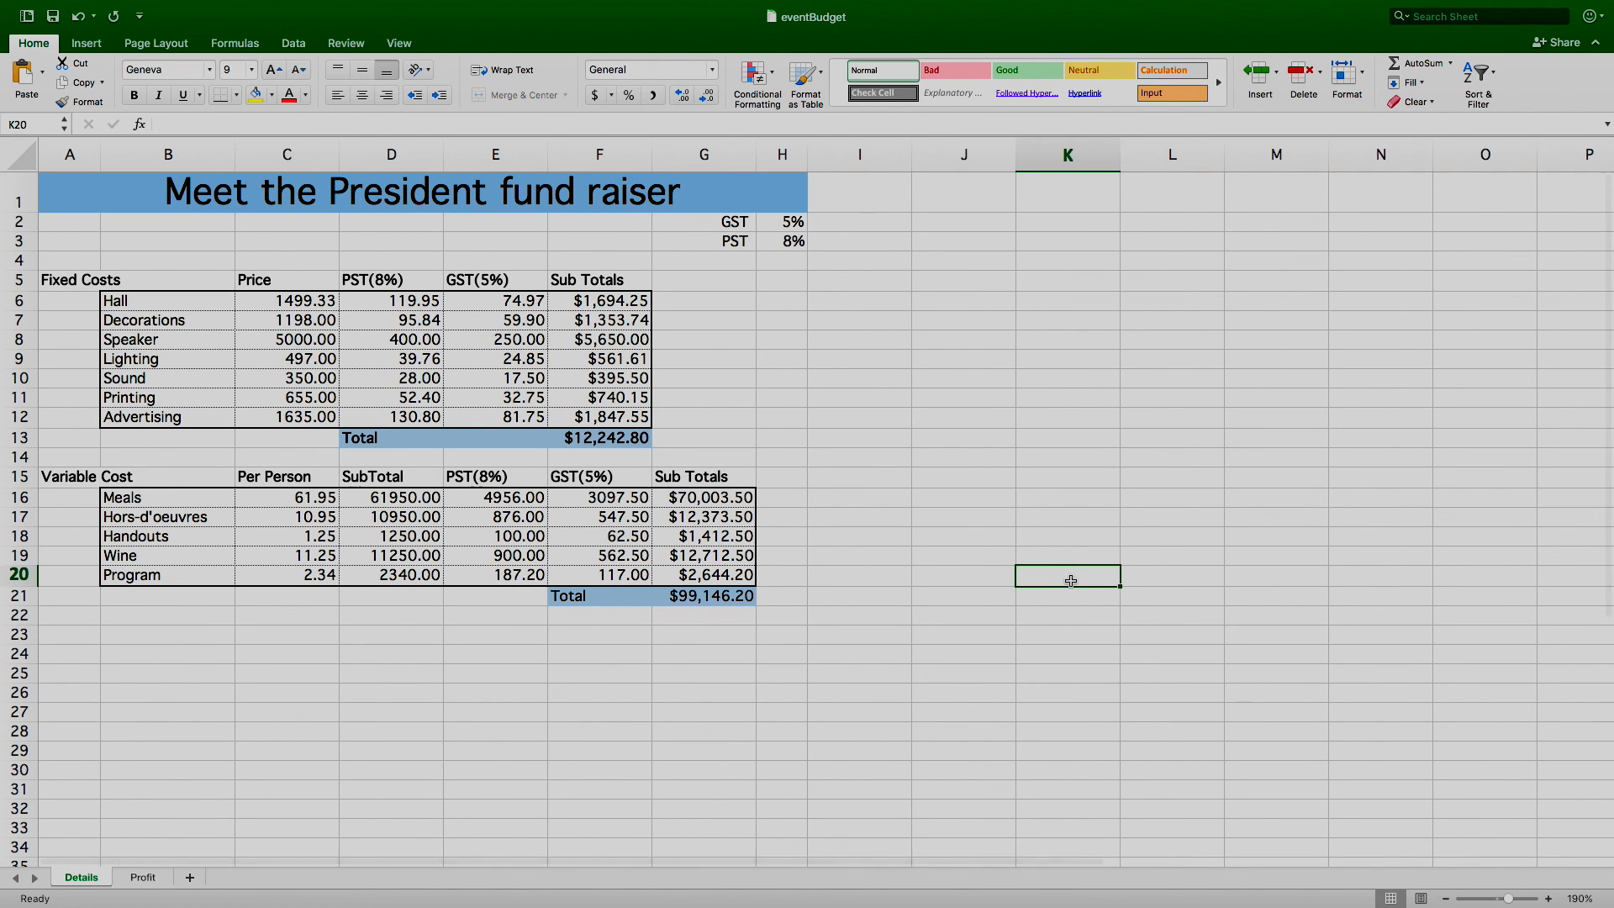